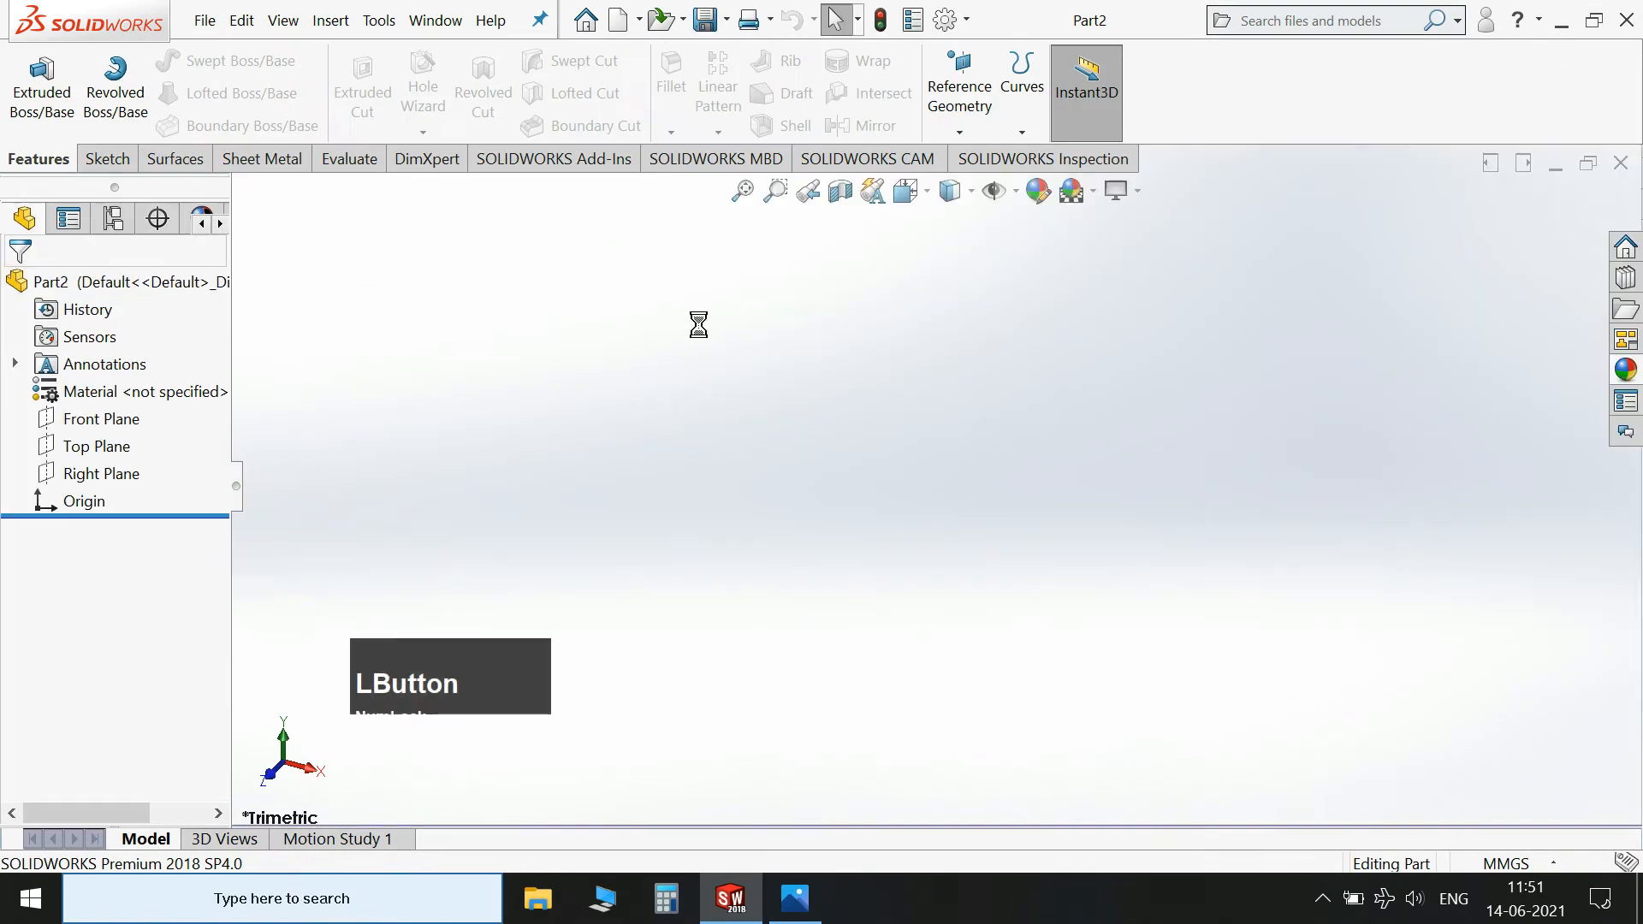
# Start a sketch on the Top Plane and draw a center rectangle about 101 by 110 mm from the origin.
pyautogui.click(135, 440)
pyautogui.click(131, 425)
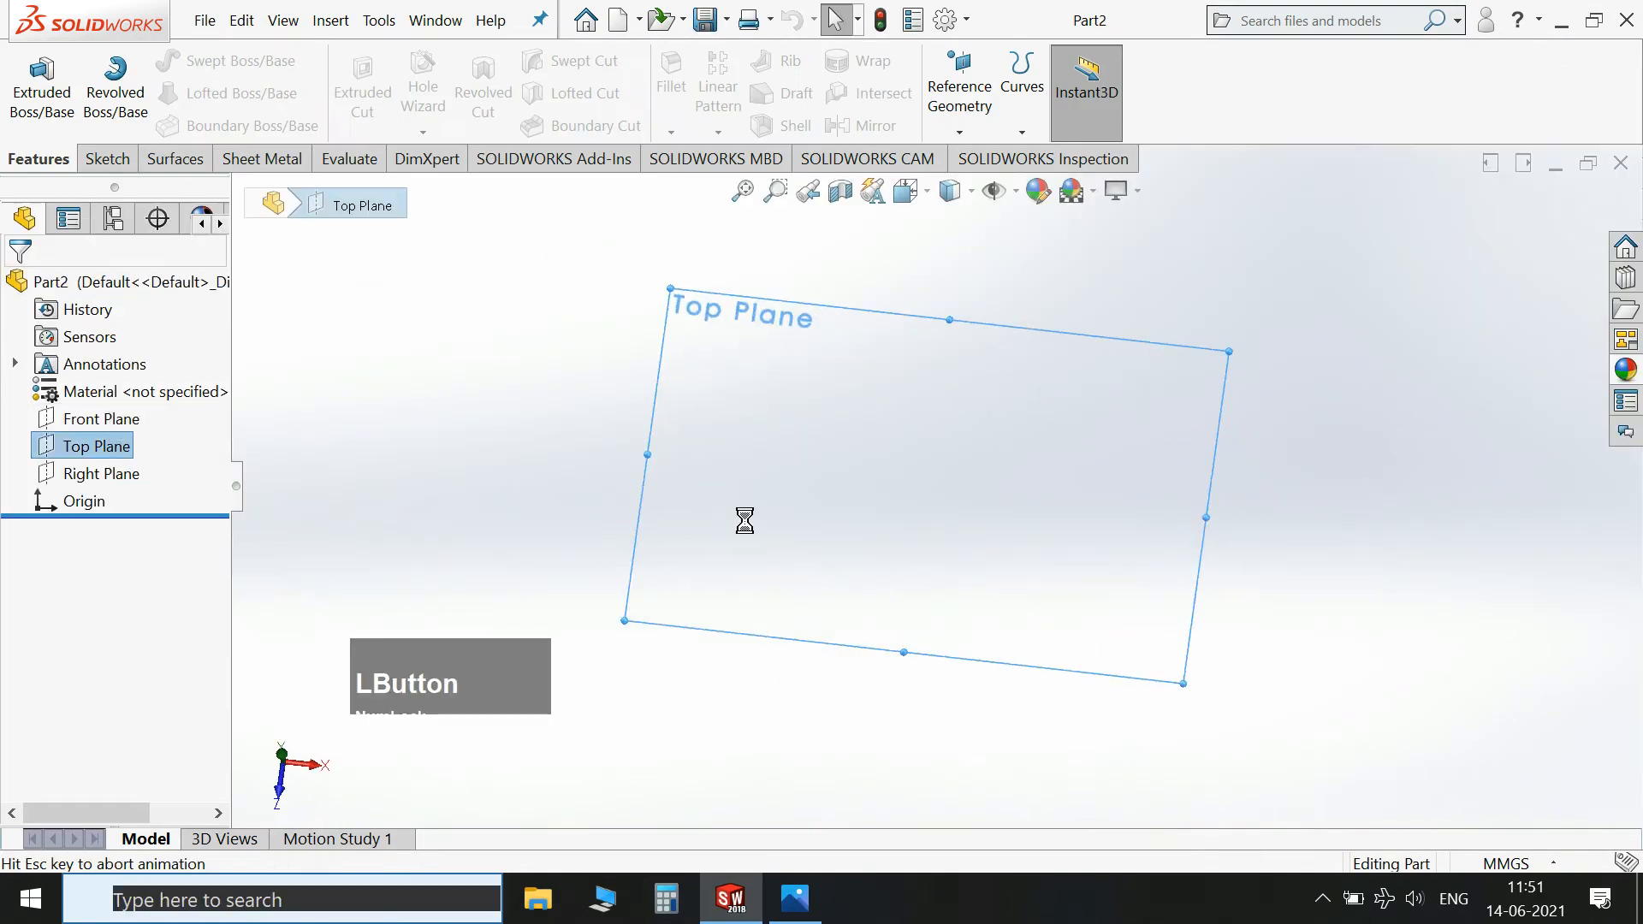
pyautogui.click(174, 92)
pyautogui.click(213, 154)
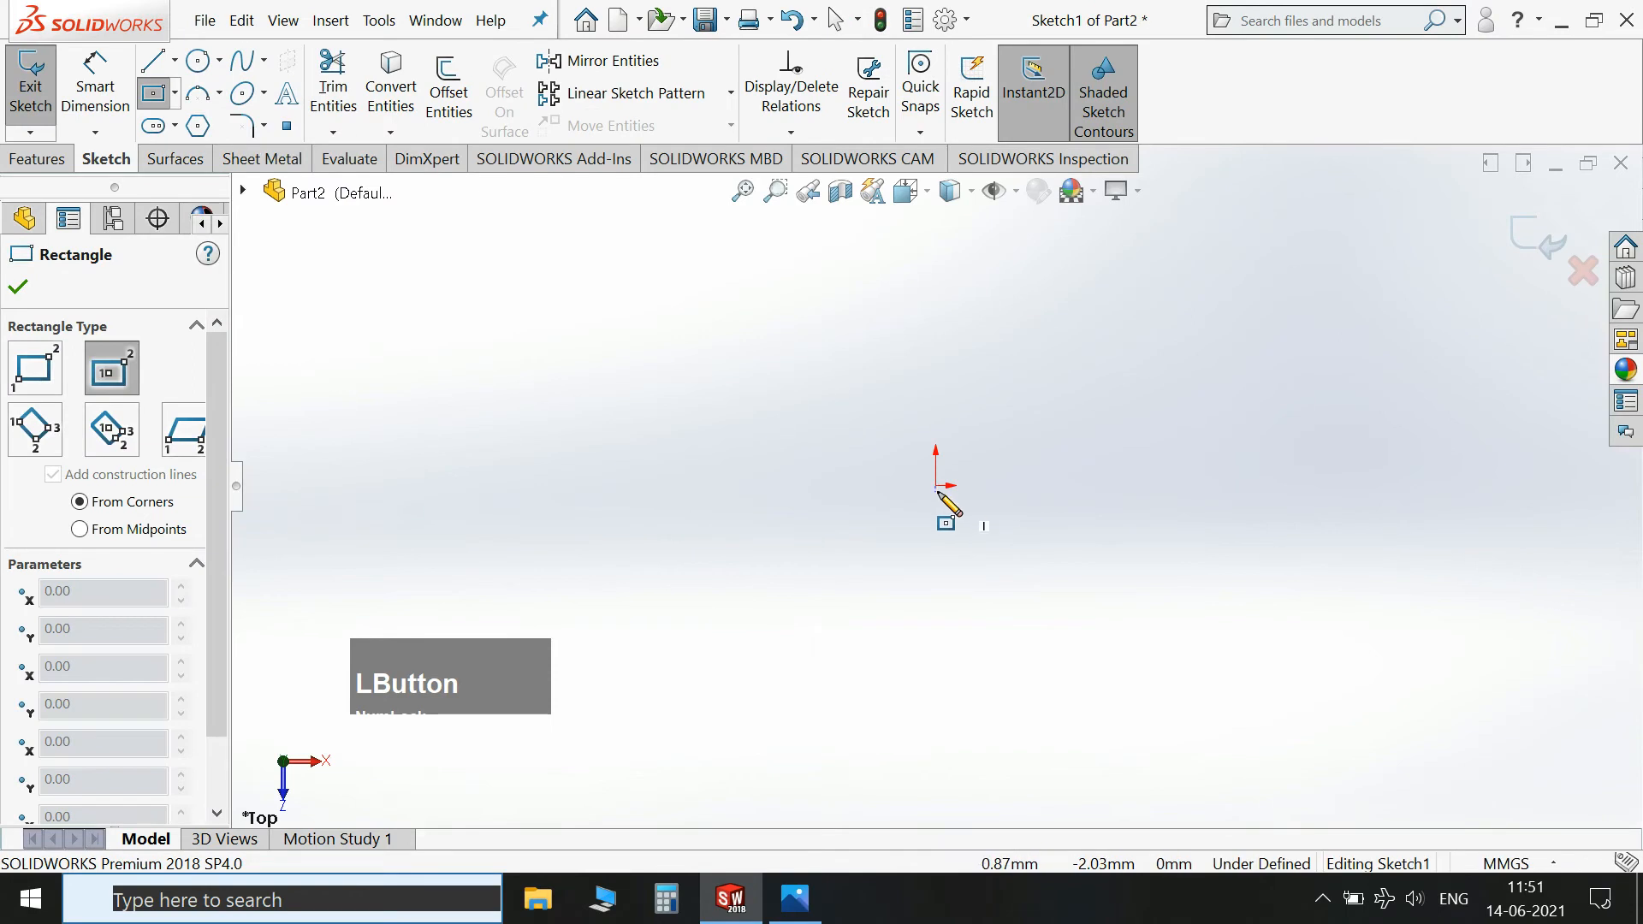
pyautogui.press('Escape')
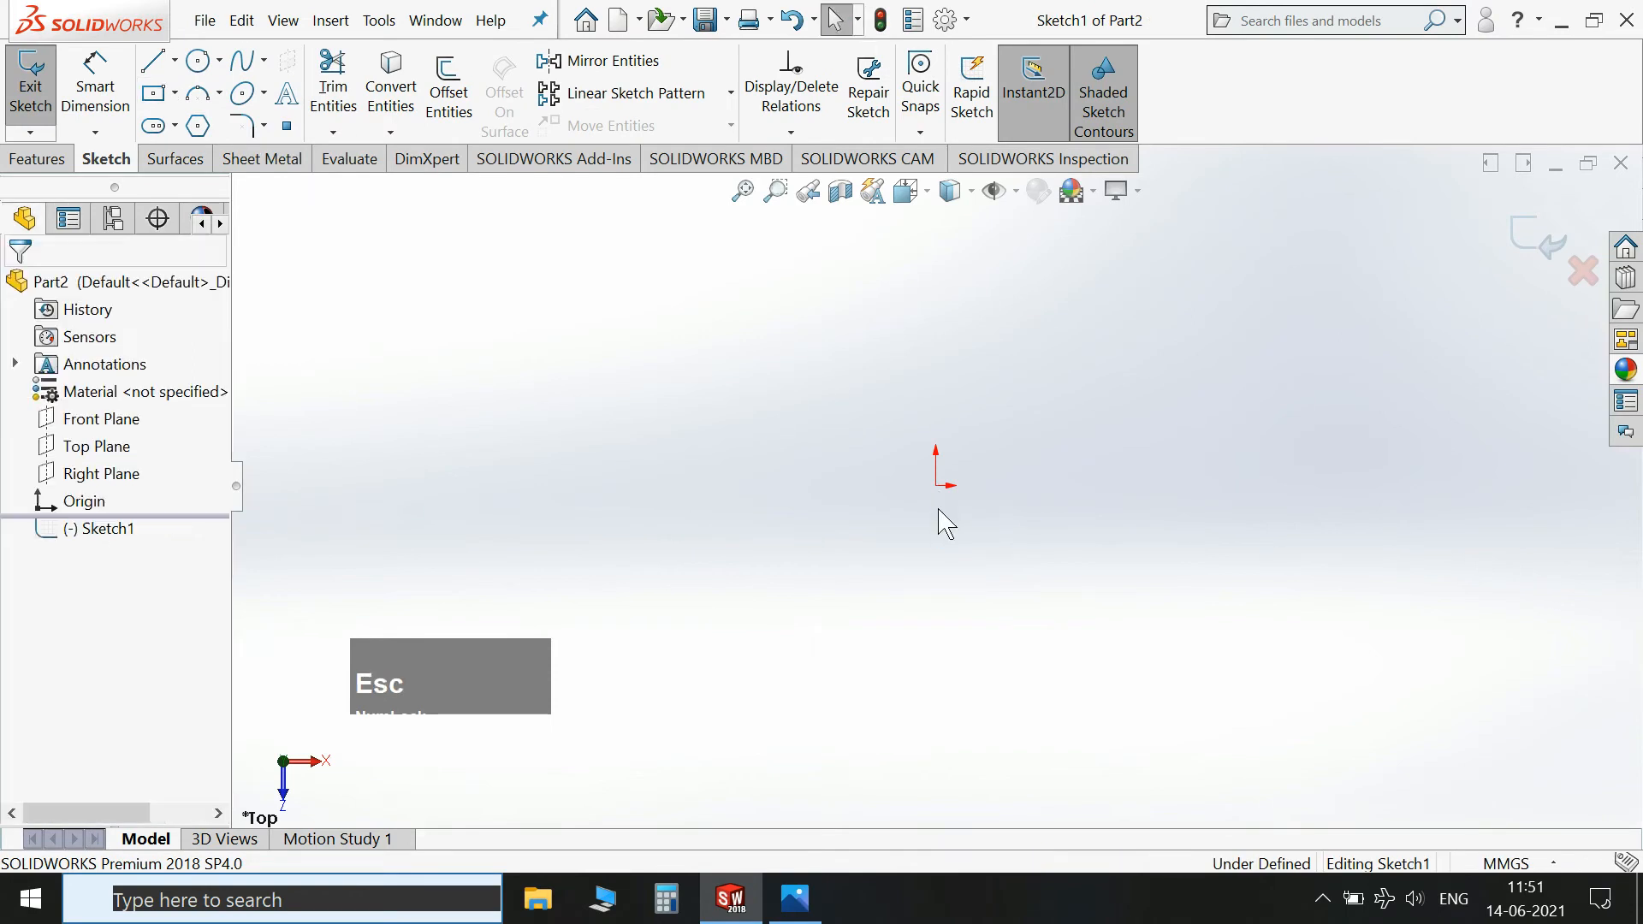
pyautogui.click(175, 92)
pyautogui.click(205, 156)
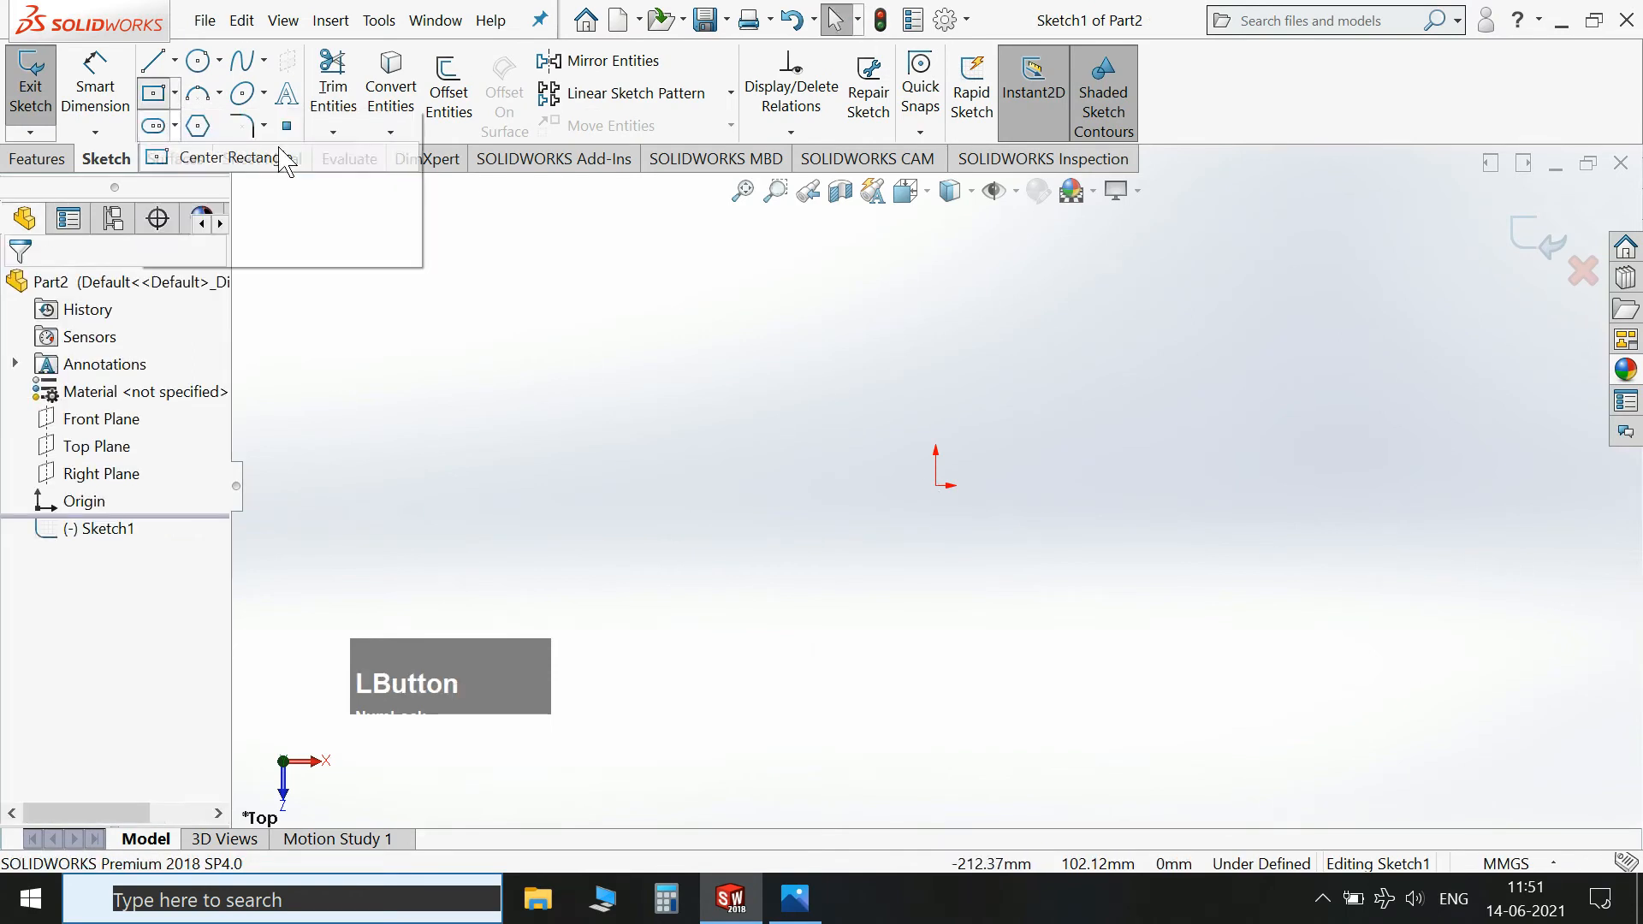
pyautogui.click(935, 486)
pyautogui.click(1085, 622)
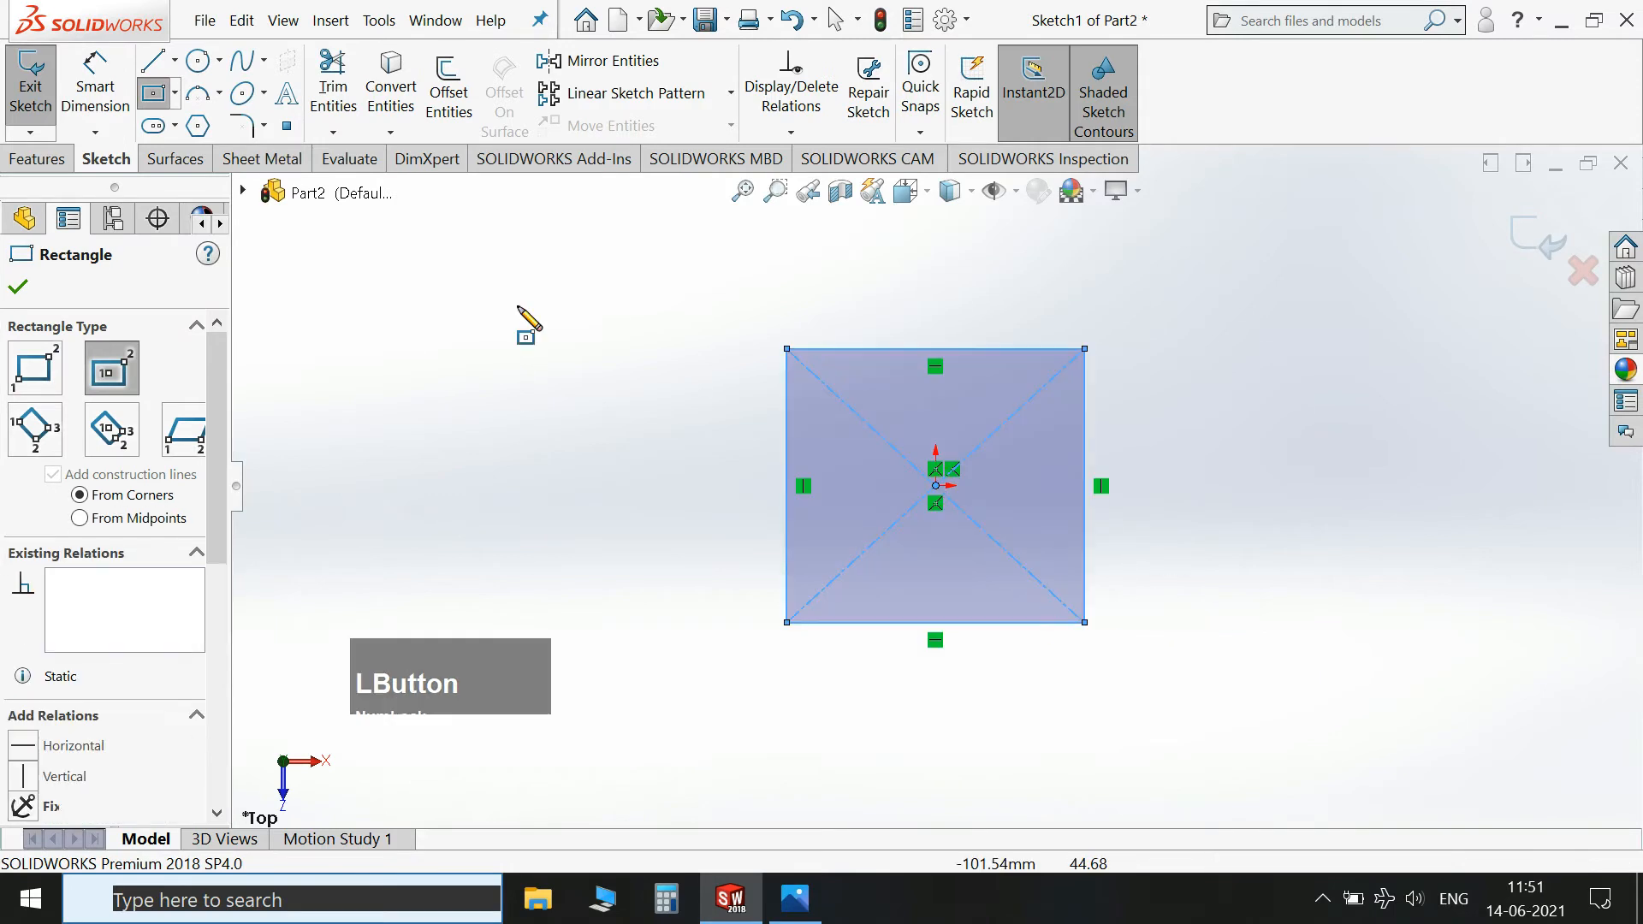
# Consult the Ejector Base drawing and dimension the rectangle's horizontal side to 120 mm.
pyautogui.click(121, 83)
pyautogui.click(809, 902)
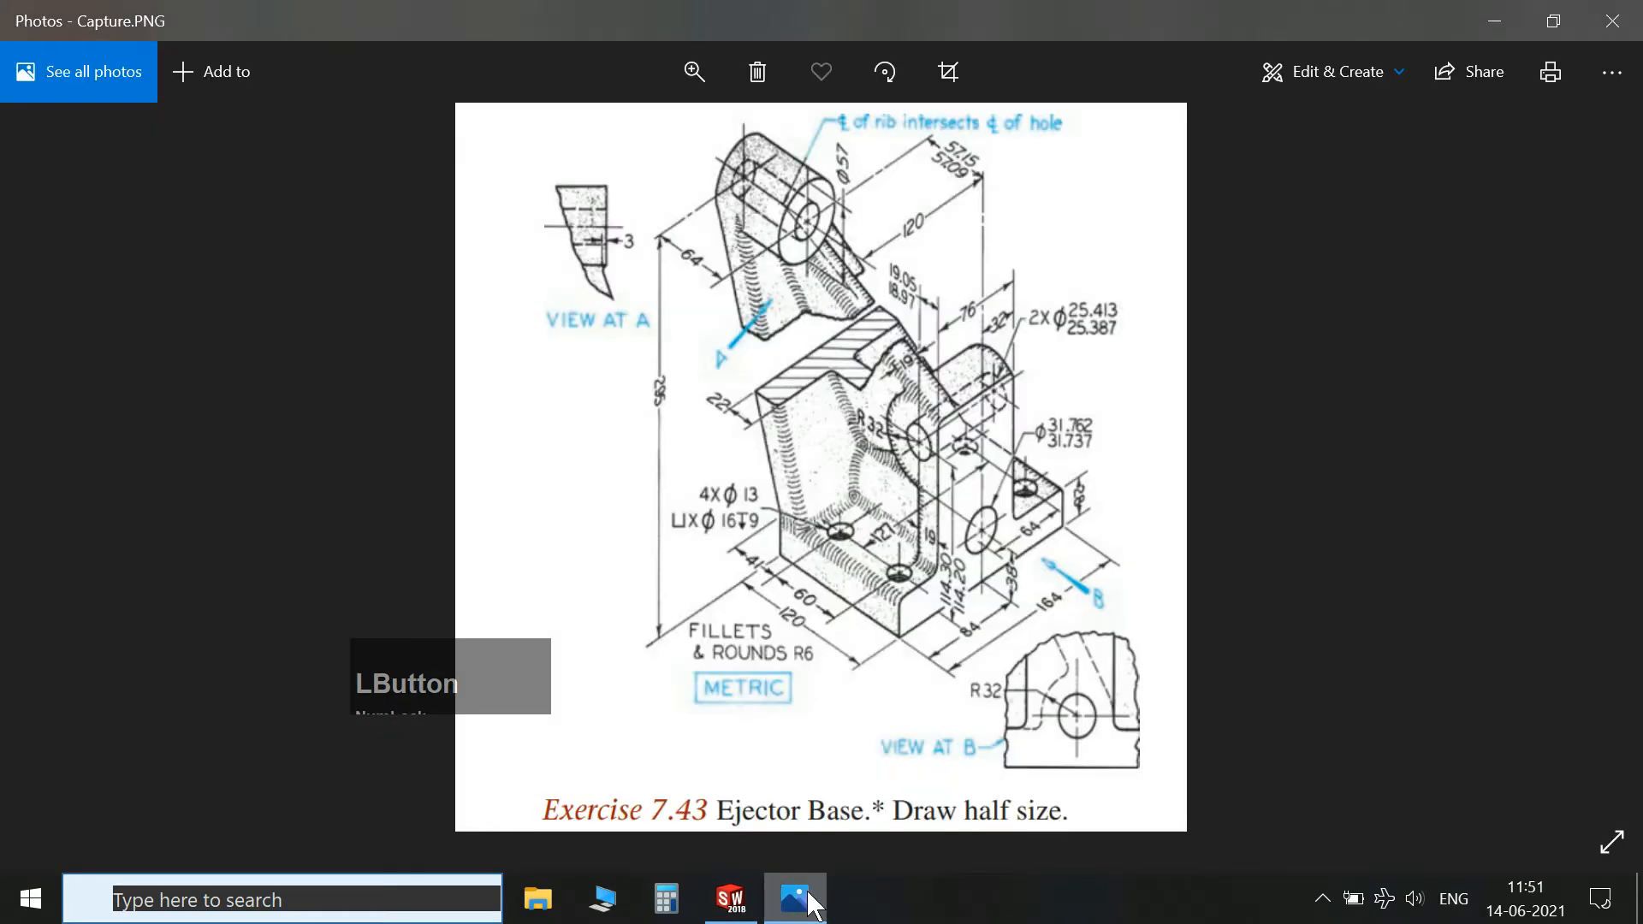
pyautogui.click(809, 903)
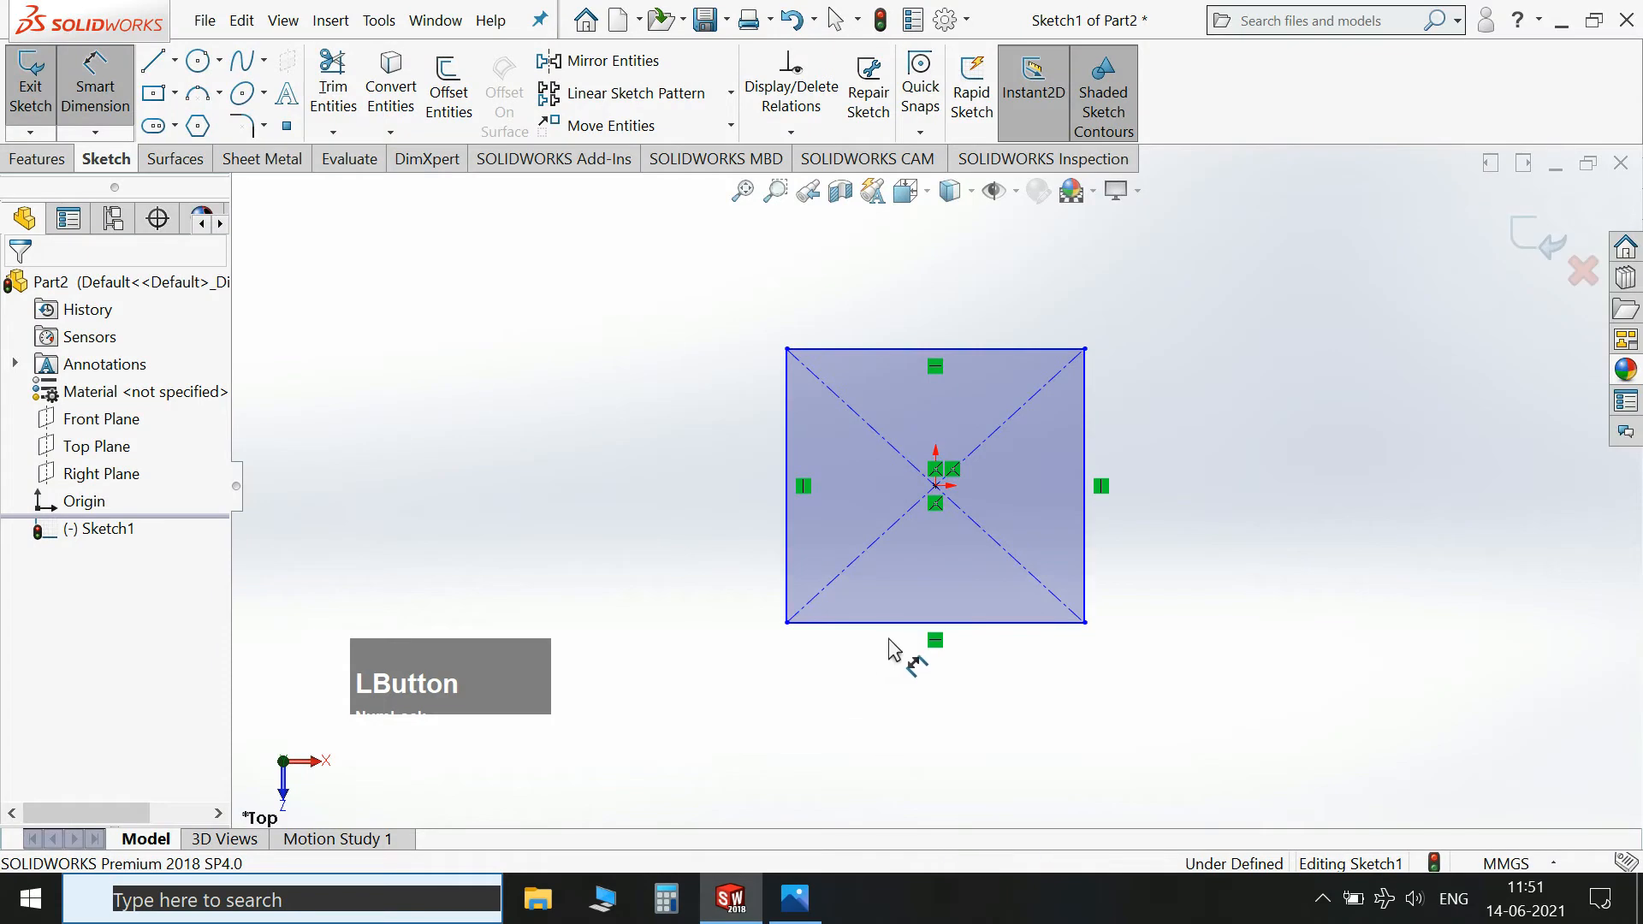
pyautogui.click(905, 623)
pyautogui.click(931, 723)
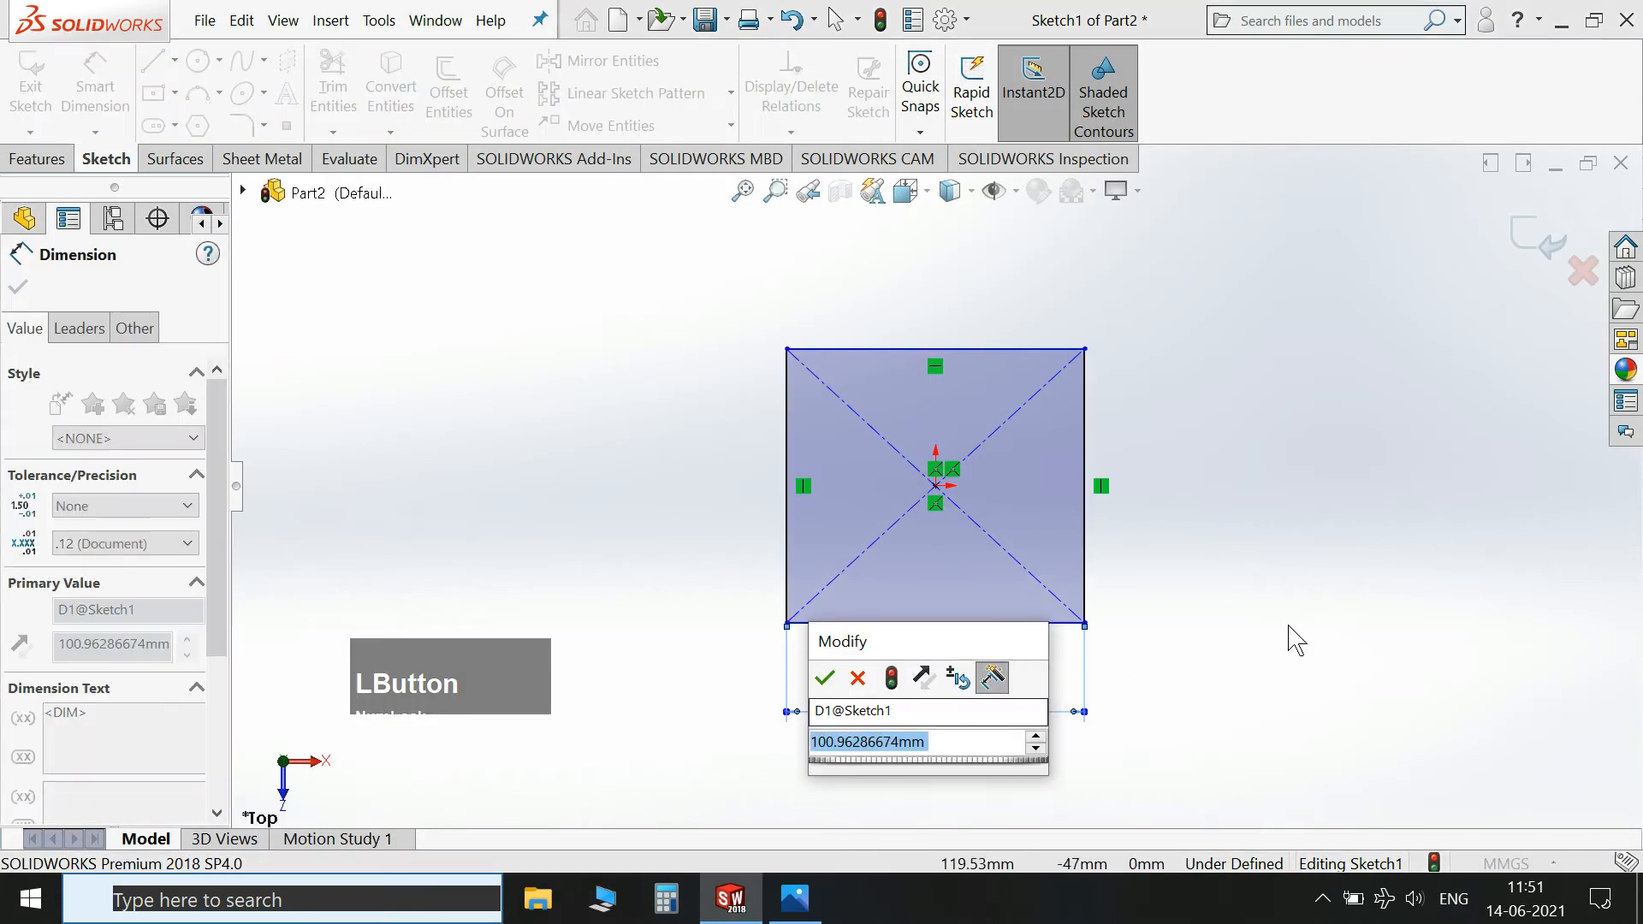
pyautogui.write('120')
pyautogui.press('Return')
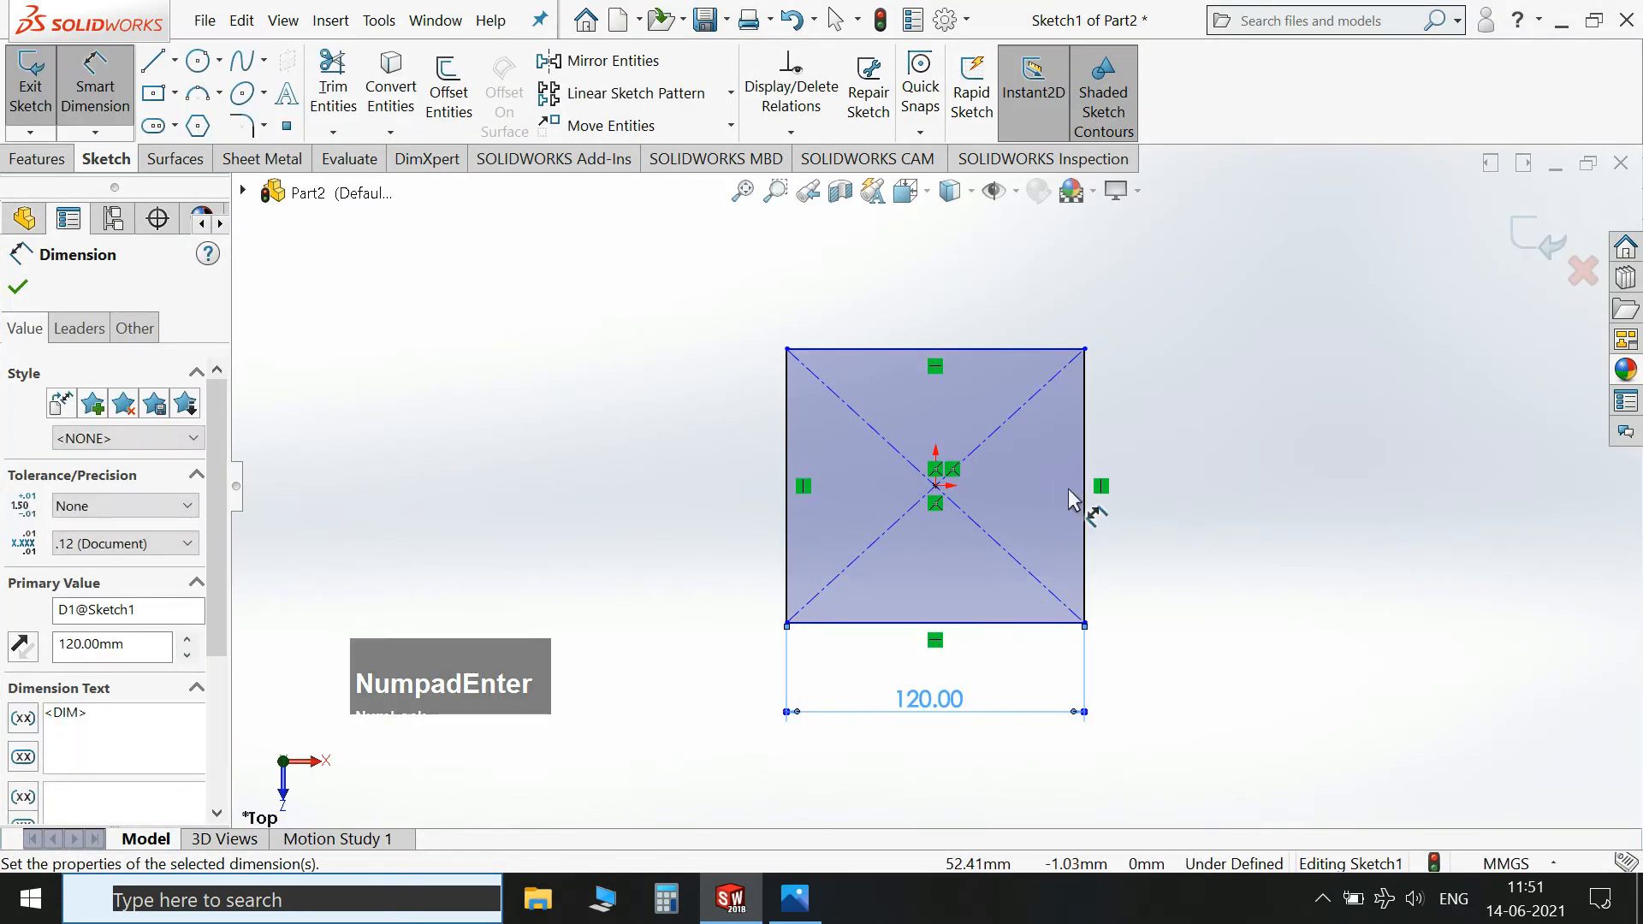
# Dimension the rectangle's vertical side to 164 mm and exit the sketch.
pyautogui.click(1094, 485)
pyautogui.click(1281, 488)
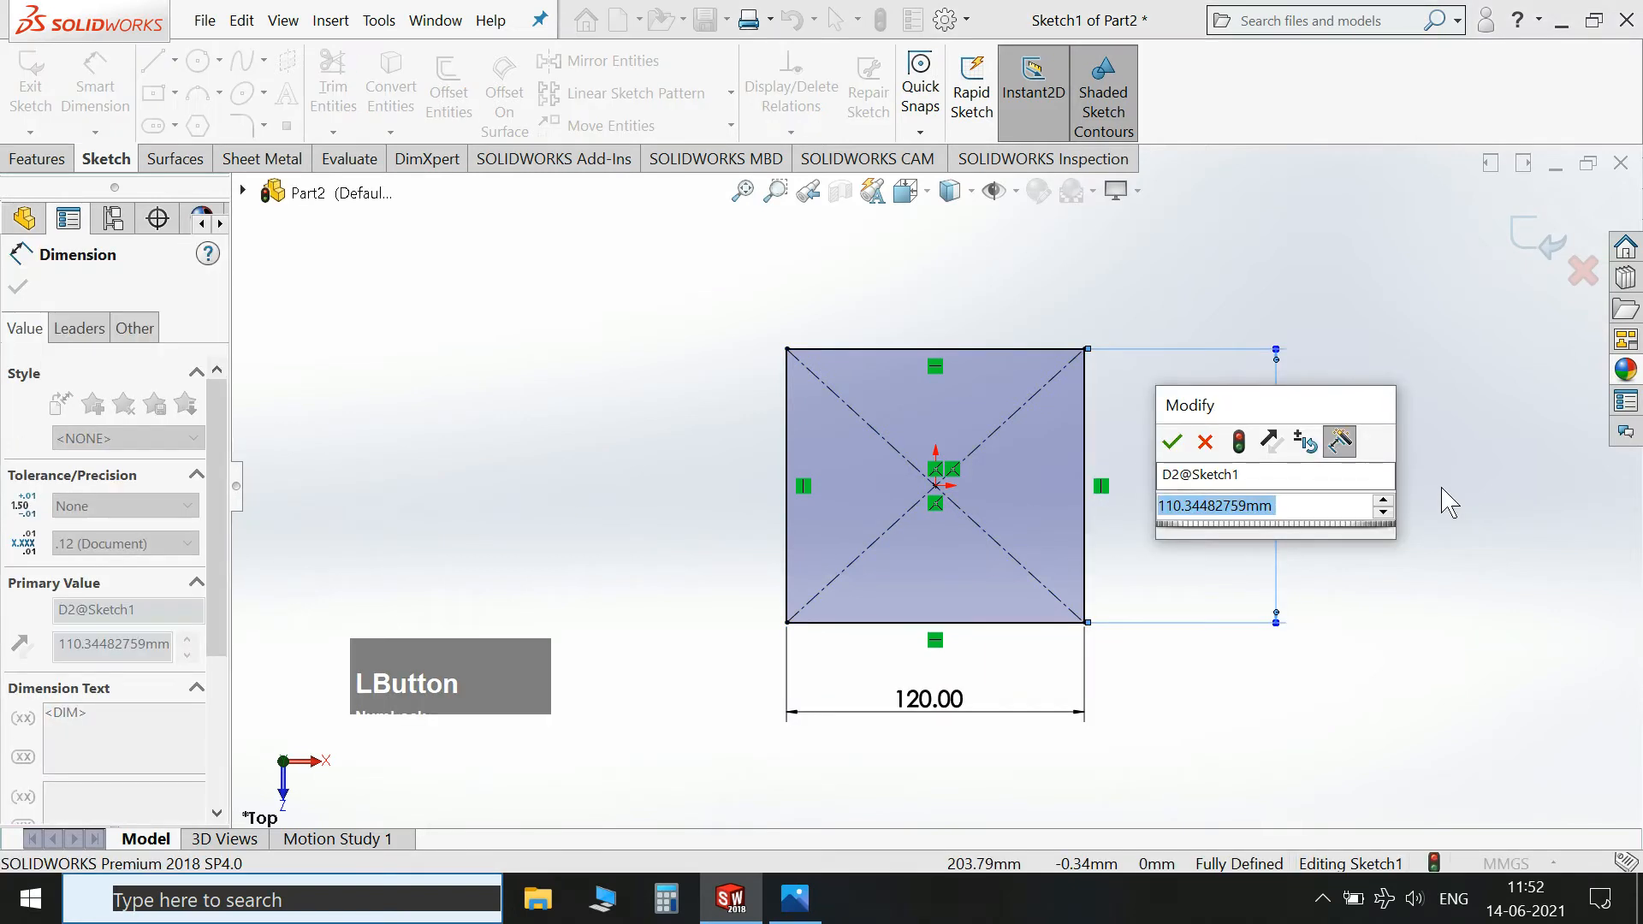
pyautogui.write('164')
pyautogui.press('Return')
pyautogui.click(1525, 250)
# Extrude the rectangle 28 mm as a blind boss to form the base block.
pyautogui.press('space')
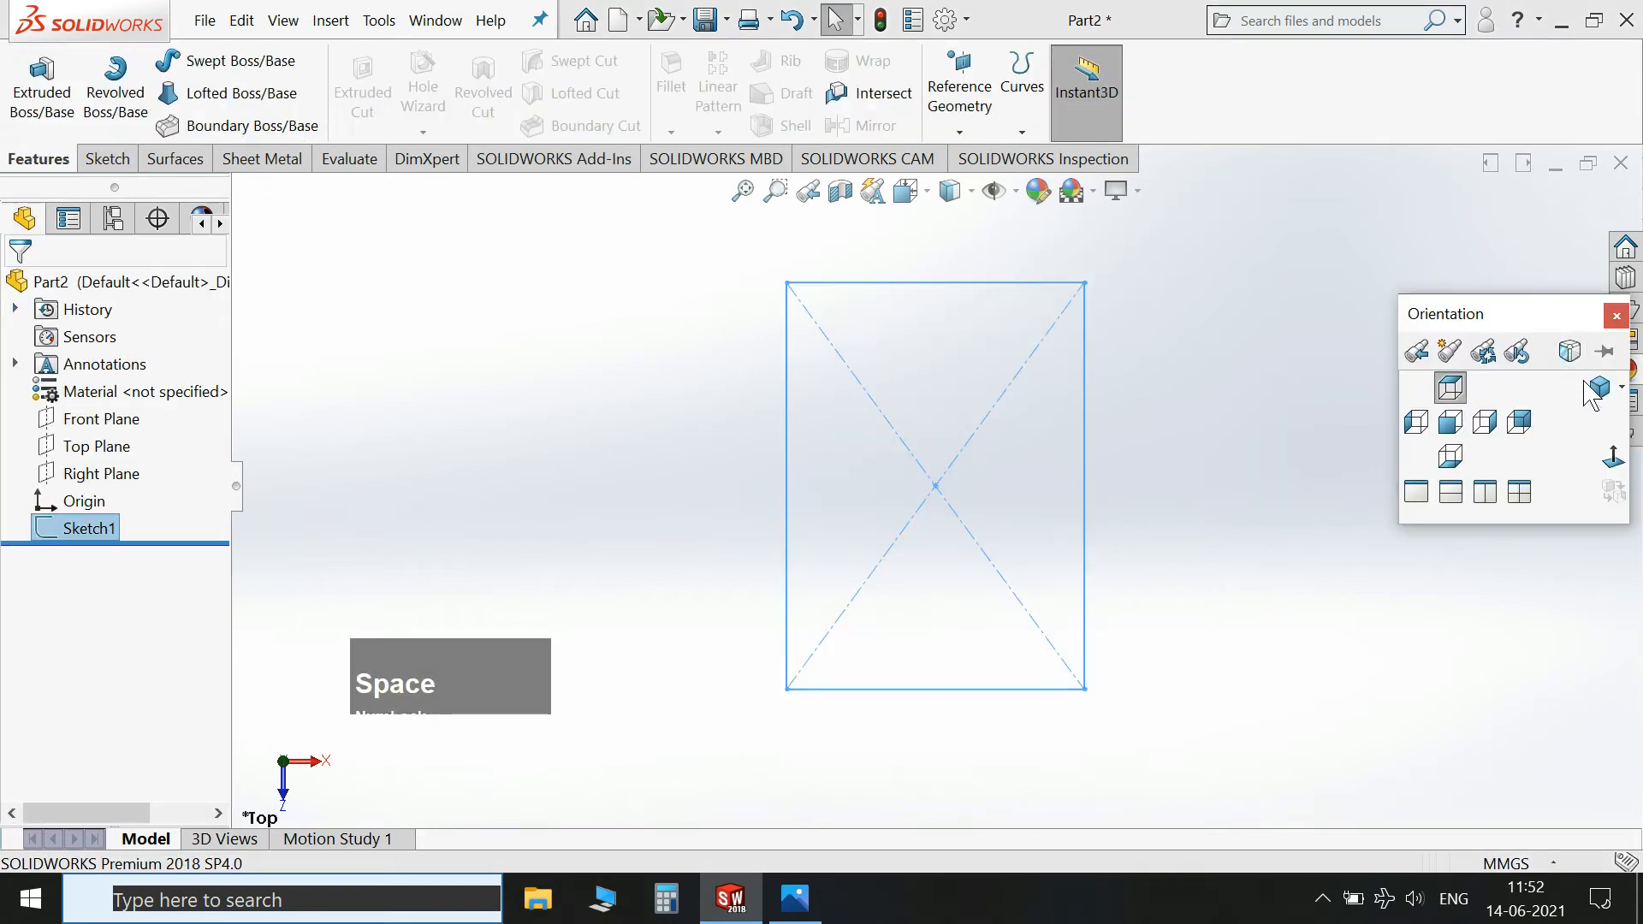
pyautogui.click(1596, 387)
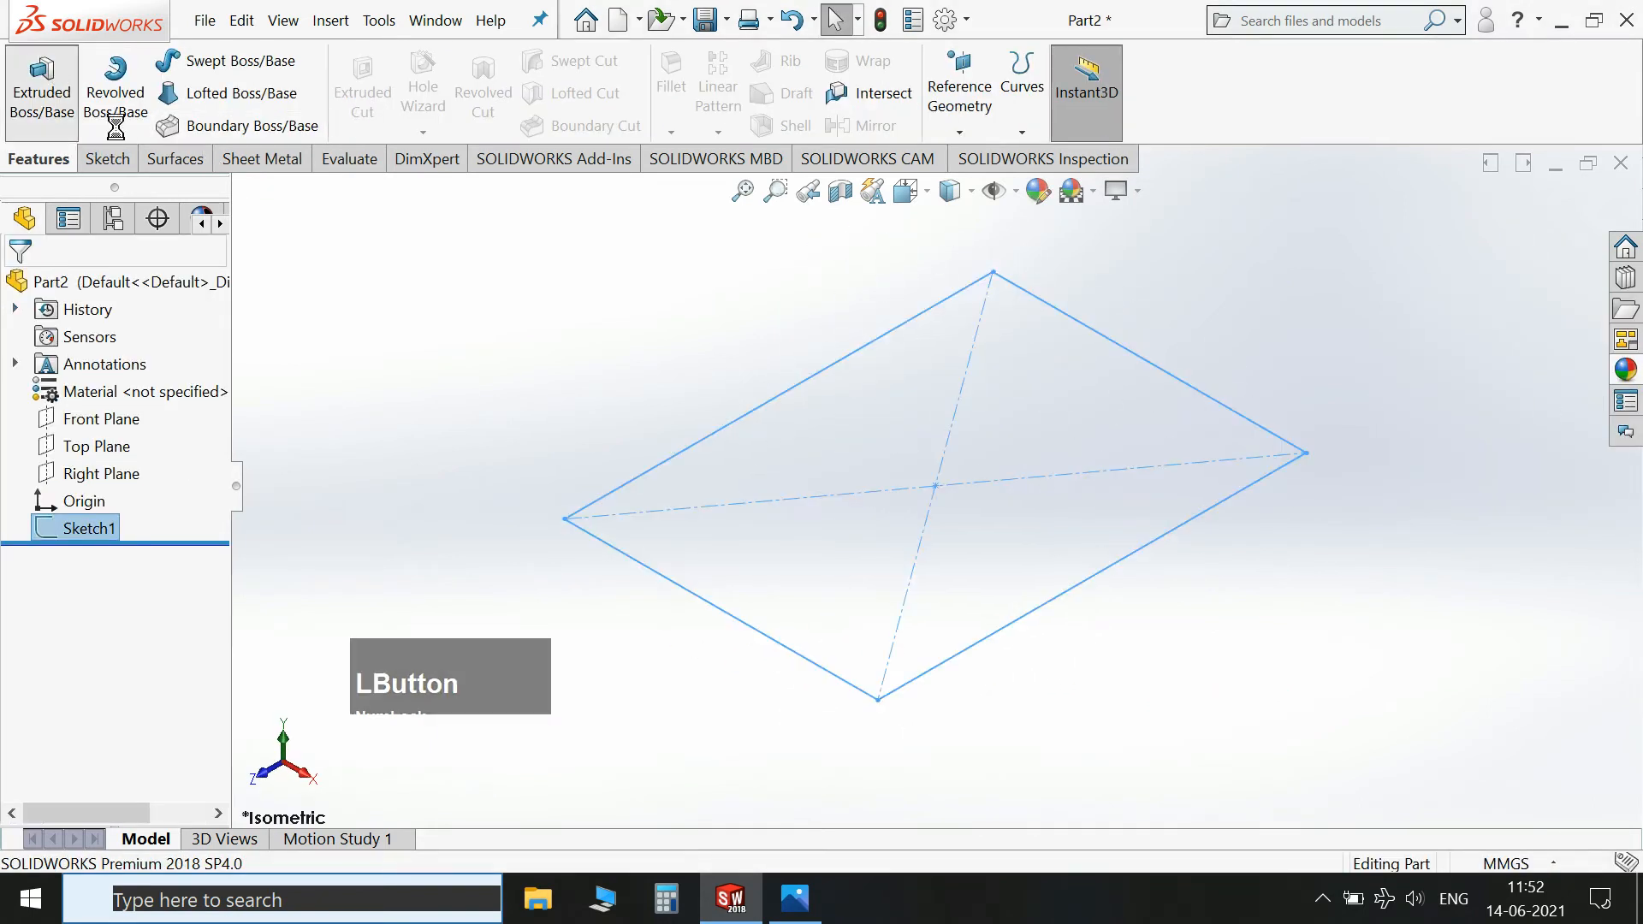
pyautogui.write('28')
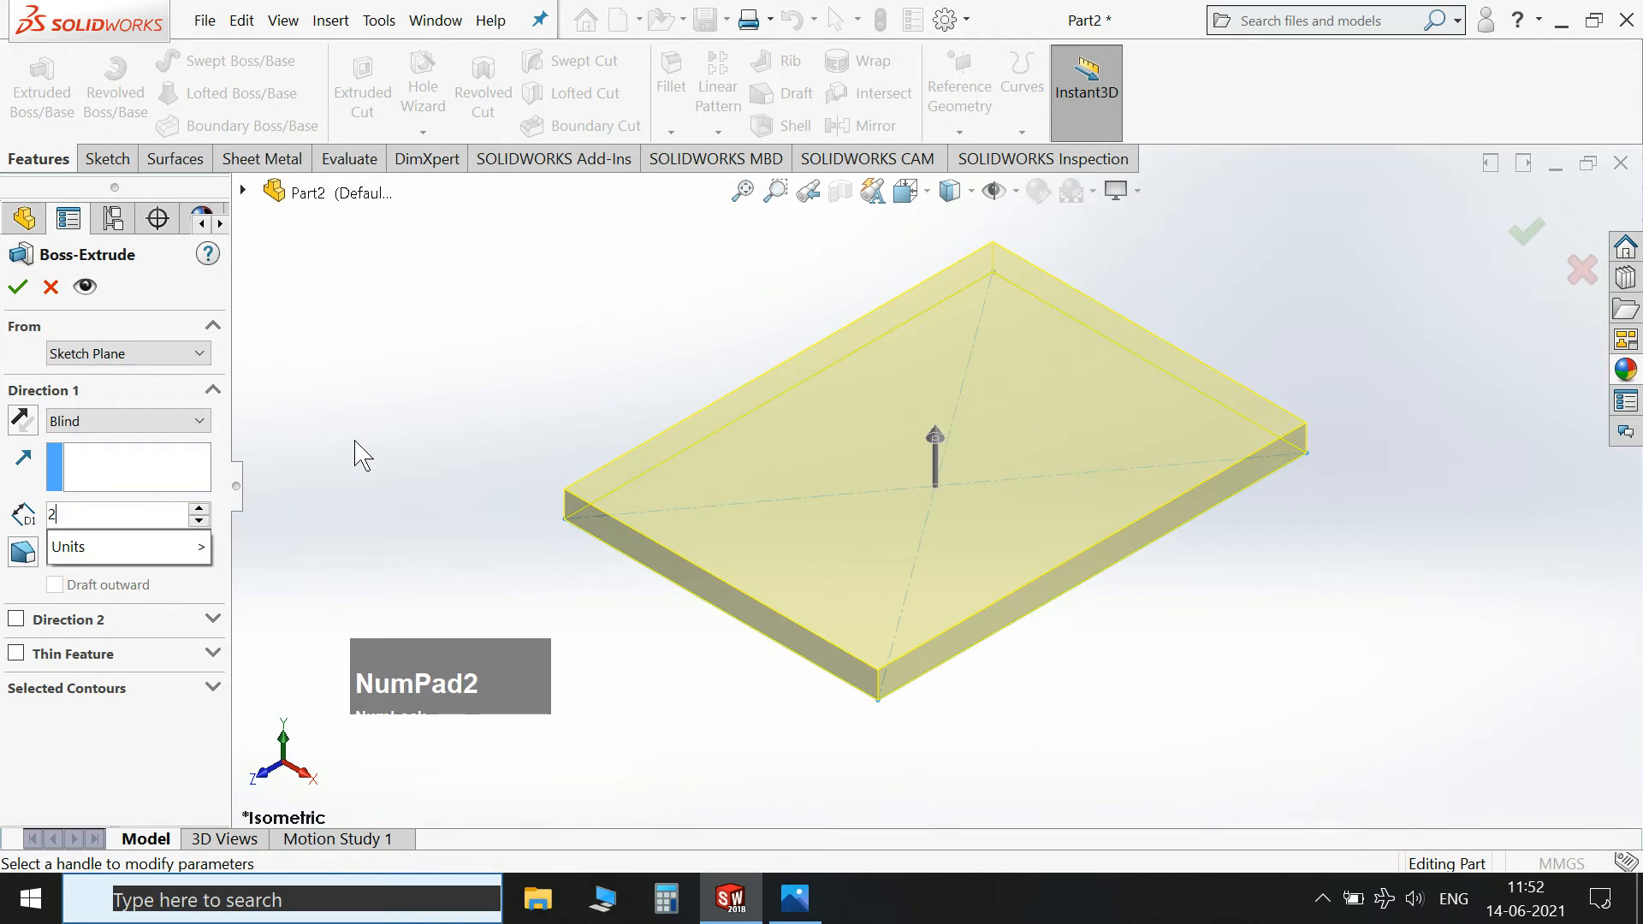
pyautogui.press('Return')
pyautogui.click(18, 287)
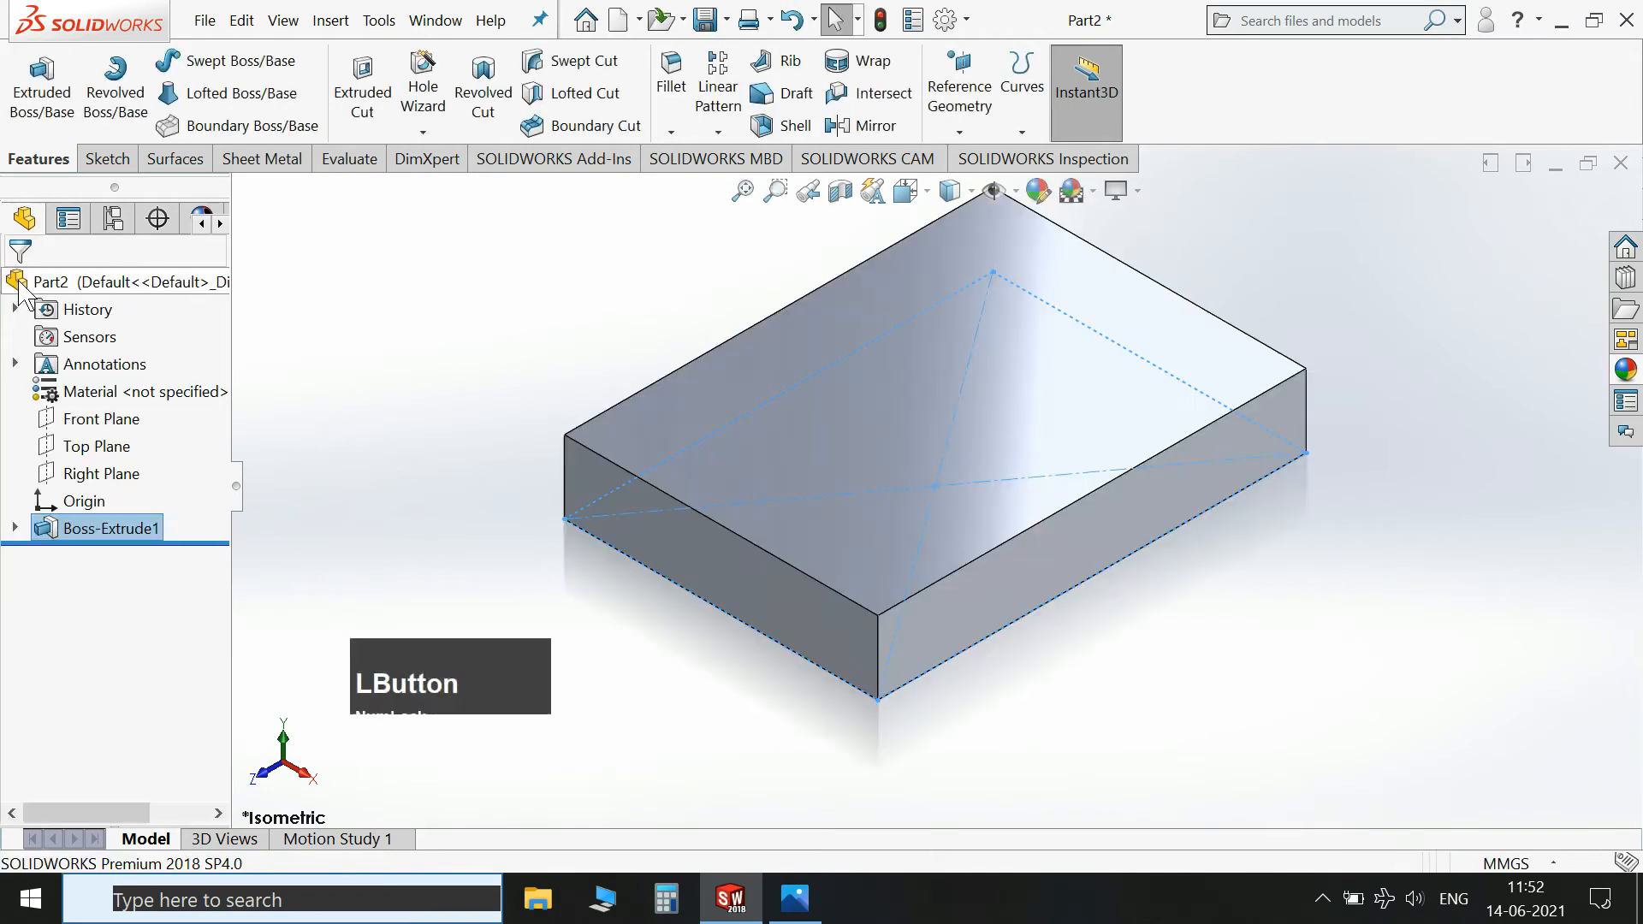
# Check the reference drawing, start a sketch on the block's 164 mm long side face and view it face-on.
pyautogui.click(817, 914)
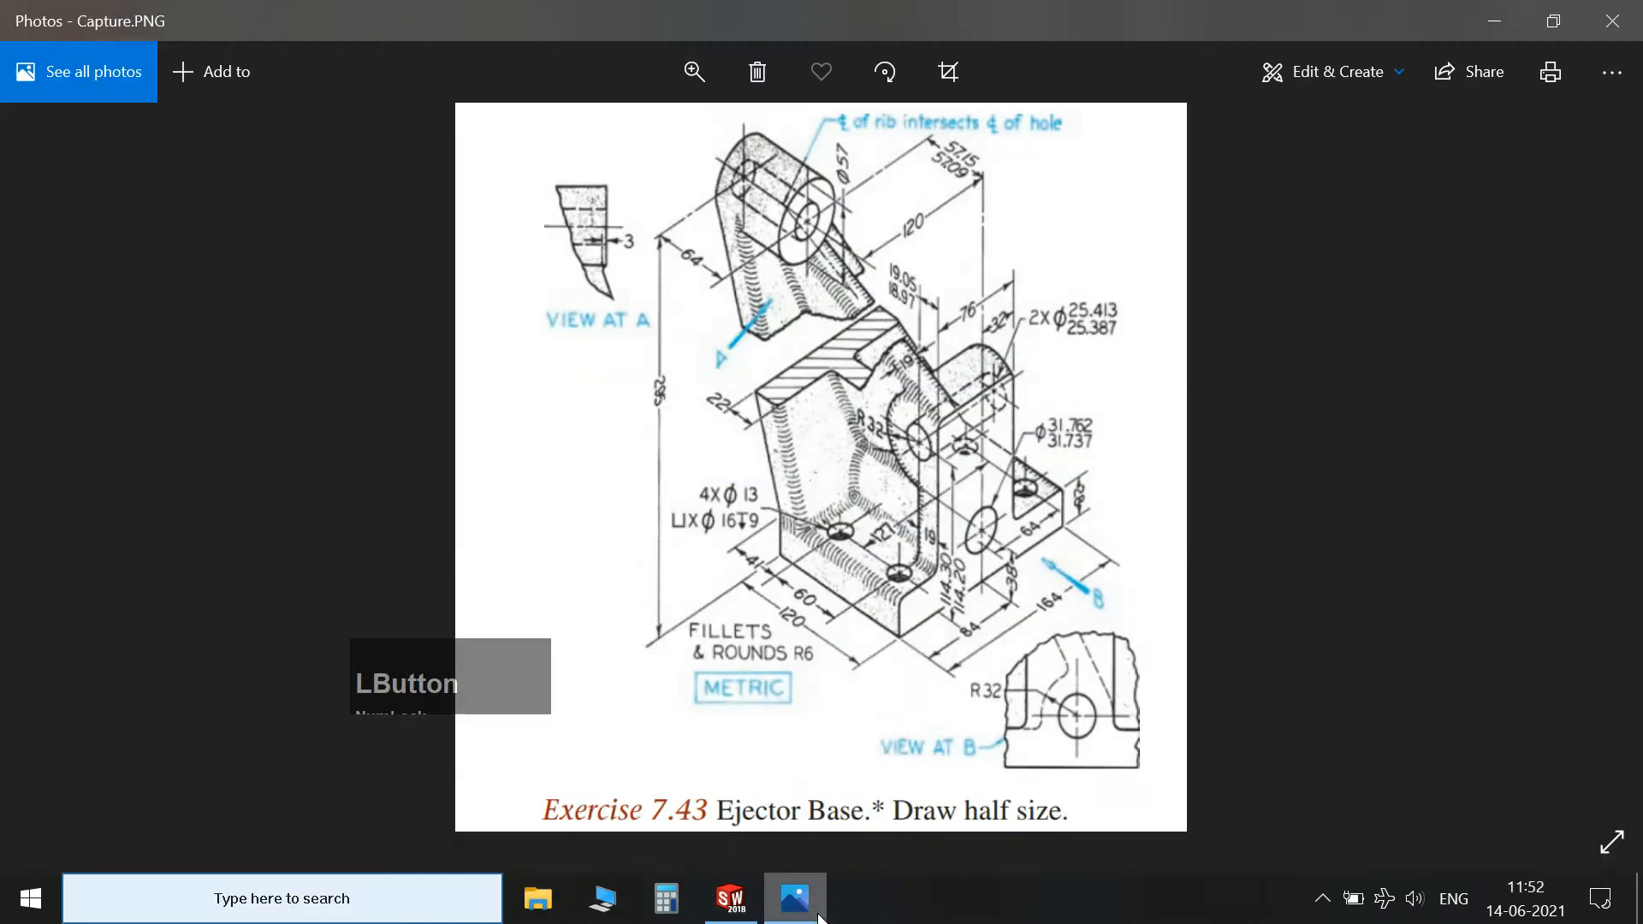
pyautogui.click(804, 905)
pyautogui.click(1147, 515)
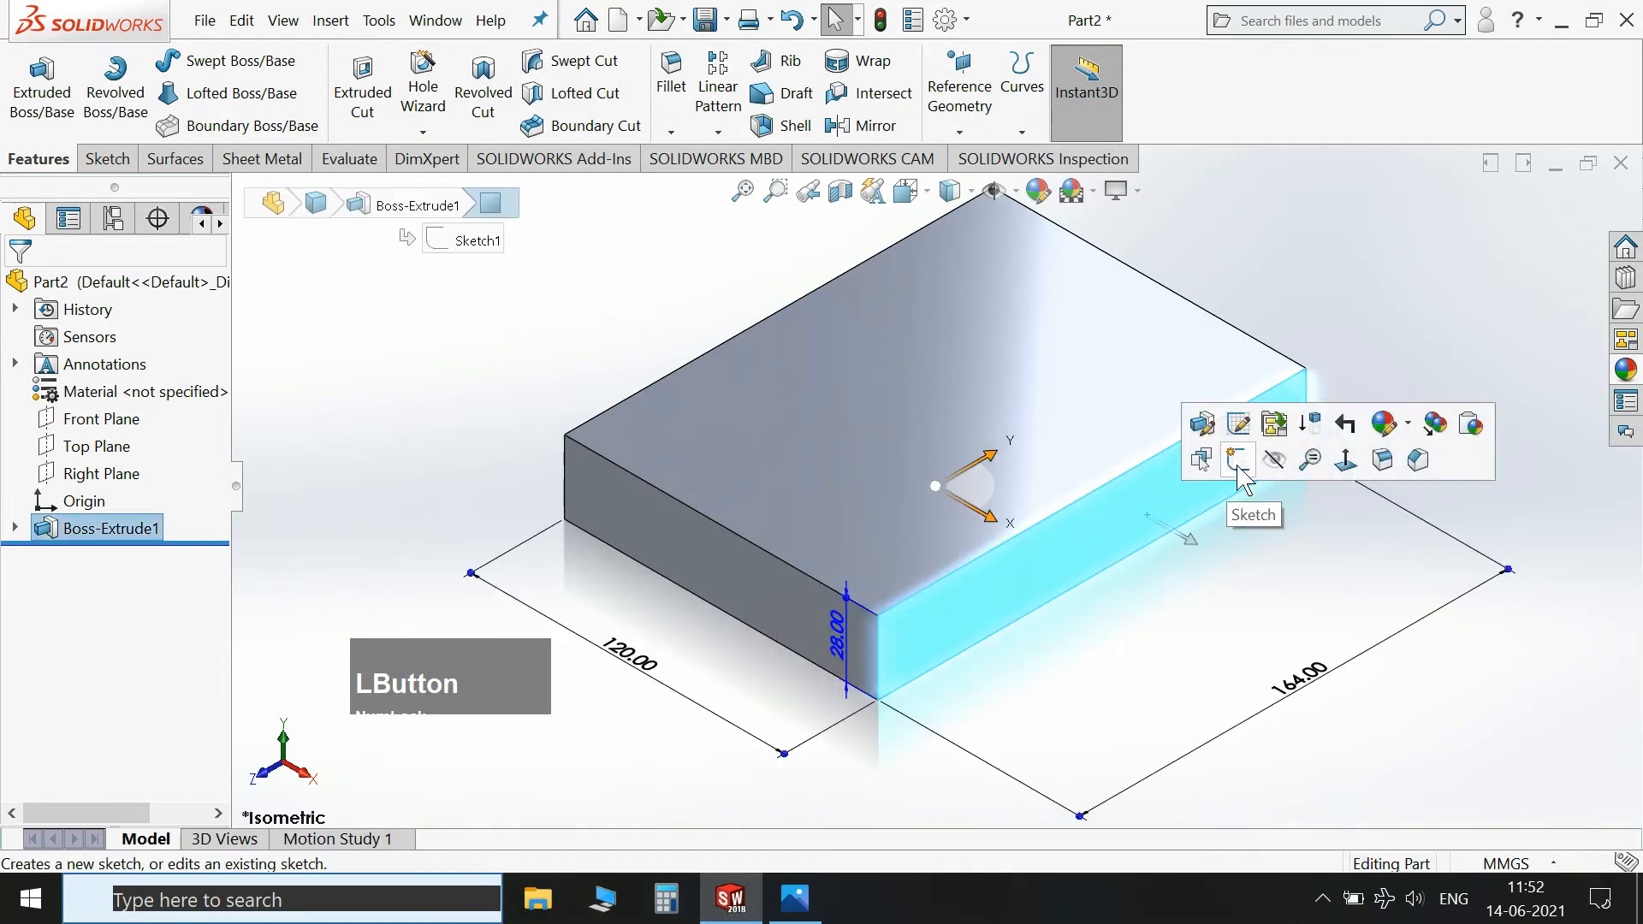
pyautogui.click(1239, 463)
pyautogui.press('space')
pyautogui.click(1358, 443)
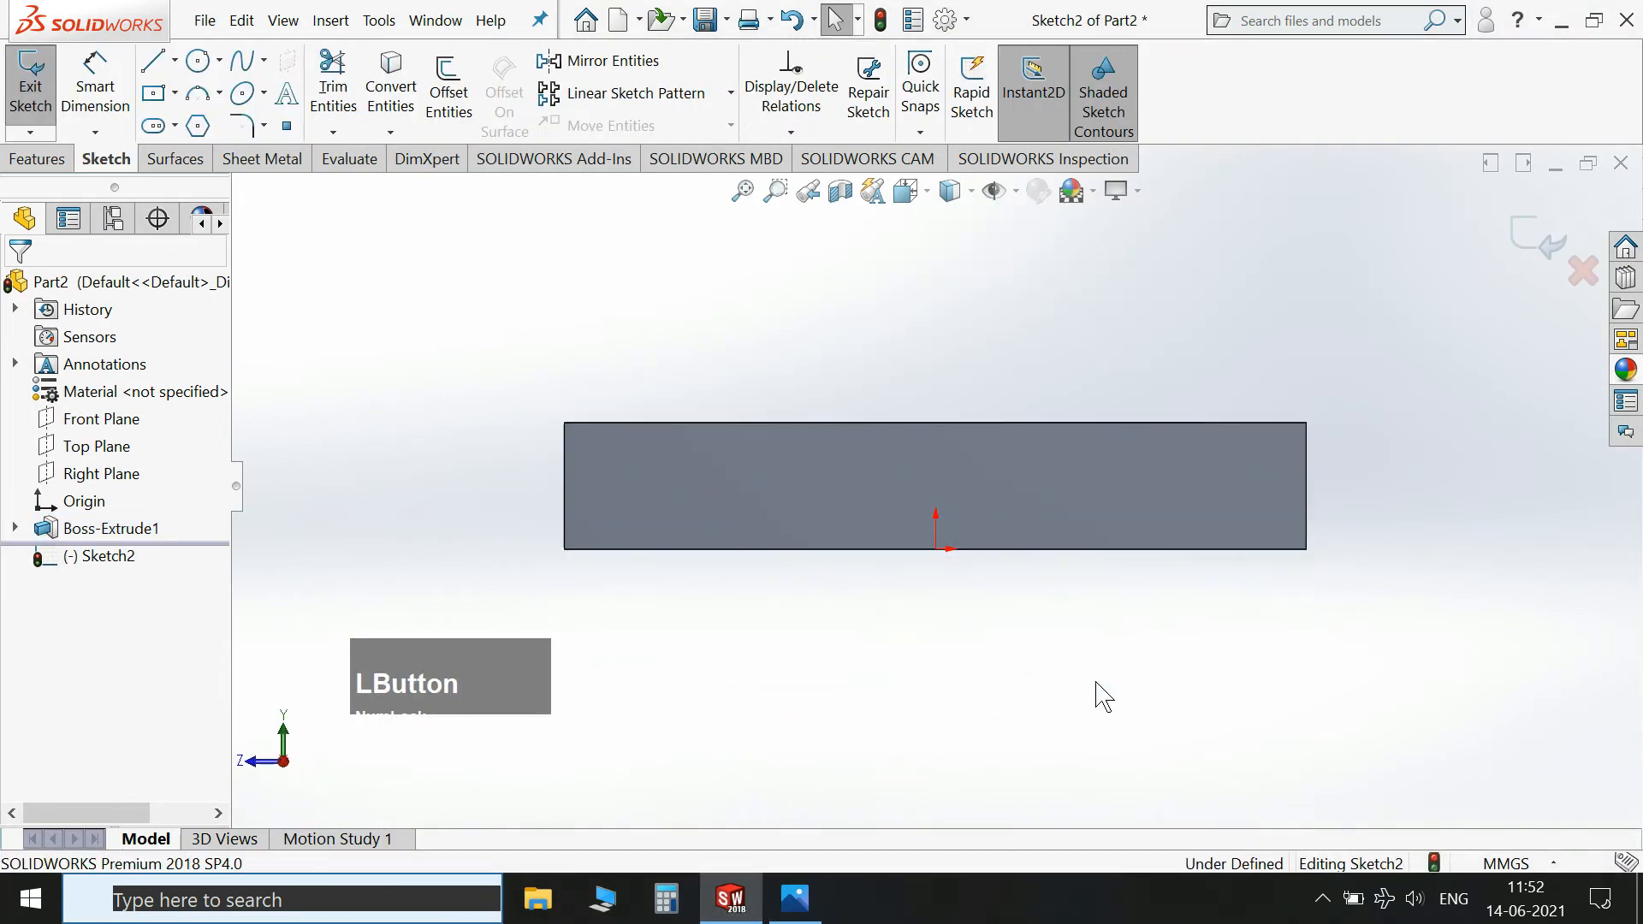
# Sketch a circle centred just above the block's upper edge and set its diameter to 64 mm.
pyautogui.click(198, 62)
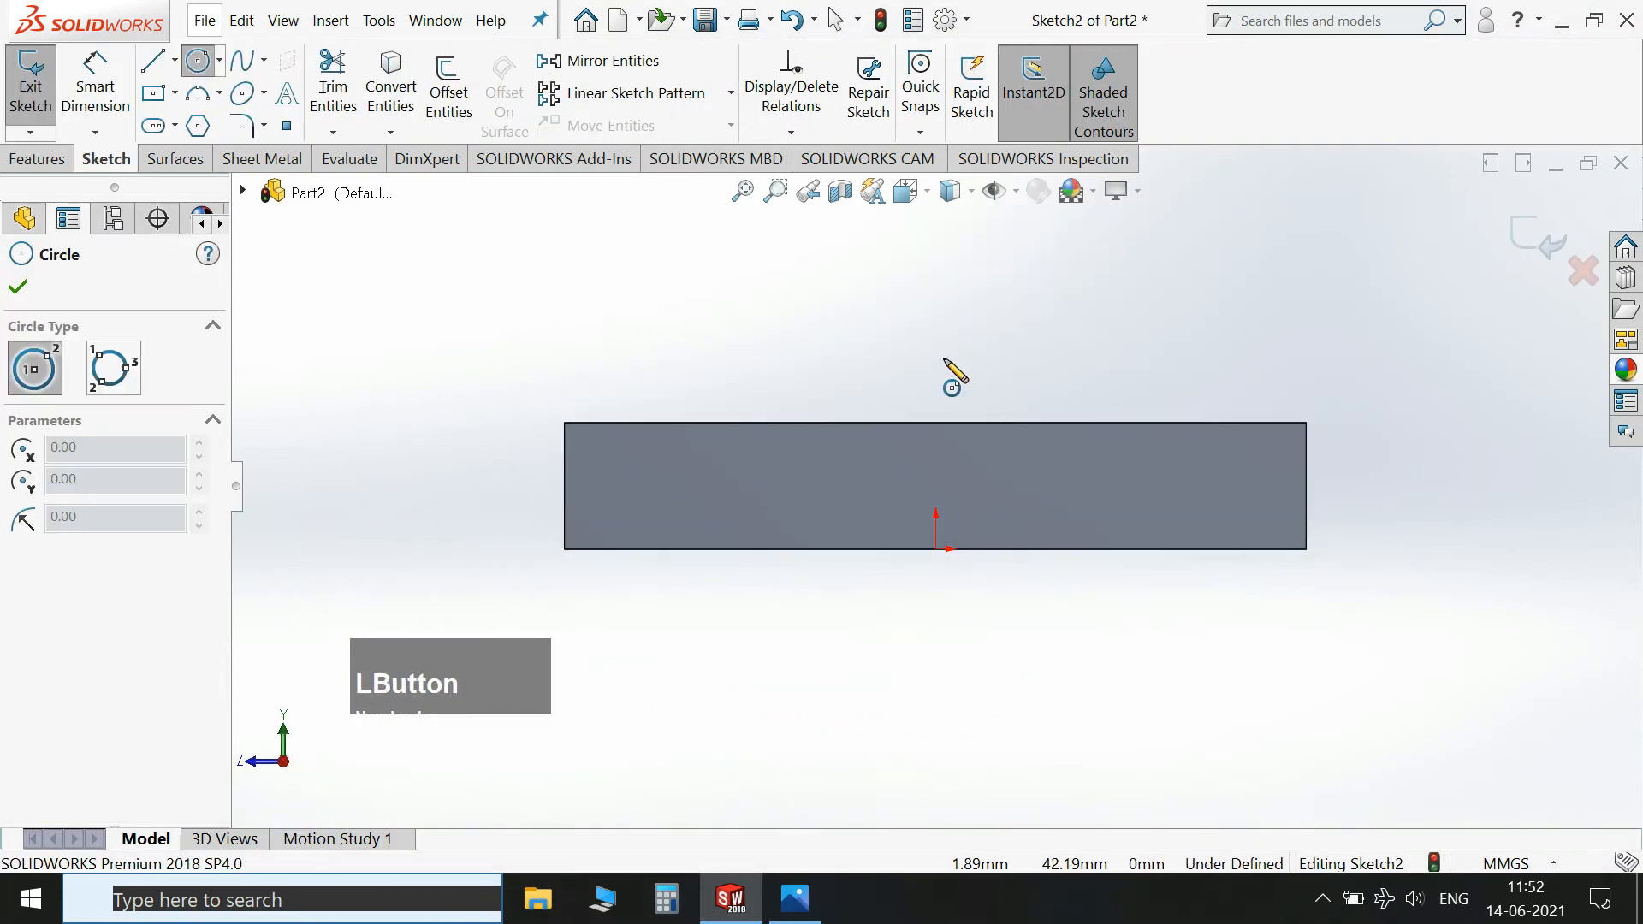
pyautogui.click(943, 353)
pyautogui.click(944, 552)
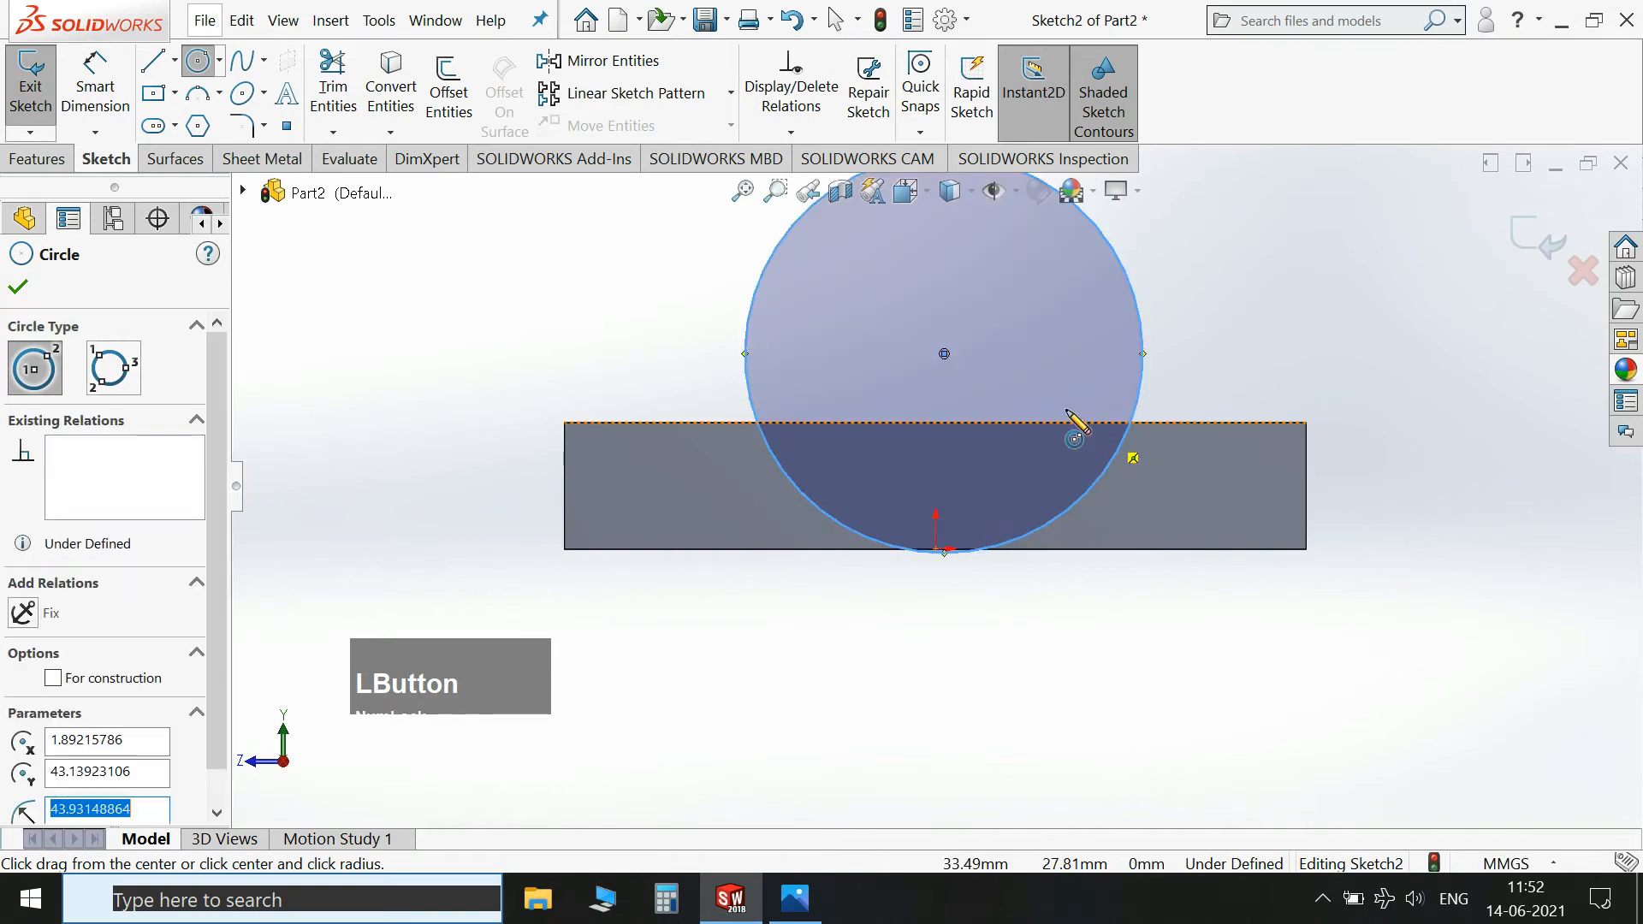
pyautogui.click(94, 85)
pyautogui.scroll(2, 693, 565)
pyautogui.click(1073, 330)
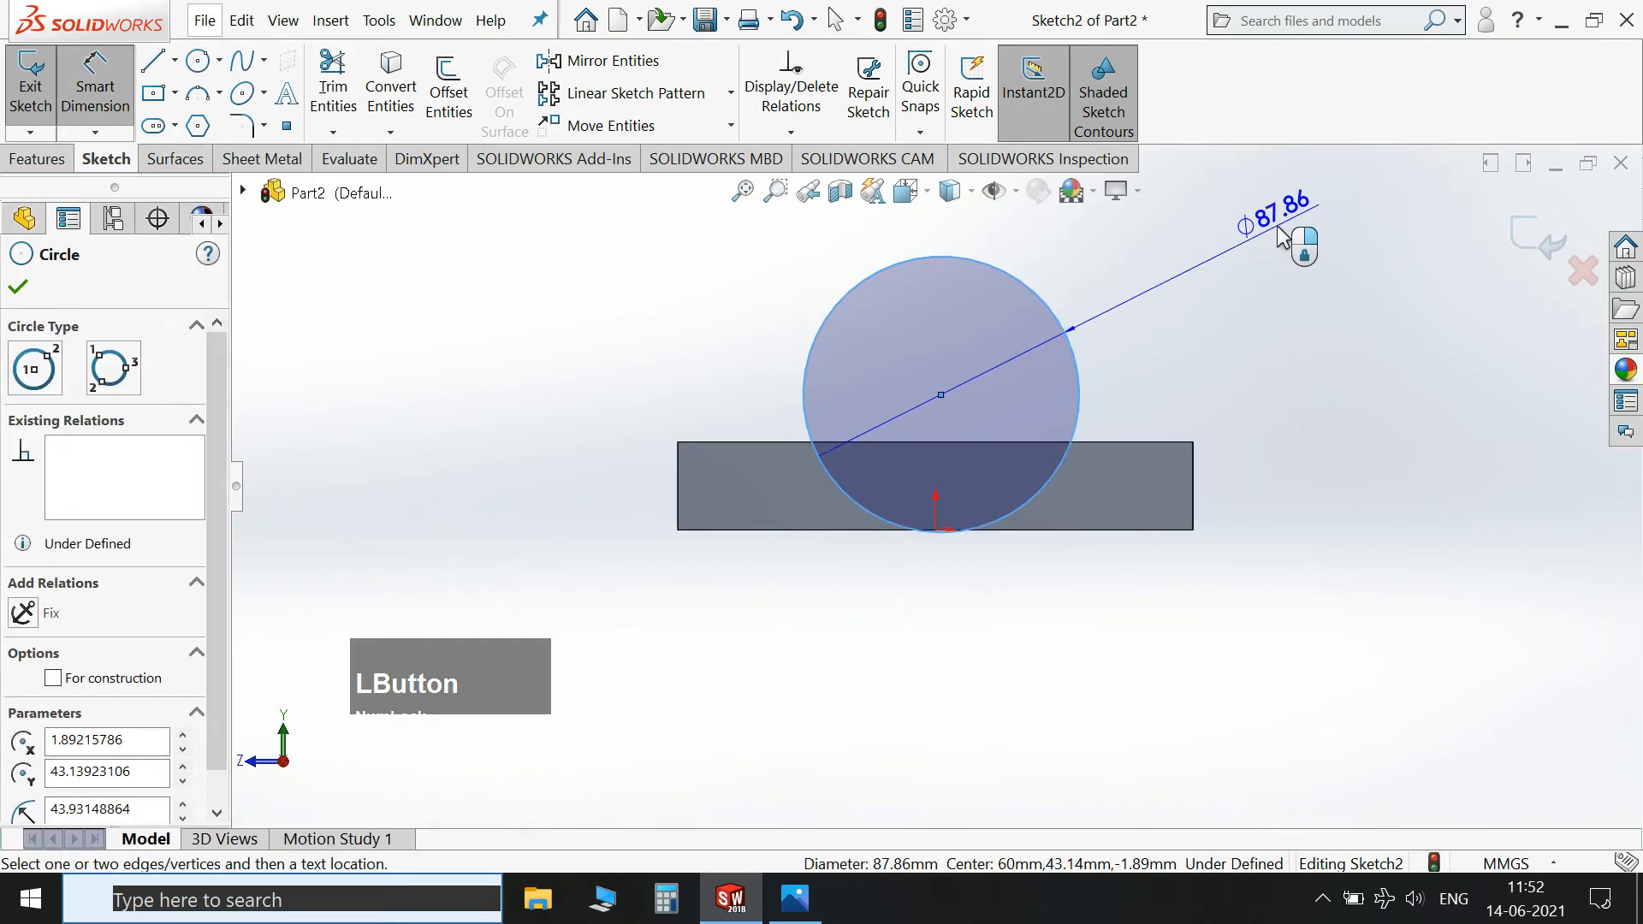
pyautogui.click(1288, 230)
pyautogui.write('64')
pyautogui.press('Return')
# Check the reference drawing and dimension the circle's centre 38 mm above the block's bottom edge.
pyautogui.click(795, 878)
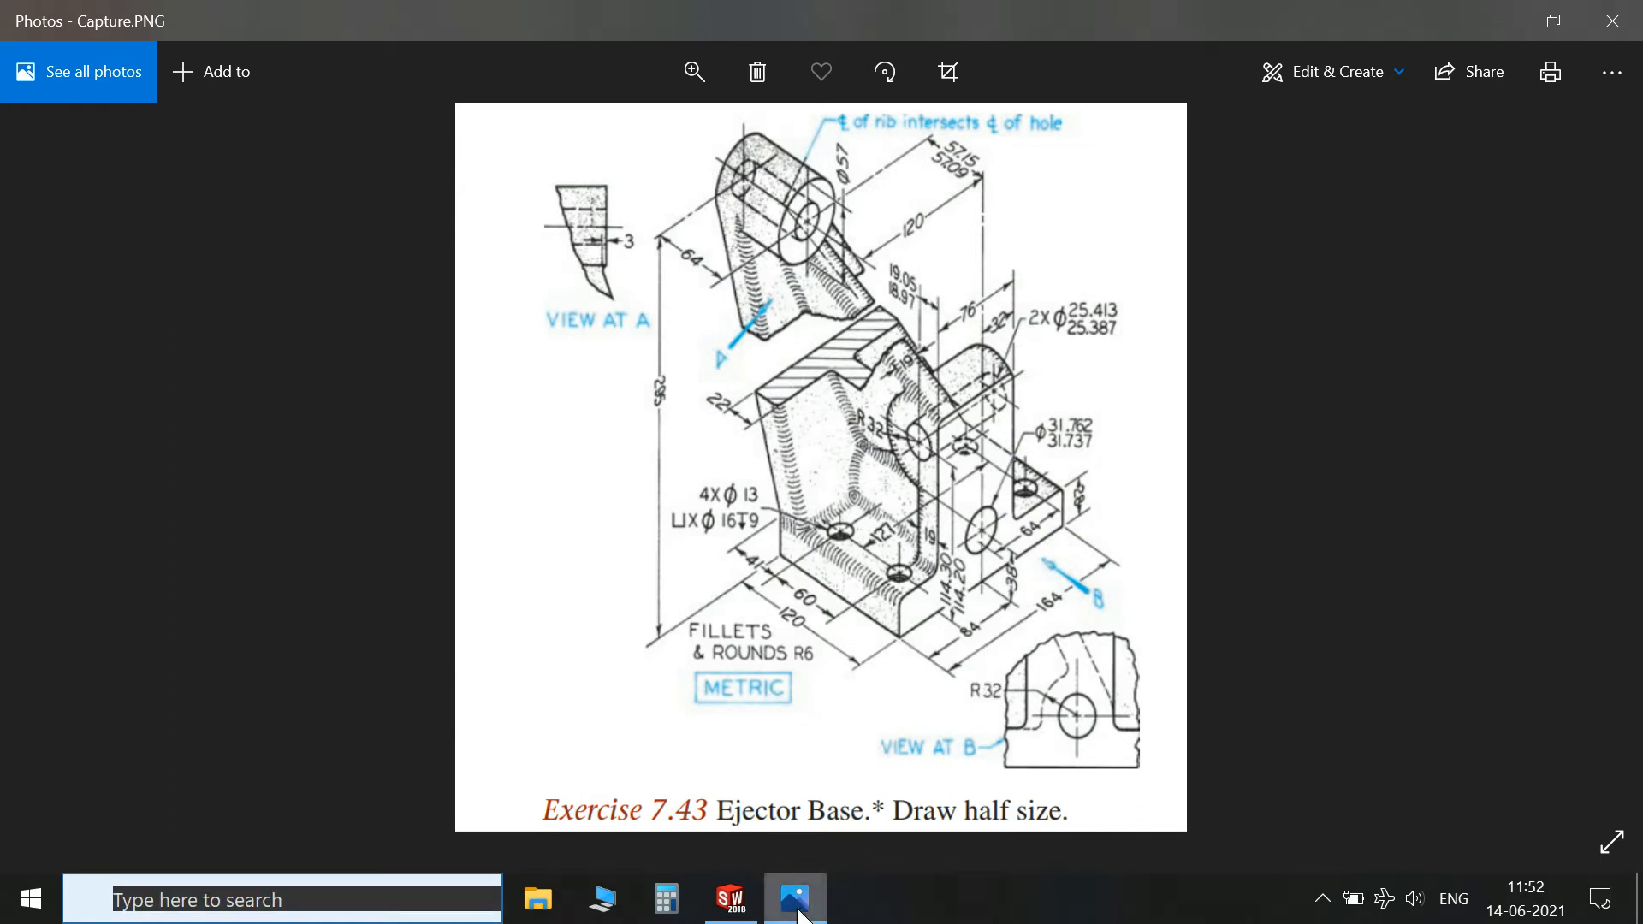
pyautogui.click(730, 899)
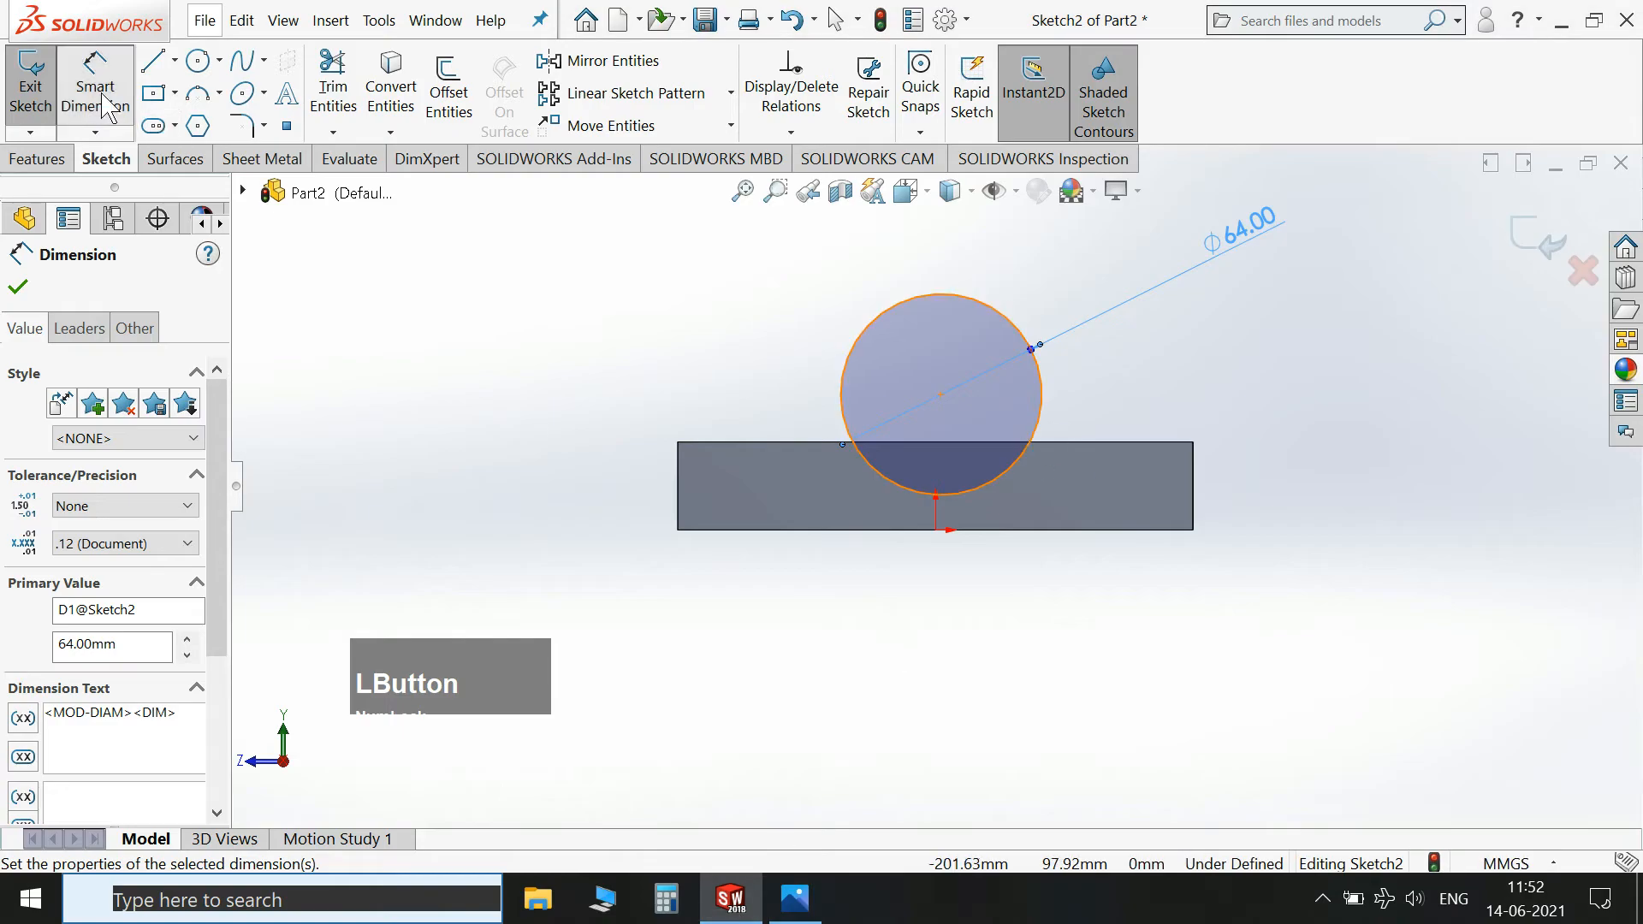
pyautogui.click(944, 396)
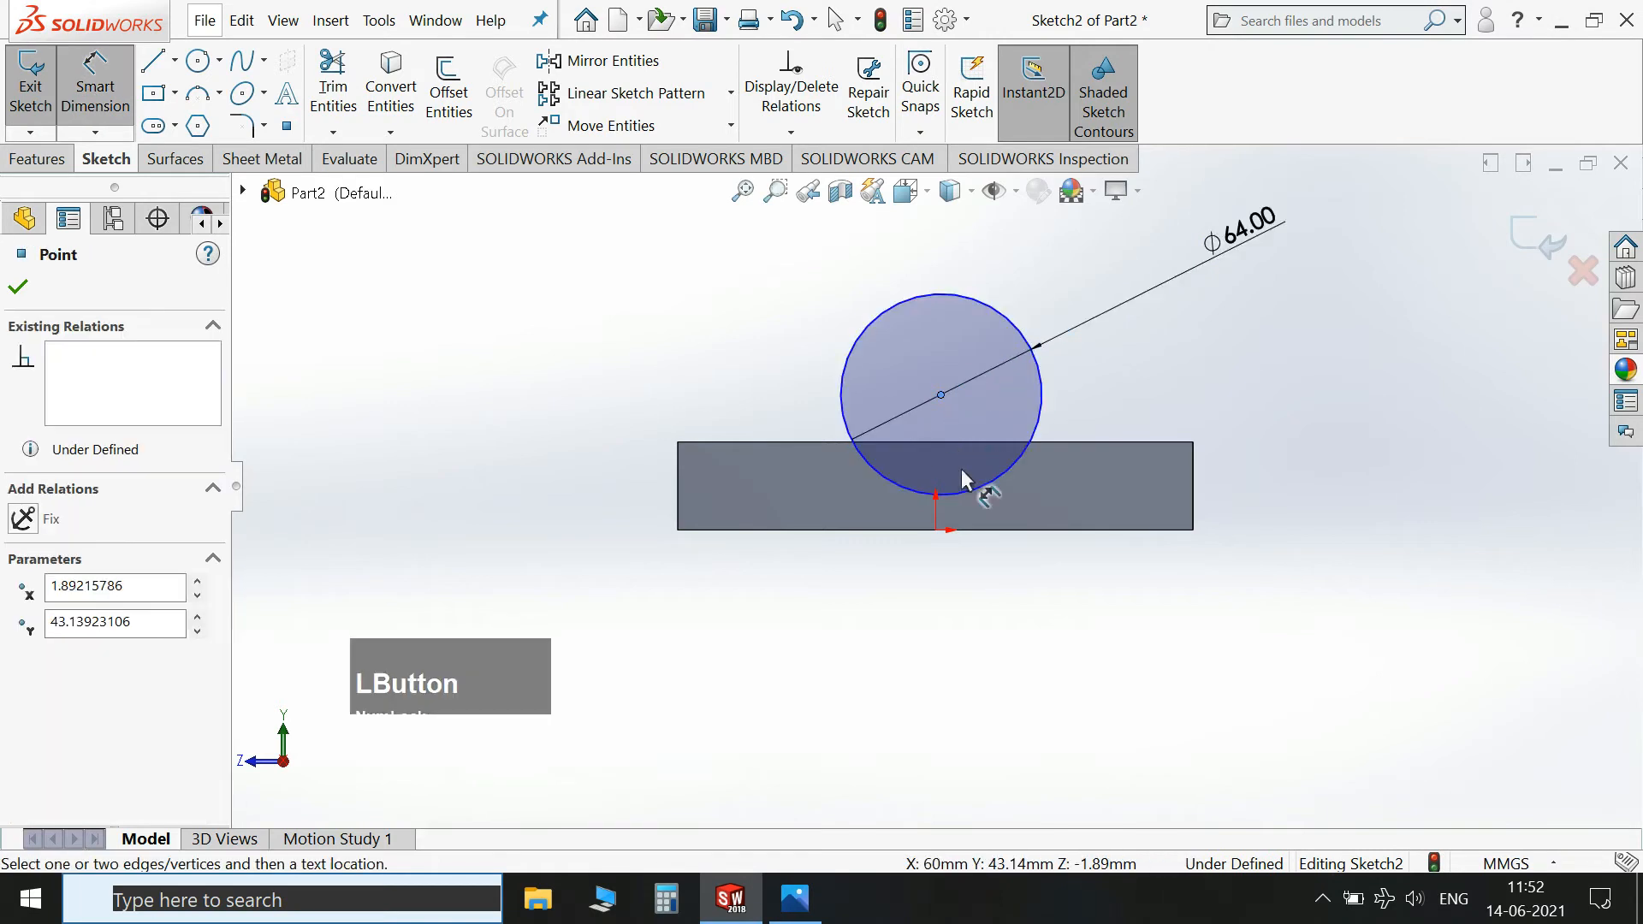
pyautogui.click(958, 531)
pyautogui.click(1412, 558)
pyautogui.write('38')
pyautogui.press('Return')
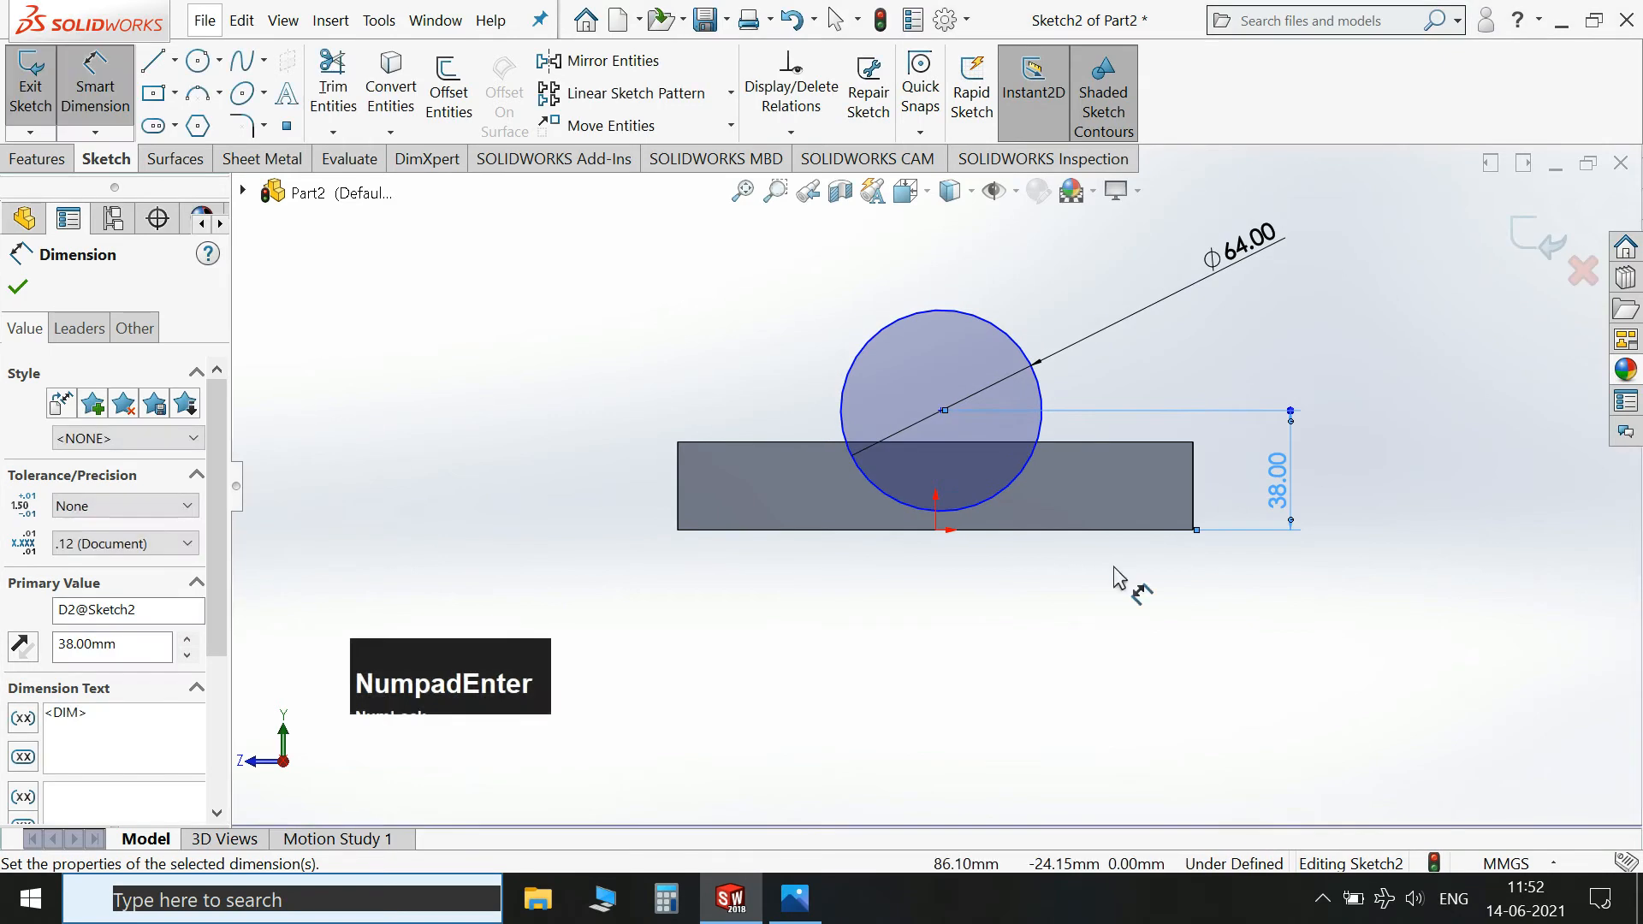
# Dimension the circle's centre 84 mm horizontally from the block's left edge.
pyautogui.click(677, 513)
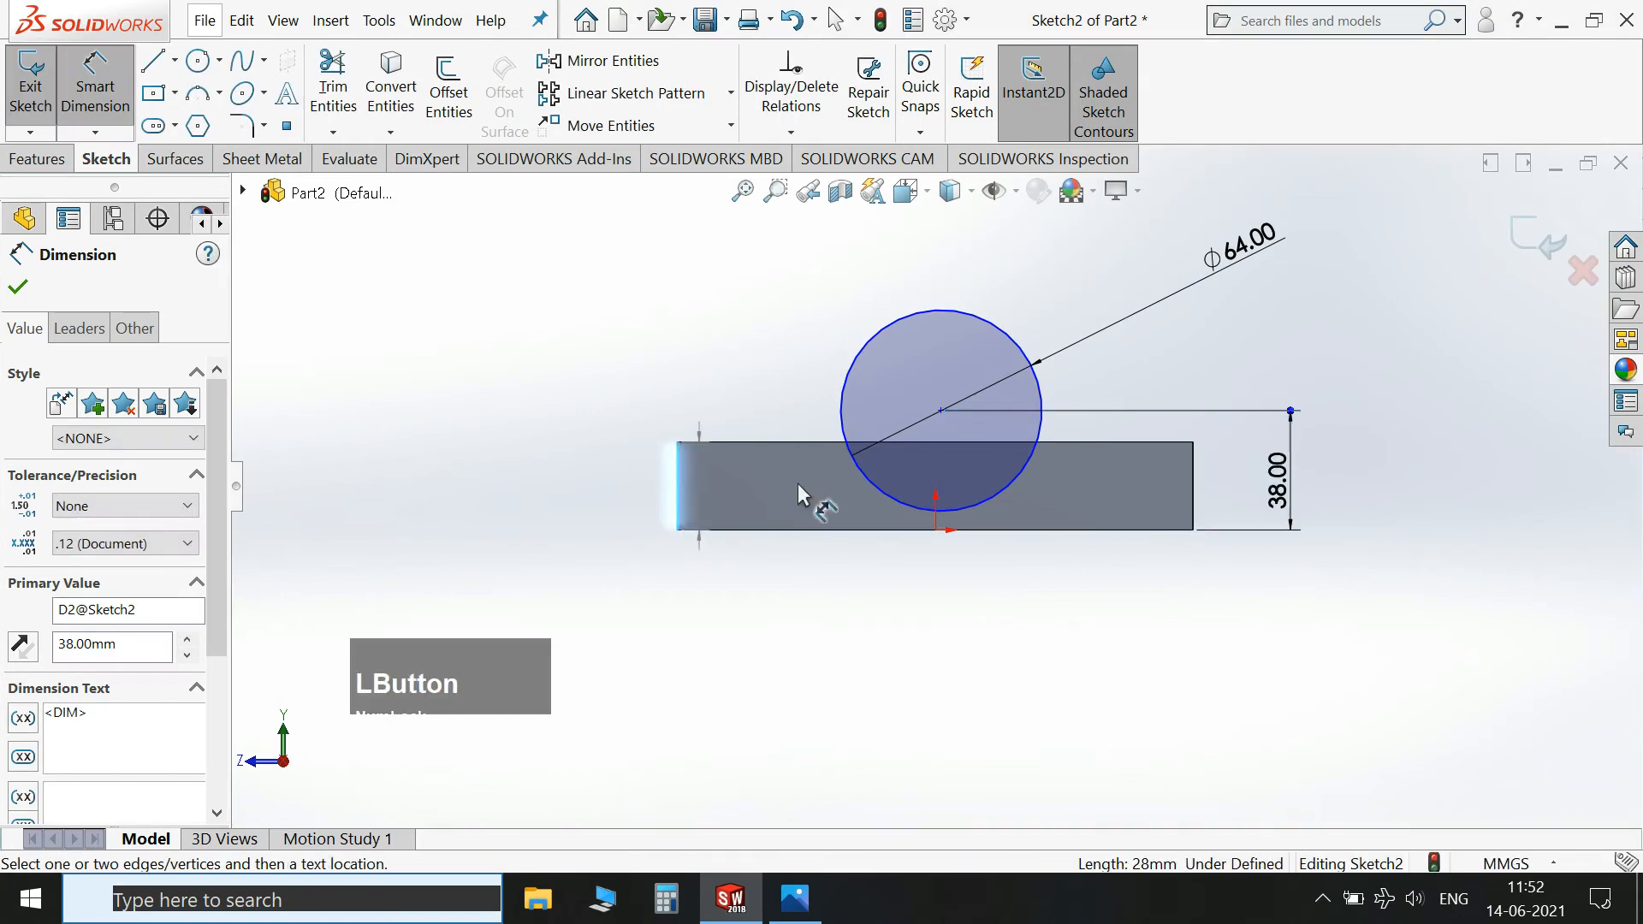
pyautogui.click(942, 412)
pyautogui.click(860, 663)
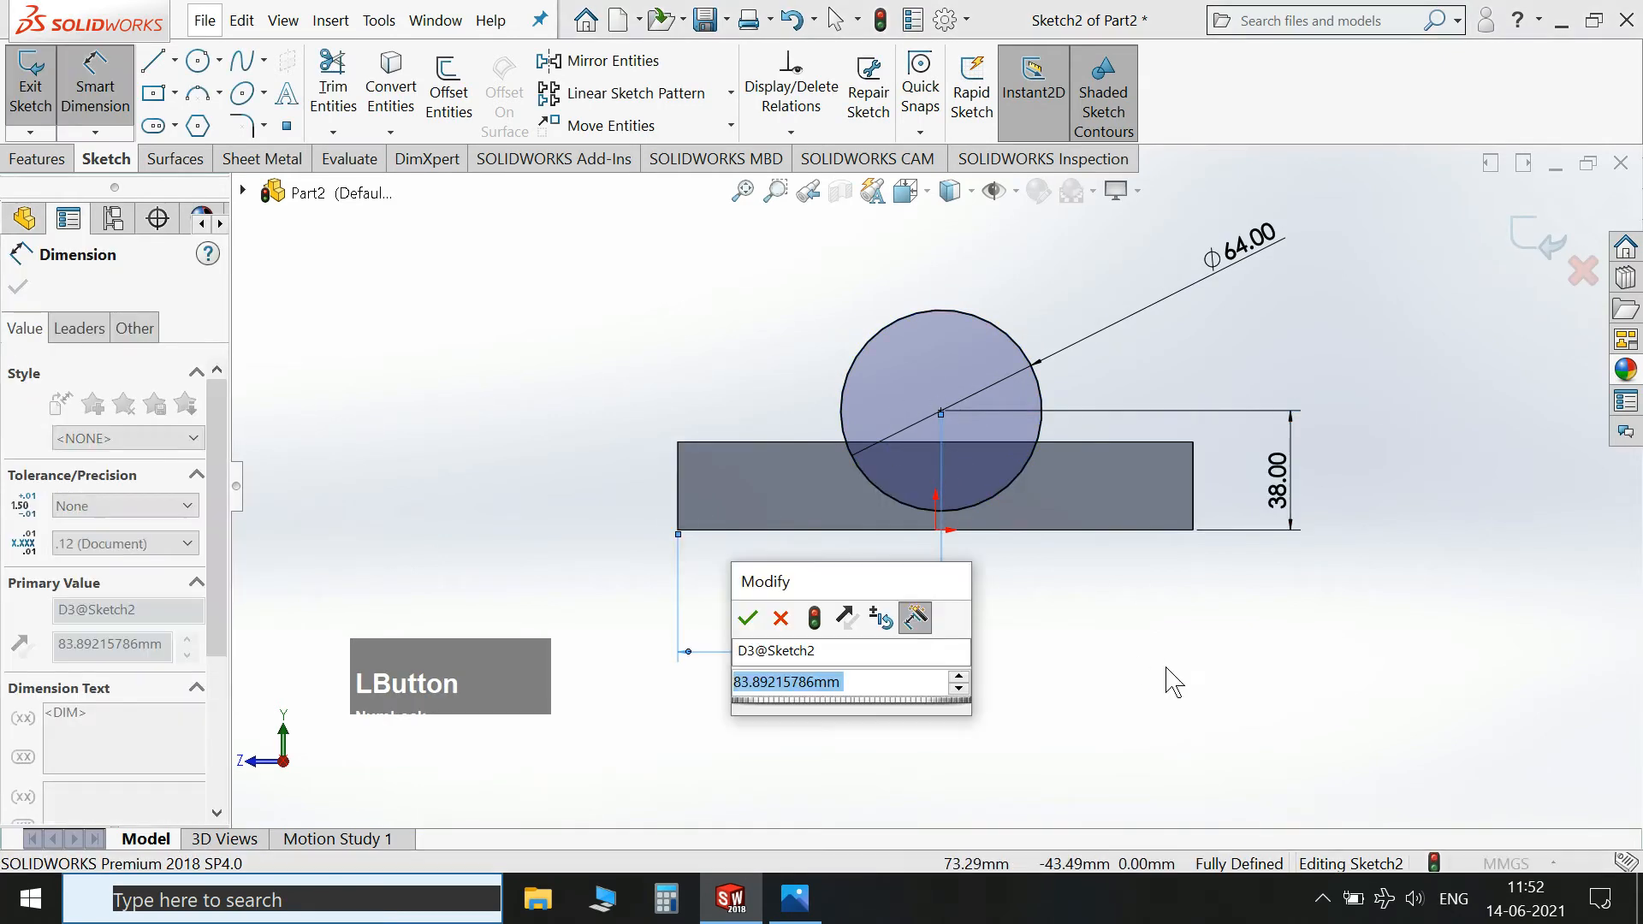
pyautogui.write('84')
pyautogui.press('Return')
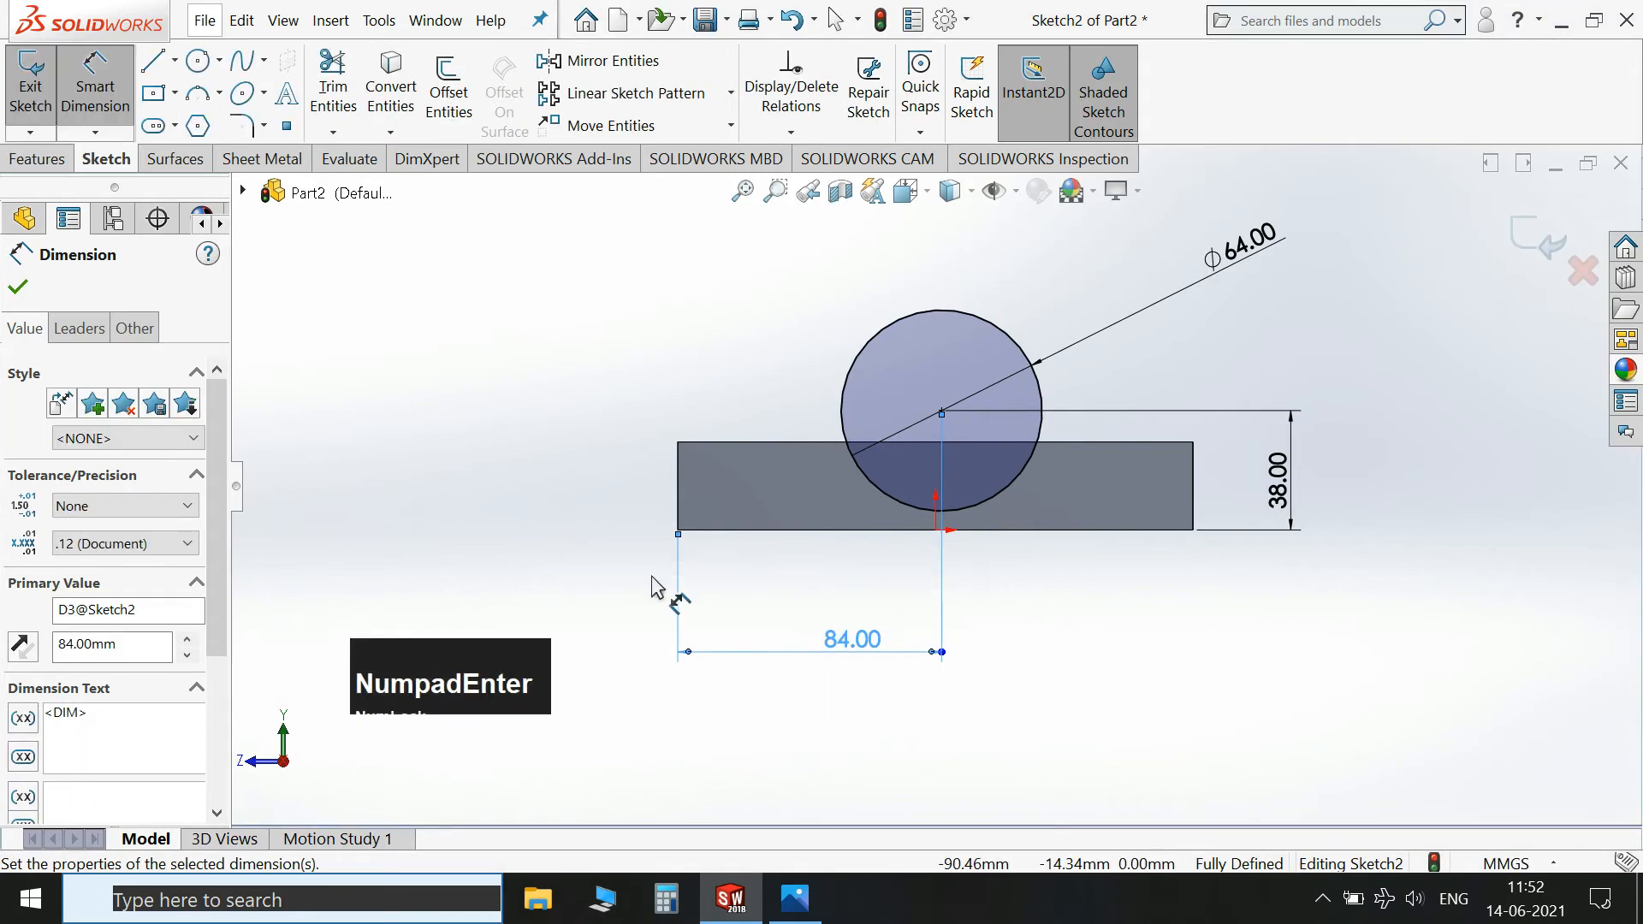
# Draw a short vertical line from the circle's right quadrant point down past the block's upper edge.
pyautogui.click(154, 60)
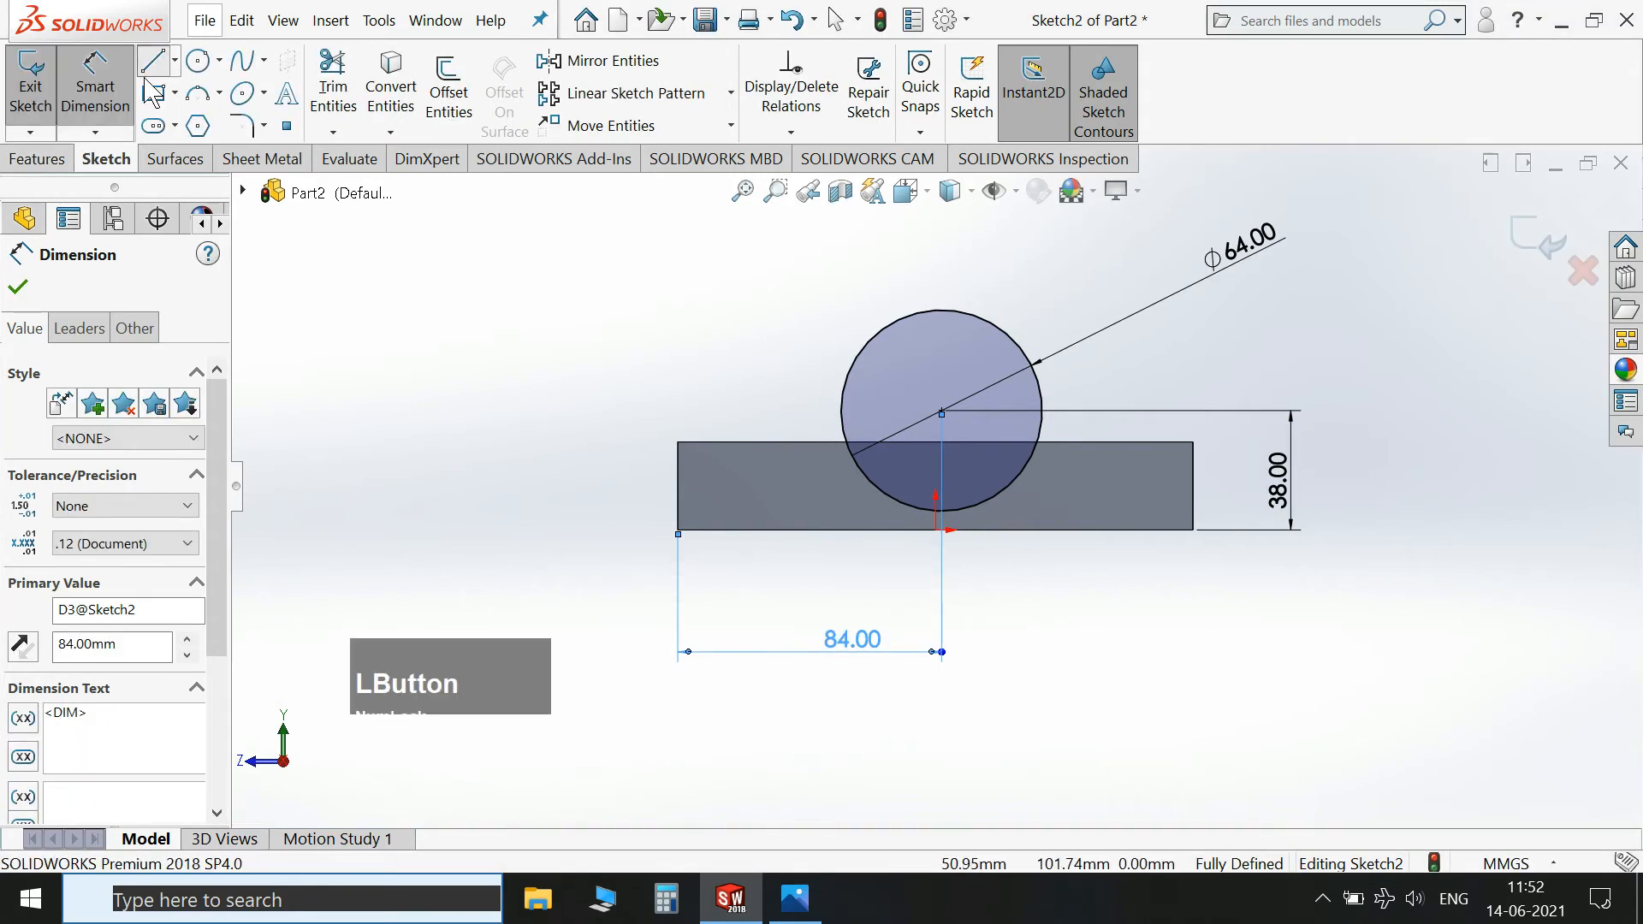
pyautogui.scroll(-2, 1031, 454)
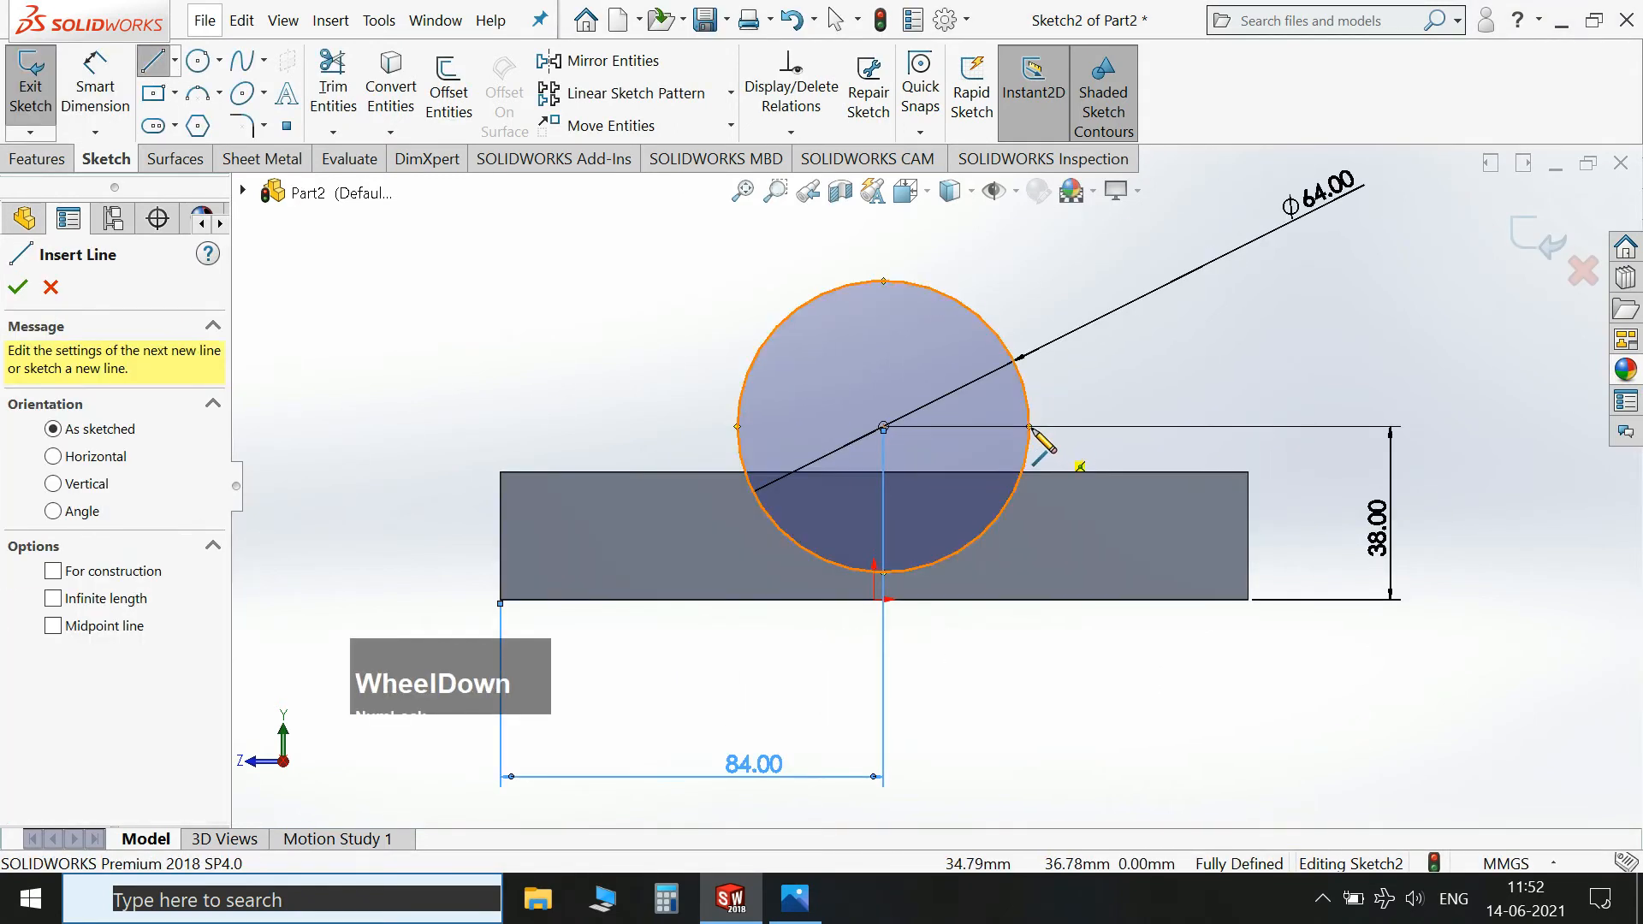
pyautogui.click(1028, 427)
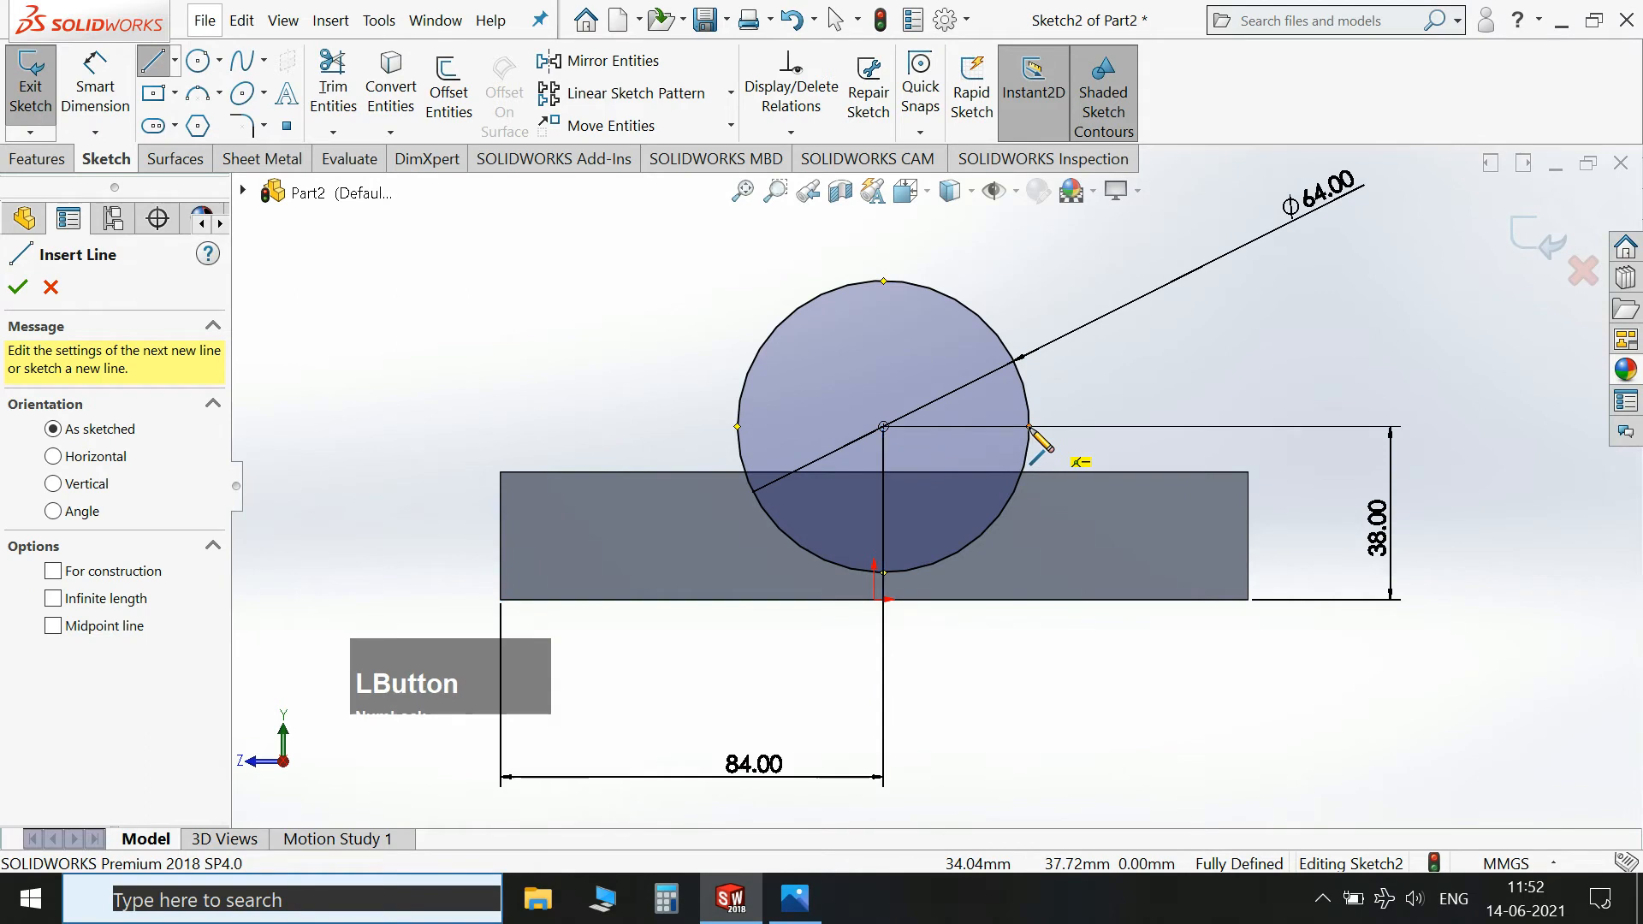
pyautogui.click(1030, 494)
pyautogui.press('Escape')
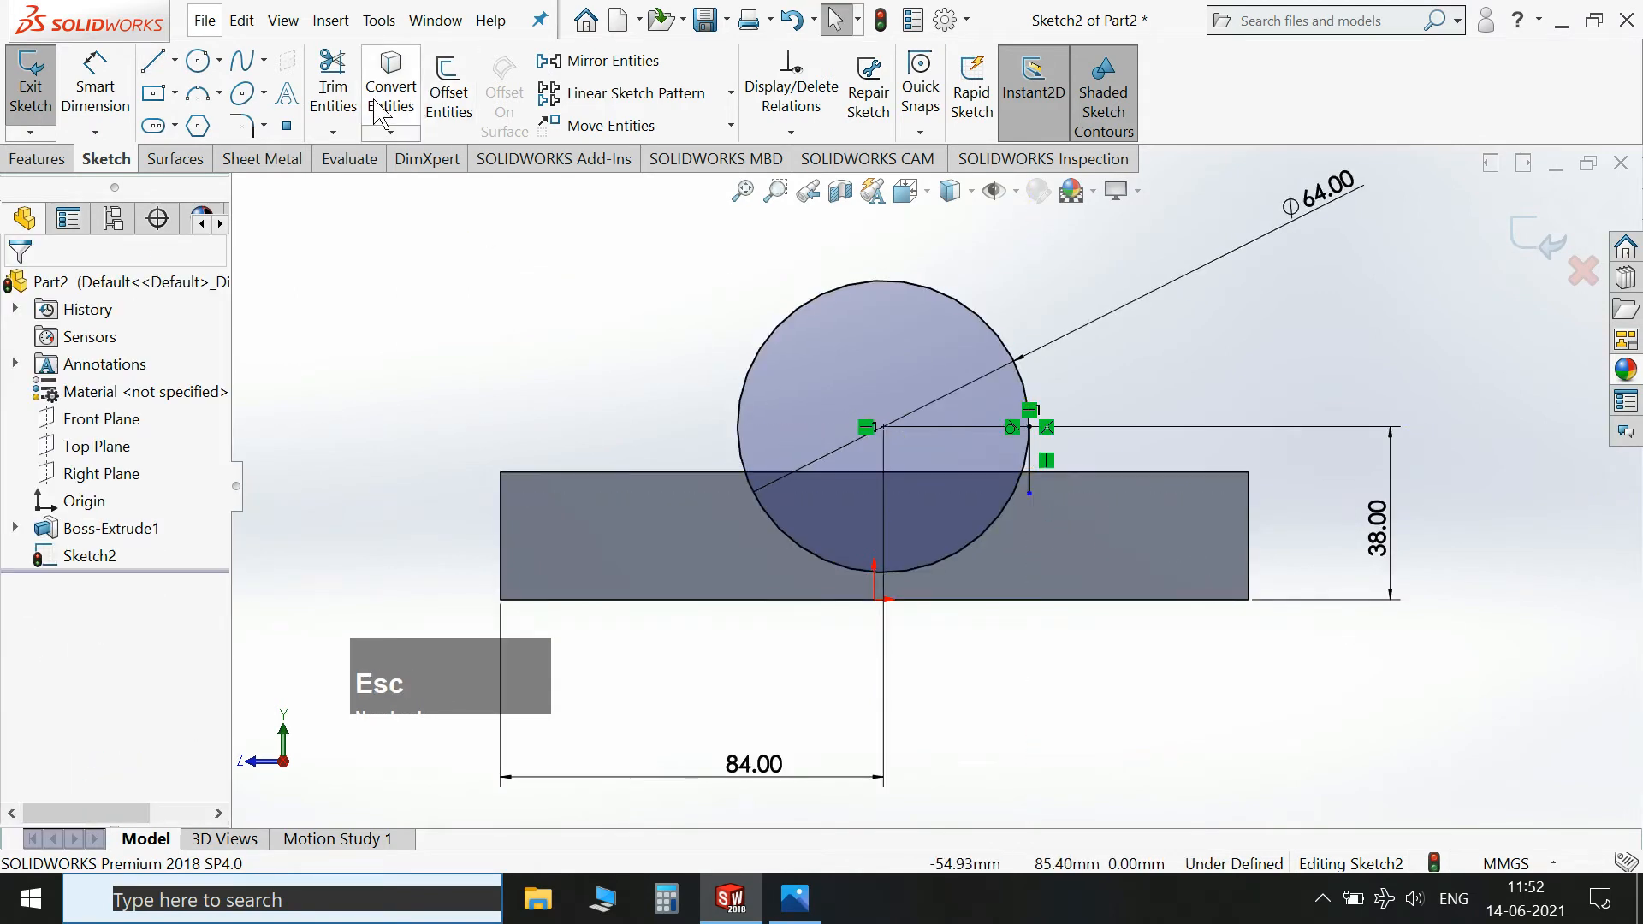
# Convert the block's upper edge into a sketch line with Convert Entities.
pyautogui.click(390, 86)
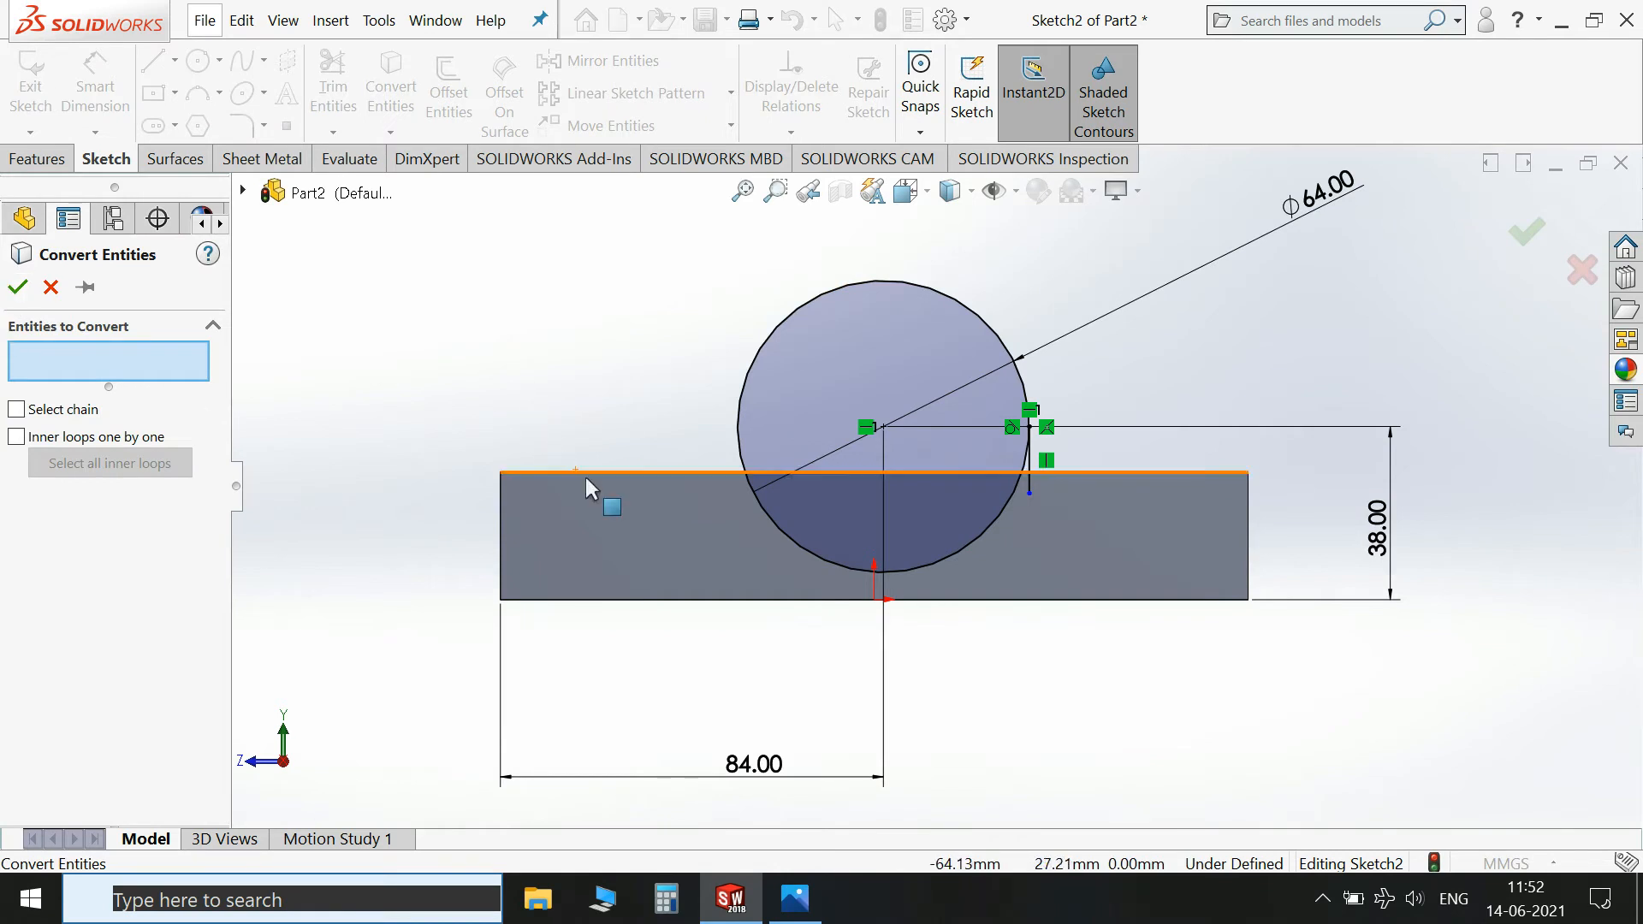
pyautogui.click(604, 496)
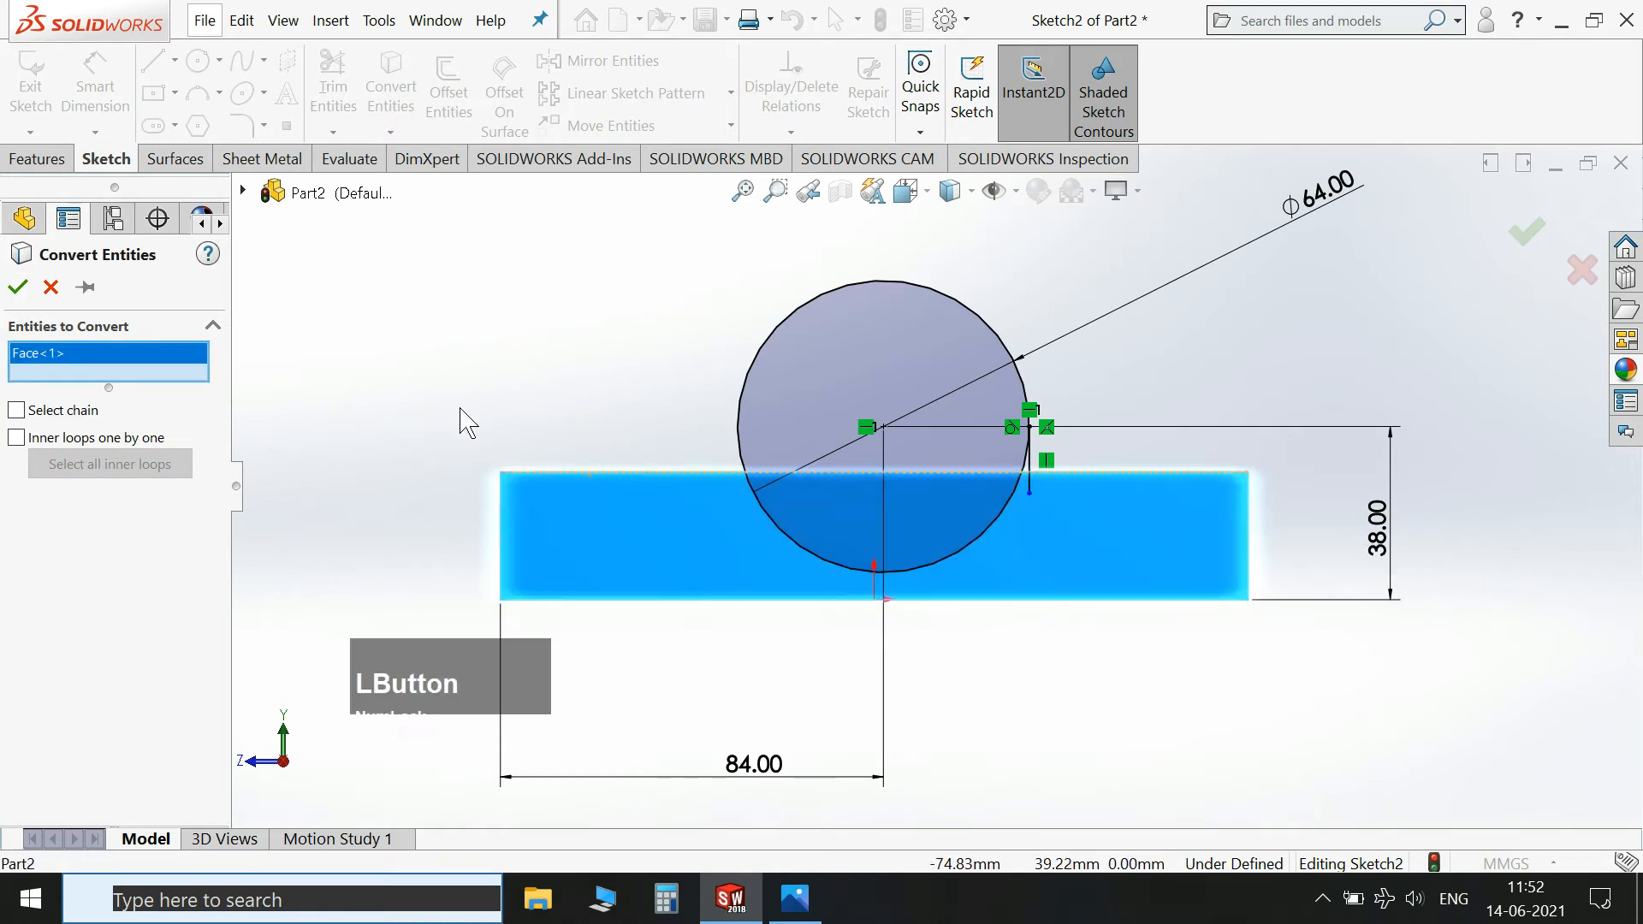
pyautogui.click(639, 554)
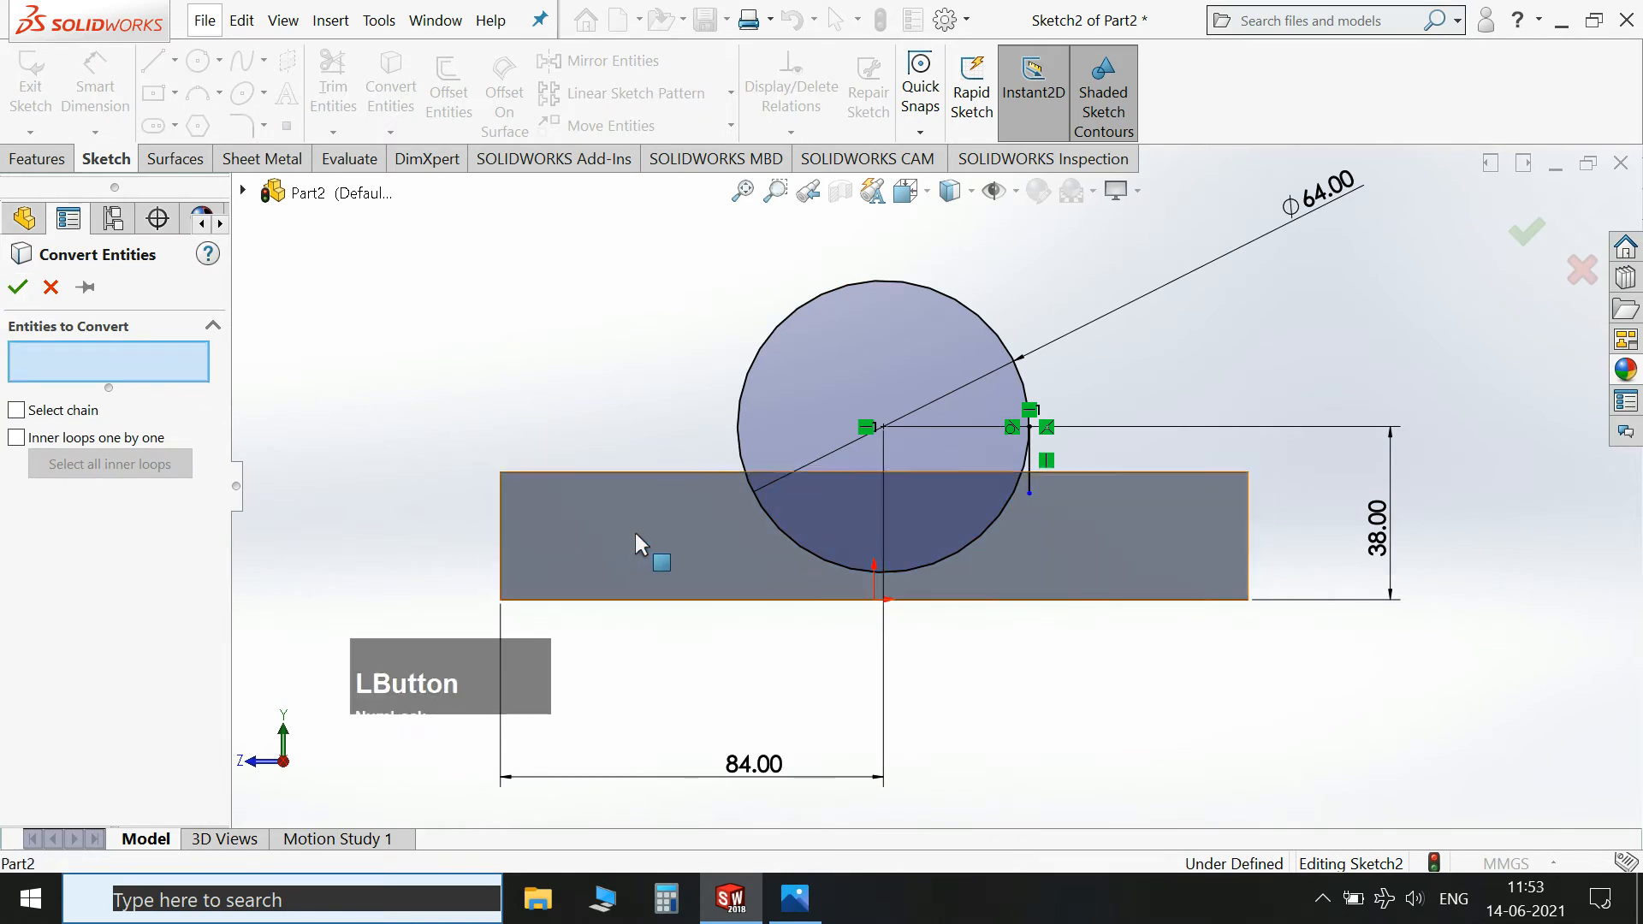
pyautogui.click(615, 469)
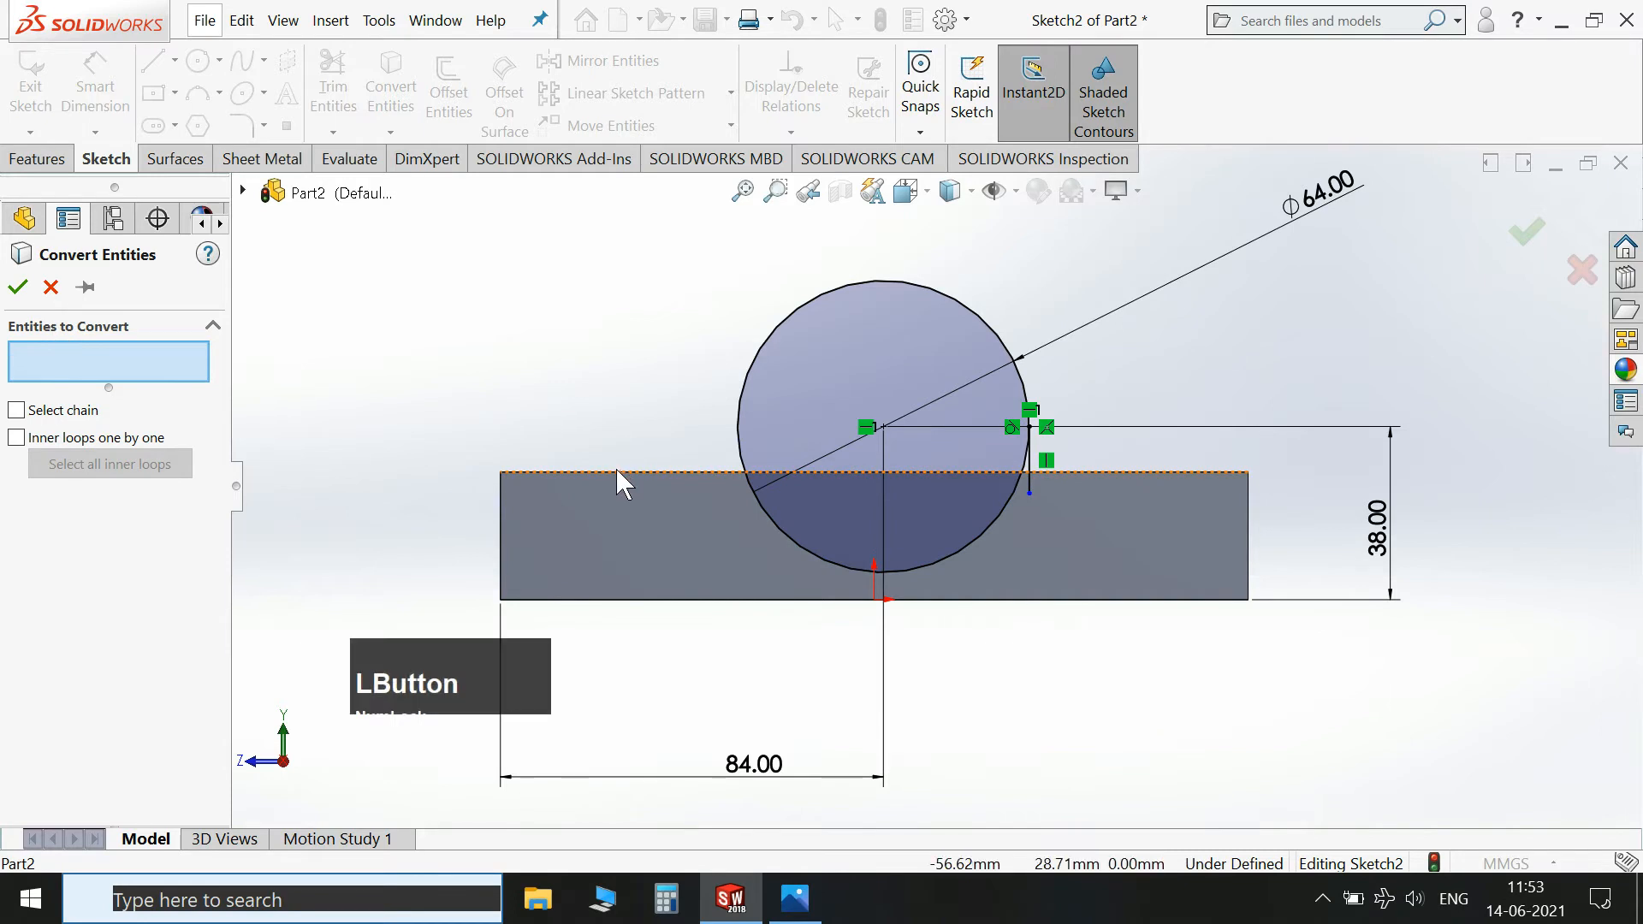
pyautogui.click(694, 476)
pyautogui.click(18, 288)
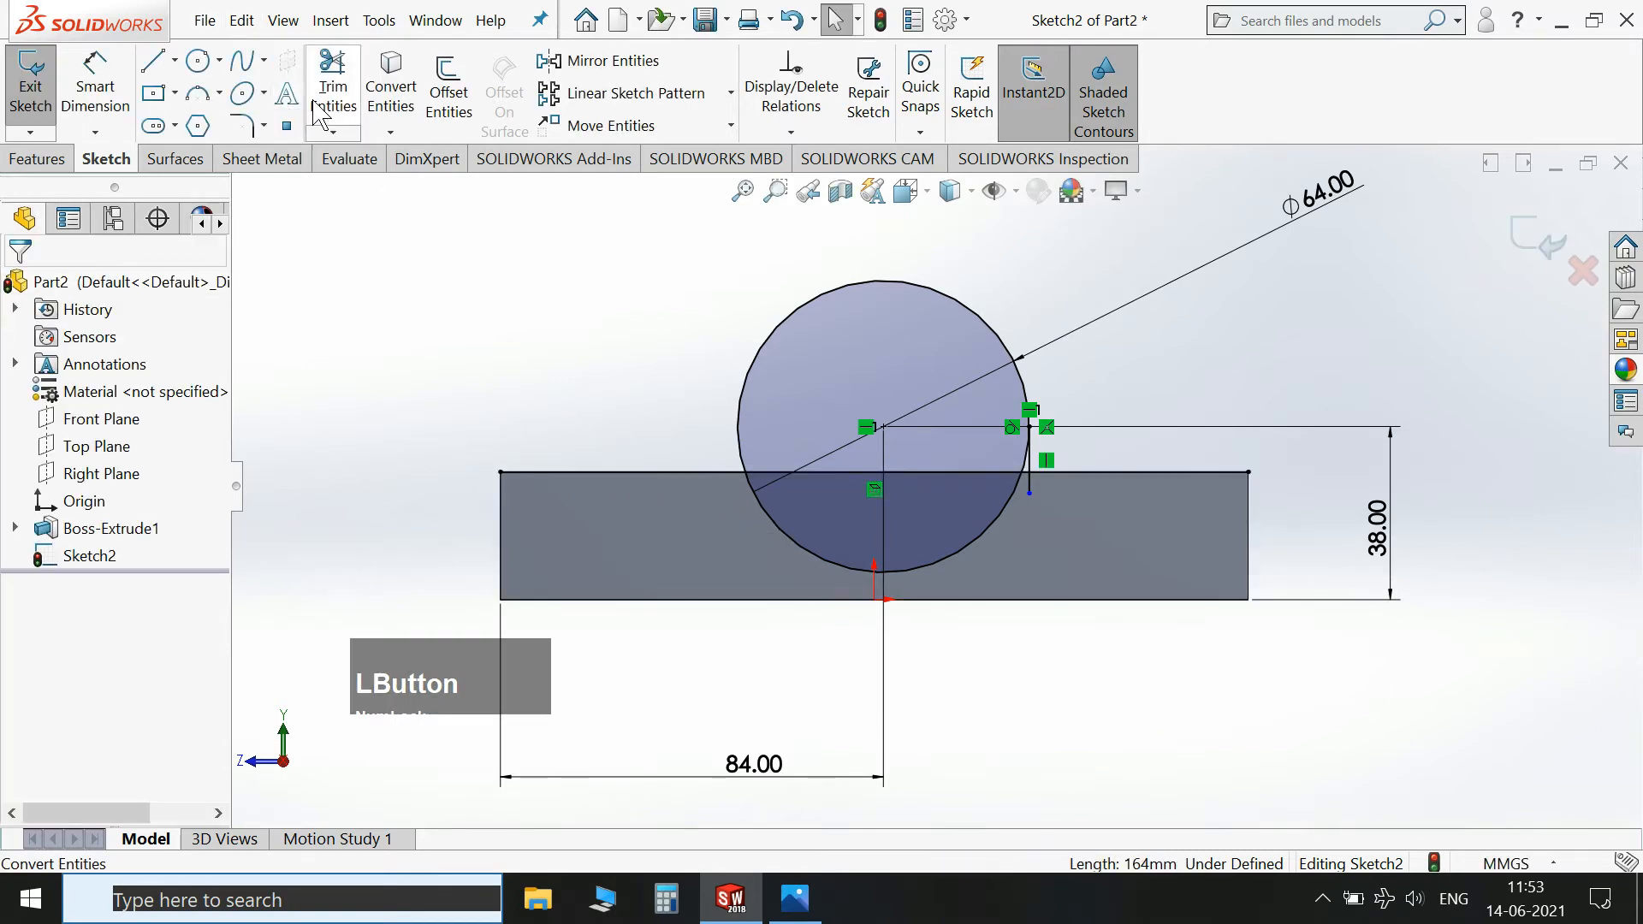
# Trim the circle, the vertical line and the converted edge to leave a closed boss profile above the block.
pyautogui.click(329, 98)
pyautogui.moveTo(664, 506); pyautogui.dragTo(829, 536)
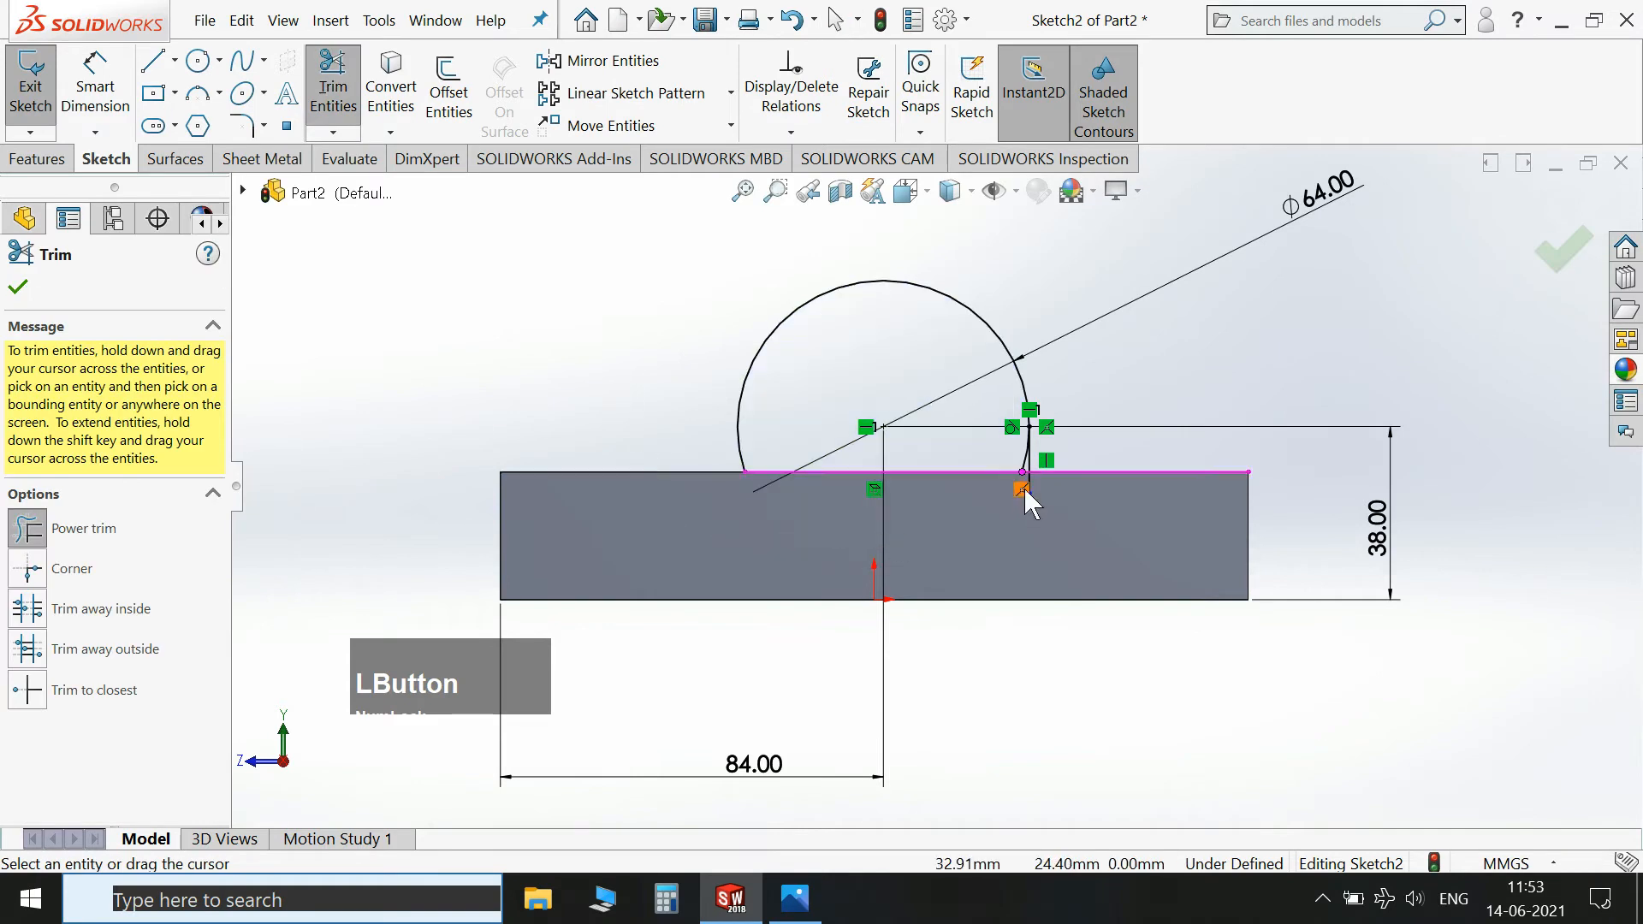
pyautogui.scroll(-4, 1023, 489)
pyautogui.click(952, 484)
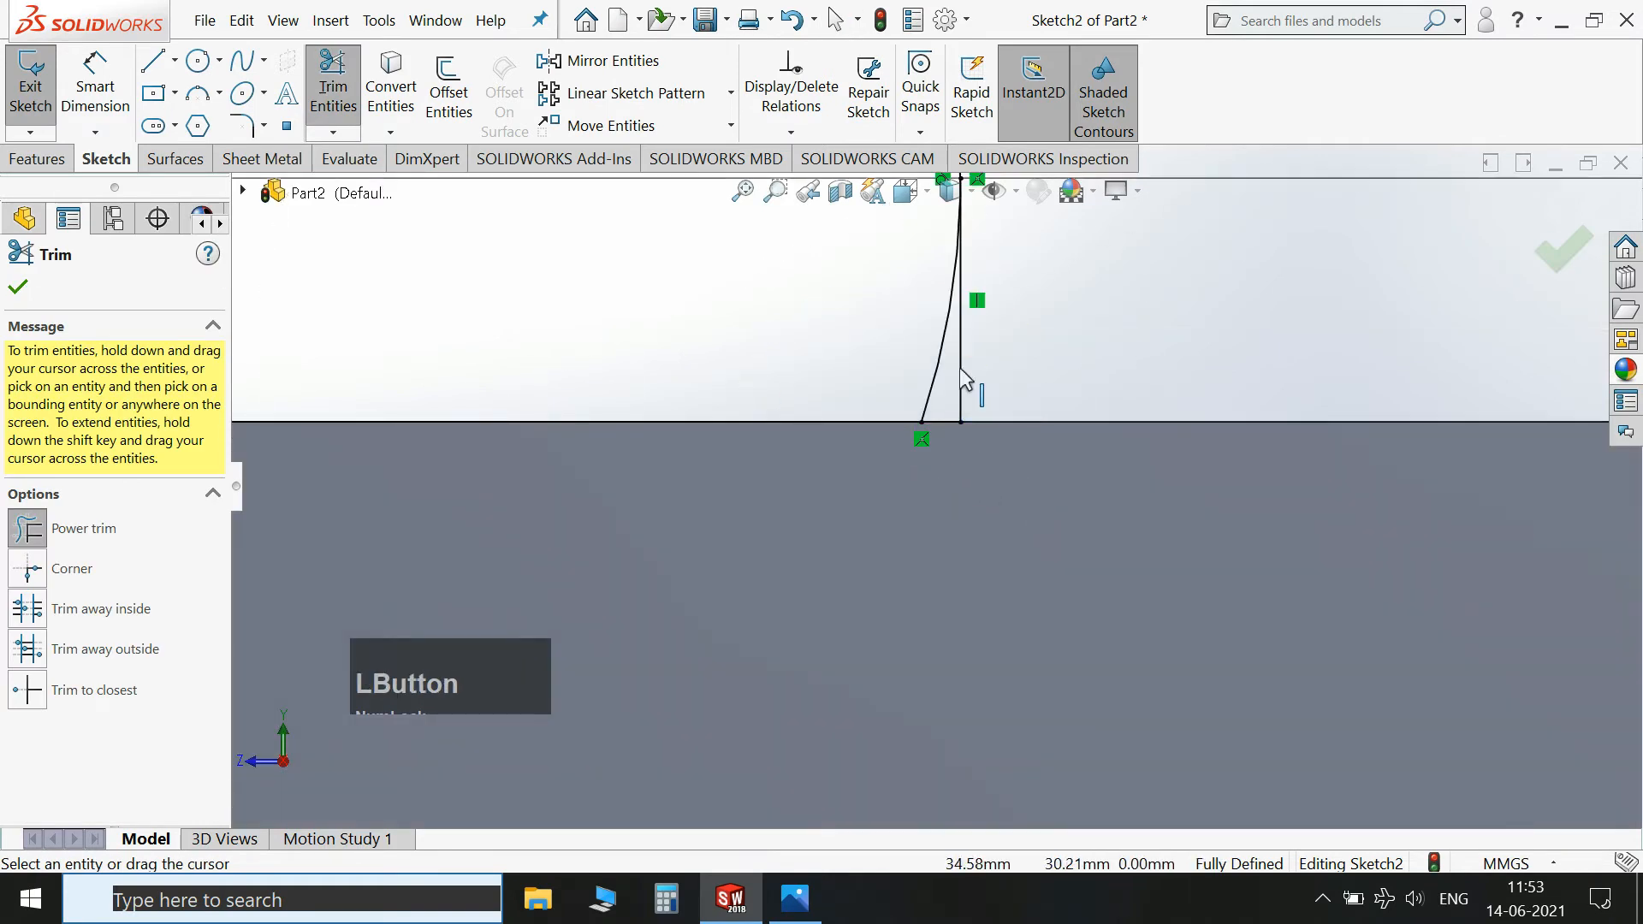
pyautogui.scroll(4, 891, 428)
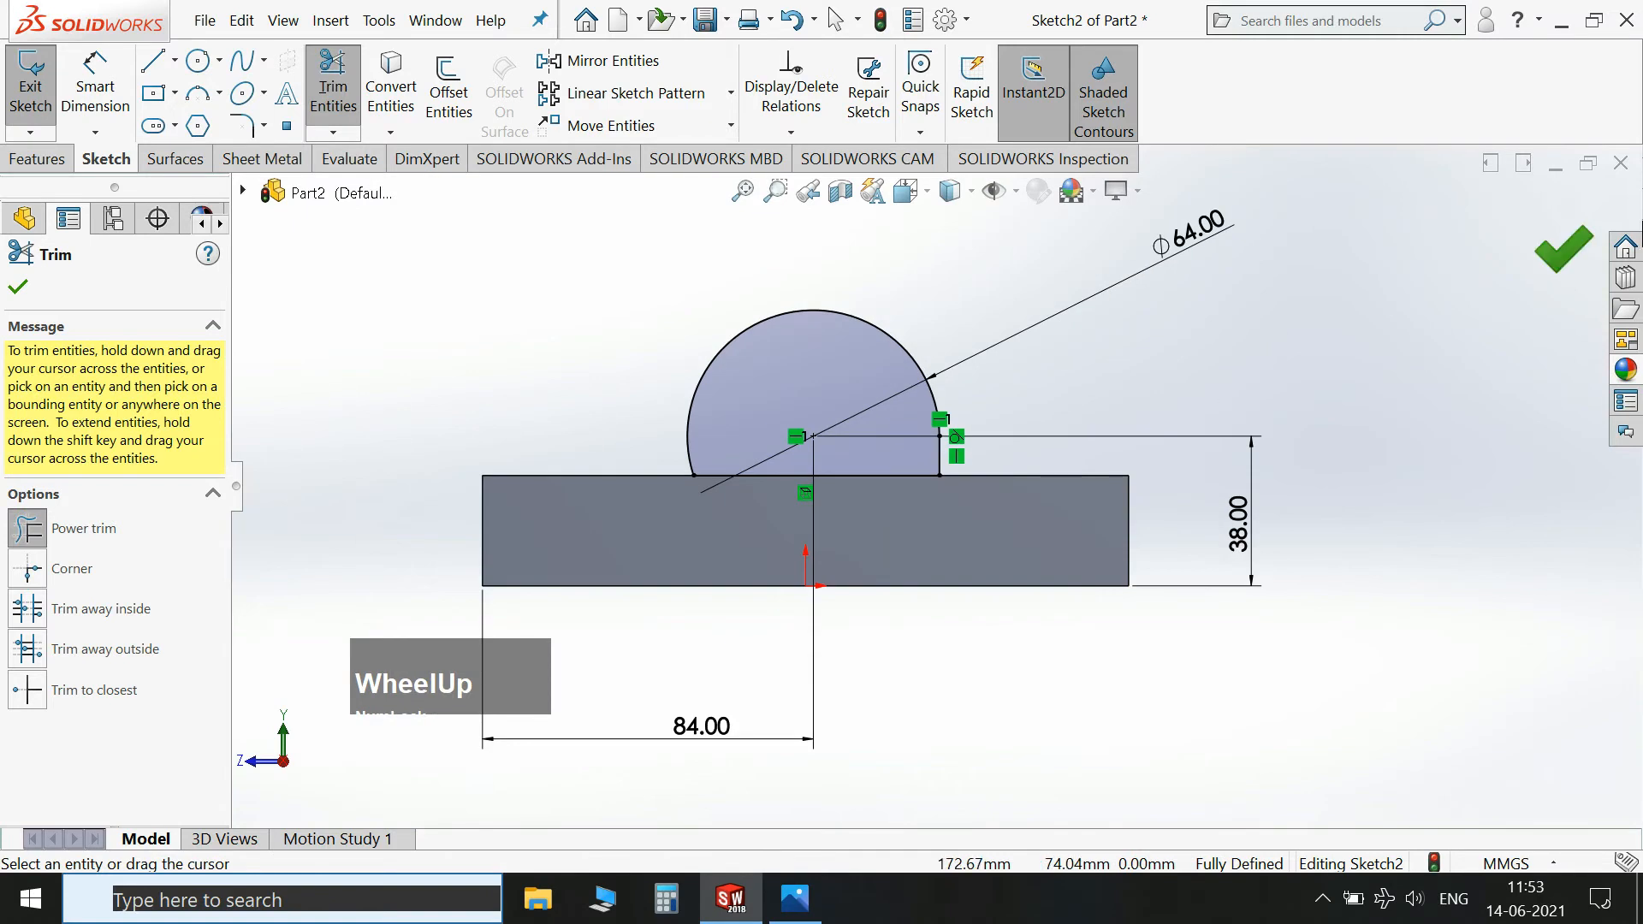
pyautogui.click(1563, 259)
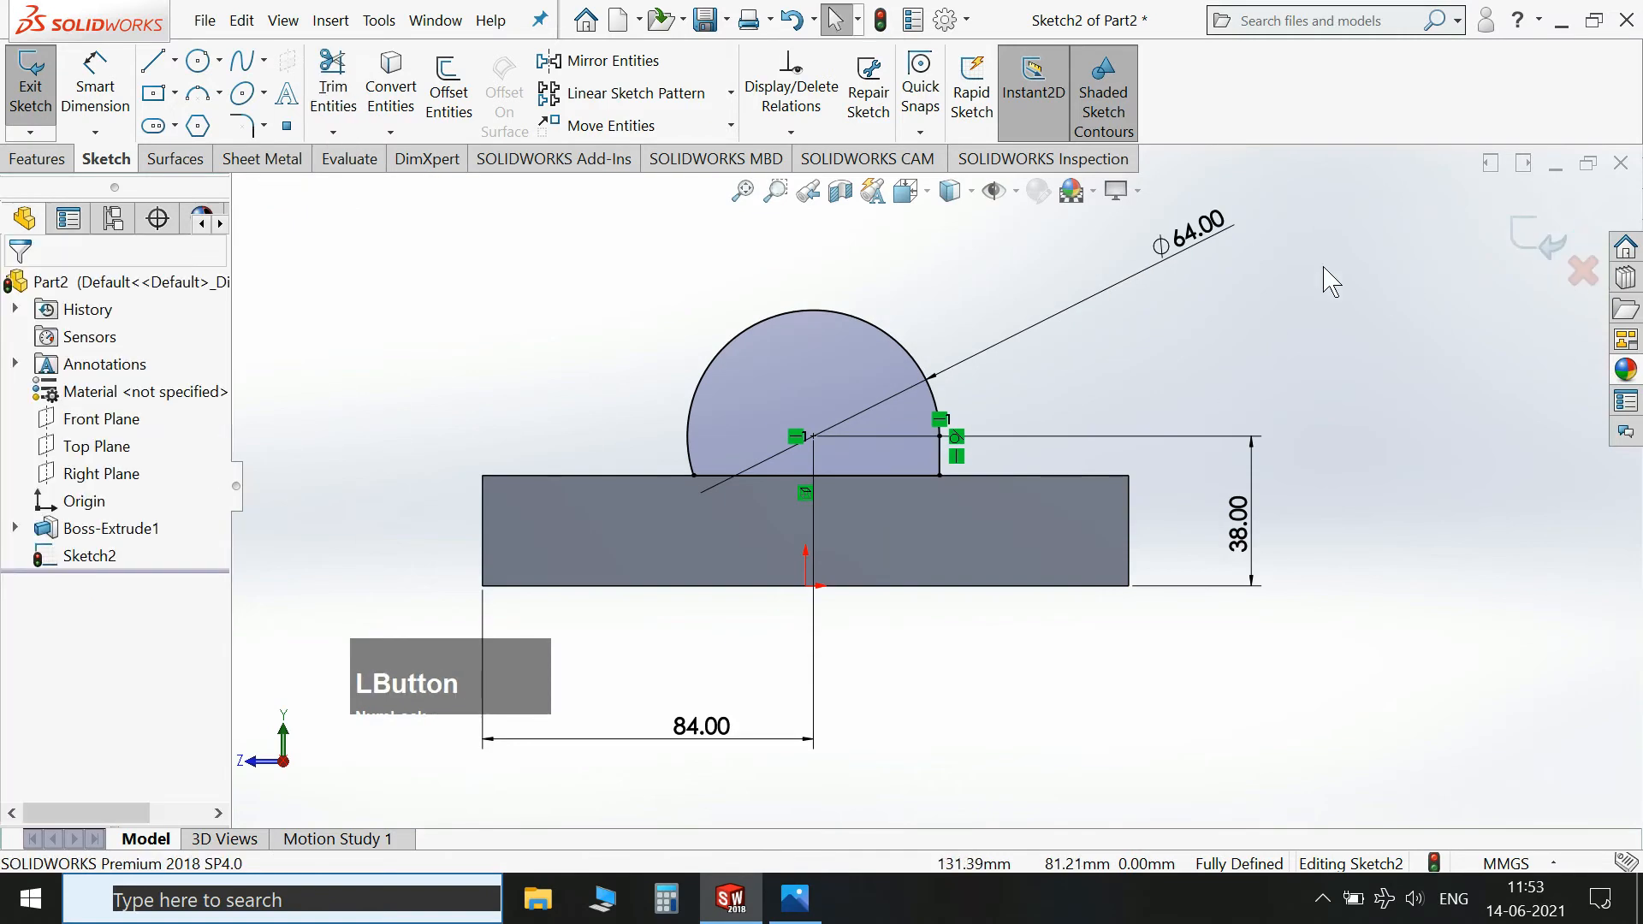
# Close the boss profile sketch and extrude it 120 mm blind in the reversed direction, across the block.
pyautogui.click(1522, 244)
pyautogui.press('space')
pyautogui.click(1452, 266)
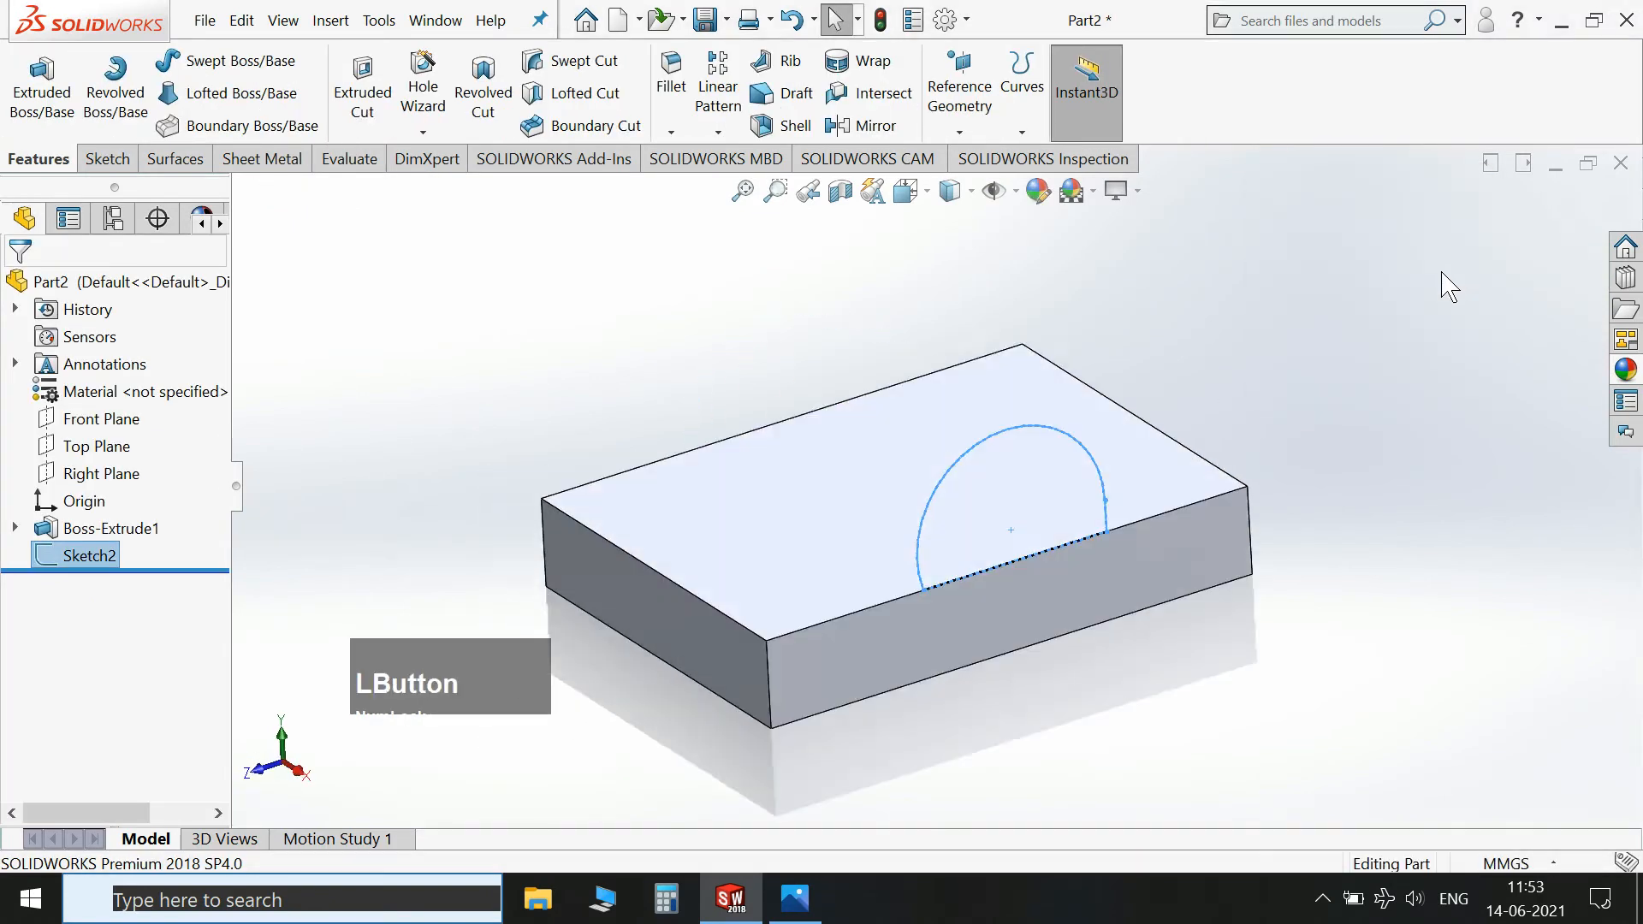
pyautogui.click(51, 112)
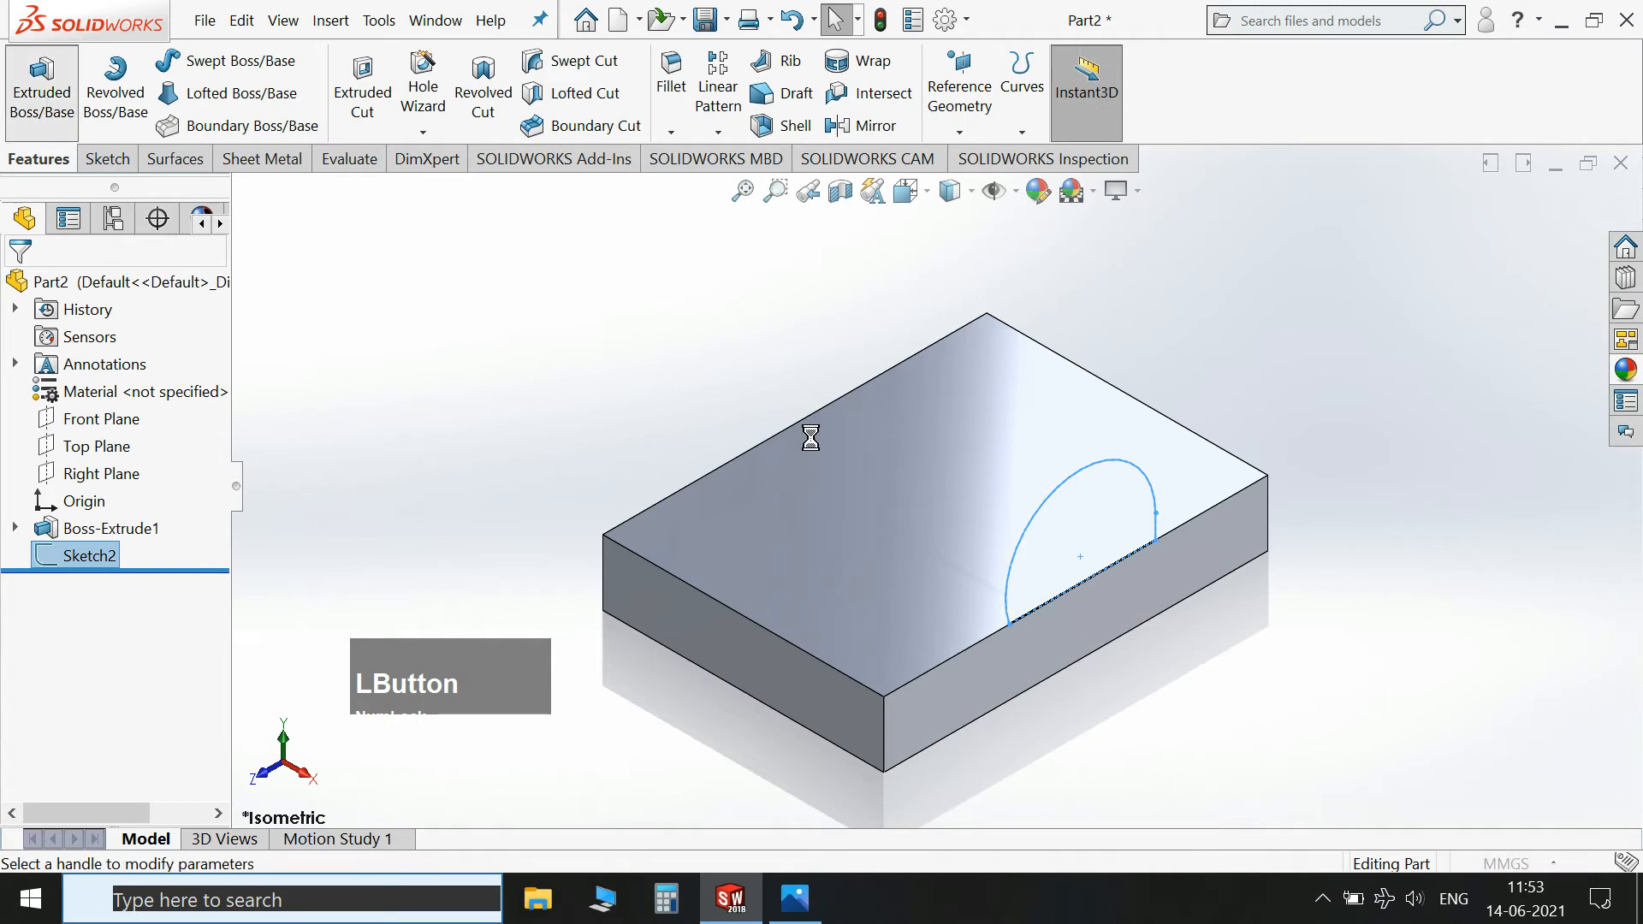
pyautogui.click(23, 420)
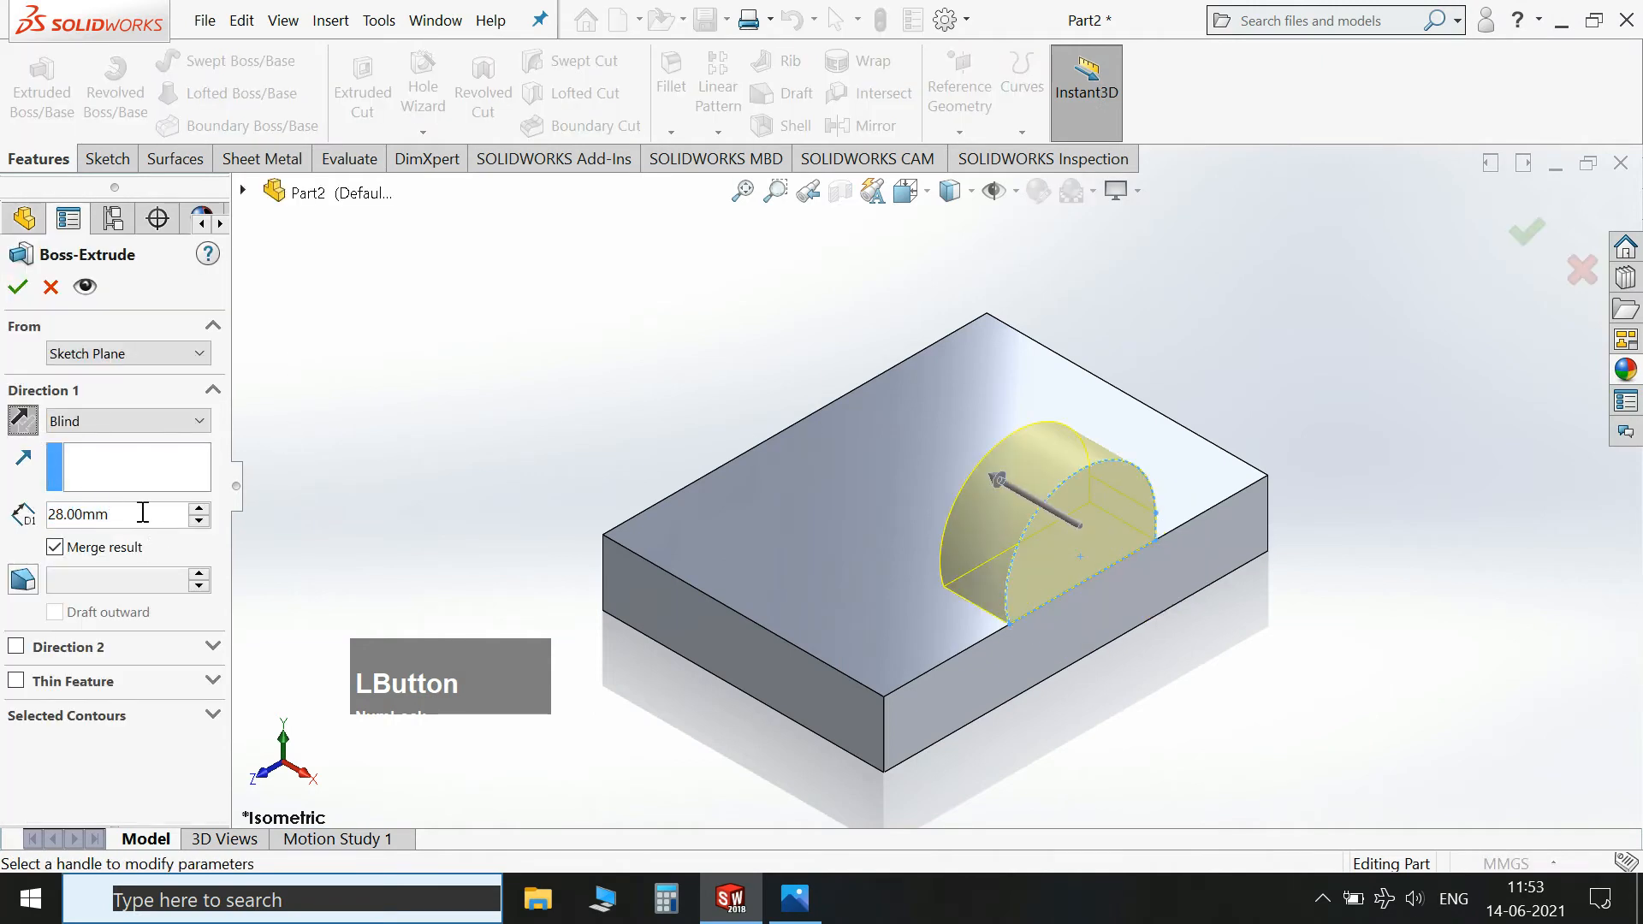
pyautogui.write('120')
pyautogui.press('Return')
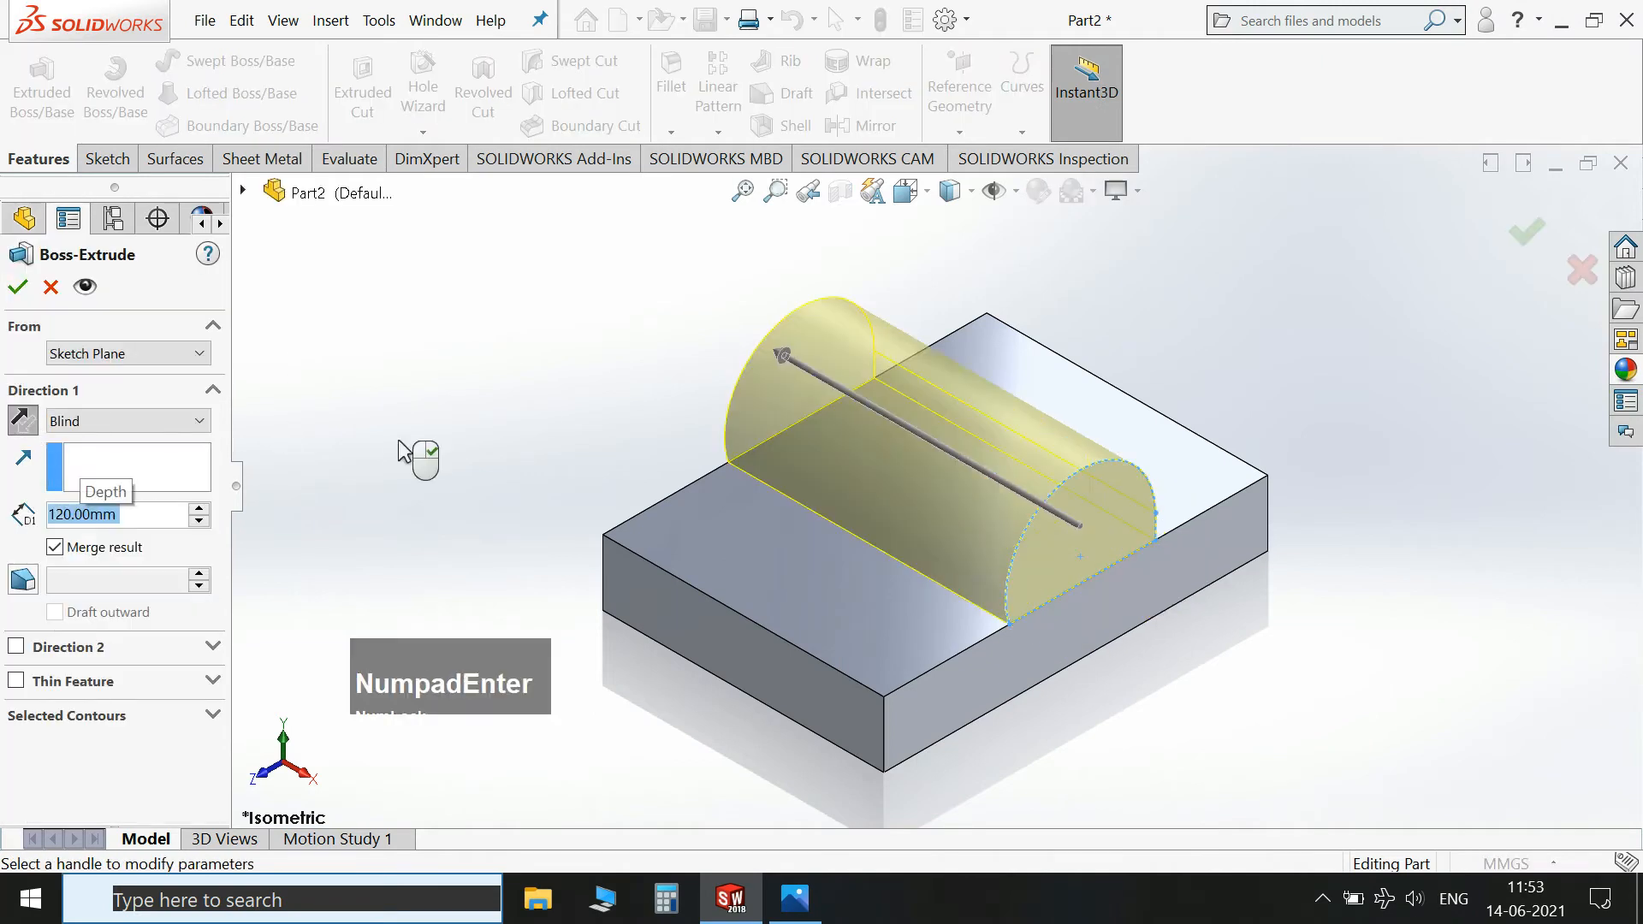
pyautogui.click(18, 287)
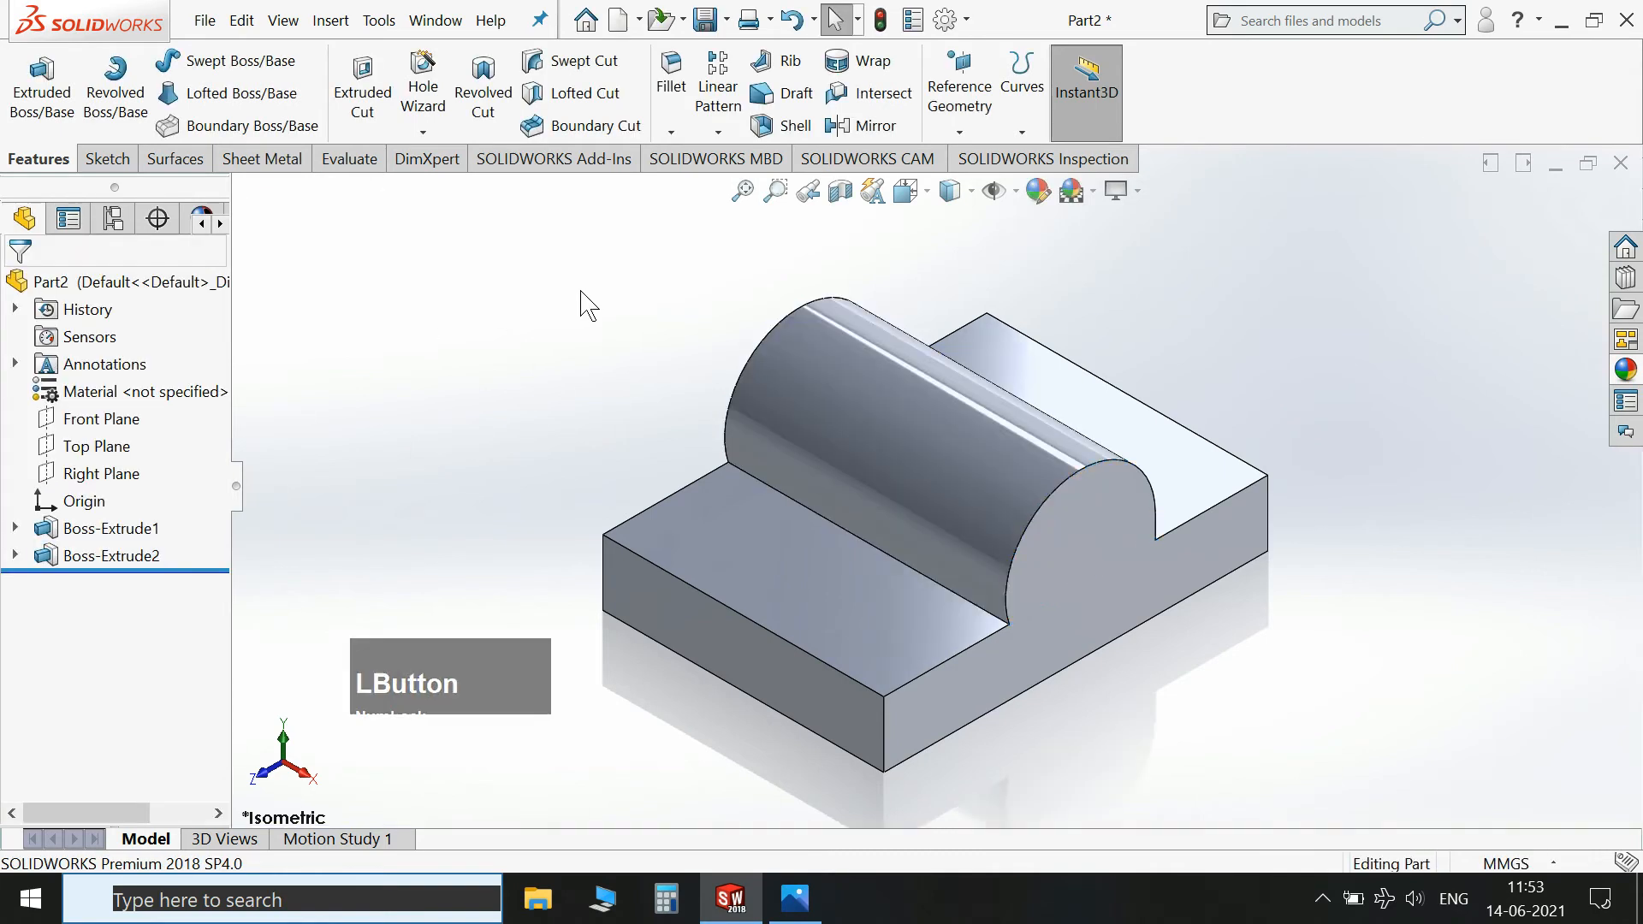
# Start a new sketch on the opposite end face, the one showing the boss outline.
pyautogui.scroll(3, 918, 702)
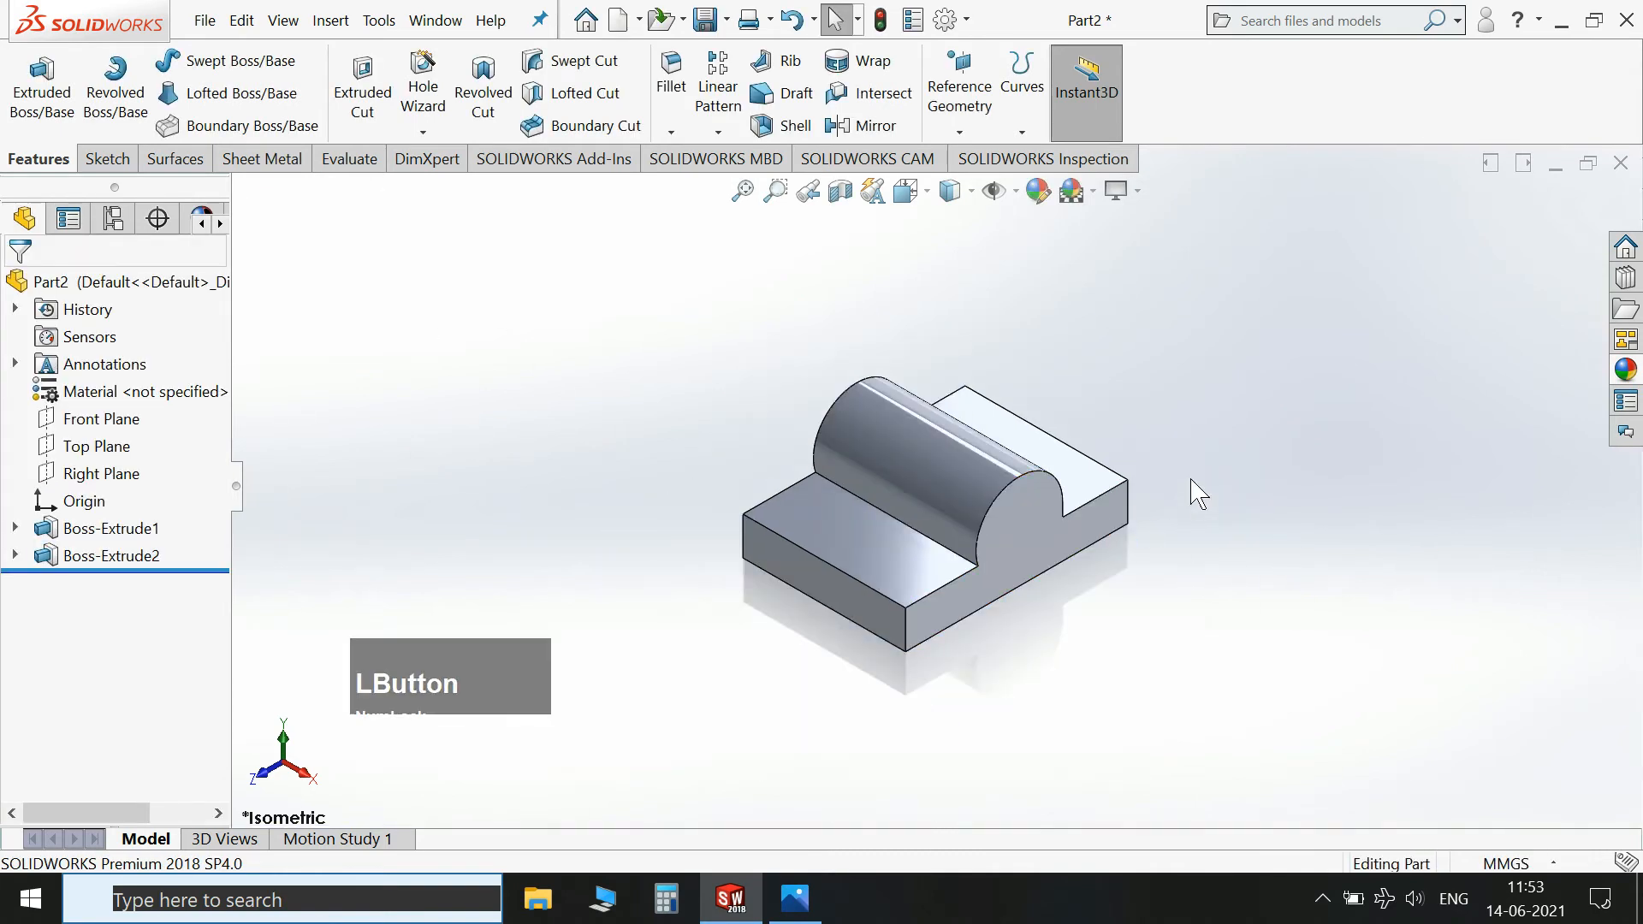
pyautogui.moveTo(1034, 613); pyautogui.dragTo(1222, 634, button='middle')
pyautogui.click(892, 476)
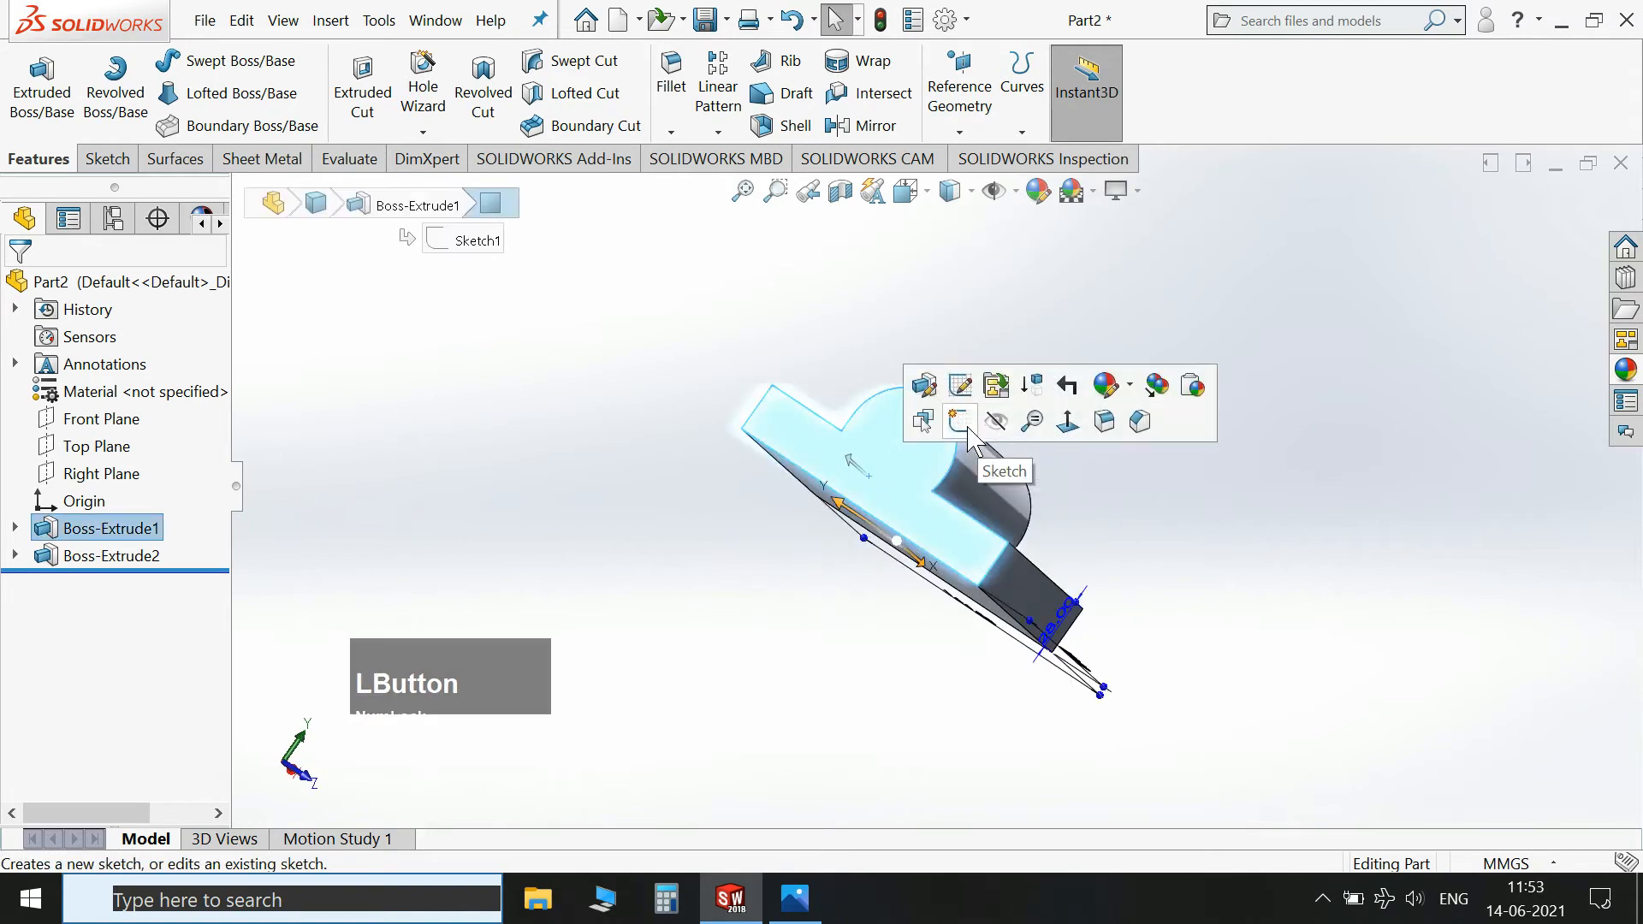
pyautogui.click(993, 420)
pyautogui.press('space')
pyautogui.click(1397, 653)
pyautogui.scroll(2, 770, 680)
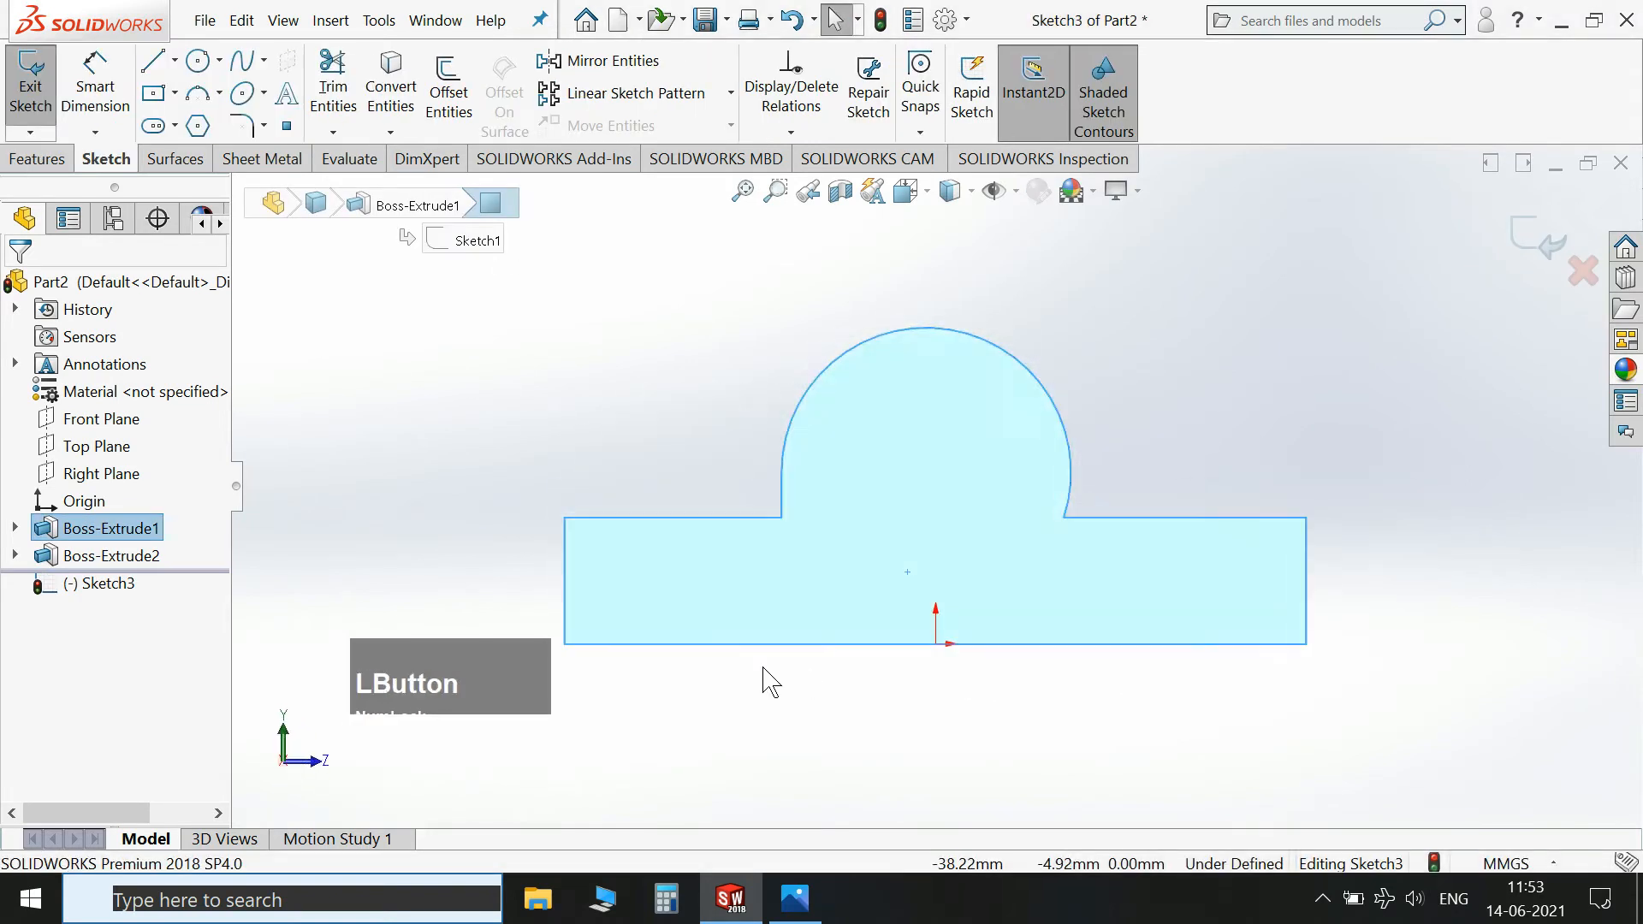
pyautogui.click(1373, 329)
pyautogui.scroll(1, 979, 326)
pyautogui.scroll(-3, 958, 616)
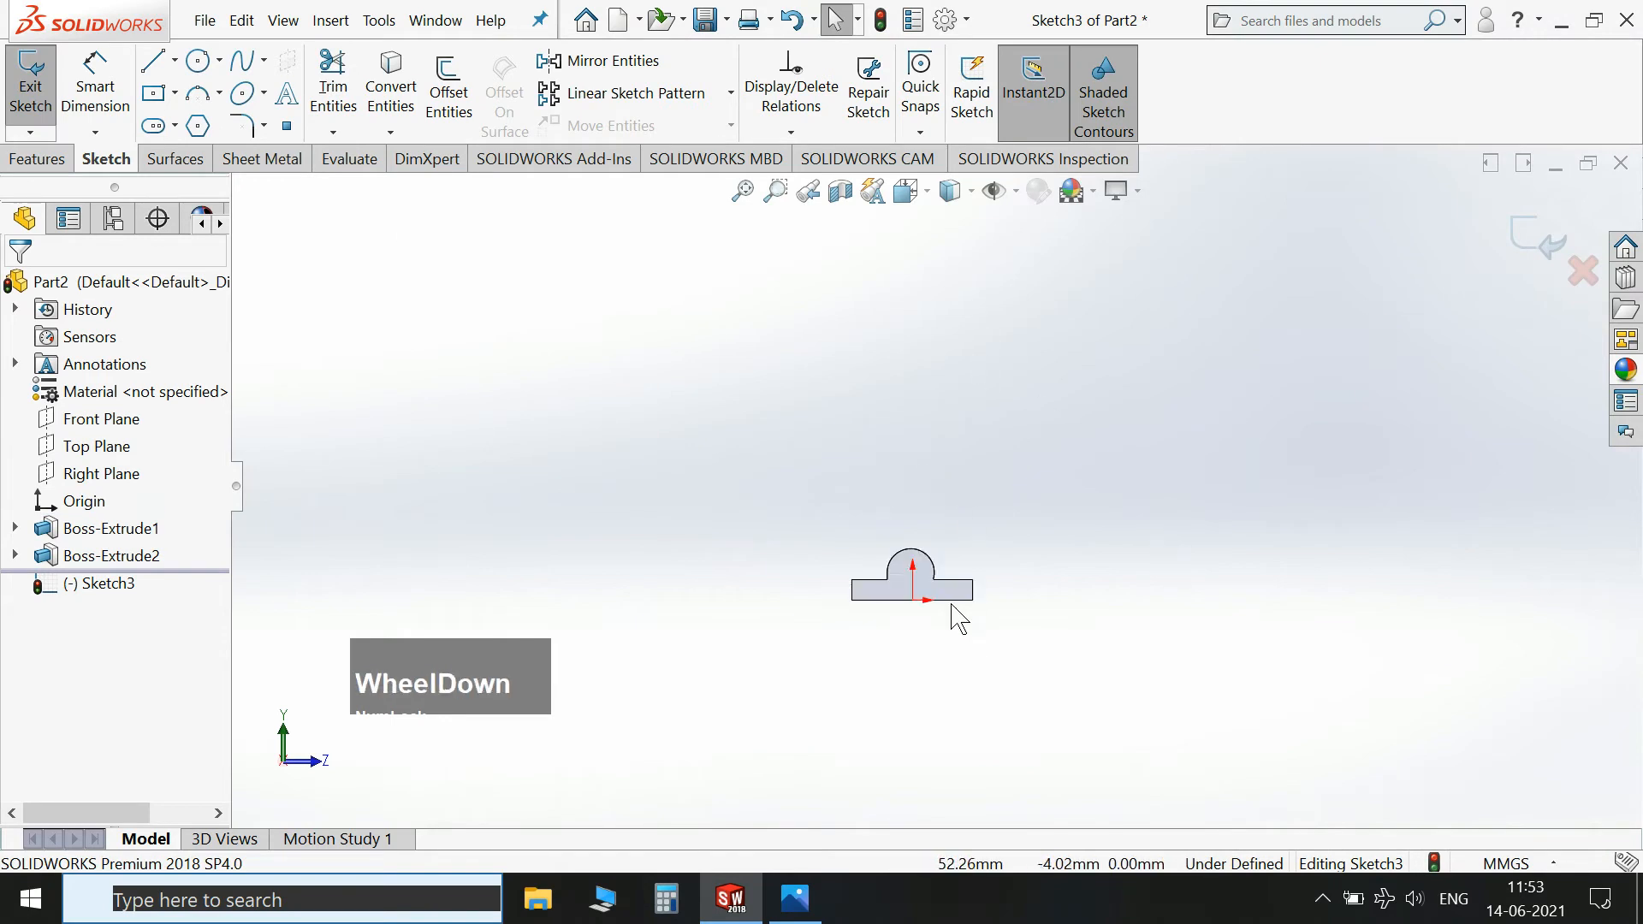
# Sketch a circle well above the boss, check the reference drawing, and set the circle's diameter to 57 mm.
pyautogui.click(199, 60)
pyautogui.scroll(1, 1004, 342)
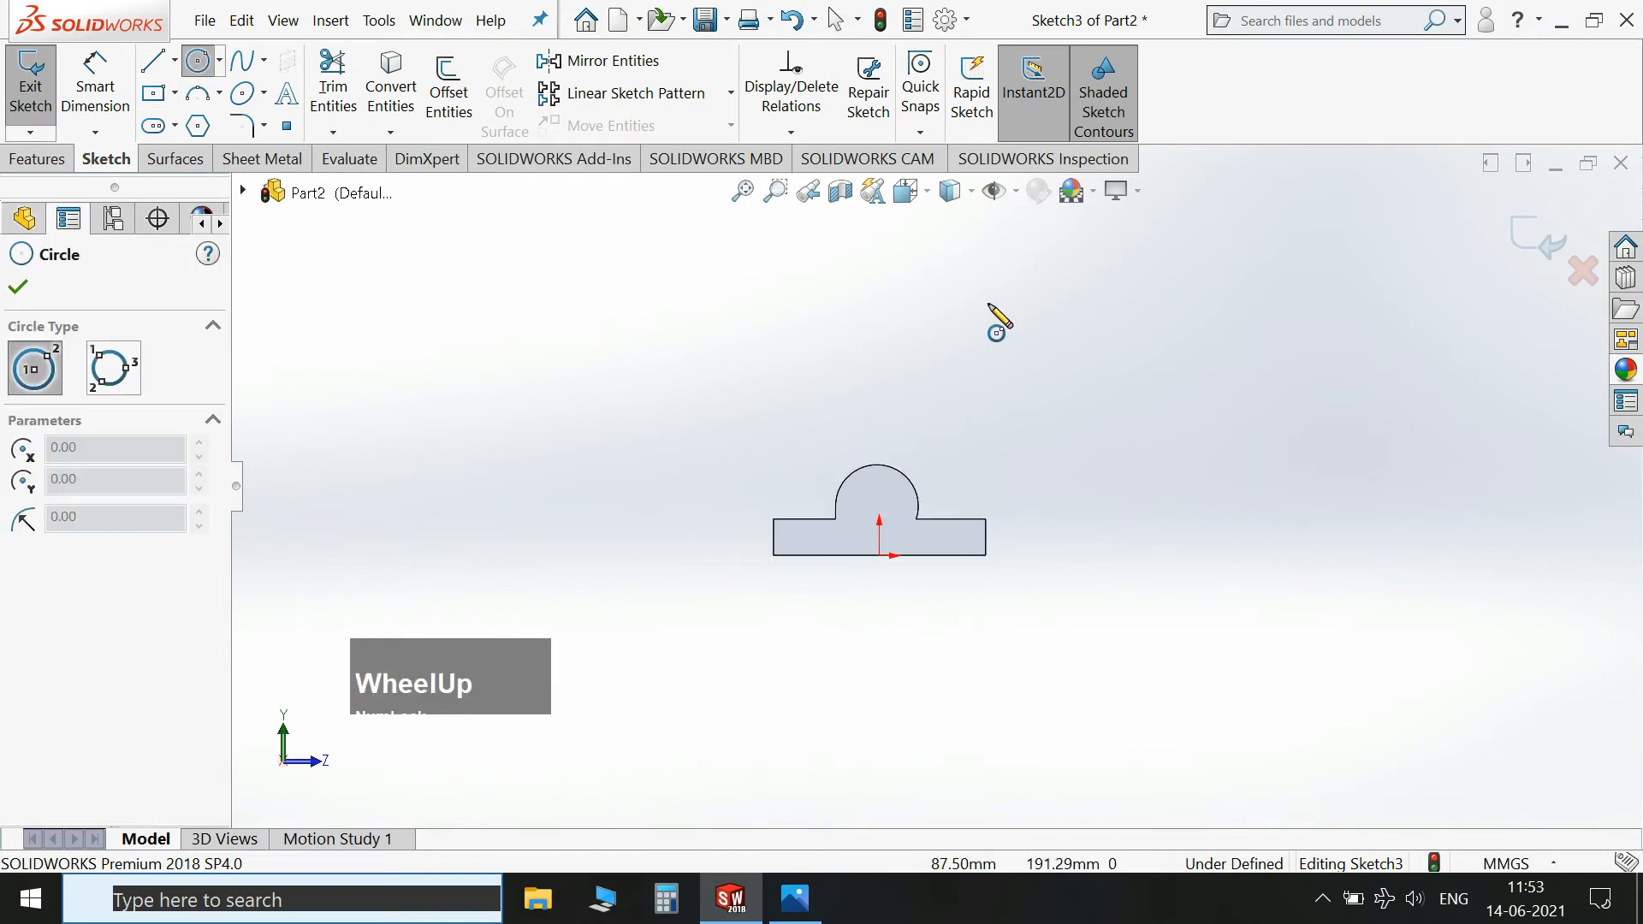
pyautogui.click(942, 292)
pyautogui.click(1005, 317)
pyautogui.click(794, 898)
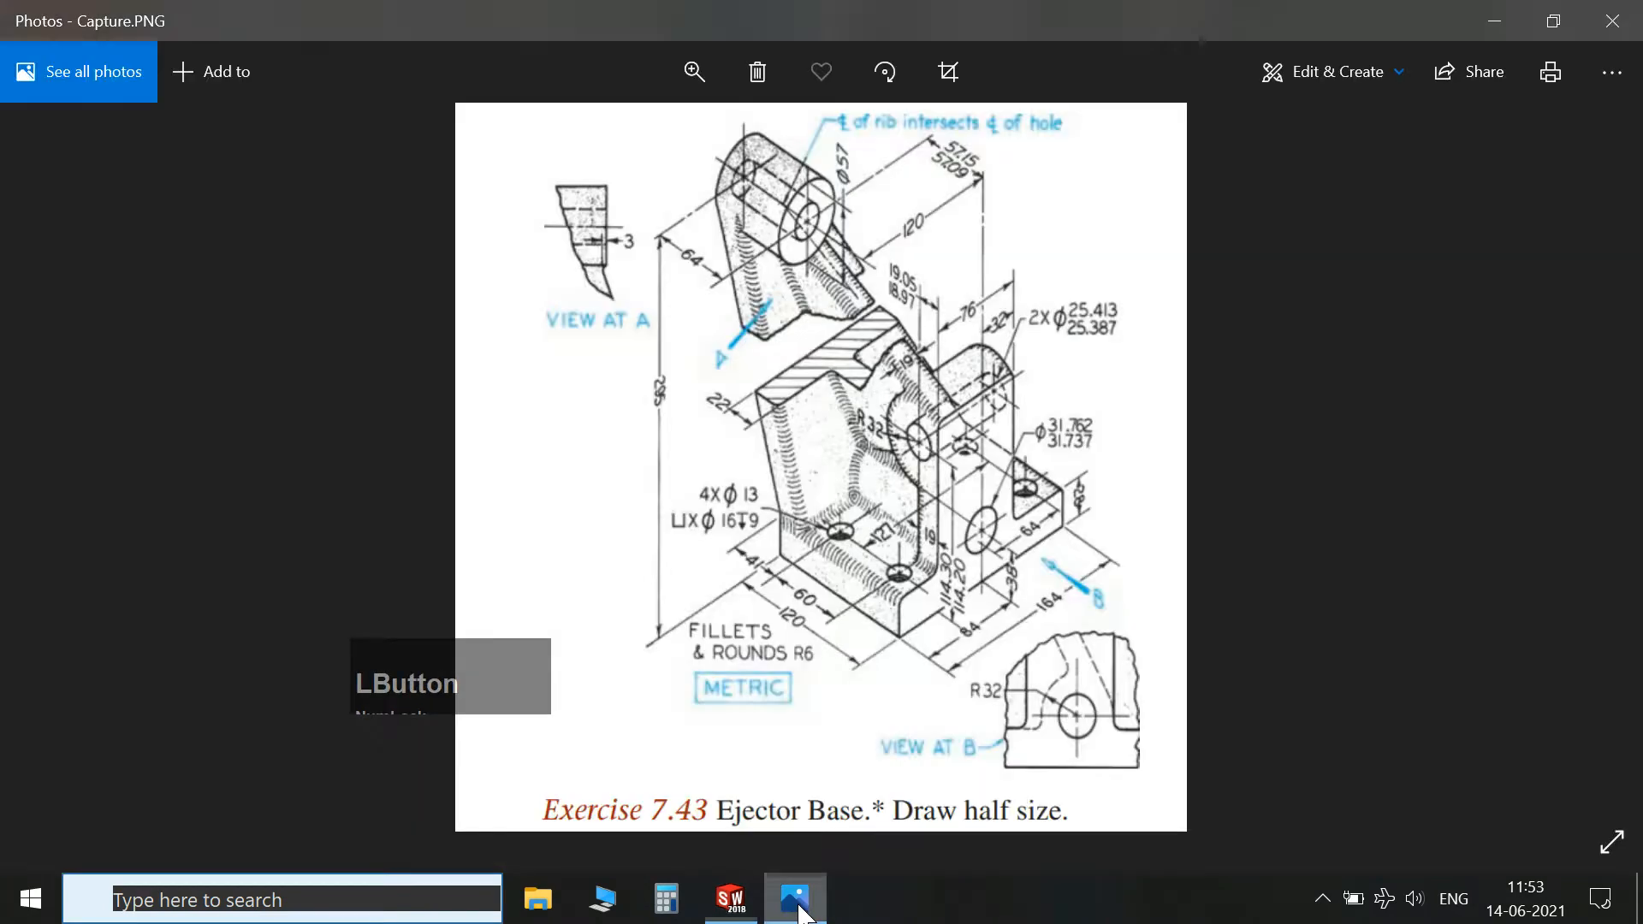
pyautogui.click(798, 904)
pyautogui.click(95, 95)
pyautogui.click(988, 246)
pyautogui.click(1269, 246)
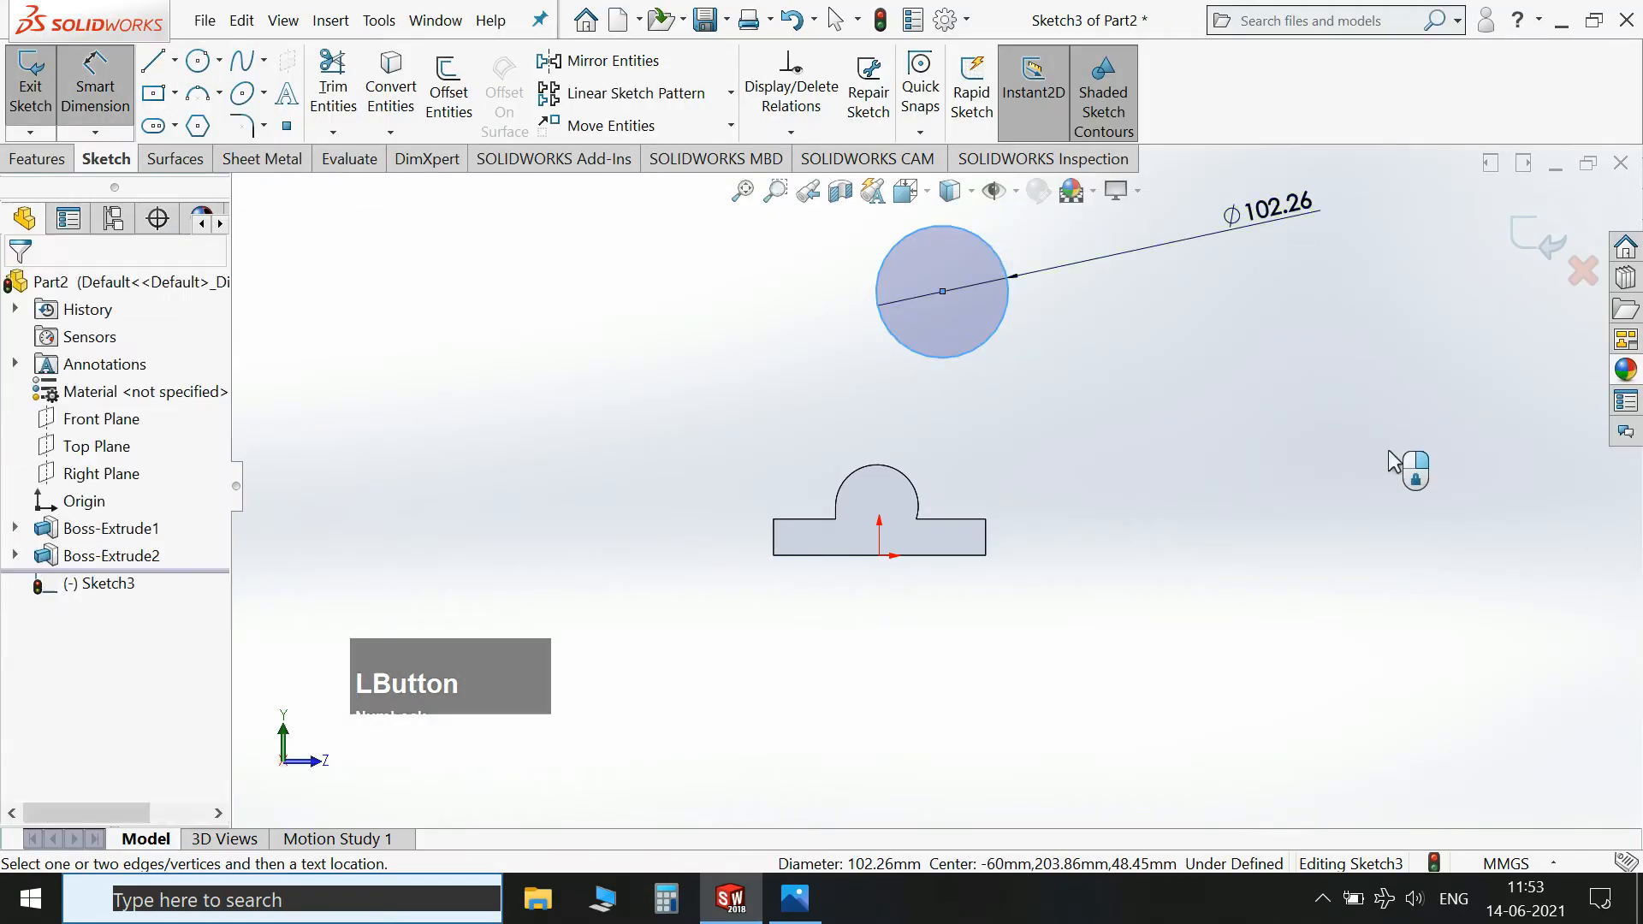
pyautogui.write('57')
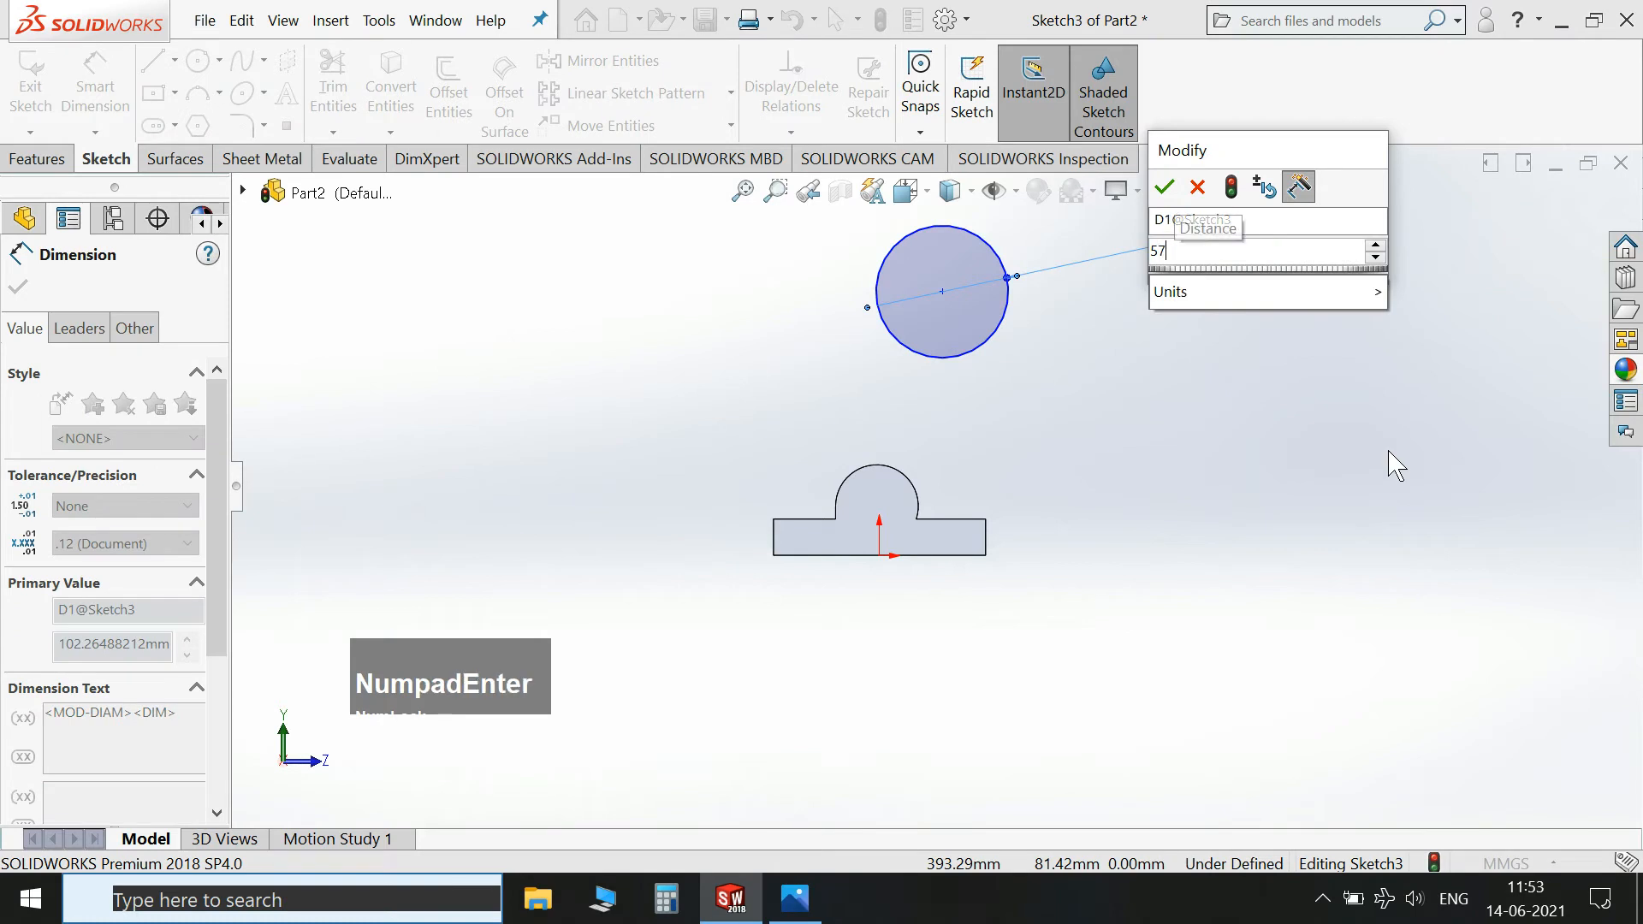
pyautogui.press('Return')
# Check the reference drawing and dimension the circle's centre 295 mm above the block's bottom edge.
pyautogui.click(805, 918)
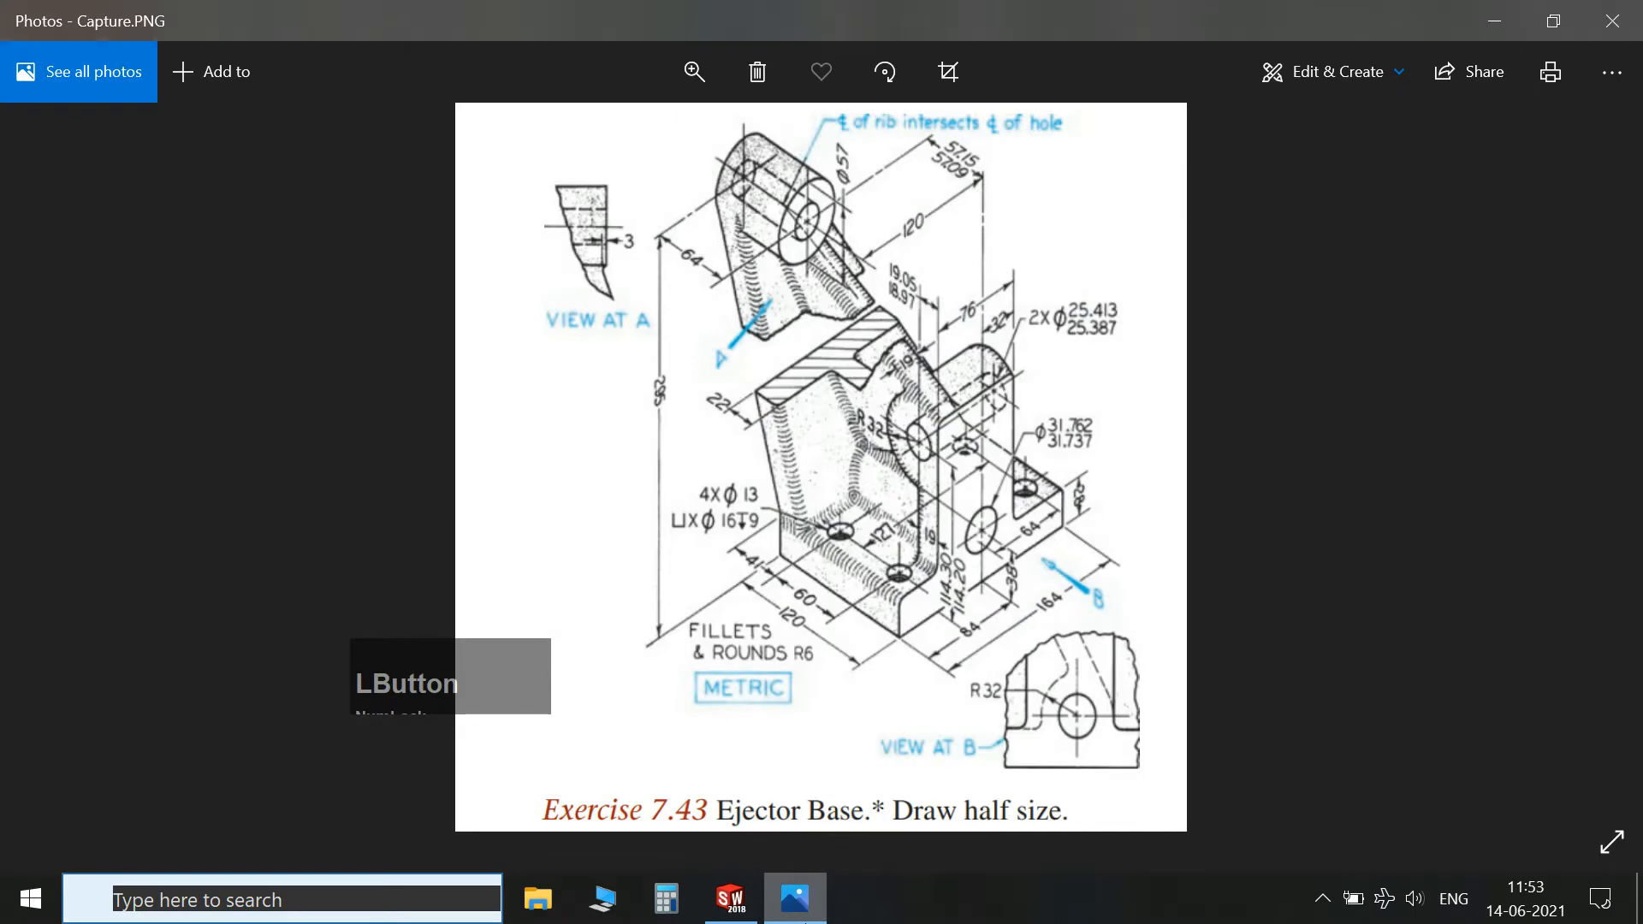
pyautogui.click(804, 920)
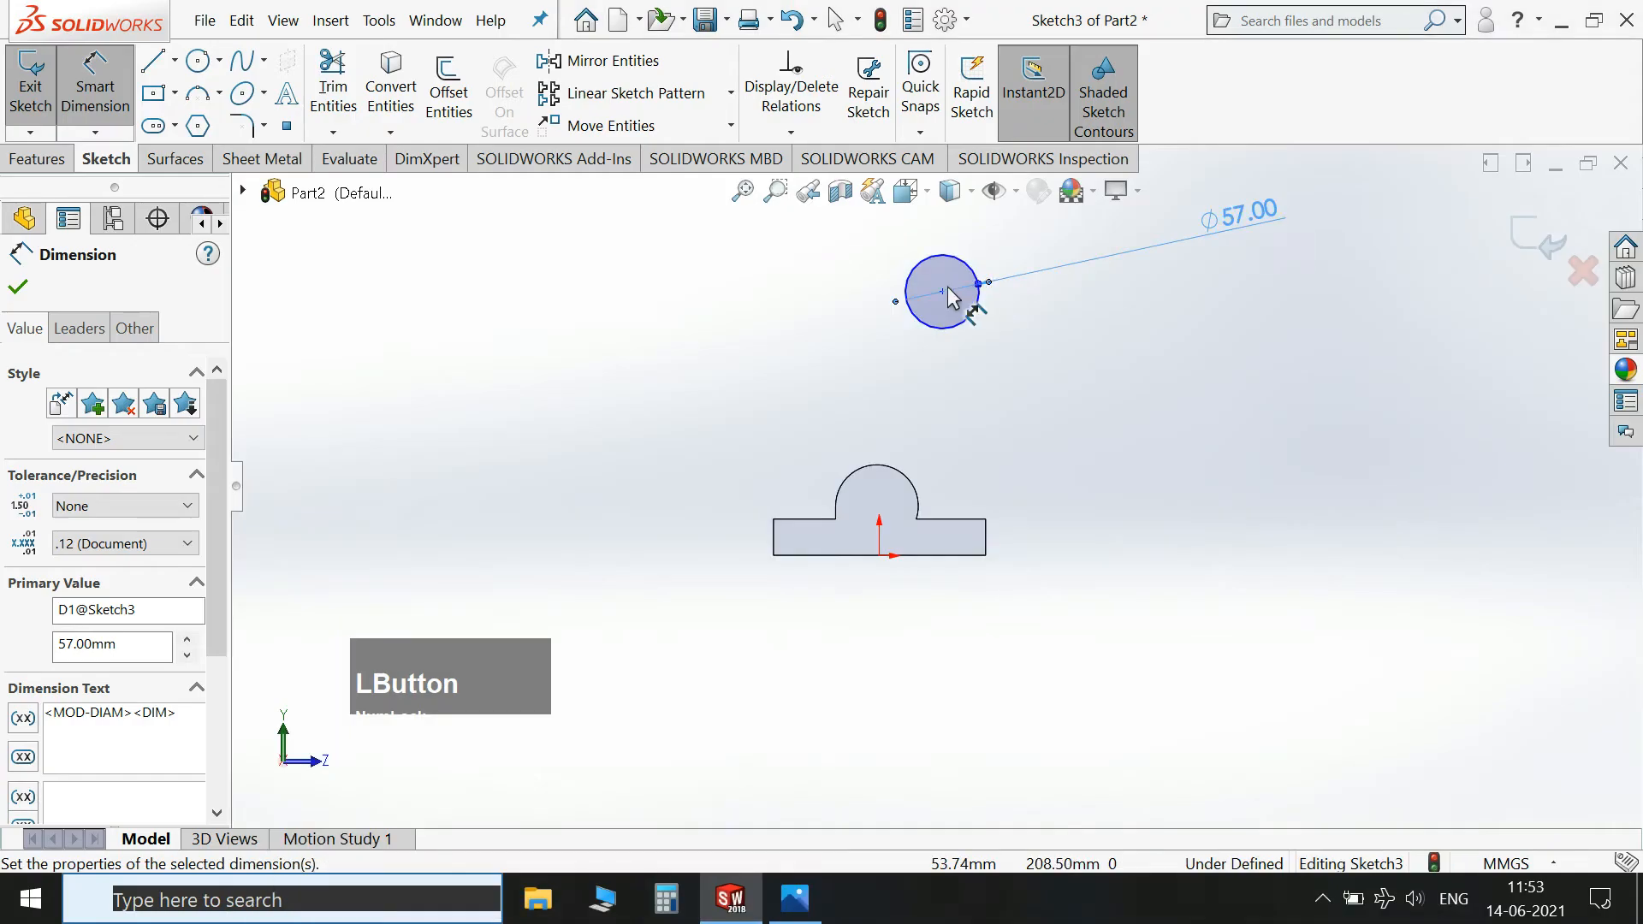
pyautogui.click(943, 291)
pyautogui.click(990, 567)
pyautogui.click(1311, 402)
pyautogui.write('295')
pyautogui.press('Return')
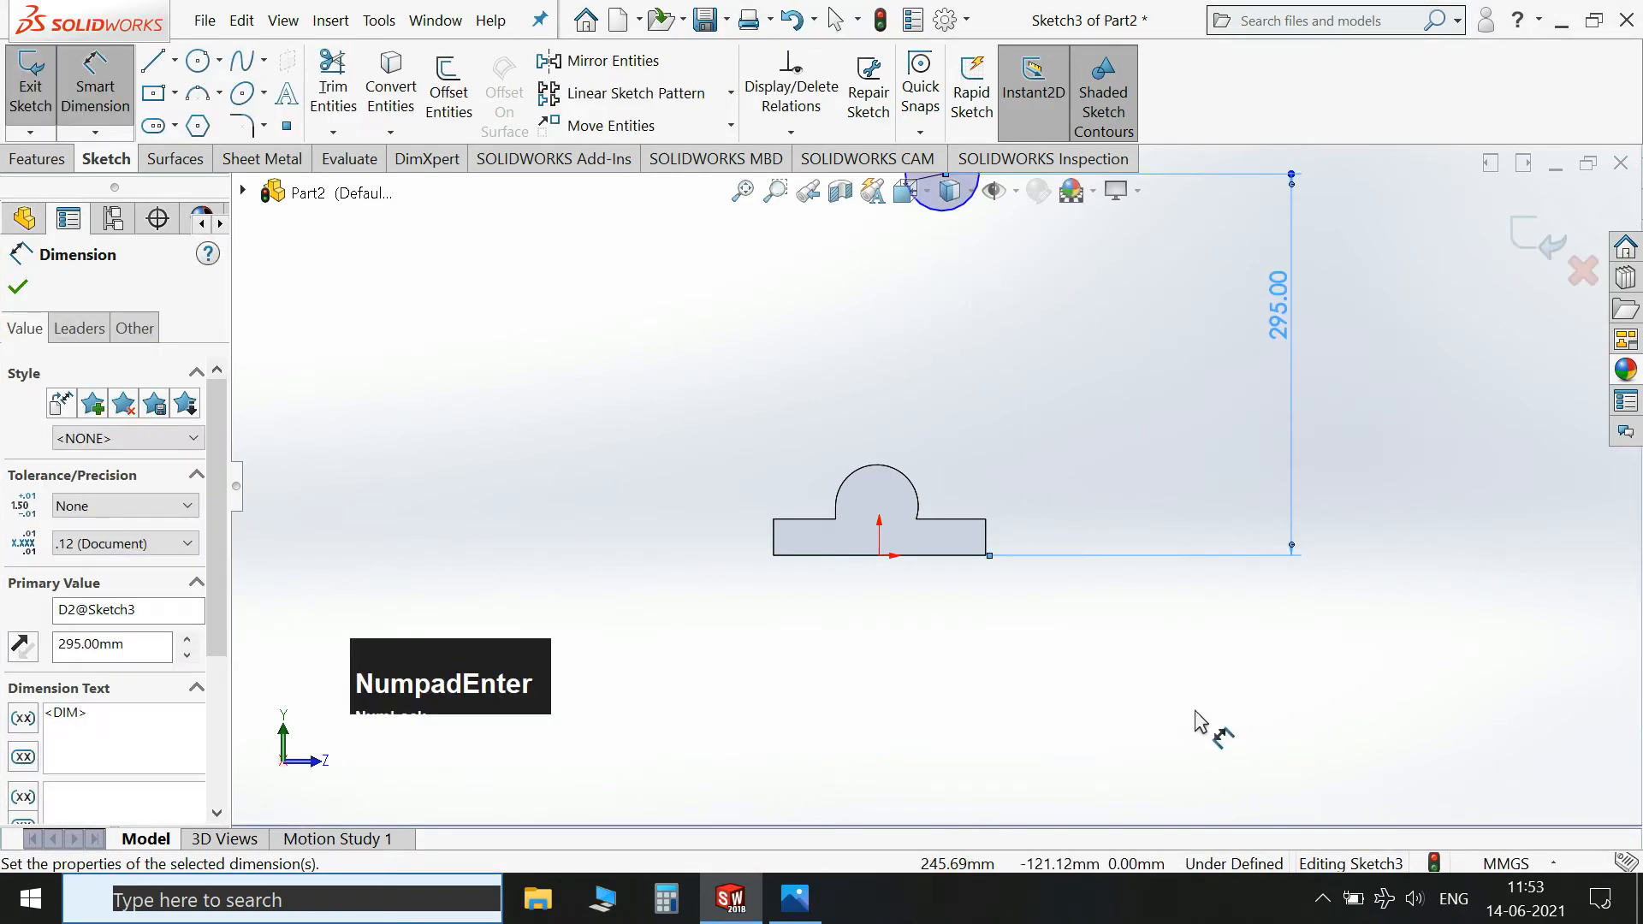
# Check the reference drawing and dimension the circle's centre 120 mm horizontally from the boss arc's centre.
pyautogui.scroll(1, 1189, 723)
pyautogui.scroll(-1, 1053, 334)
pyautogui.click(795, 898)
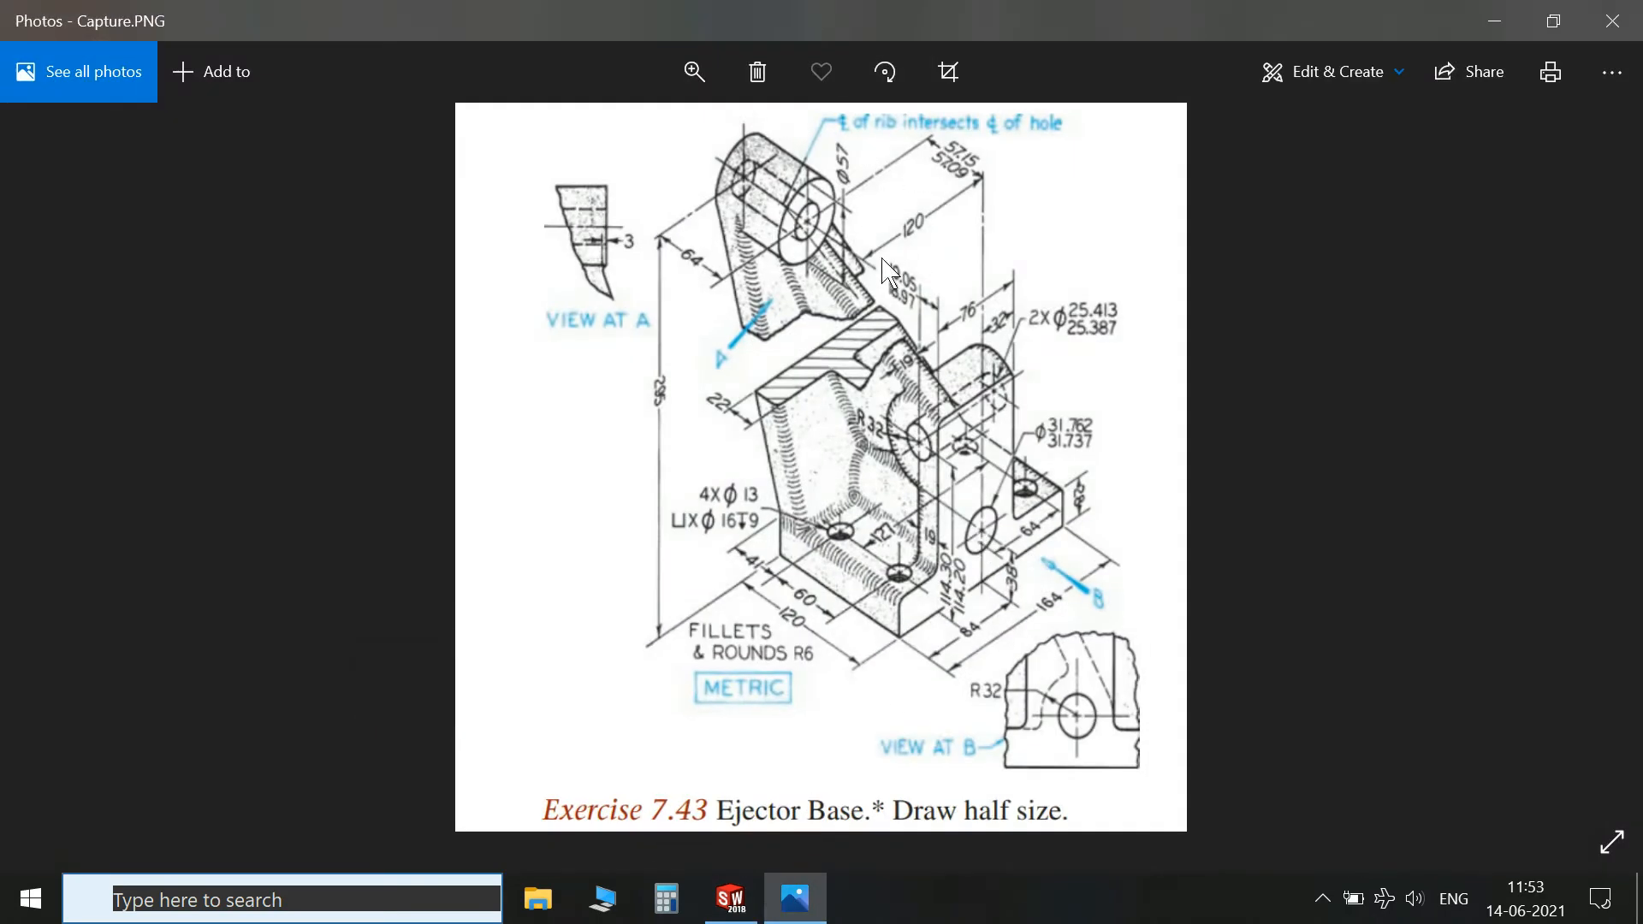
pyautogui.click(795, 899)
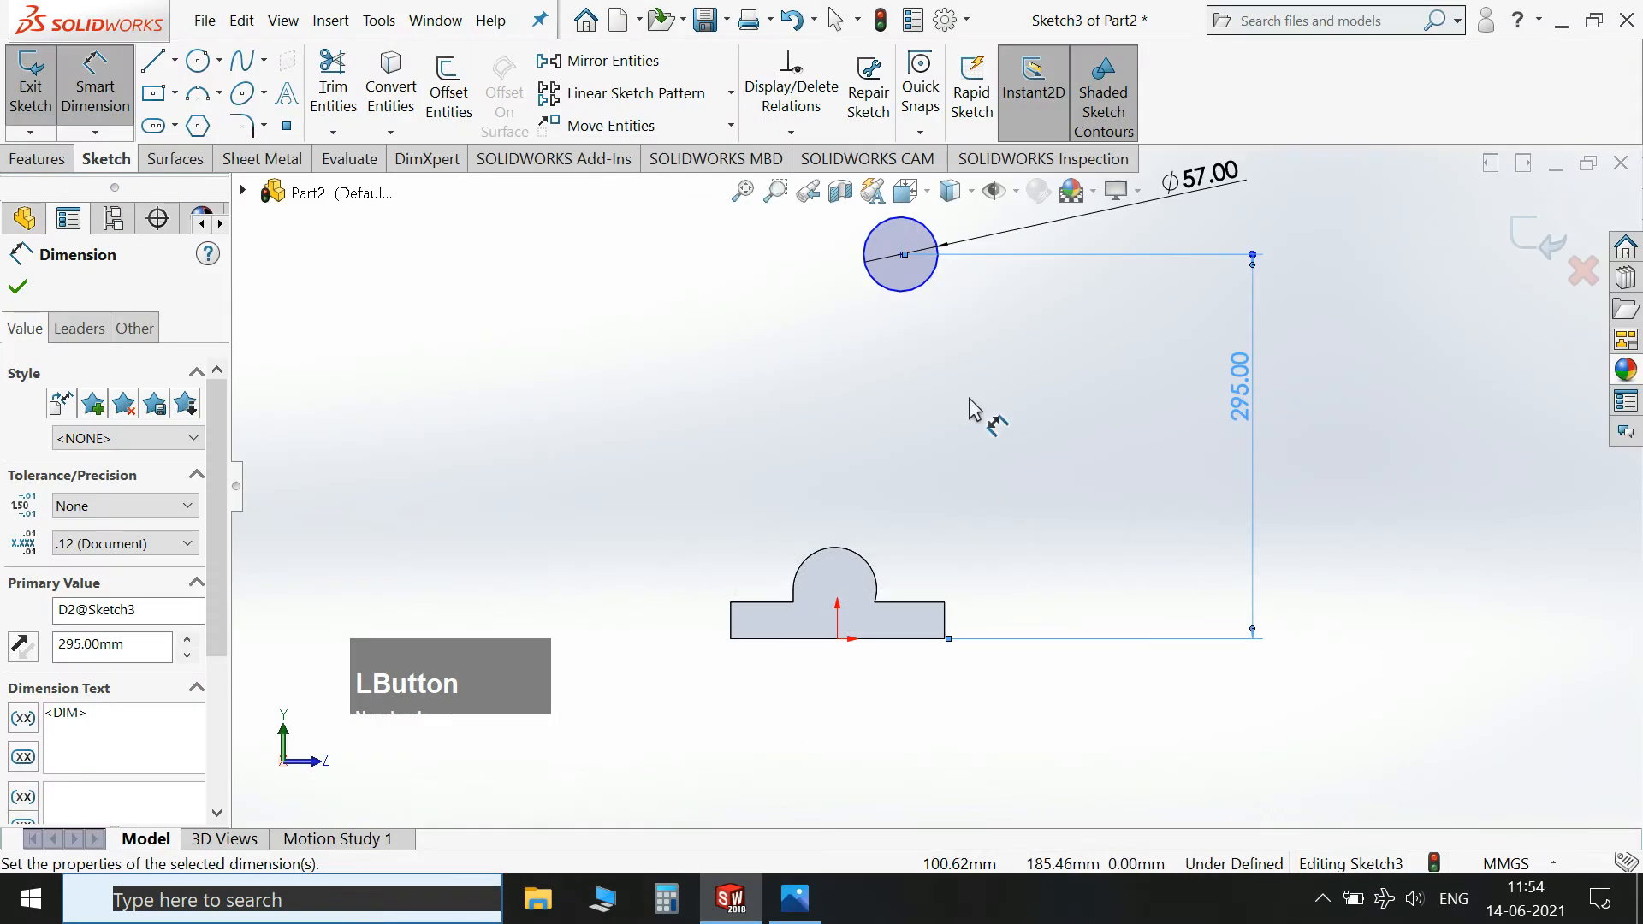
pyautogui.click(853, 561)
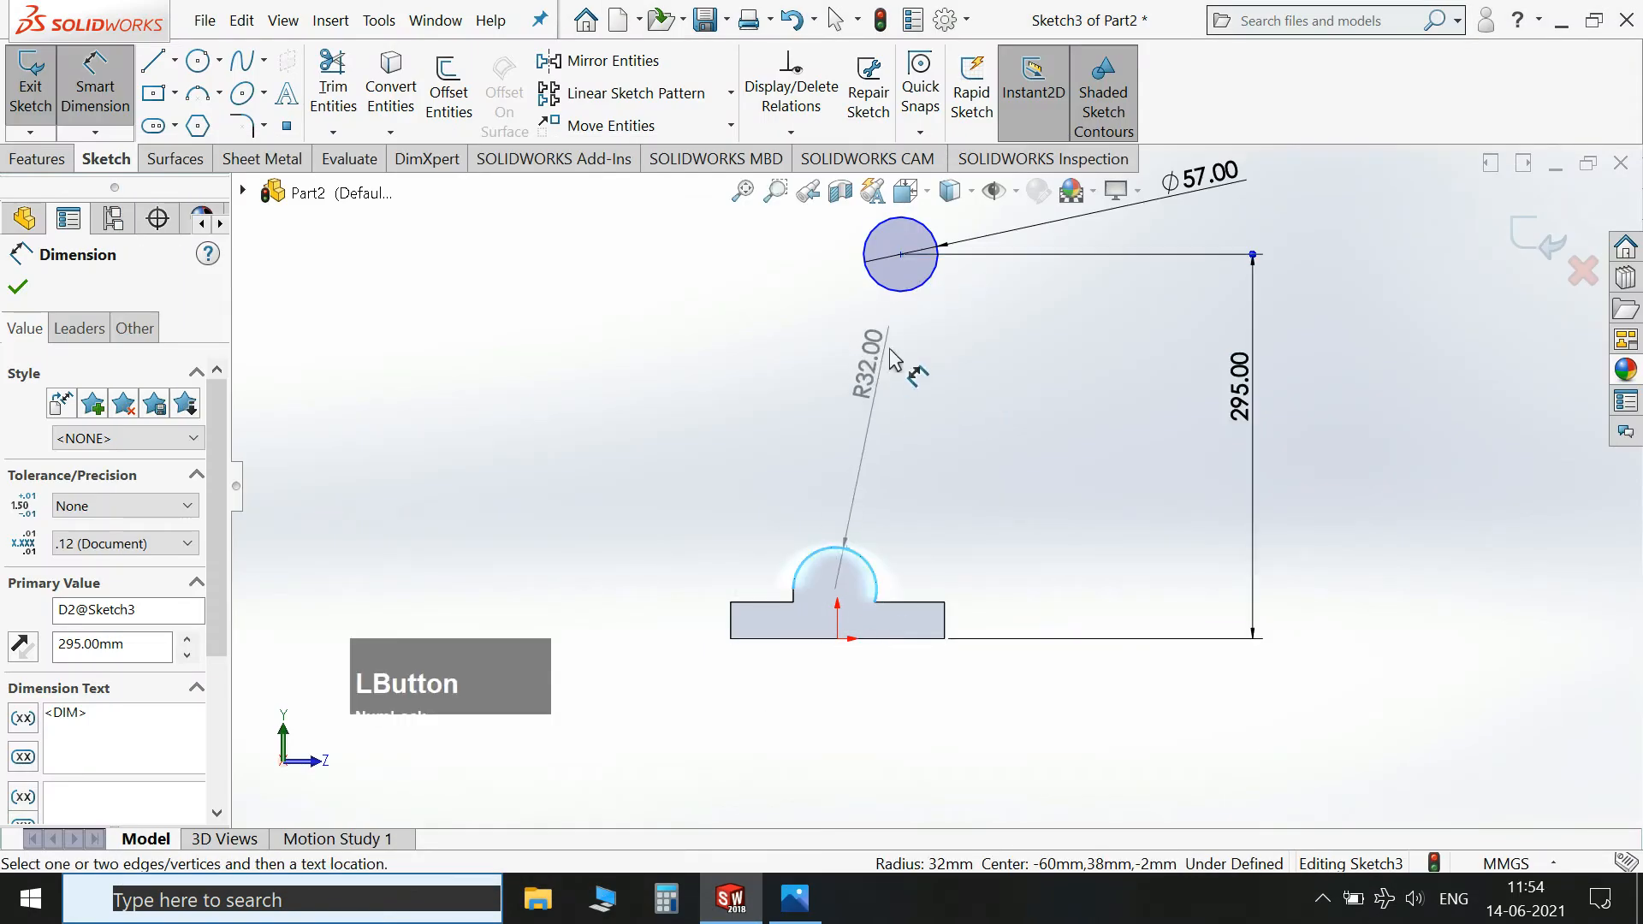
pyautogui.click(901, 254)
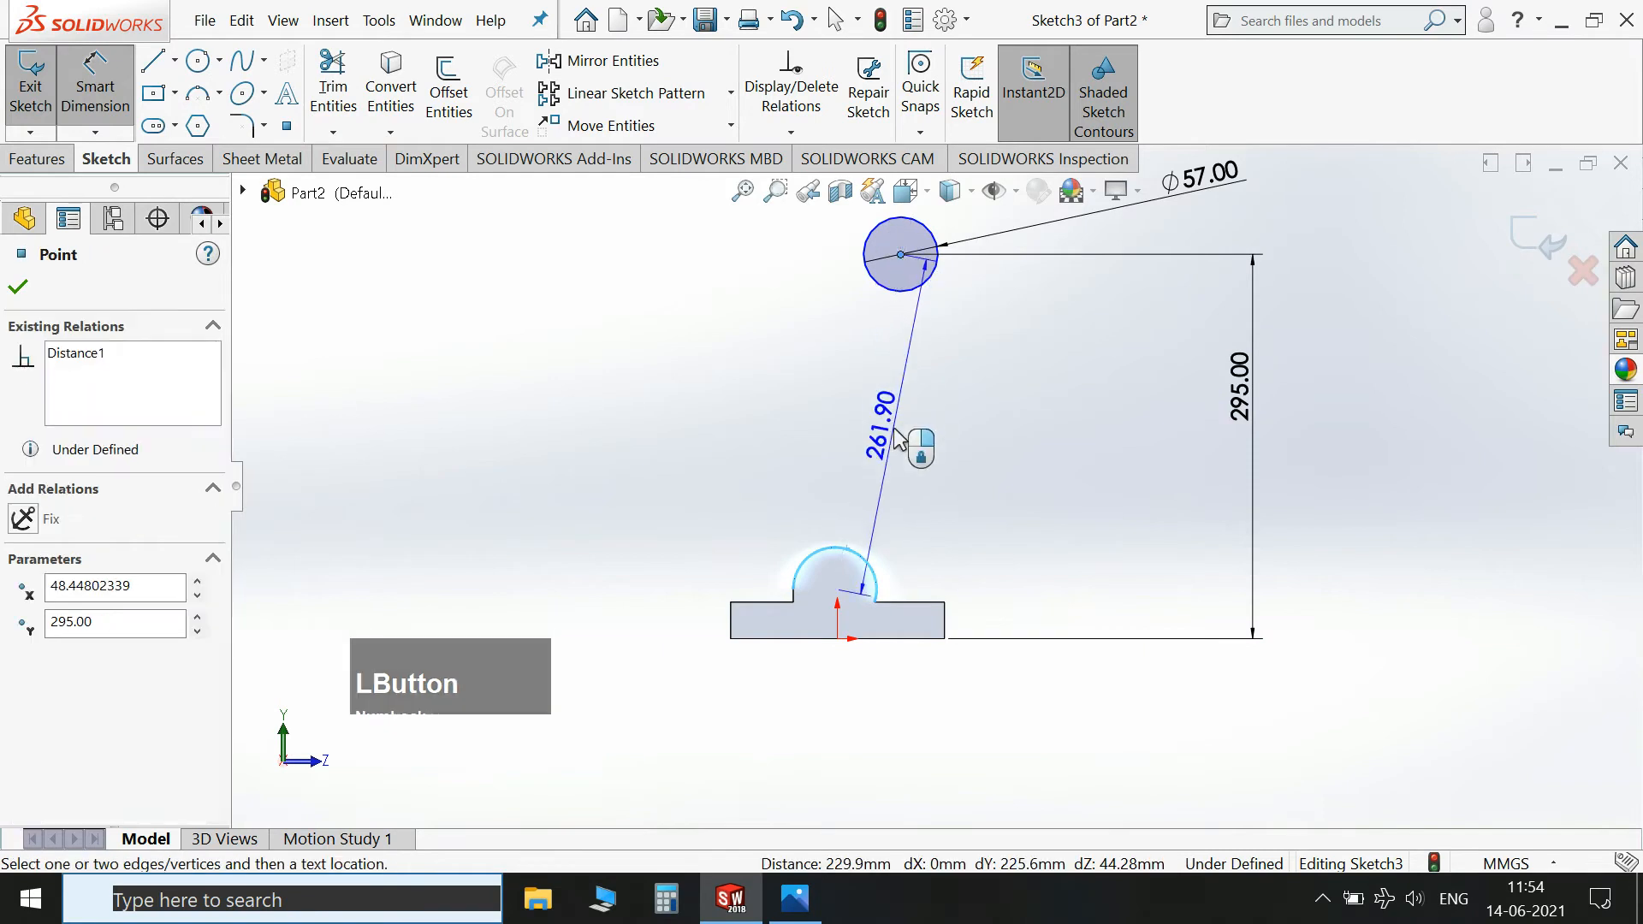
pyautogui.click(874, 794)
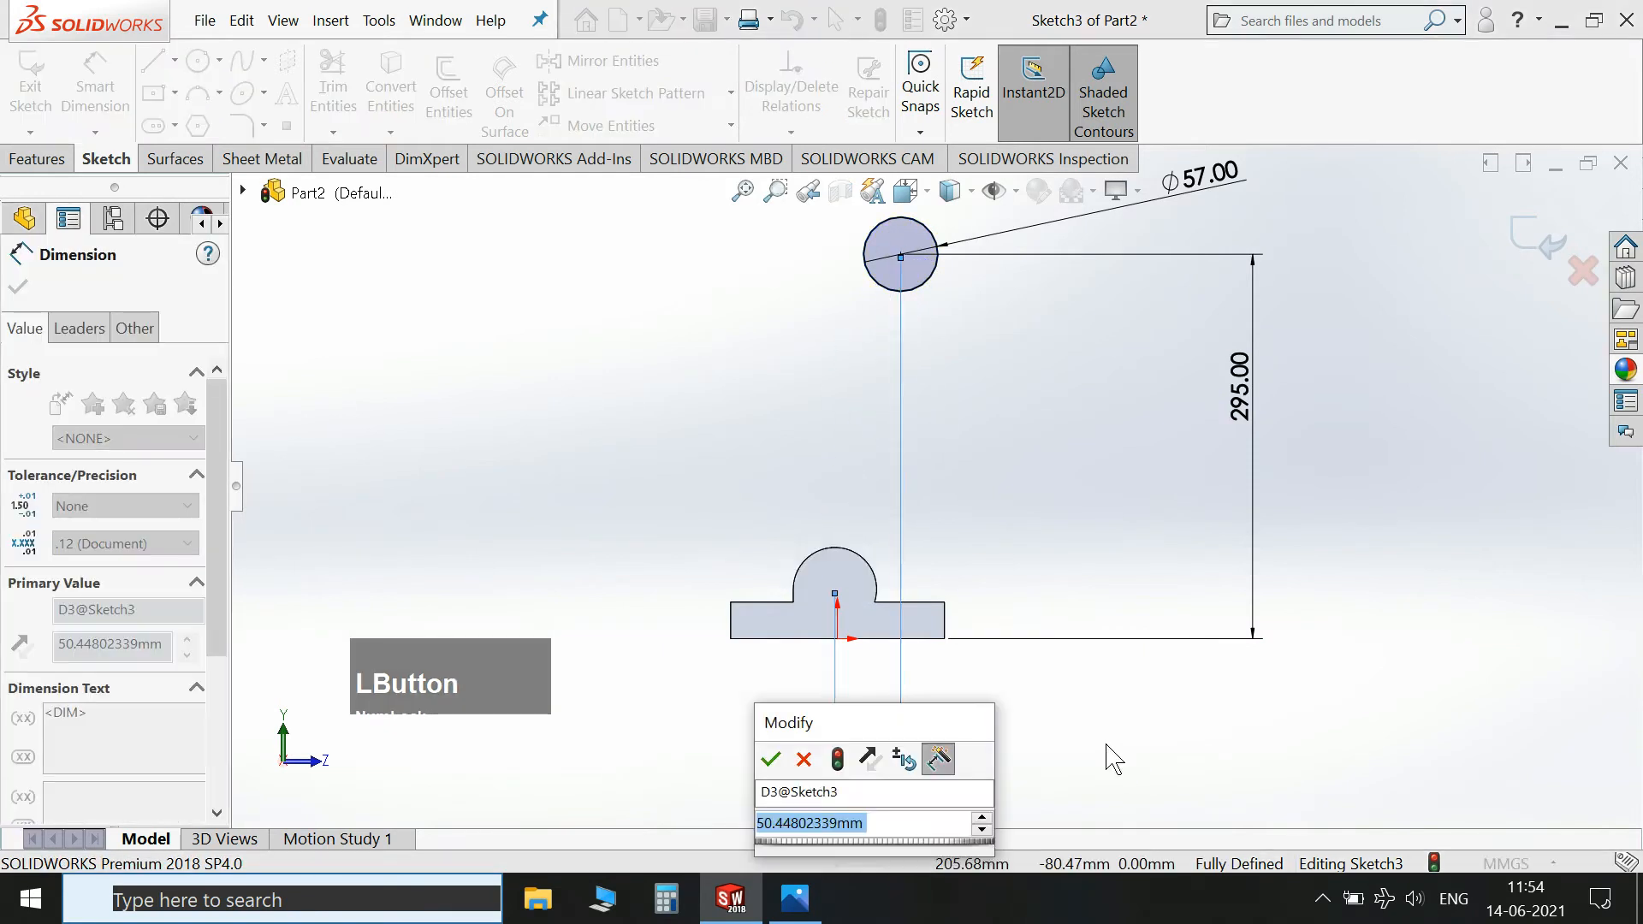
pyautogui.write('2')
pyautogui.press('Return')
pyautogui.press('Escape')
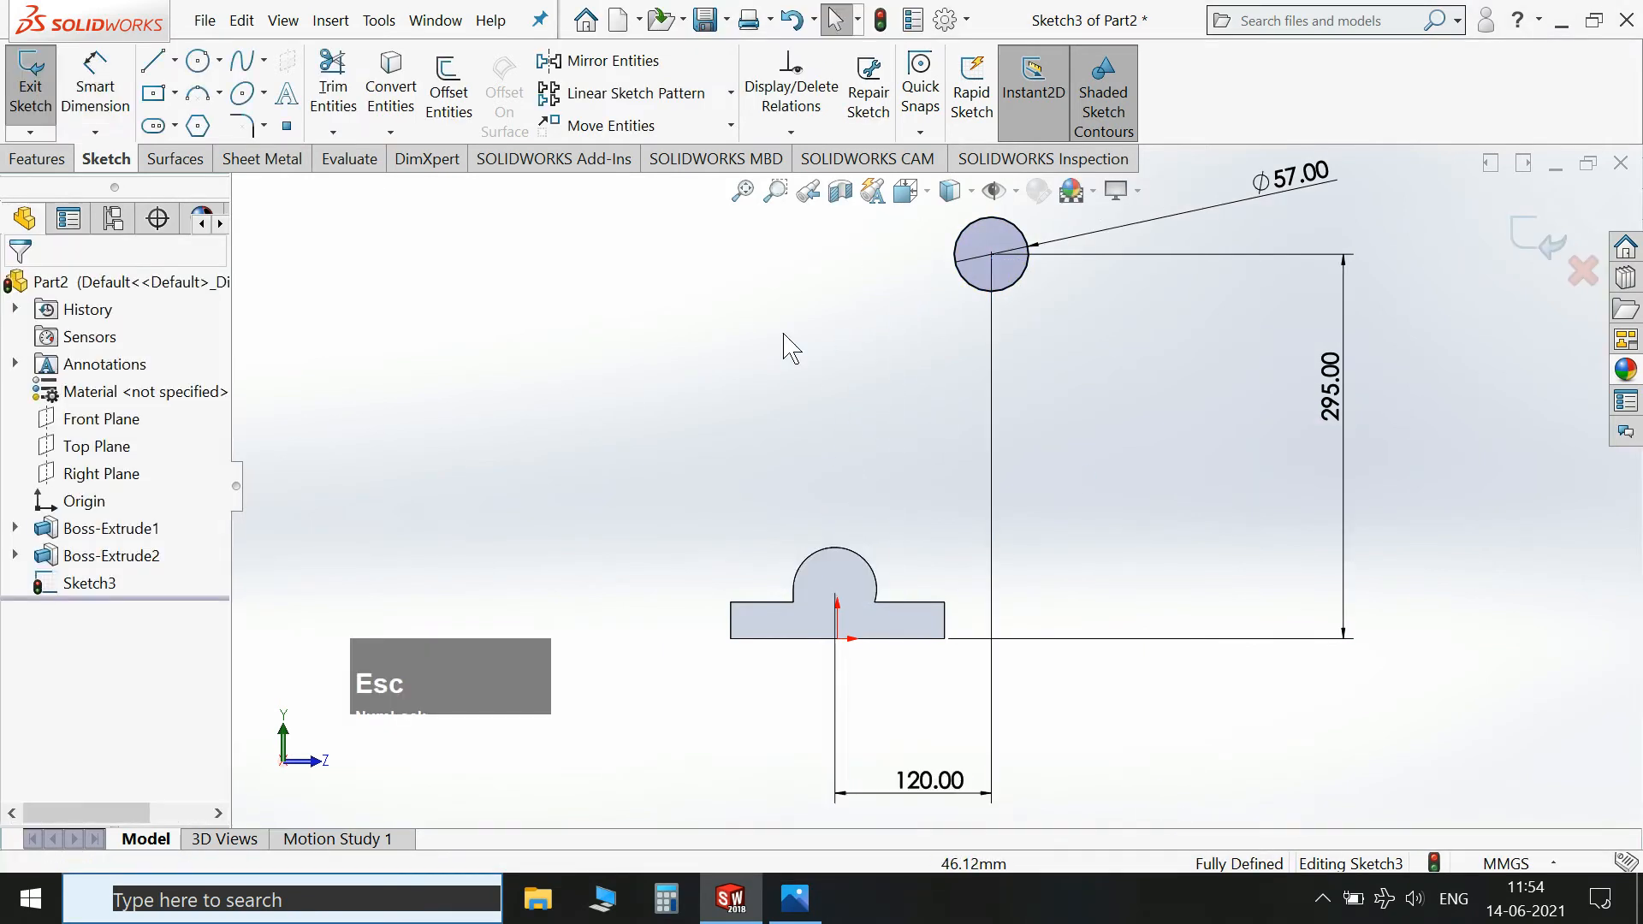
# Draw a line from the block's upper corner nearest the circle up to the circle's outer side, tangent to it.
pyautogui.click(152, 62)
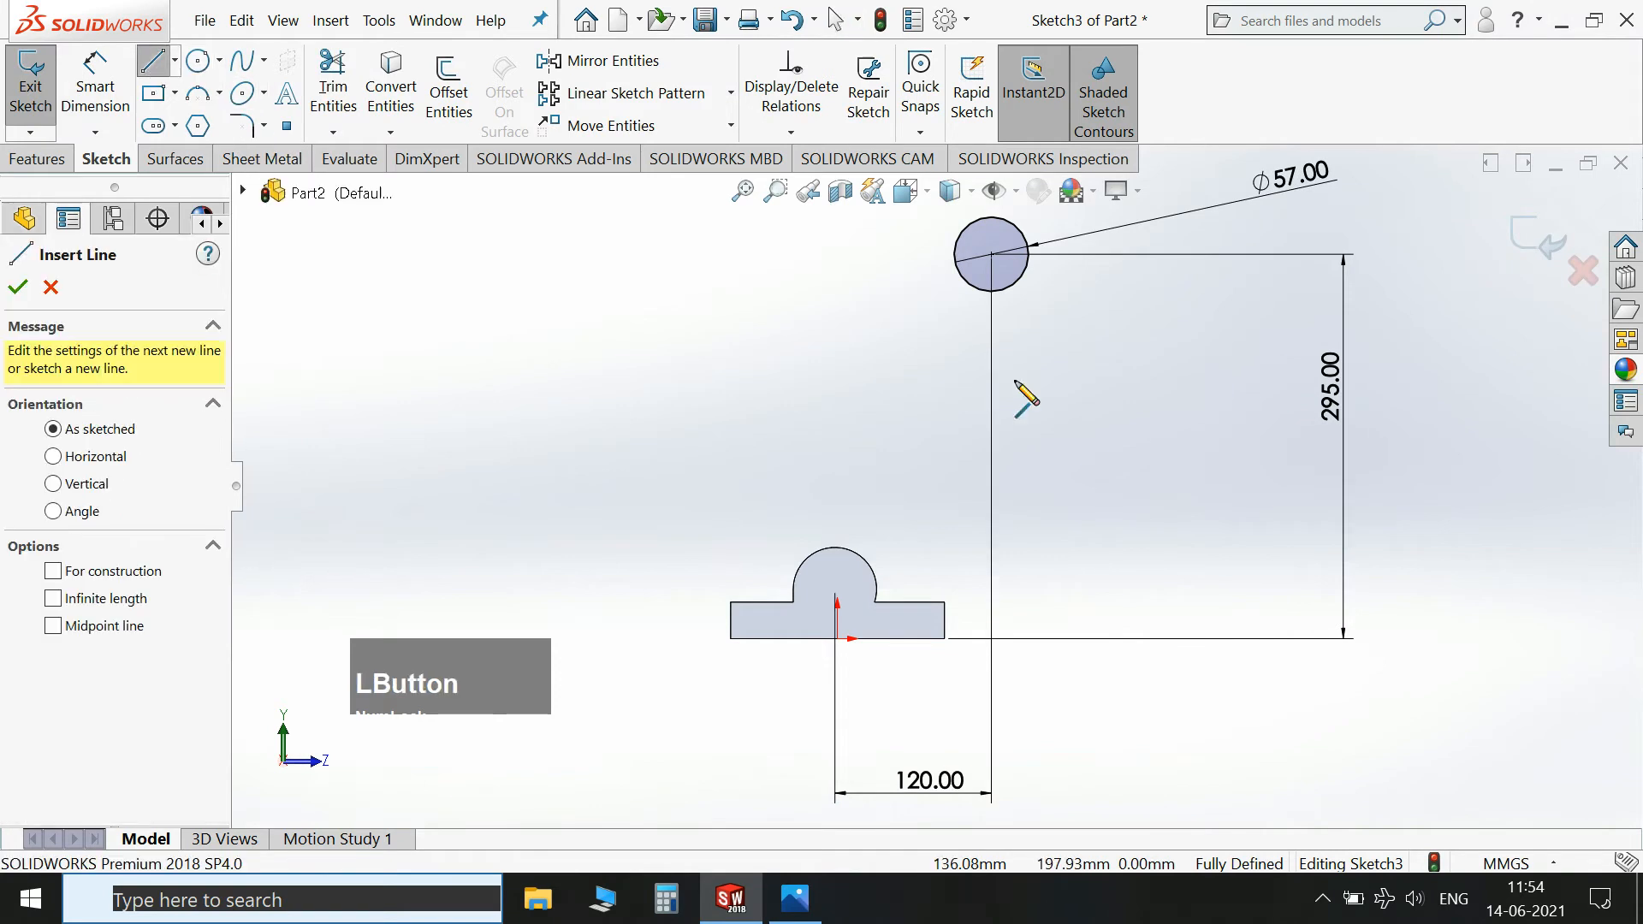
pyautogui.click(945, 602)
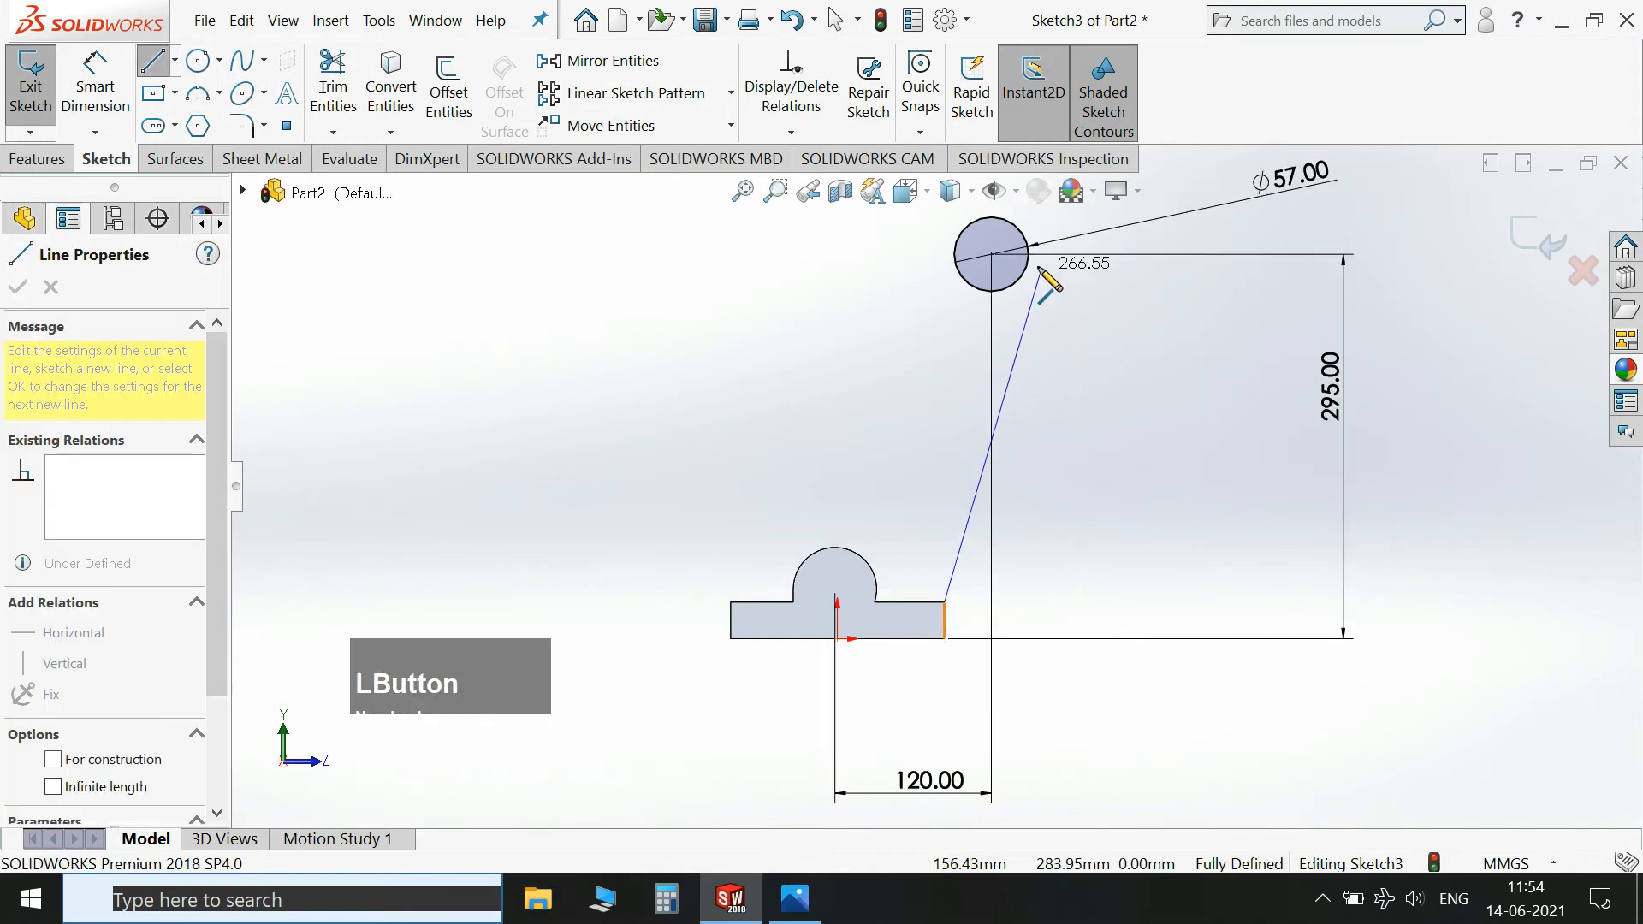
pyautogui.click(1029, 264)
pyautogui.press('Escape')
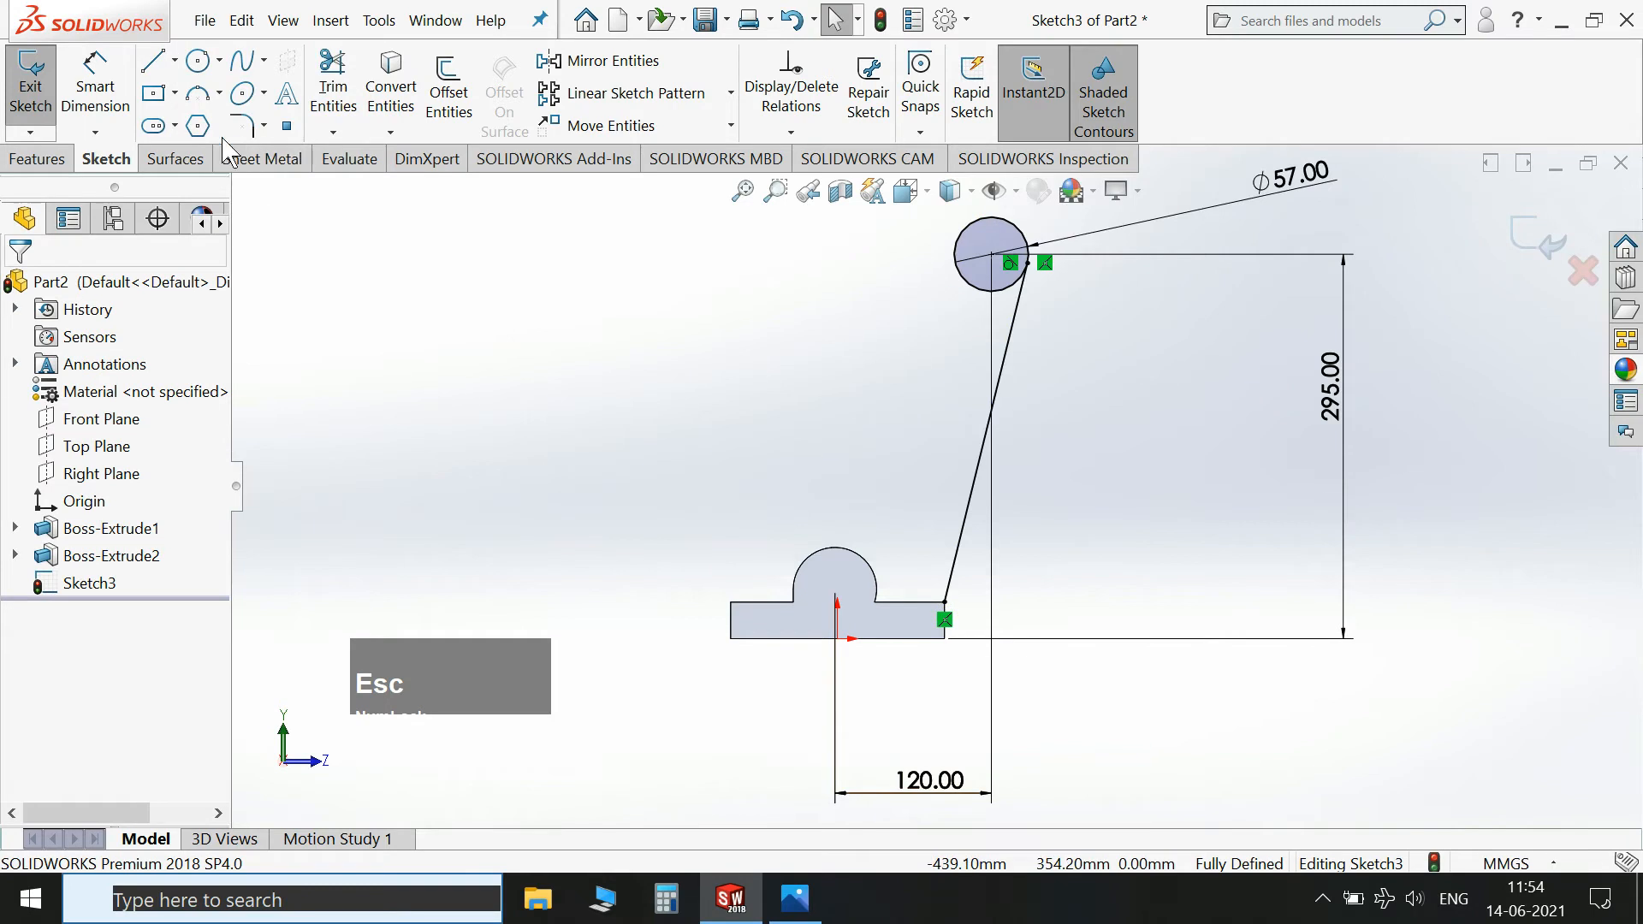
# Draw a line from the block's upper corner farther from the circle up to the circle's near side, tangent to it.
pyautogui.click(164, 60)
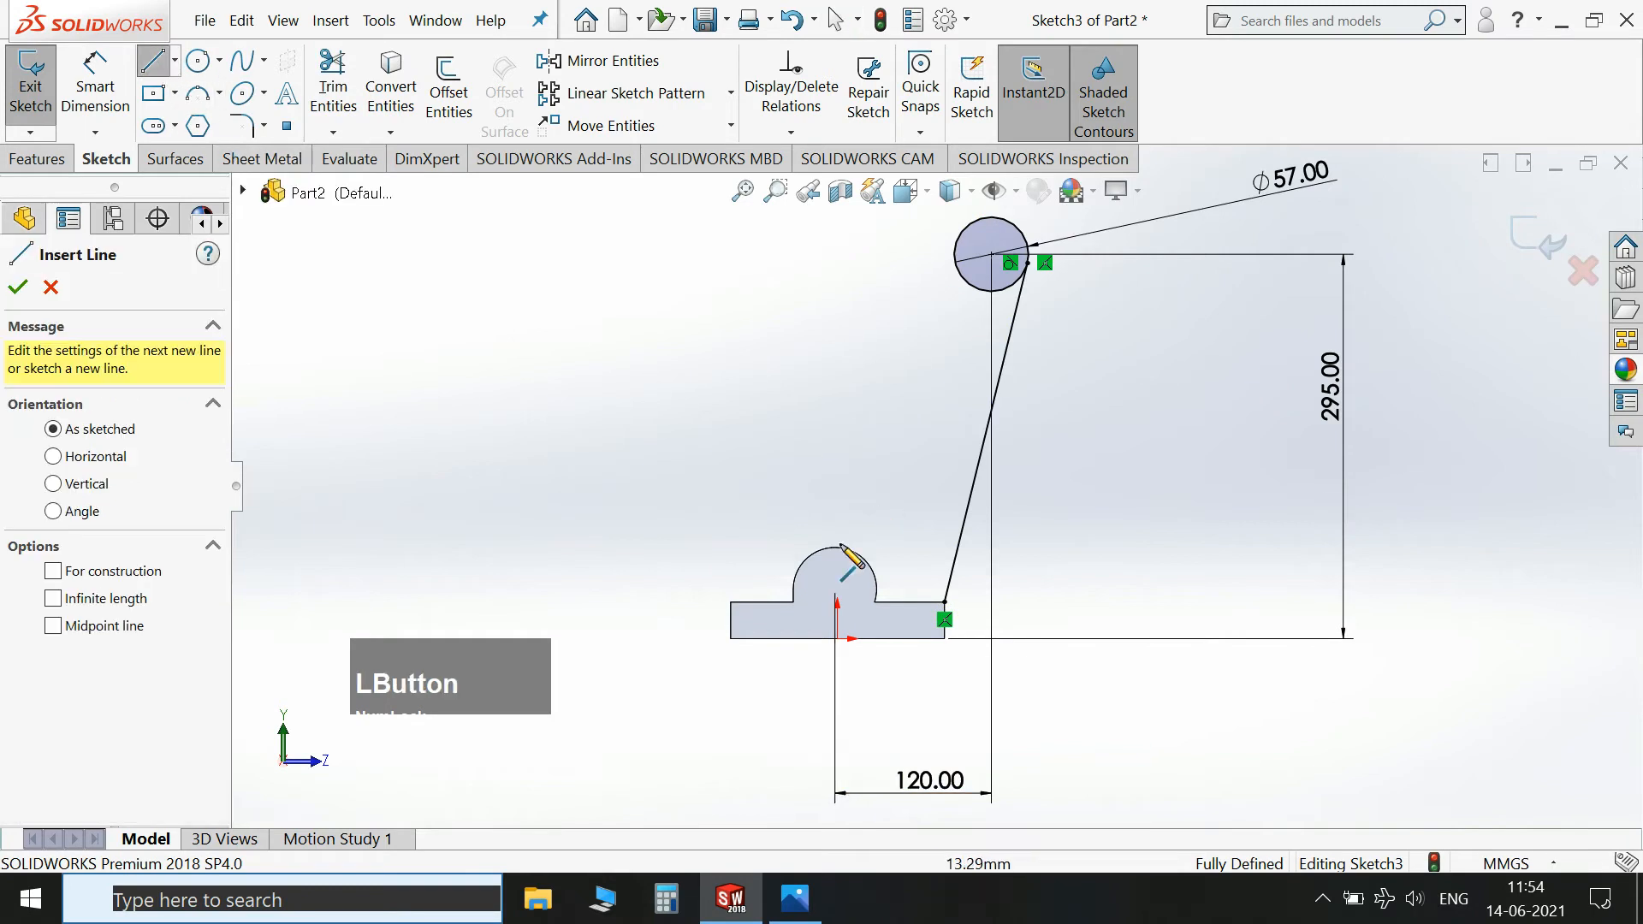
pyautogui.click(732, 603)
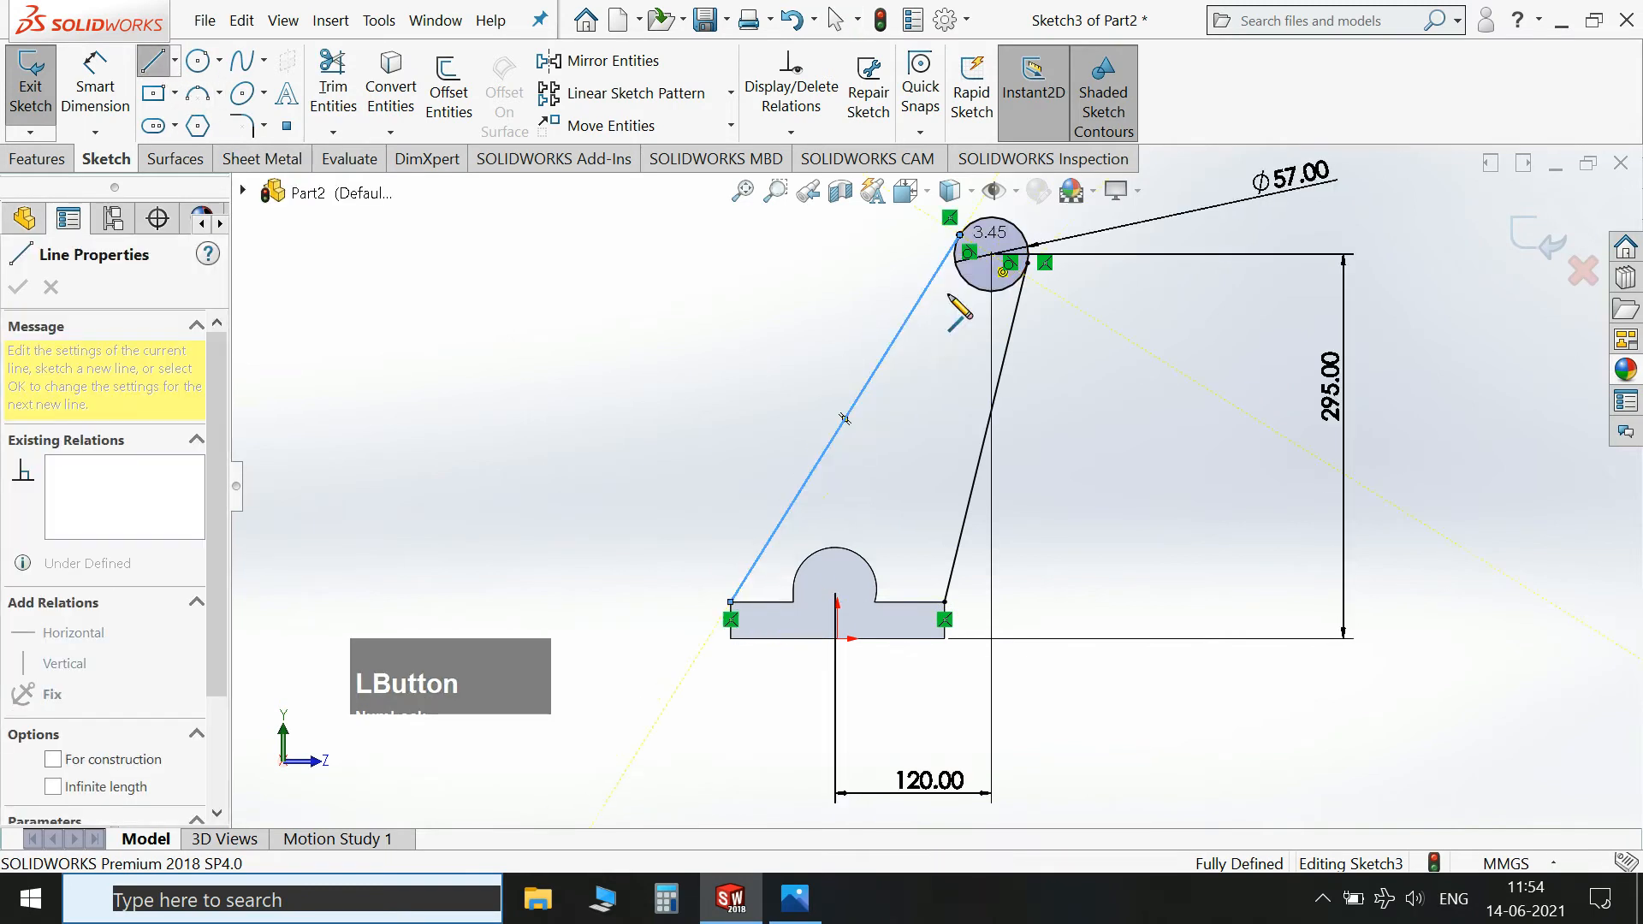
pyautogui.click(967, 250)
pyautogui.press('Escape')
pyautogui.press('Escape')
pyautogui.scroll(2, 954, 419)
pyautogui.scroll(-5, 941, 479)
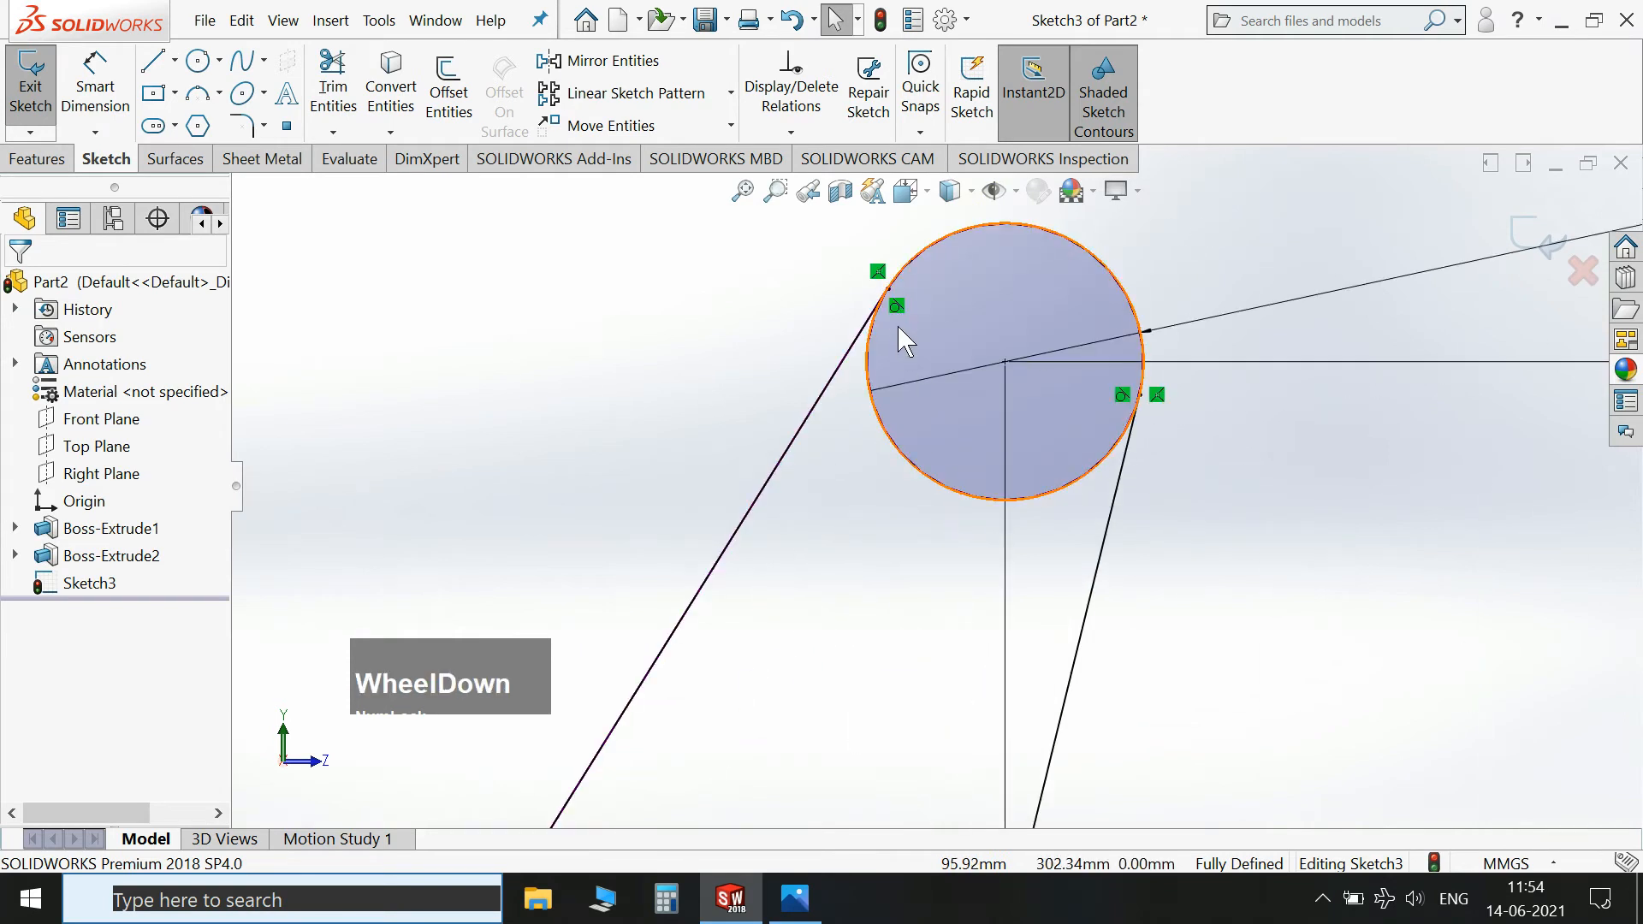
pyautogui.scroll(3, 907, 445)
pyautogui.scroll(4, 908, 462)
pyautogui.scroll(-2, 895, 770)
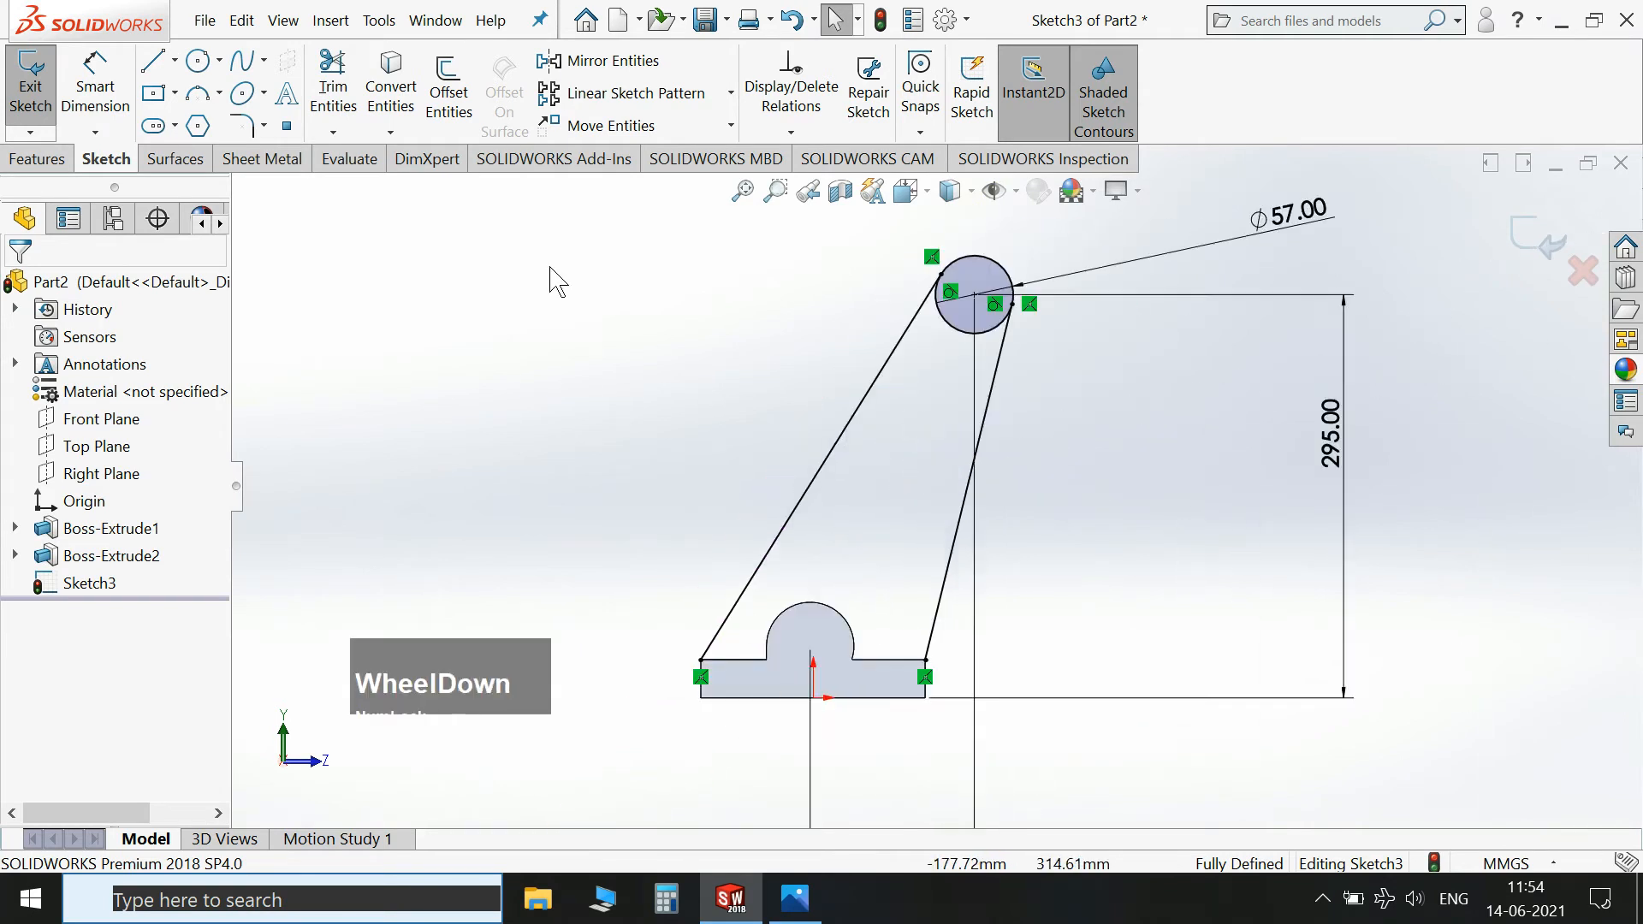
# Close the arm profile with a horizontal line joining the block's two upper corners.
pyautogui.click(154, 60)
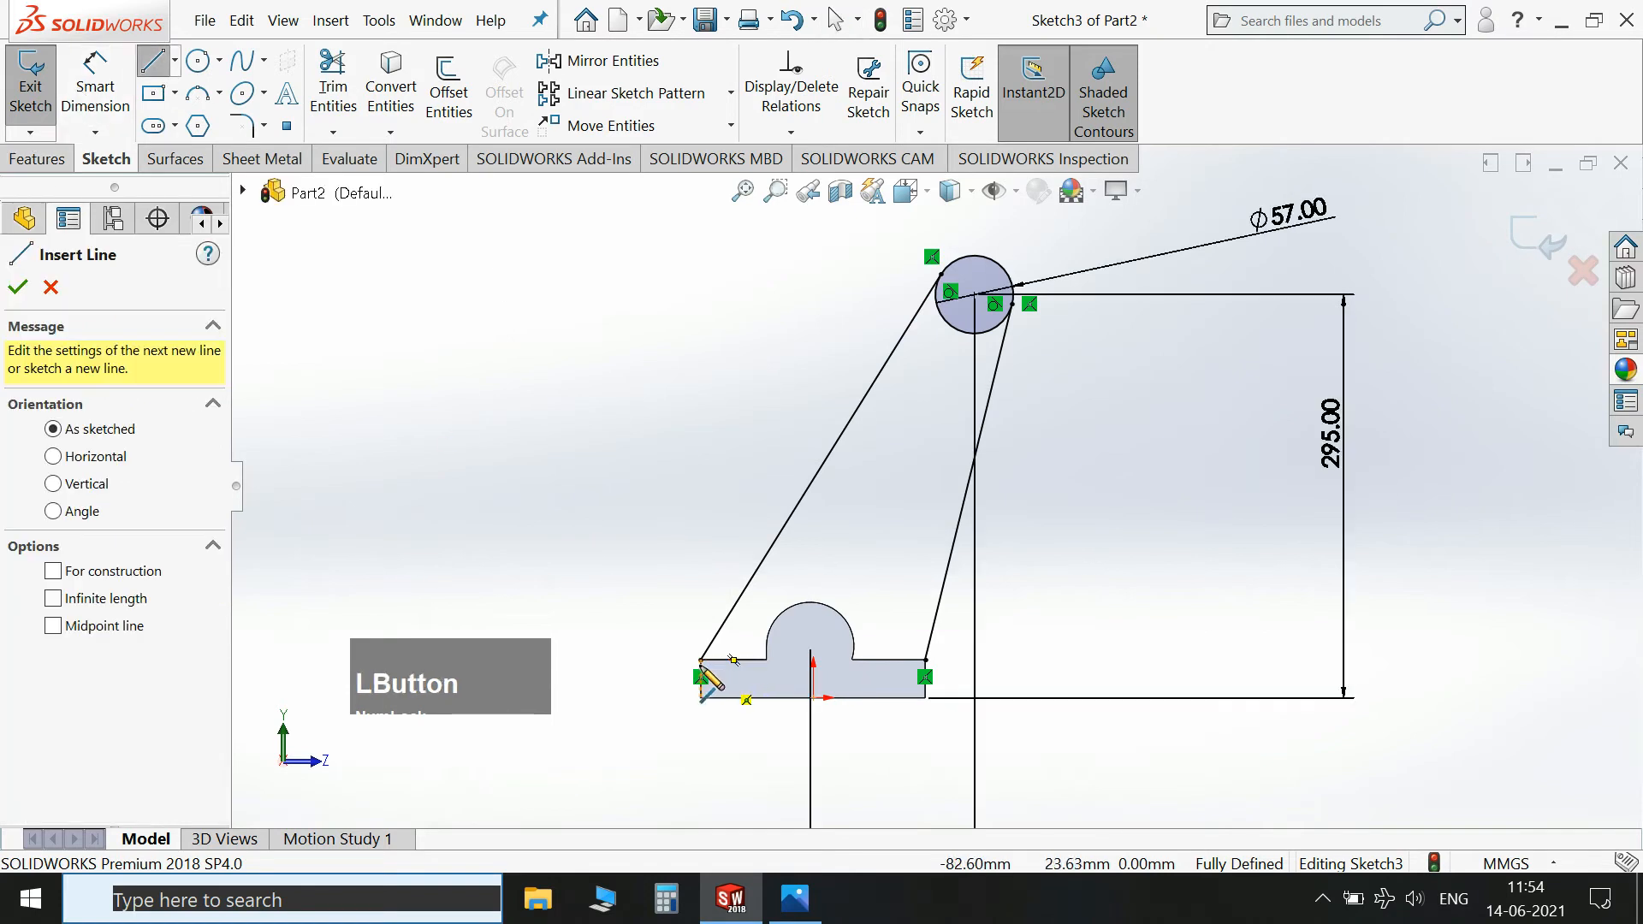
pyautogui.click(702, 660)
pyautogui.click(926, 659)
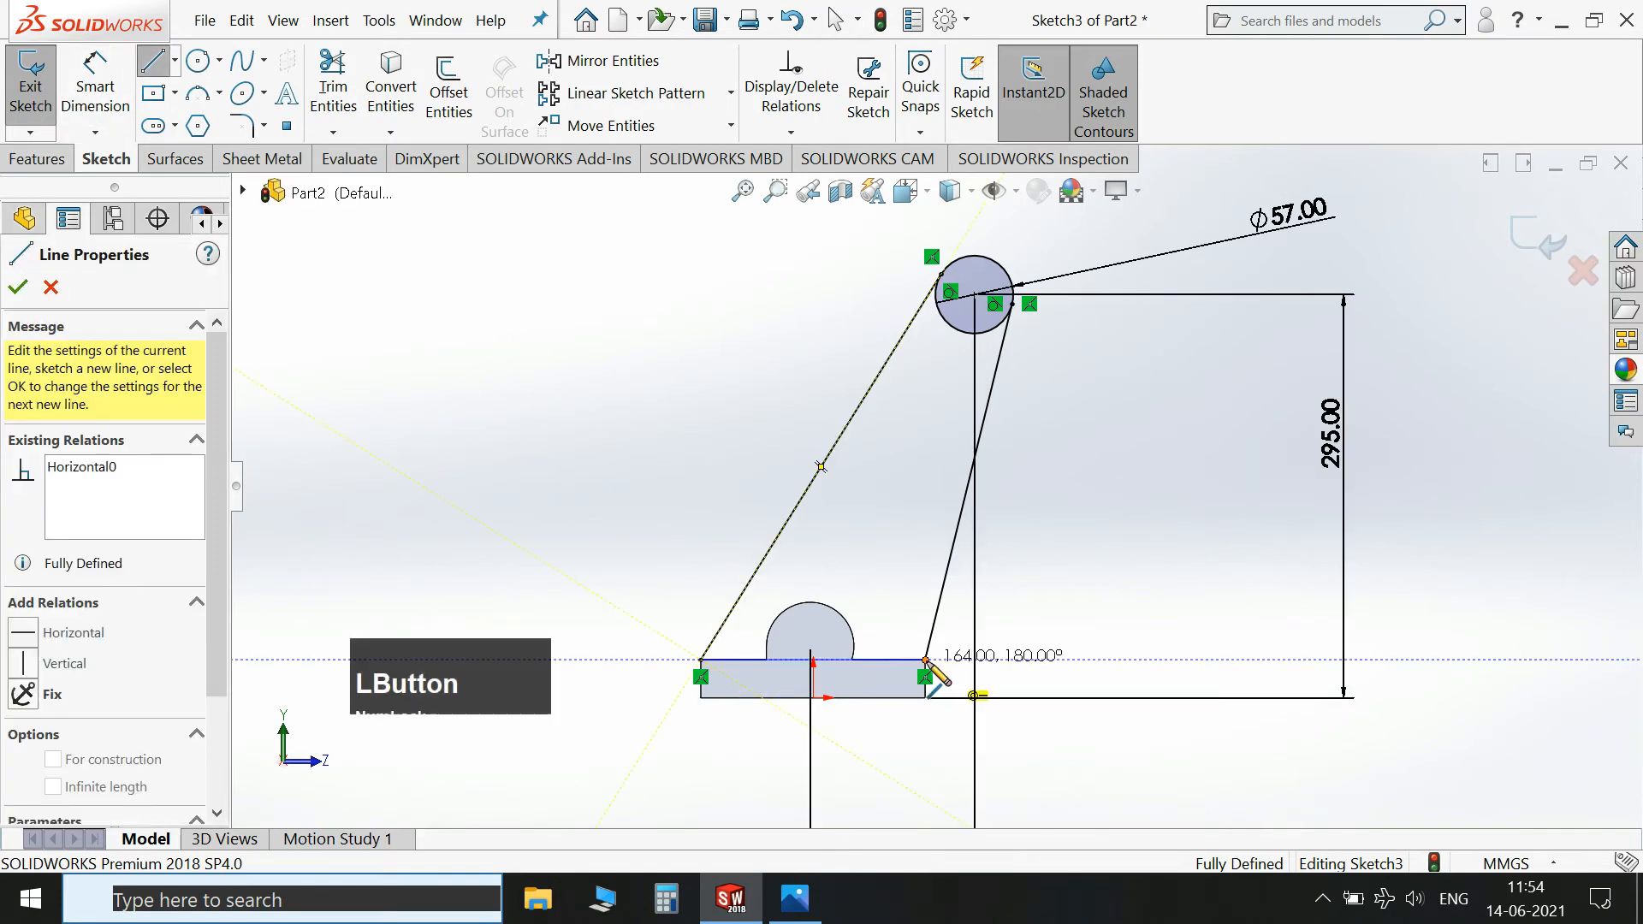
pyautogui.press('Escape')
pyautogui.press('Escape')
pyautogui.click(389, 94)
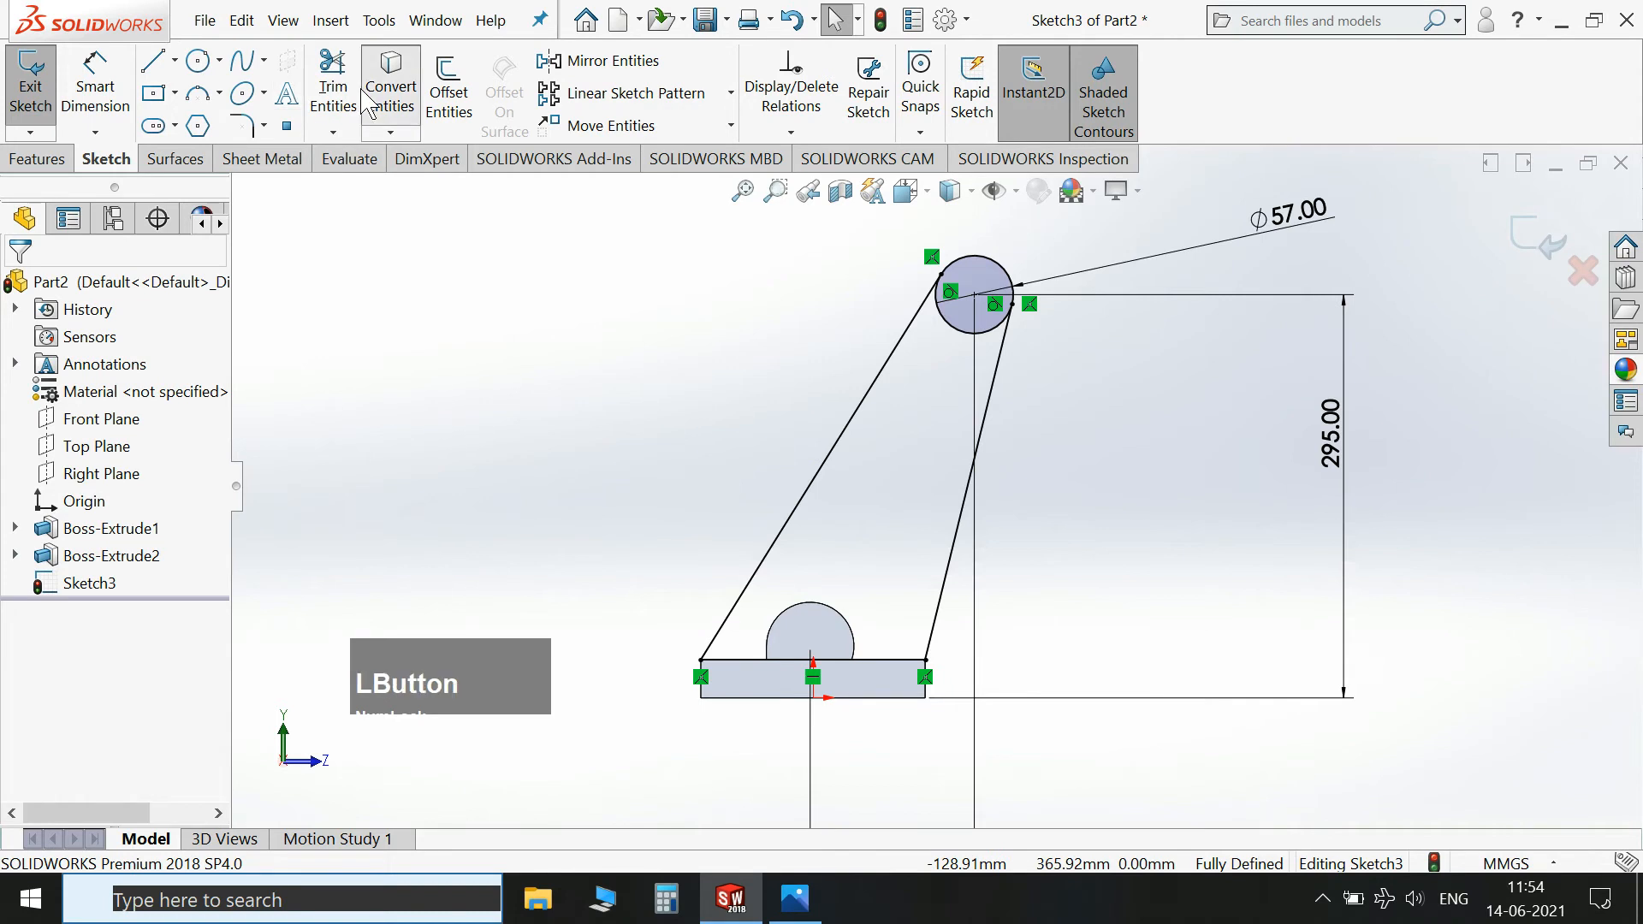
pyautogui.click(51, 288)
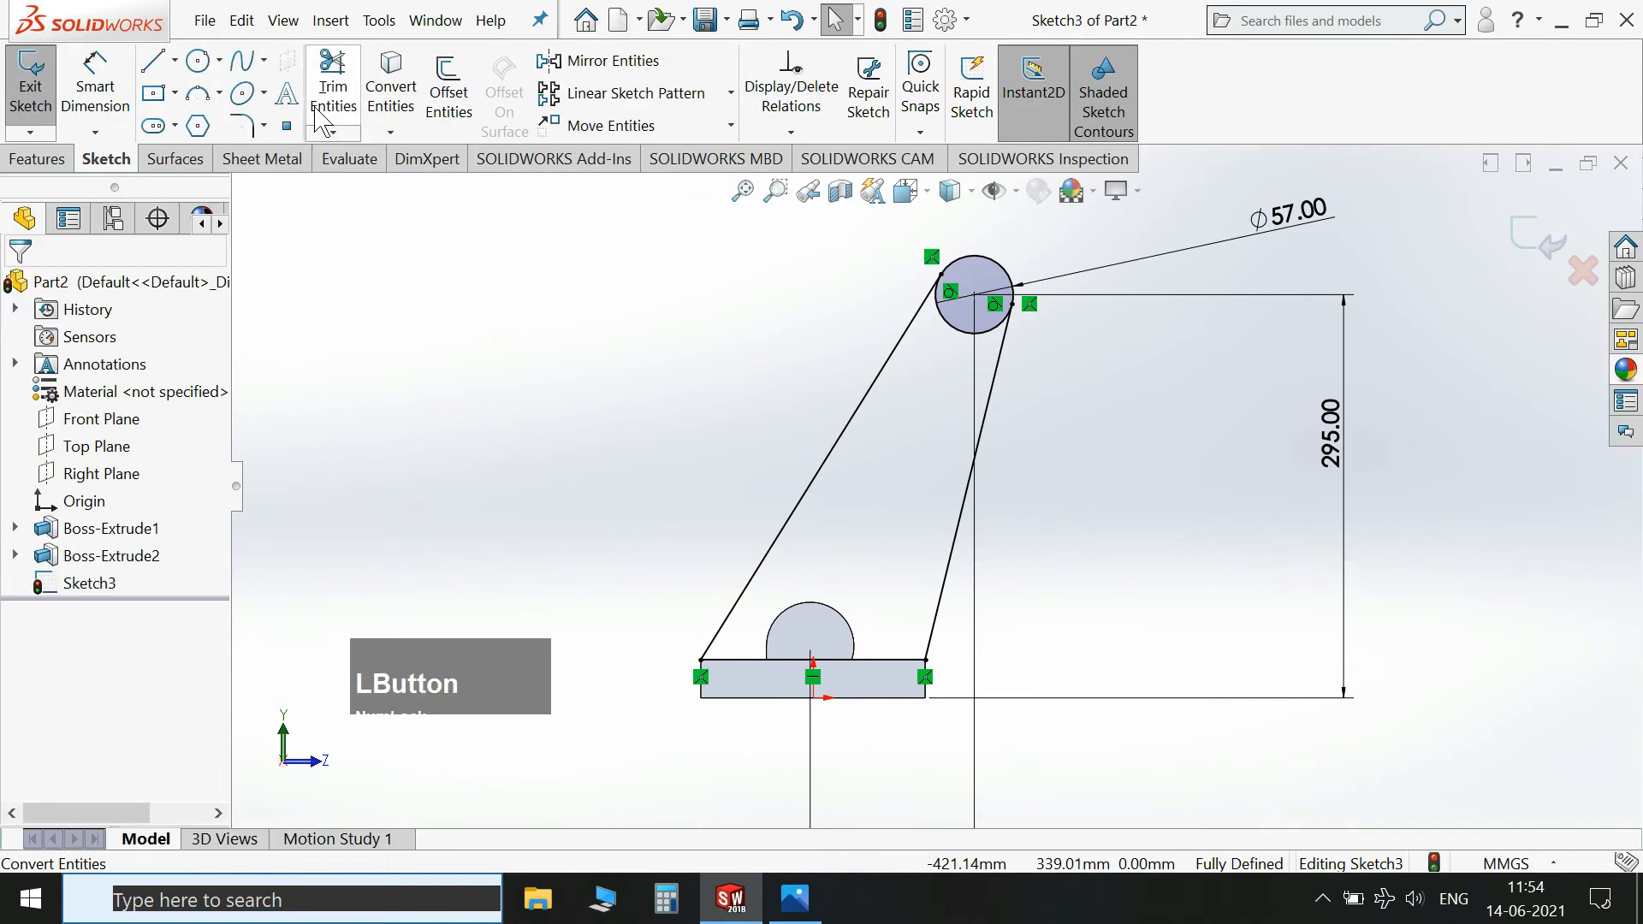
pyautogui.click(333, 89)
pyautogui.press('Escape')
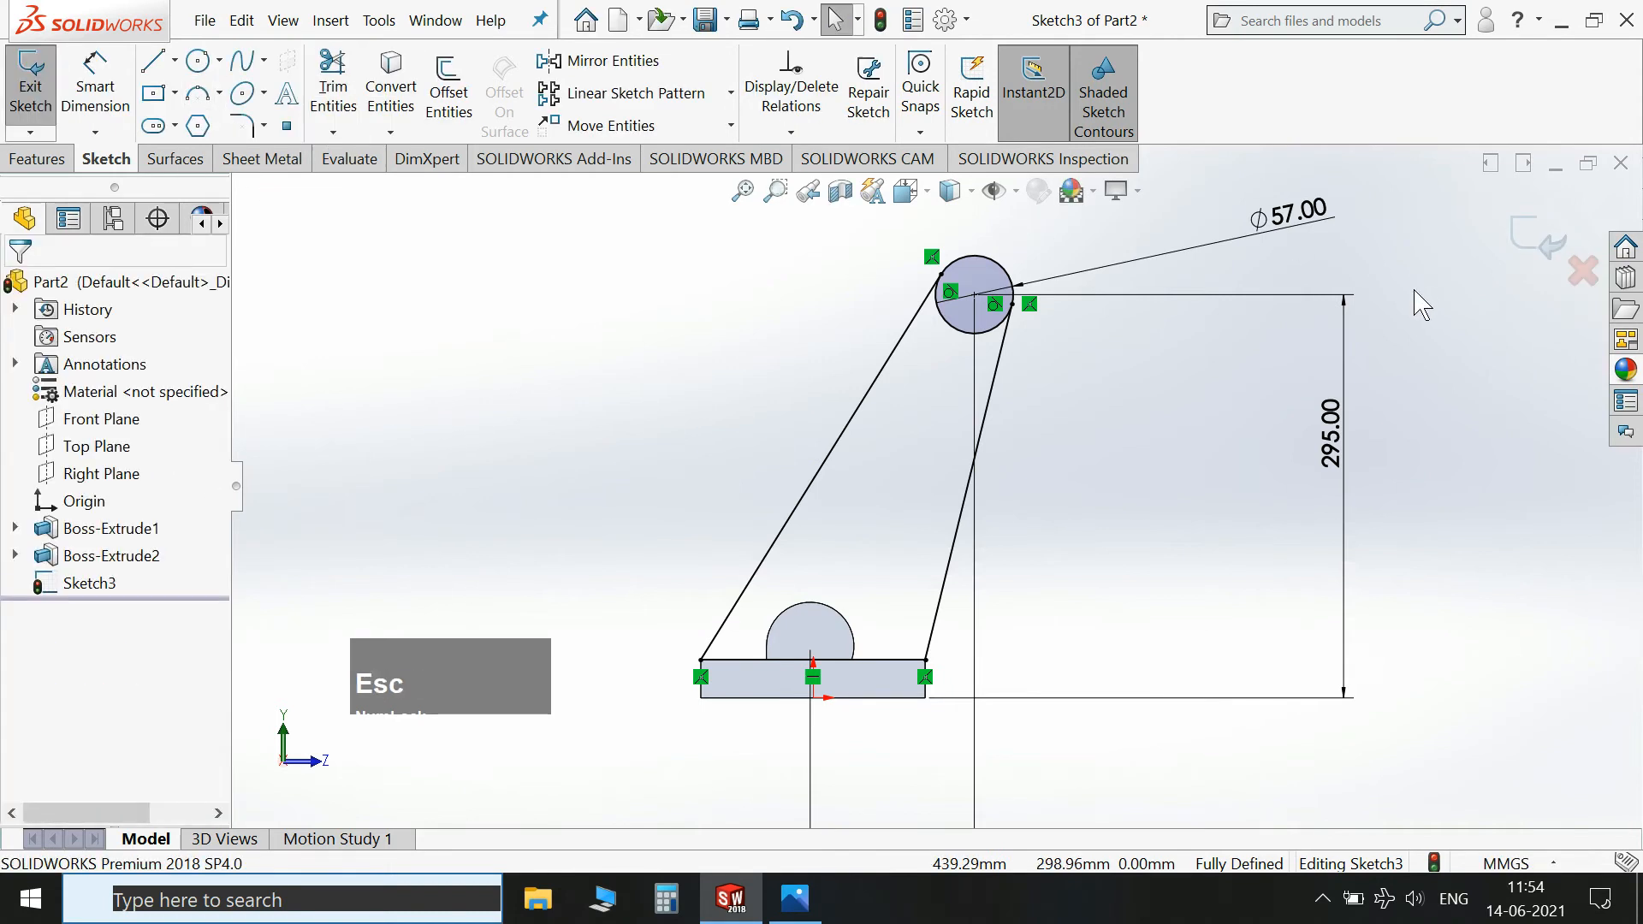
# Finish the arm profile sketch and show the part in isometric view.
pyautogui.click(1526, 248)
pyautogui.press('space')
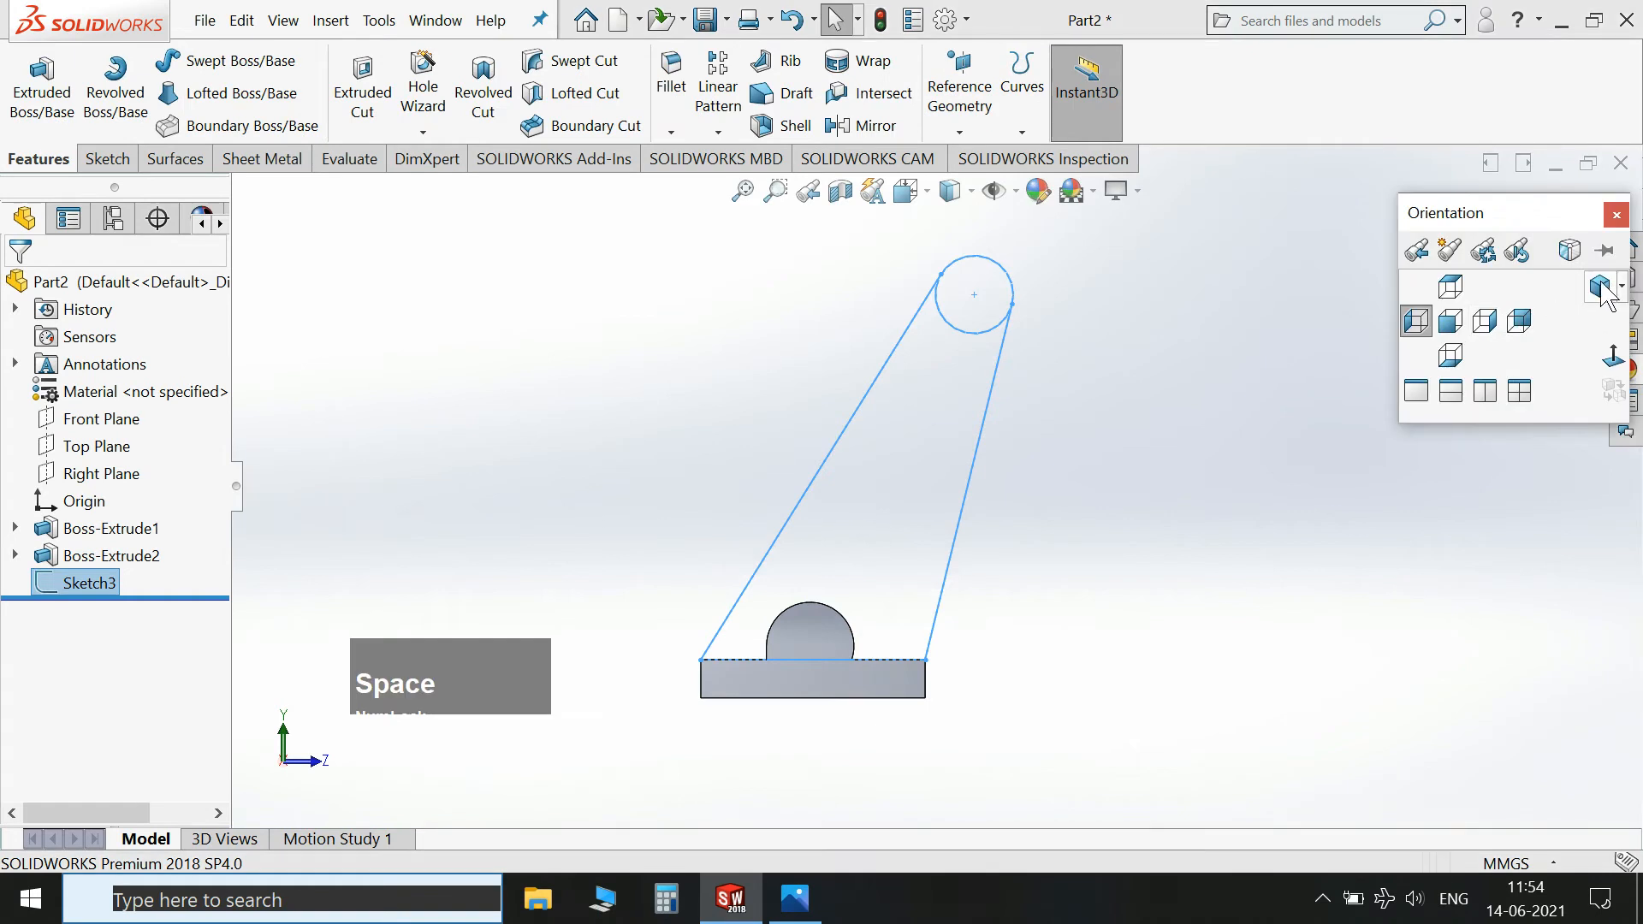
pyautogui.click(1600, 288)
# Check the reference drawing and extrude the arm and circle regions 22 mm, with the direction reversed toward the block.
pyautogui.click(26, 77)
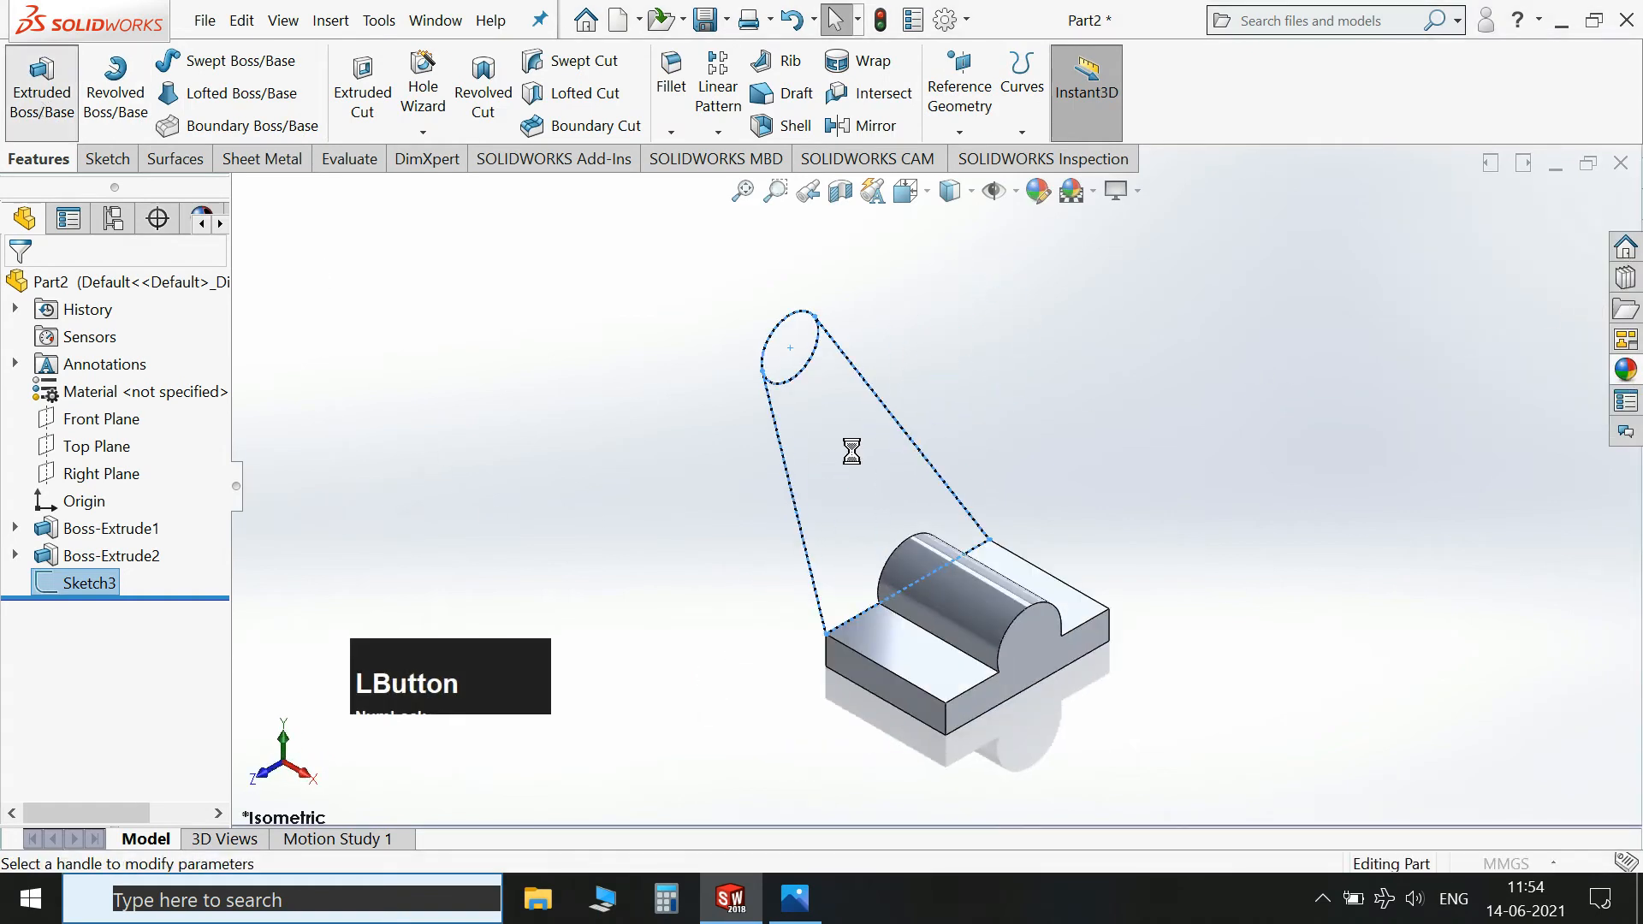
pyautogui.click(796, 904)
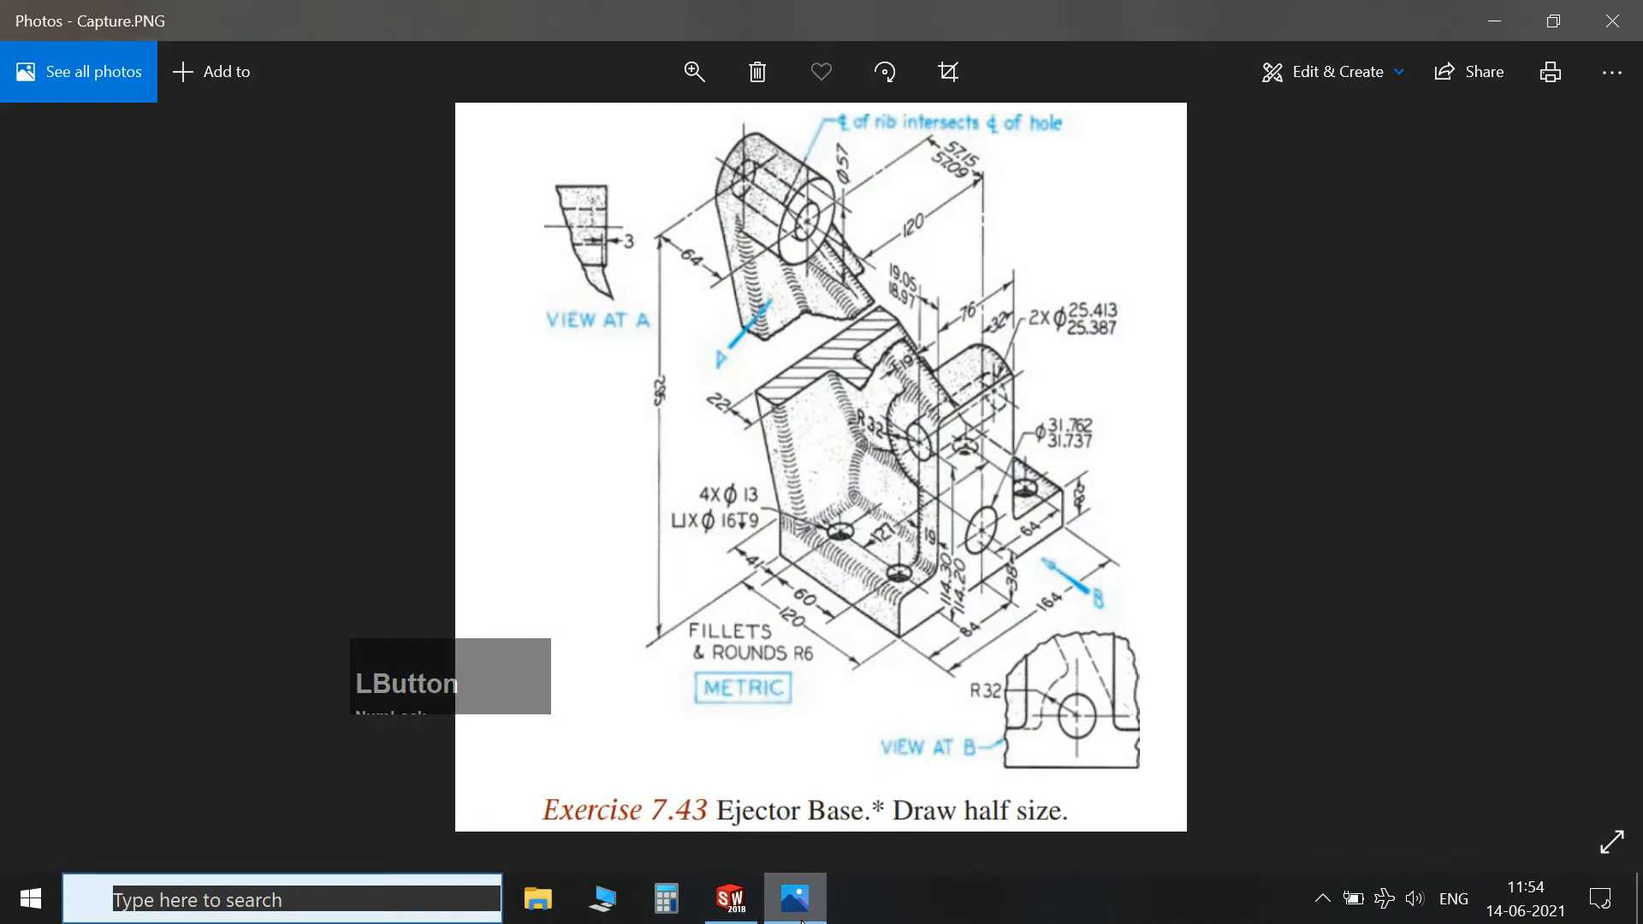
pyautogui.click(798, 902)
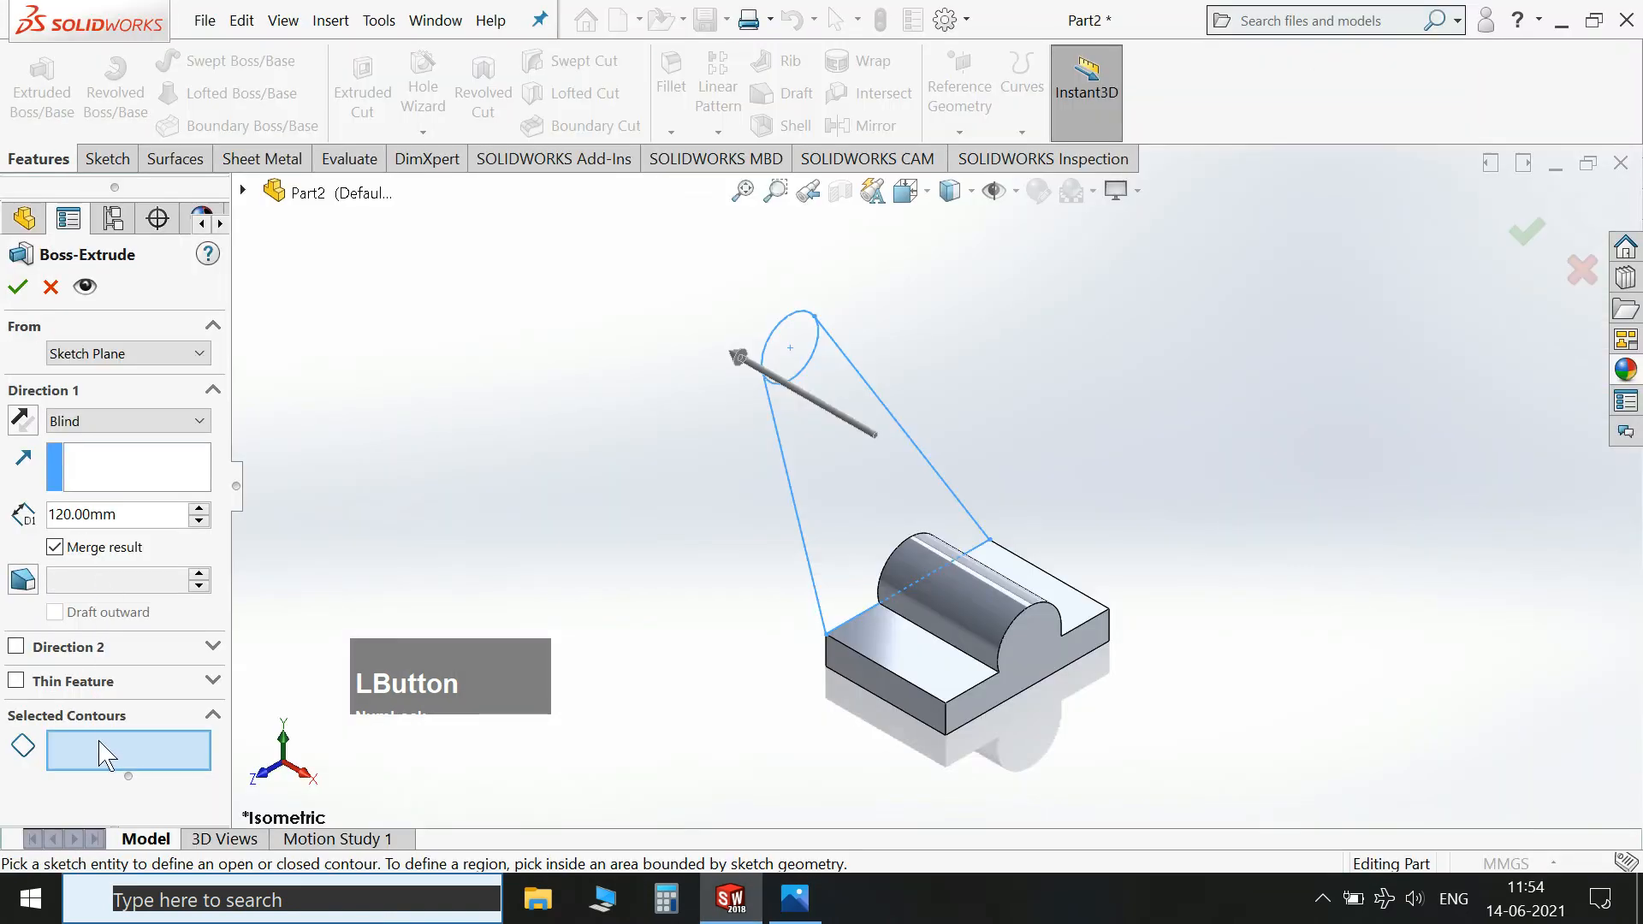
pyautogui.click(842, 489)
pyautogui.click(808, 347)
pyautogui.doubleClick(103, 520)
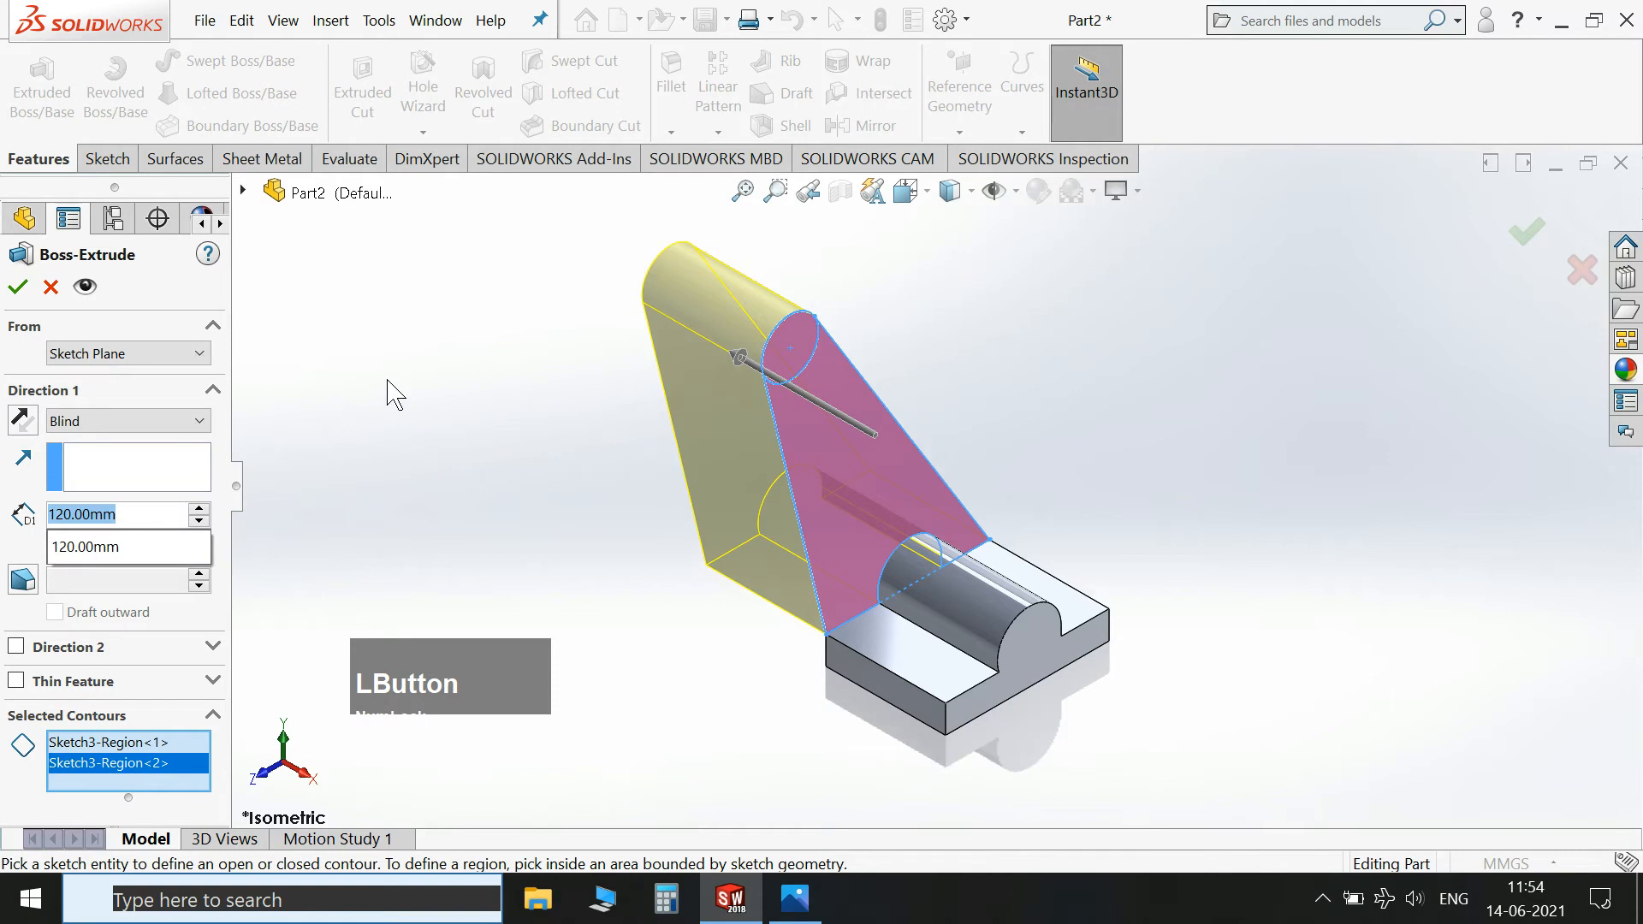
pyautogui.write('22')
pyautogui.press('Return')
pyautogui.click(23, 419)
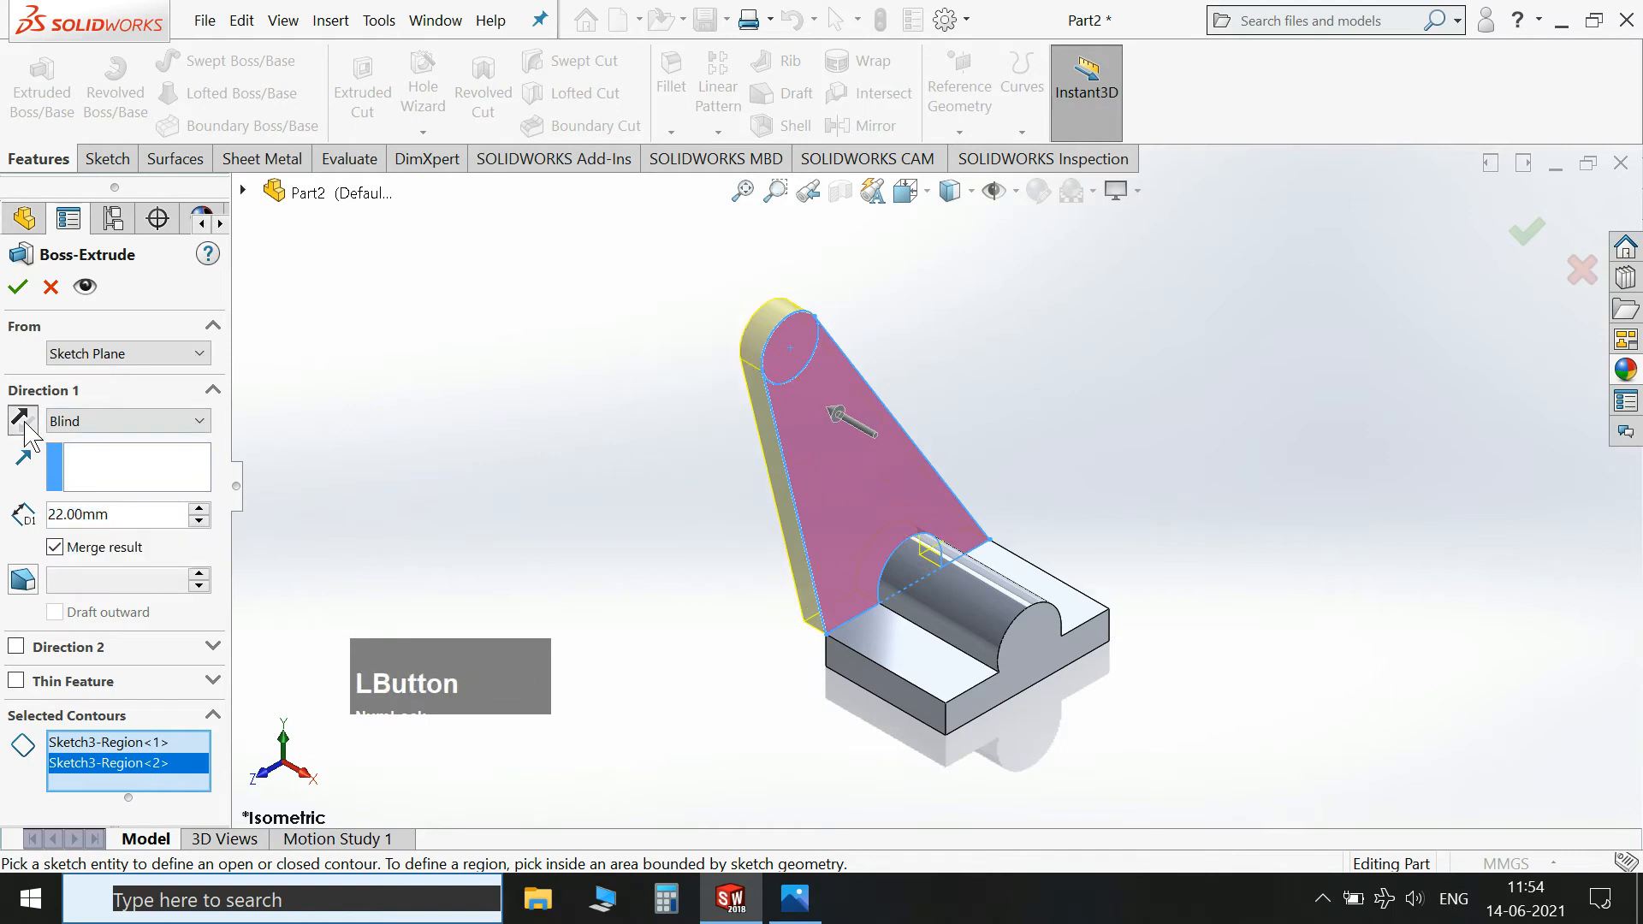
pyautogui.click(19, 285)
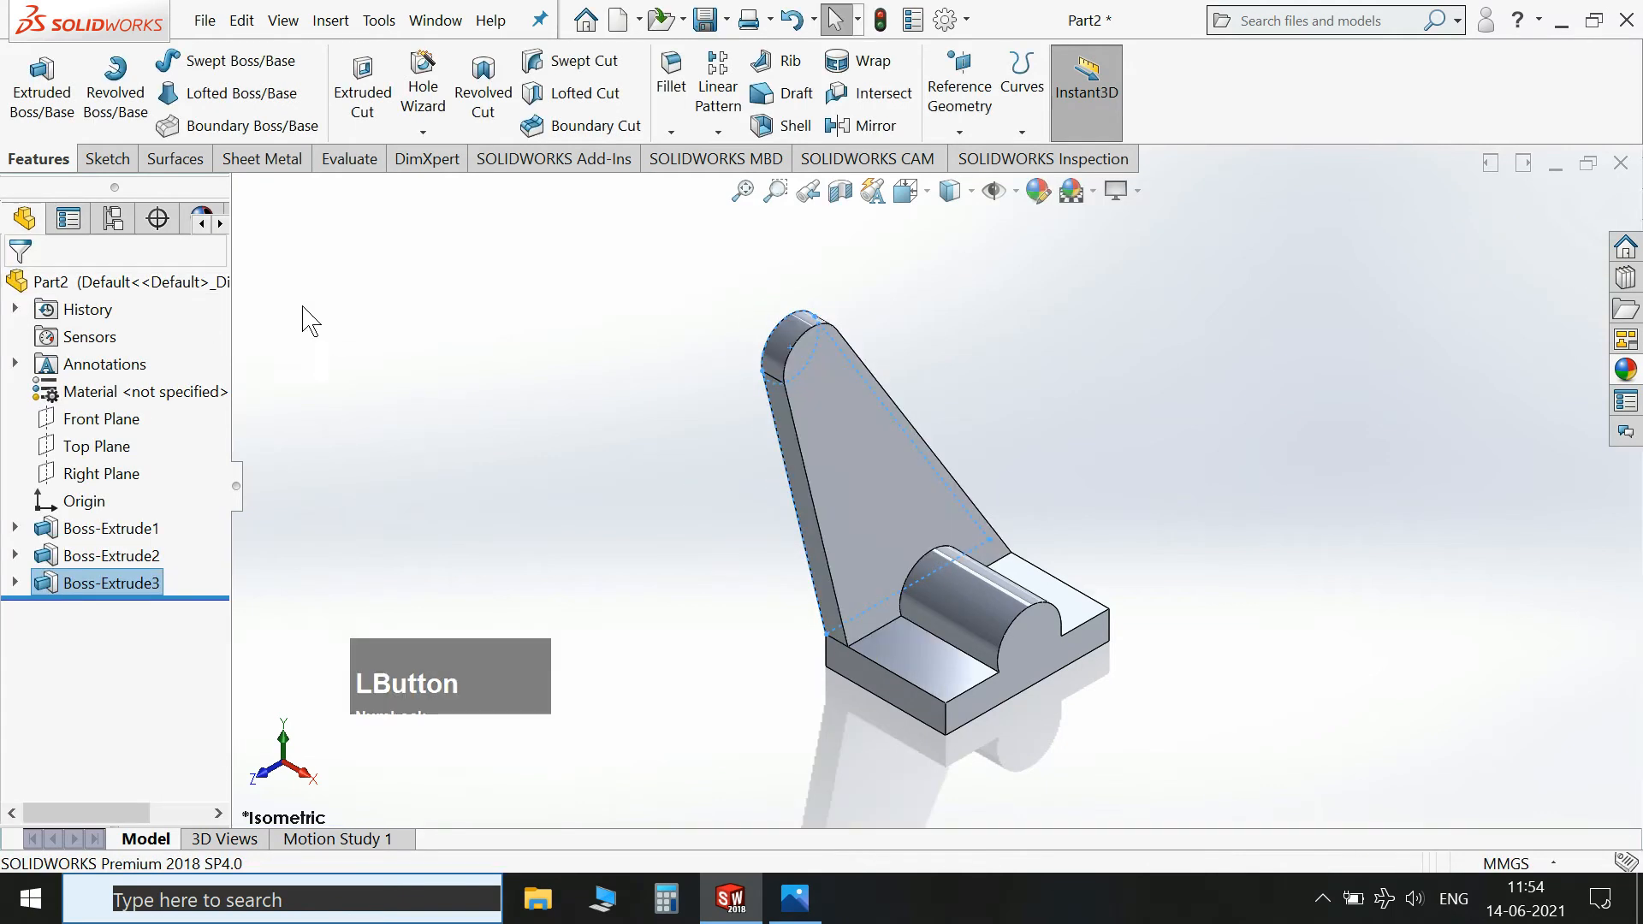
# Start a second boss extrude from the arm's existing sketch, using only the upper circle as the contour.
pyautogui.click(41, 85)
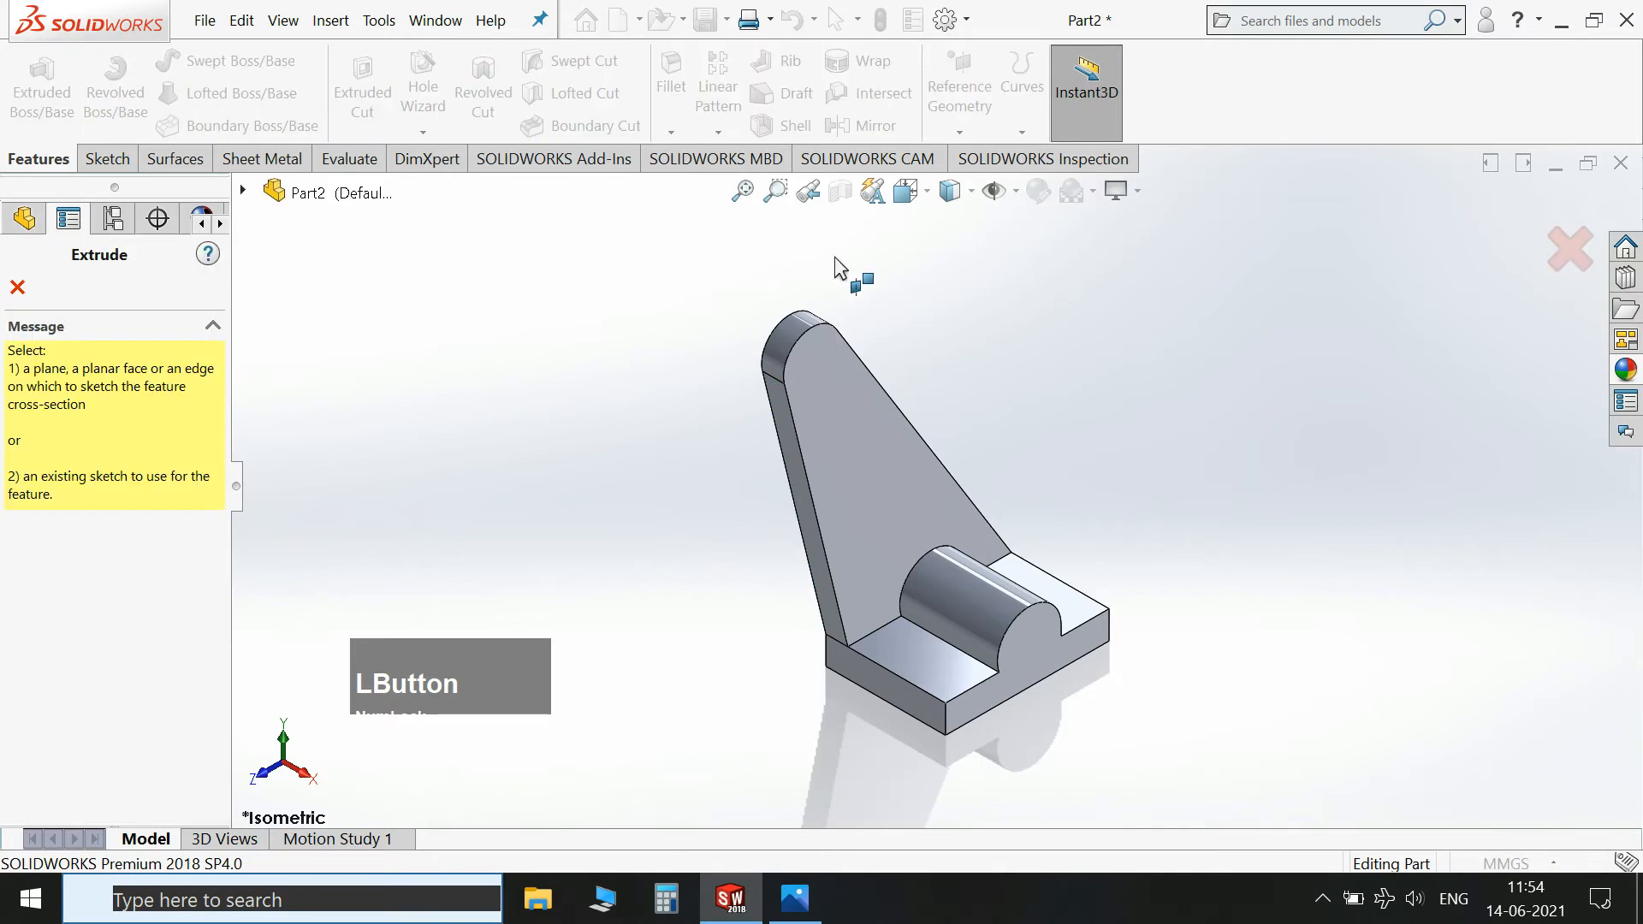
pyautogui.click(243, 190)
pyautogui.click(272, 494)
pyautogui.click(360, 521)
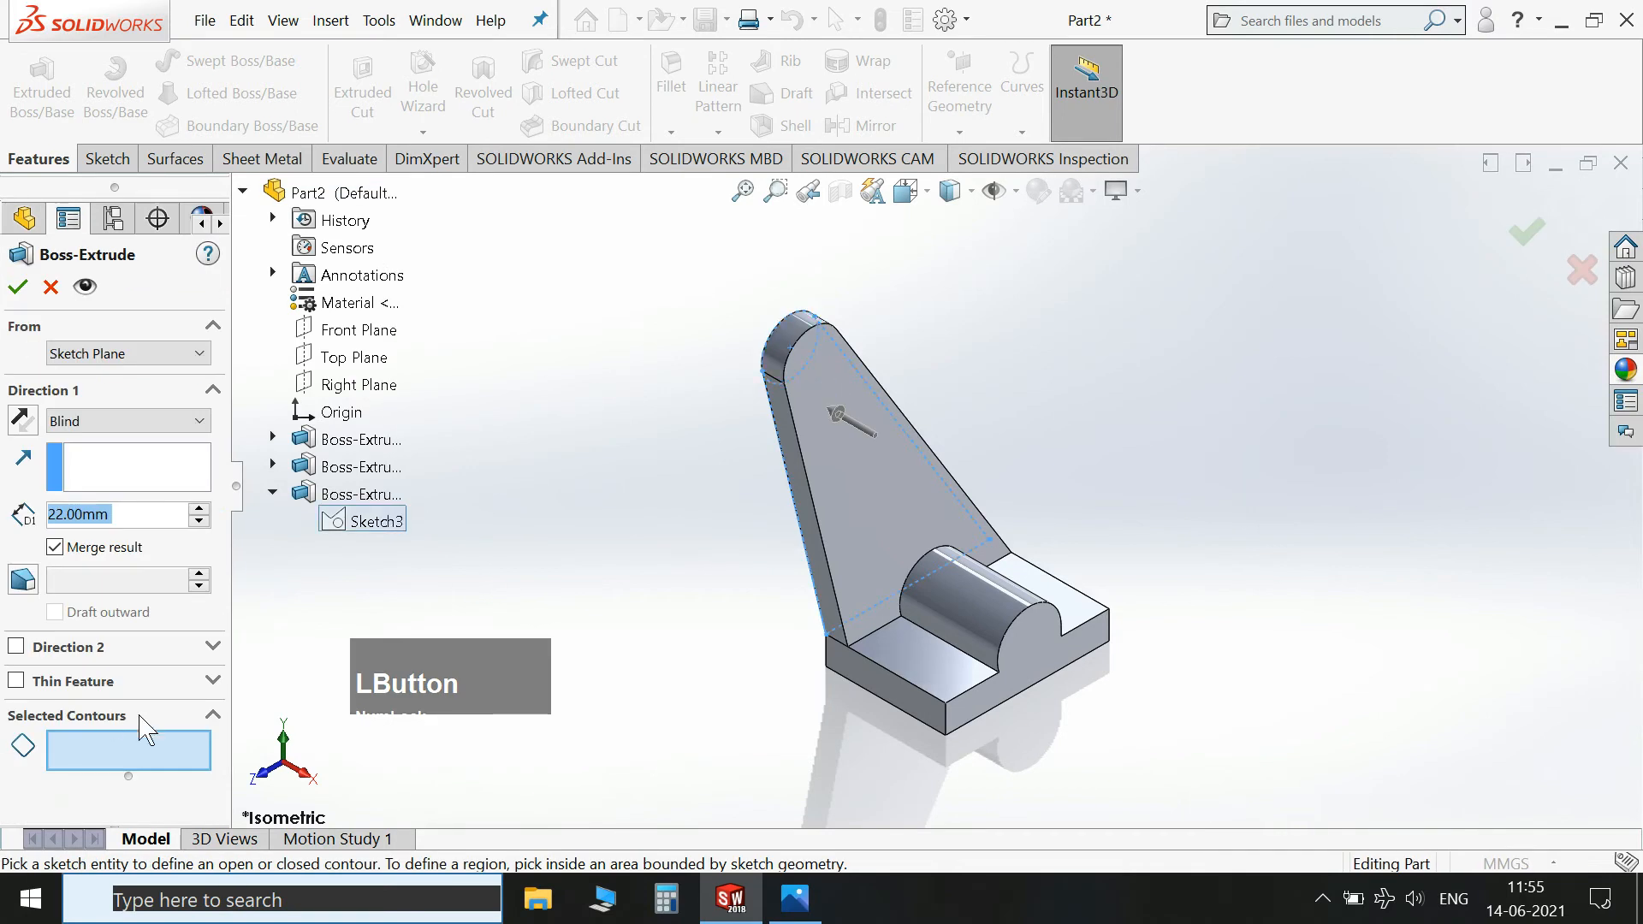
pyautogui.click(122, 751)
pyautogui.click(811, 374)
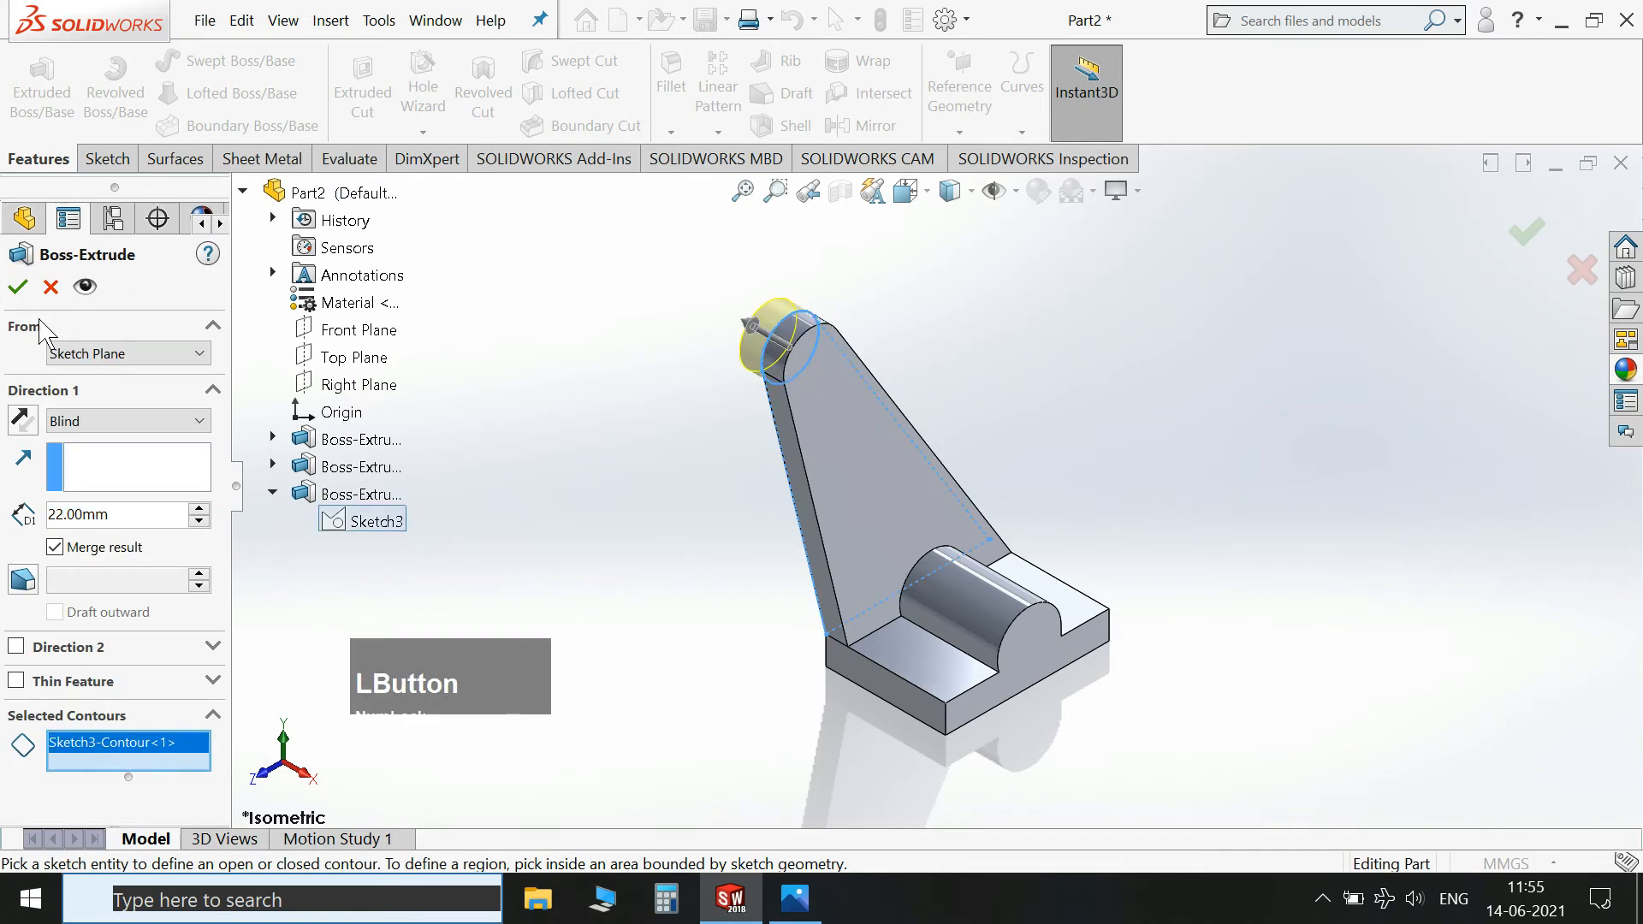
# Check the reference drawing and extrude the upper circle 64 mm toward the lower boss's side.
pyautogui.click(796, 900)
pyautogui.click(805, 909)
pyautogui.click(155, 515)
pyautogui.write('64')
pyautogui.press('Return')
pyautogui.click(17, 287)
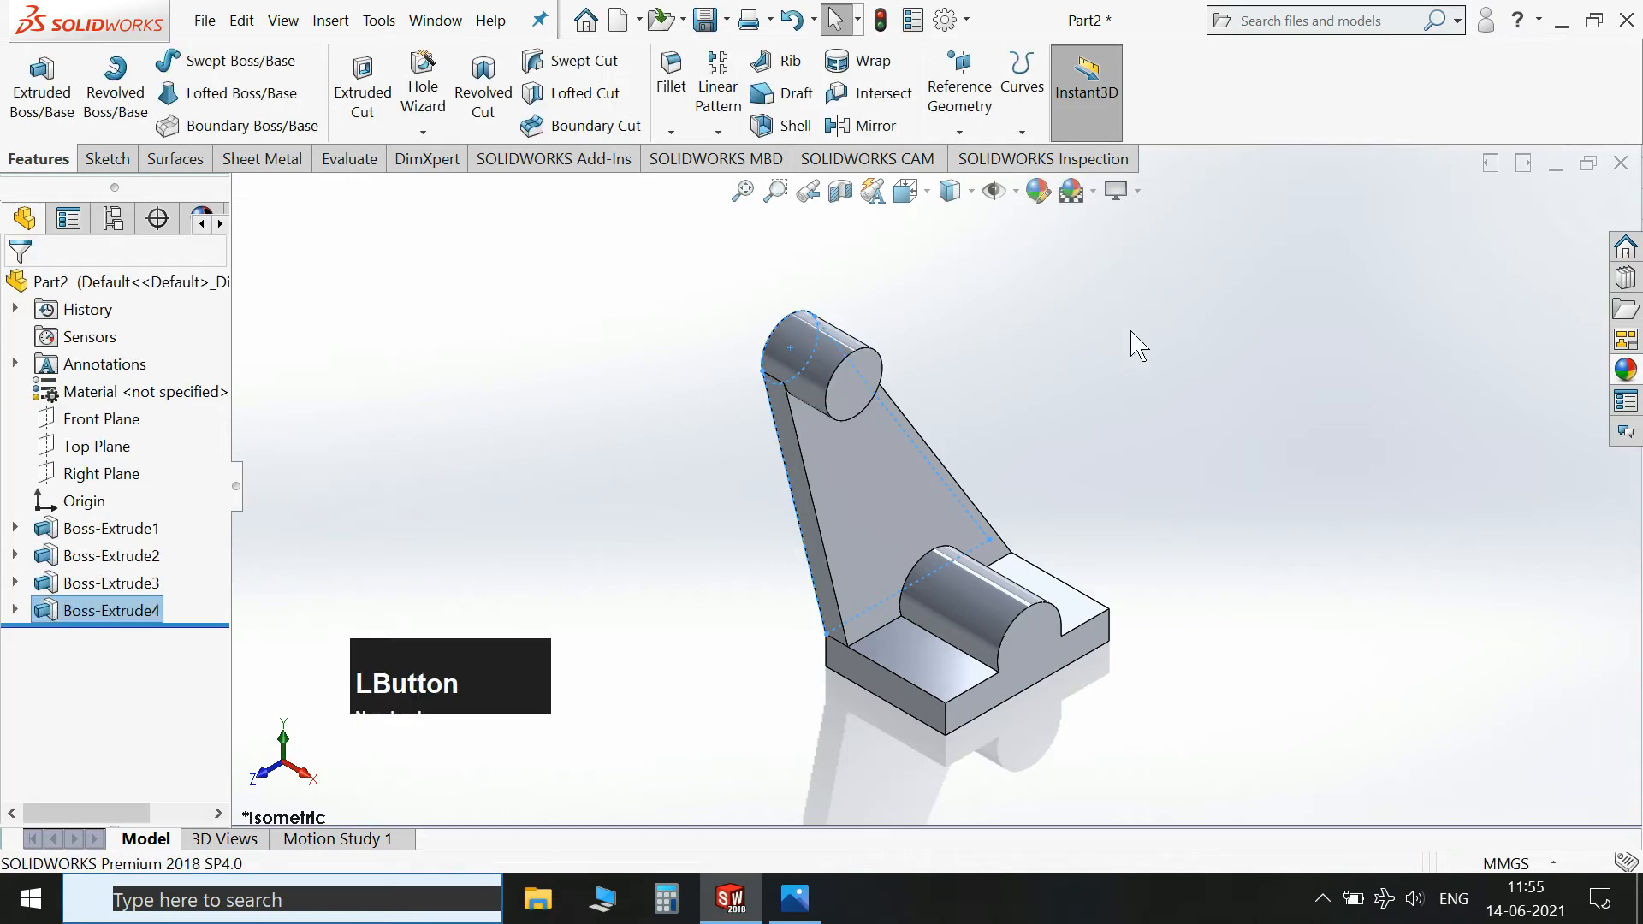
pyautogui.moveTo(1001, 511); pyautogui.dragTo(1151, 469, button='middle')
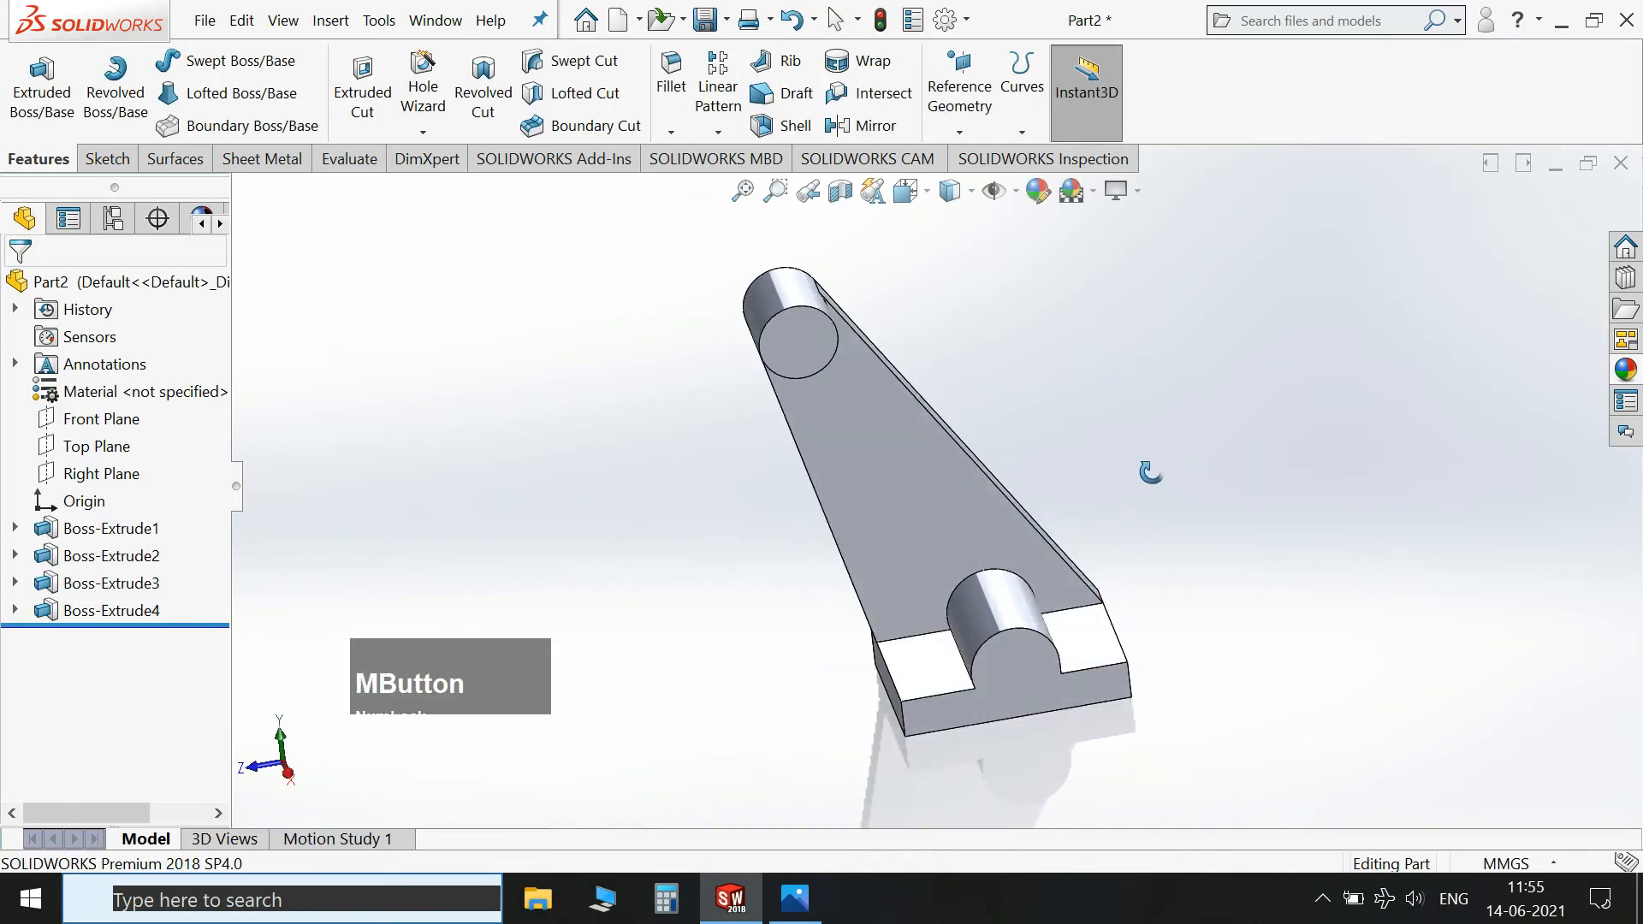
pyautogui.click(873, 471)
pyautogui.click(964, 416)
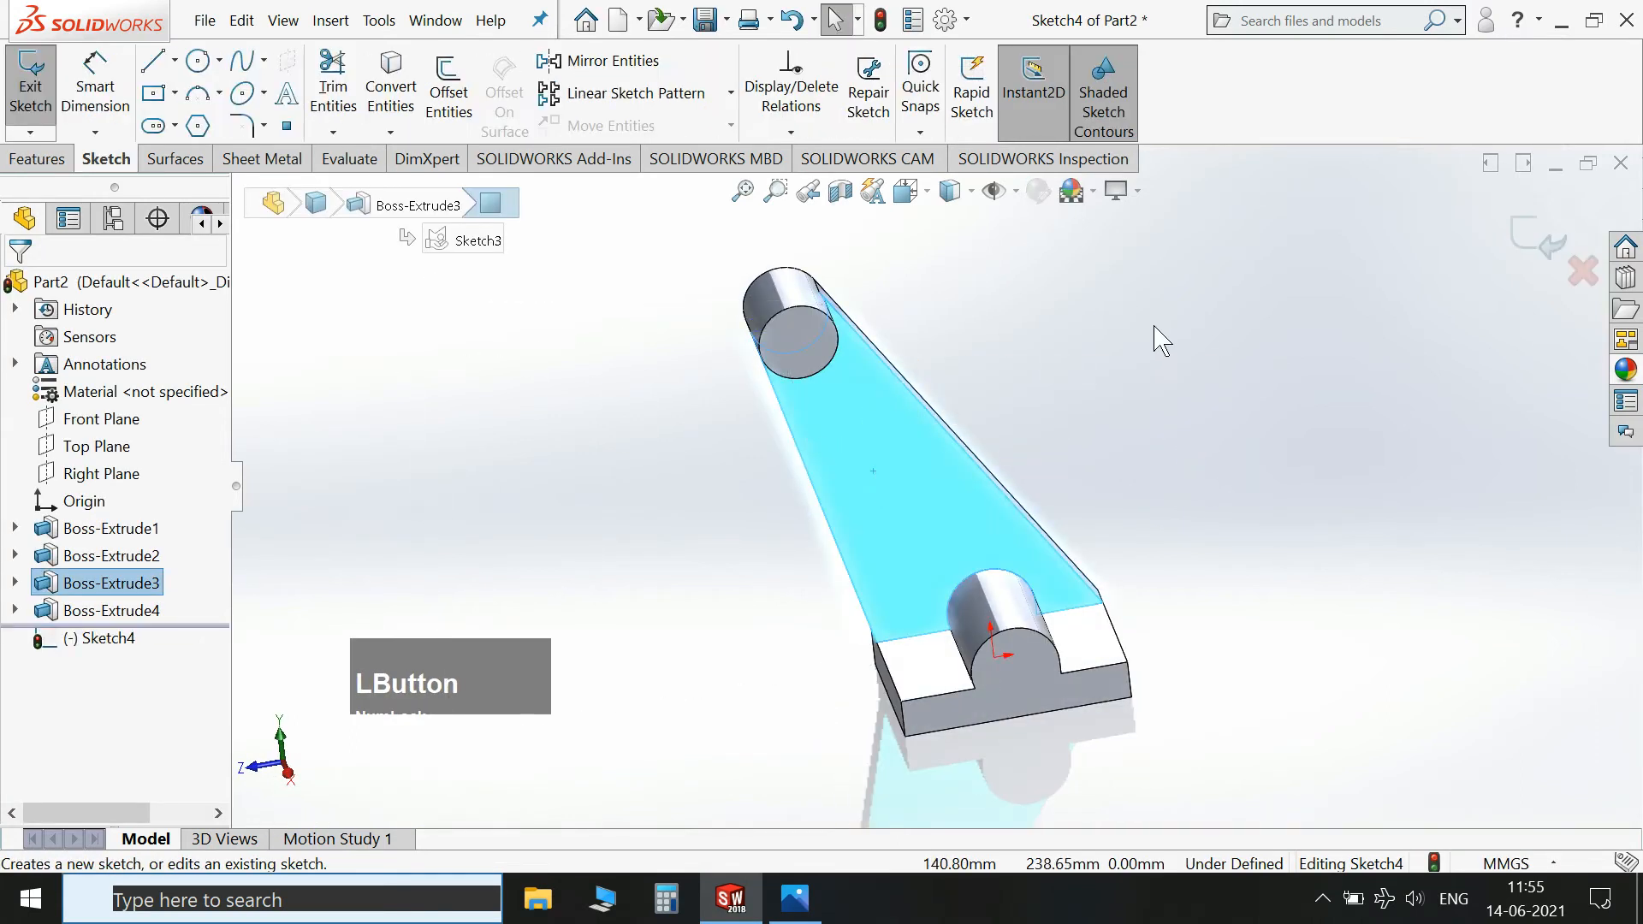
pyautogui.click(1536, 242)
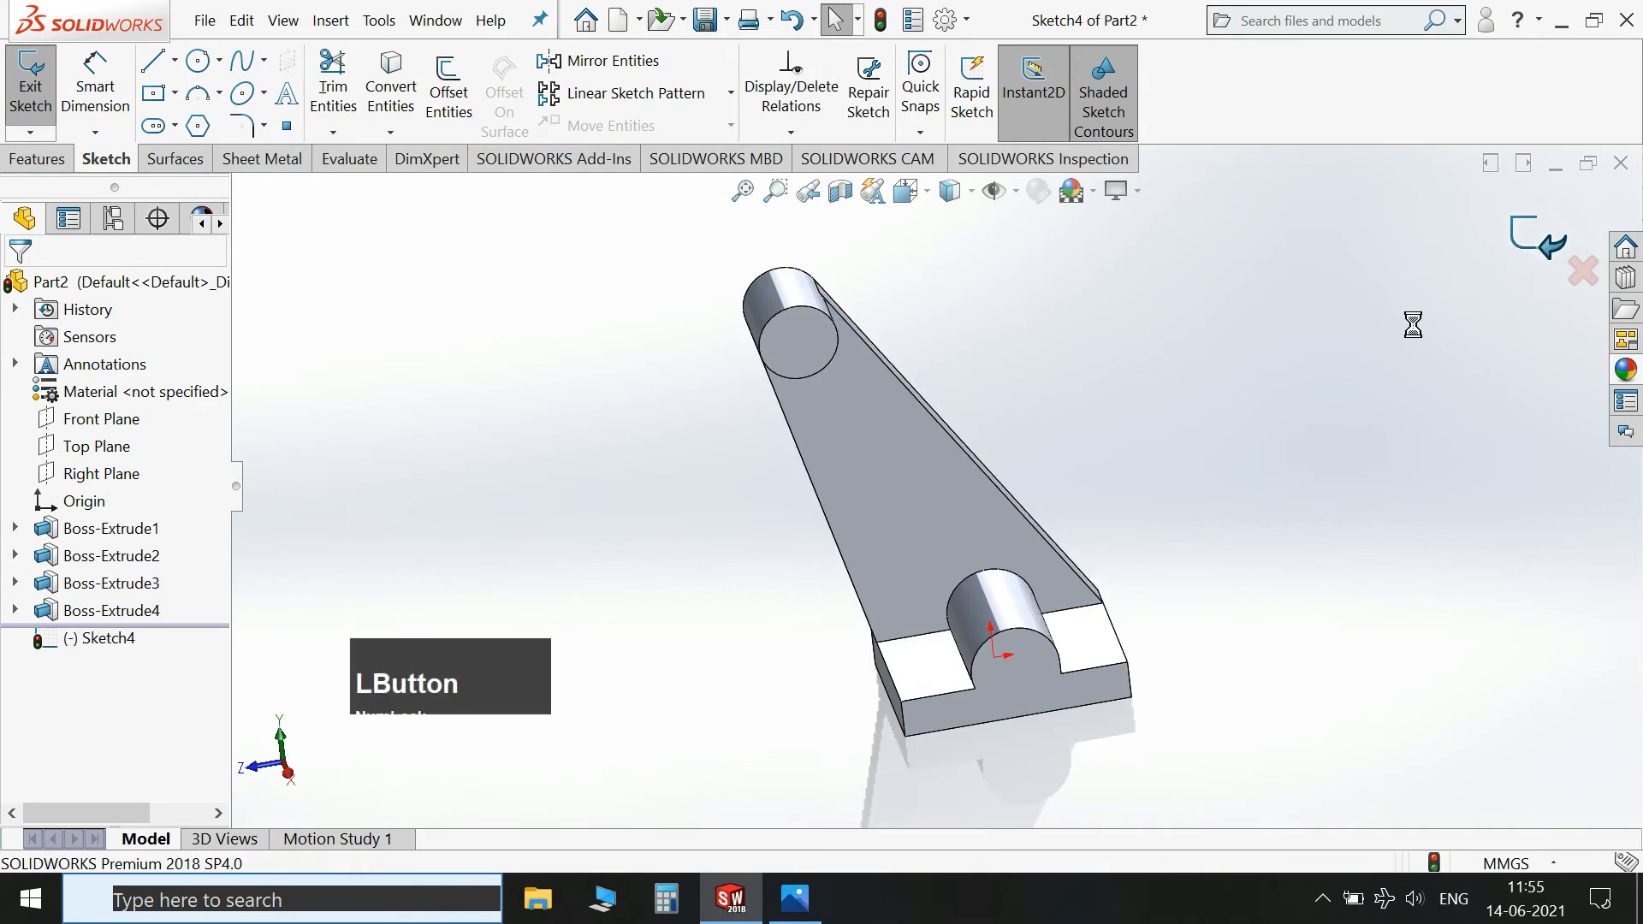
# Check the reference drawing and create a reference plane offset 84 mm inward from the block's end face.
pyautogui.moveTo(1192, 487)
pyautogui.mouseDown(button='middle')
pyautogui.moveTo(1318, 463)
pyautogui.moveTo(1305, 443)
pyautogui.mouseUp(button='middle')
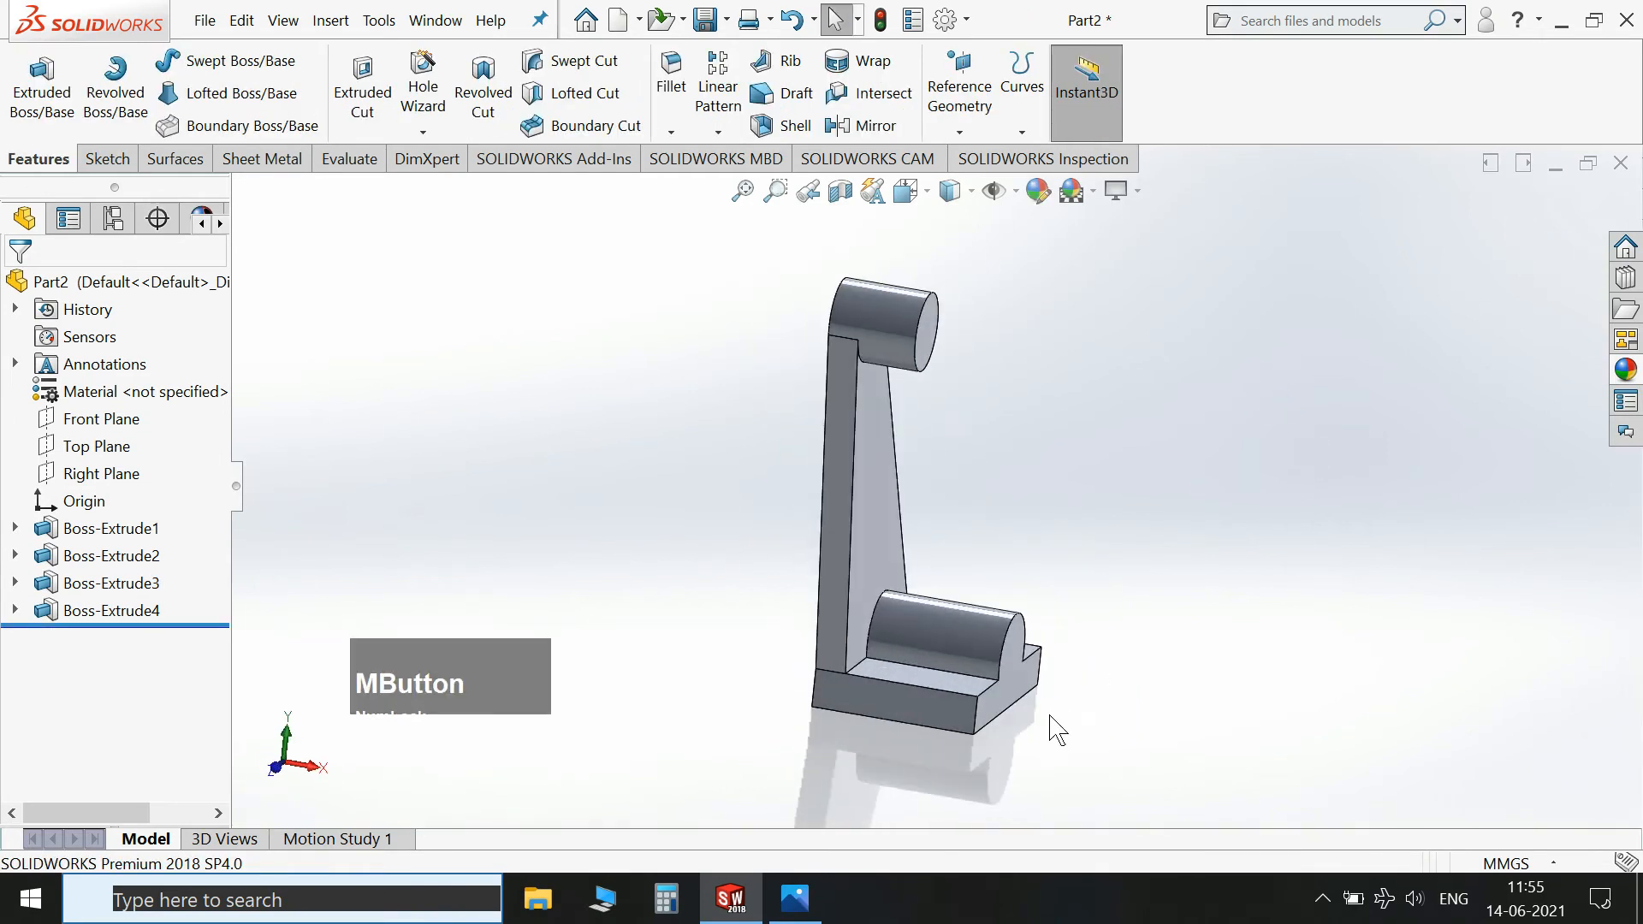
pyautogui.moveTo(1255, 528); pyautogui.dragTo(1040, 395, button='middle')
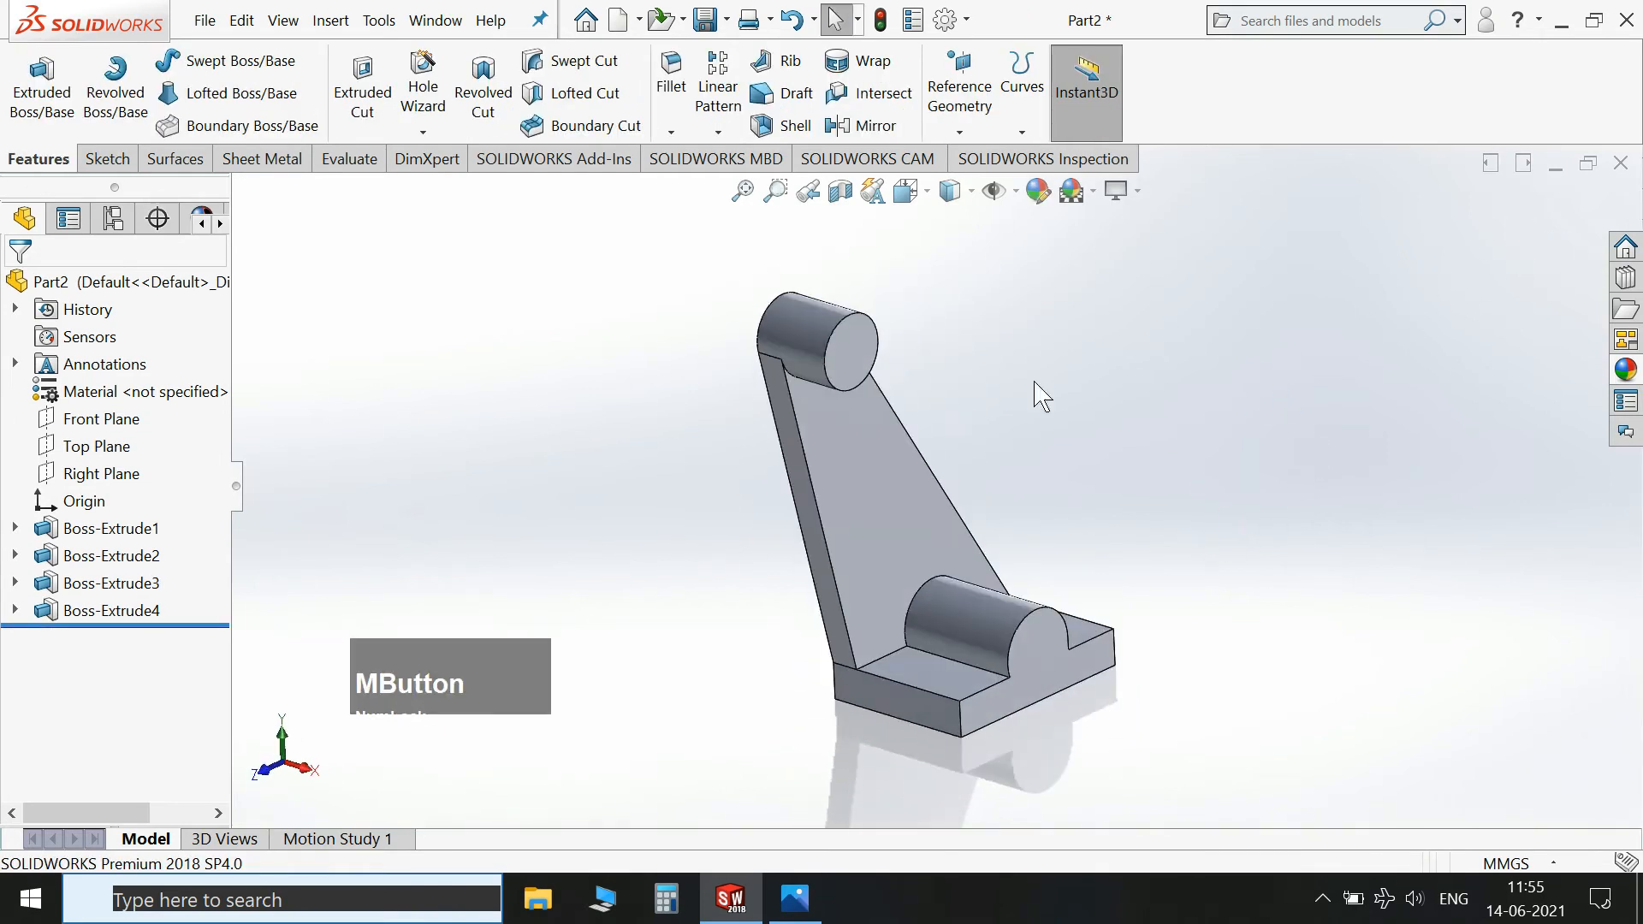
pyautogui.click(959, 90)
pyautogui.click(984, 162)
pyautogui.click(800, 901)
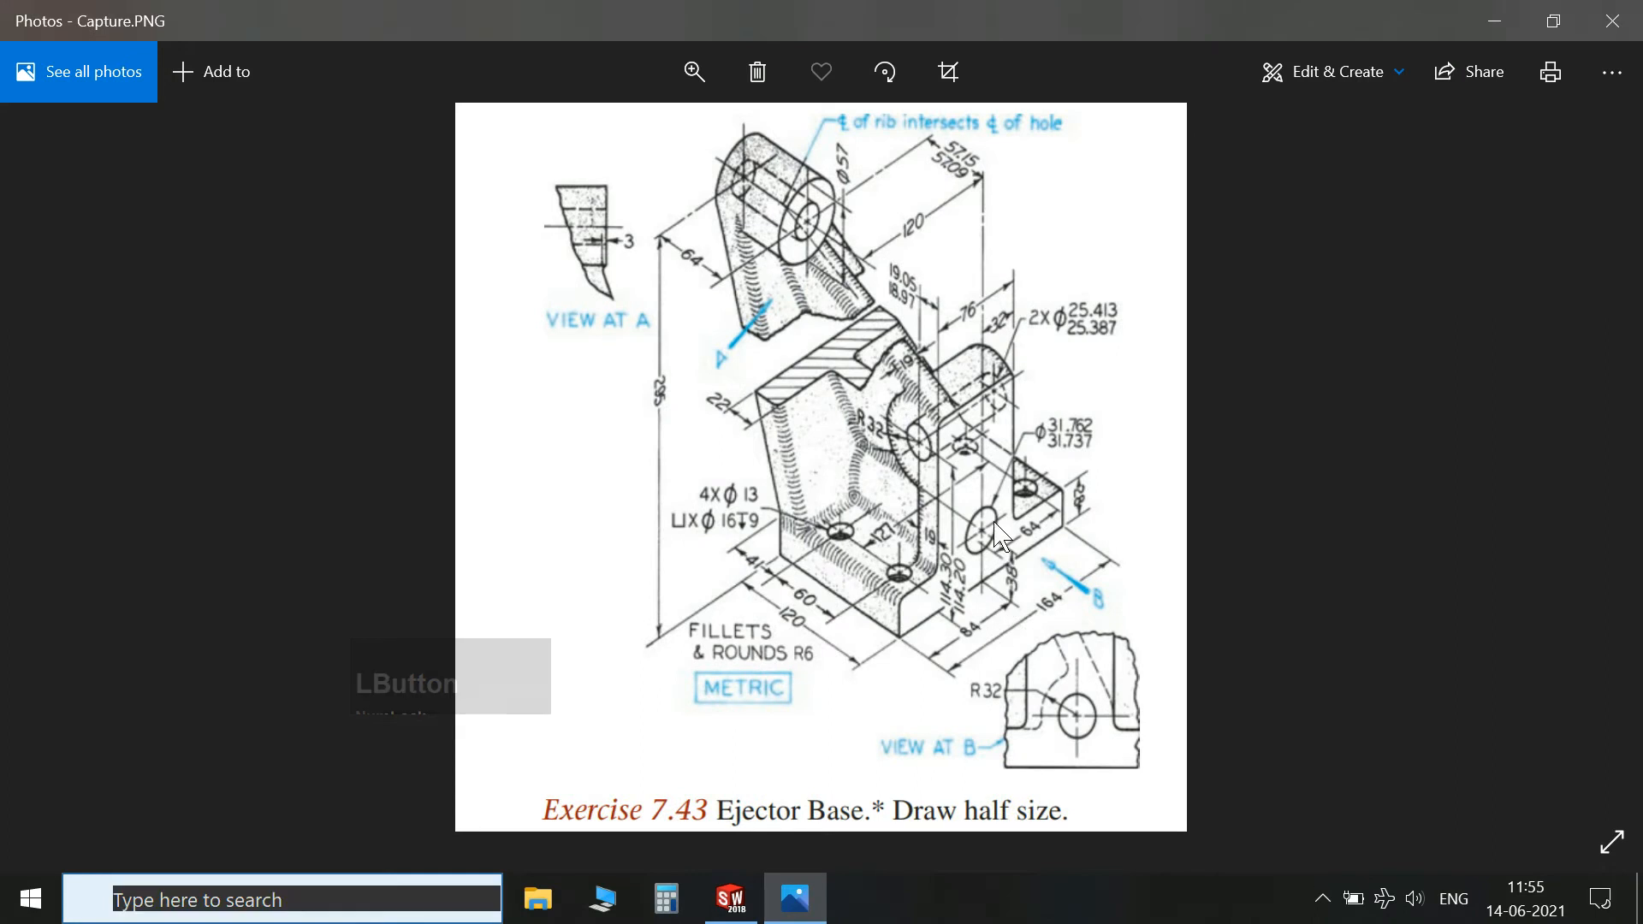
pyautogui.click(735, 900)
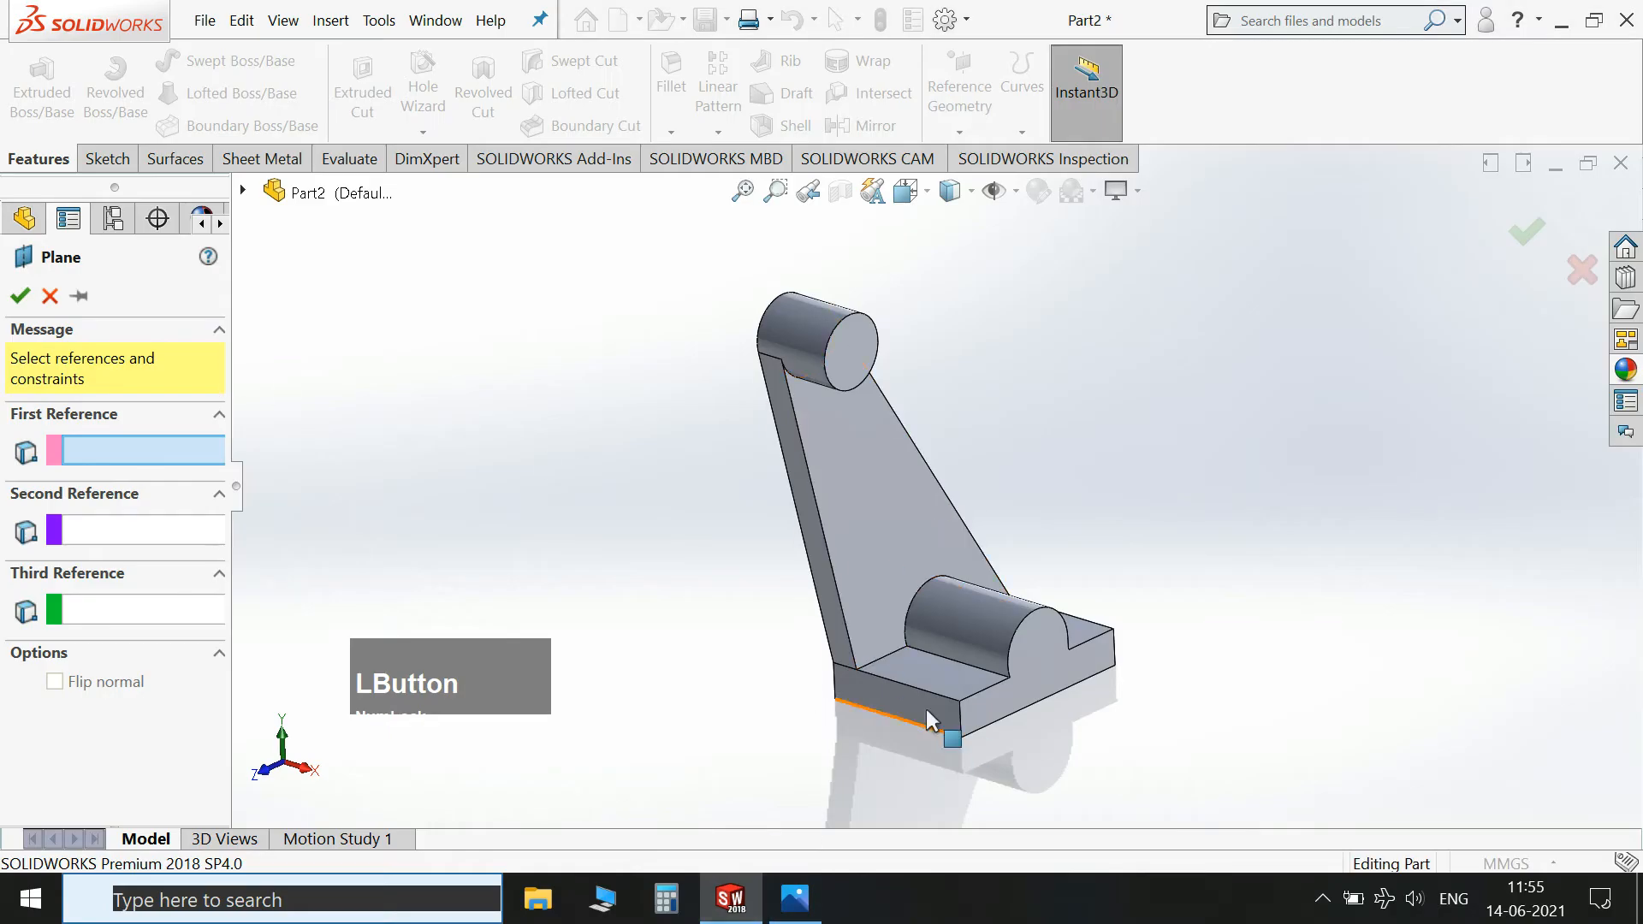
pyautogui.click(925, 714)
pyautogui.write('84')
pyautogui.press('Return')
pyautogui.click(79, 648)
pyautogui.click(20, 295)
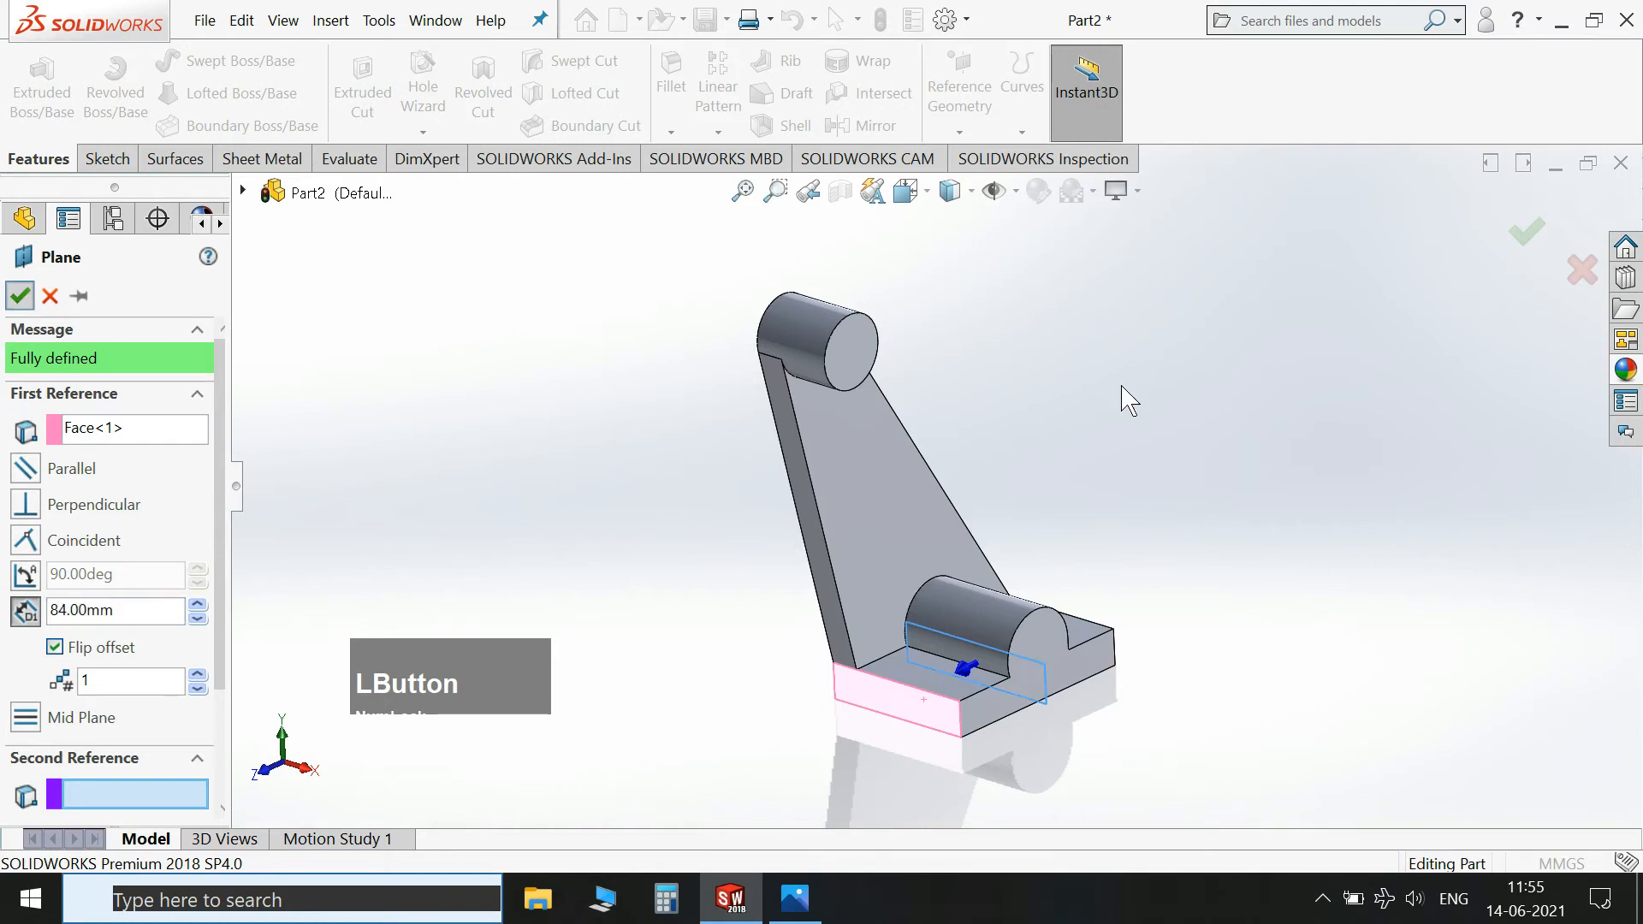
# Start a sketch on the offset plane, viewed face-on, and draw a circle about 66 mm in diameter above the lower boss.
pyautogui.click(1049, 679)
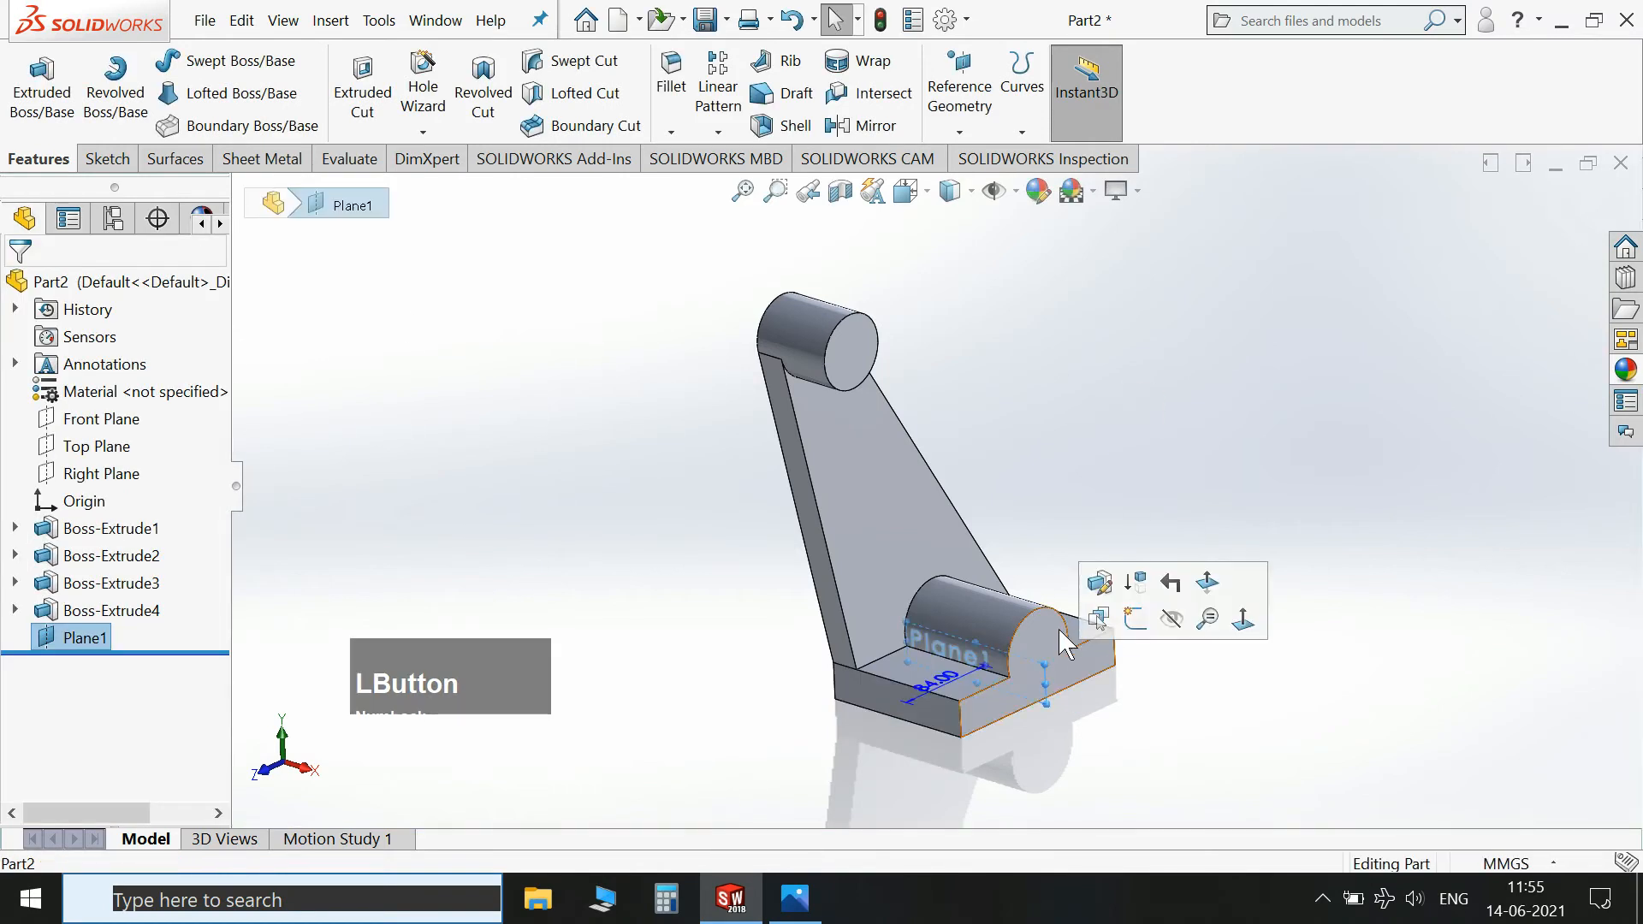
pyautogui.click(1143, 627)
pyautogui.press('space')
pyautogui.click(1436, 561)
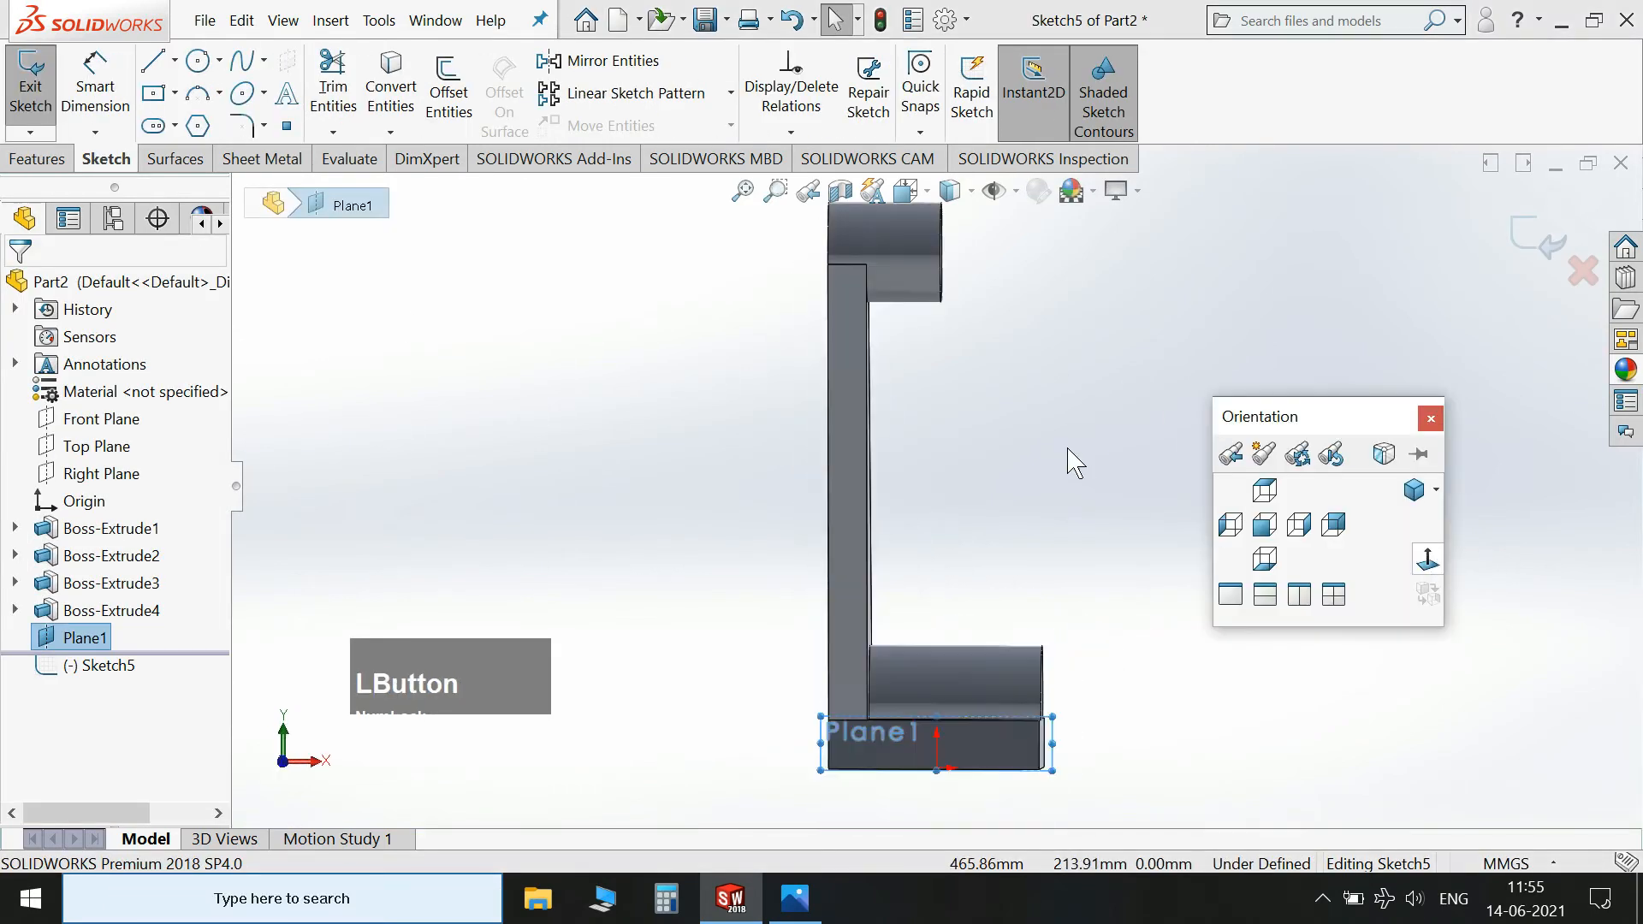
pyautogui.click(201, 63)
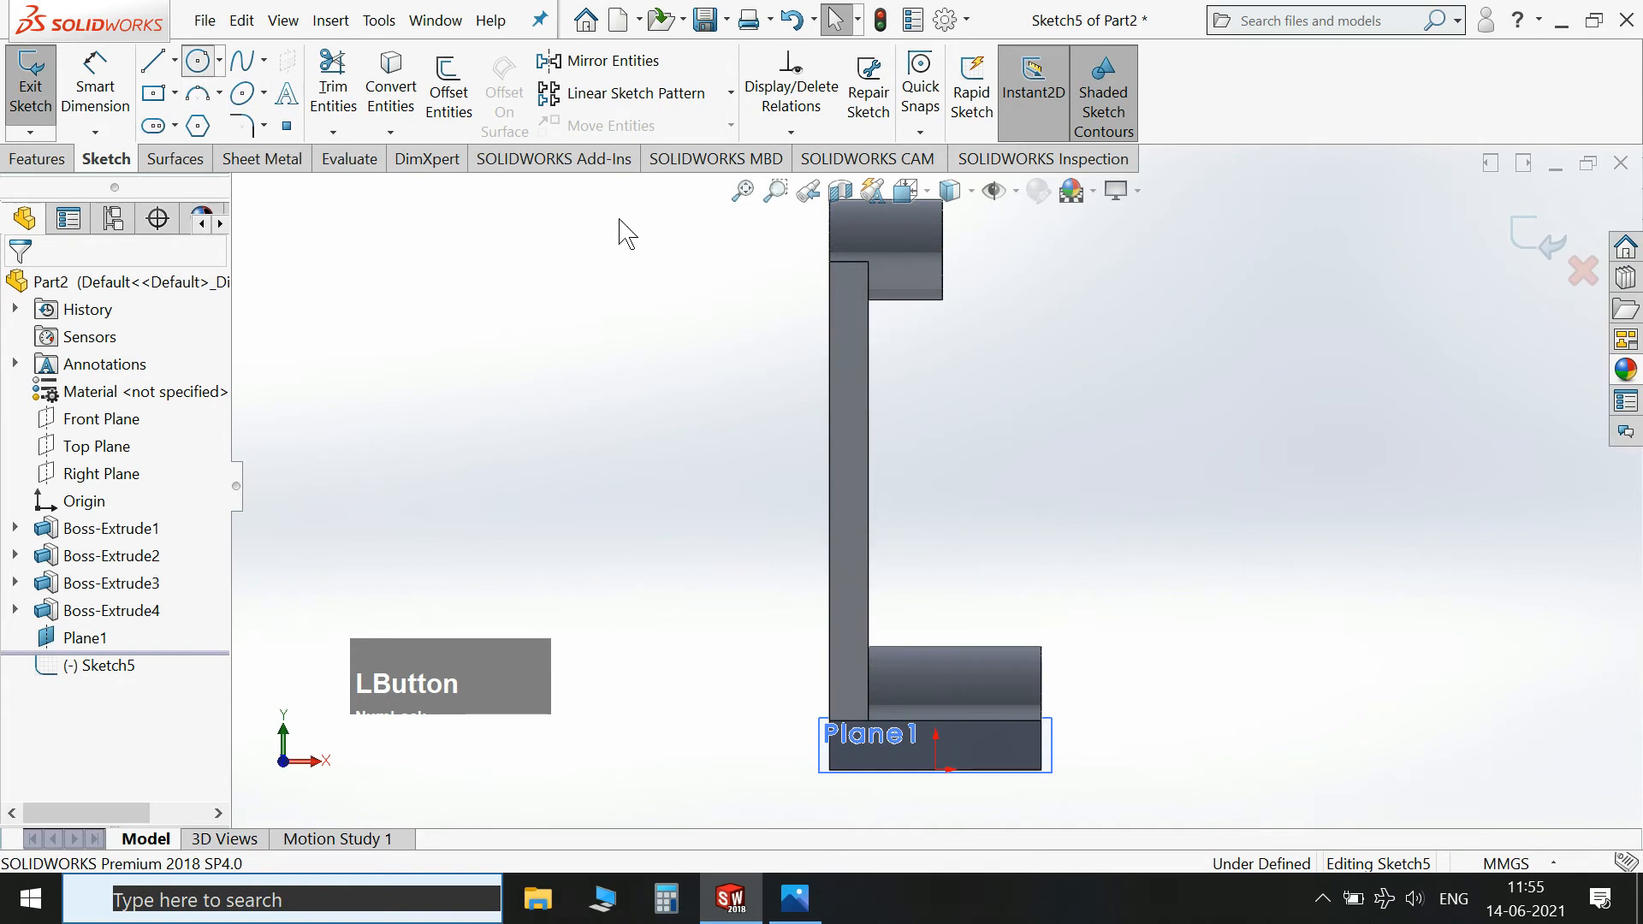
pyautogui.click(1004, 557)
pyautogui.click(1041, 603)
# Check the reference drawing and set the sketched circle's diameter to 32*2 mm.
pyautogui.click(95, 85)
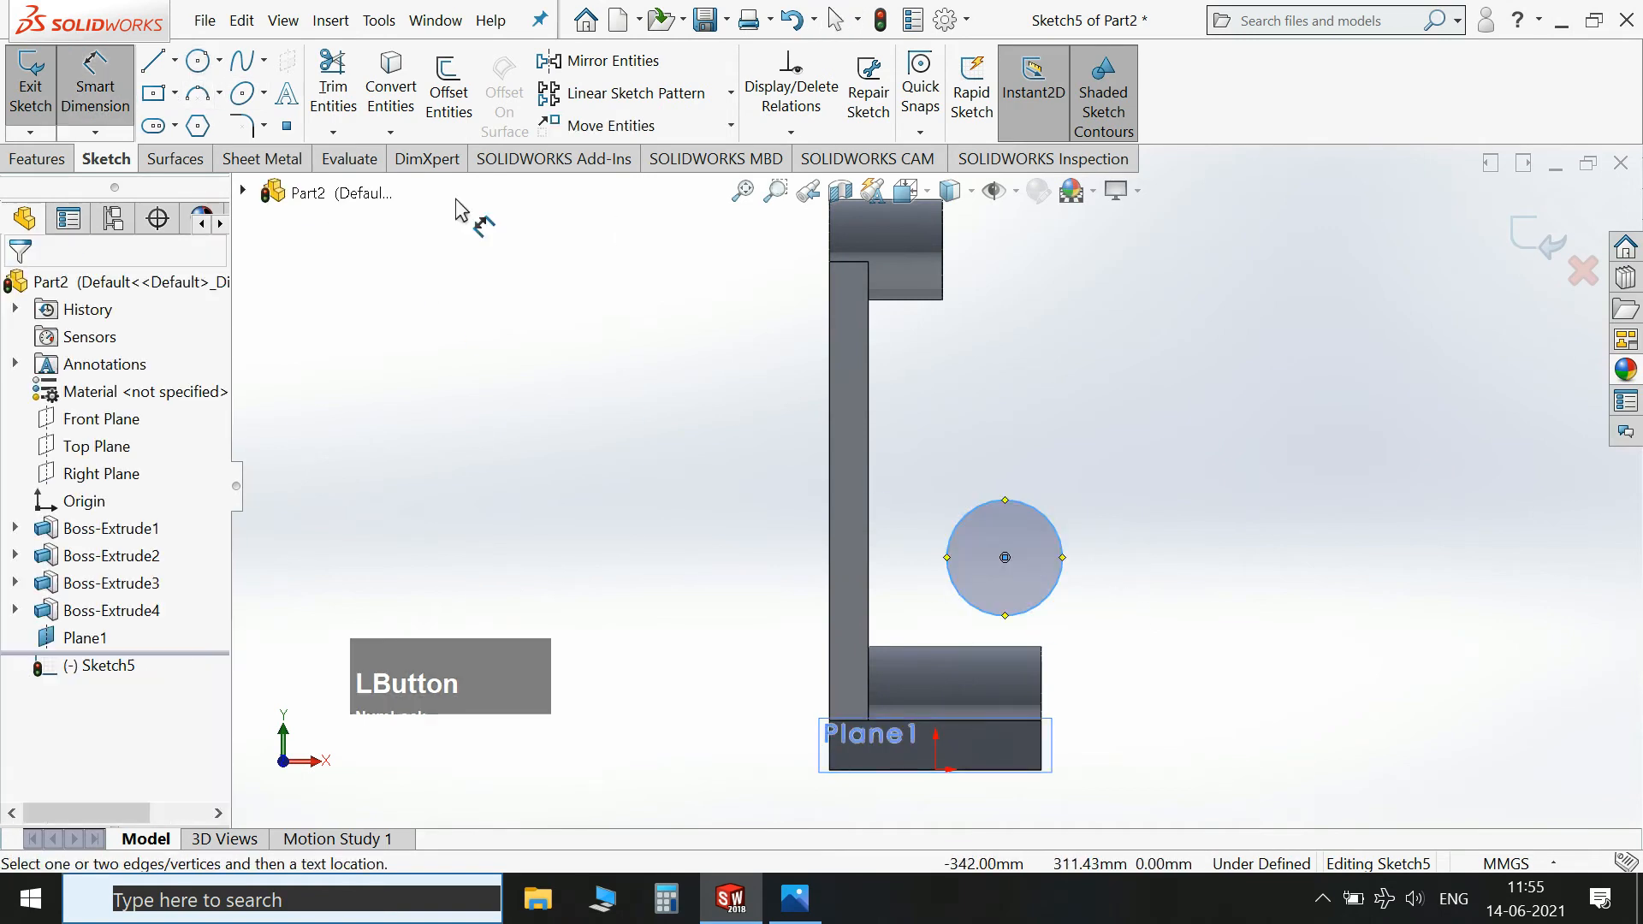
pyautogui.click(1041, 505)
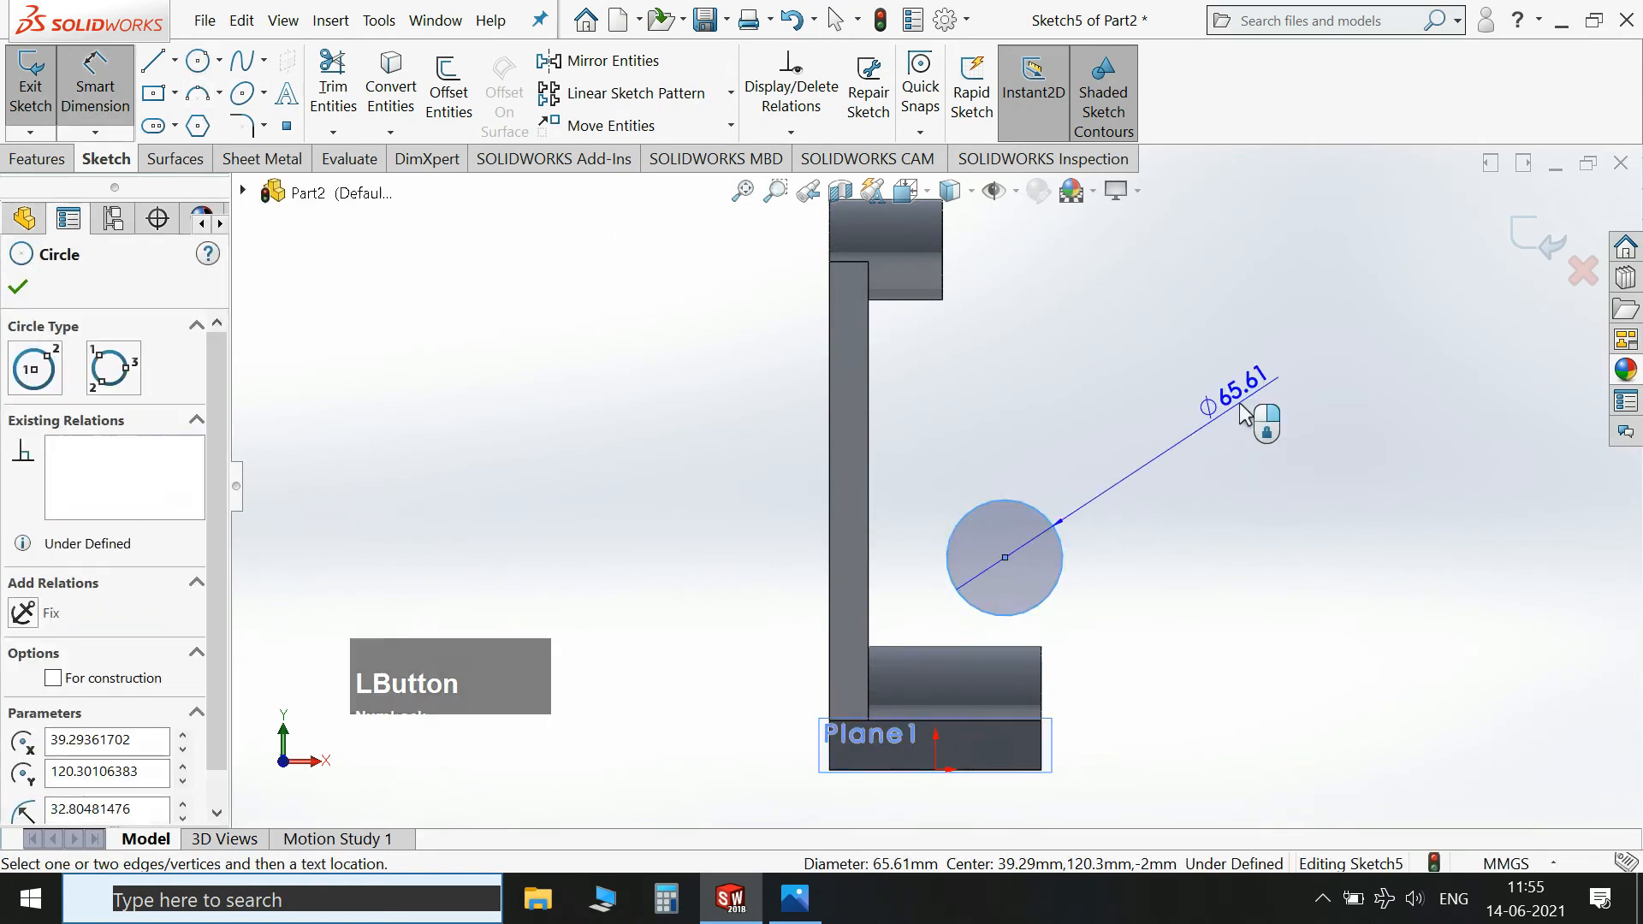
pyautogui.click(1215, 385)
pyautogui.click(796, 900)
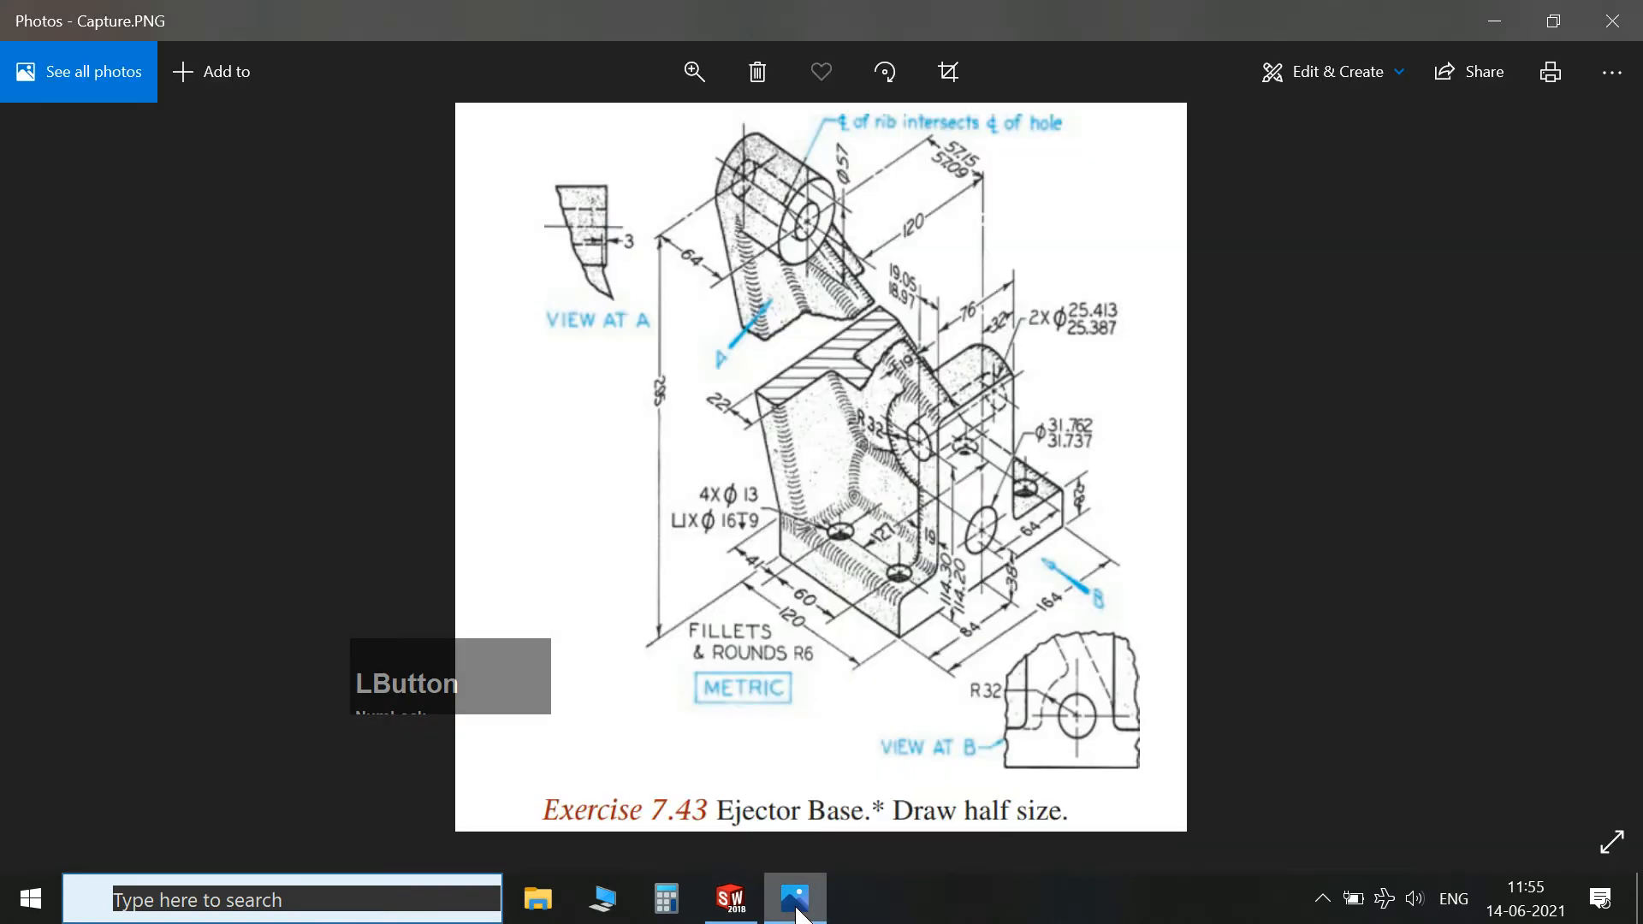
pyautogui.click(796, 900)
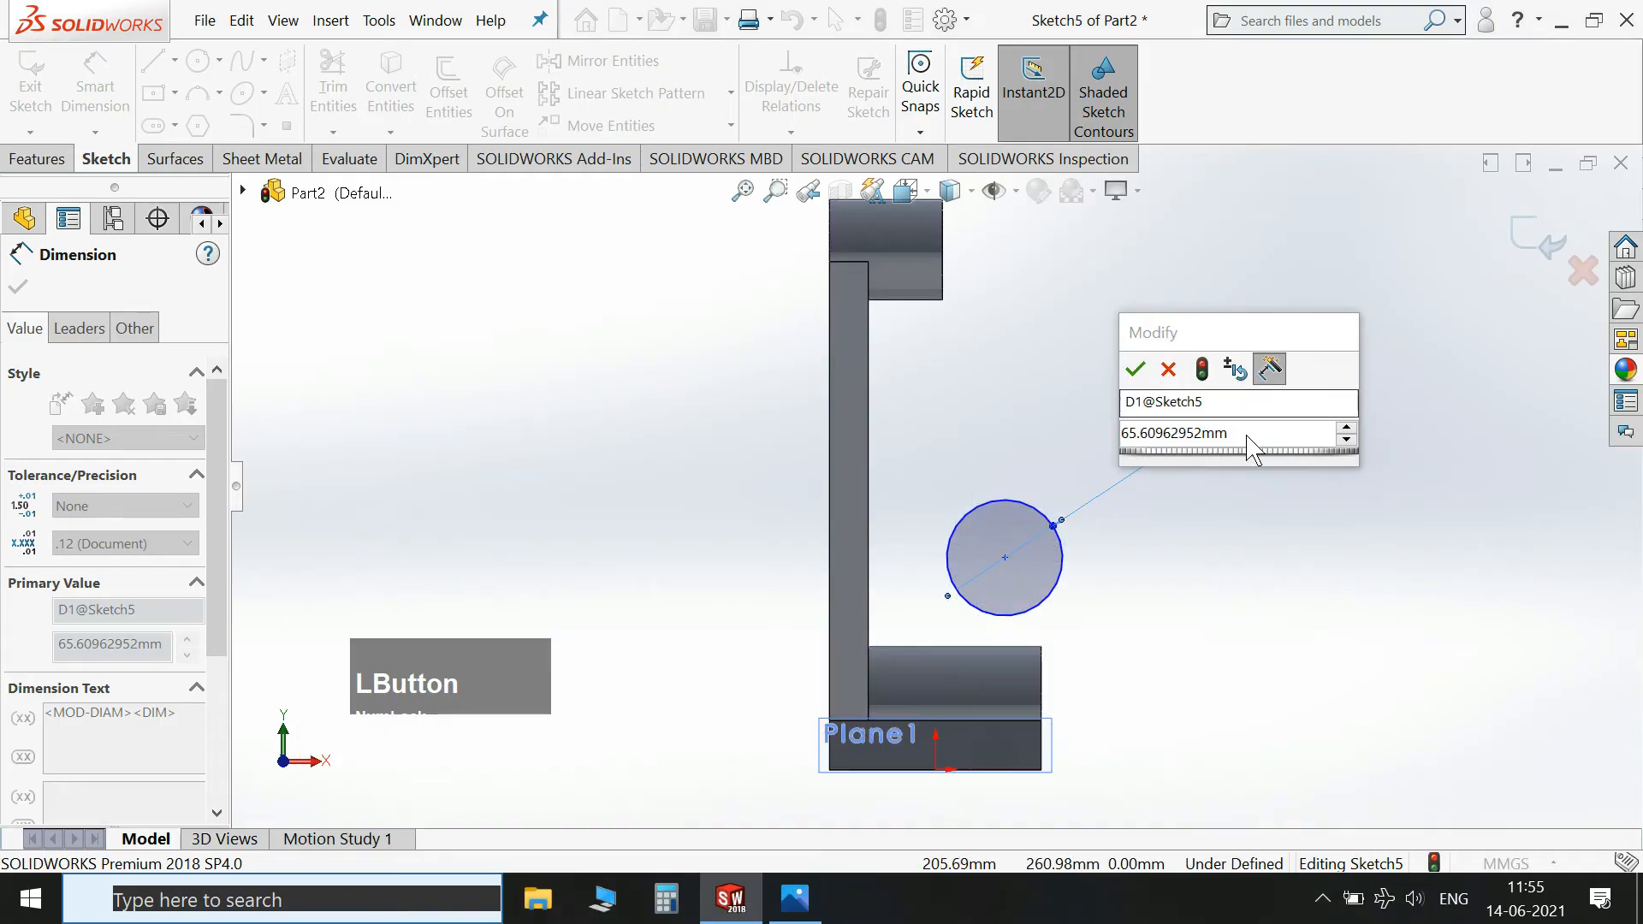
pyautogui.write('32*2')
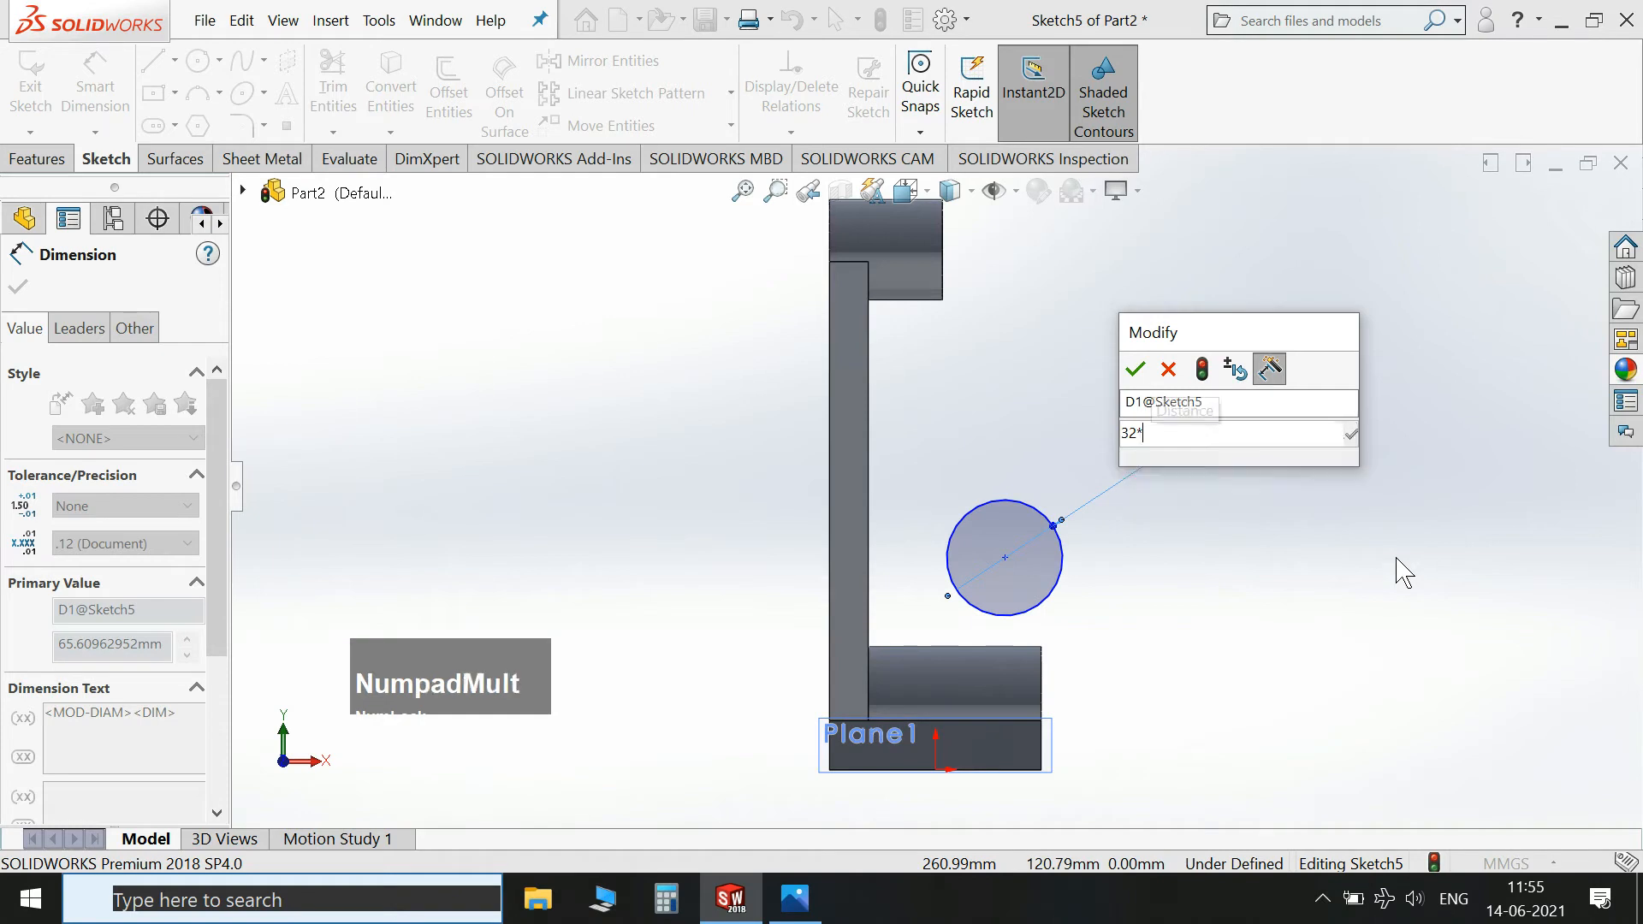
pyautogui.press('Return')
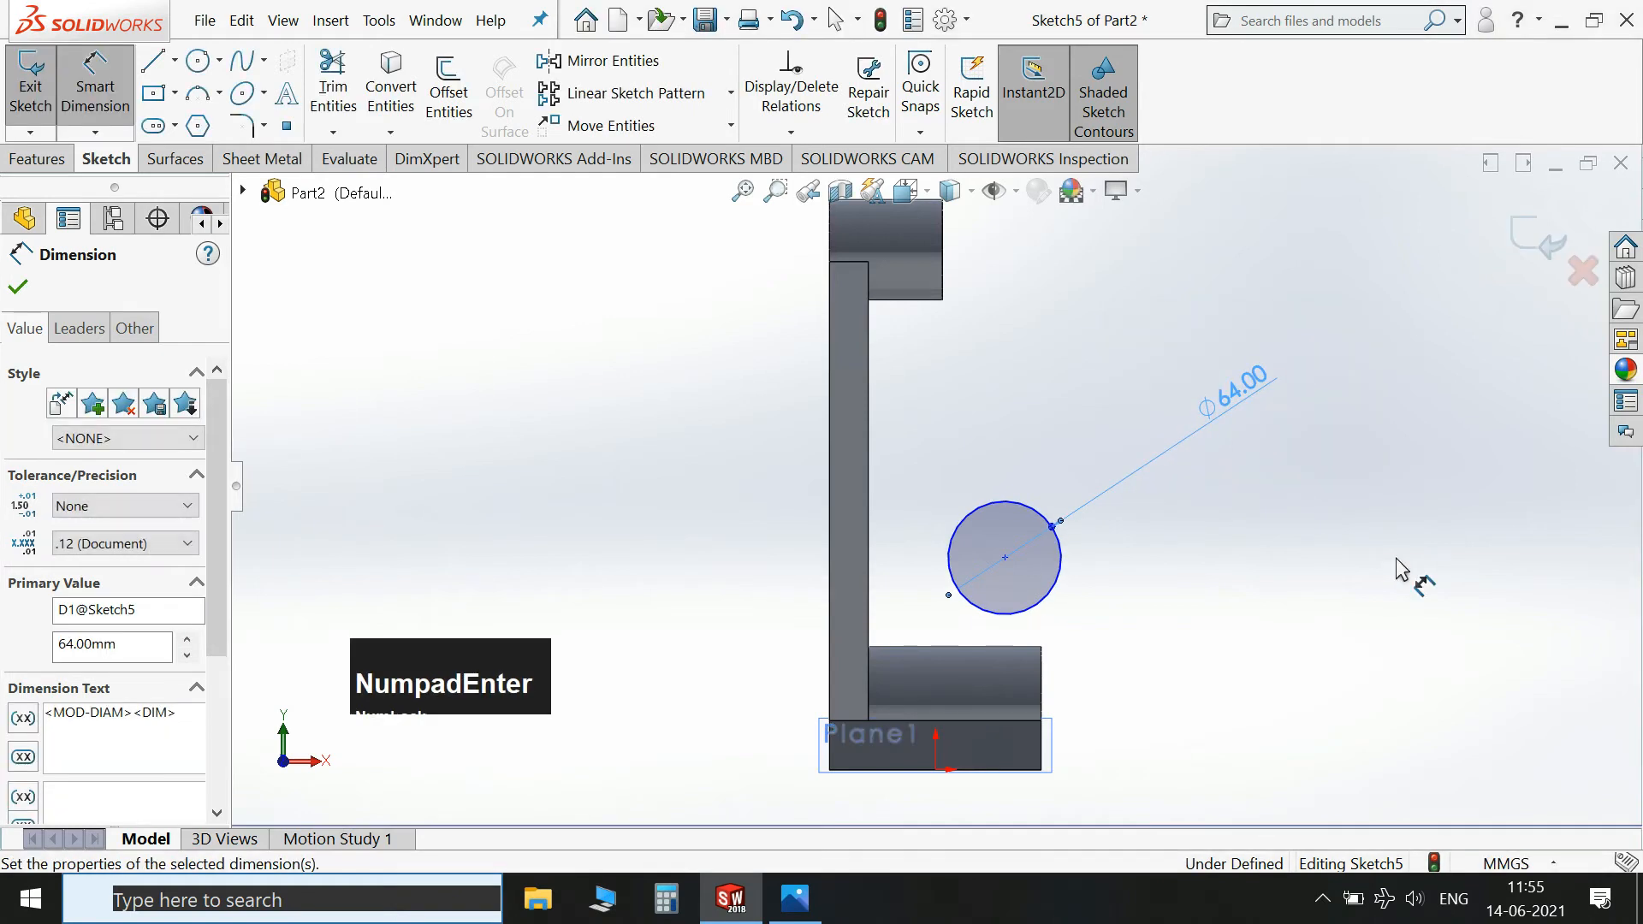
# Check the reference drawing and dimension the circle's centre horizontally from the lower boss's outer edge as (19.05+18.97)/2 mm.
pyautogui.click(796, 898)
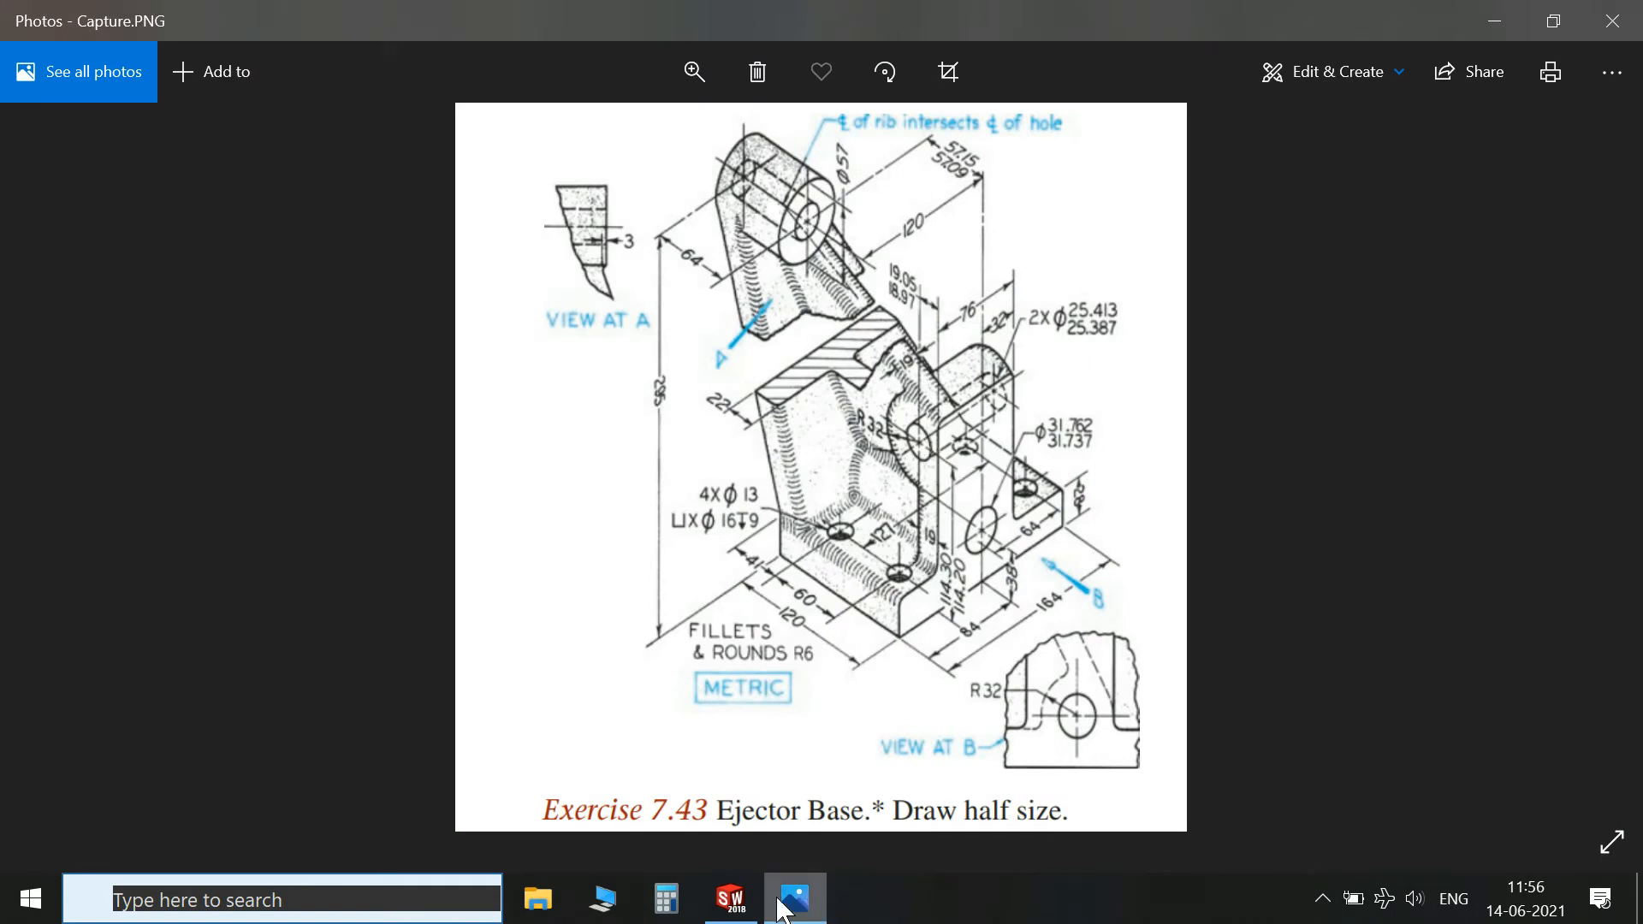
pyautogui.click(808, 906)
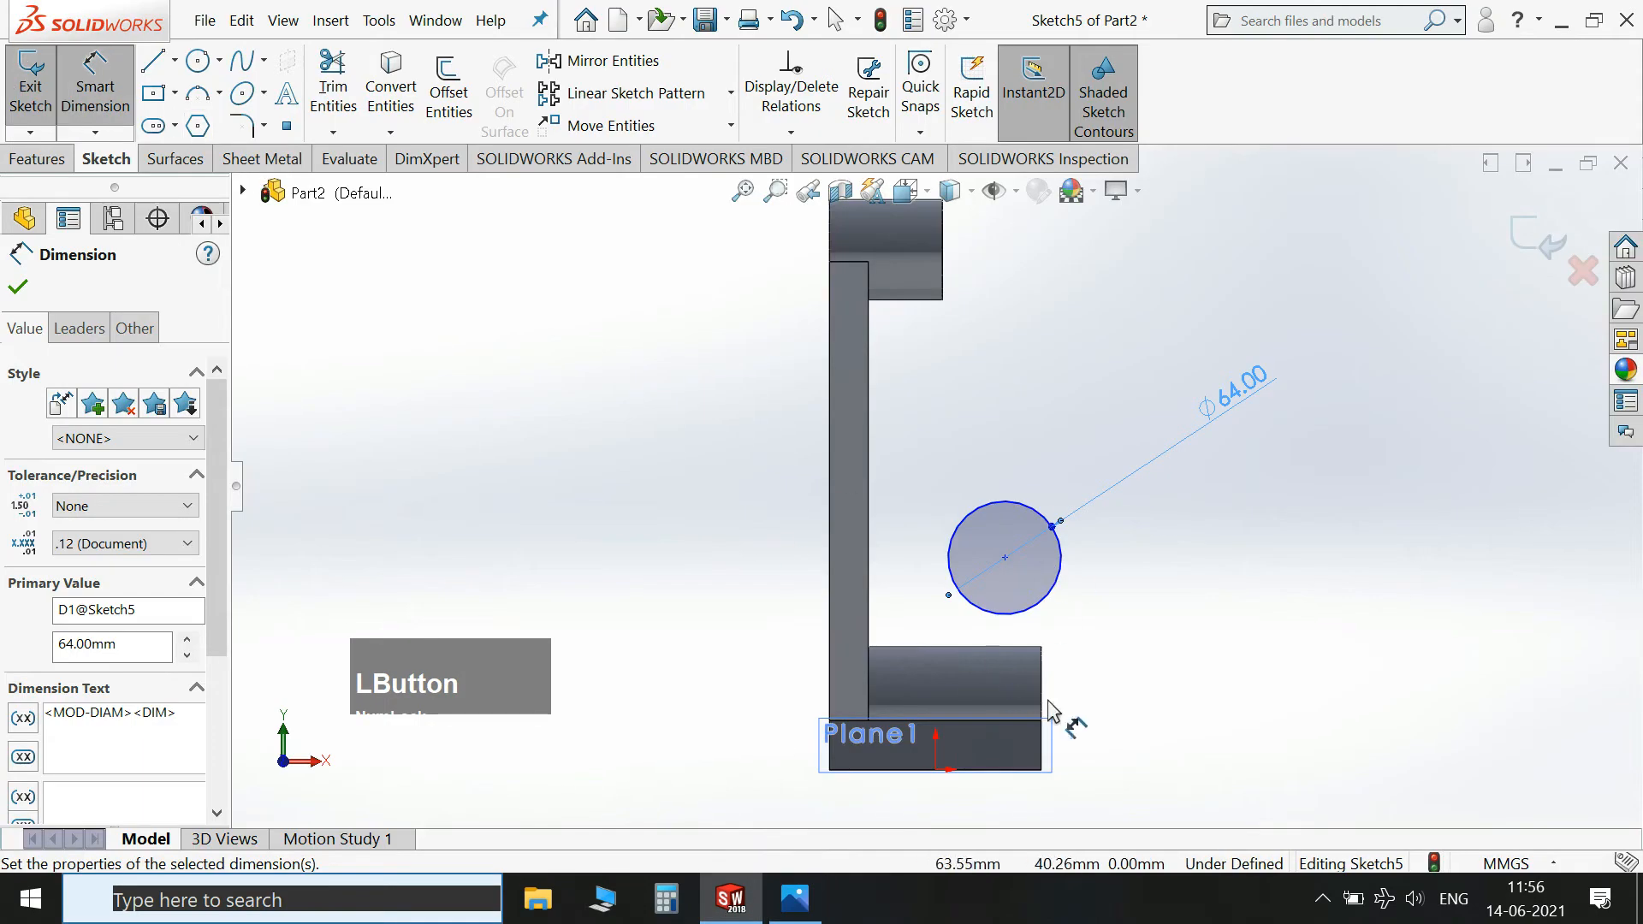
pyautogui.click(1043, 689)
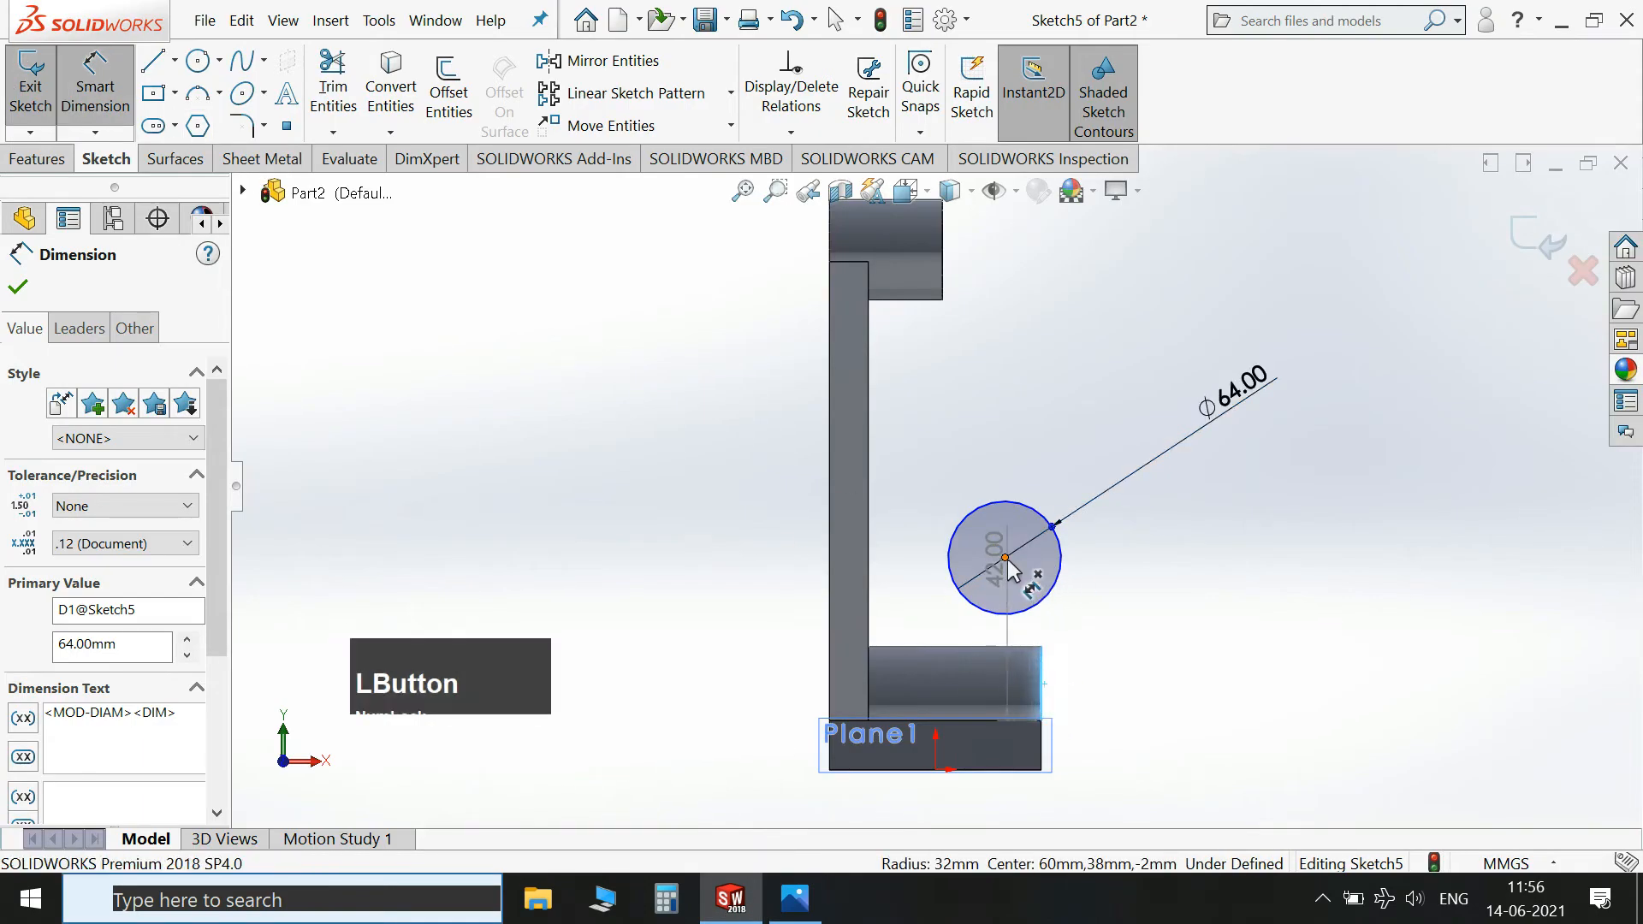
pyautogui.click(1005, 554)
pyautogui.click(1045, 419)
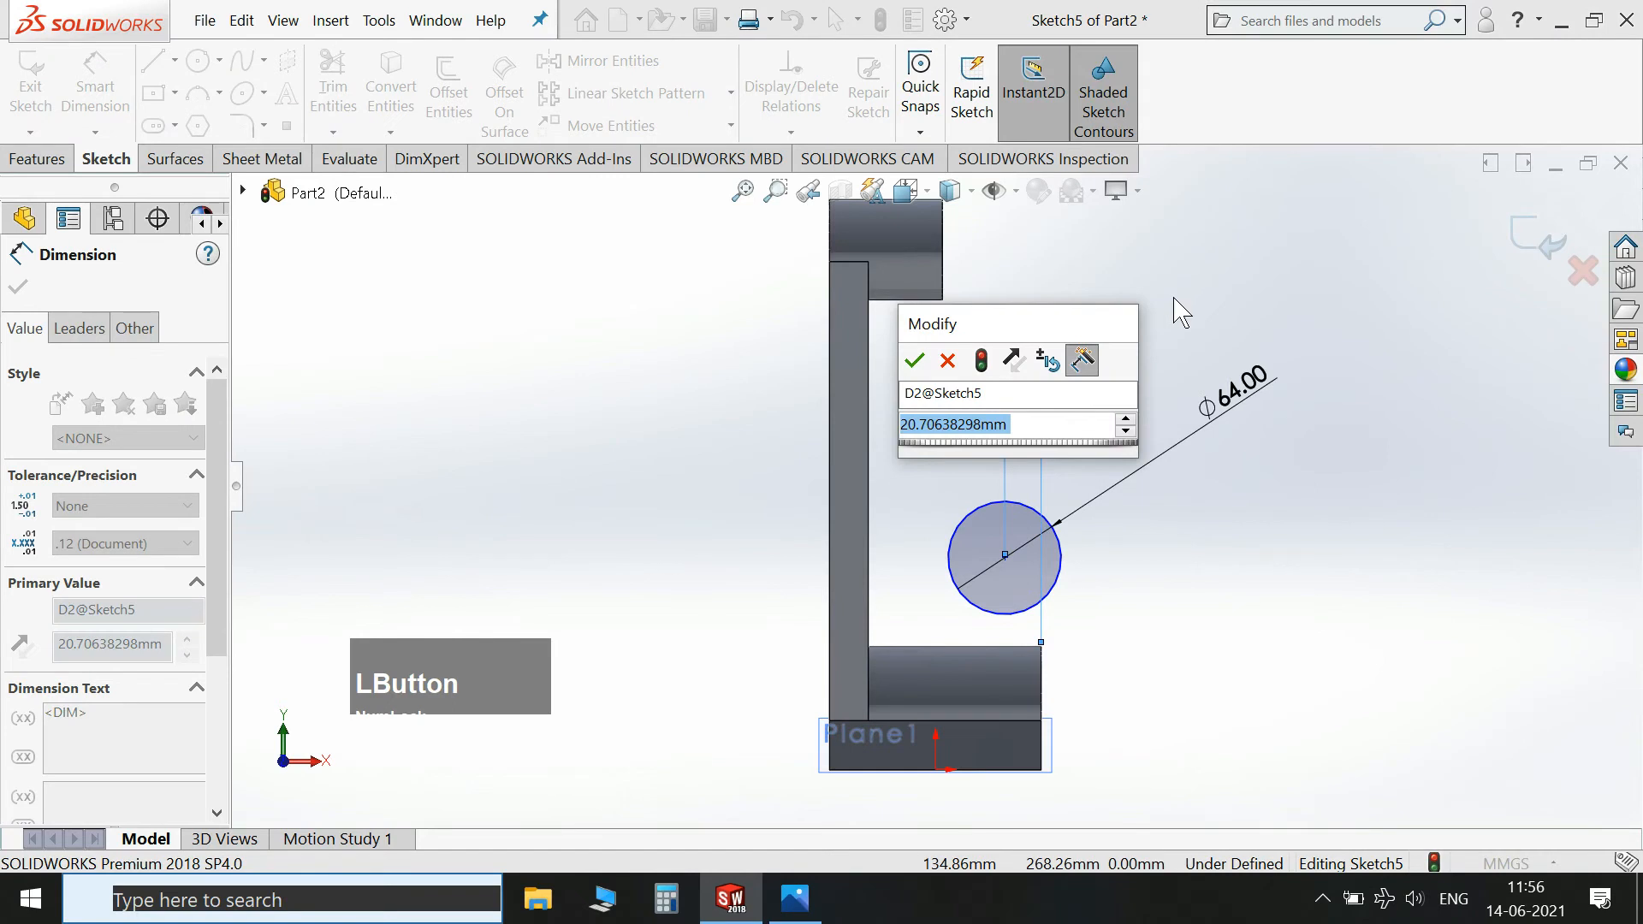
pyautogui.write('(19')
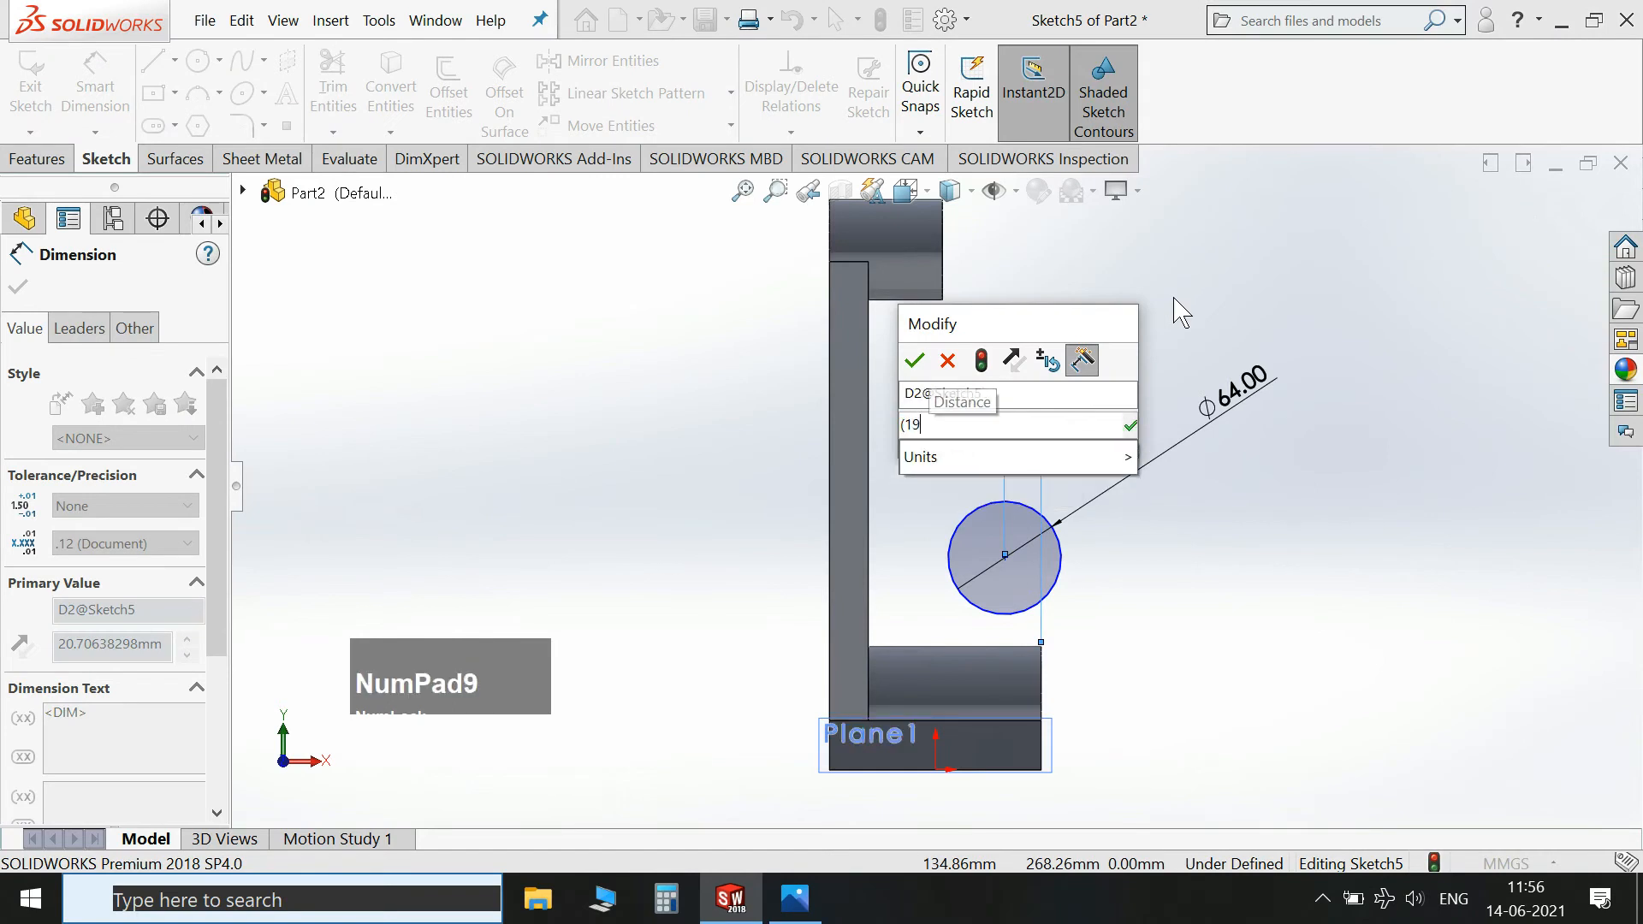
pyautogui.write('.05+18')
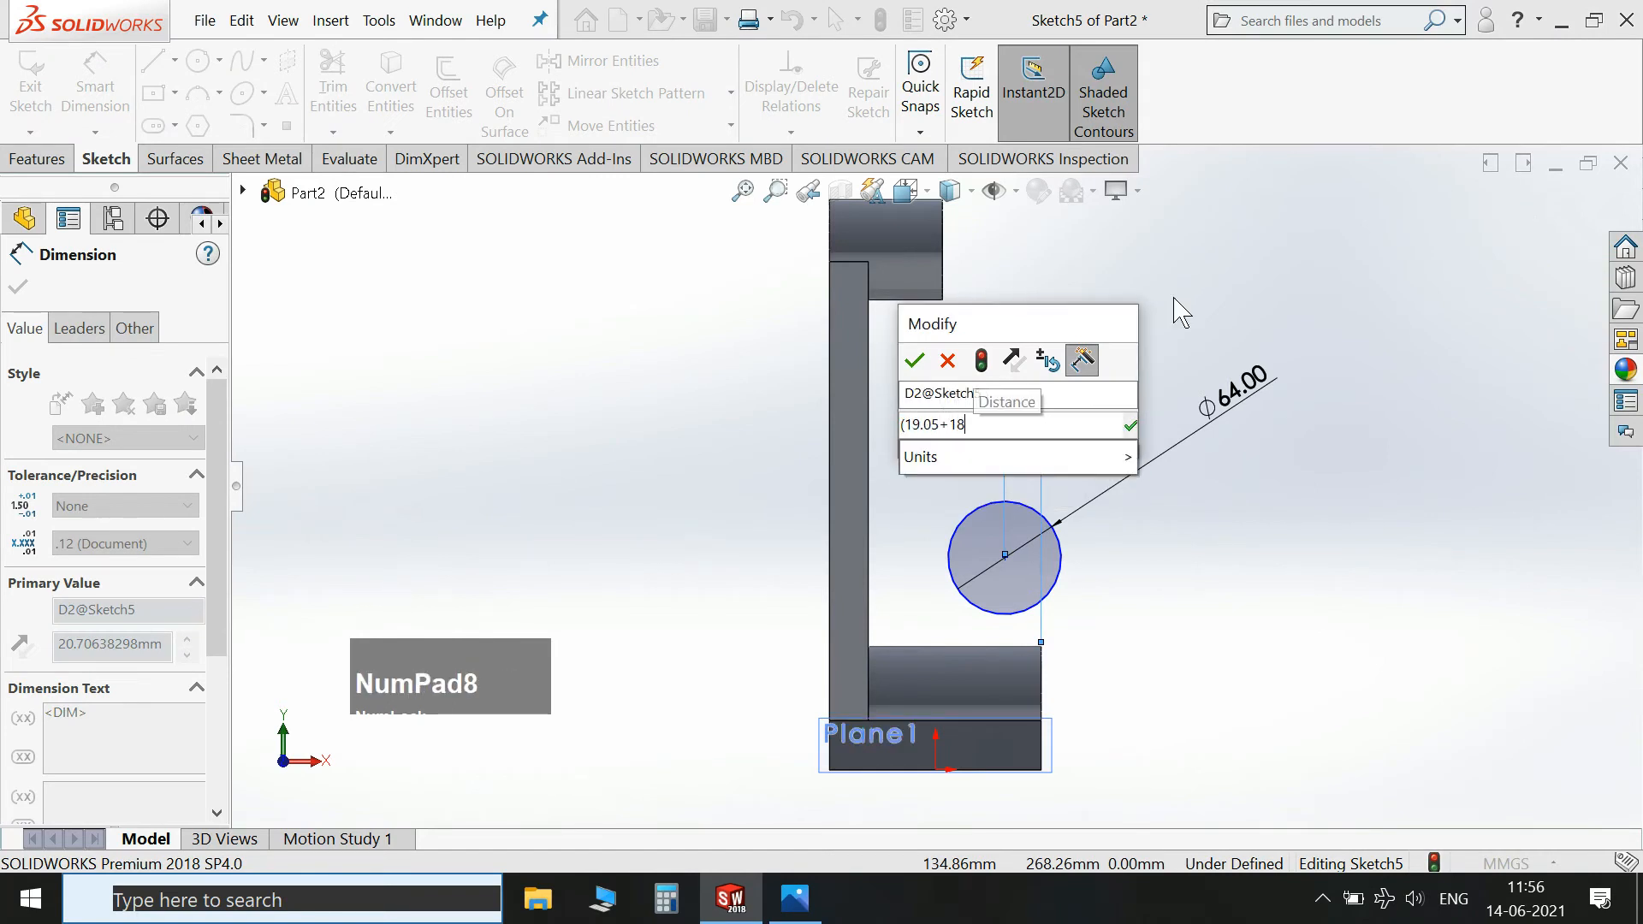
pyautogui.write('.97)')
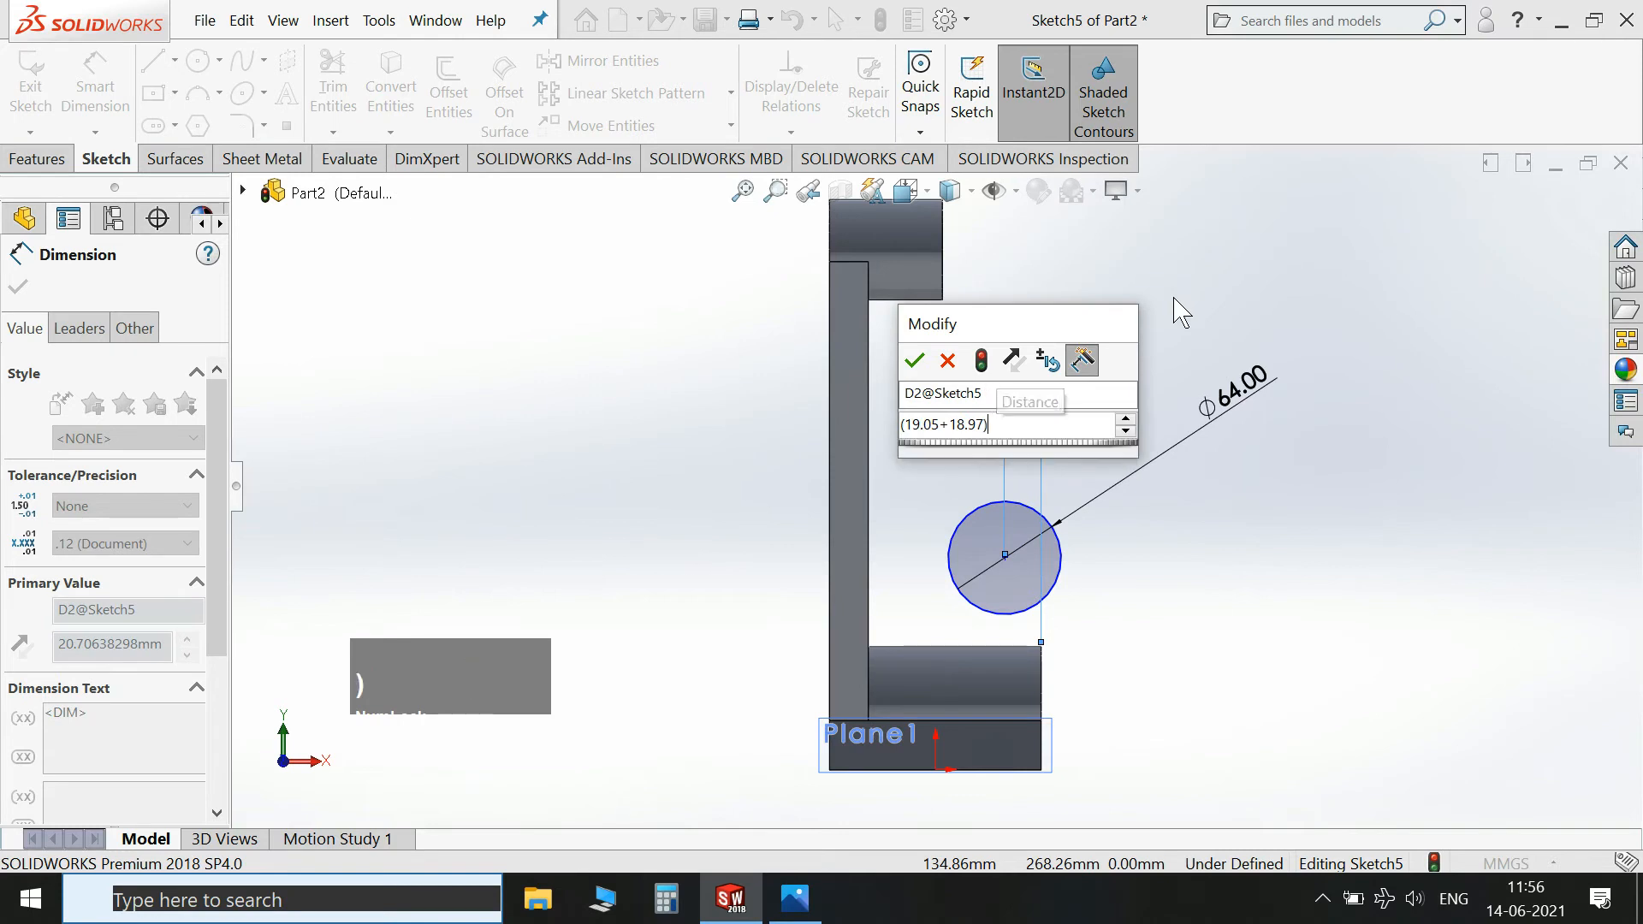
pyautogui.write('/2')
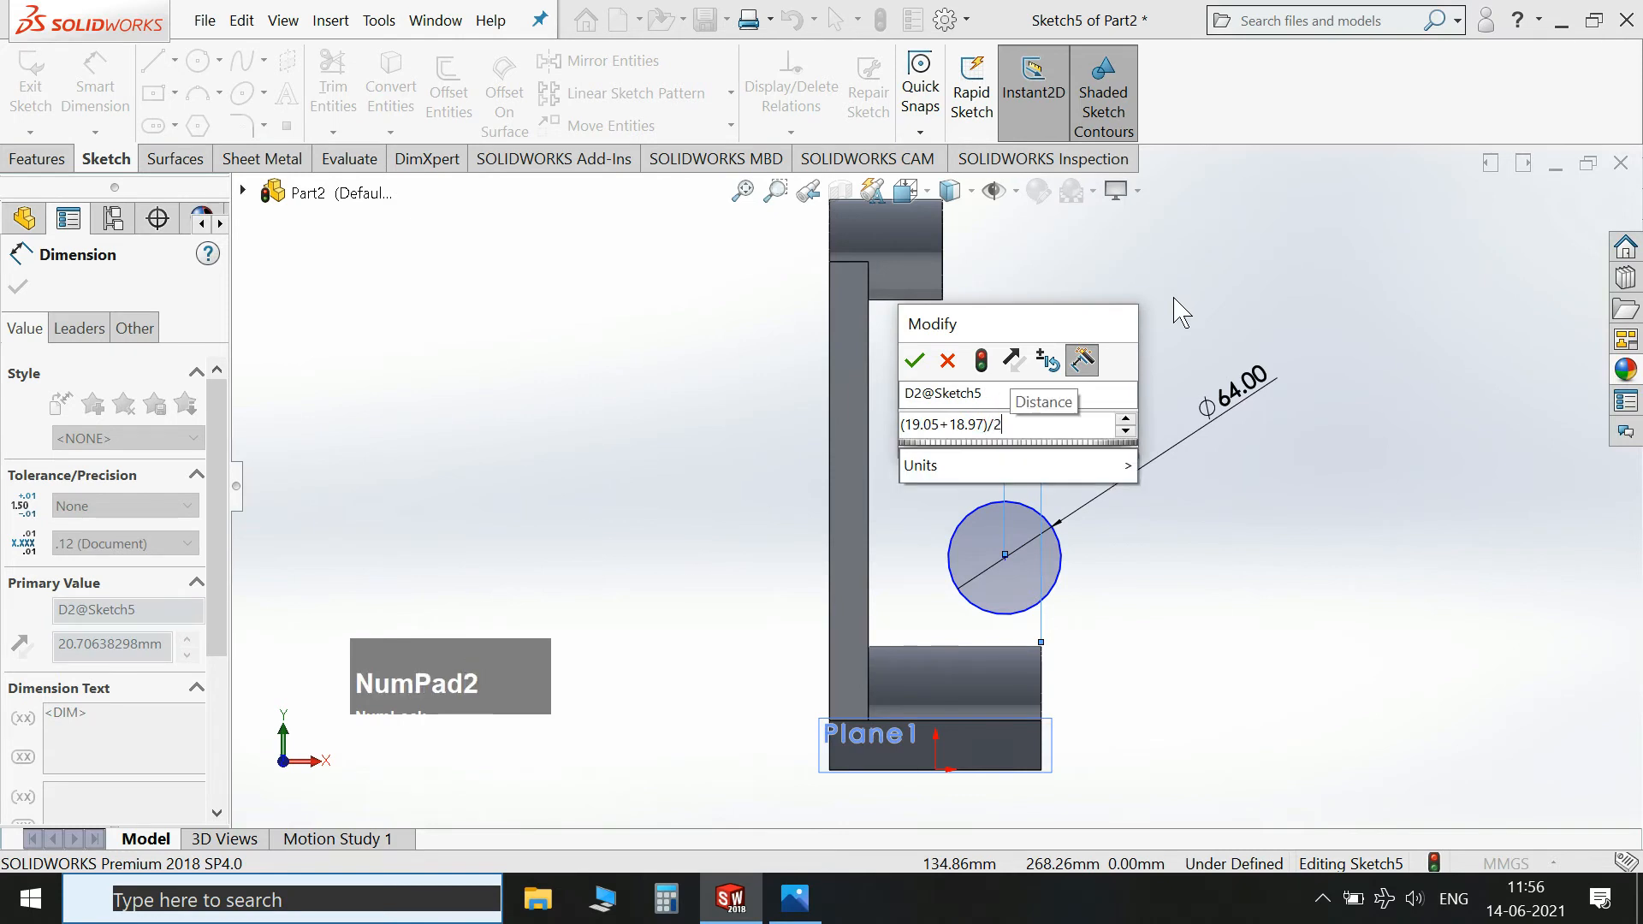
pyautogui.press('Return')
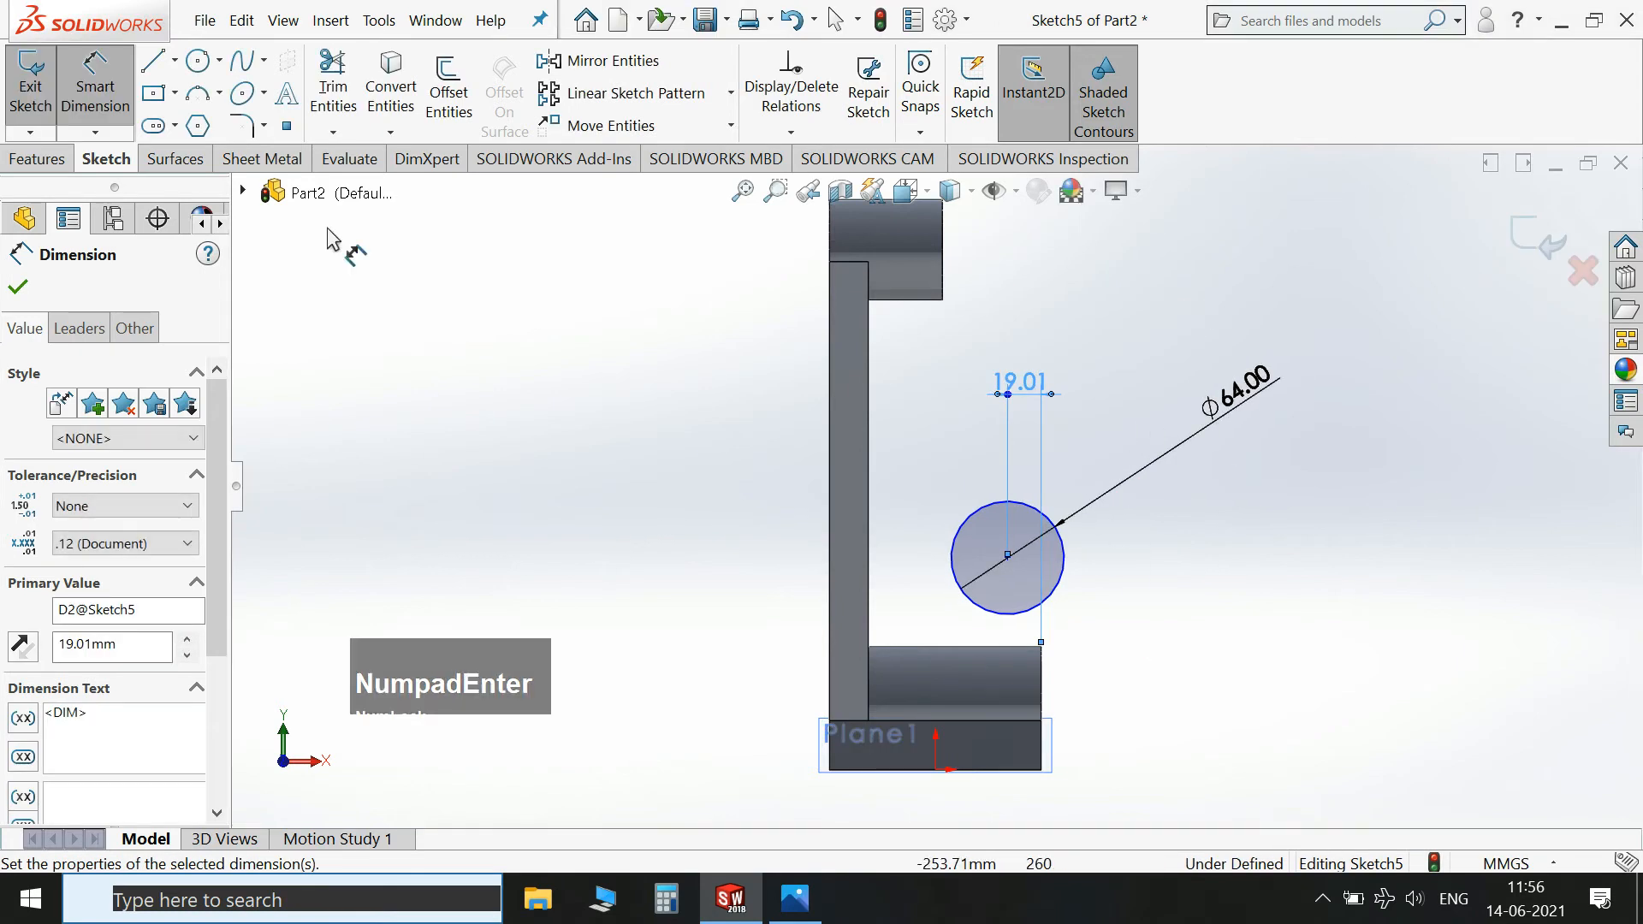
# Draw a vertical line about 78 mm long from the block's top into the circle and dimension it 19 mm from the block's outer side.
pyautogui.click(155, 62)
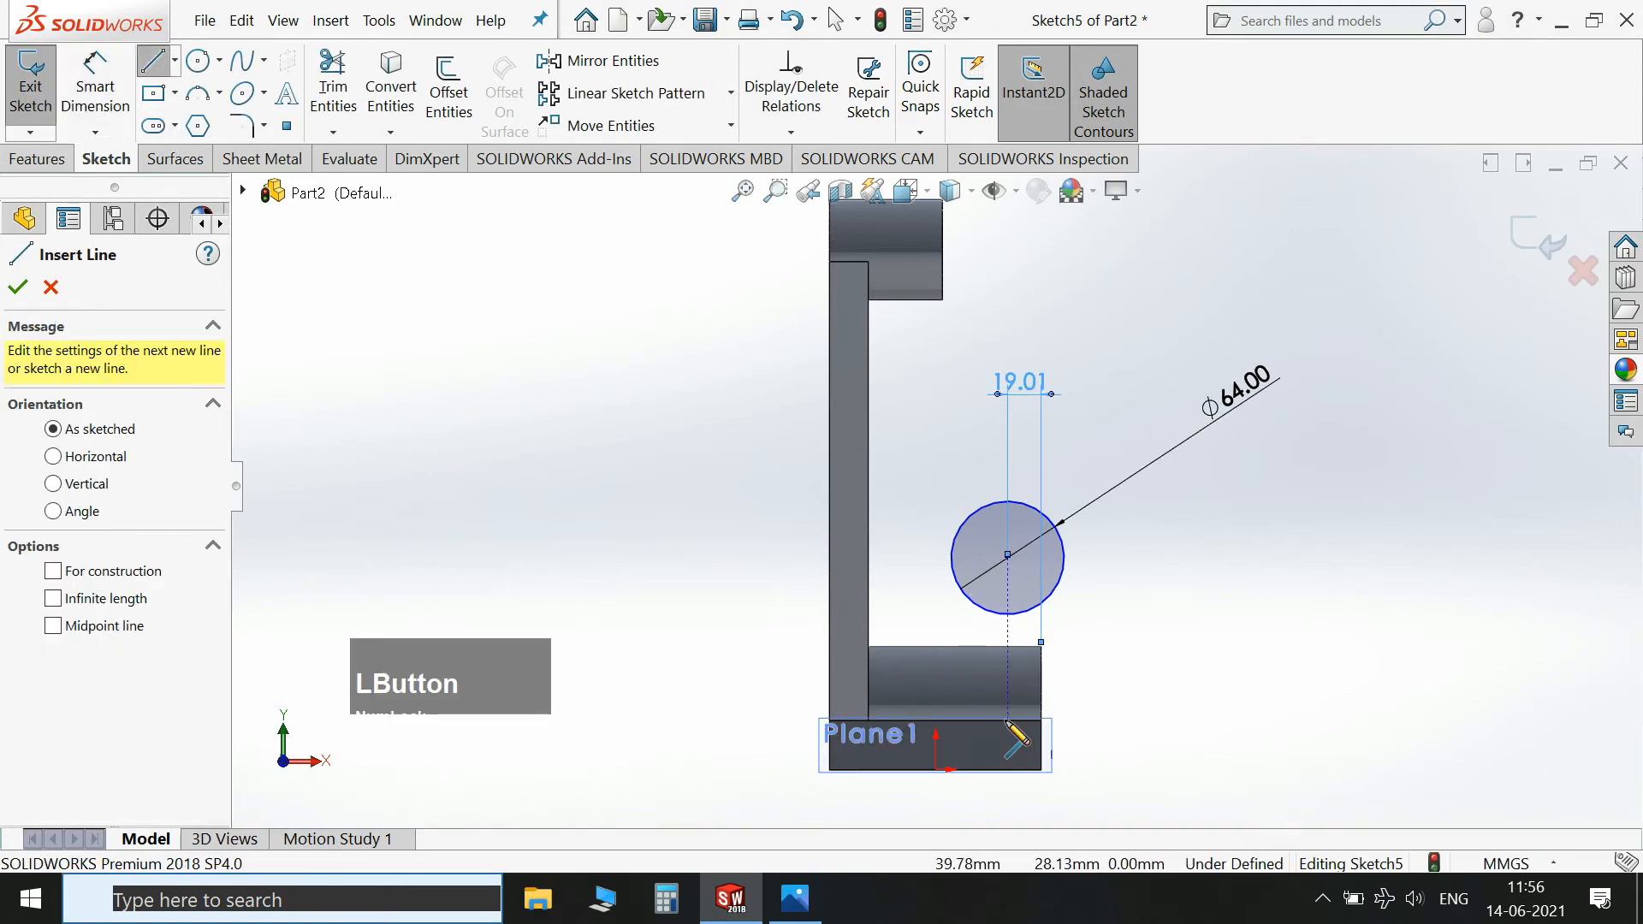
pyautogui.click(999, 582)
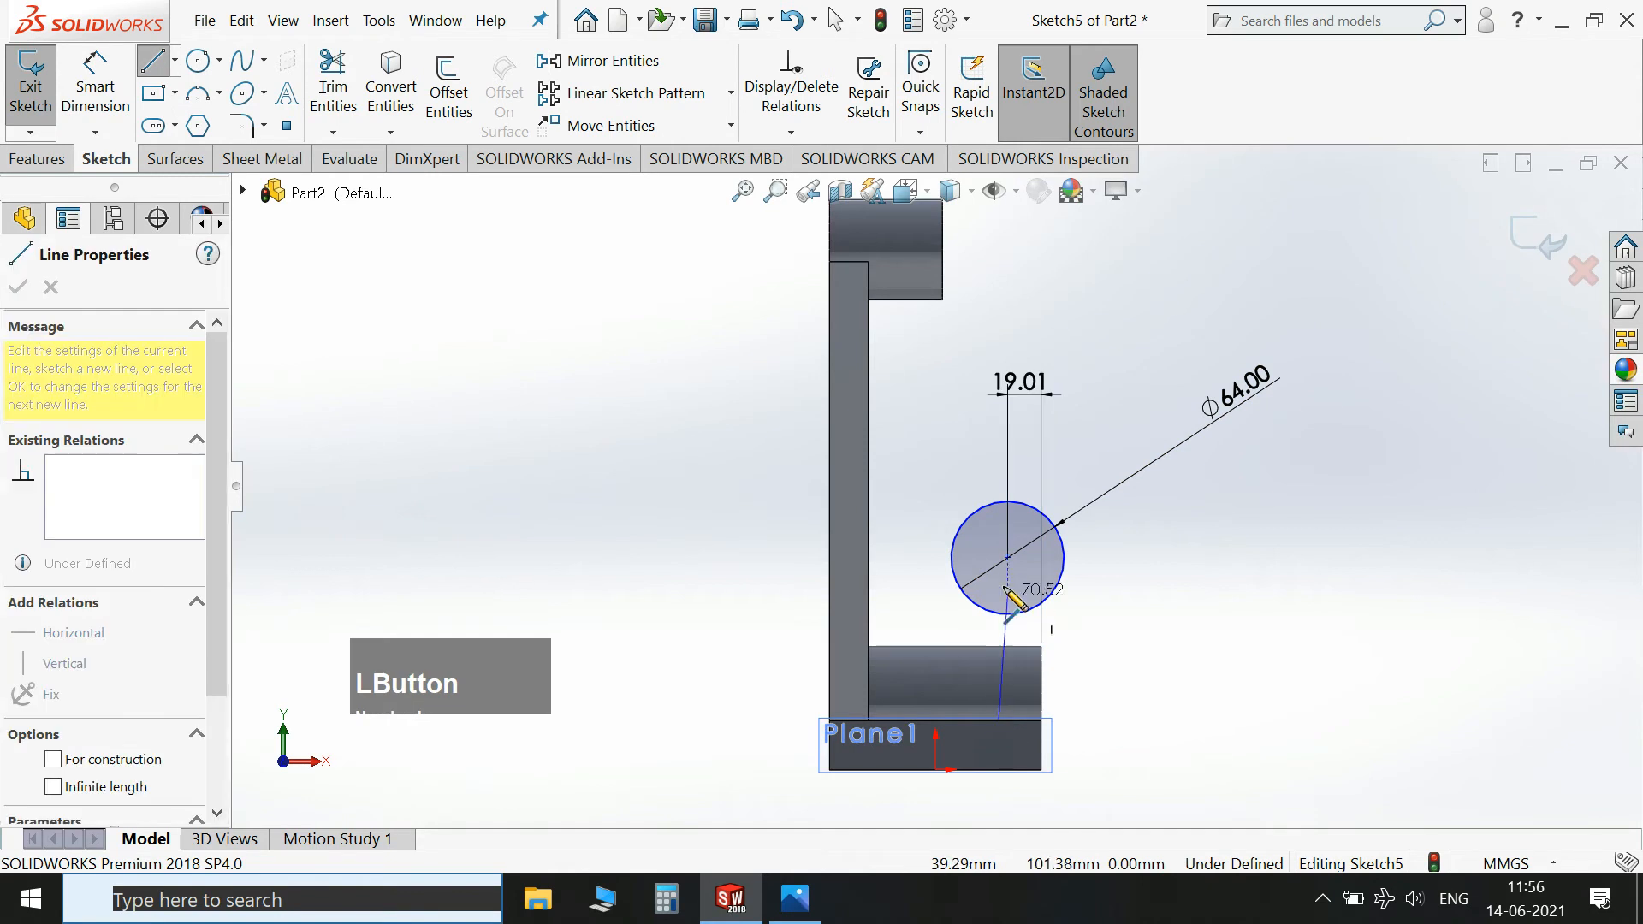
pyautogui.press('Escape')
pyautogui.click(95, 86)
pyautogui.click(1000, 707)
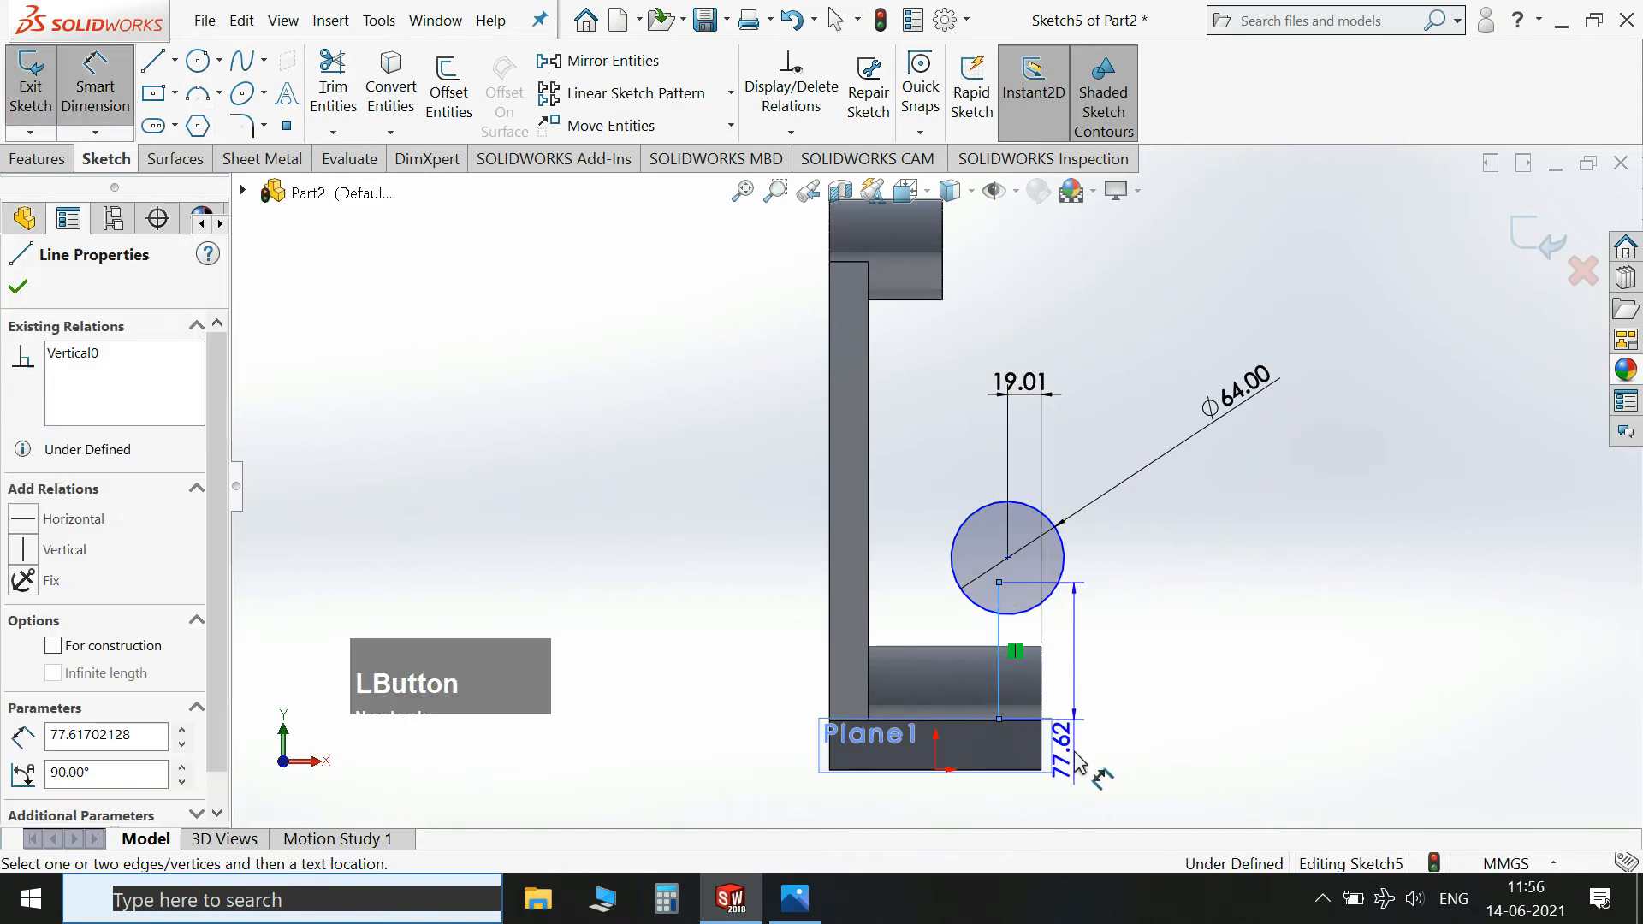
pyautogui.click(1042, 746)
pyautogui.click(1014, 826)
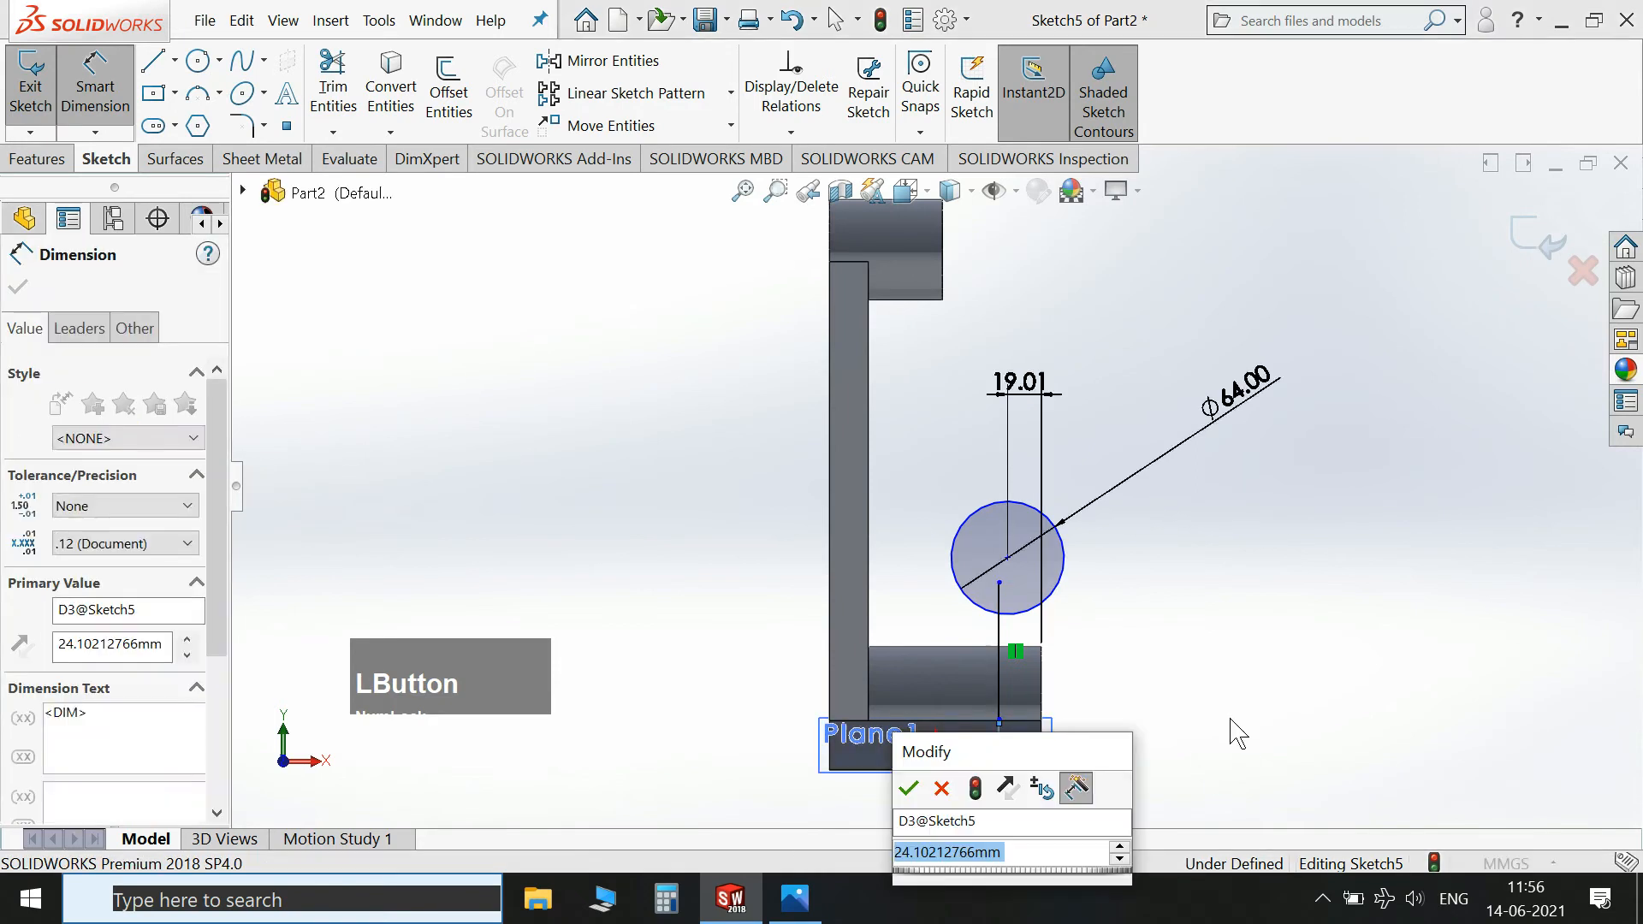
pyautogui.write('19')
pyautogui.press('Return')
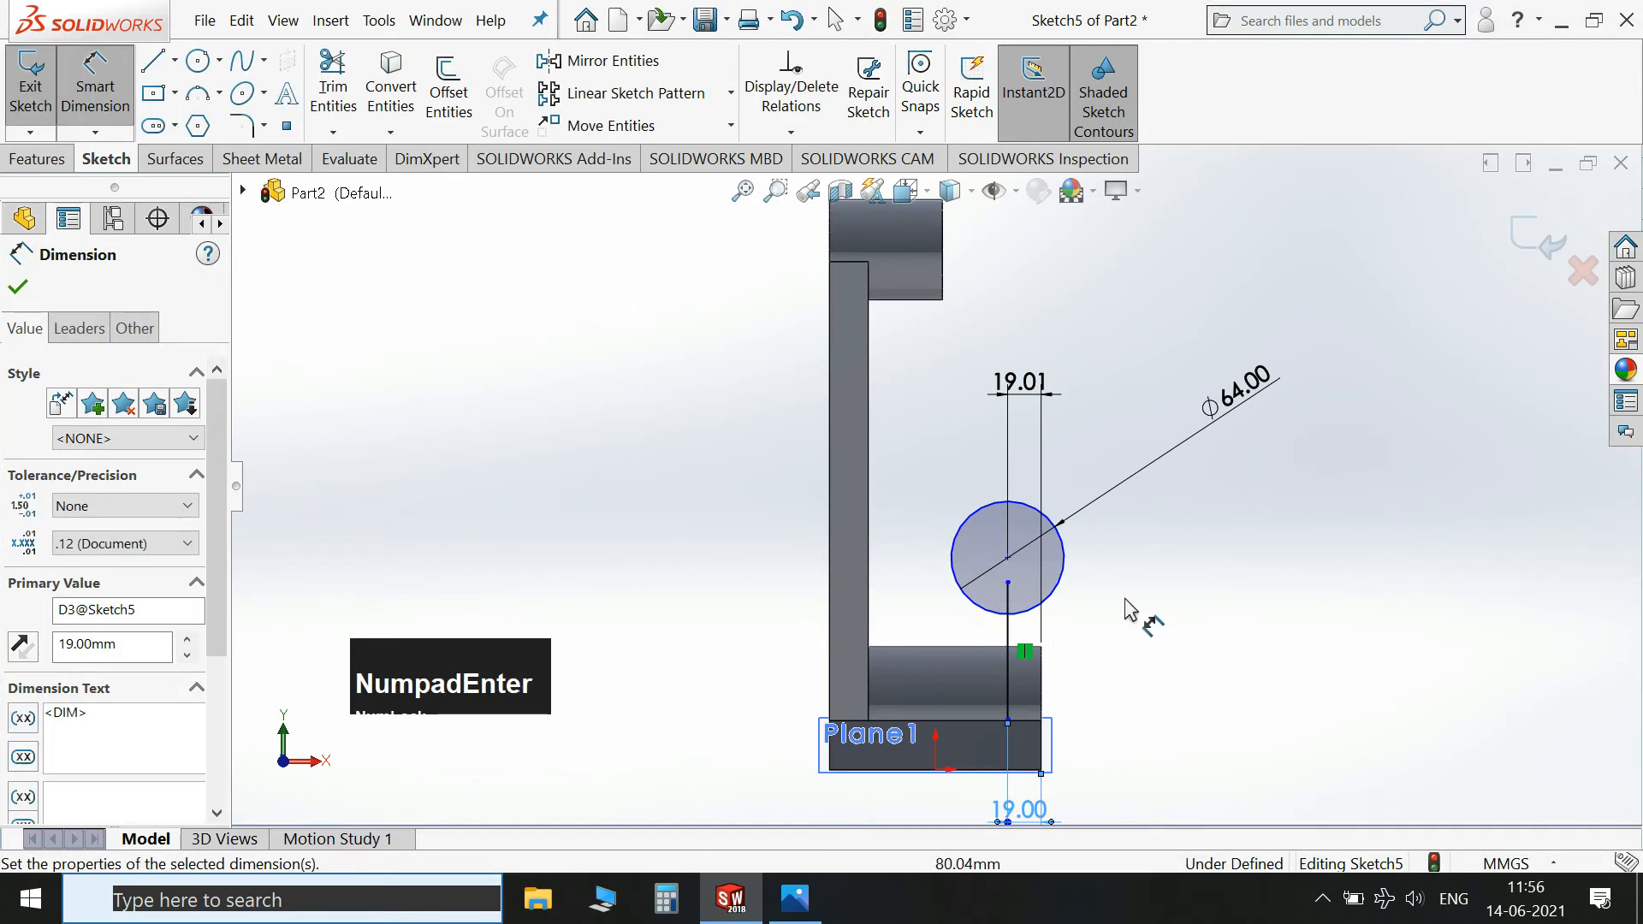
# Draw a second vertical line from the block's upper outer corner, along the lower boss's end, to above the circle.
pyautogui.click(153, 61)
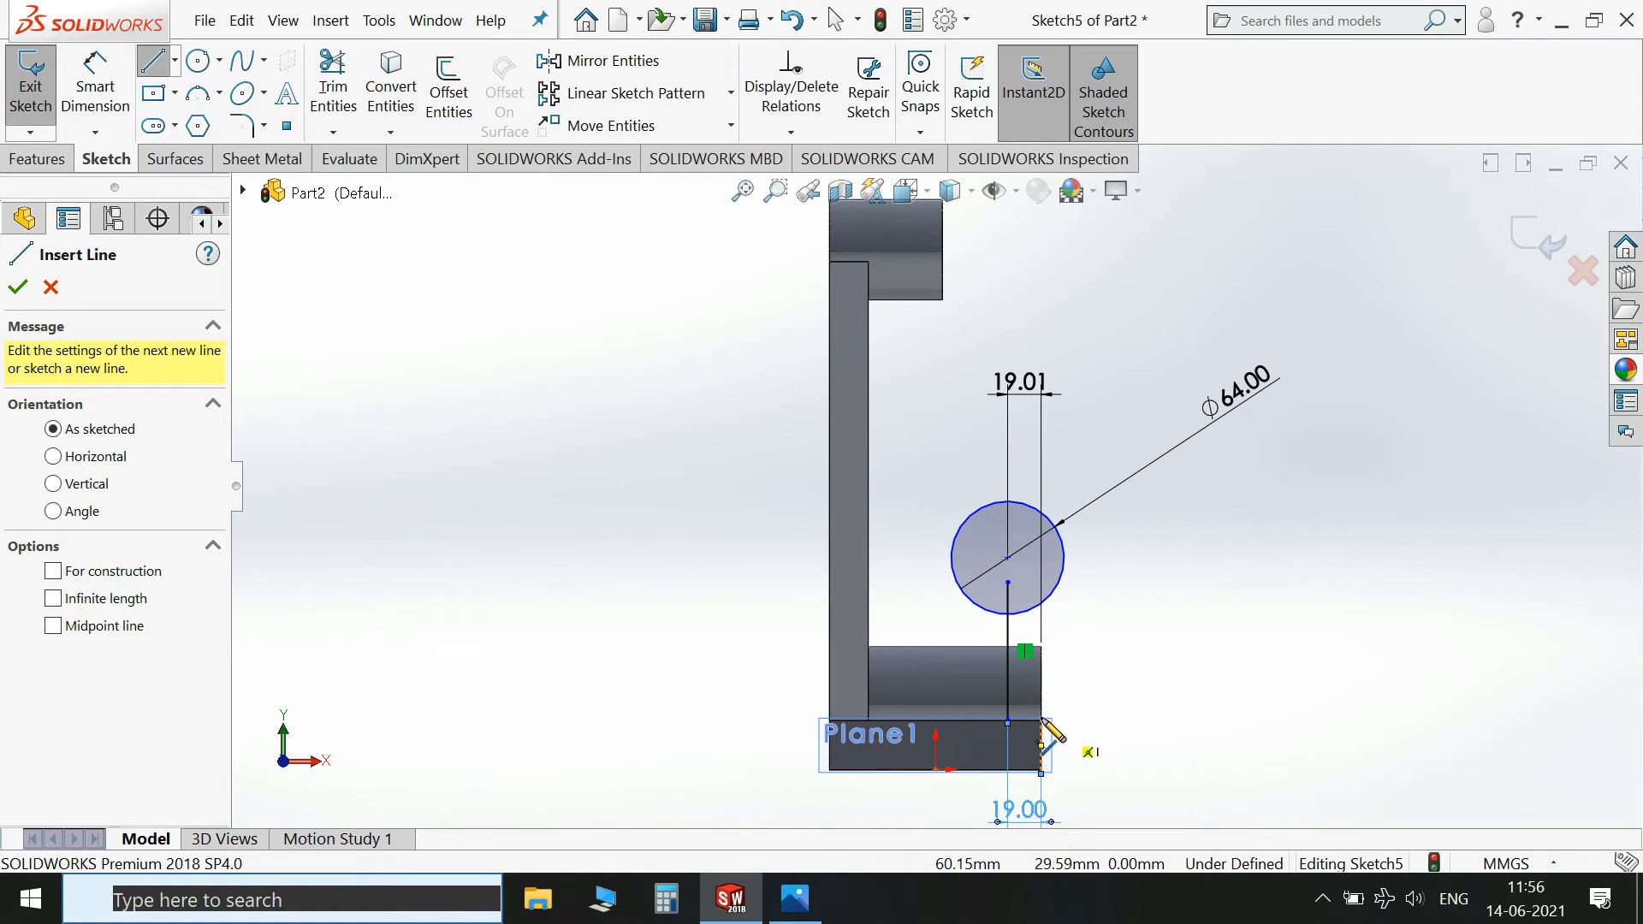
pyautogui.scroll(-3, 1043, 724)
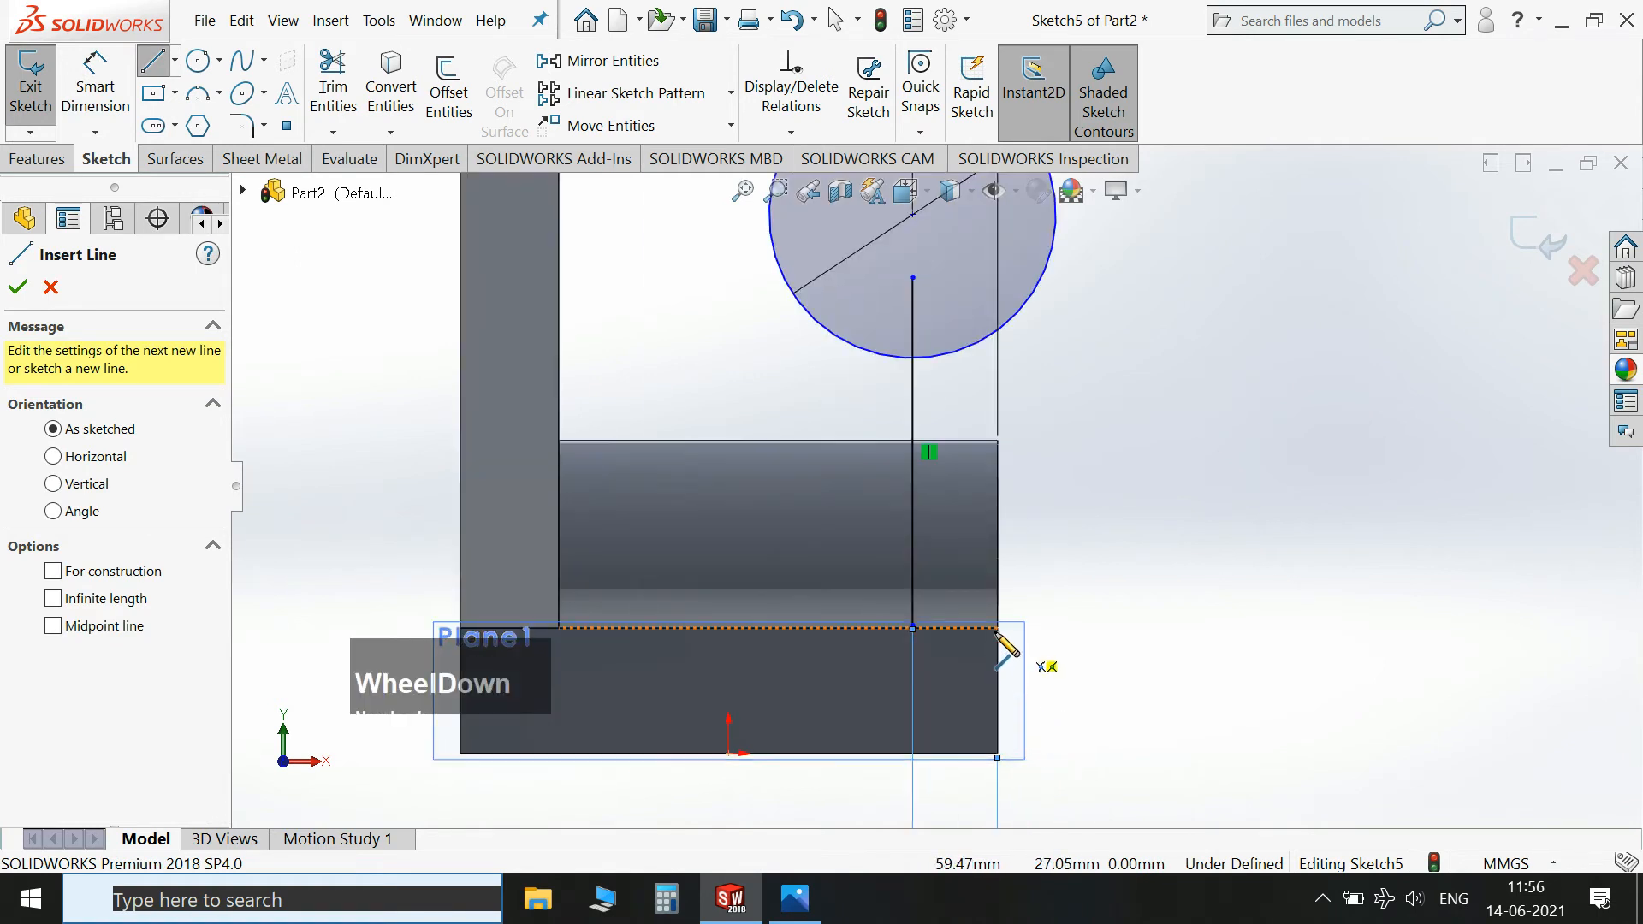
pyautogui.click(997, 629)
pyautogui.scroll(3, 937, 487)
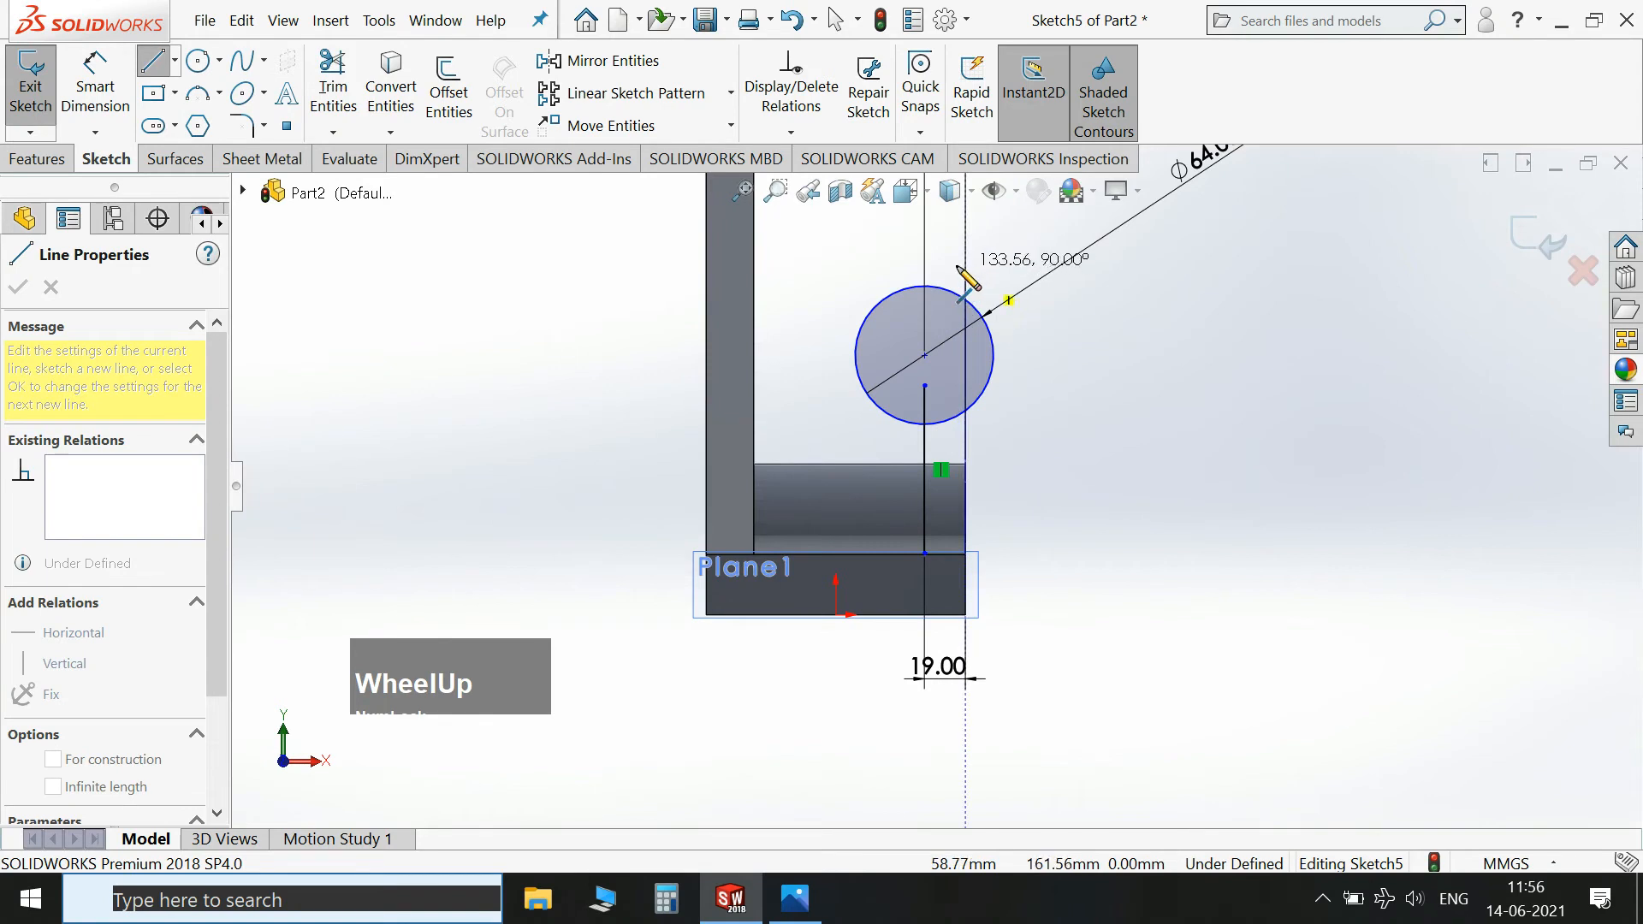
pyautogui.click(966, 232)
pyautogui.press('Escape')
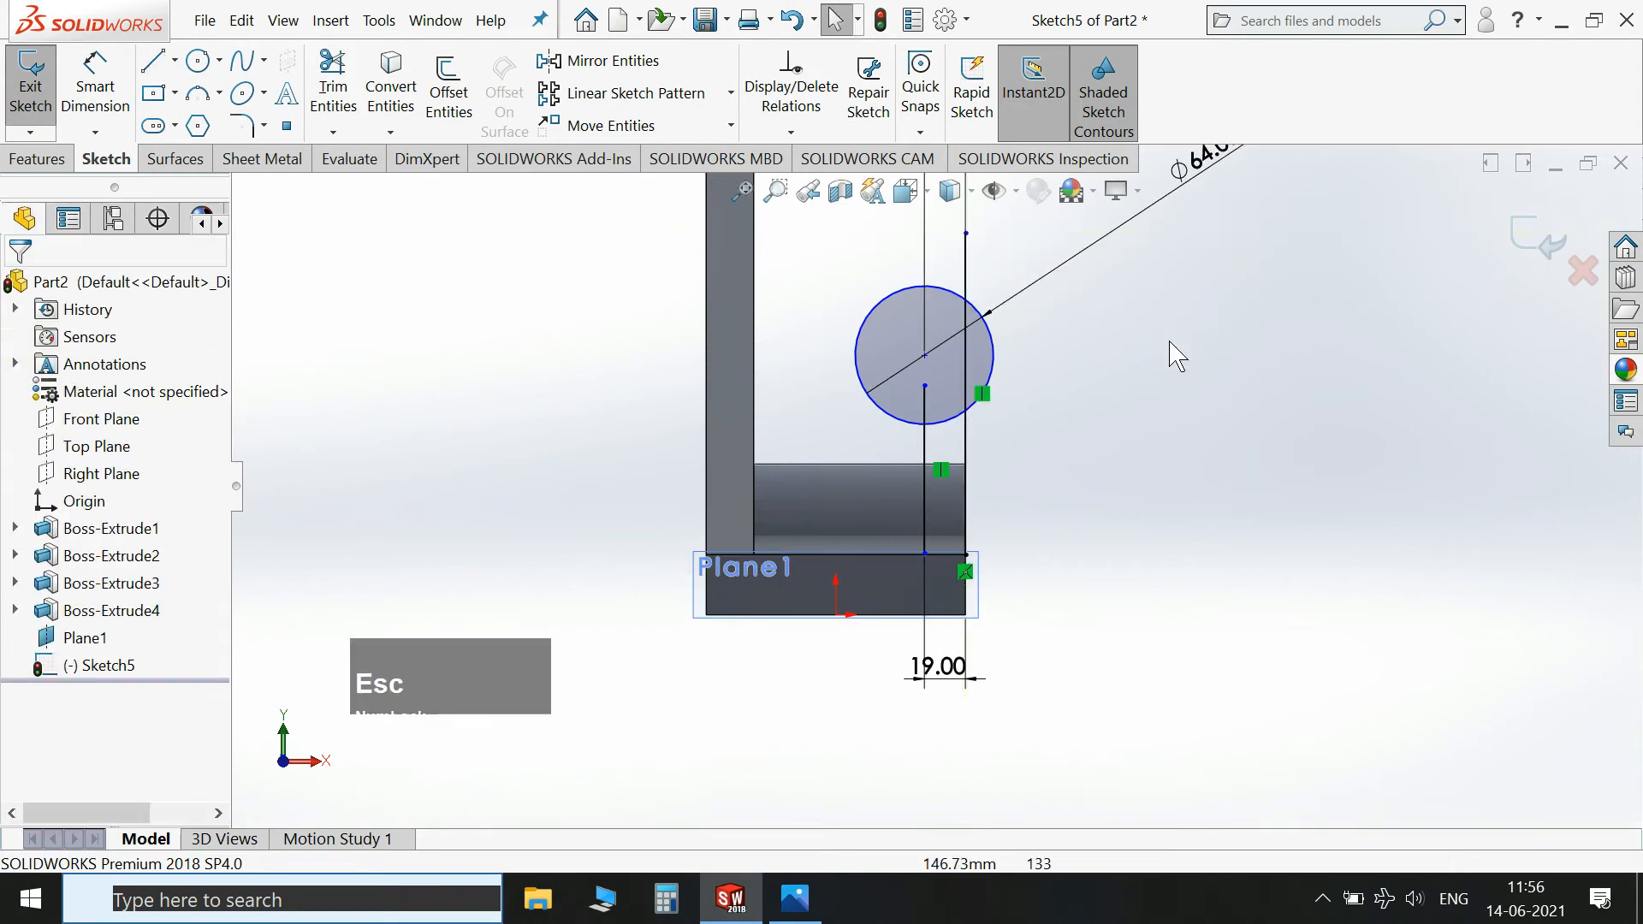
# Trim the circle between the two vertical lines, the inner line inside the circle and the outer line above it.
pyautogui.click(333, 94)
pyautogui.scroll(-3, 971, 403)
pyautogui.click(847, 409)
pyautogui.moveTo(847, 409); pyautogui.dragTo(899, 459)
pyautogui.scroll(2, 1038, 509)
pyautogui.moveTo(998, 350); pyautogui.dragTo(990, 348)
pyautogui.scroll(2, 1031, 387)
pyautogui.scroll(-2, 1011, 297)
pyautogui.moveTo(869, 407); pyautogui.dragTo(930, 414)
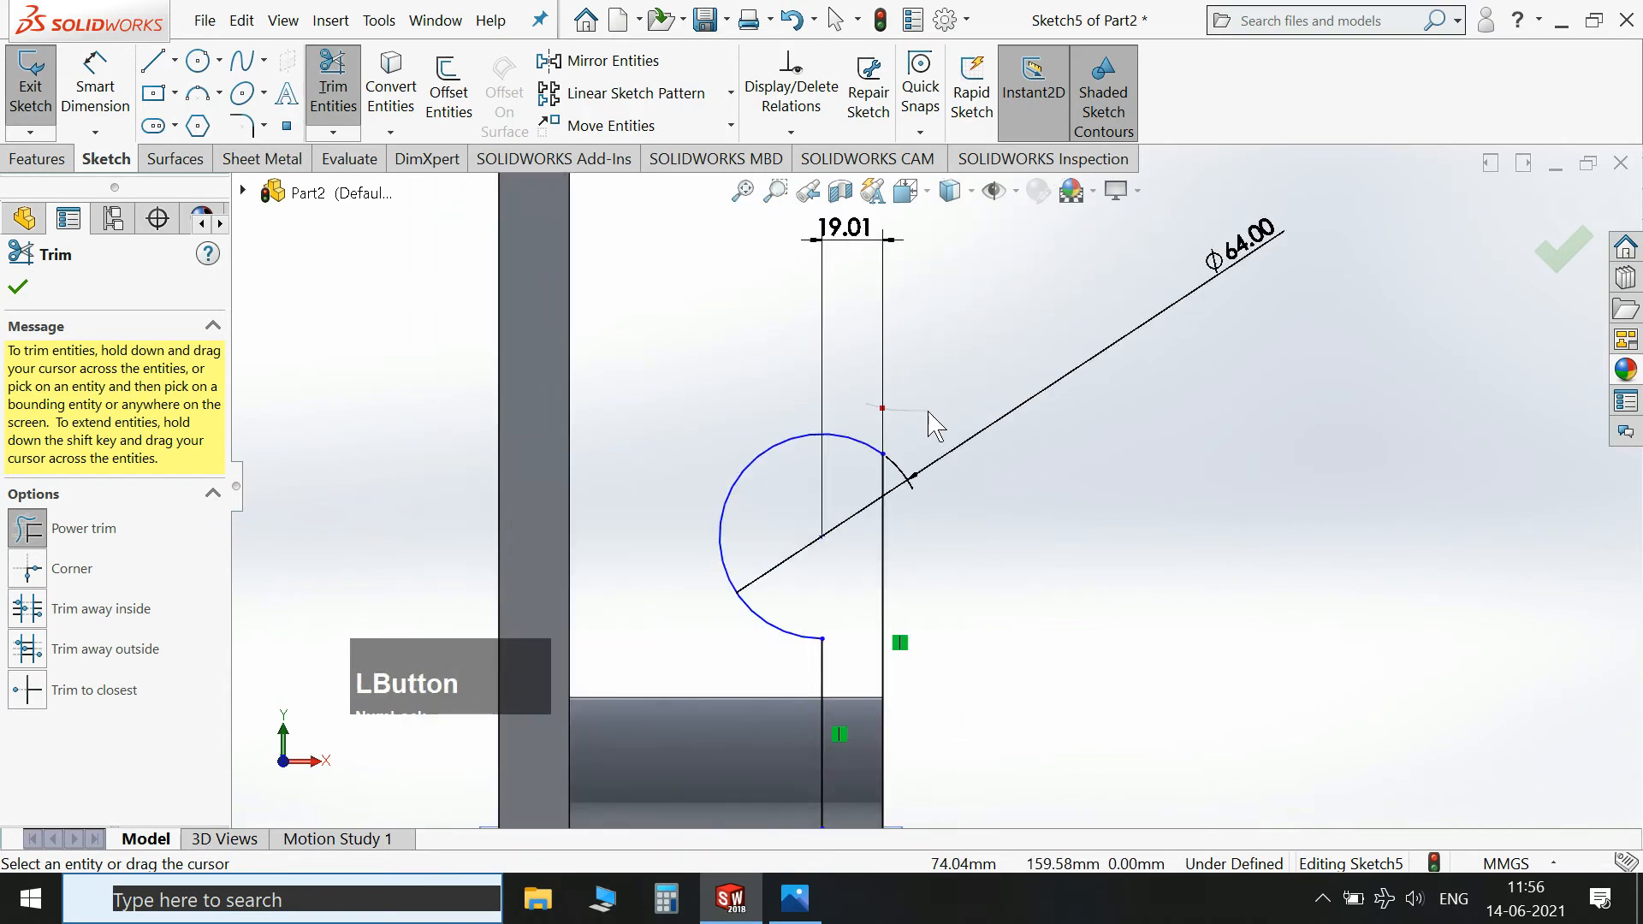
pyautogui.scroll(2, 937, 462)
# Check the reference drawing and dimension the arc centre's height above the block's bottom edge as 114.25 mm.
pyautogui.click(794, 898)
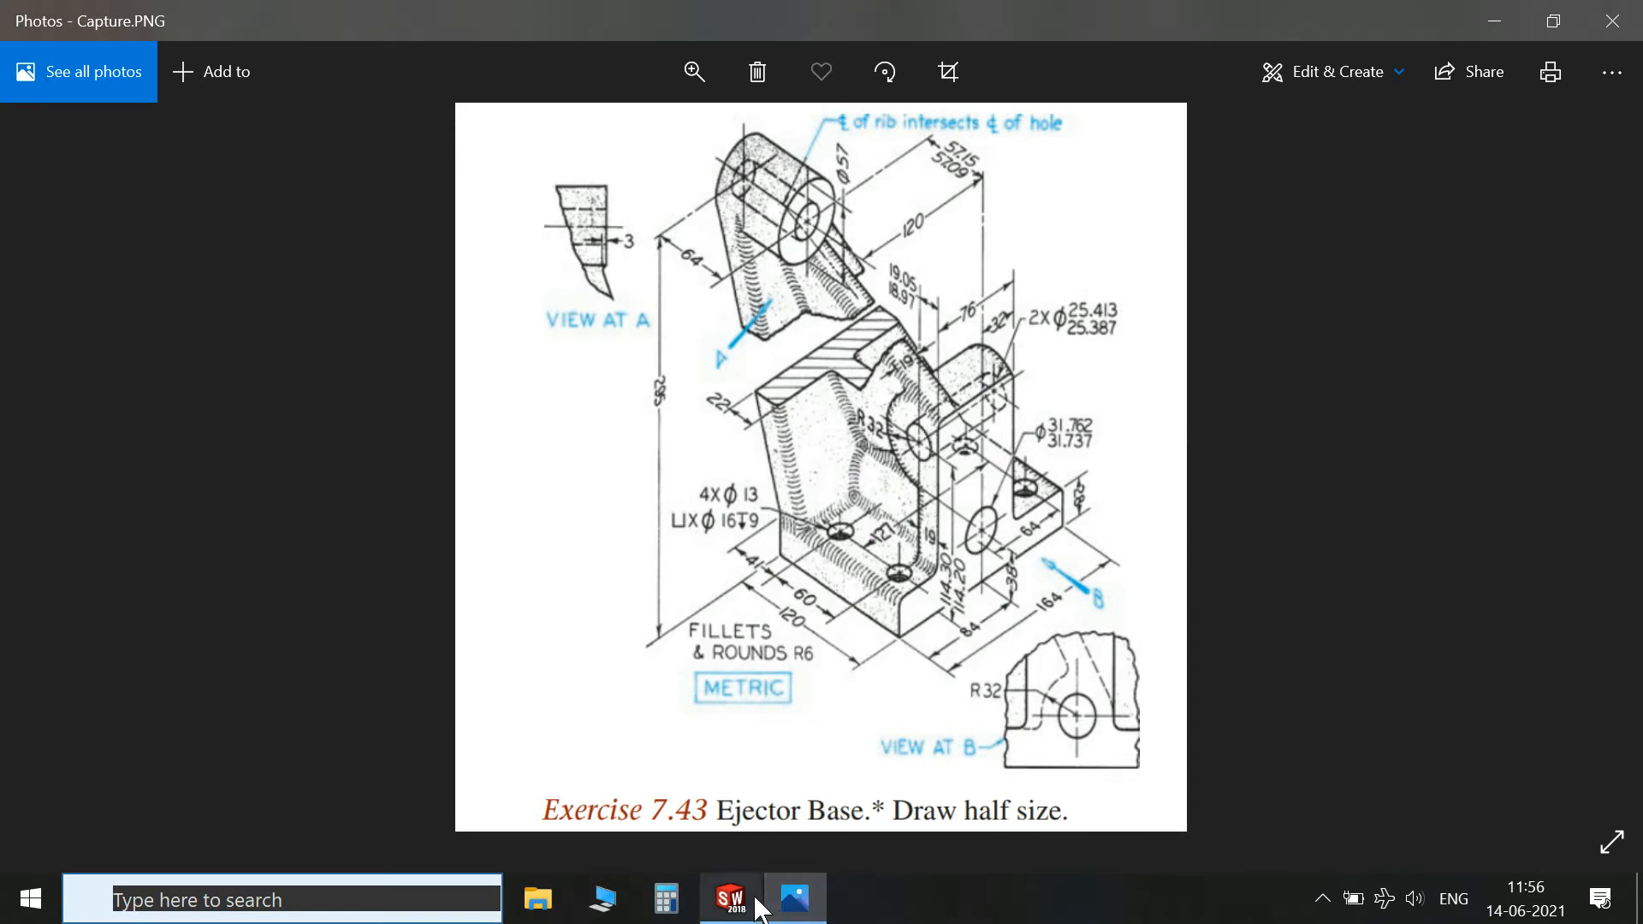
pyautogui.click(730, 898)
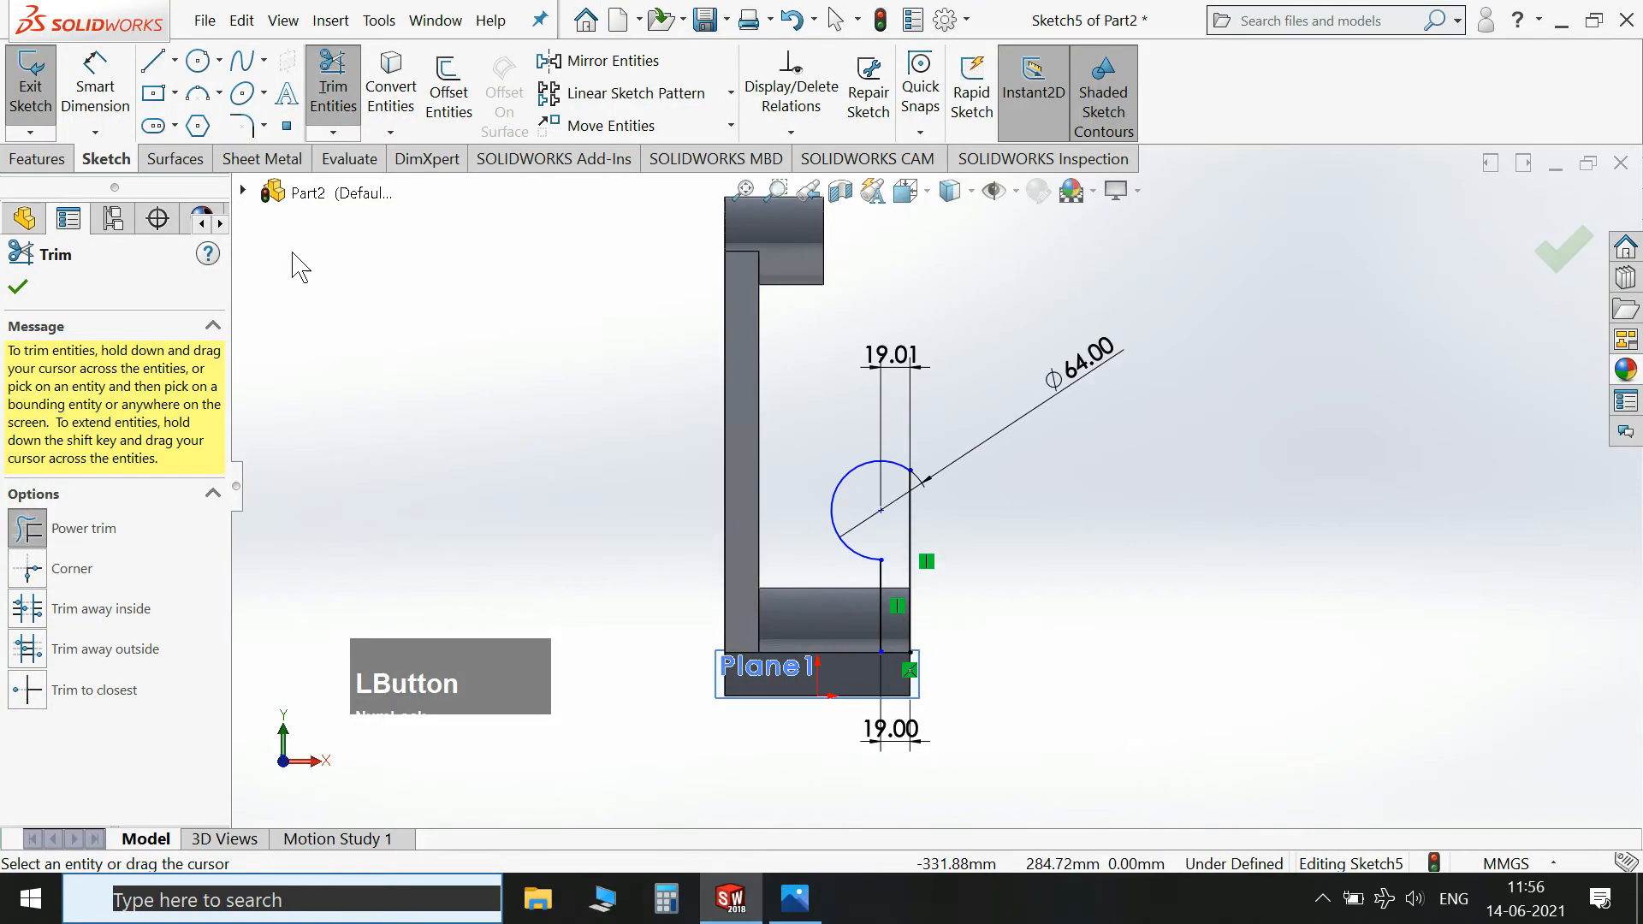
pyautogui.click(881, 512)
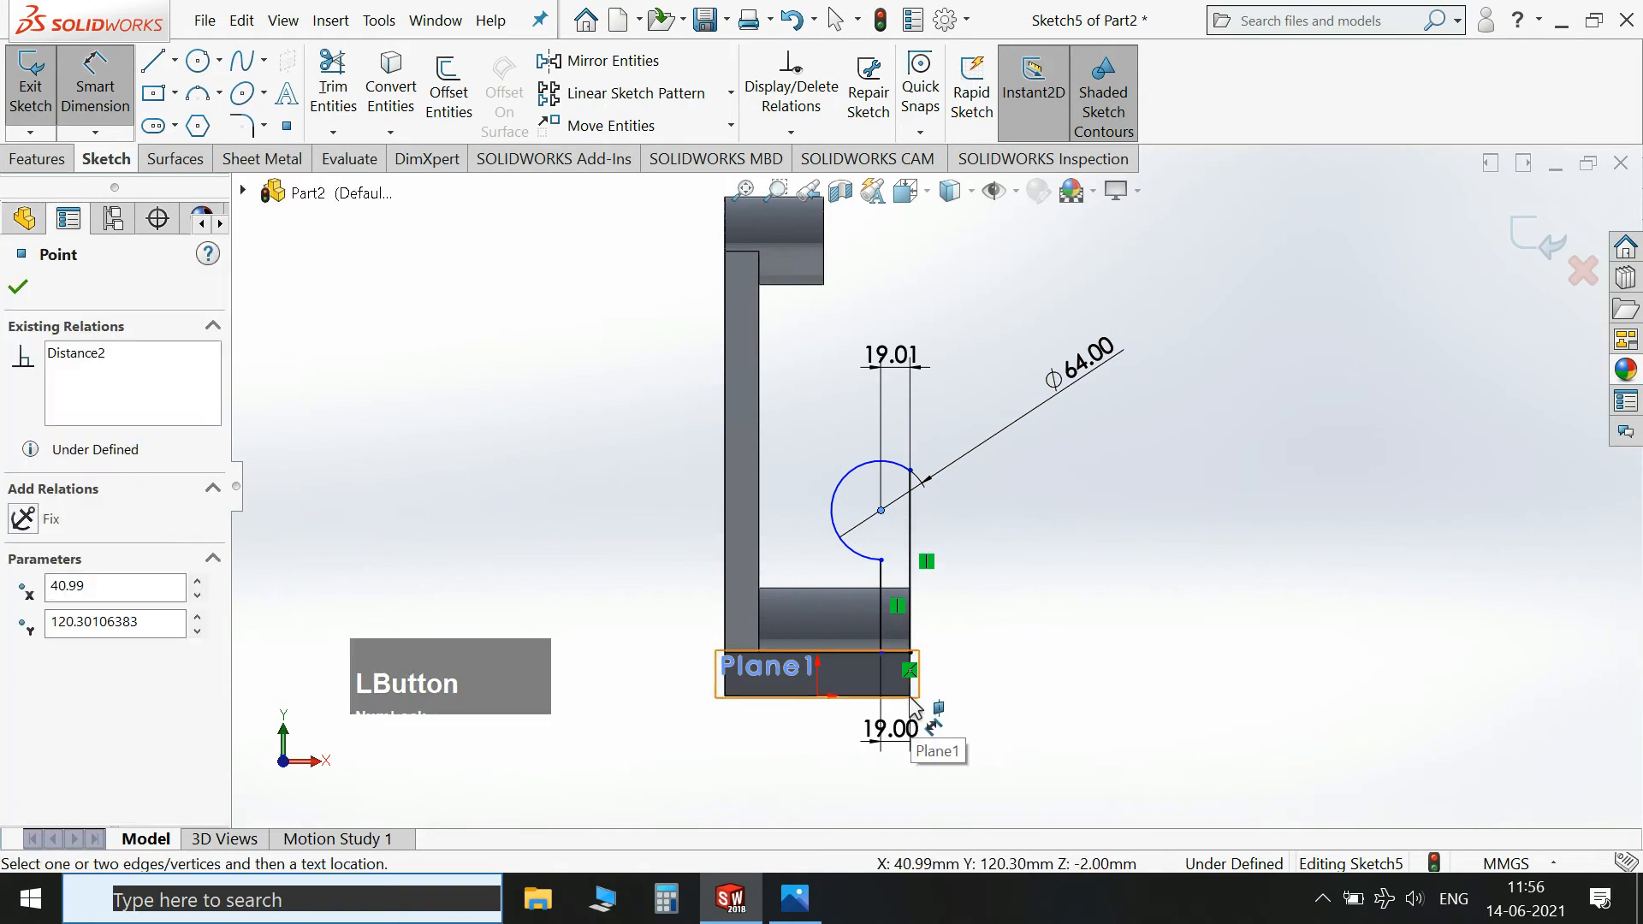
pyautogui.scroll(-2, 907, 704)
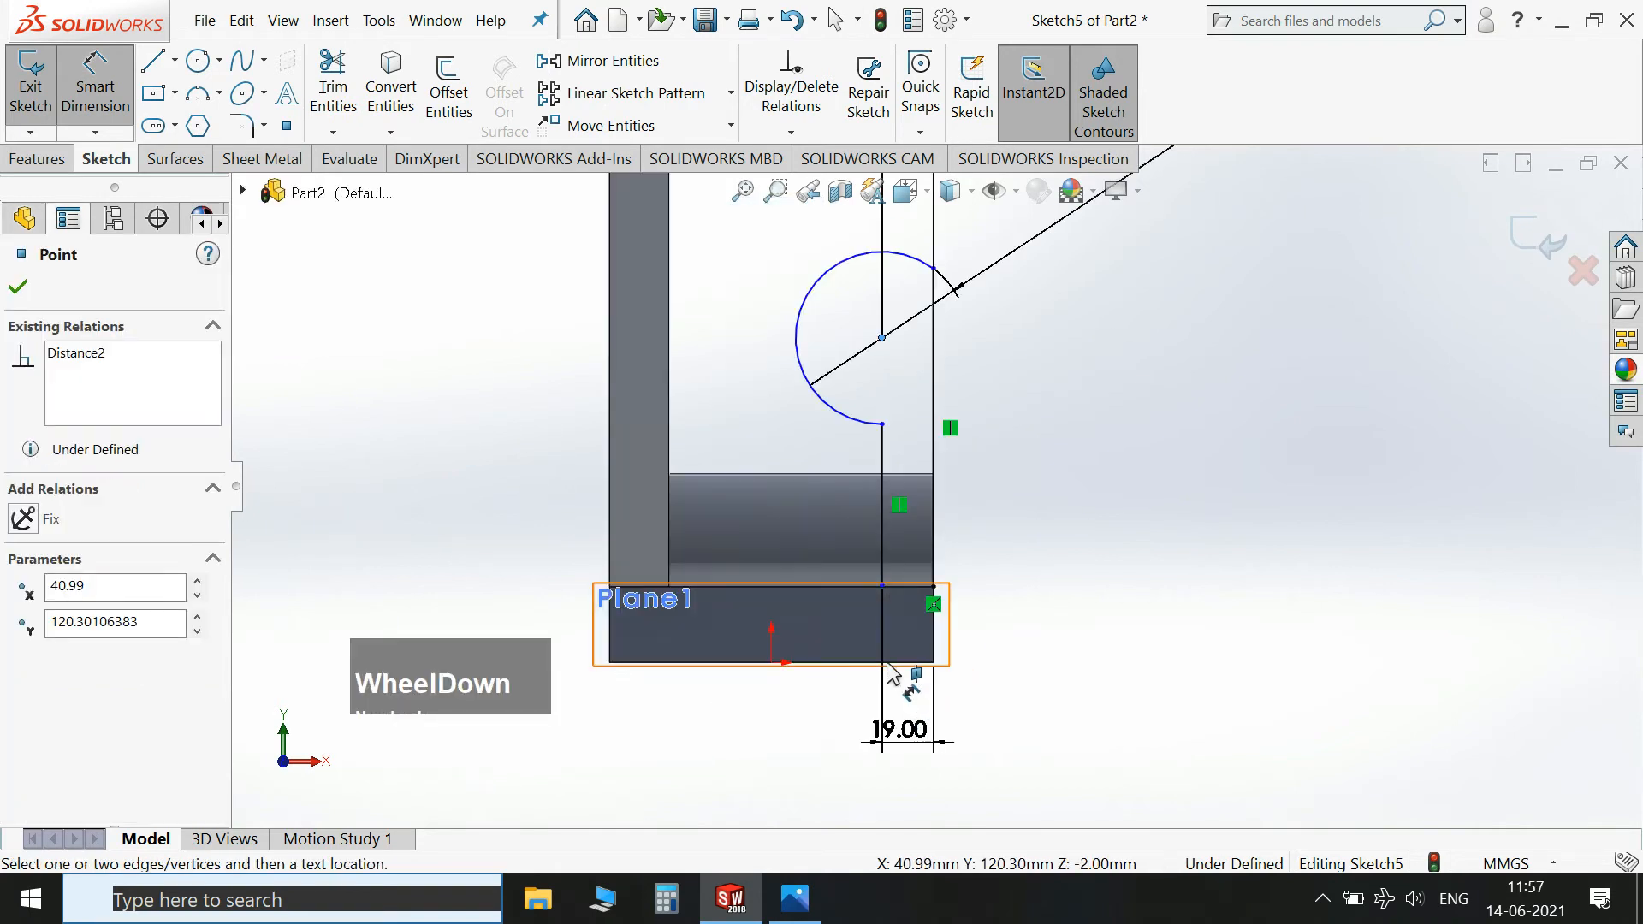
pyautogui.click(776, 662)
pyautogui.click(1231, 548)
pyautogui.write('114')
pyautogui.press('Return')
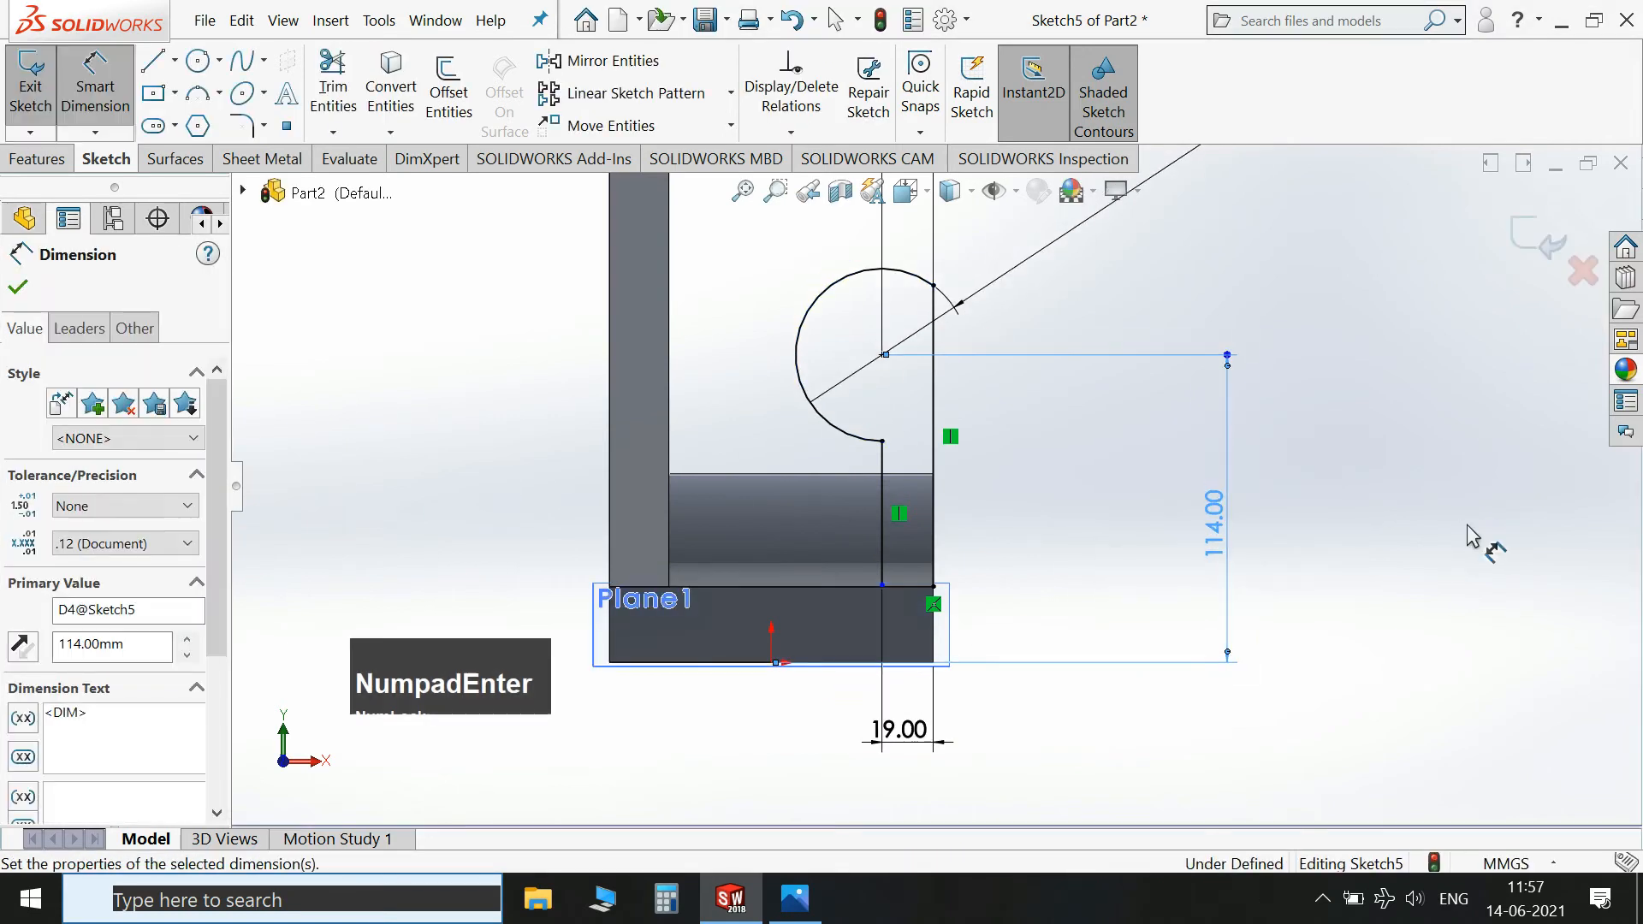
pyautogui.doubleClick(1232, 548)
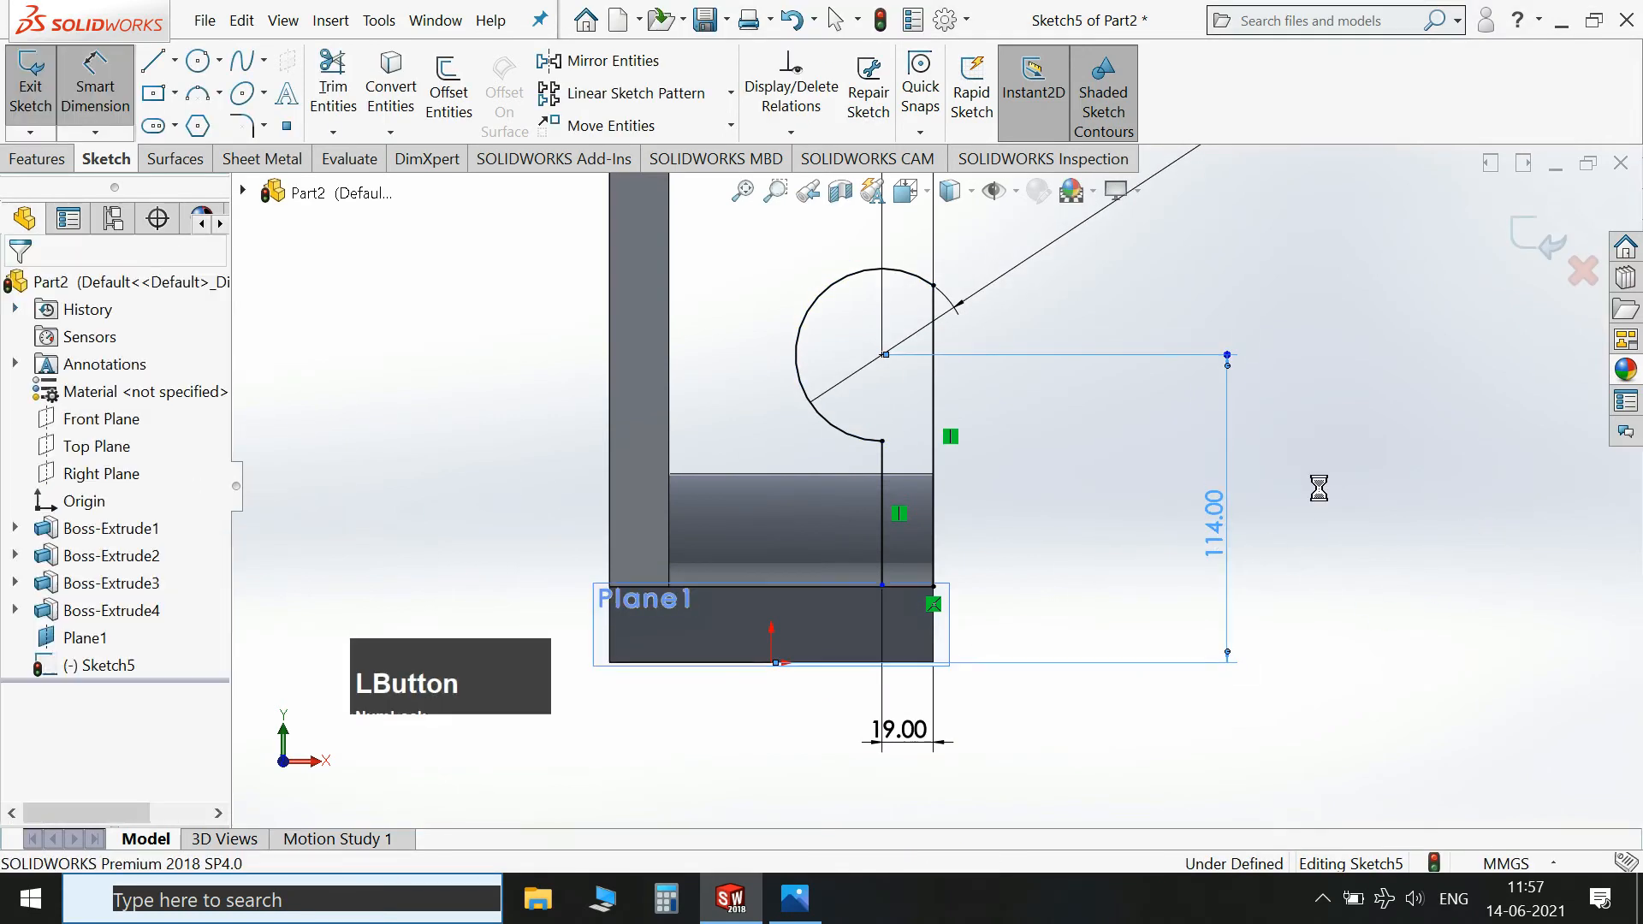
pyautogui.write('114.25')
pyautogui.press('Return')
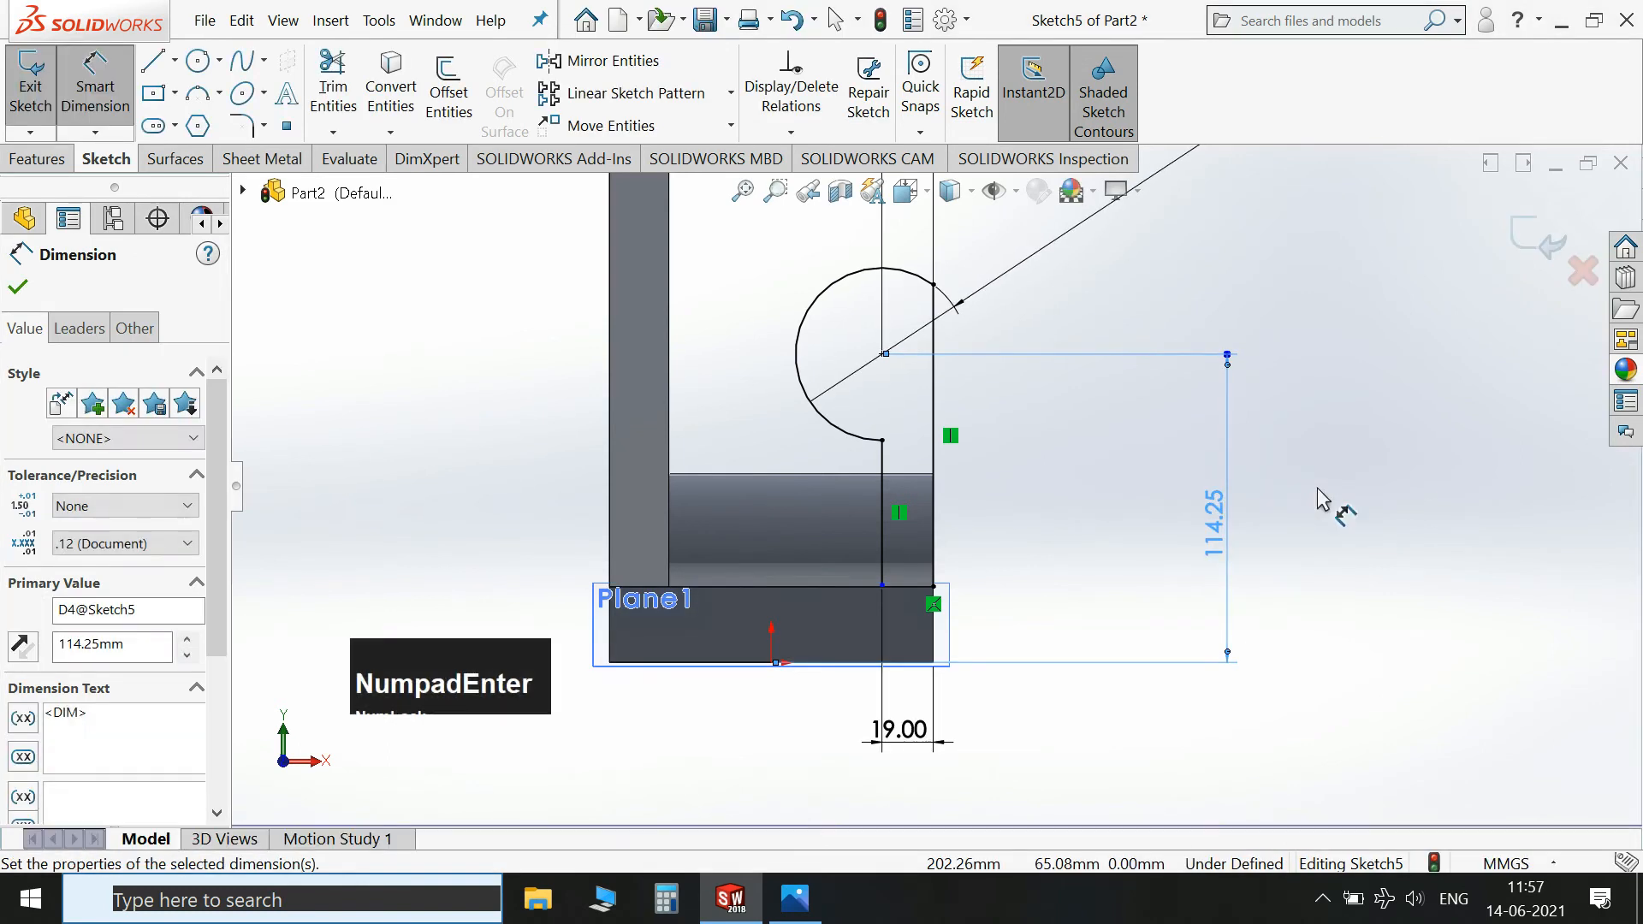
pyautogui.press('Escape')
# Close the upright profile with a horizontal line along the block's top between the two vertical lines and exit the sketch.
pyautogui.scroll(-2, 885, 567)
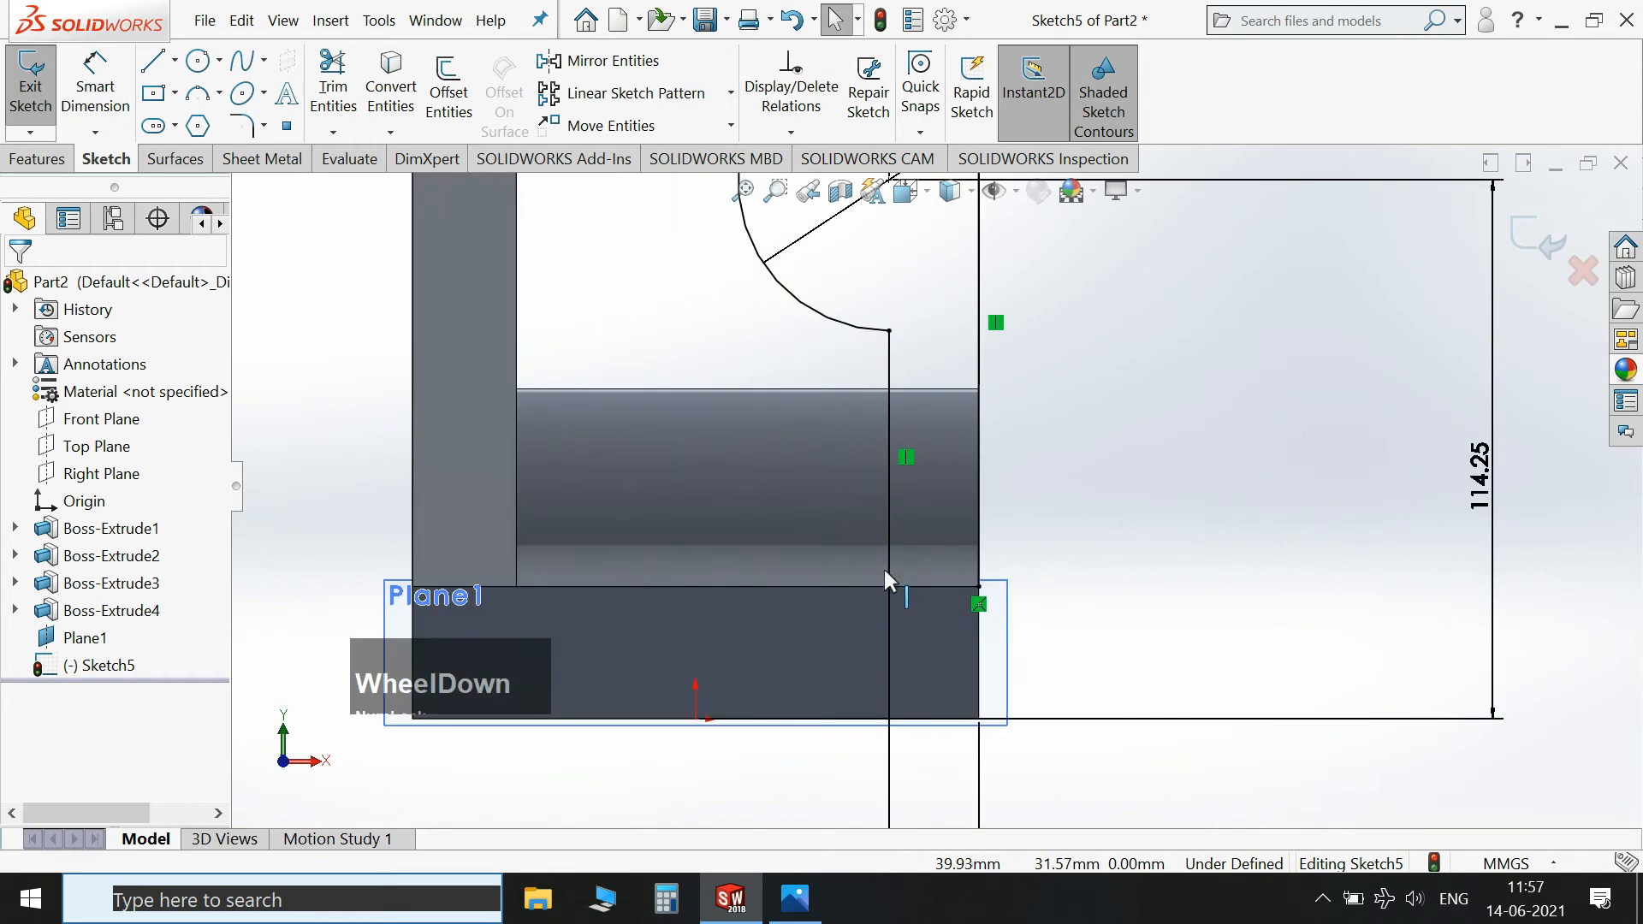
pyautogui.click(153, 61)
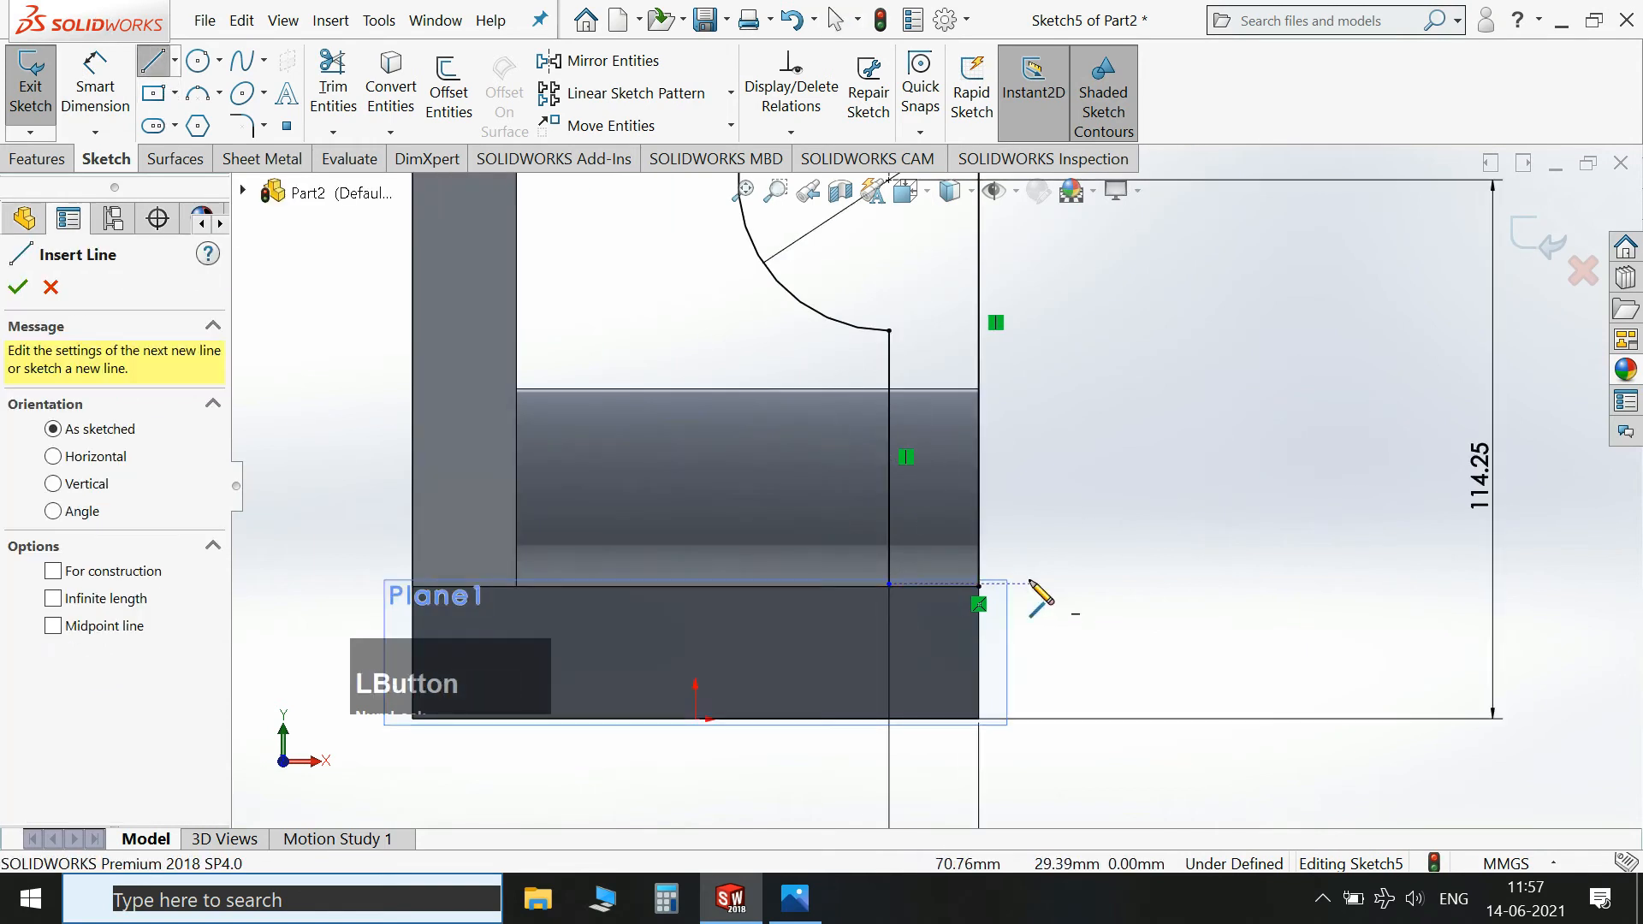
pyautogui.click(980, 587)
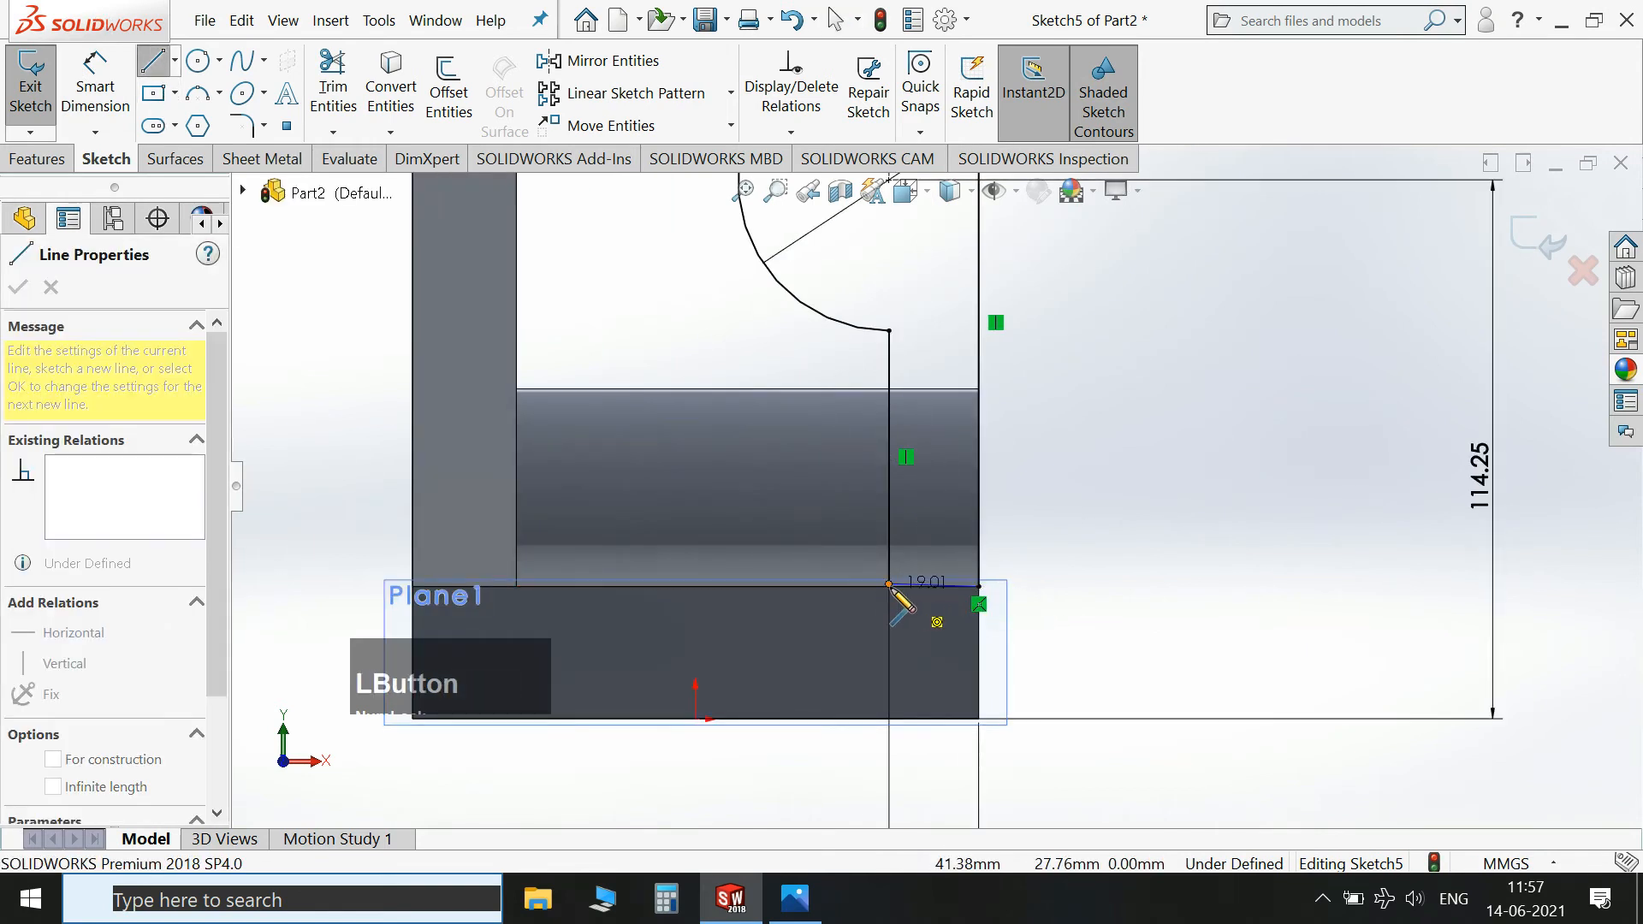
pyautogui.click(890, 585)
pyautogui.press('Escape')
pyautogui.press('Escape')
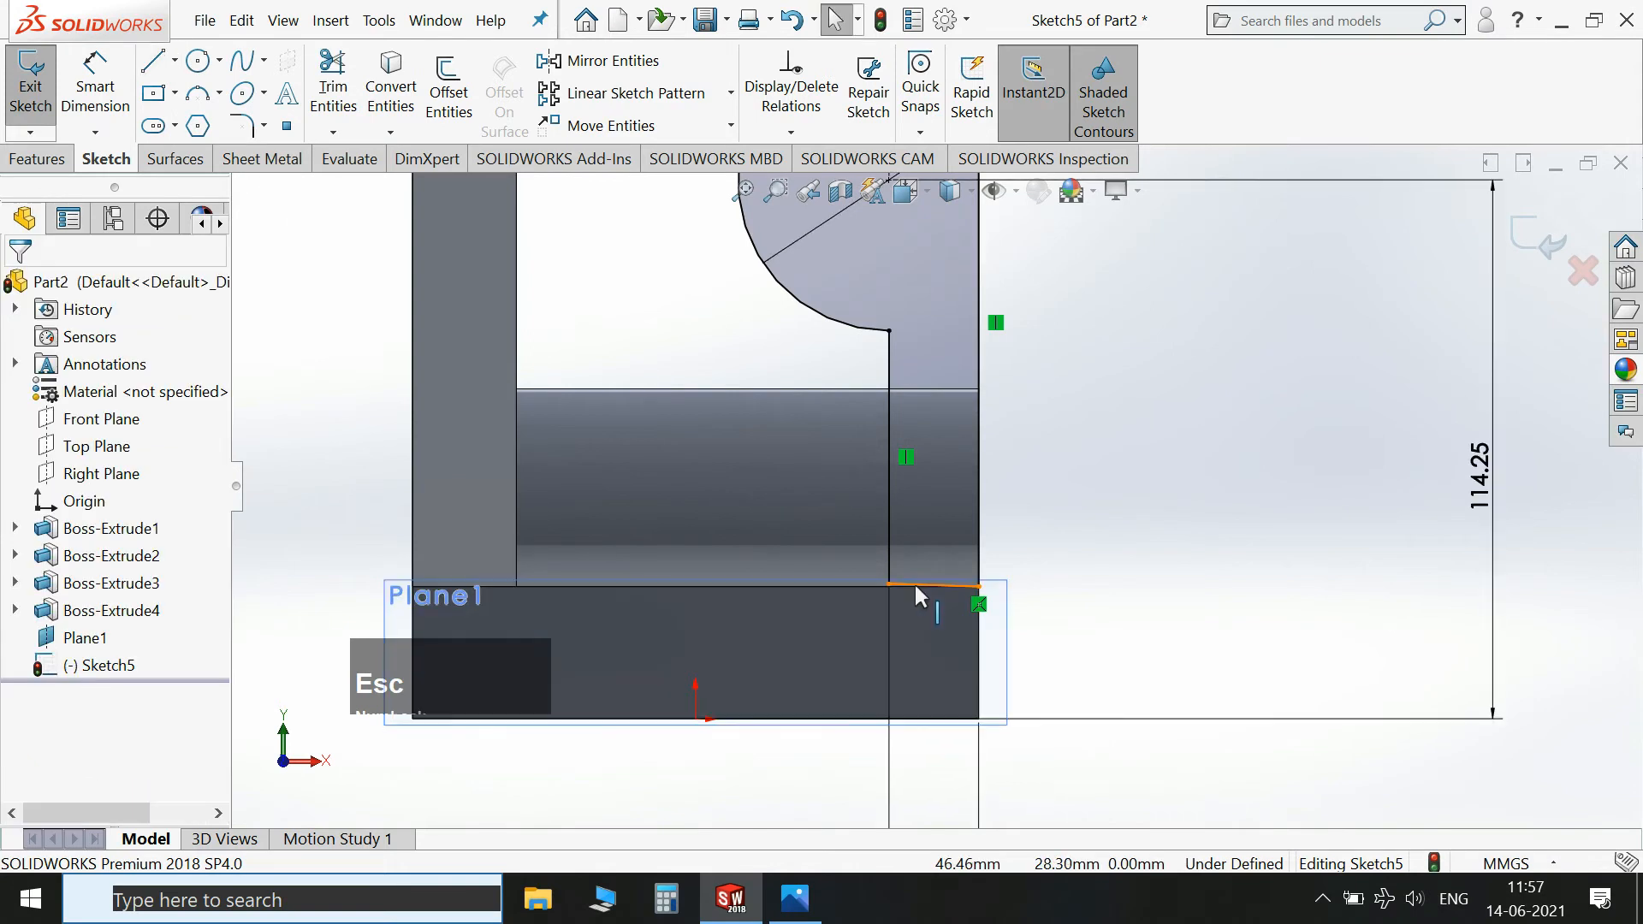
pyautogui.click(916, 587)
pyautogui.click(969, 489)
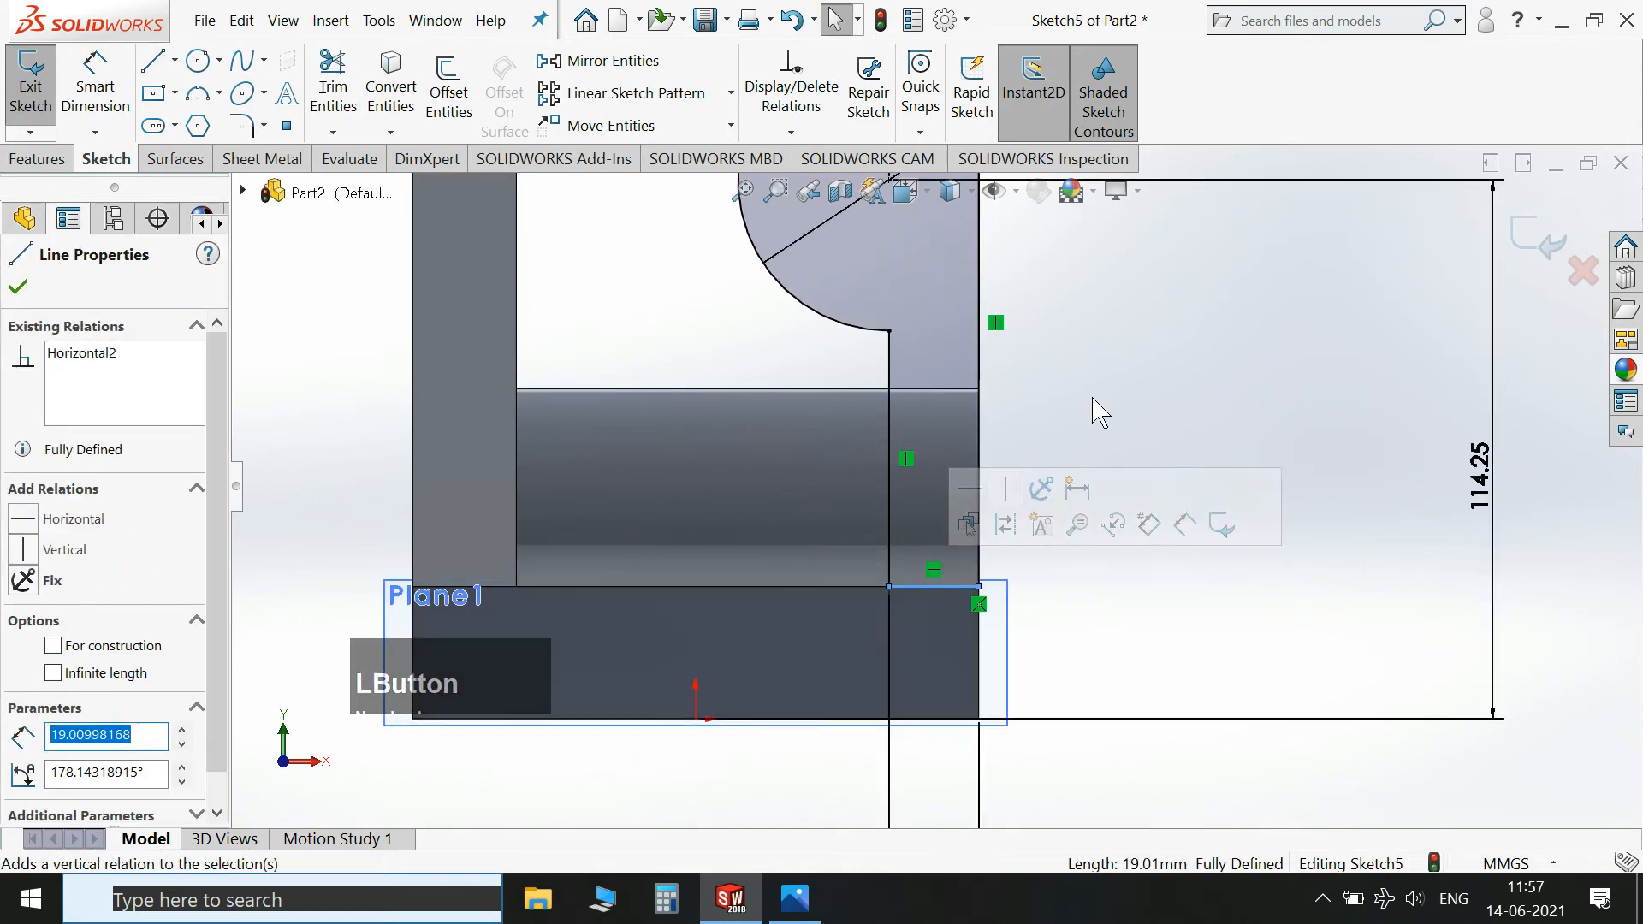
pyautogui.click(1093, 399)
pyautogui.scroll(3, 1101, 653)
pyautogui.click(1549, 246)
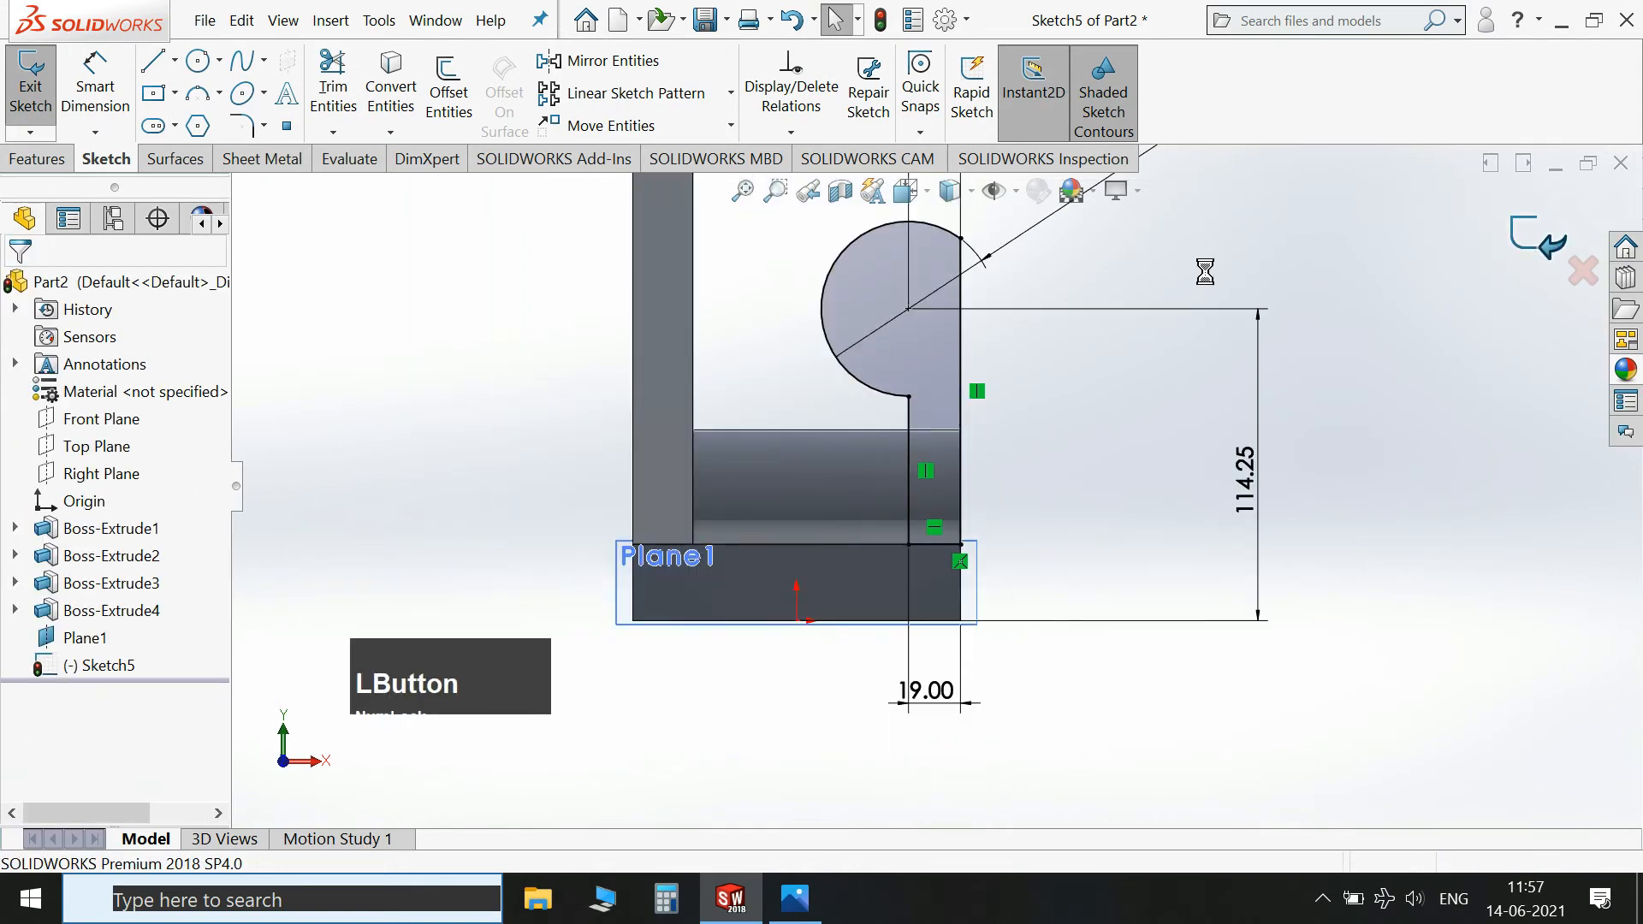
# Start extruding the upright profile, check the reference drawing, and set the first direction's depth to 76-32 mm.
pyautogui.press('space')
pyautogui.click(1335, 272)
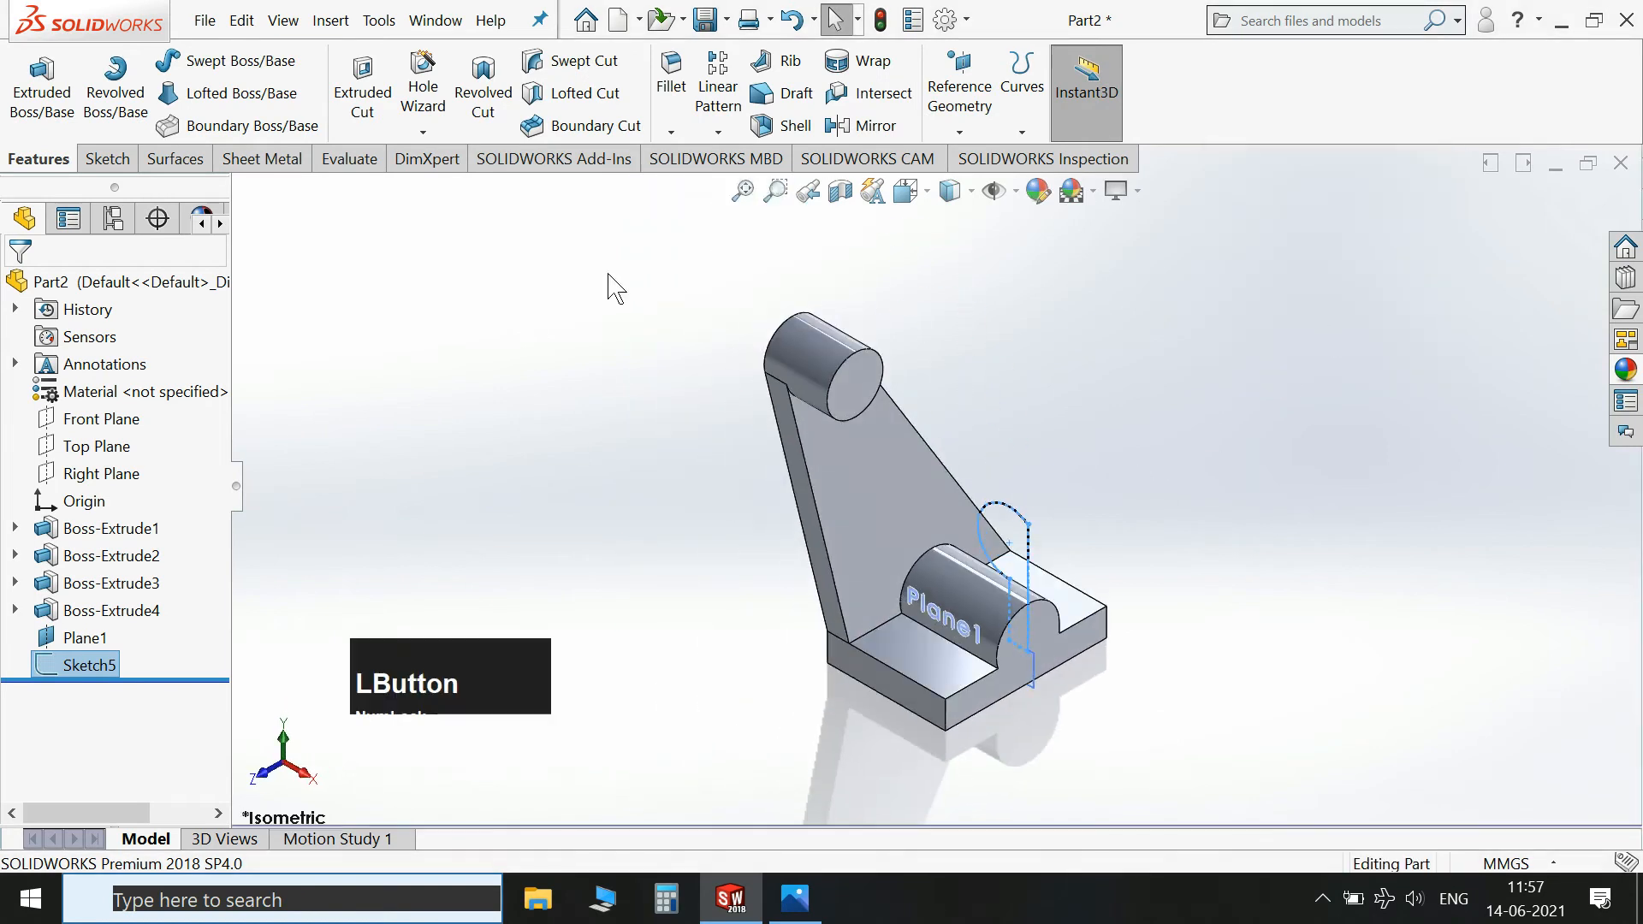
pyautogui.click(41, 81)
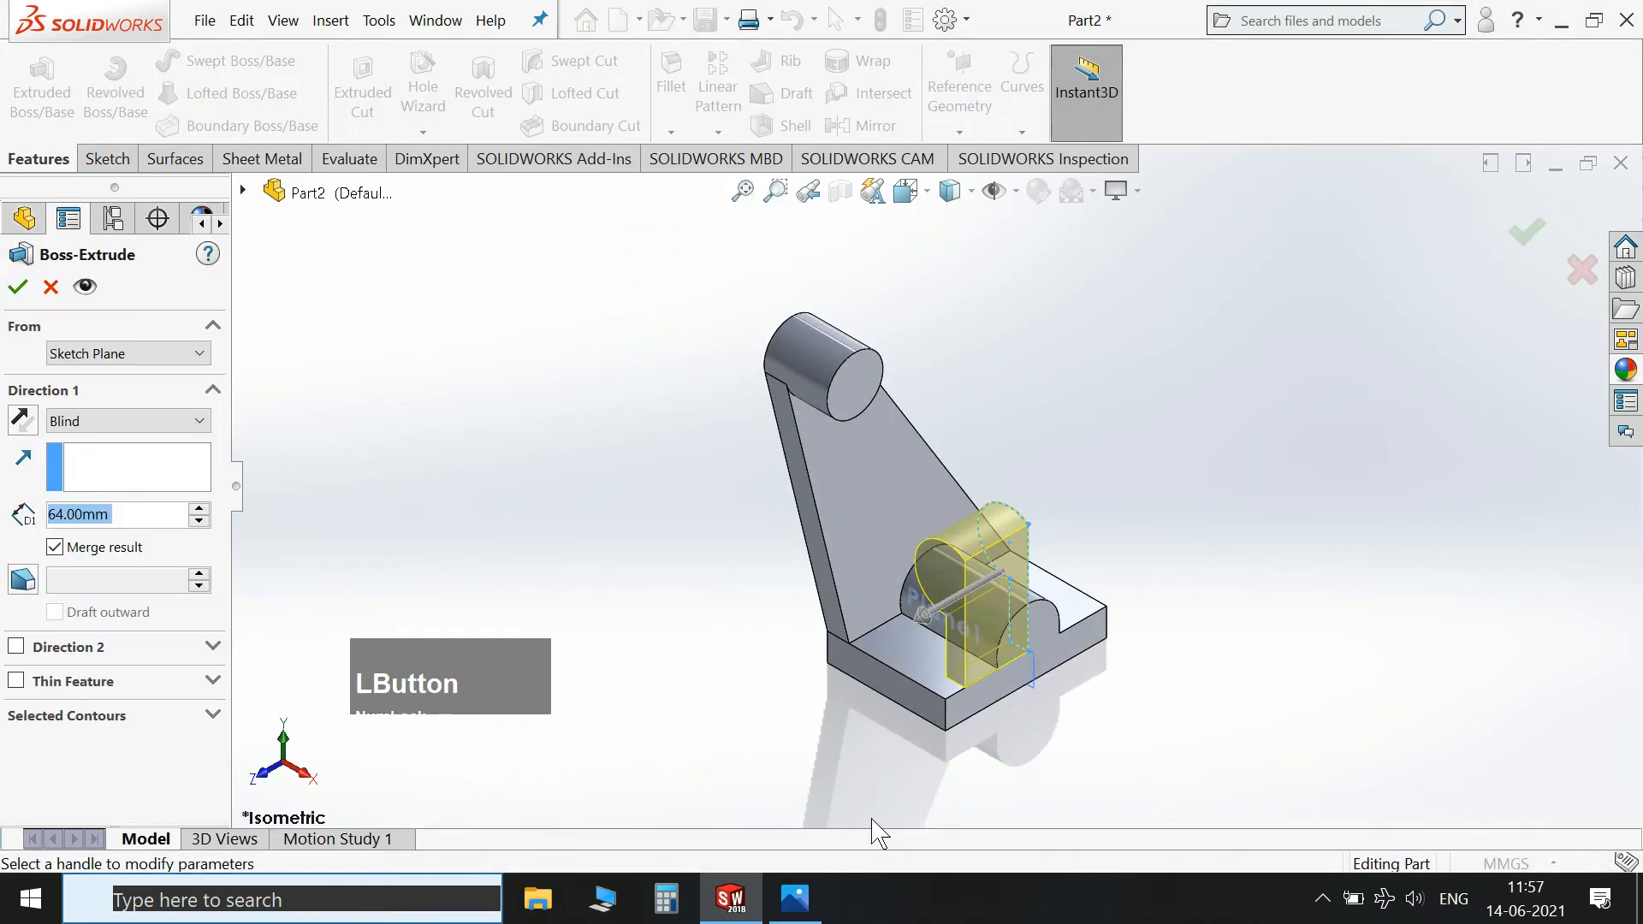
pyautogui.click(794, 899)
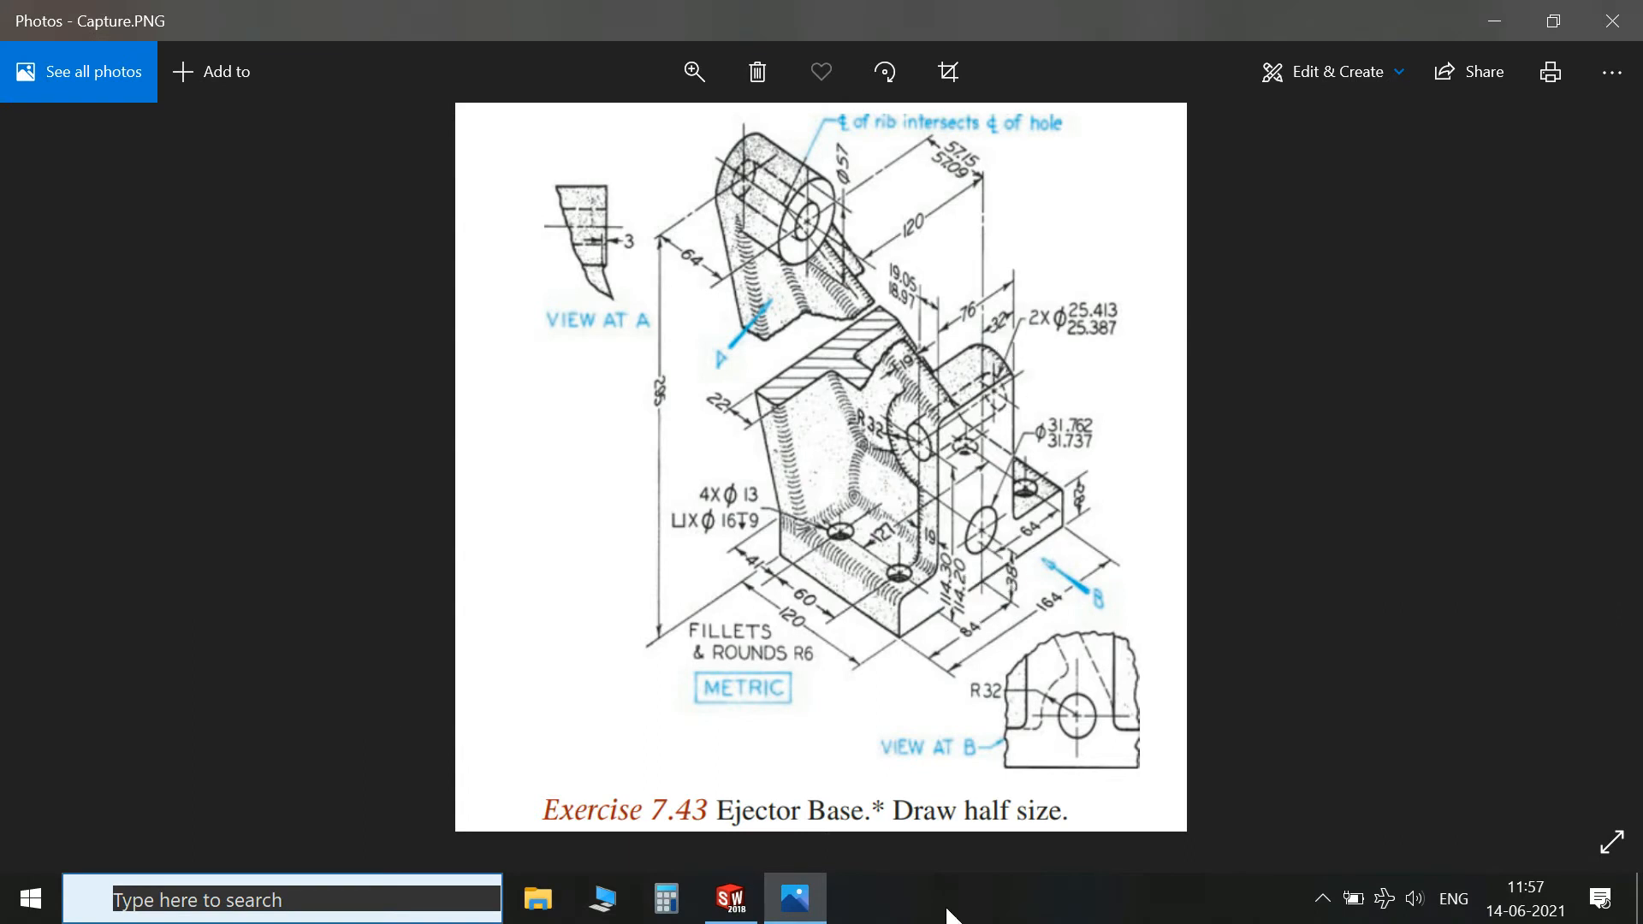
pyautogui.click(732, 896)
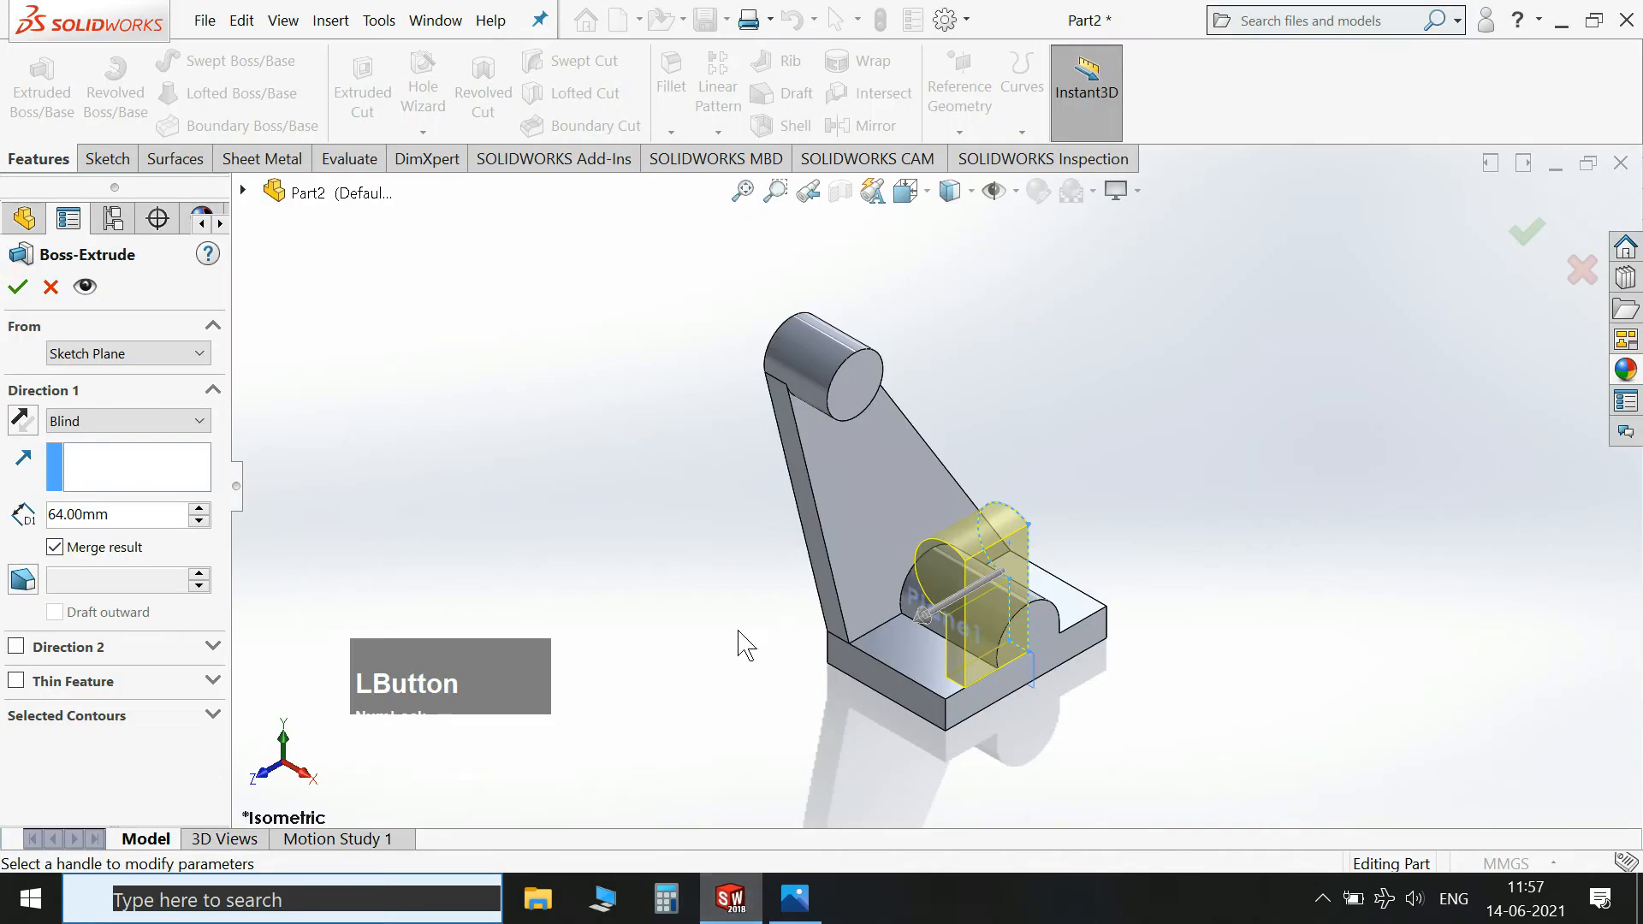
pyautogui.click(122, 522)
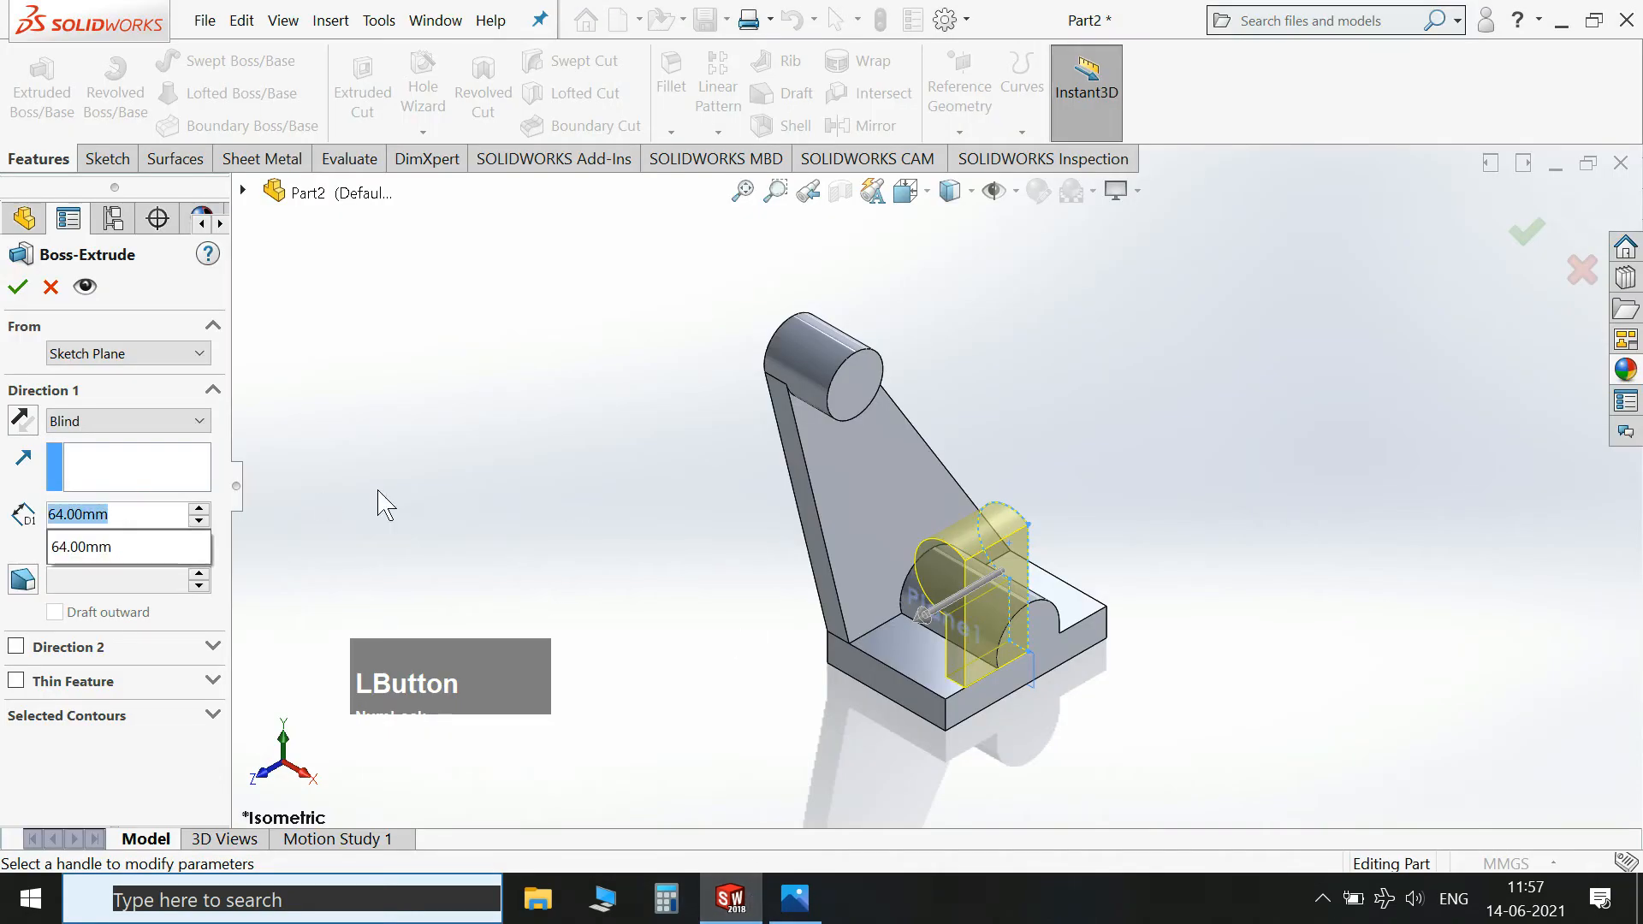
pyautogui.write('76-3')
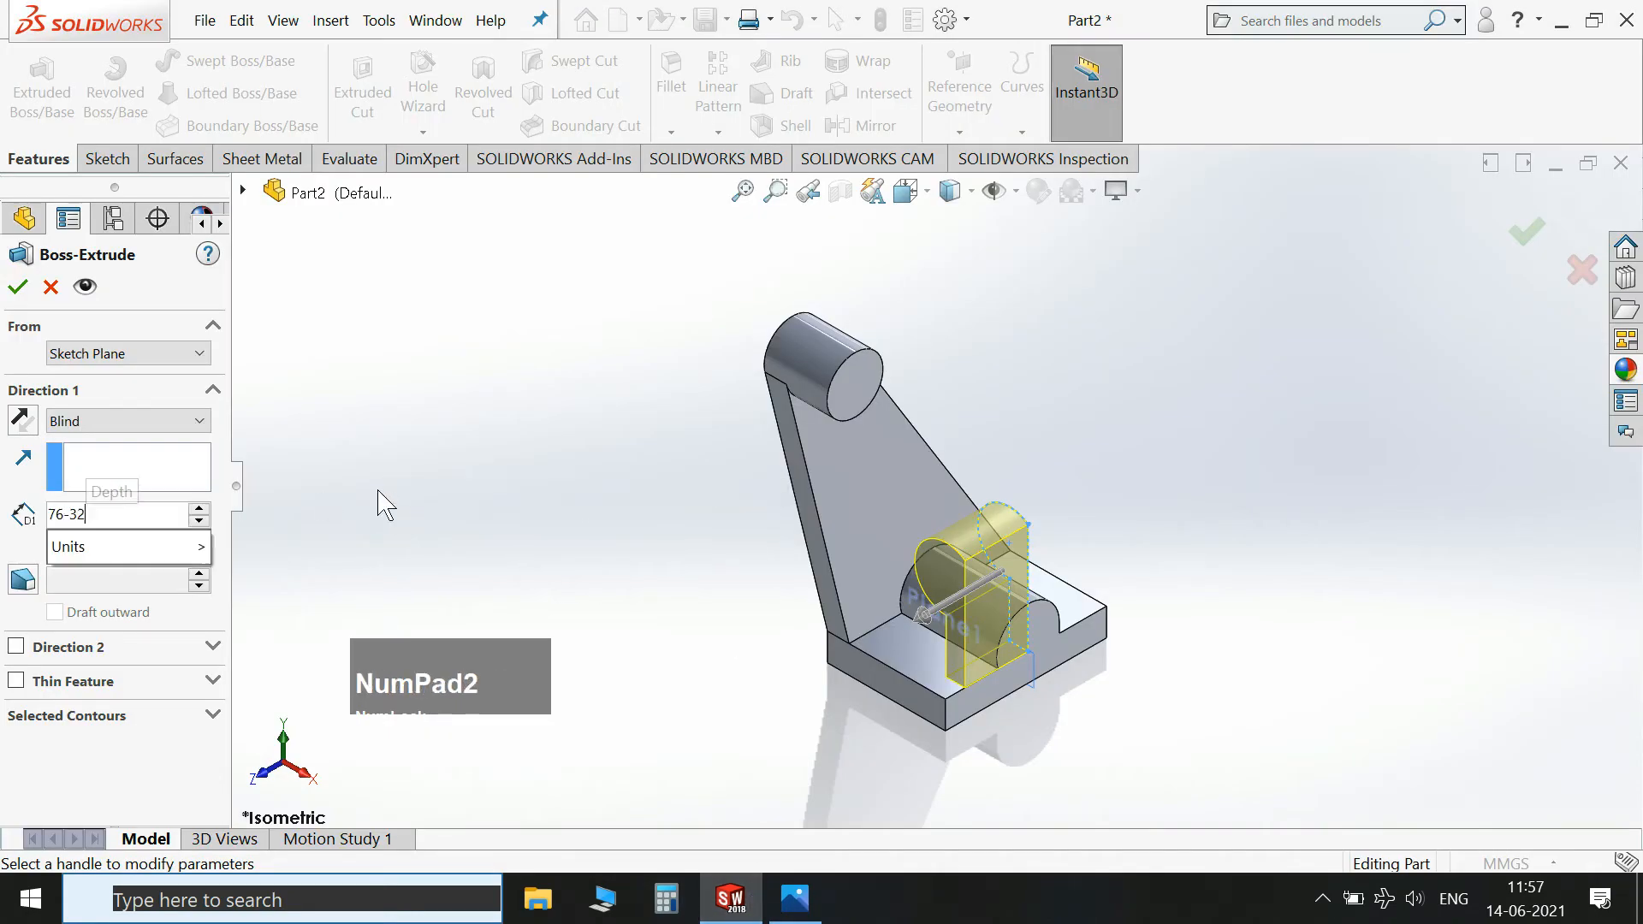
pyautogui.write('2')
pyautogui.press('Return')
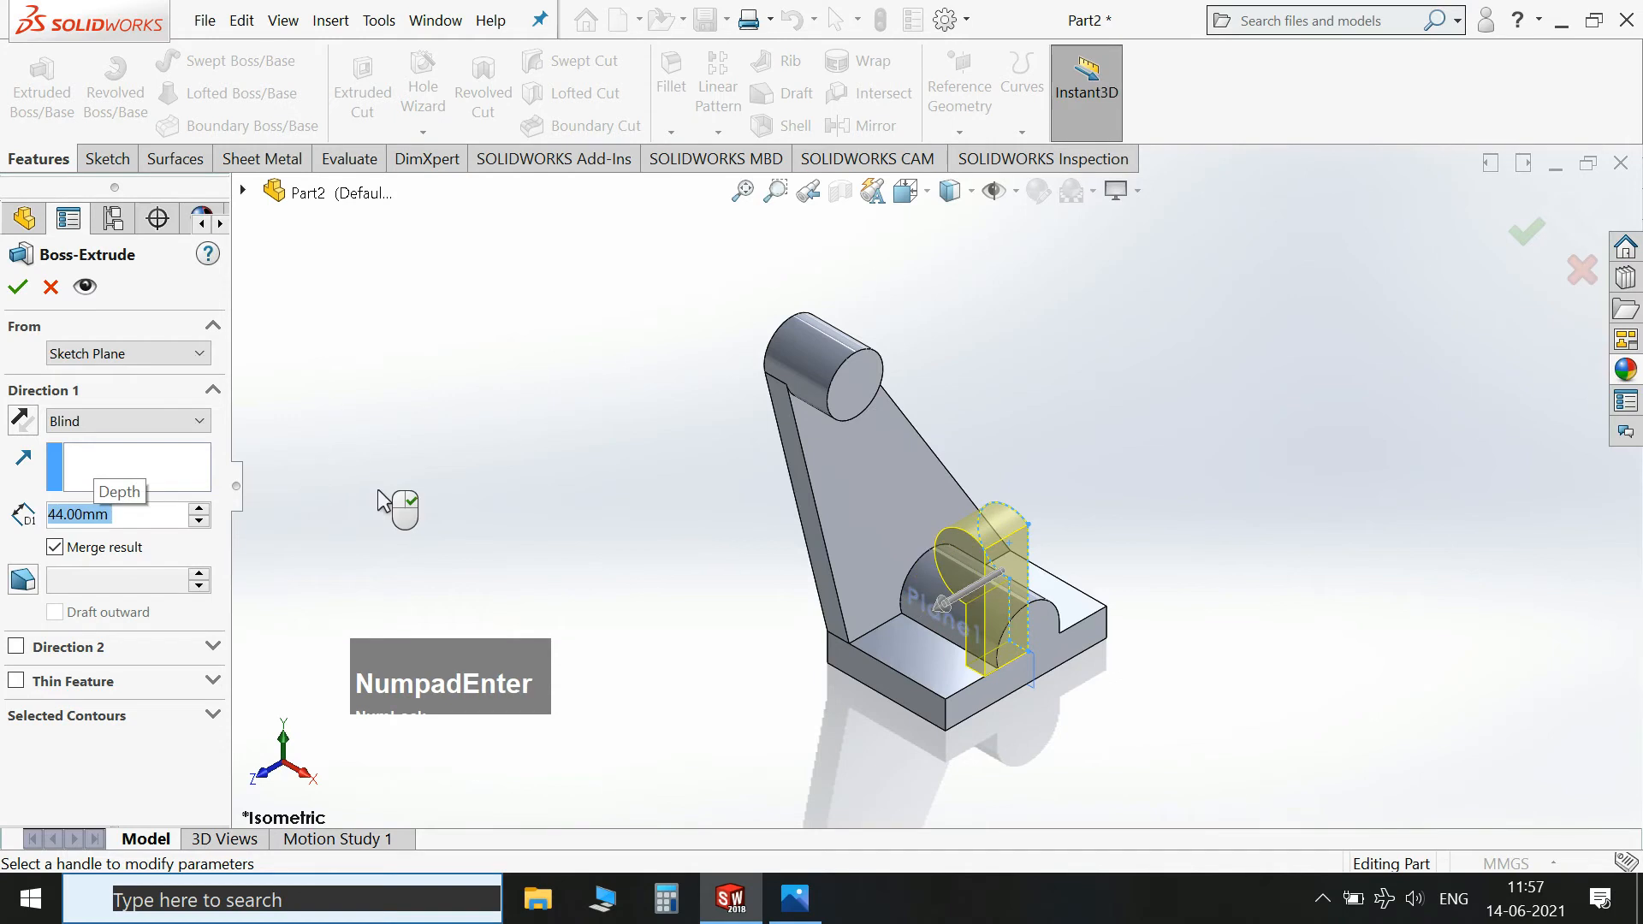
# Add a second extrusion direction of 32 mm for the upright and complete the boss.
pyautogui.click(14, 649)
pyautogui.write('32')
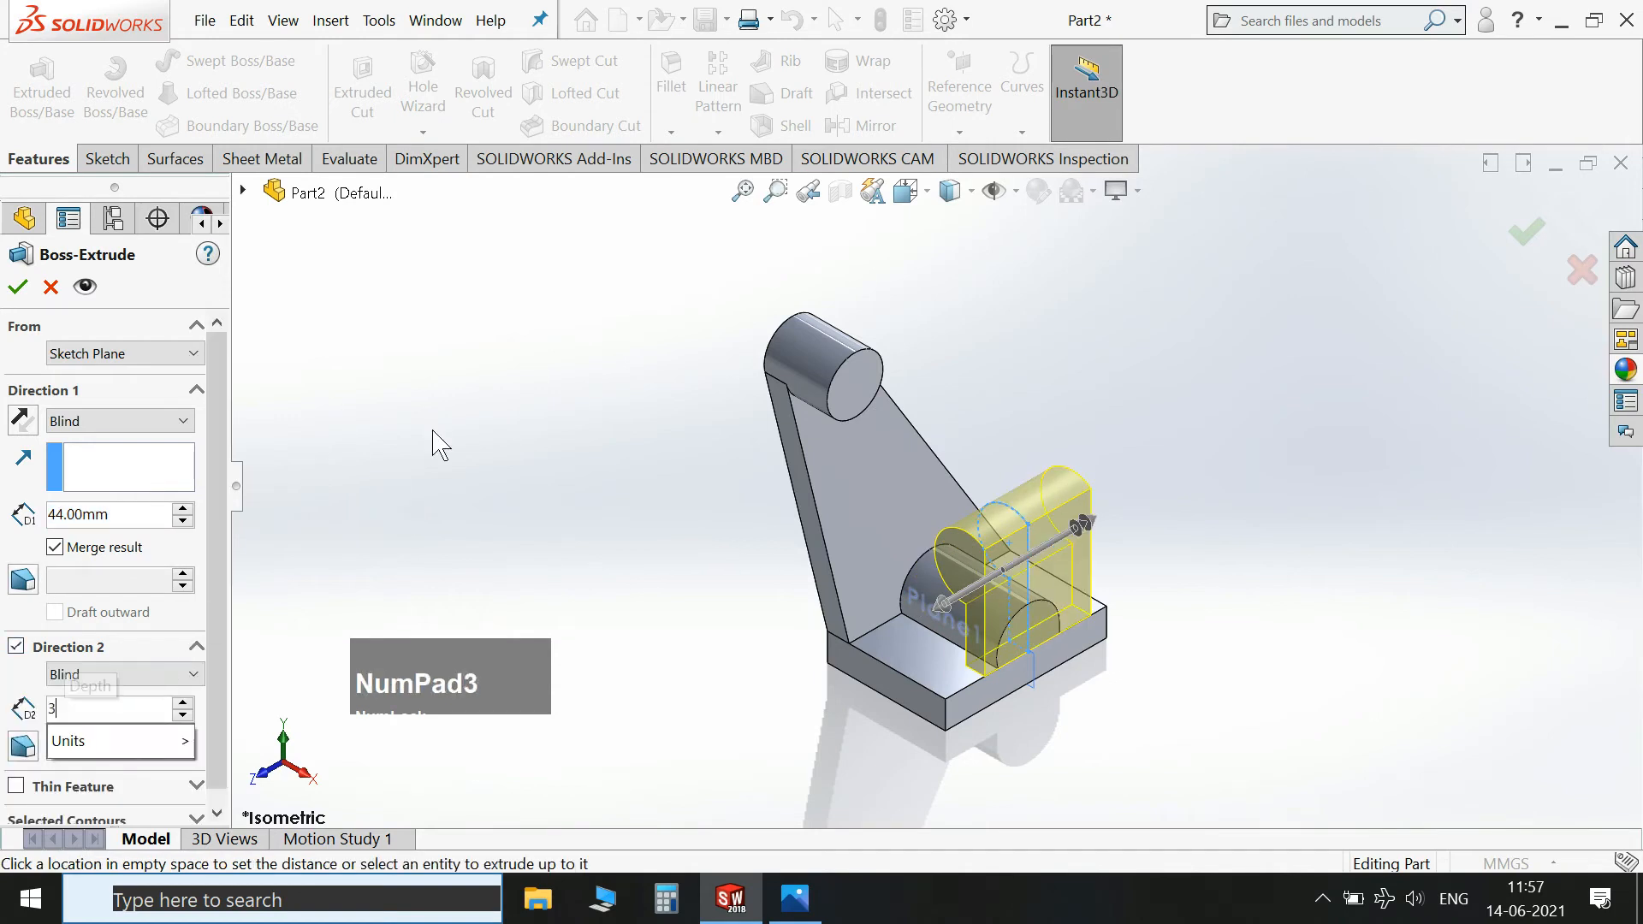
pyautogui.press('Return')
pyautogui.click(17, 286)
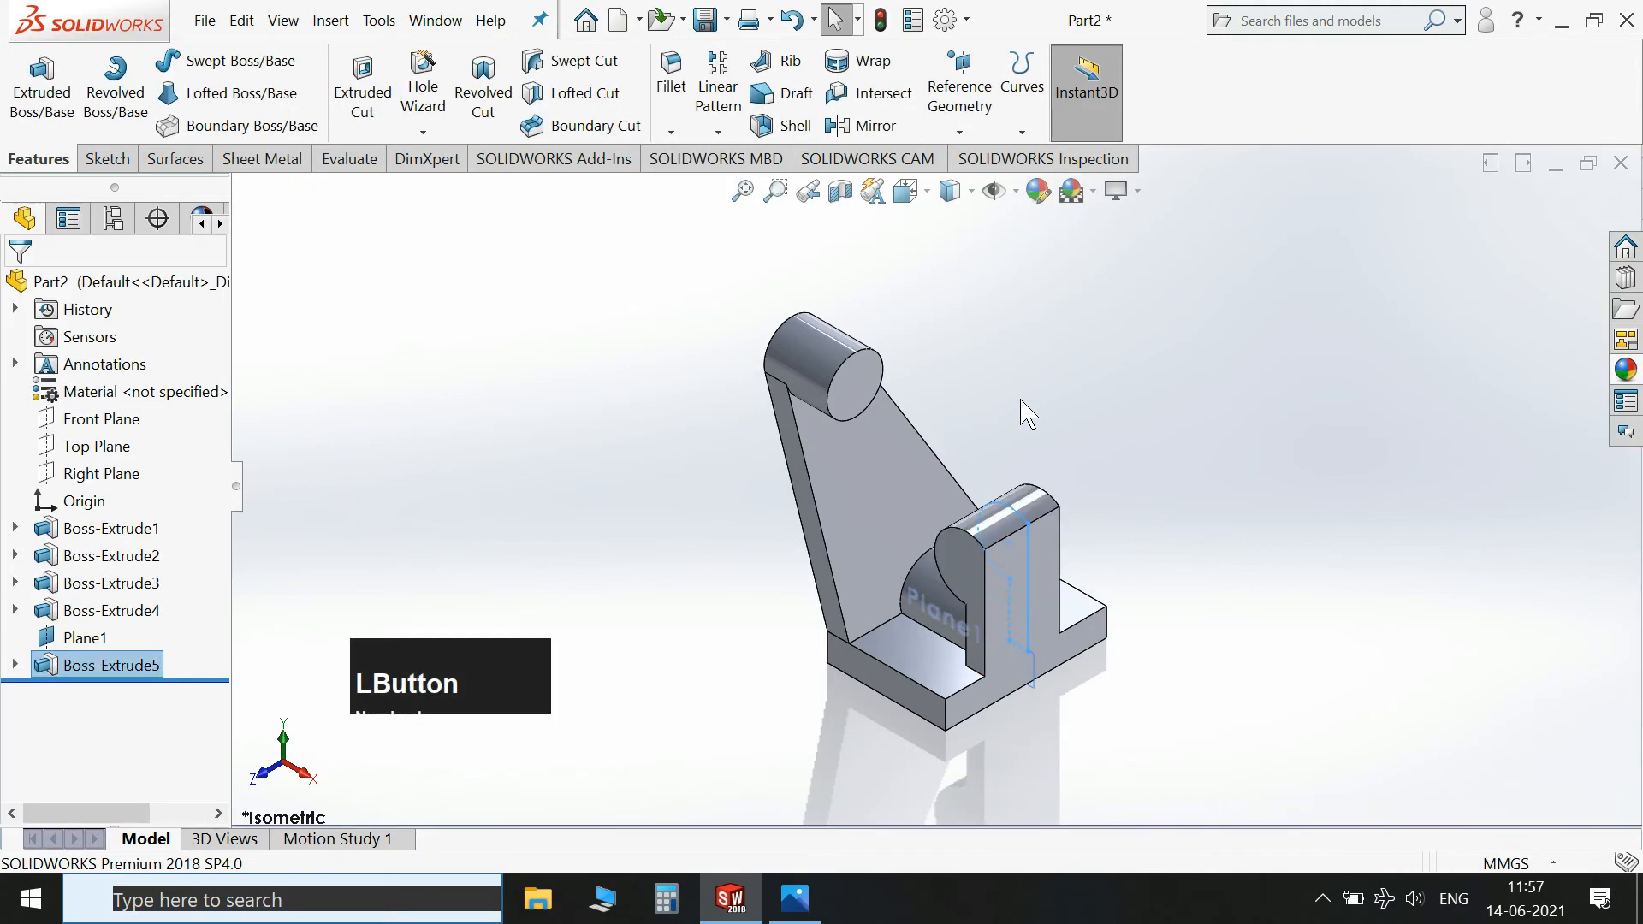
# Start a sketch on the arm's broad face beside the upright and view it face-on.
pyautogui.moveTo(1191, 545); pyautogui.dragTo(1224, 526, button='middle')
pyautogui.click(851, 450)
pyautogui.click(966, 389)
pyautogui.press('space')
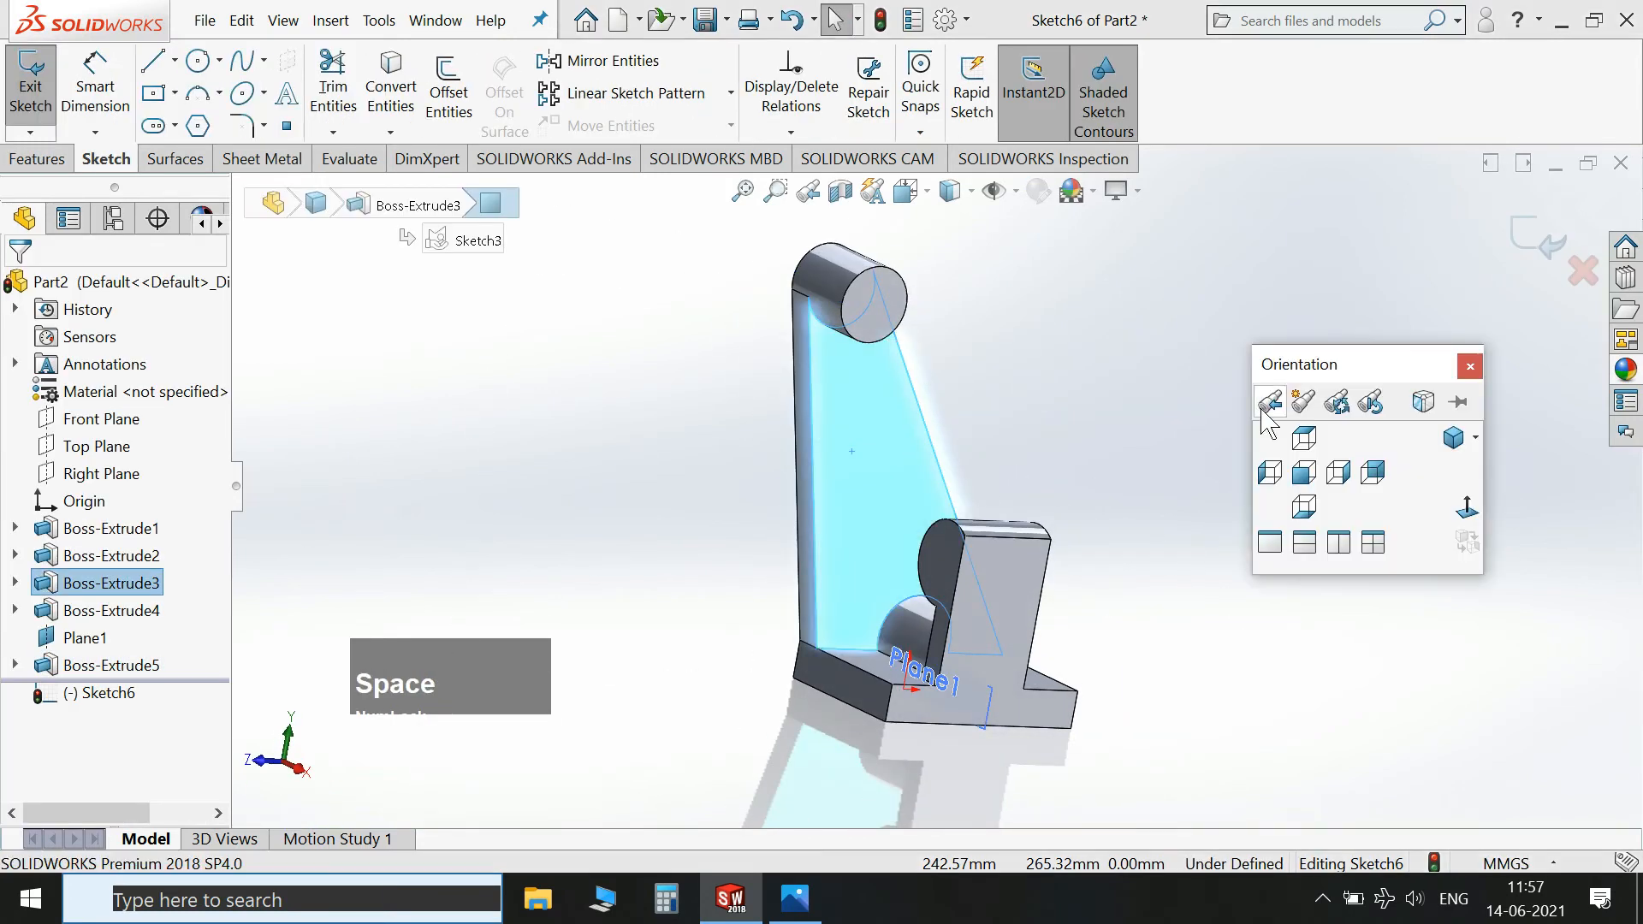
pyautogui.click(1467, 508)
pyautogui.scroll(2, 984, 499)
pyautogui.scroll(-2, 847, 325)
# Draw a centerline about 269 mm long from the upper boss's centre down into the area of the lower boss.
pyautogui.click(175, 59)
pyautogui.click(210, 122)
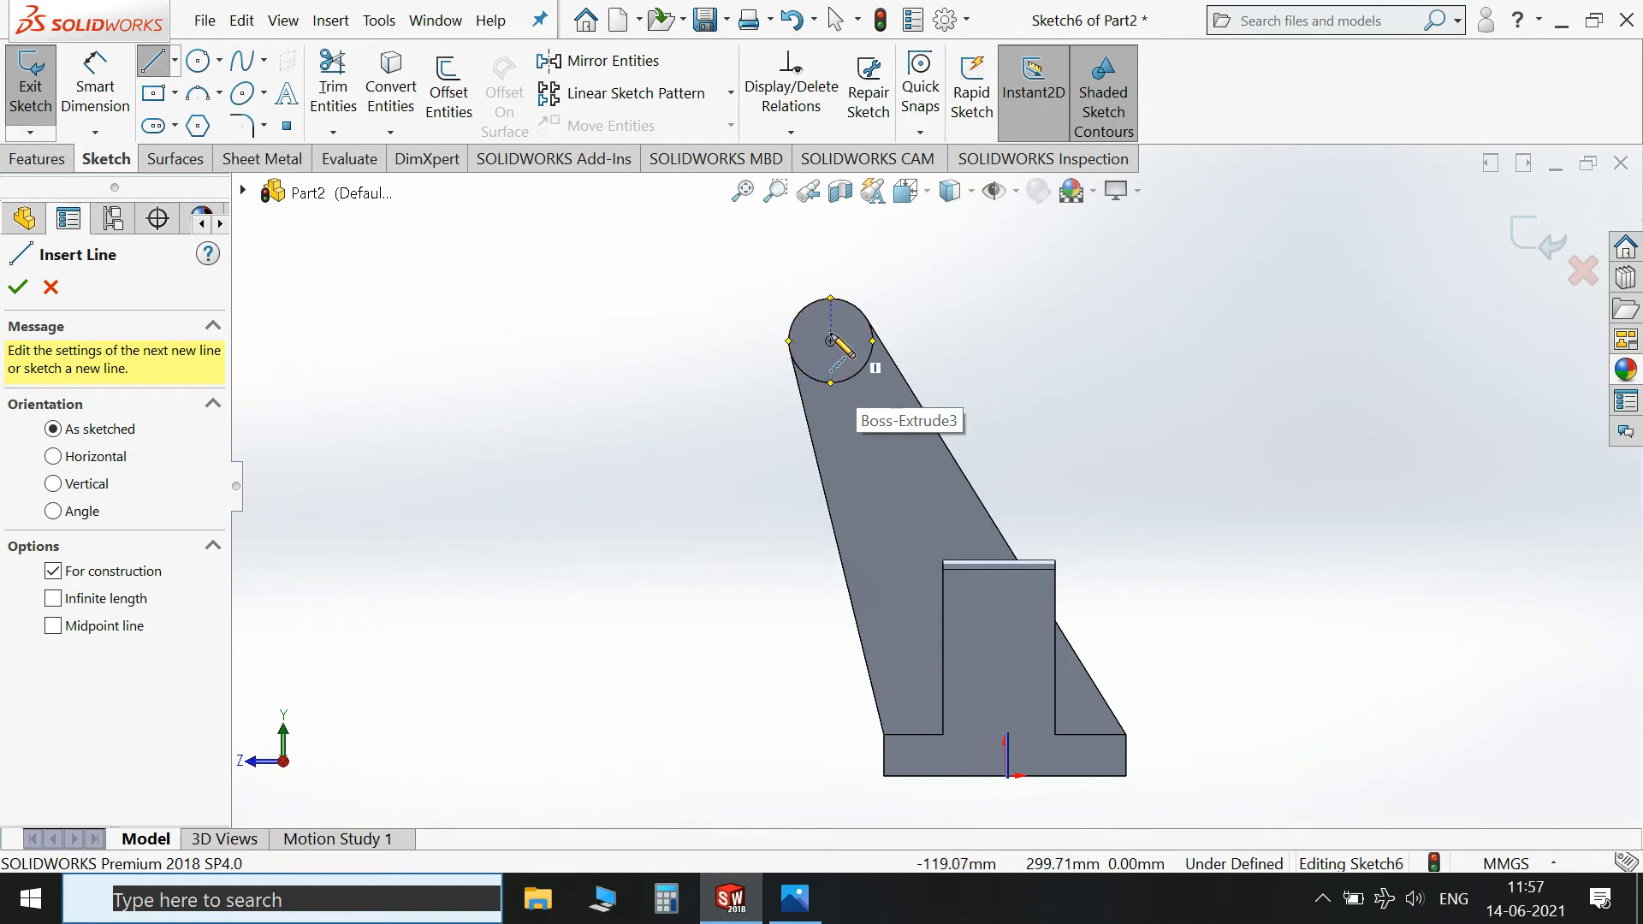
pyautogui.click(830, 343)
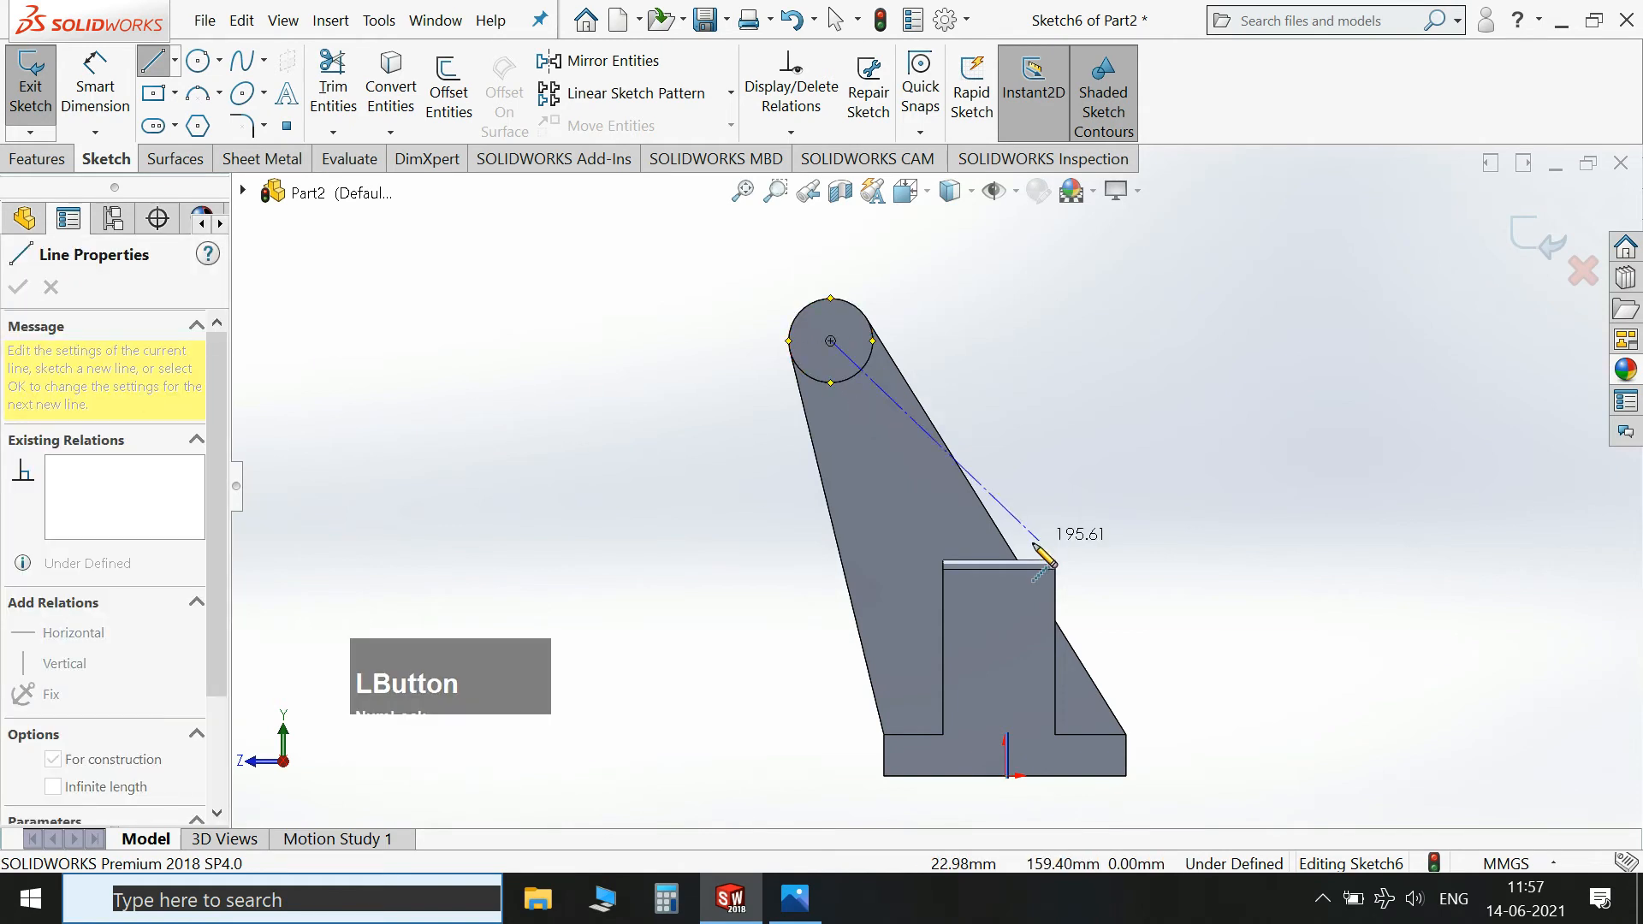
pyautogui.scroll(-2, 1061, 535)
pyautogui.scroll(1, 1045, 659)
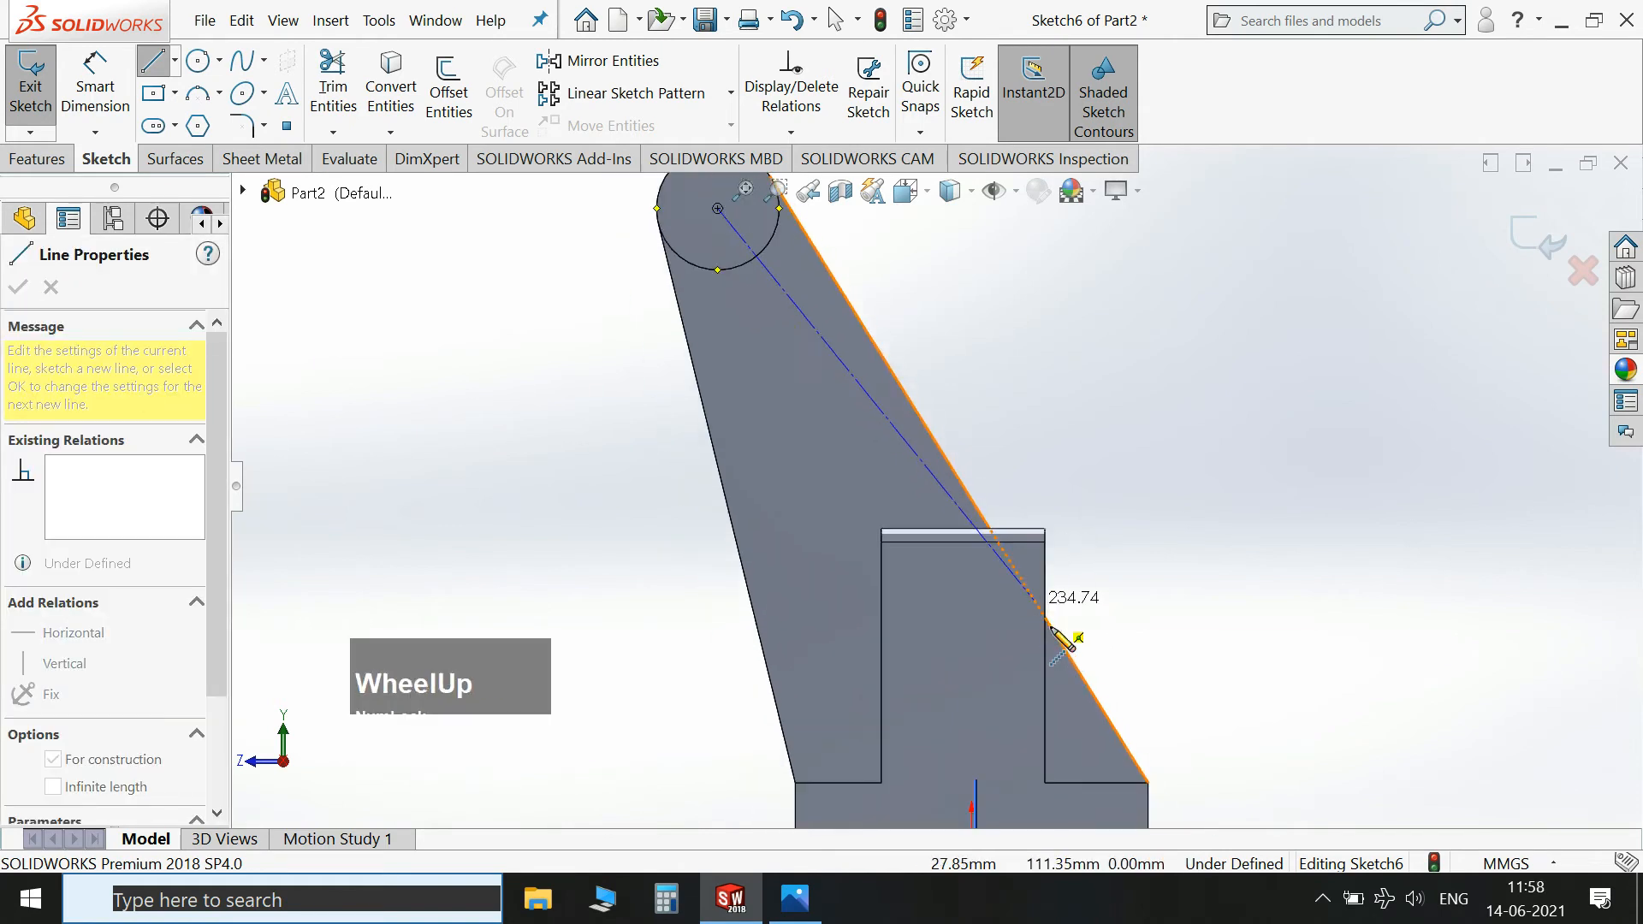
pyautogui.click(995, 717)
pyautogui.press('Escape')
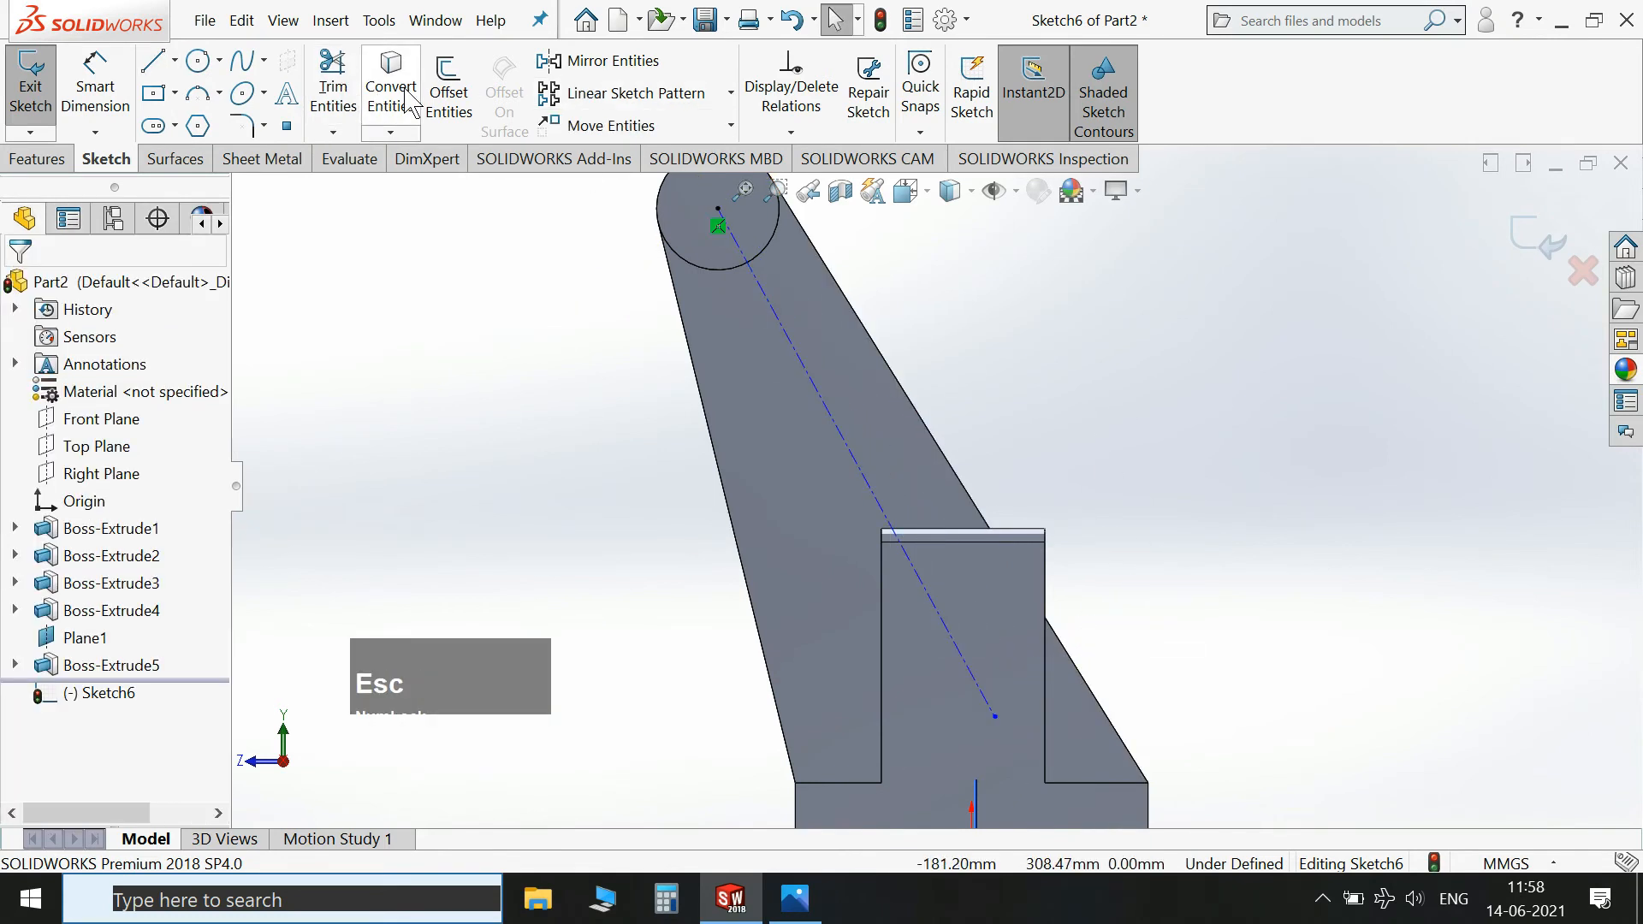
# Convert the lower boss's rounded edge into the sketch and change the resulting arc to construction geometry.
pyautogui.click(381, 107)
pyautogui.moveTo(1122, 459); pyautogui.dragTo(923, 697, button='middle')
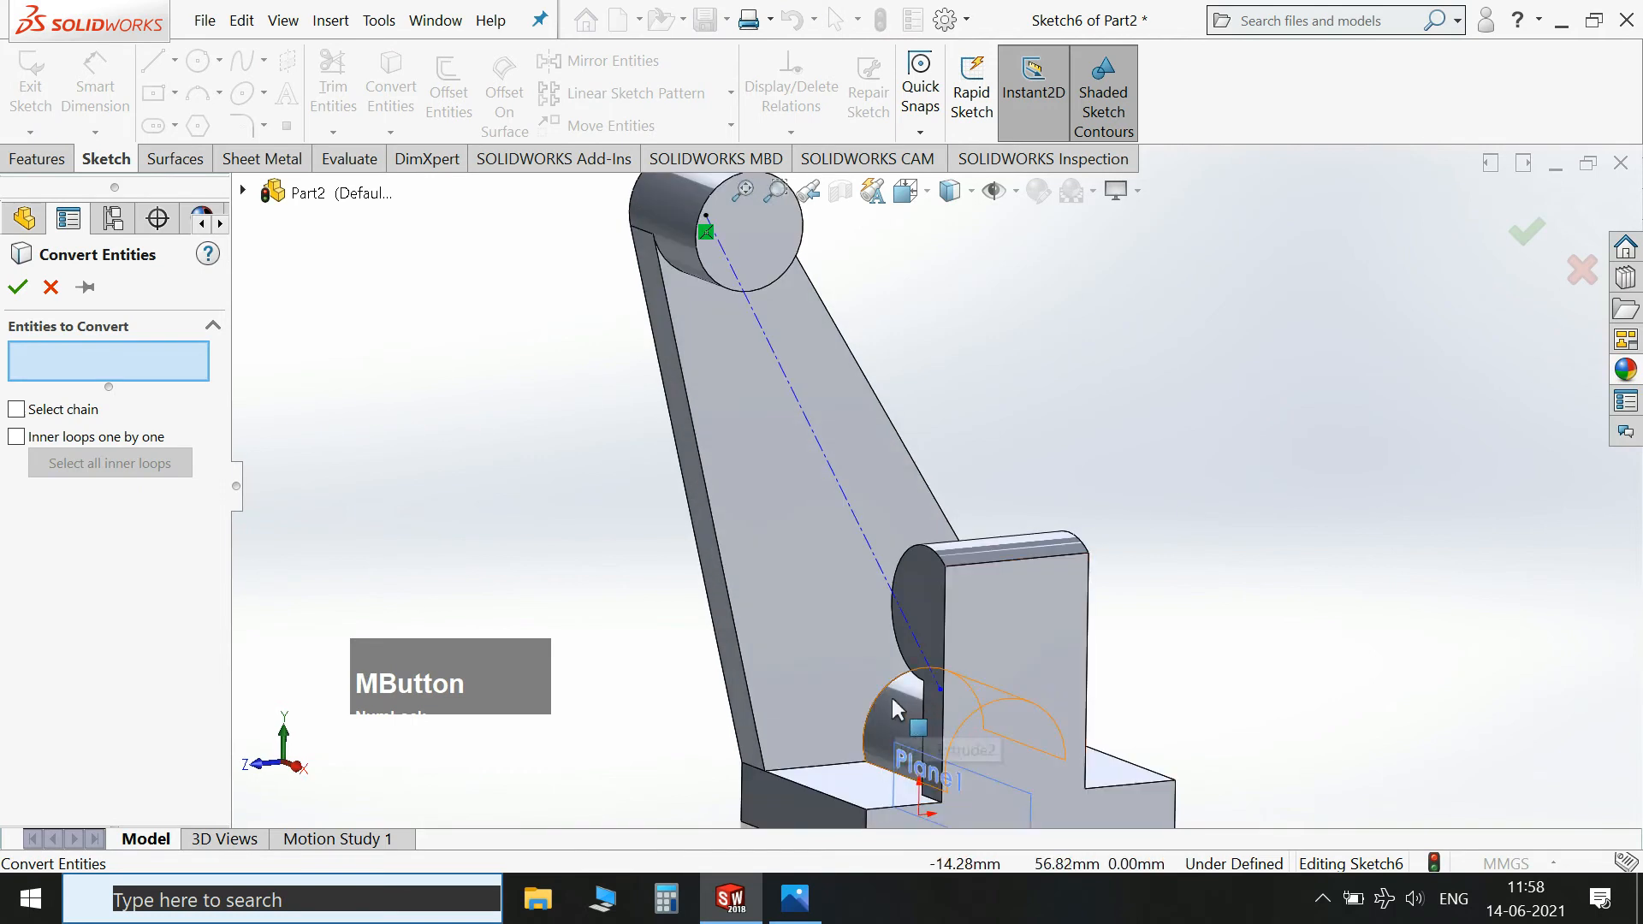
pyautogui.click(883, 690)
pyautogui.click(18, 288)
pyautogui.press('space')
pyautogui.click(1125, 479)
pyautogui.scroll(-3, 972, 649)
pyautogui.rightClick(996, 644)
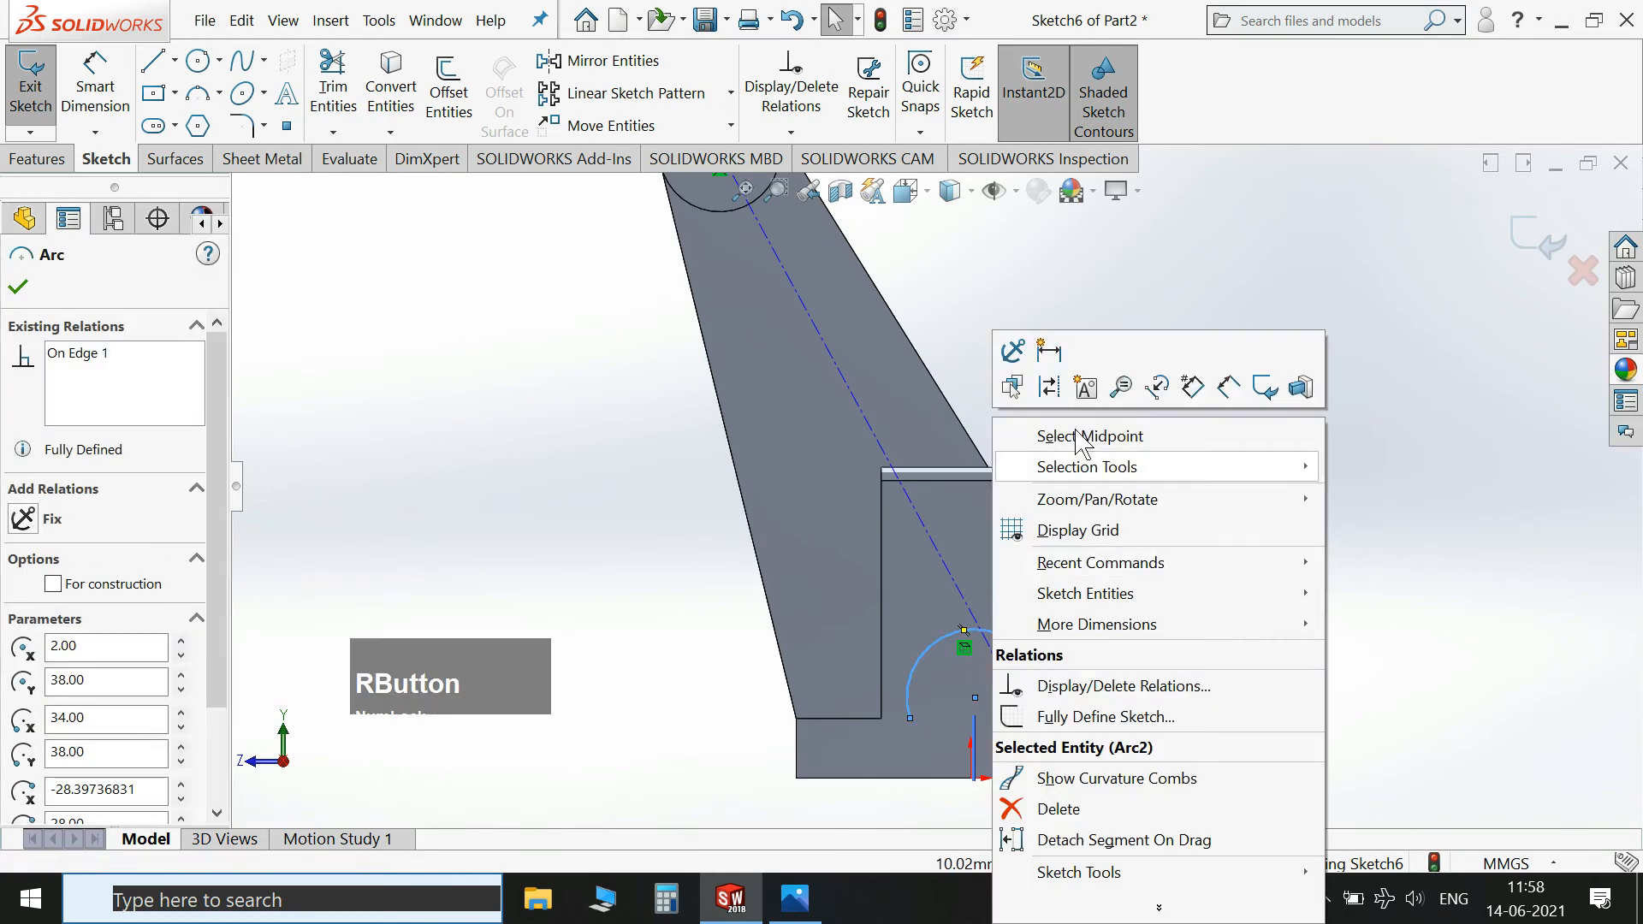
pyautogui.click(1045, 387)
pyautogui.scroll(2, 1157, 632)
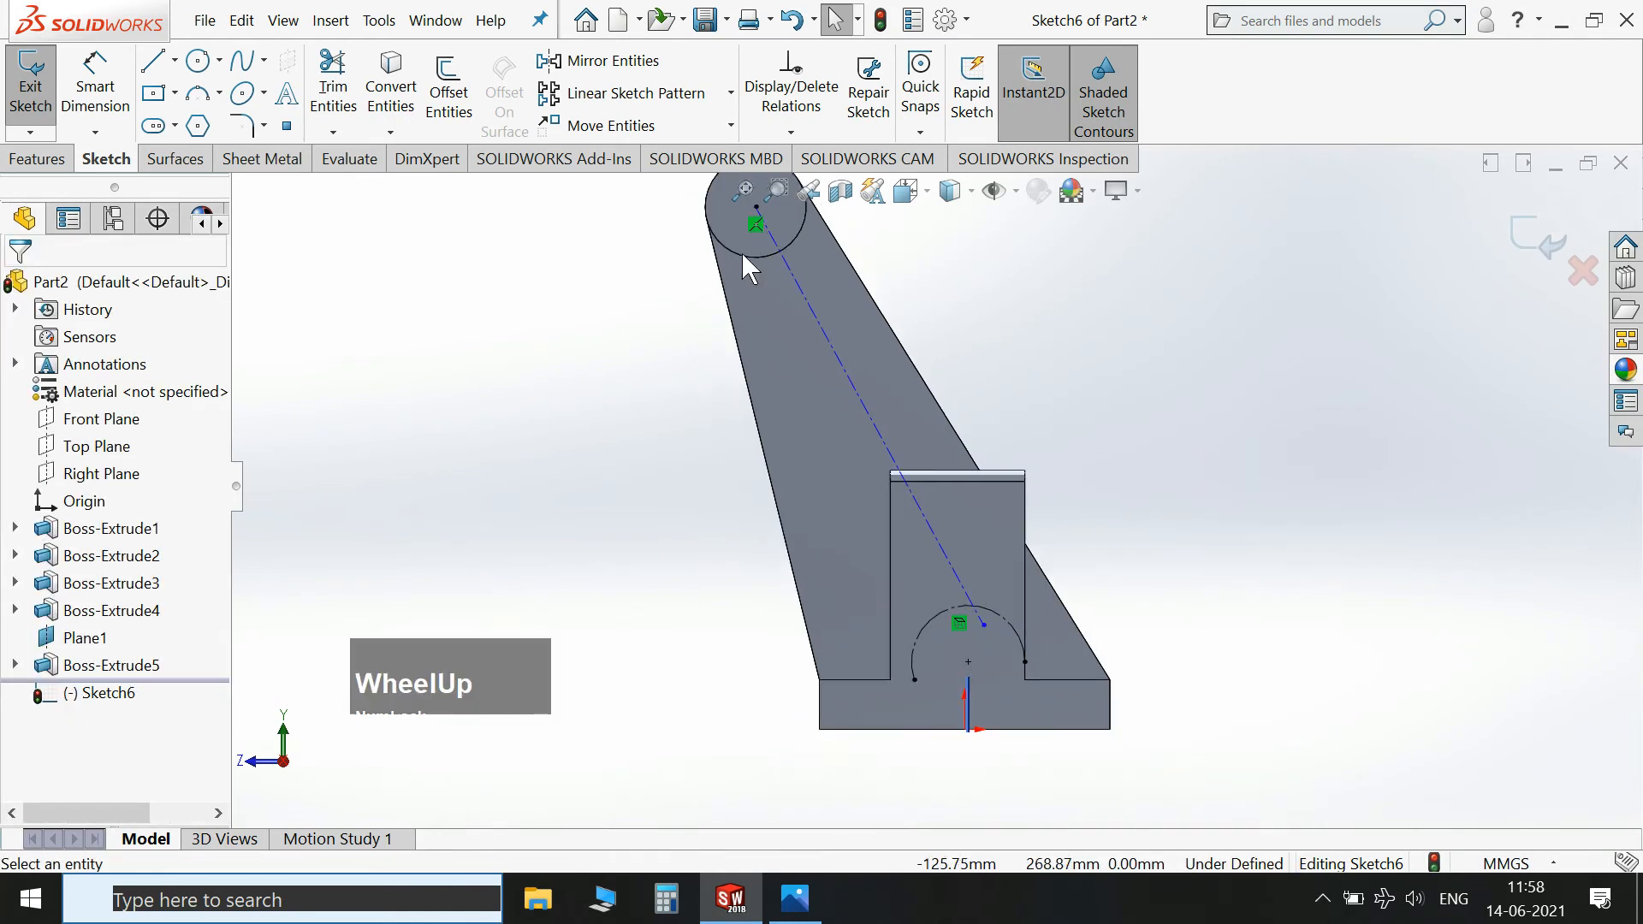
# Offset the sloping centerline bi-directionally by 19/2 mm to form the two rib lines.
pyautogui.scroll(-2, 883, 372)
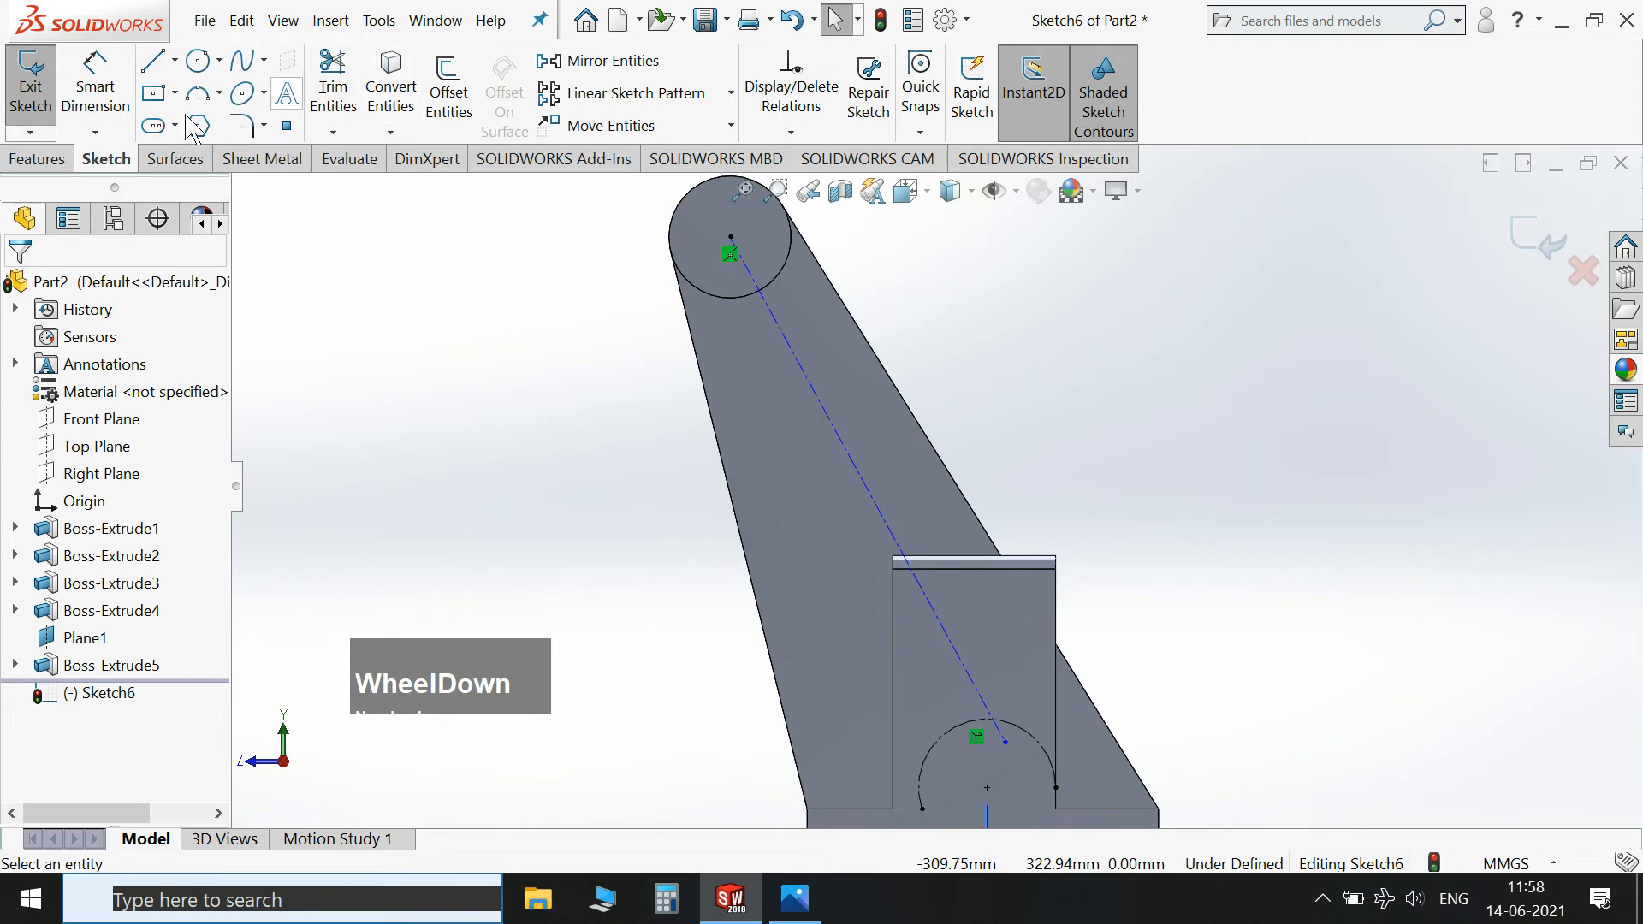
pyautogui.click(448, 94)
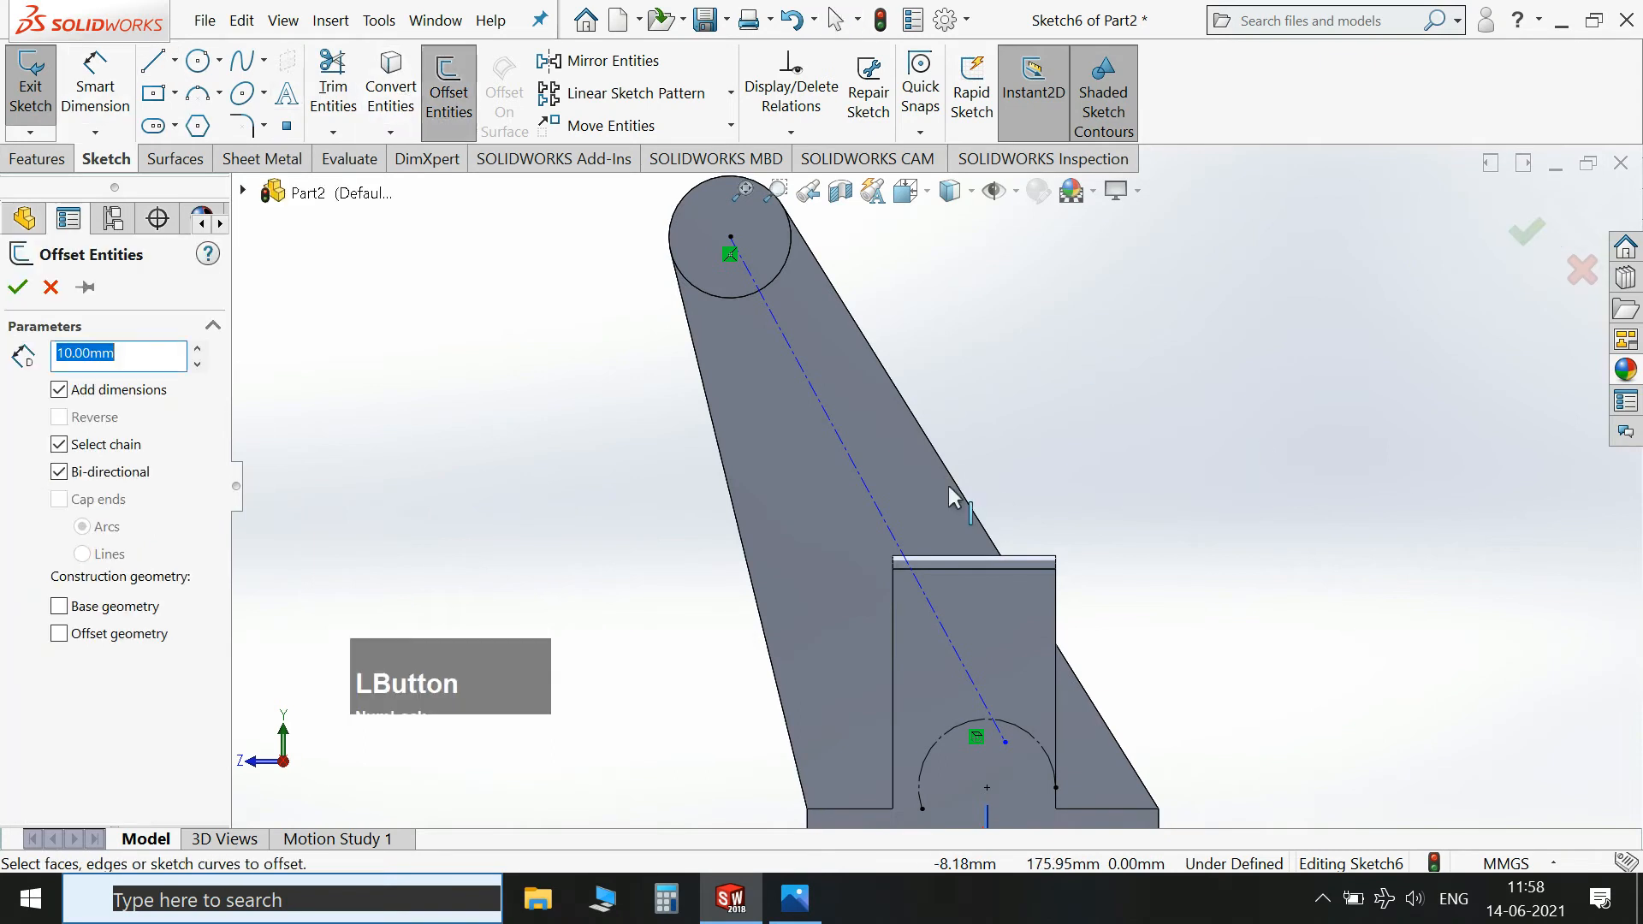
pyautogui.click(863, 476)
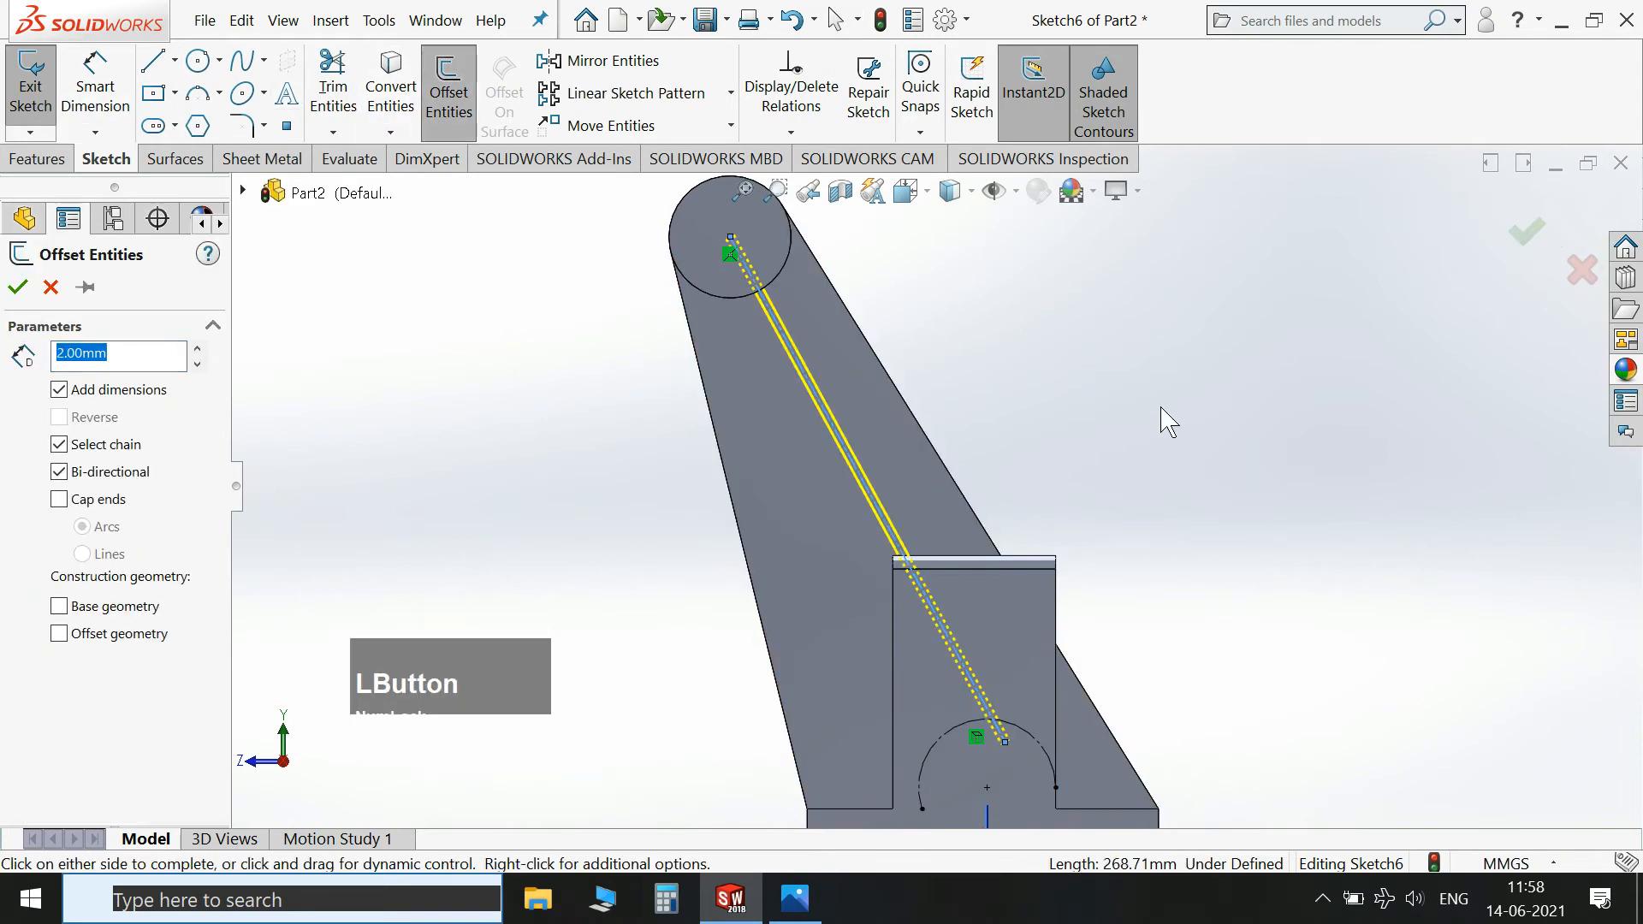
pyautogui.write('19/2')
pyautogui.press('Return')
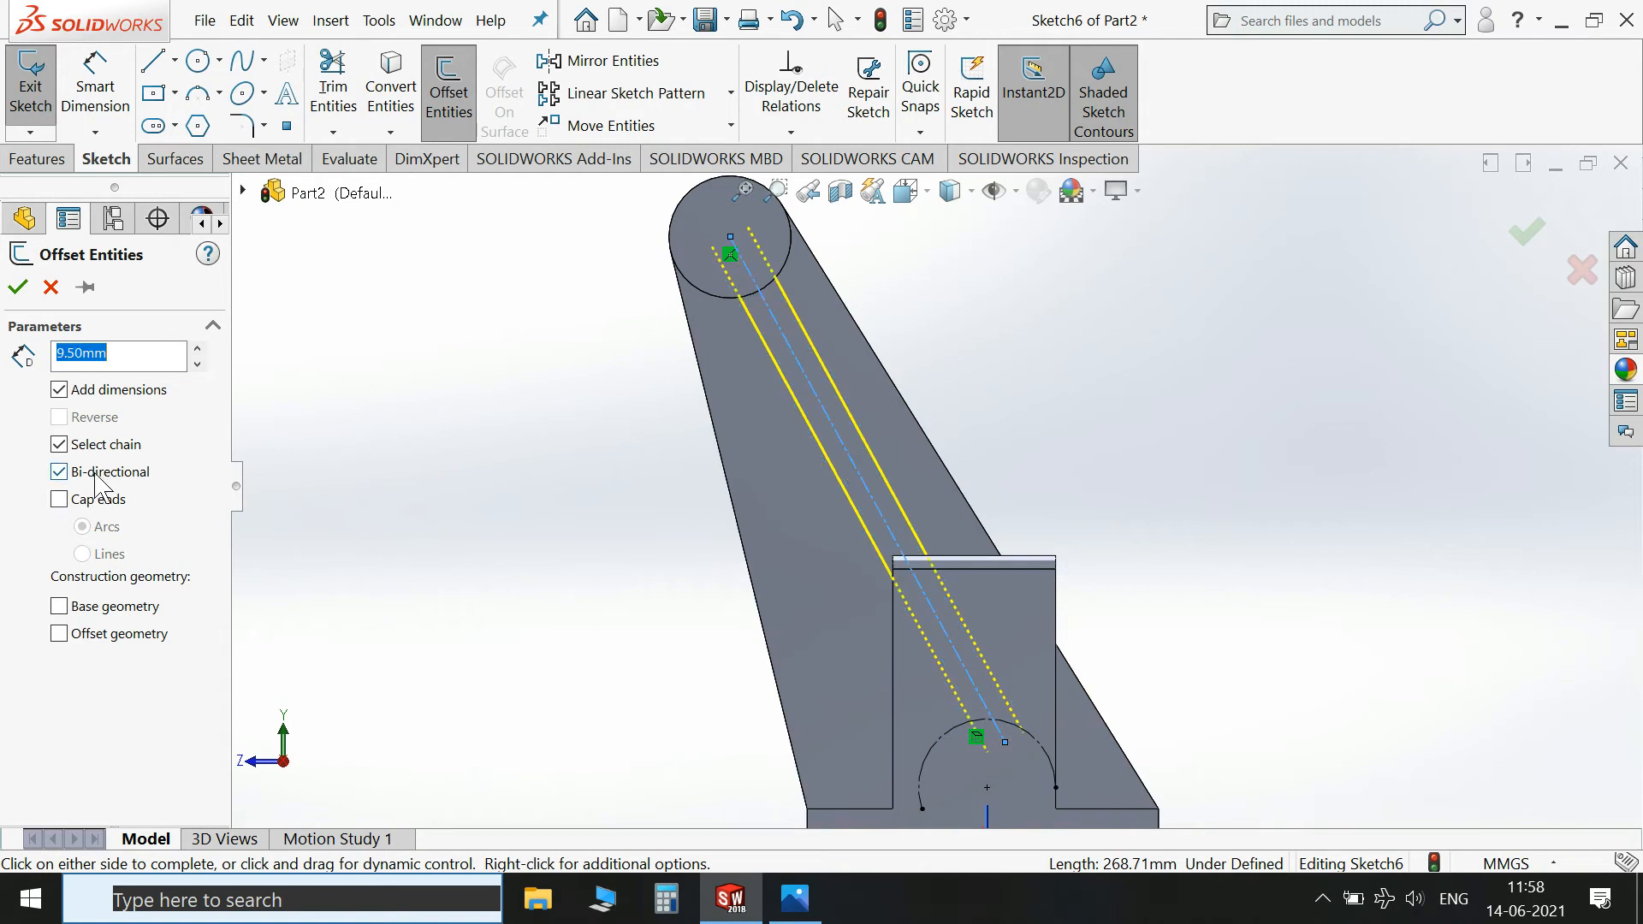
pyautogui.click(18, 287)
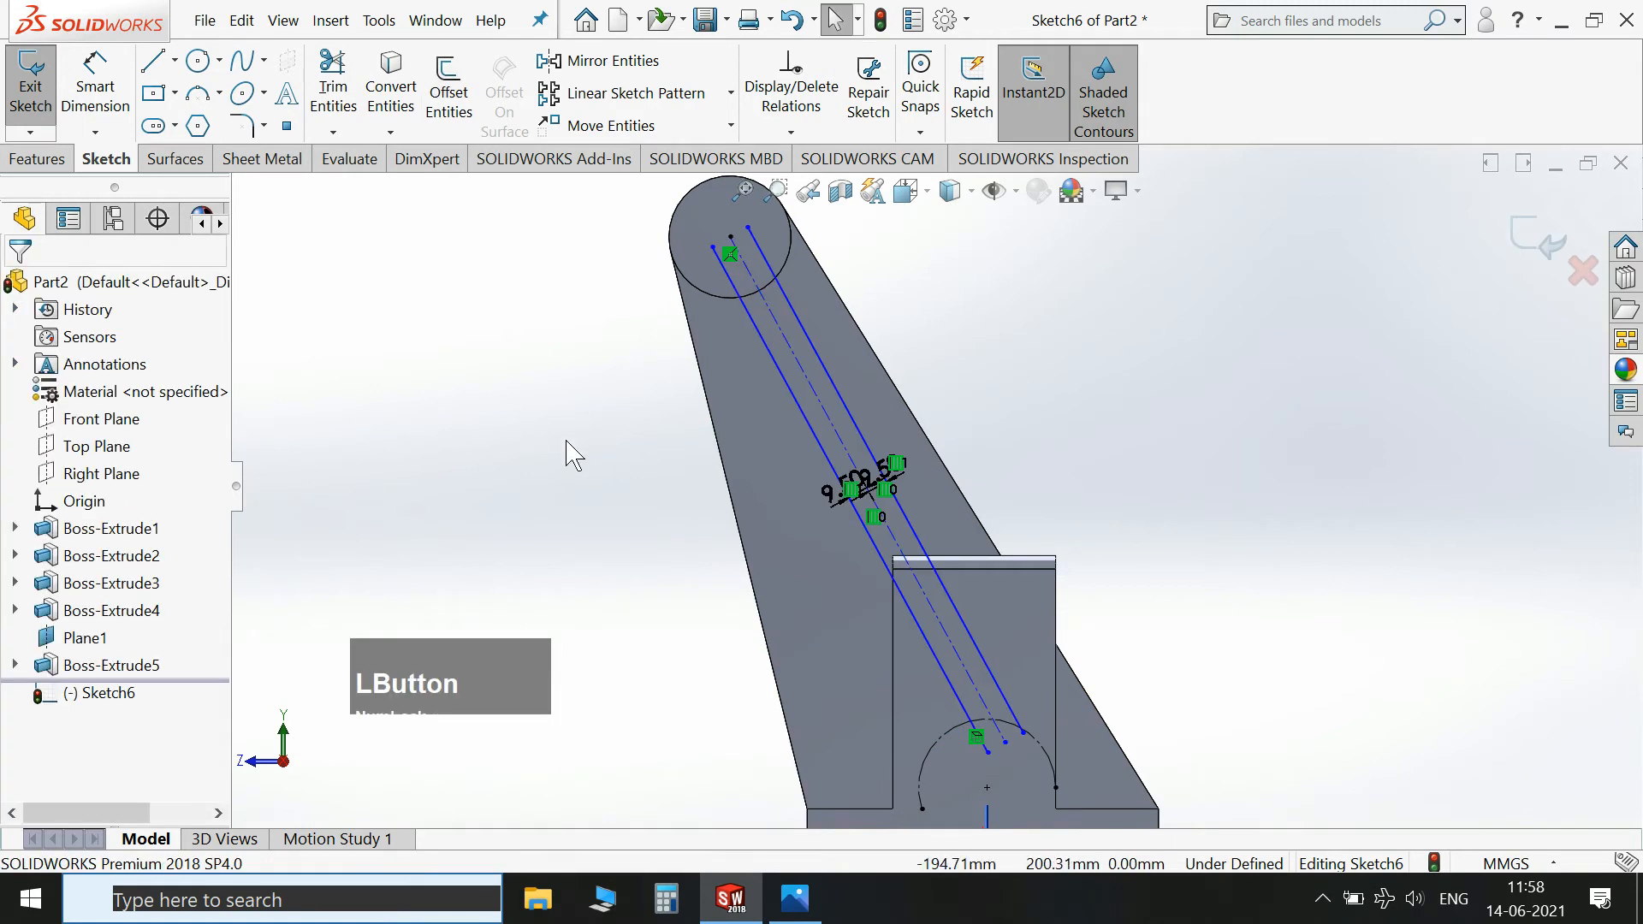
pyautogui.click(153, 61)
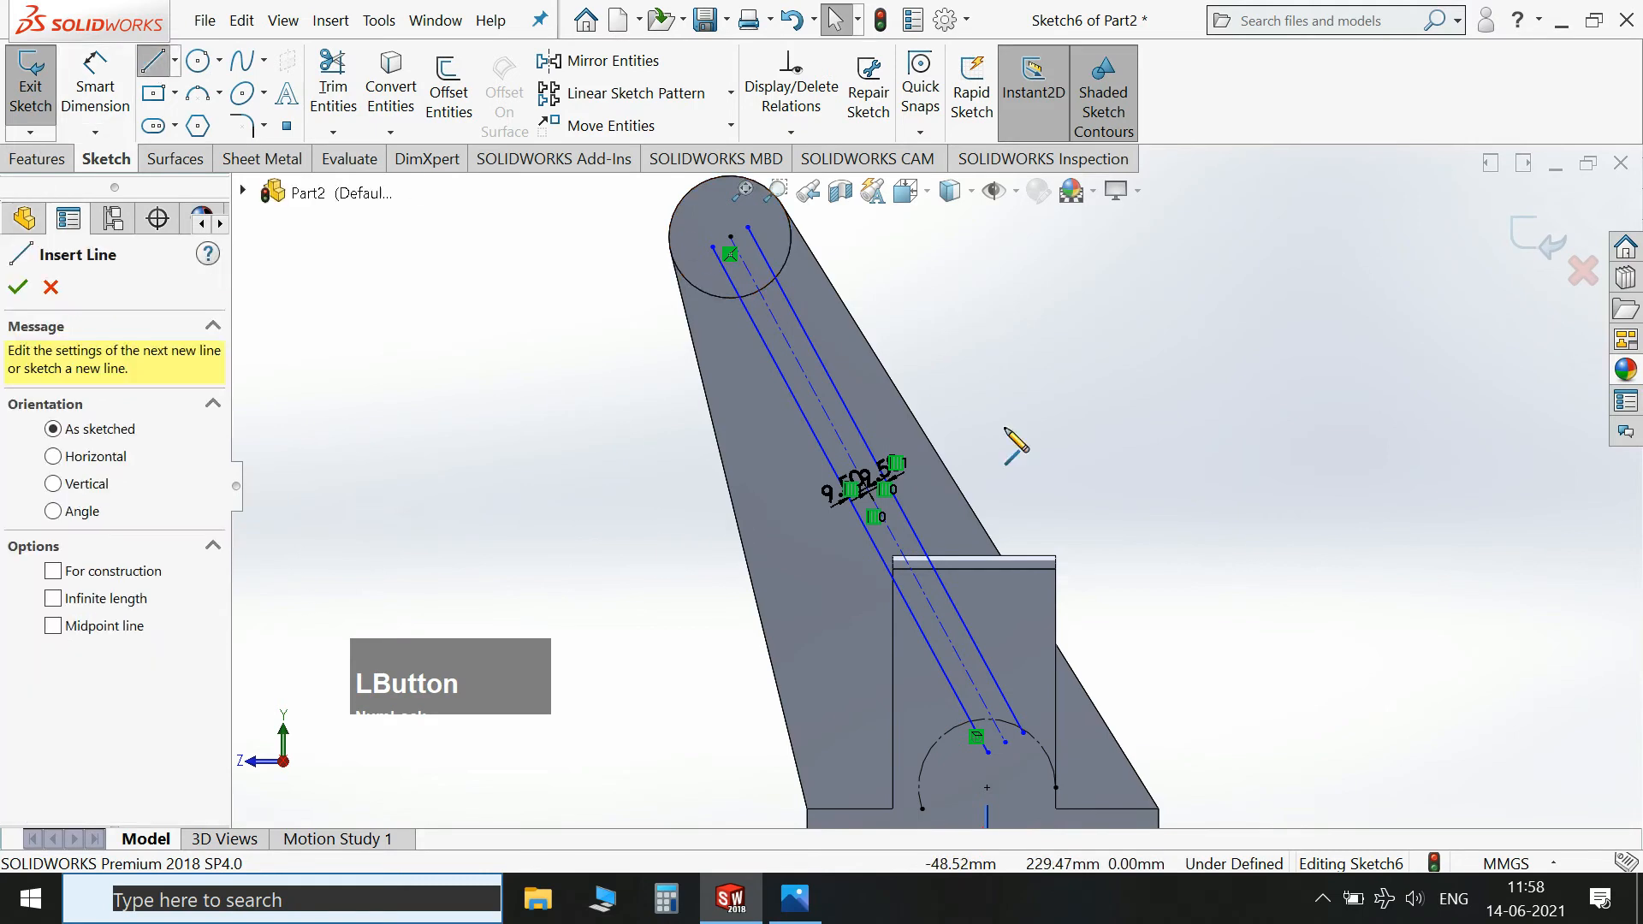
pyautogui.scroll(1, 997, 564)
pyautogui.press('Escape')
# Make the offset line nearer the arm's more slanted edge tangent to the lower boss's construction arc.
pyautogui.scroll(-2, 1017, 685)
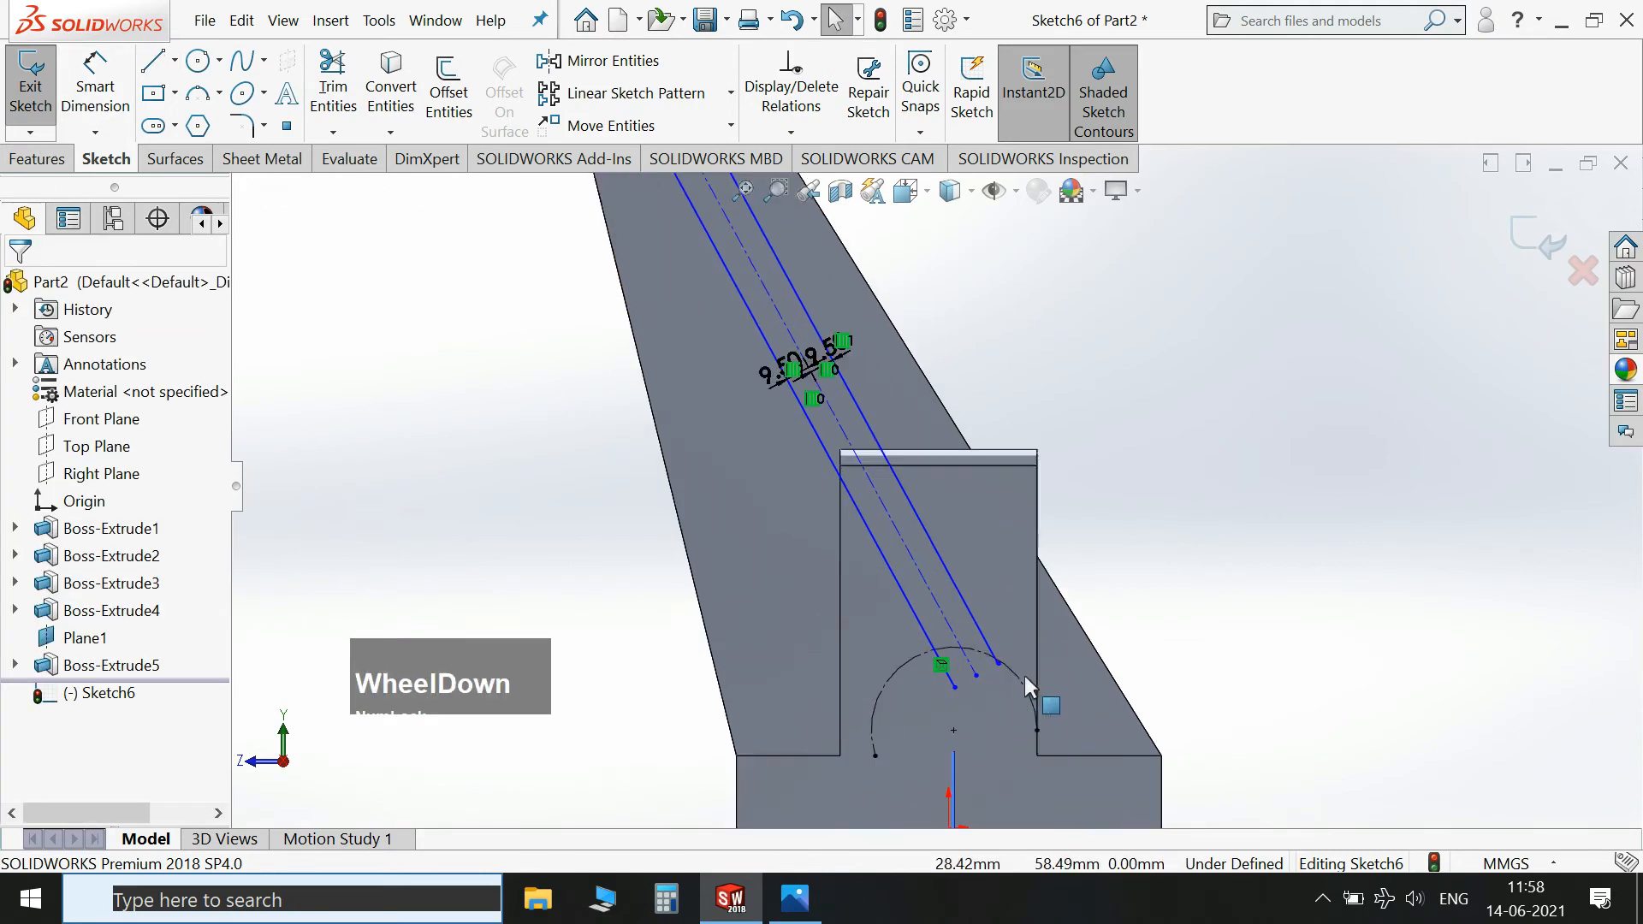
pyautogui.click(991, 637)
pyautogui.keyDown('ctrl'); pyautogui.click(1016, 671); pyautogui.keyUp('ctrl')
pyautogui.click(1089, 572)
pyautogui.click(1130, 521)
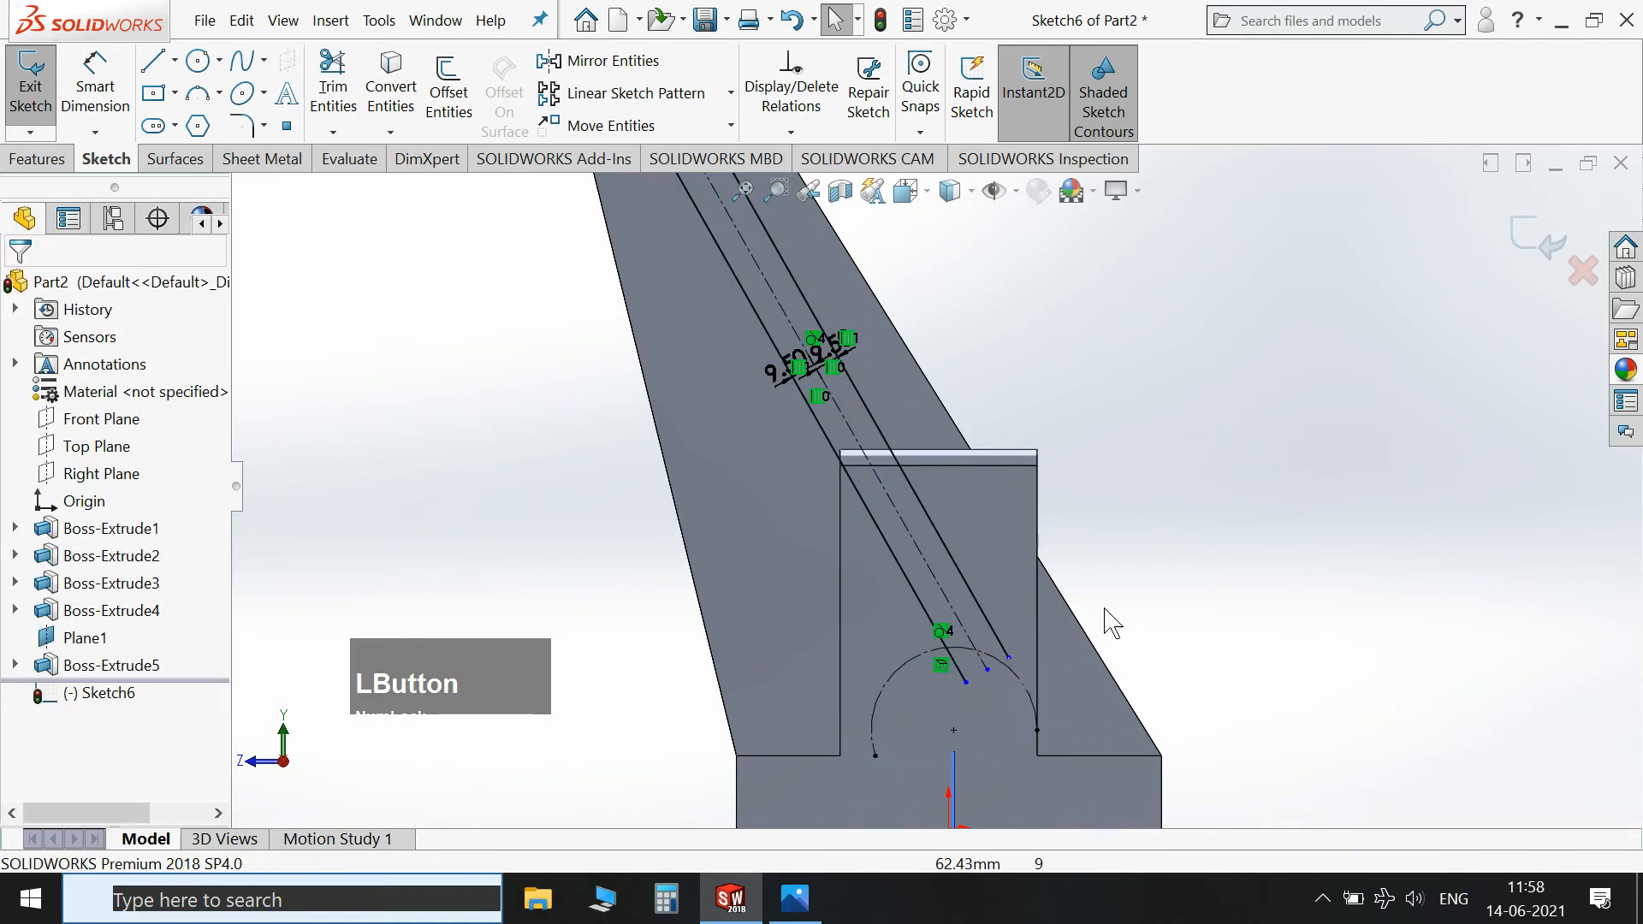
# Extend the tangent rib line's lower end to the construction arc.
pyautogui.click(333, 131)
pyautogui.click(399, 190)
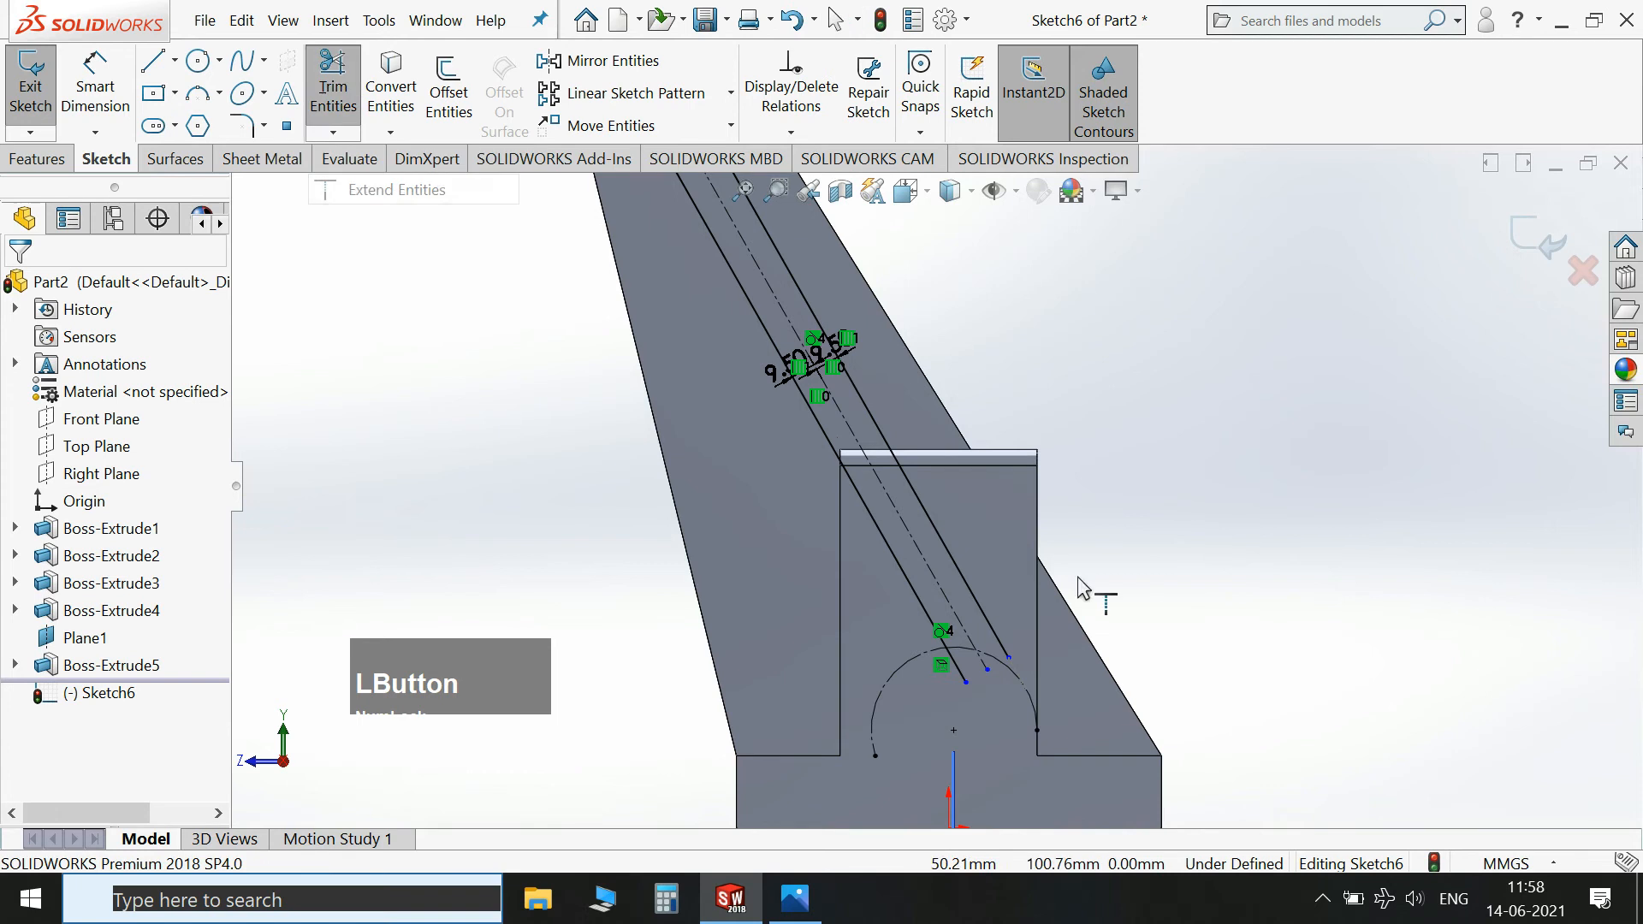
pyautogui.click(999, 651)
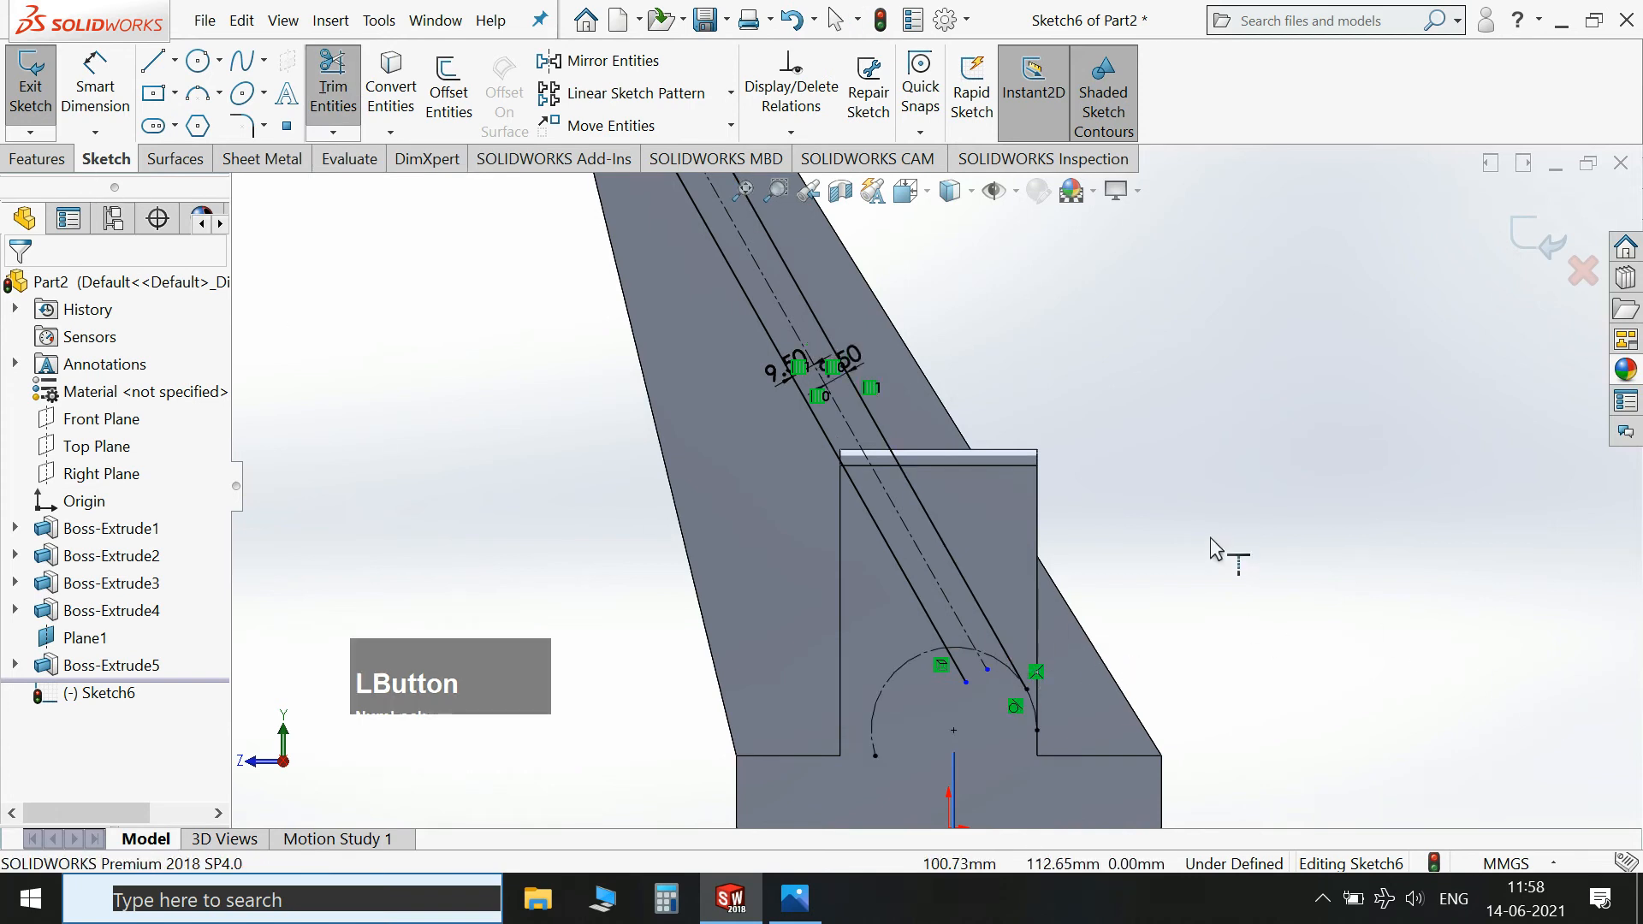
pyautogui.press('Escape')
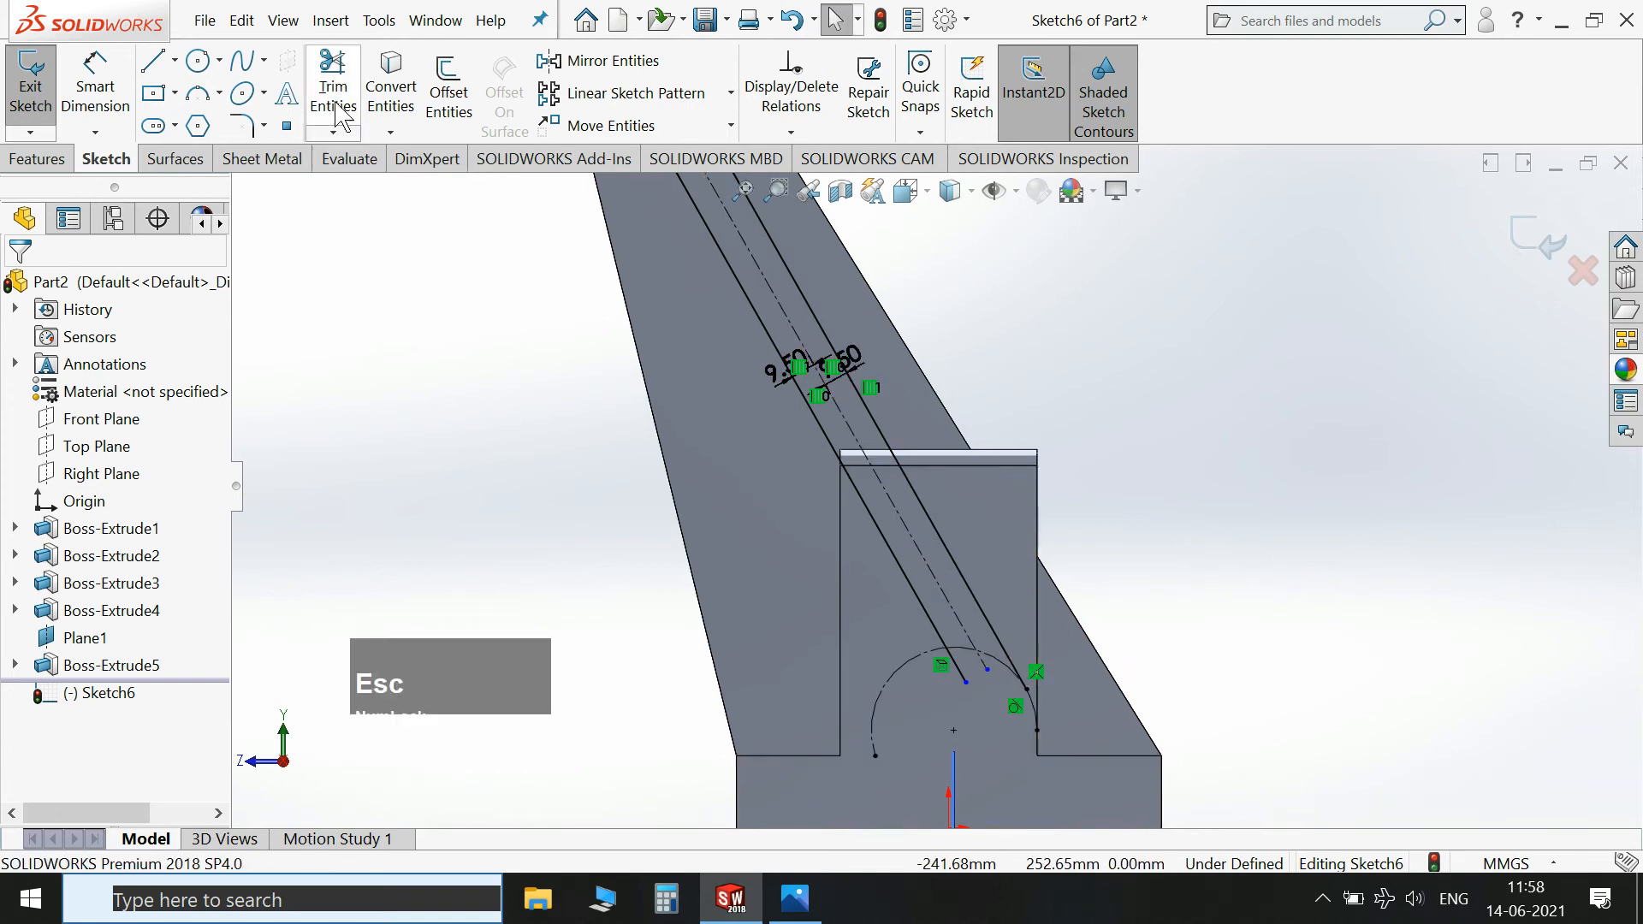
# Close the rib profile's lower end with a line and make it perpendicular to the adjoining rib line.
pyautogui.click(155, 62)
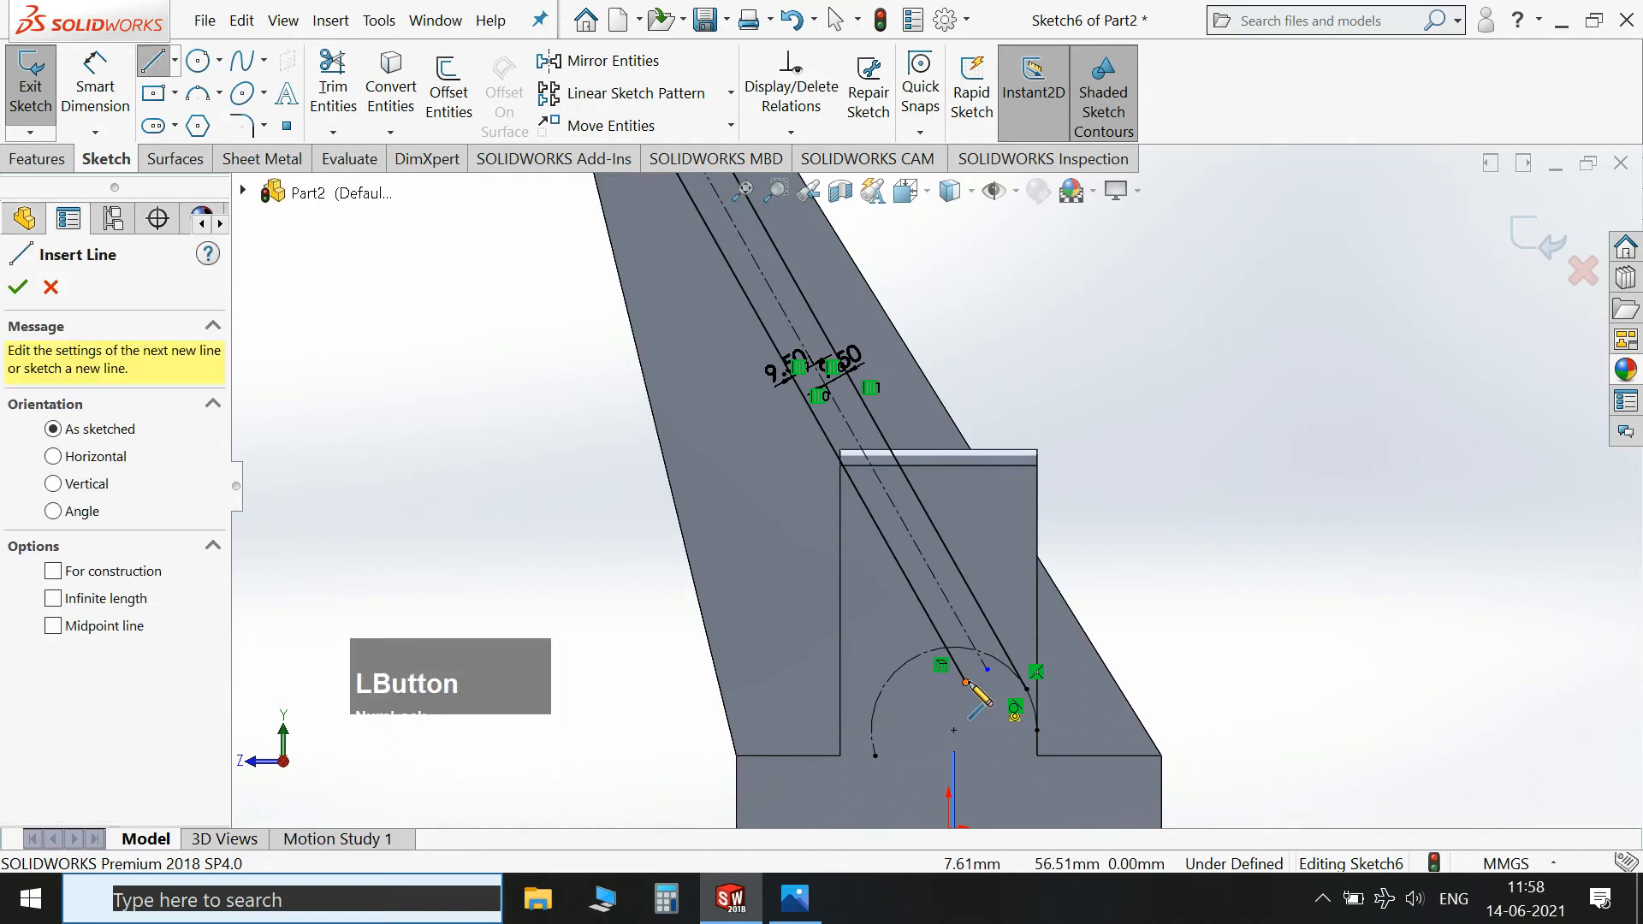
pyautogui.click(965, 682)
pyautogui.click(1027, 689)
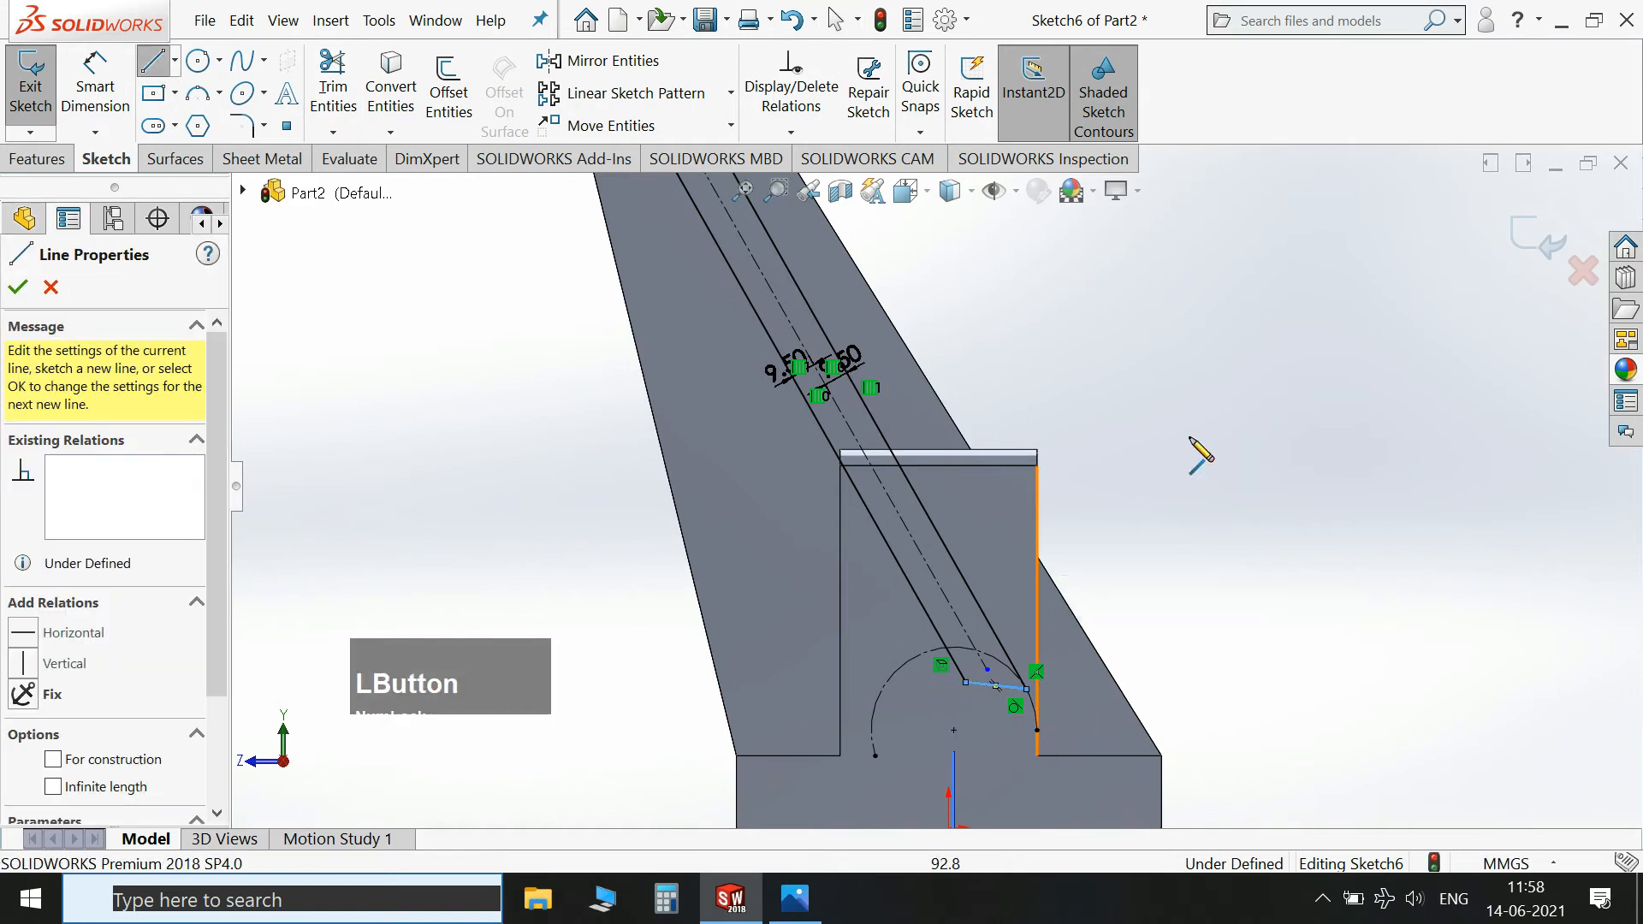
pyautogui.press('Escape')
pyautogui.click(988, 686)
pyautogui.keyDown('ctrl'); pyautogui.click(970, 682); pyautogui.keyUp('ctrl')
pyautogui.click(1128, 582)
pyautogui.click(1228, 516)
pyautogui.scroll(3, 967, 547)
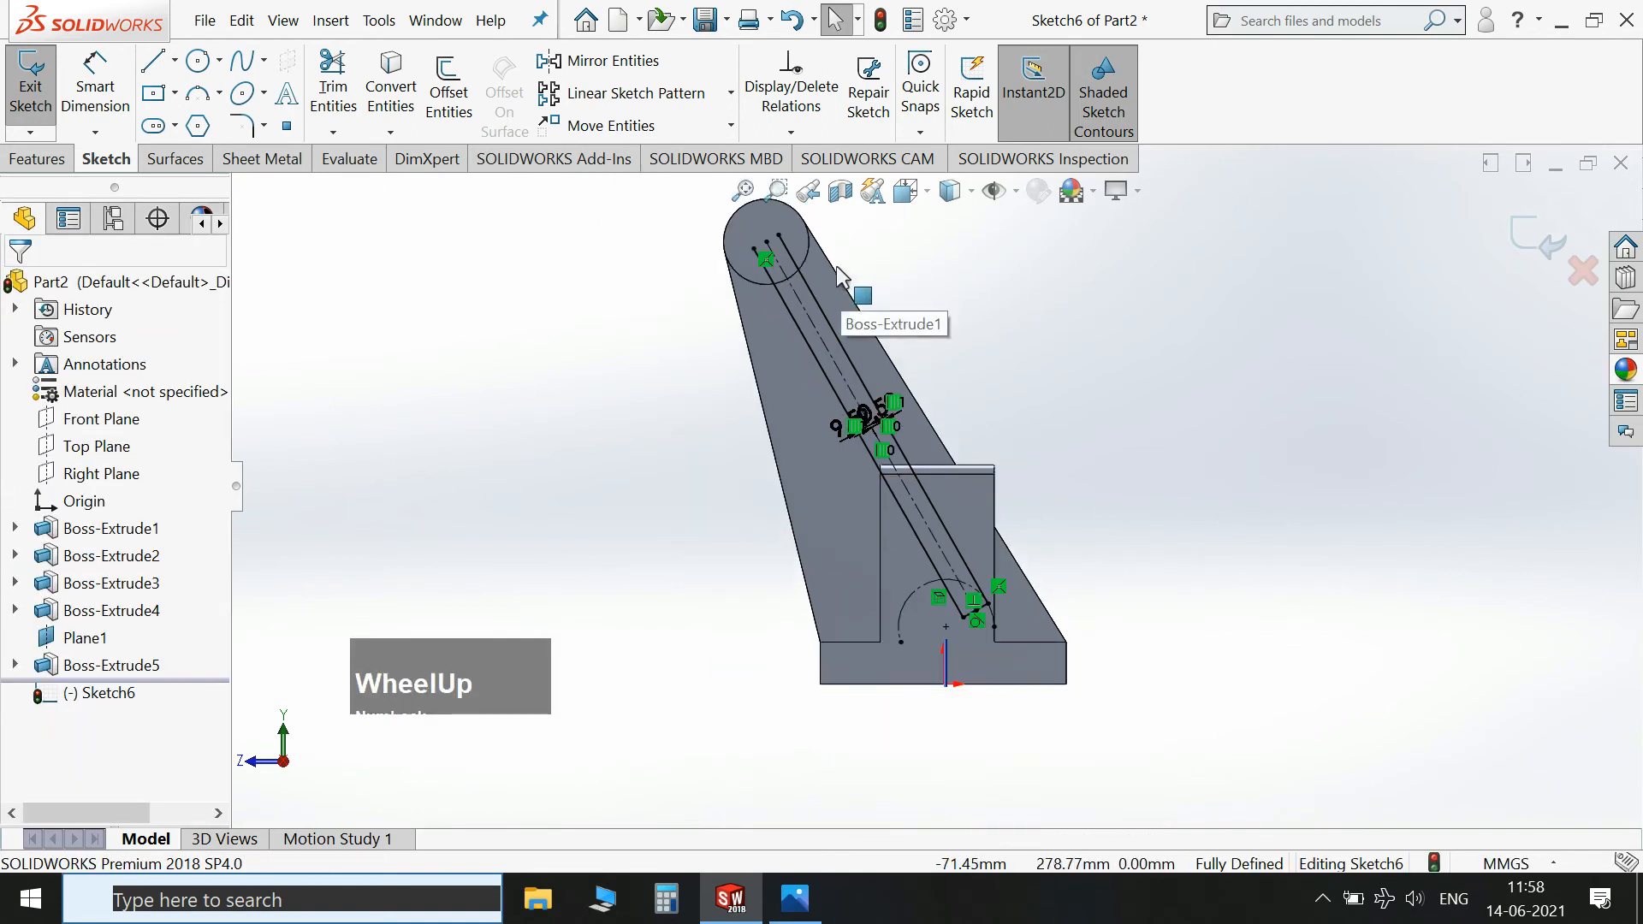
# Close the rib profile's upper end with a line joining the two rib lines, and exit the sketch.
pyautogui.click(154, 61)
pyautogui.scroll(-3, 770, 255)
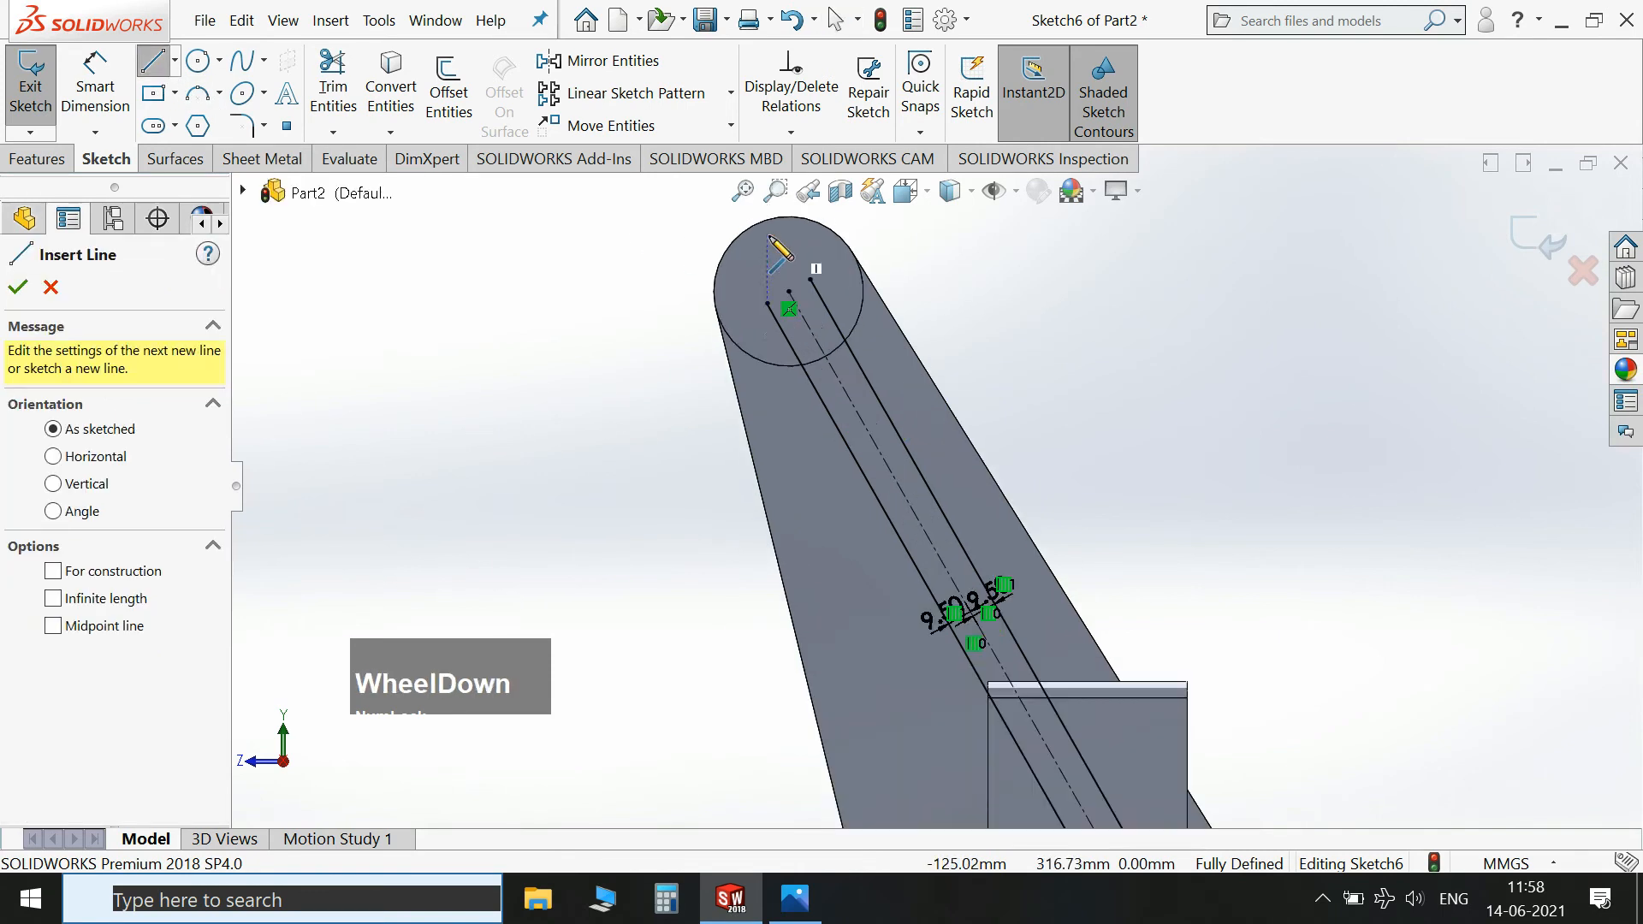
pyautogui.click(767, 303)
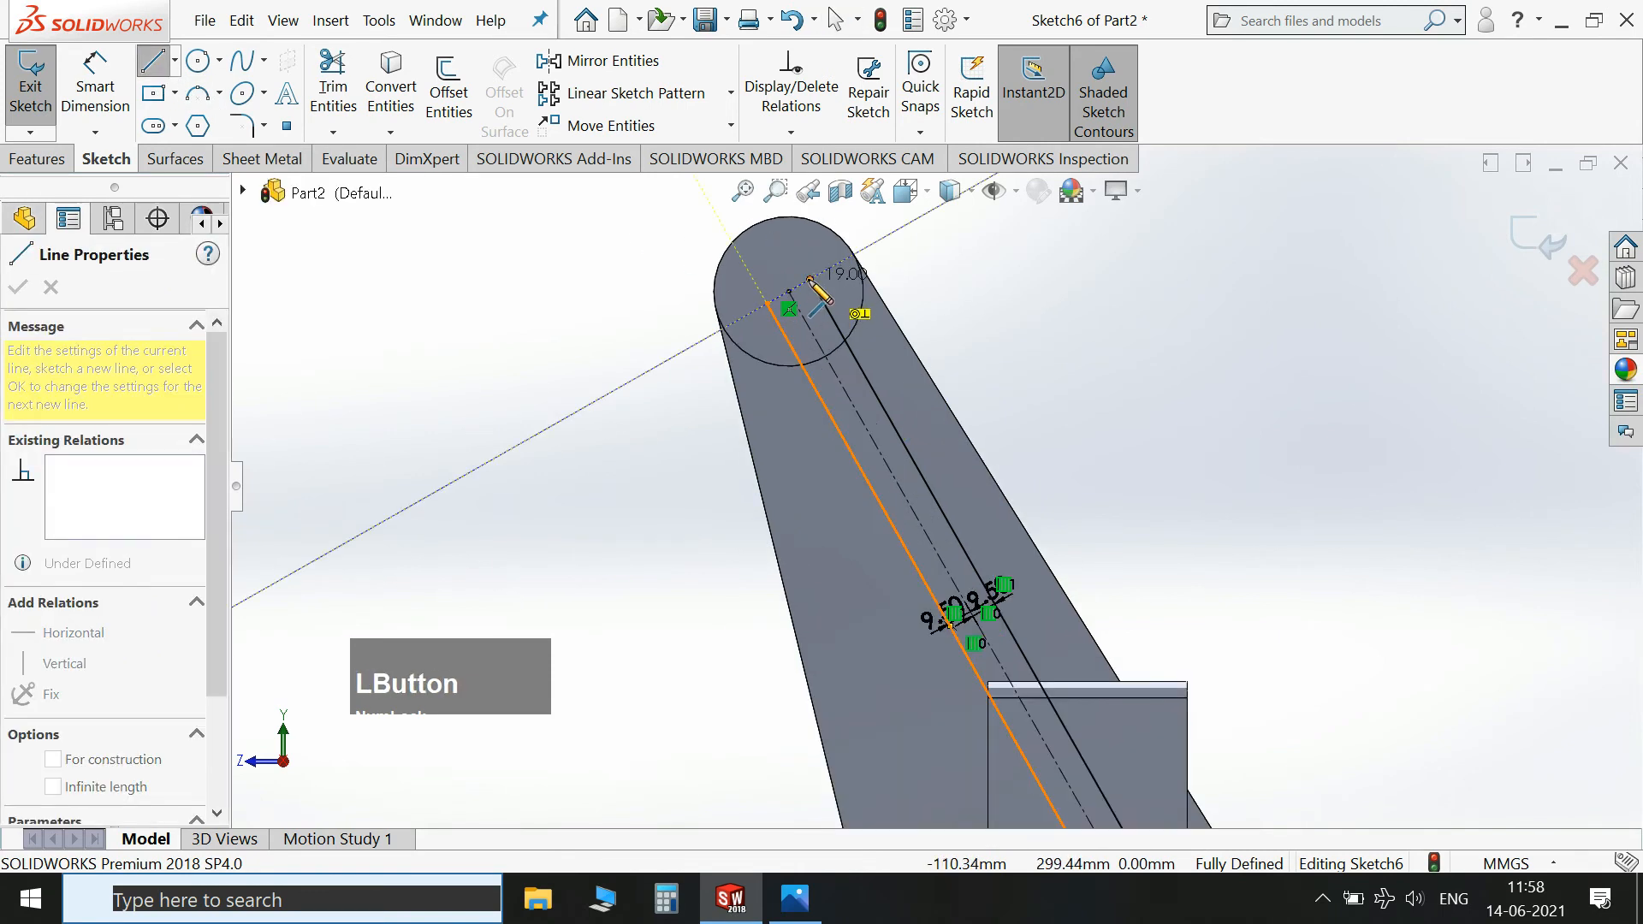
pyautogui.click(810, 282)
pyautogui.press('Escape')
pyautogui.scroll(3, 1062, 411)
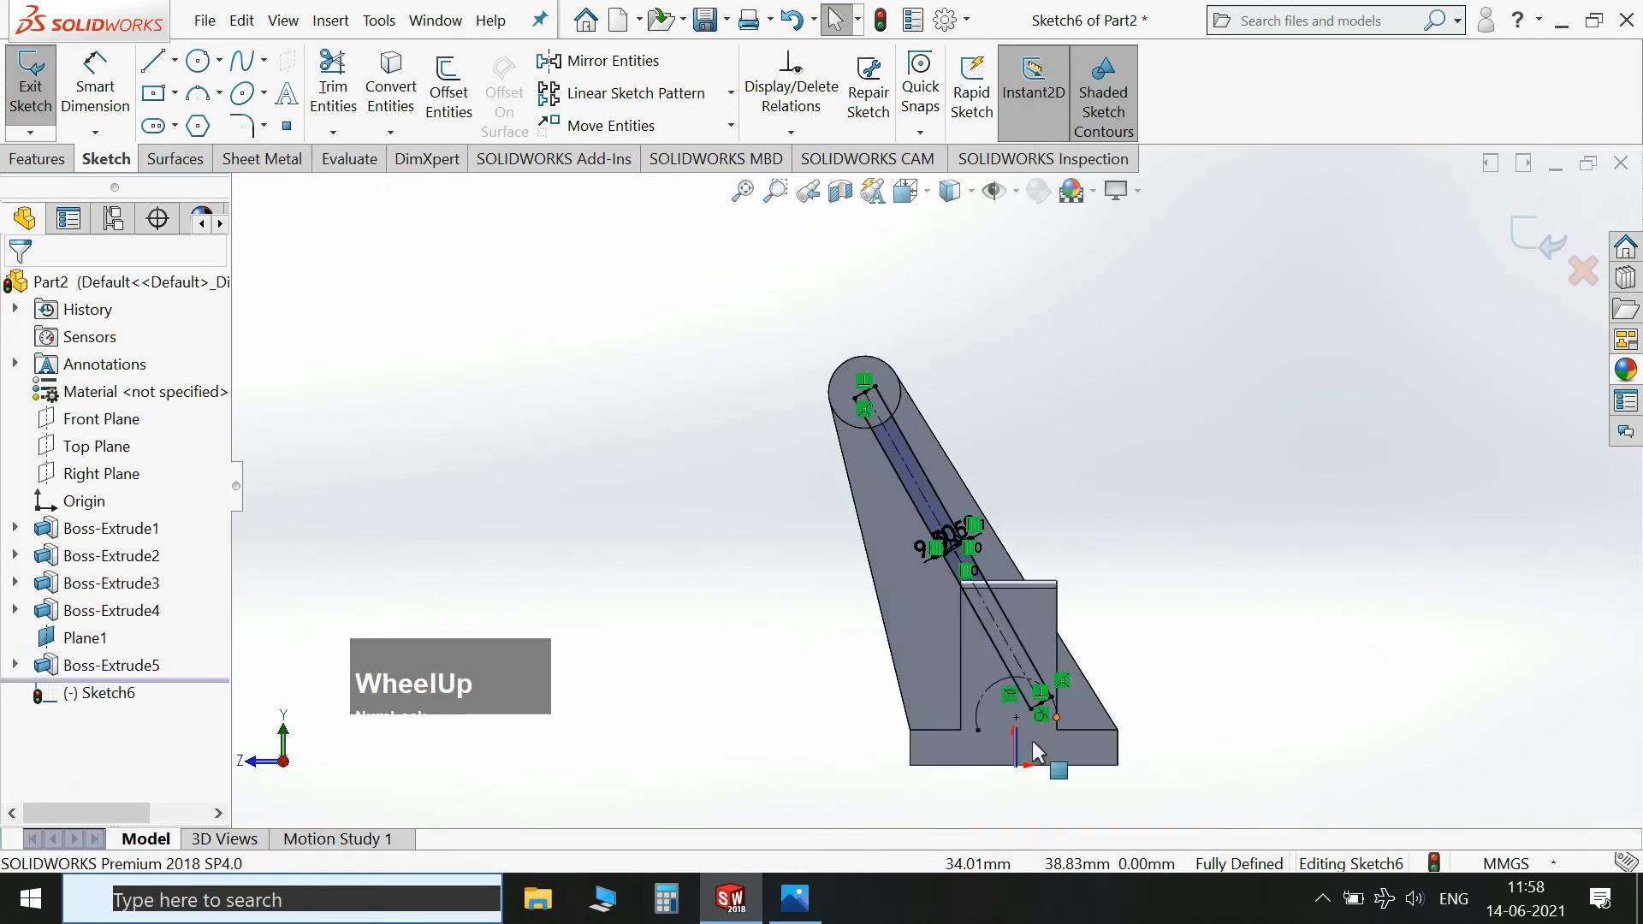
pyautogui.scroll(-5, 1067, 616)
pyautogui.scroll(2, 994, 655)
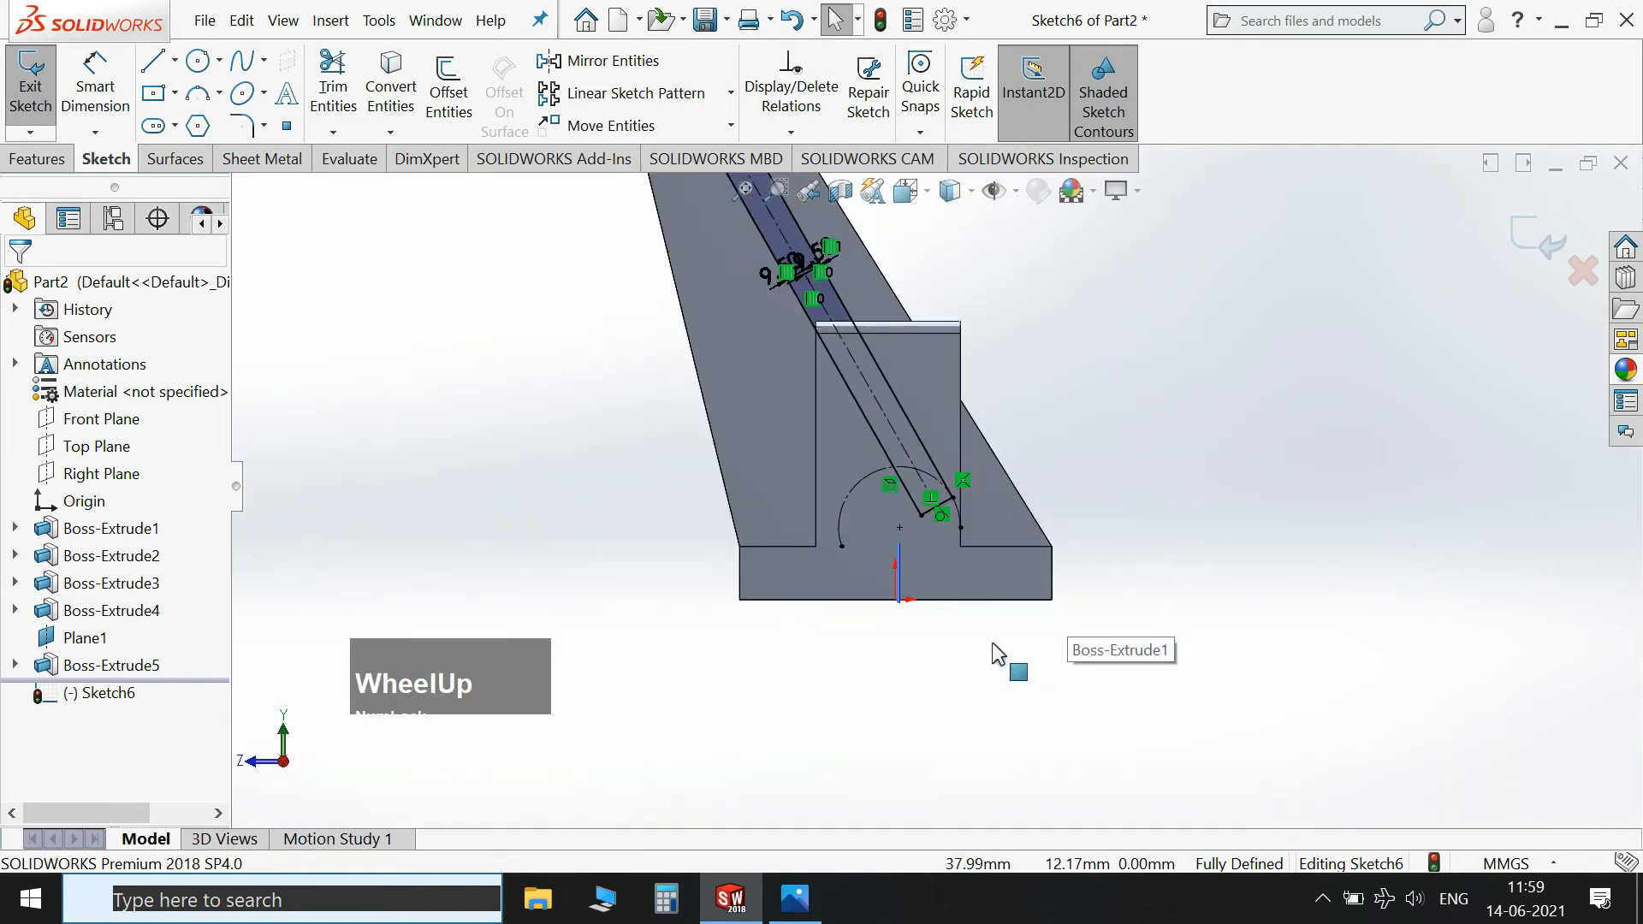
pyautogui.press('Escape')
pyautogui.click(1527, 233)
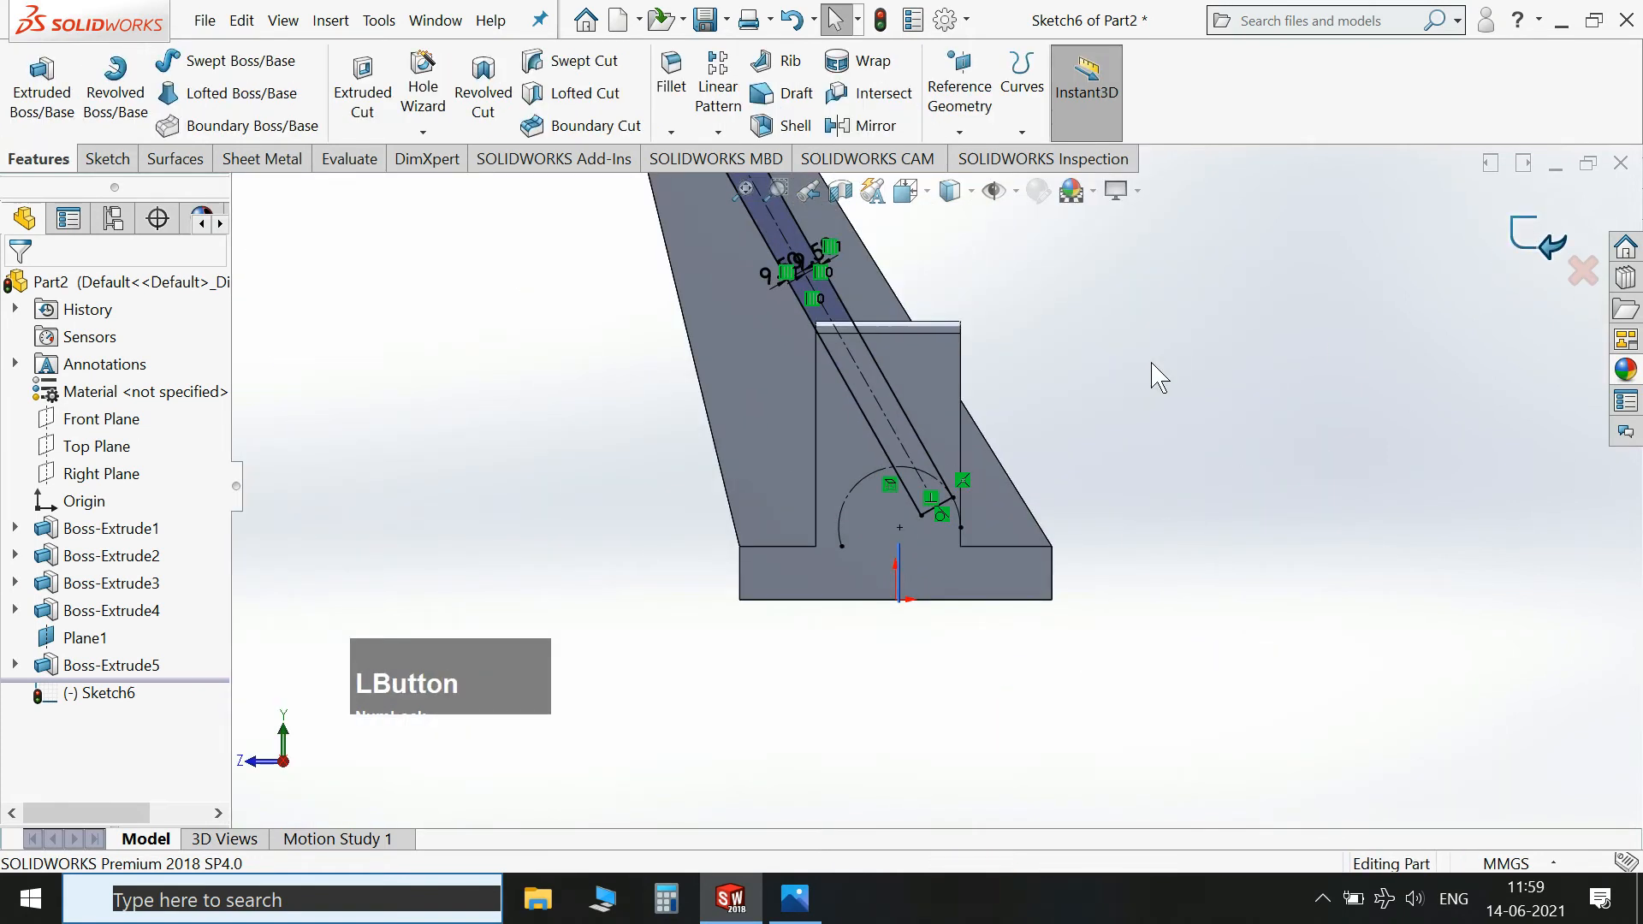
# Show the model in isometric view and start a boss extrusion of the rib sketch, Sketch6.
pyautogui.press('space')
pyautogui.click(1337, 347)
pyautogui.press('space')
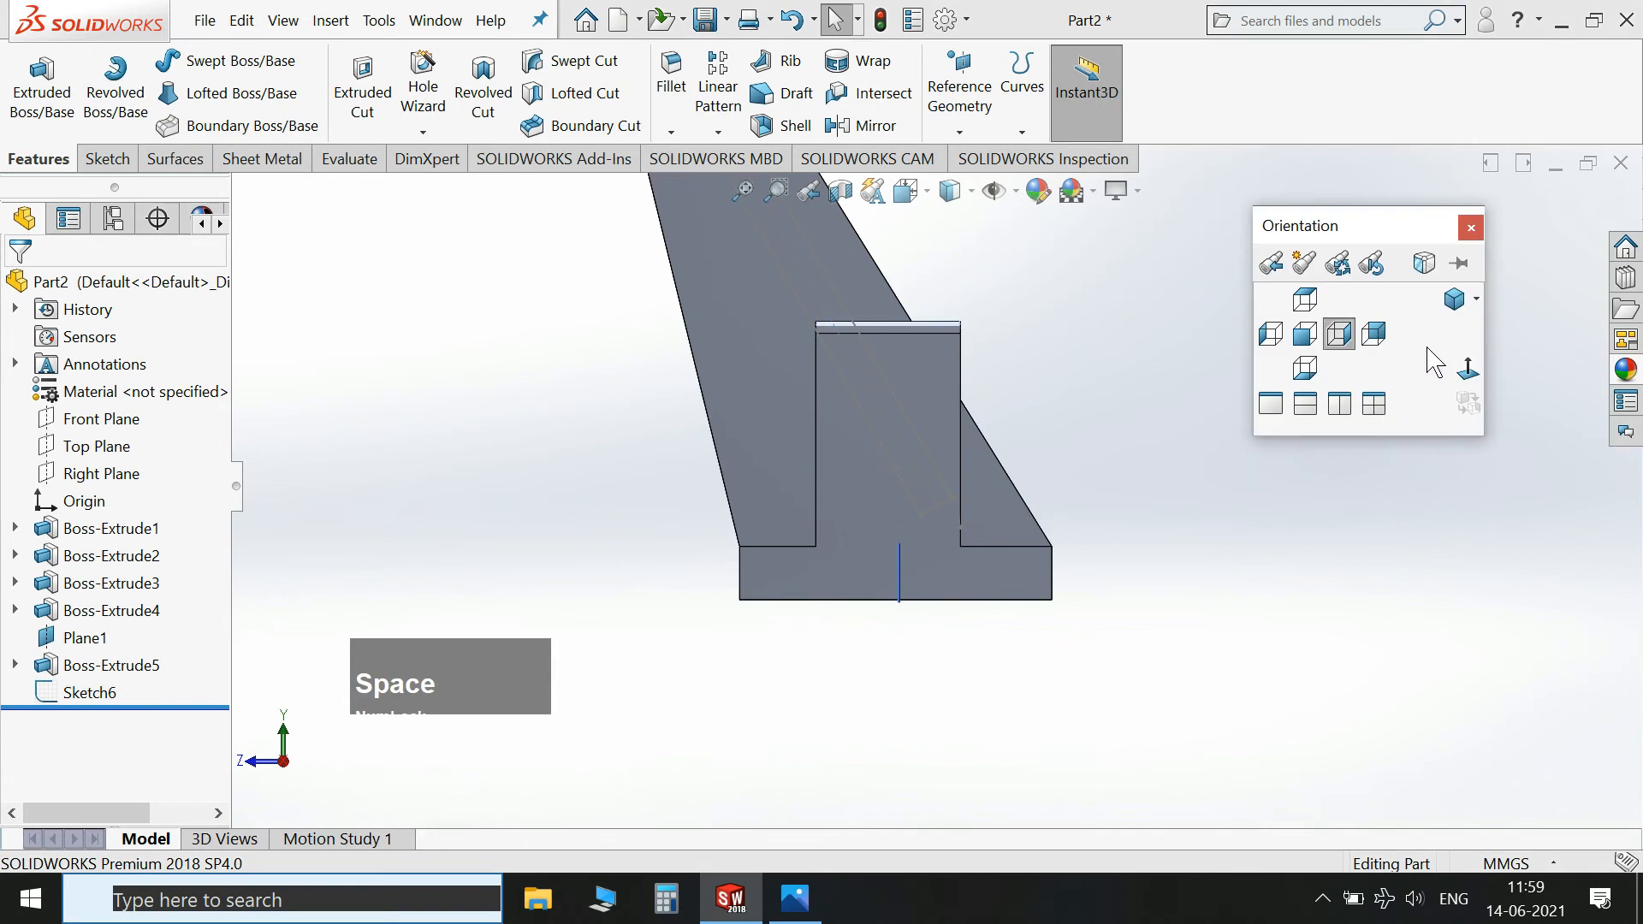
pyautogui.click(1452, 300)
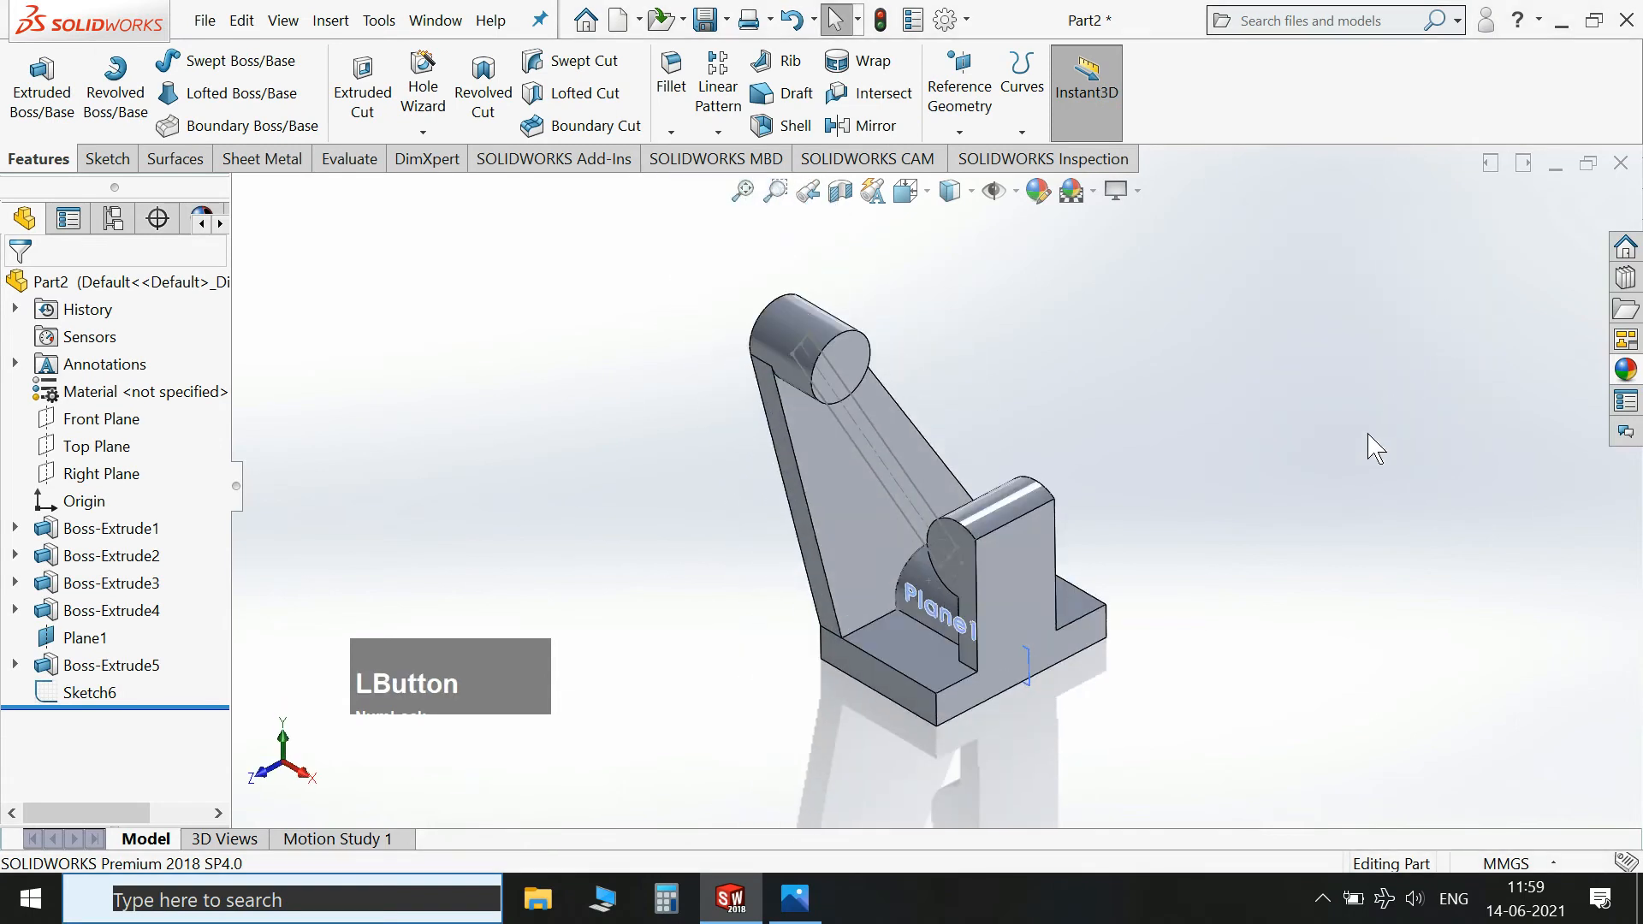
pyautogui.click(41, 86)
pyautogui.click(245, 193)
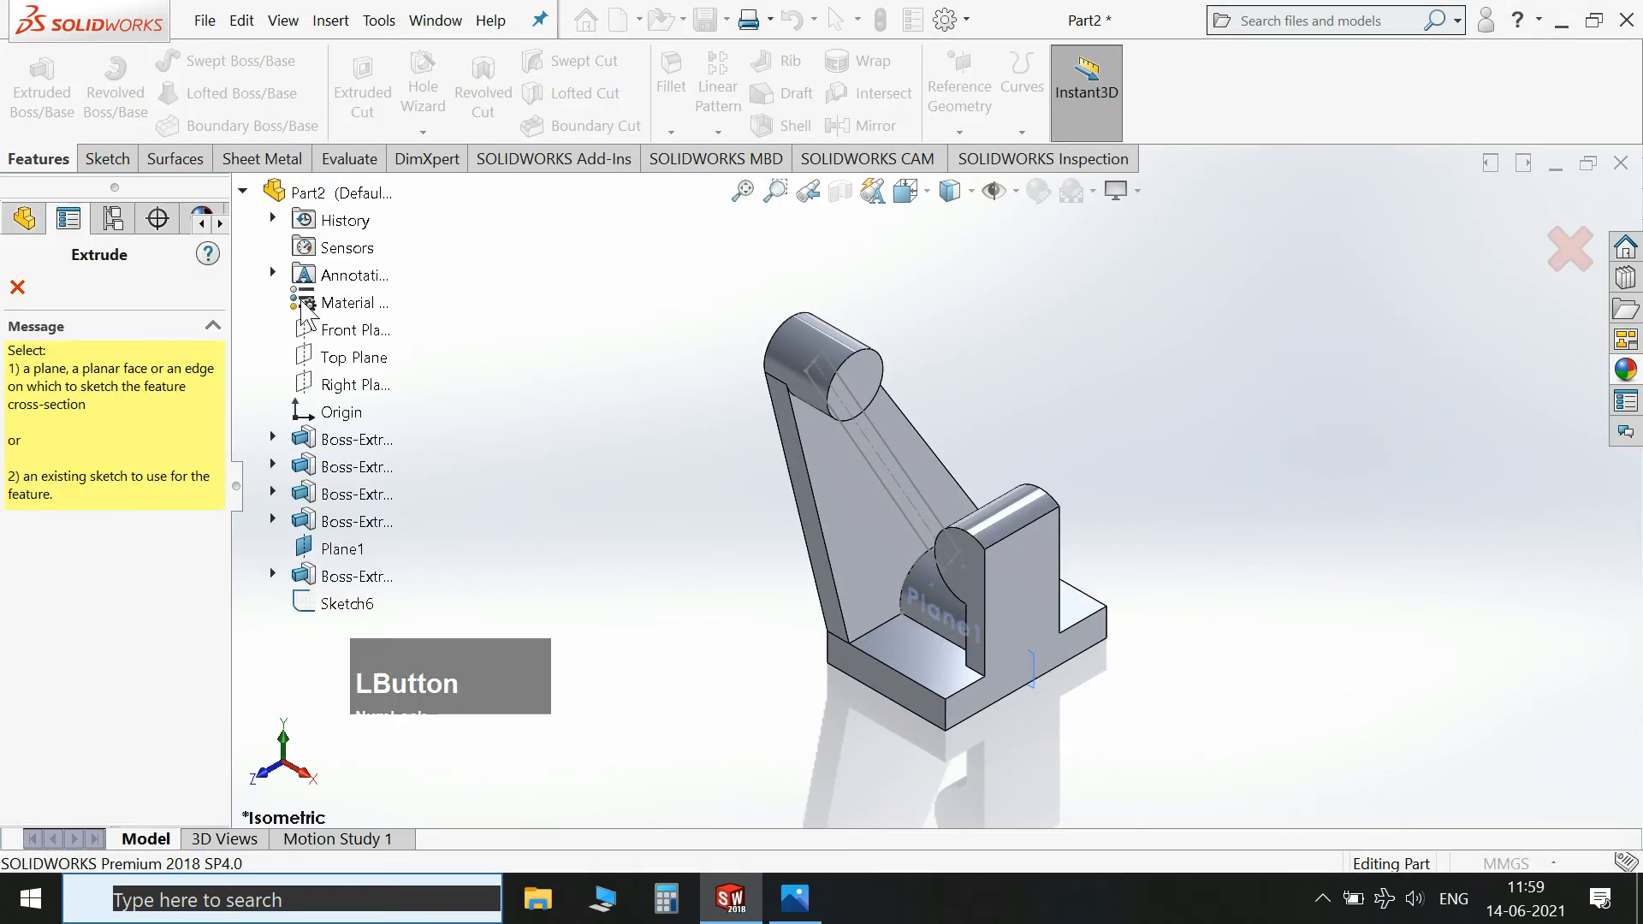
pyautogui.click(325, 604)
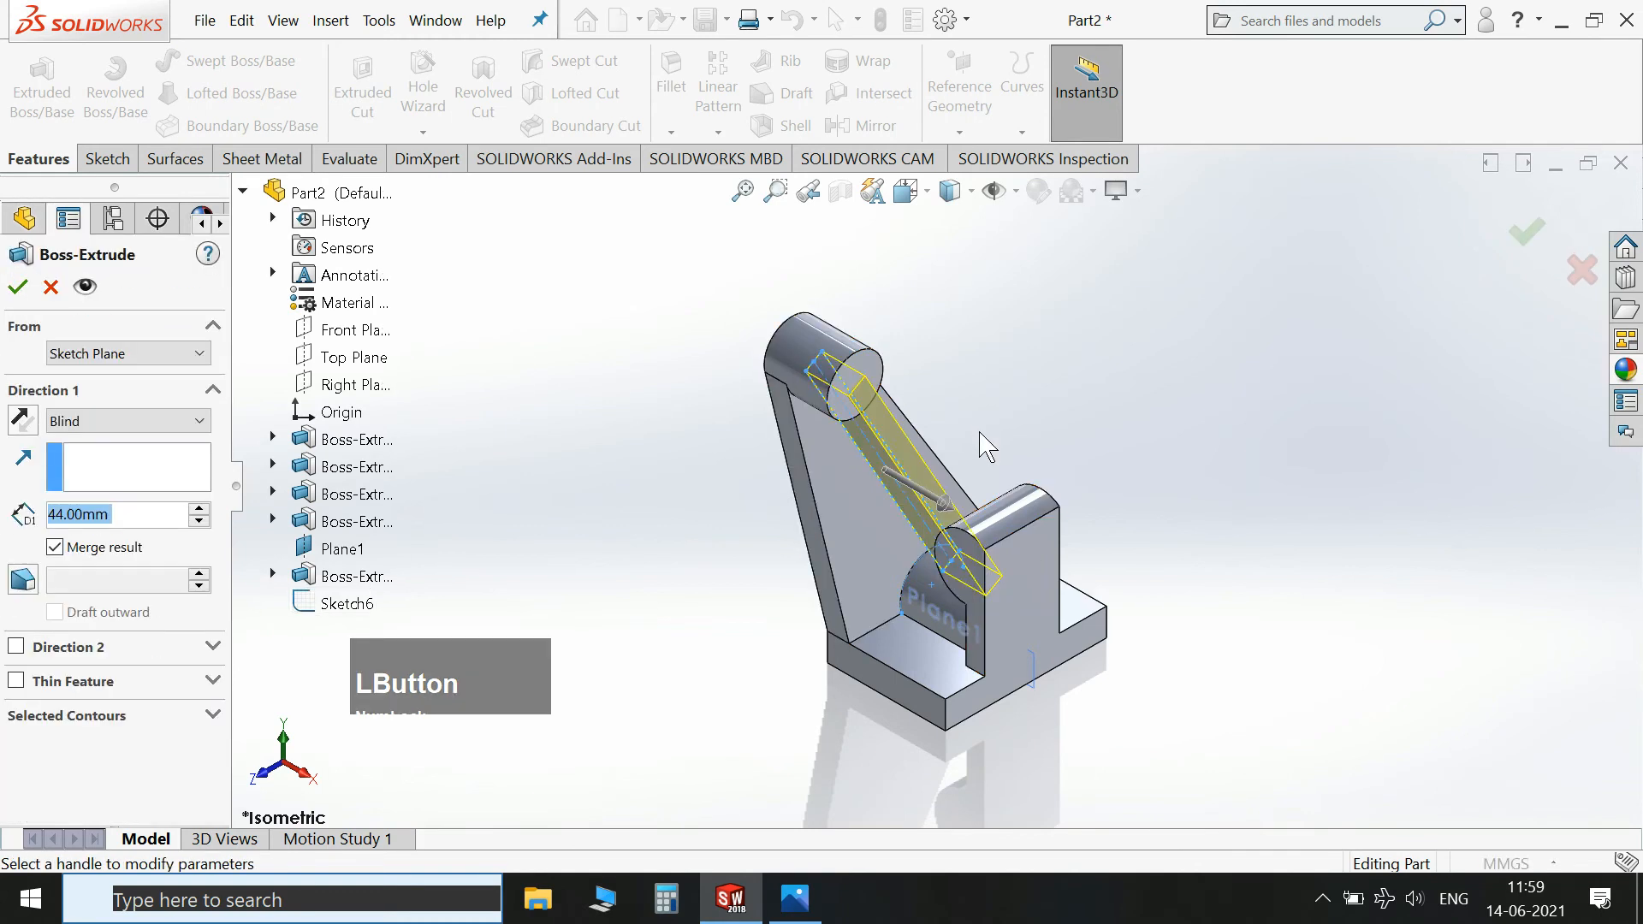
# Try a 90 mm blind depth for the rib extrusion and consult the Exercise 7.43 drawing in Photos.
pyautogui.moveTo(947, 512); pyautogui.dragTo(989, 530)
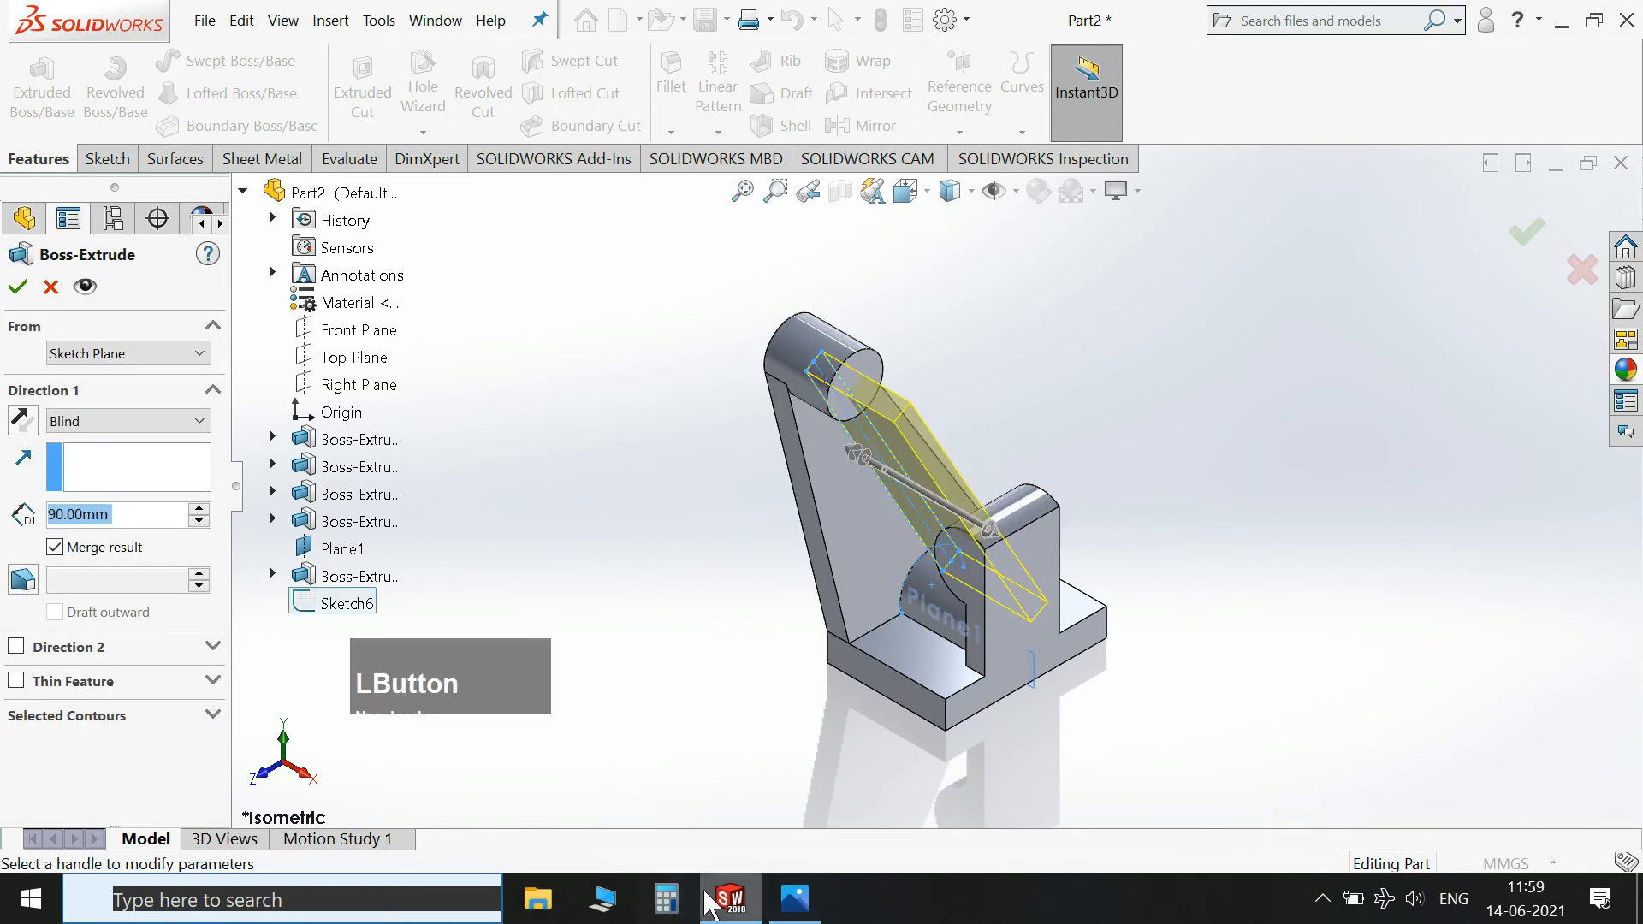
pyautogui.click(807, 907)
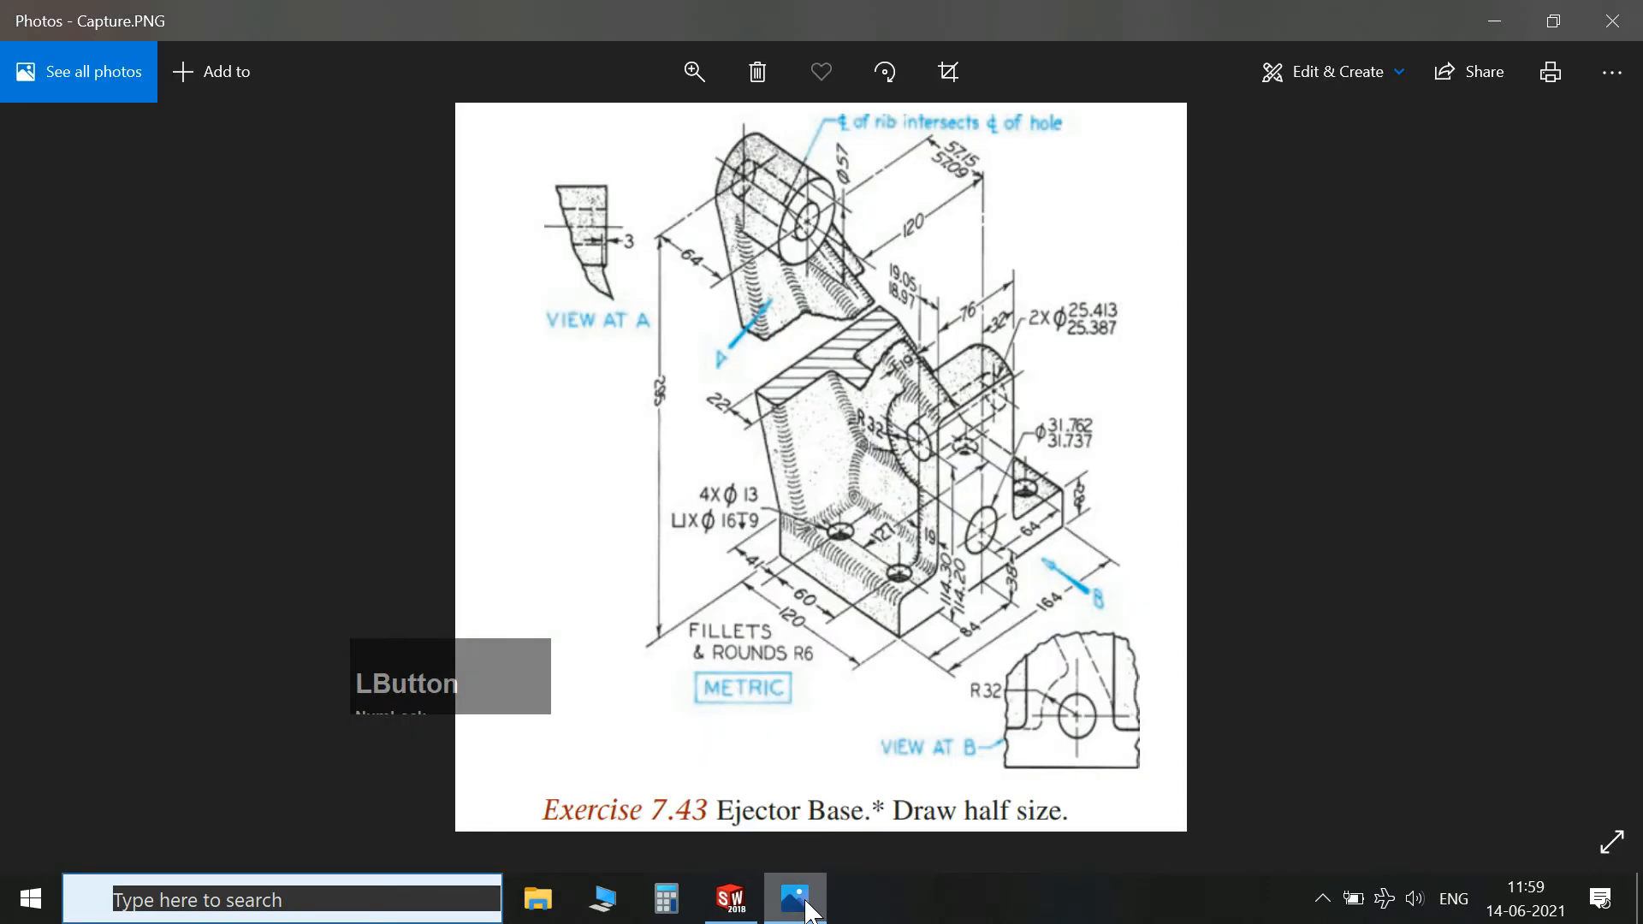
pyautogui.click(807, 907)
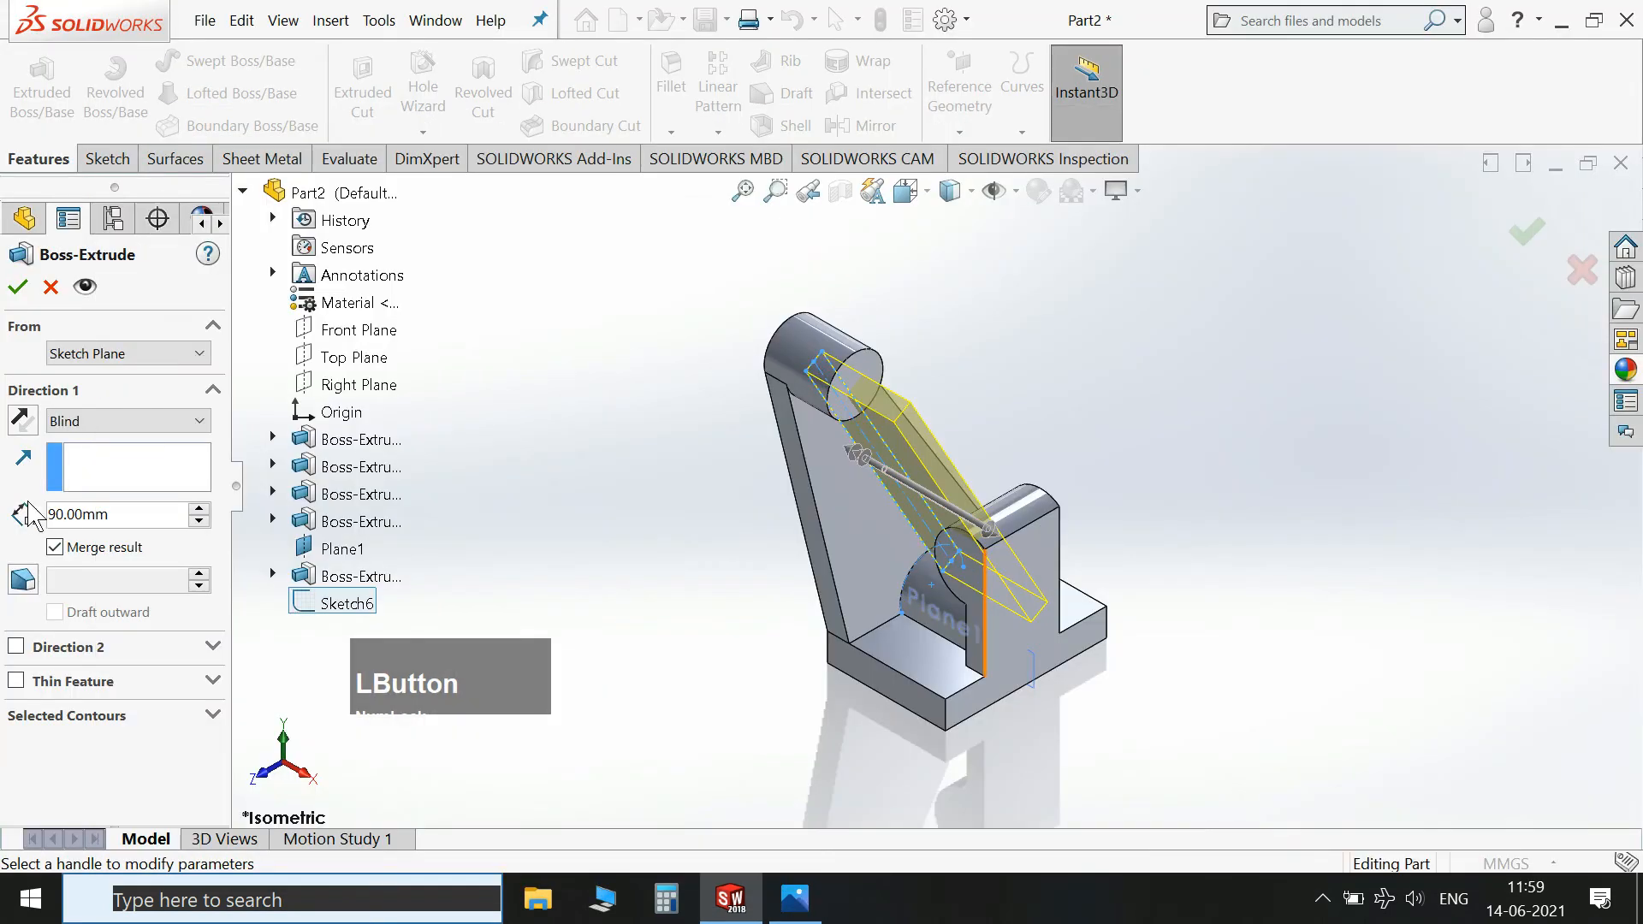
# Extrude the rib profile with the Up To Surface end condition, ending at the upright's outer face.
pyautogui.click(68, 424)
pyautogui.click(107, 498)
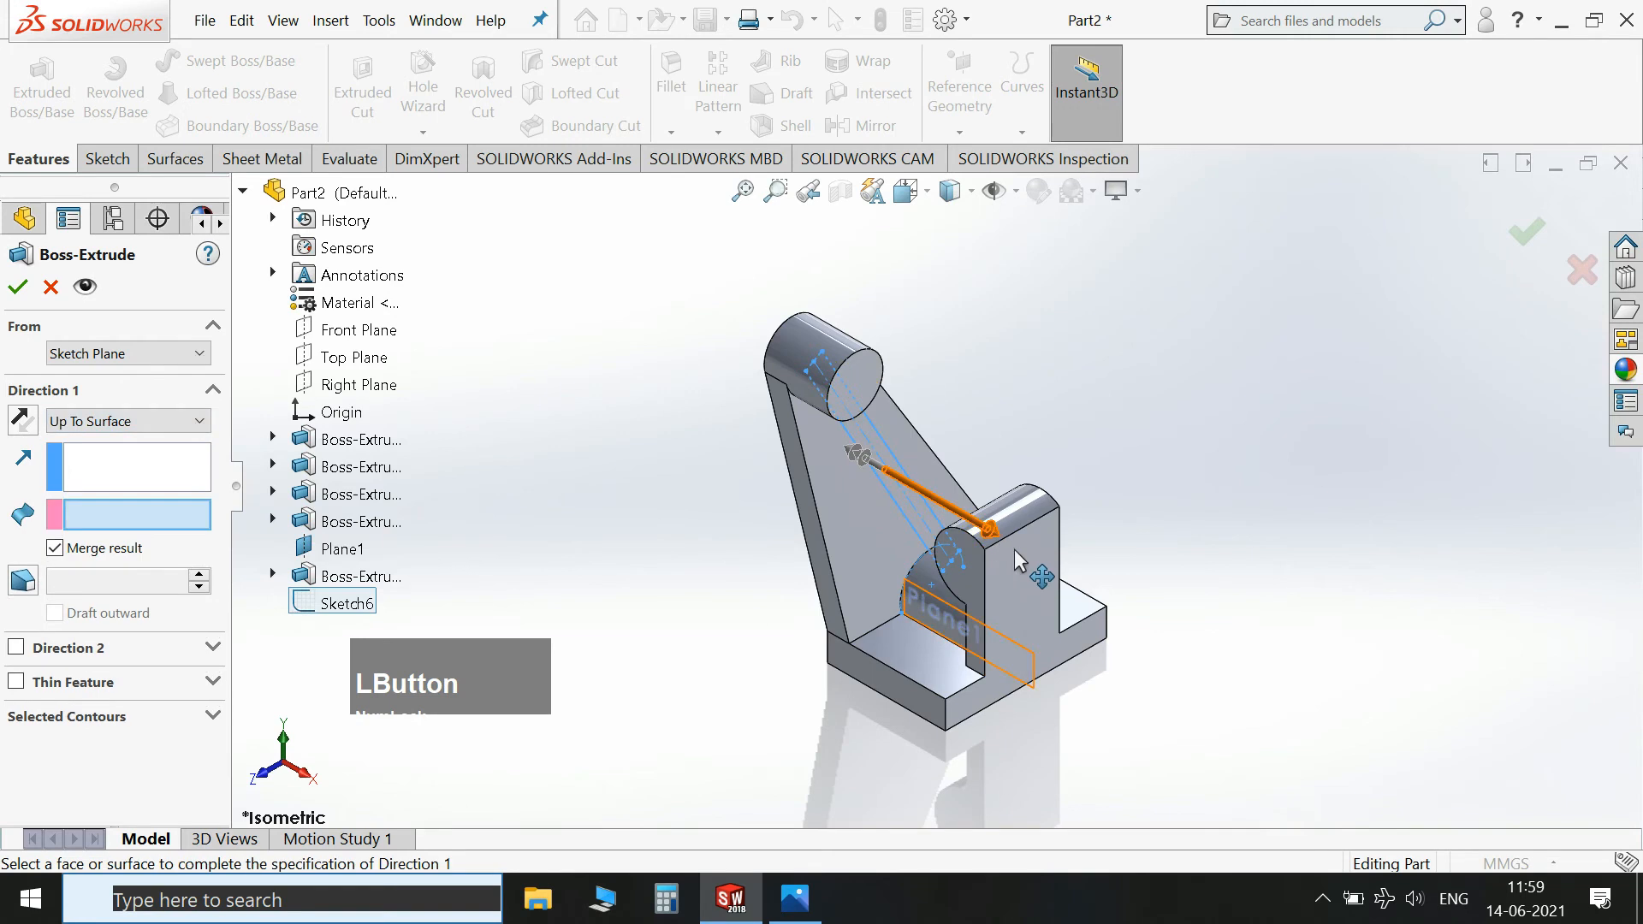
pyautogui.click(119, 421)
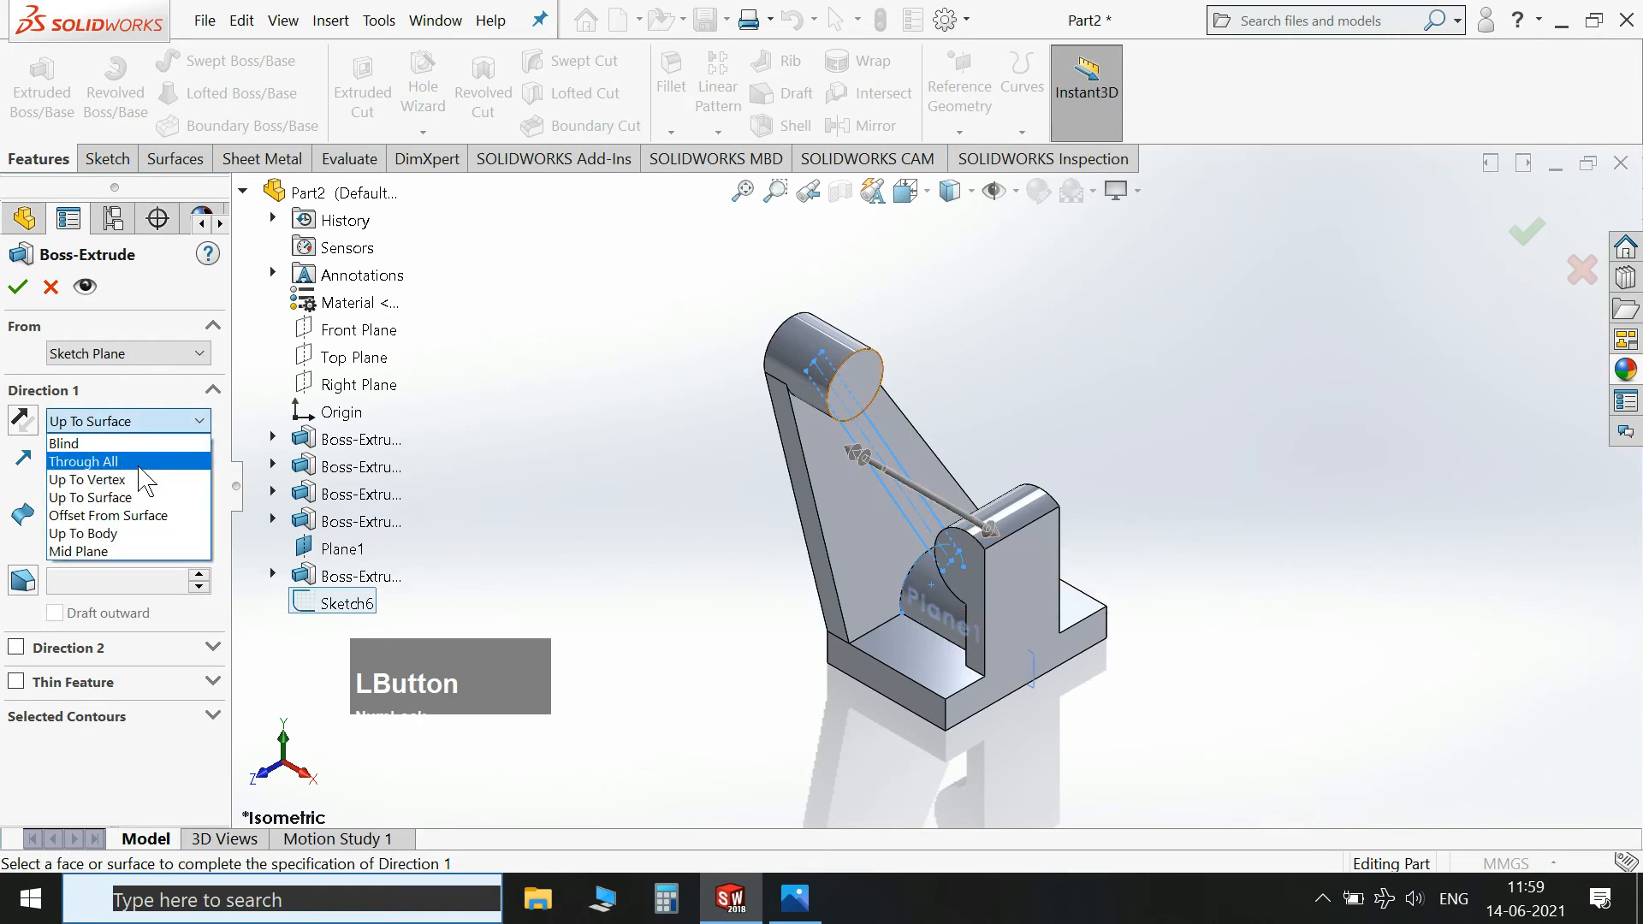
pyautogui.click(120, 498)
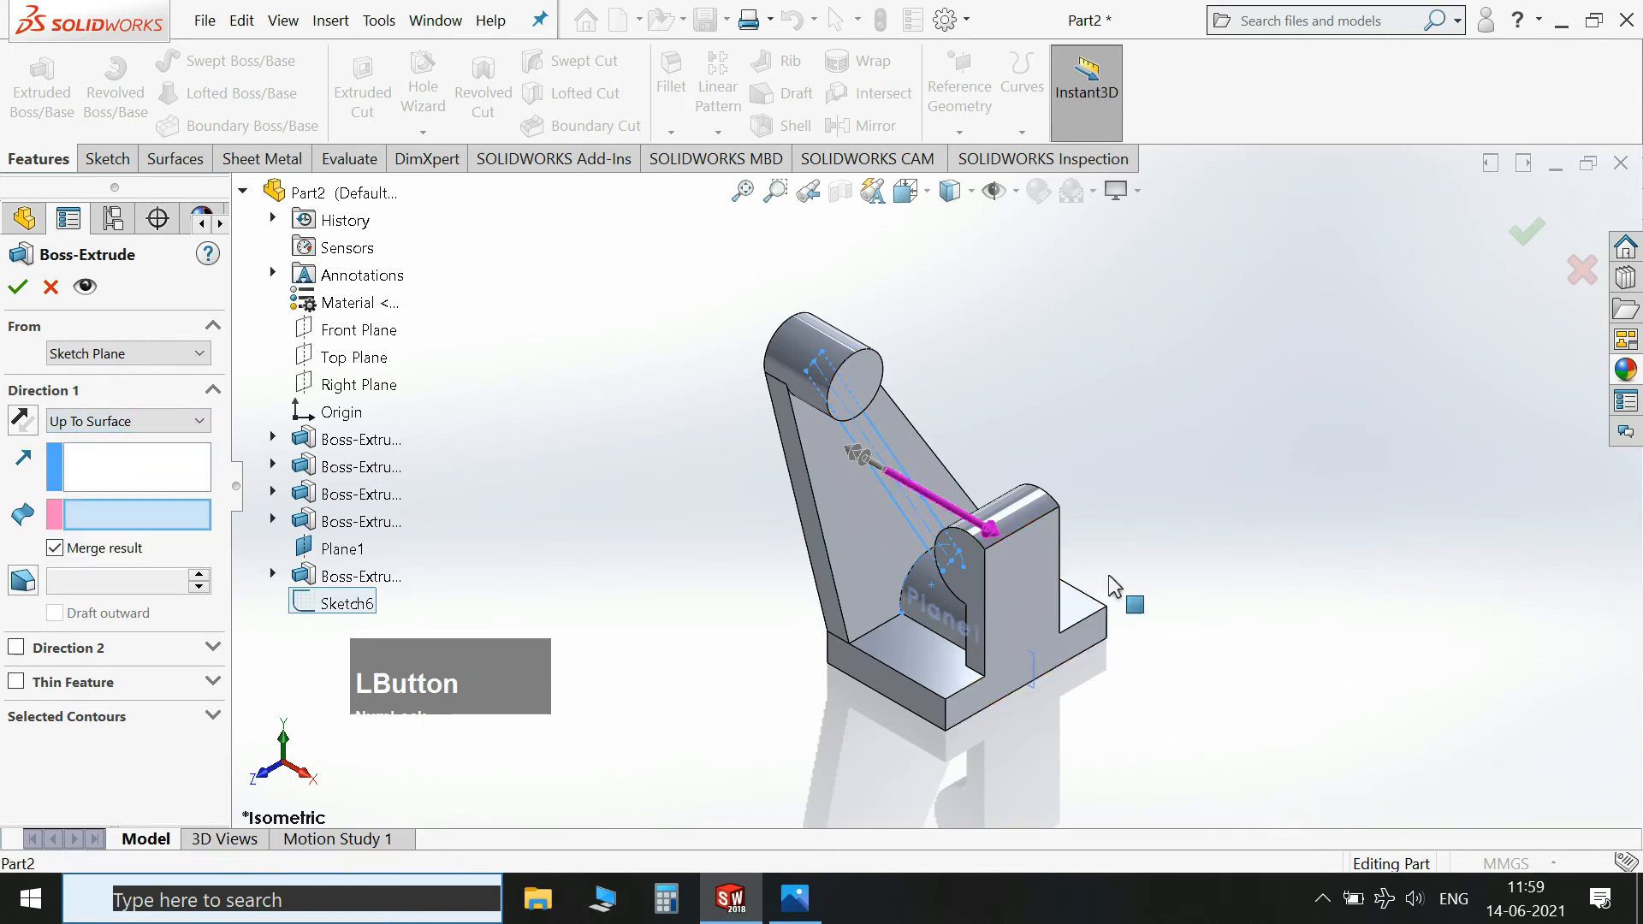
pyautogui.click(1028, 589)
pyautogui.click(19, 289)
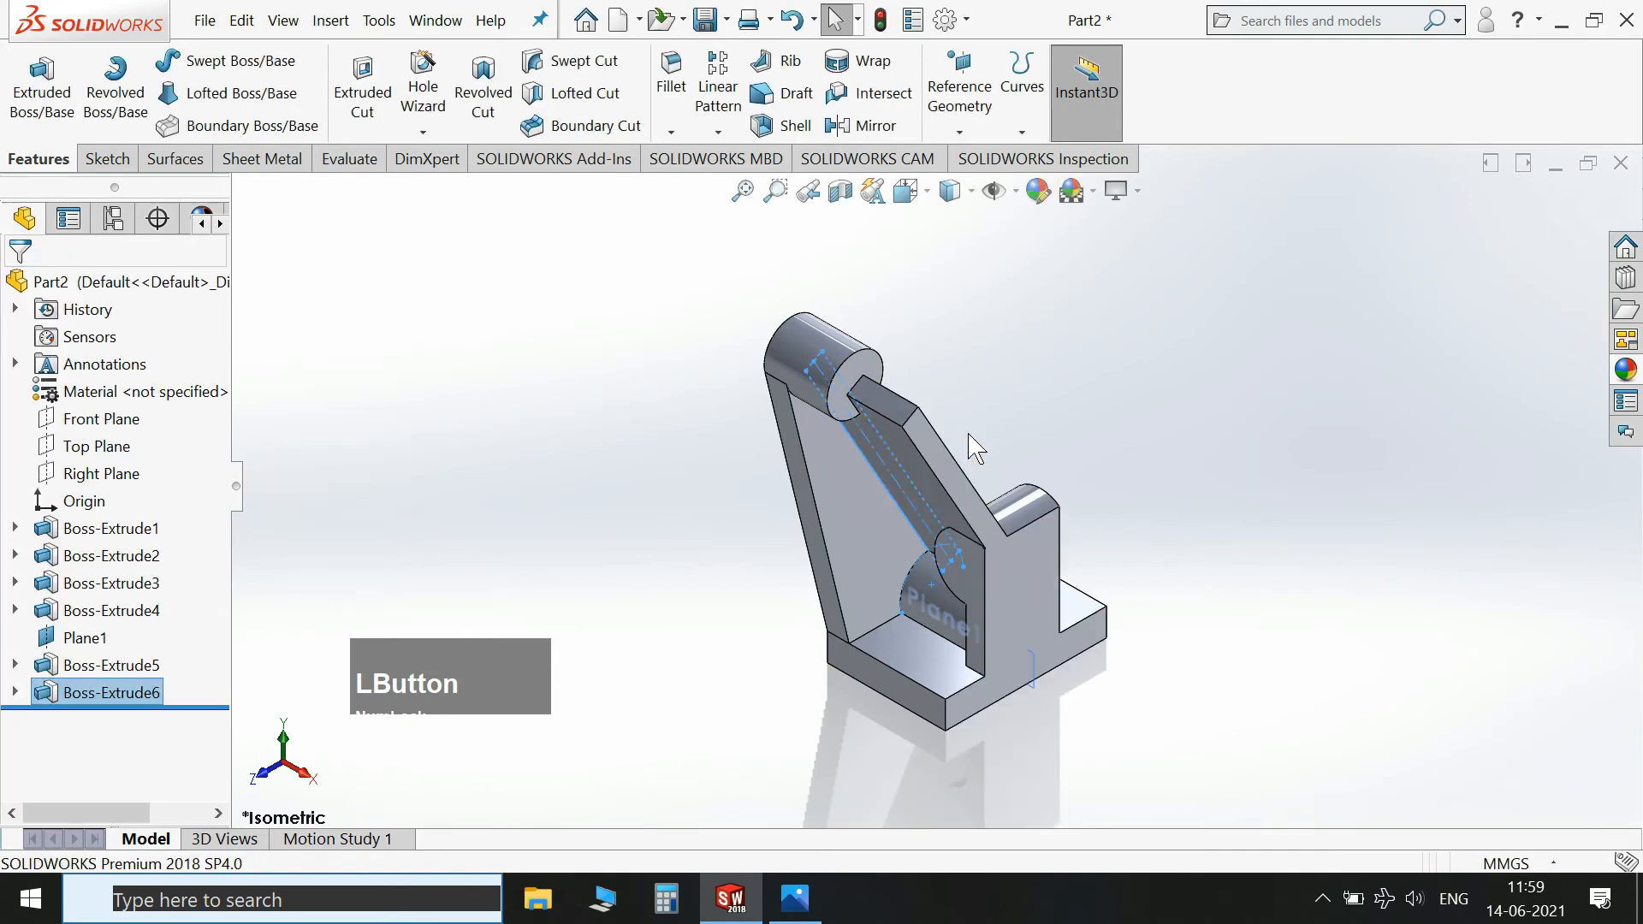
# Start a new sketch on the Front Plane and orient the view to the front.
pyautogui.moveTo(1174, 536); pyautogui.dragTo(984, 257, button='middle')
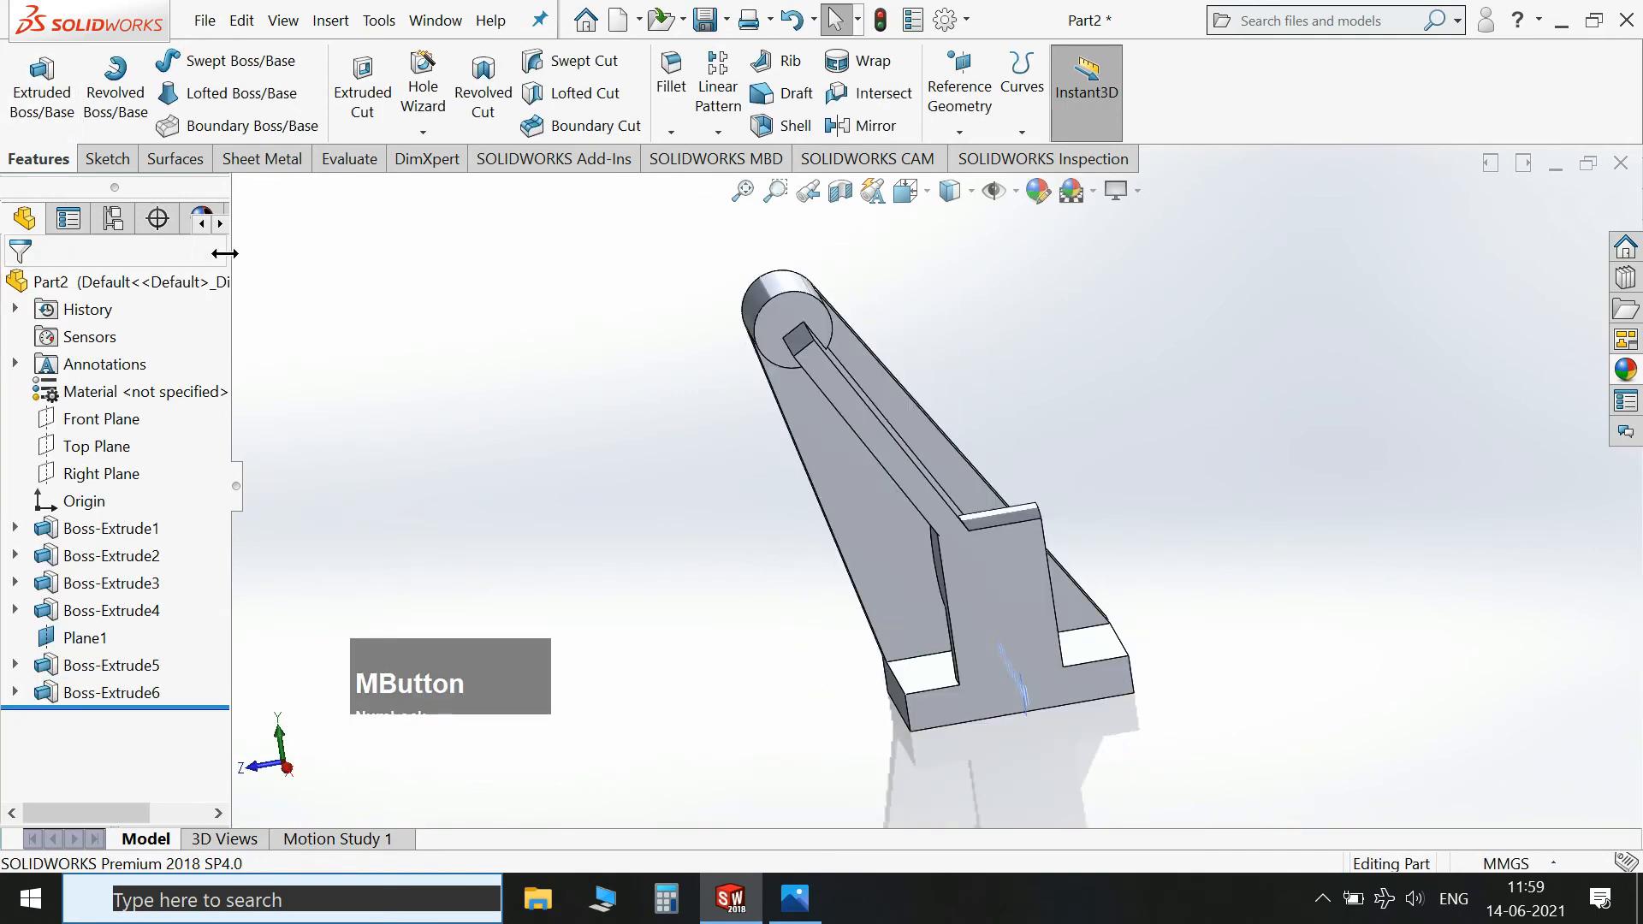
pyautogui.click(77, 418)
pyautogui.click(92, 379)
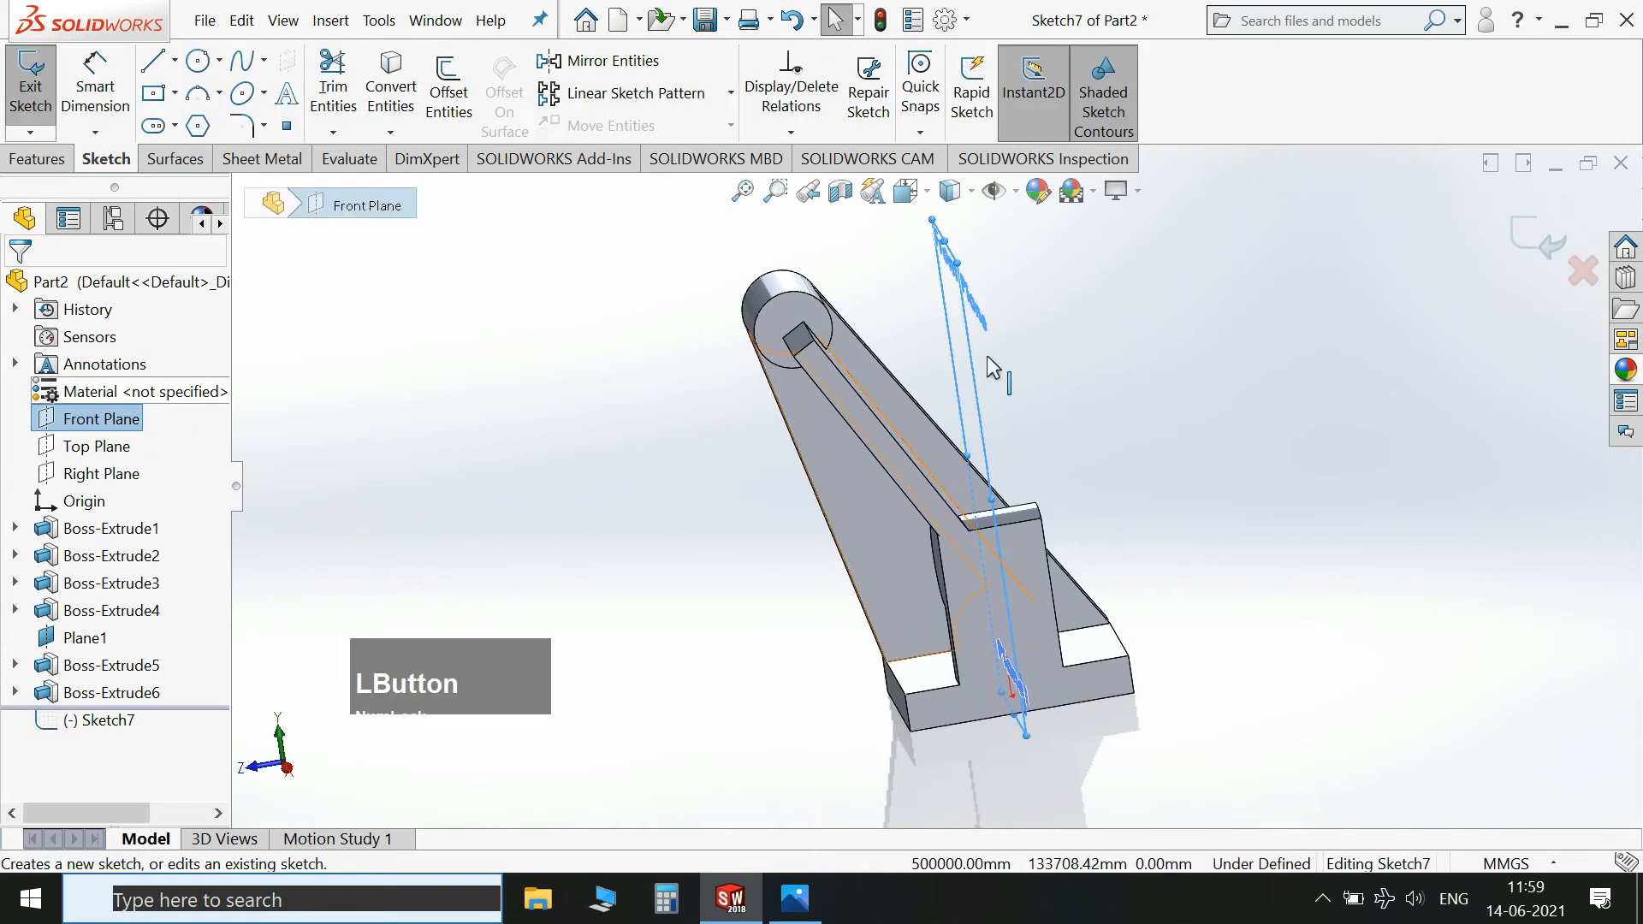
pyautogui.press('space')
pyautogui.click(1258, 522)
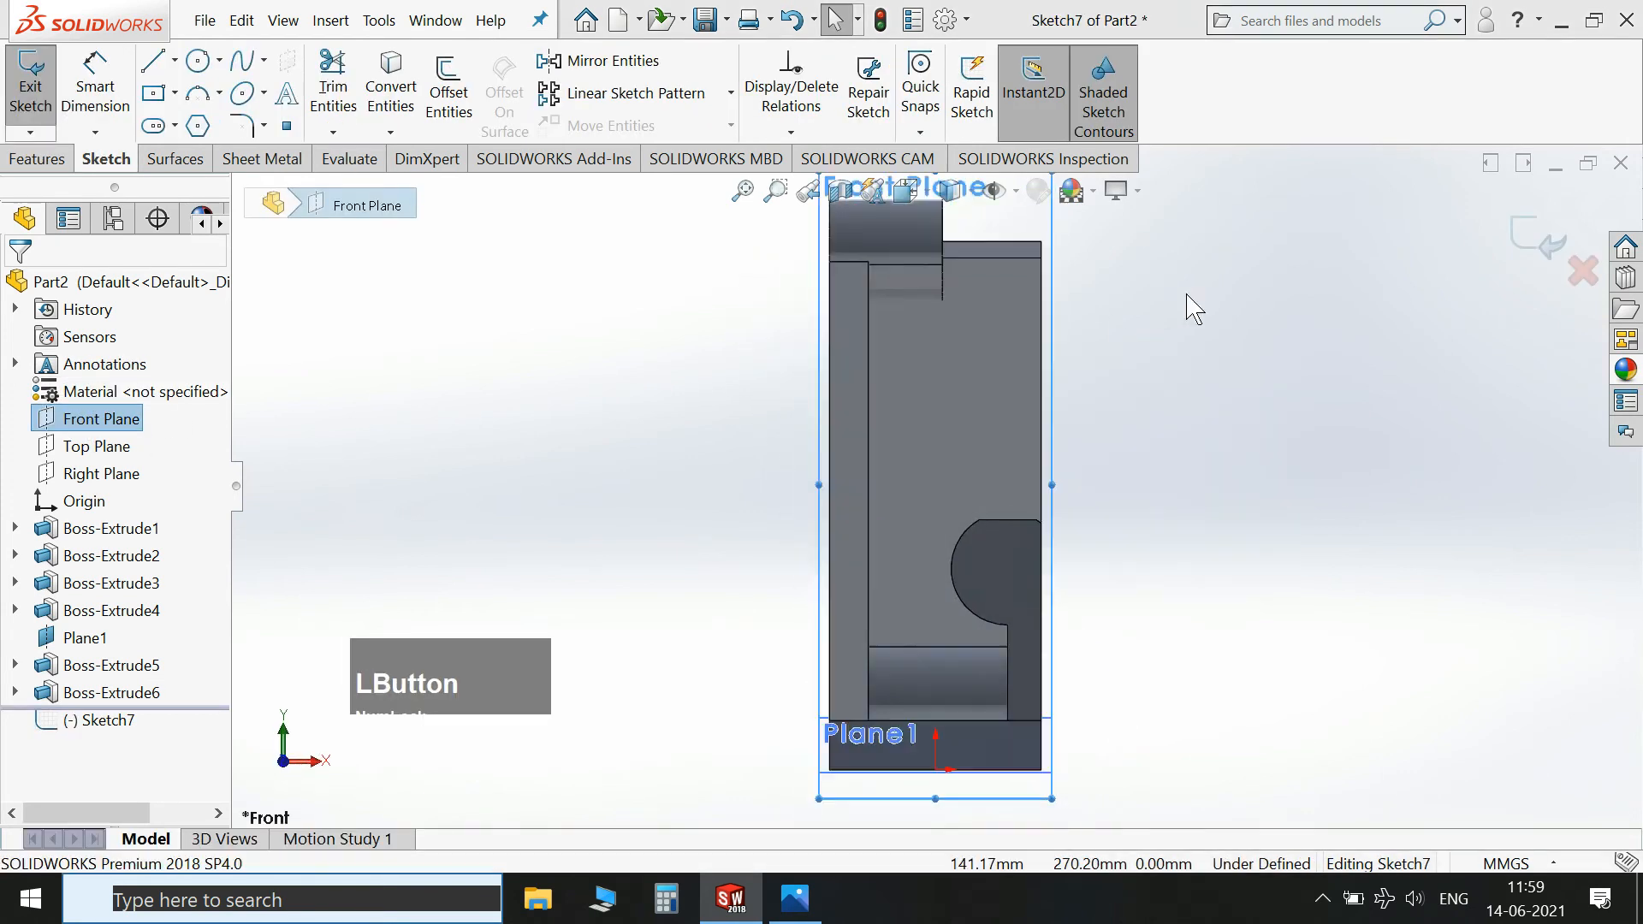
pyautogui.scroll(3, 1053, 505)
# Draw connected lines: about 7 mm along the upper boss's bottom edge, up its end face, and across to the rib's outer top corner.
pyautogui.click(152, 60)
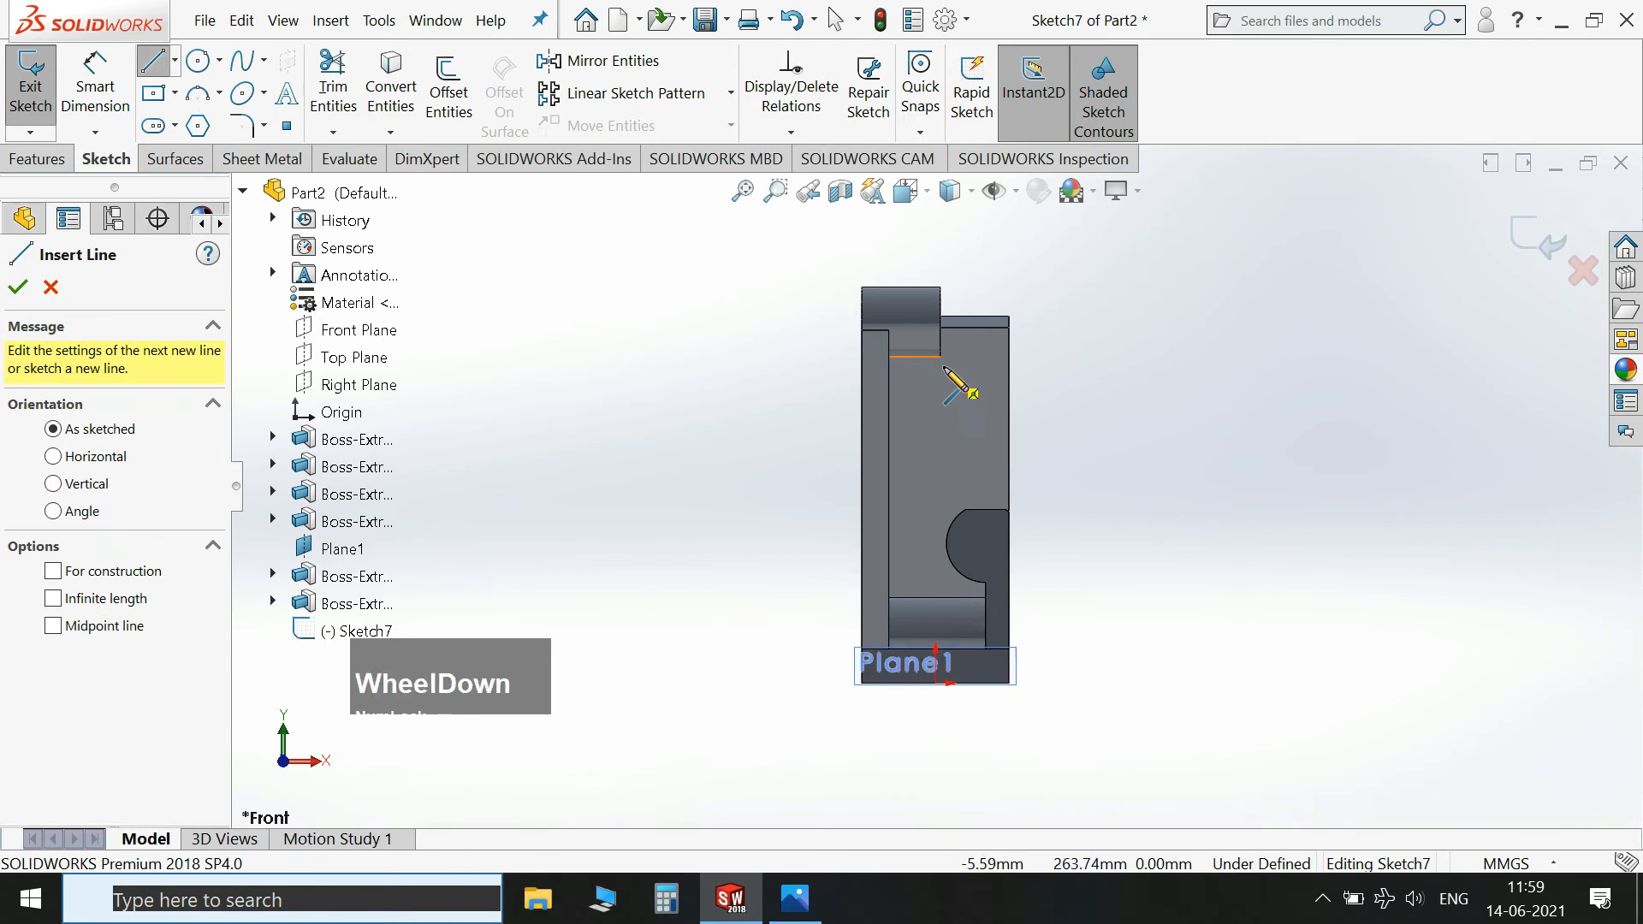
pyautogui.scroll(-4, 932, 385)
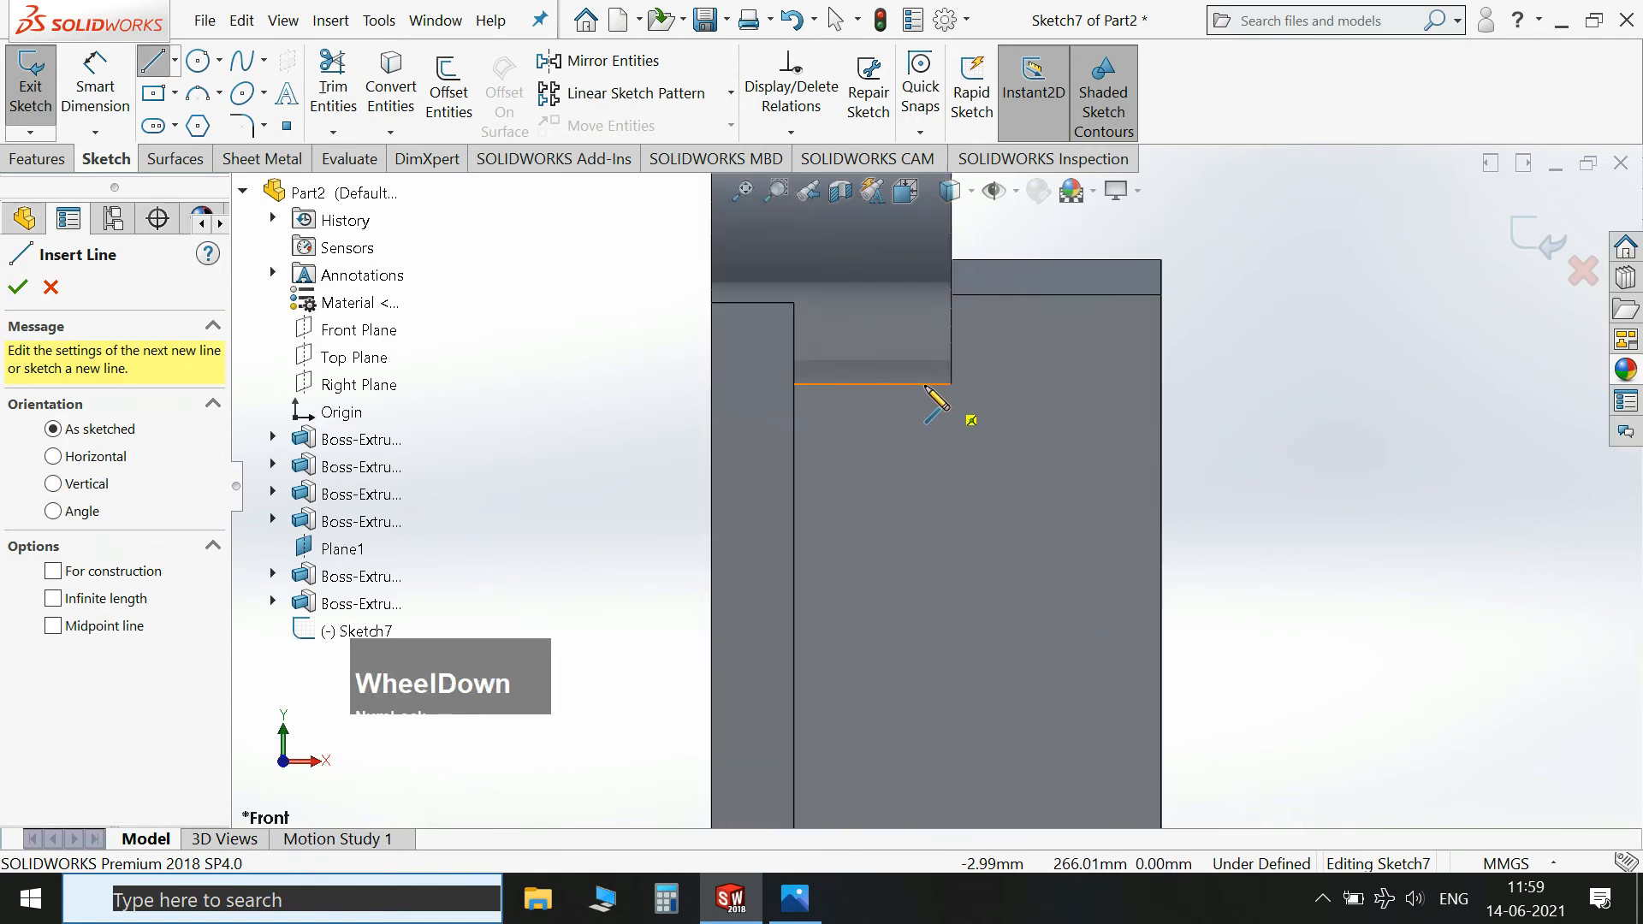
pyautogui.click(924, 385)
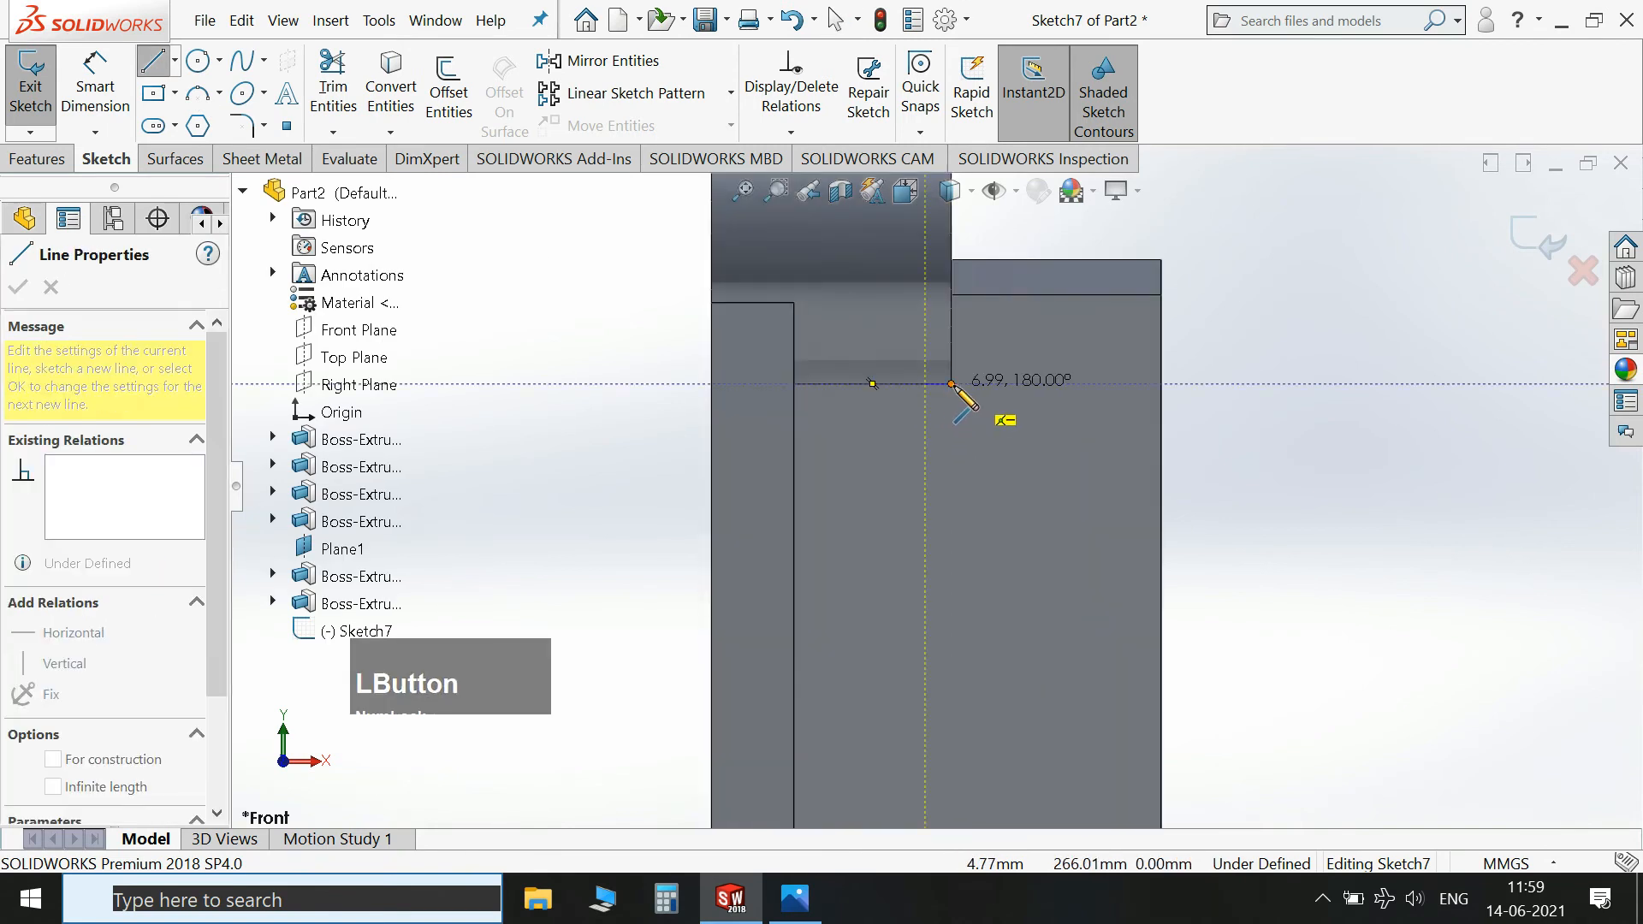
pyautogui.click(951, 385)
pyautogui.click(952, 259)
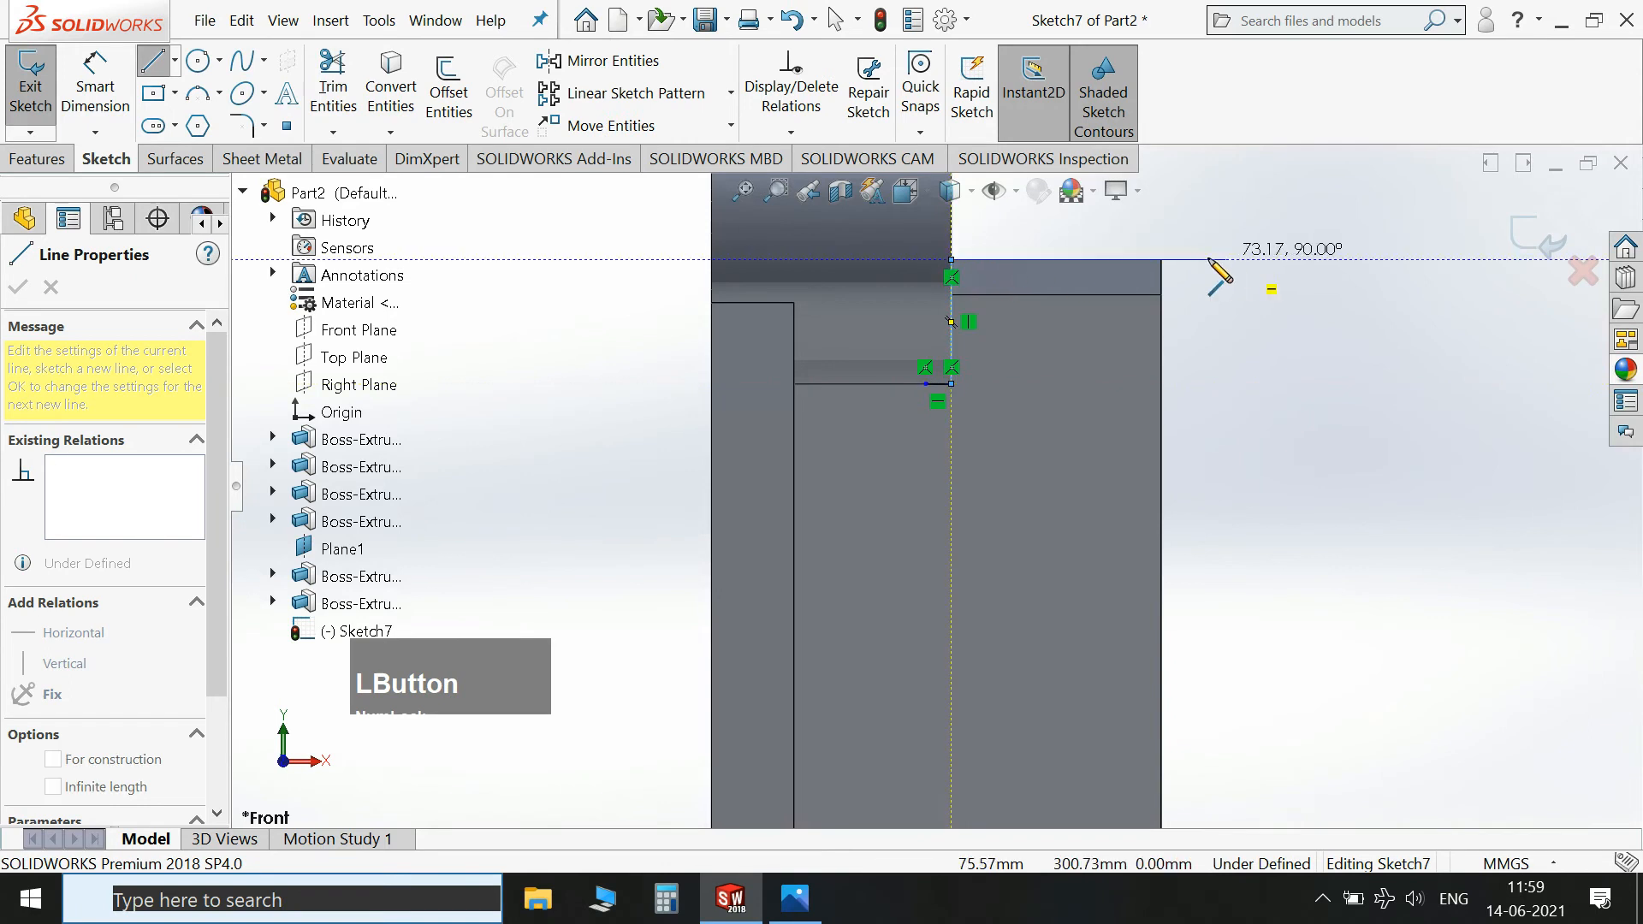
pyautogui.click(1161, 260)
# Continue the line profile down the rib's outer edge to the level of the rounded upright's flat top edge.
pyautogui.scroll(2, 1240, 356)
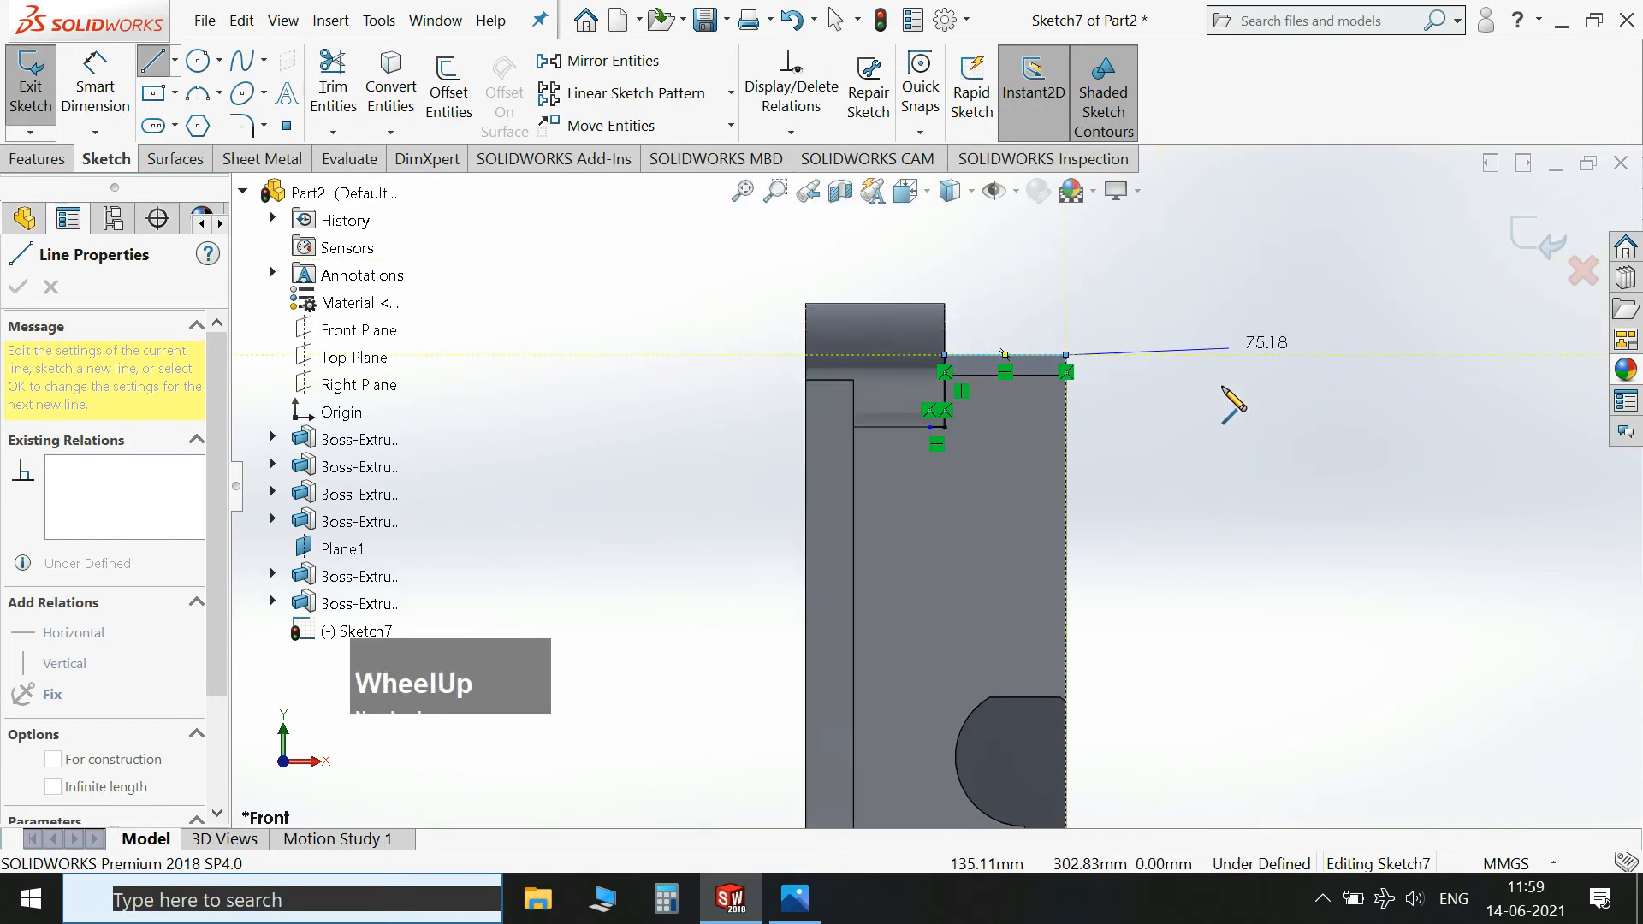
pyautogui.scroll(-4, 1111, 671)
pyautogui.scroll(-3, 1026, 682)
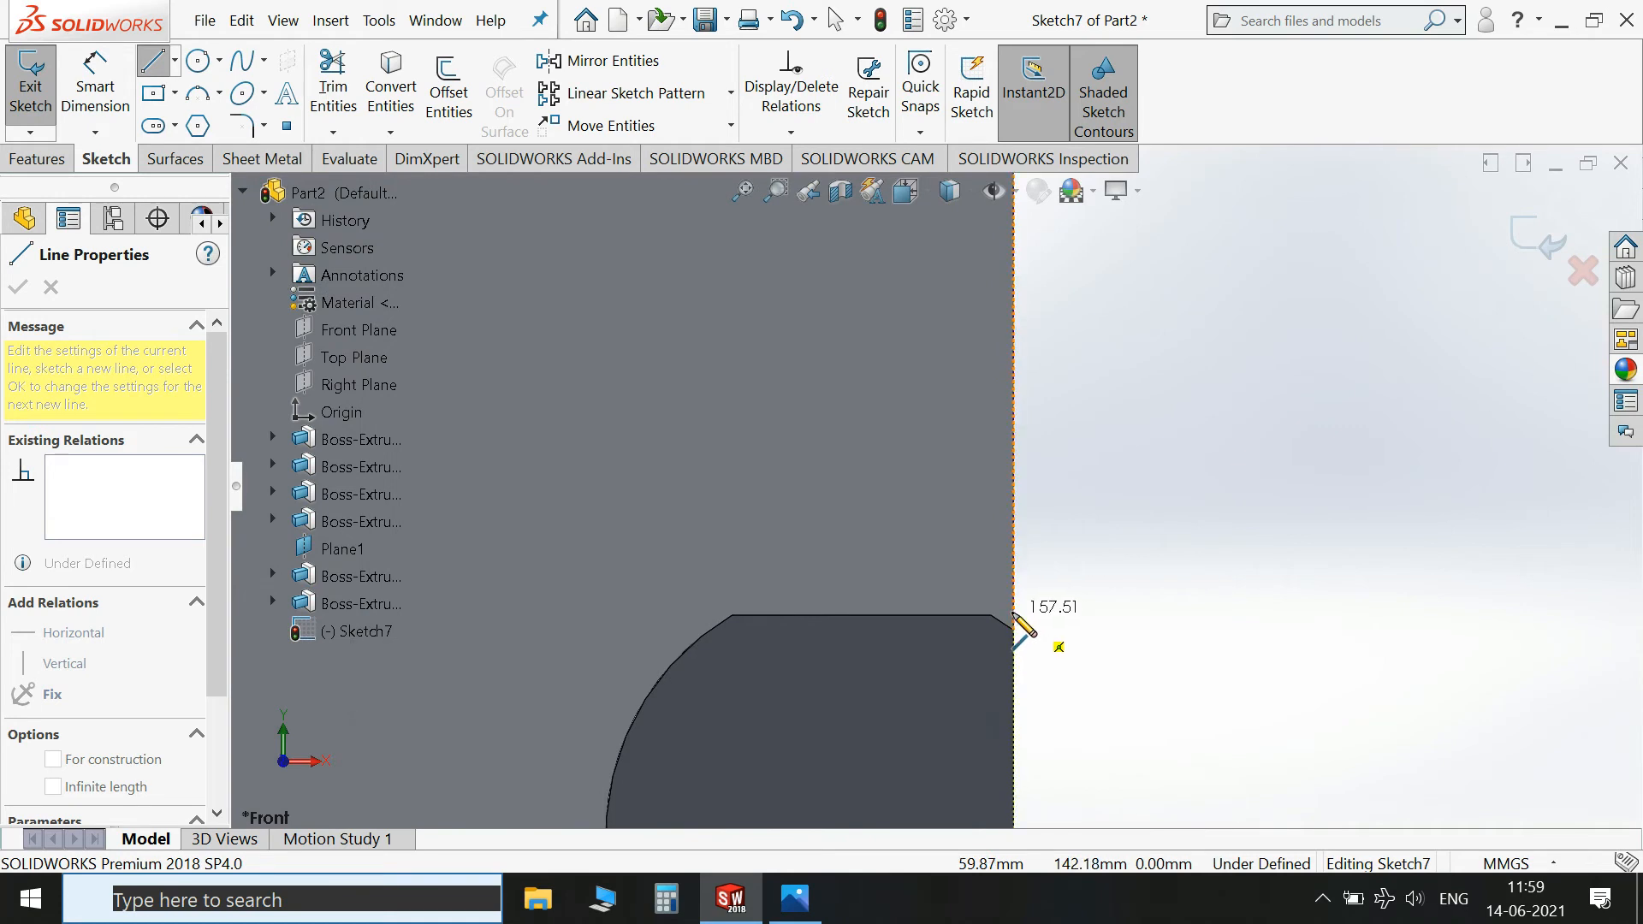
pyautogui.click(1014, 618)
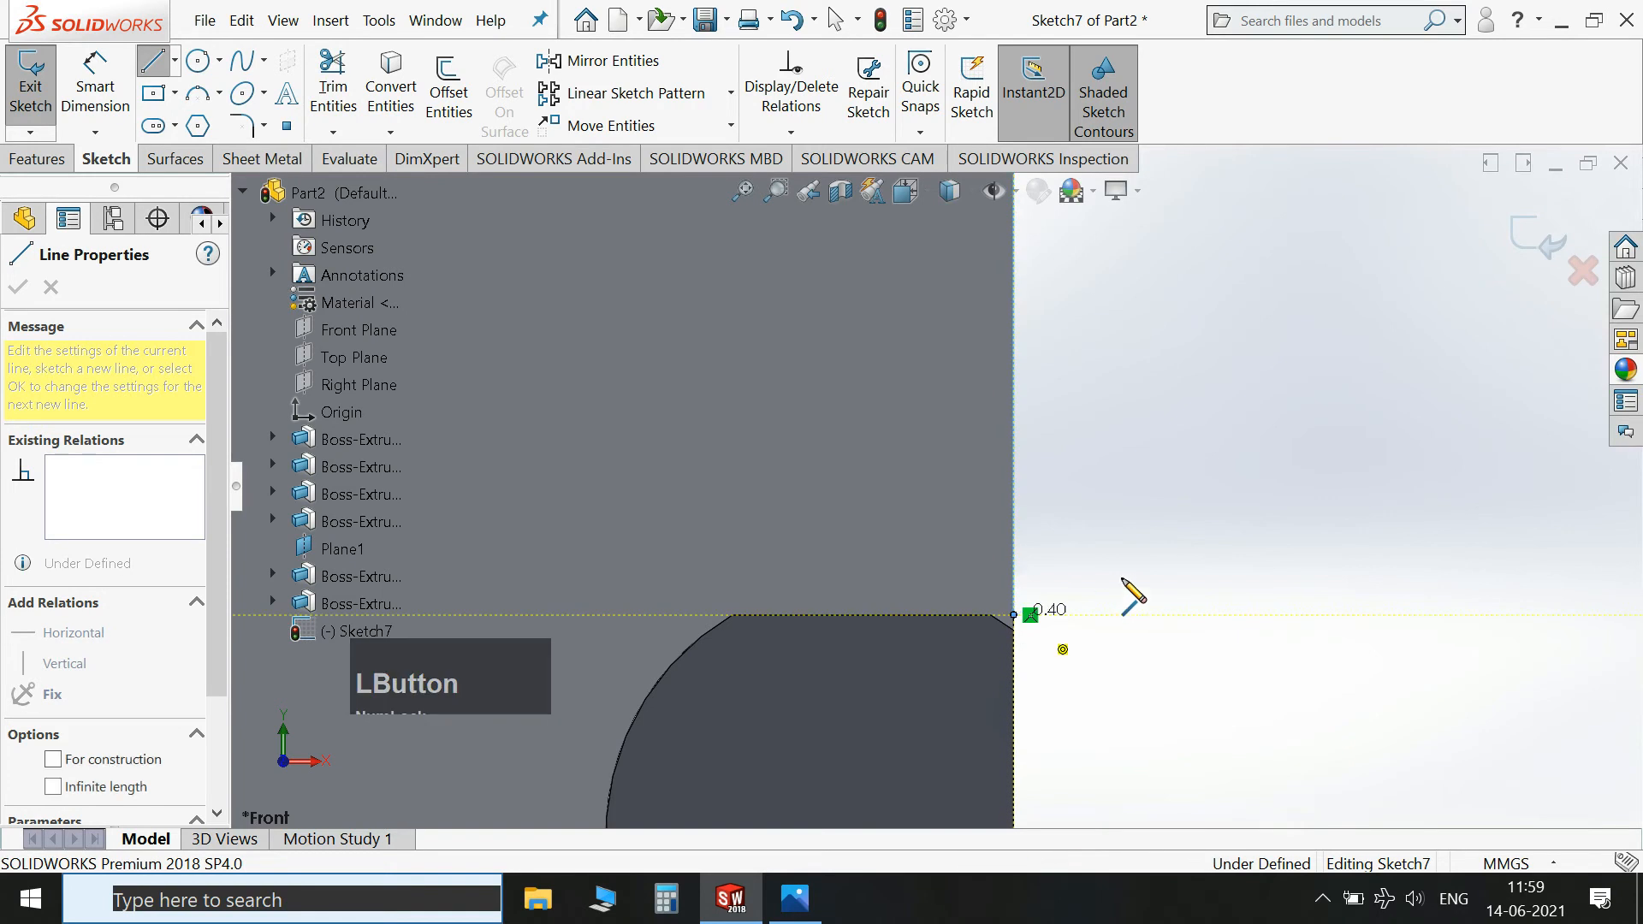
pyautogui.press('Escape')
pyautogui.press('Escape')
# Convert the rounded upright's flat horizontal top edge into the current sketch.
pyautogui.click(393, 86)
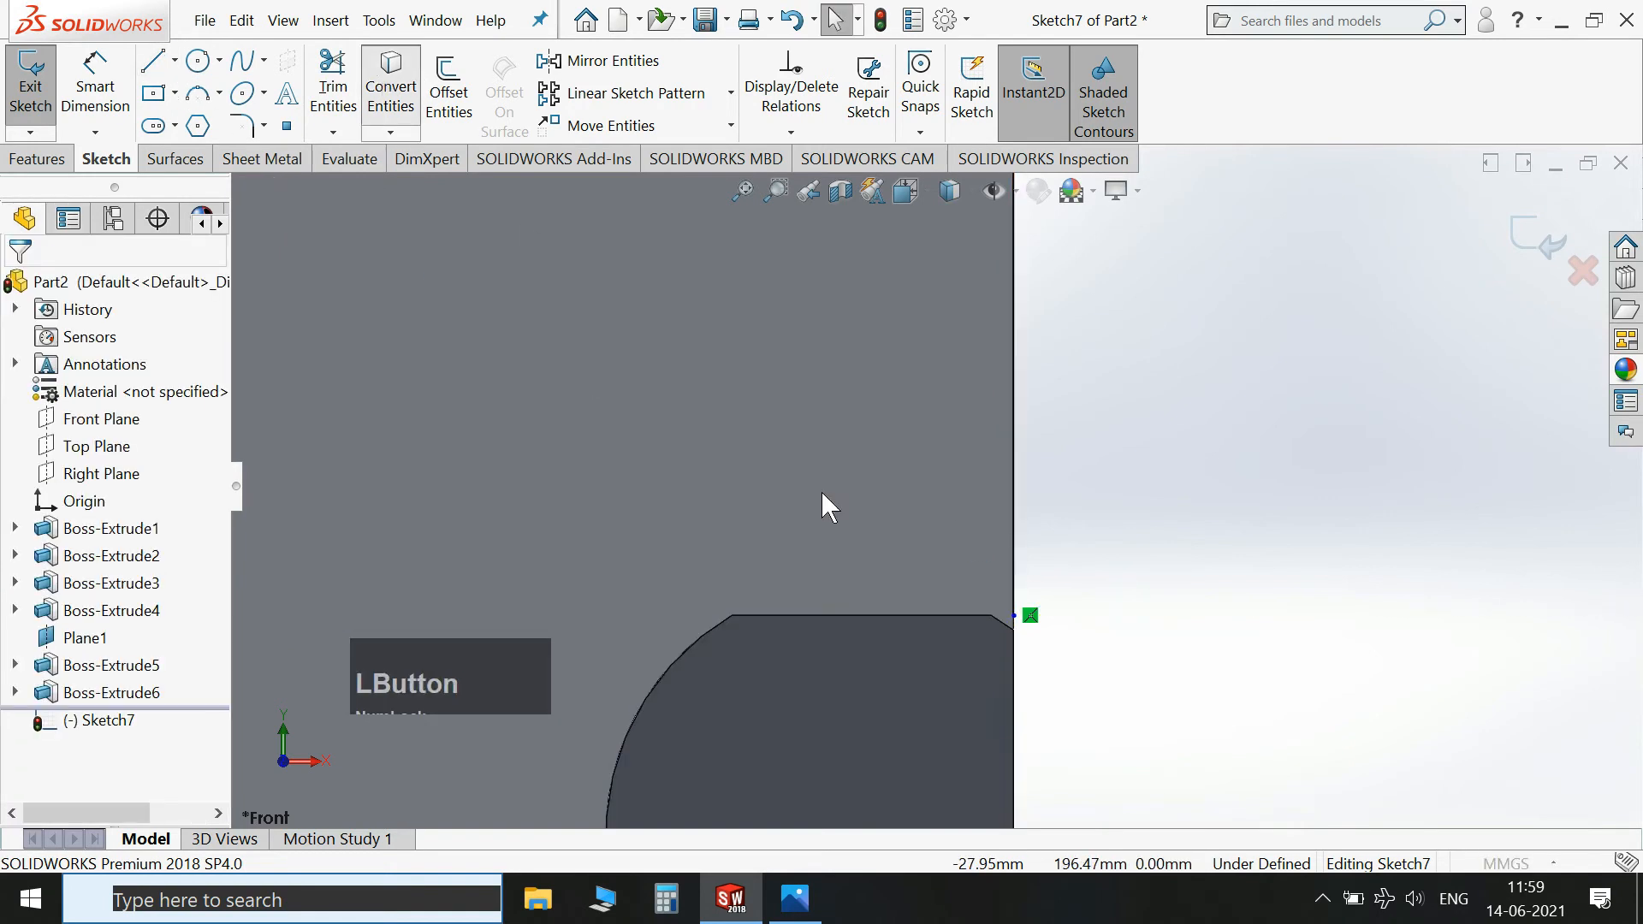
pyautogui.click(781, 616)
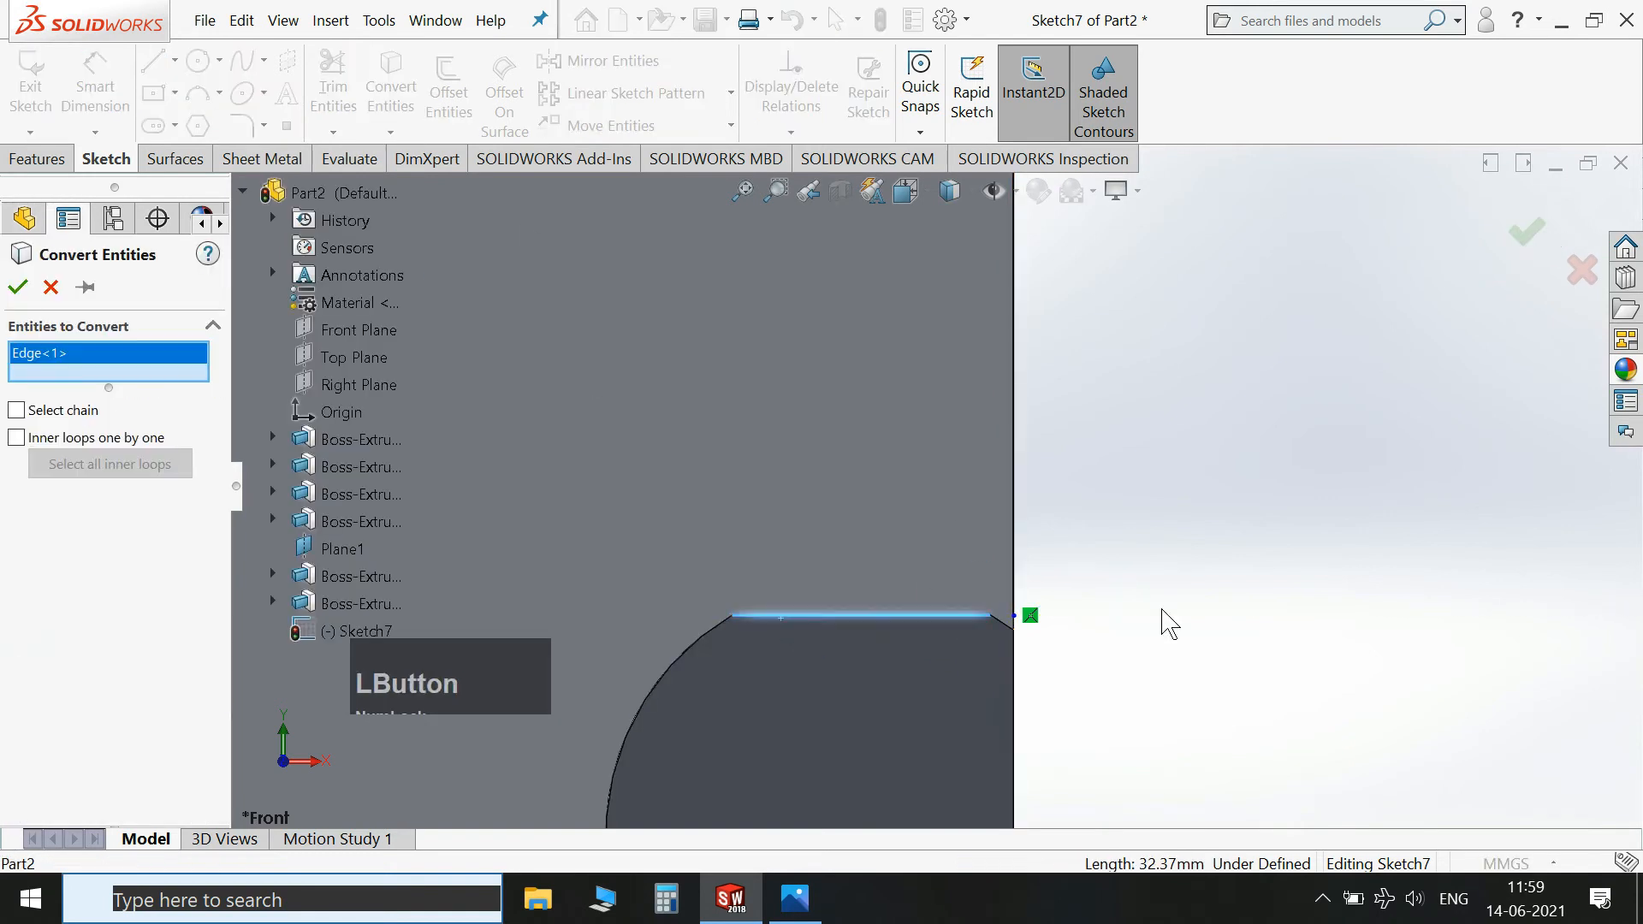
pyautogui.click(26, 283)
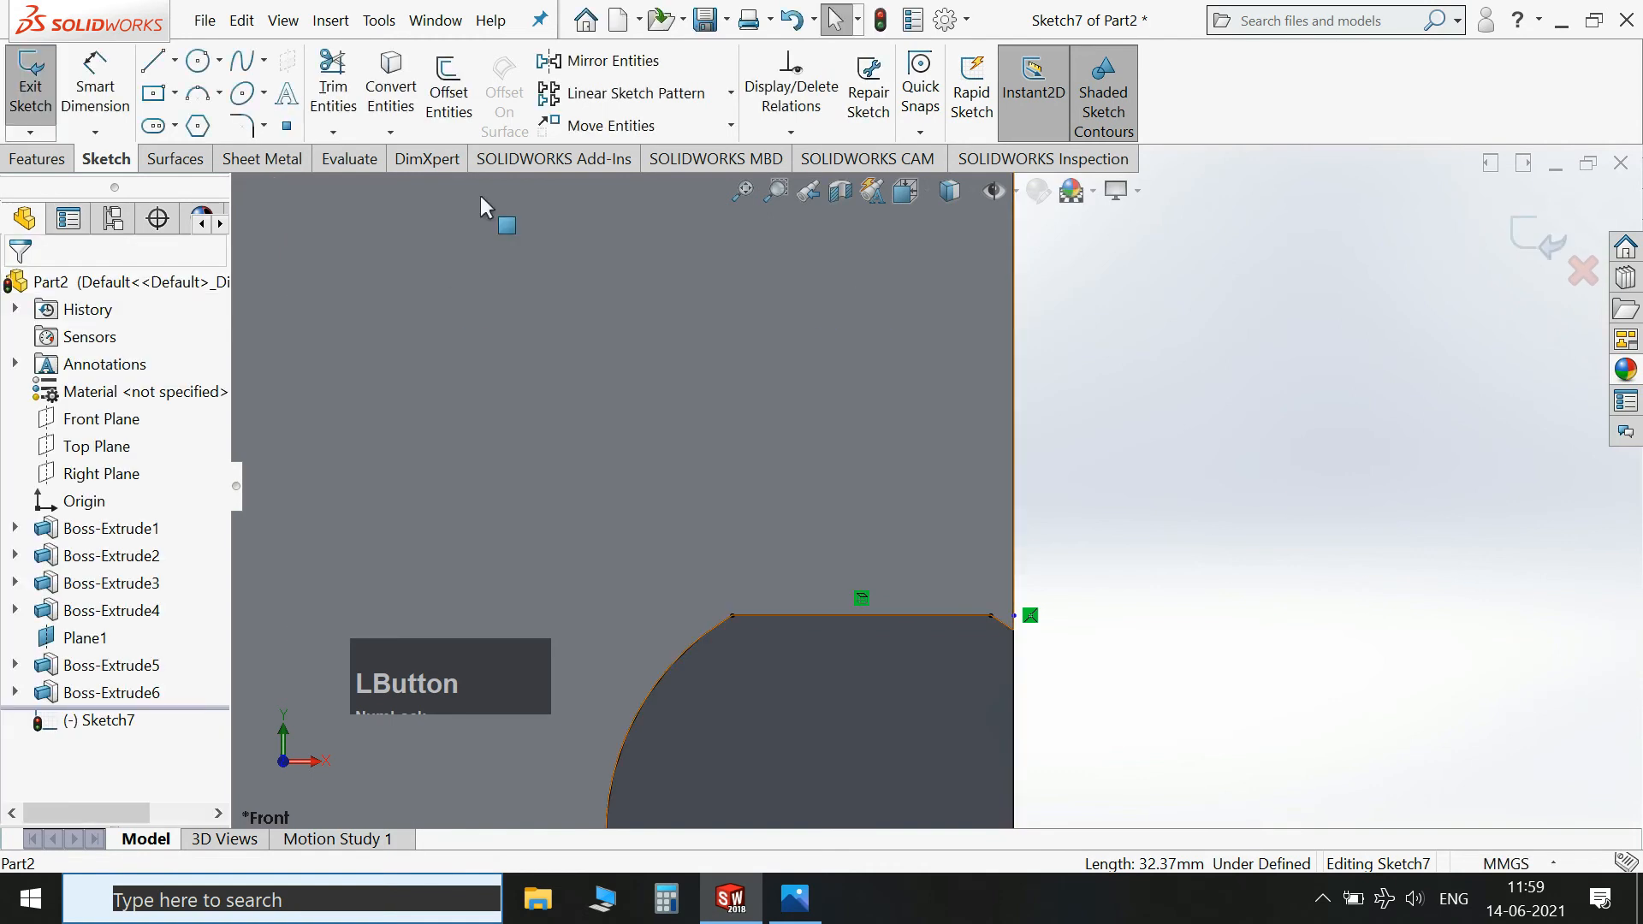
pyautogui.click(157, 63)
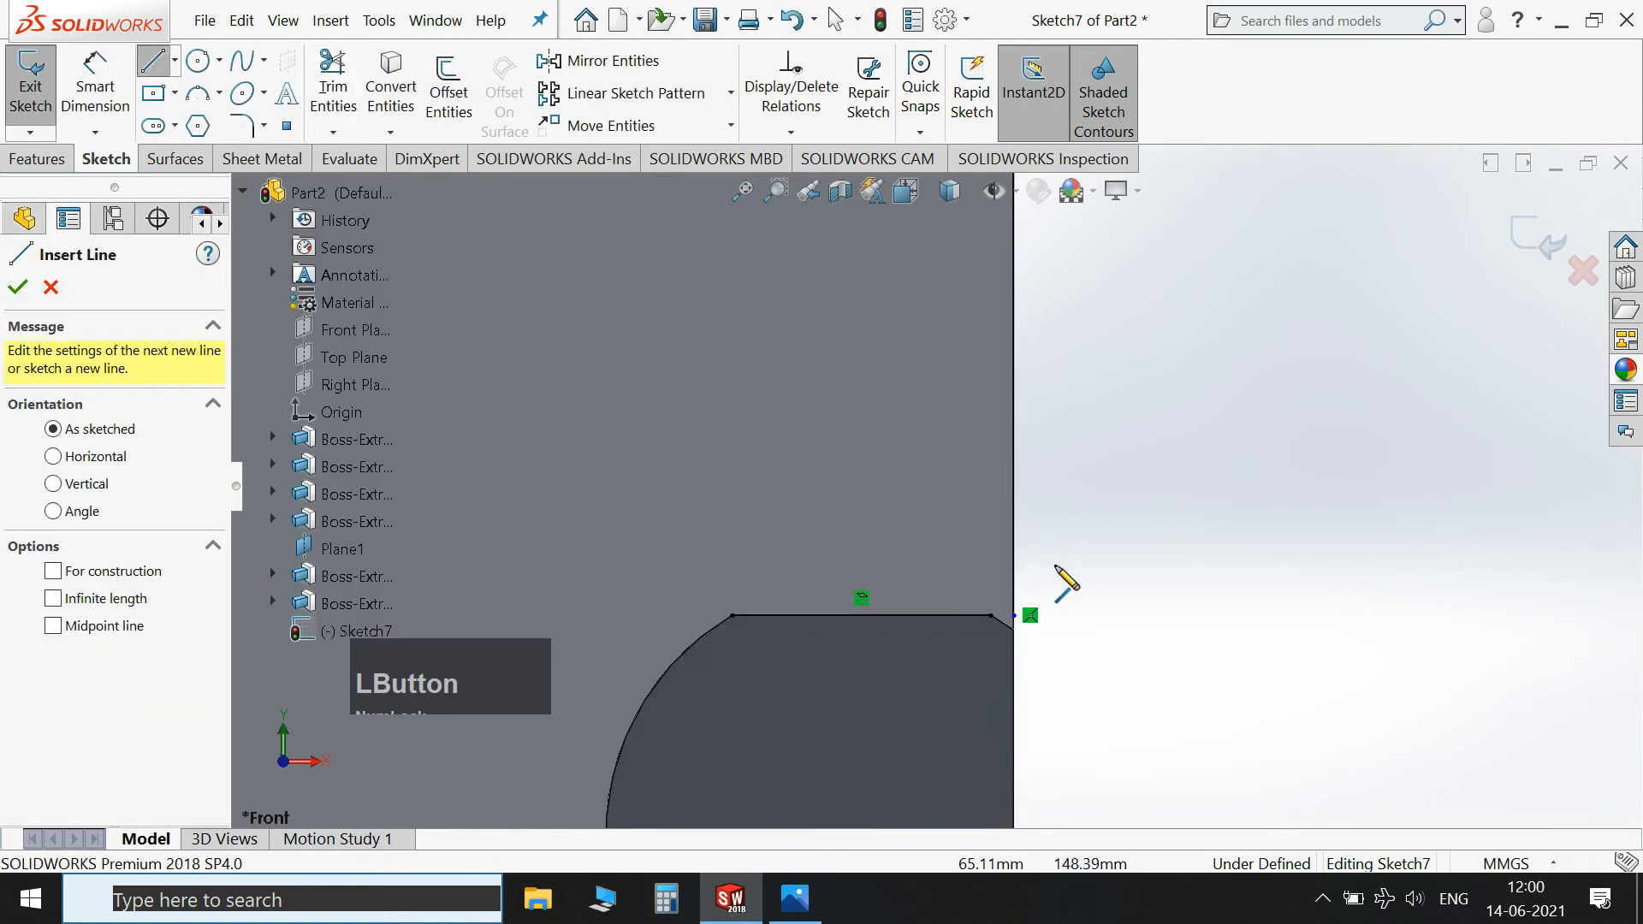
pyautogui.click(991, 616)
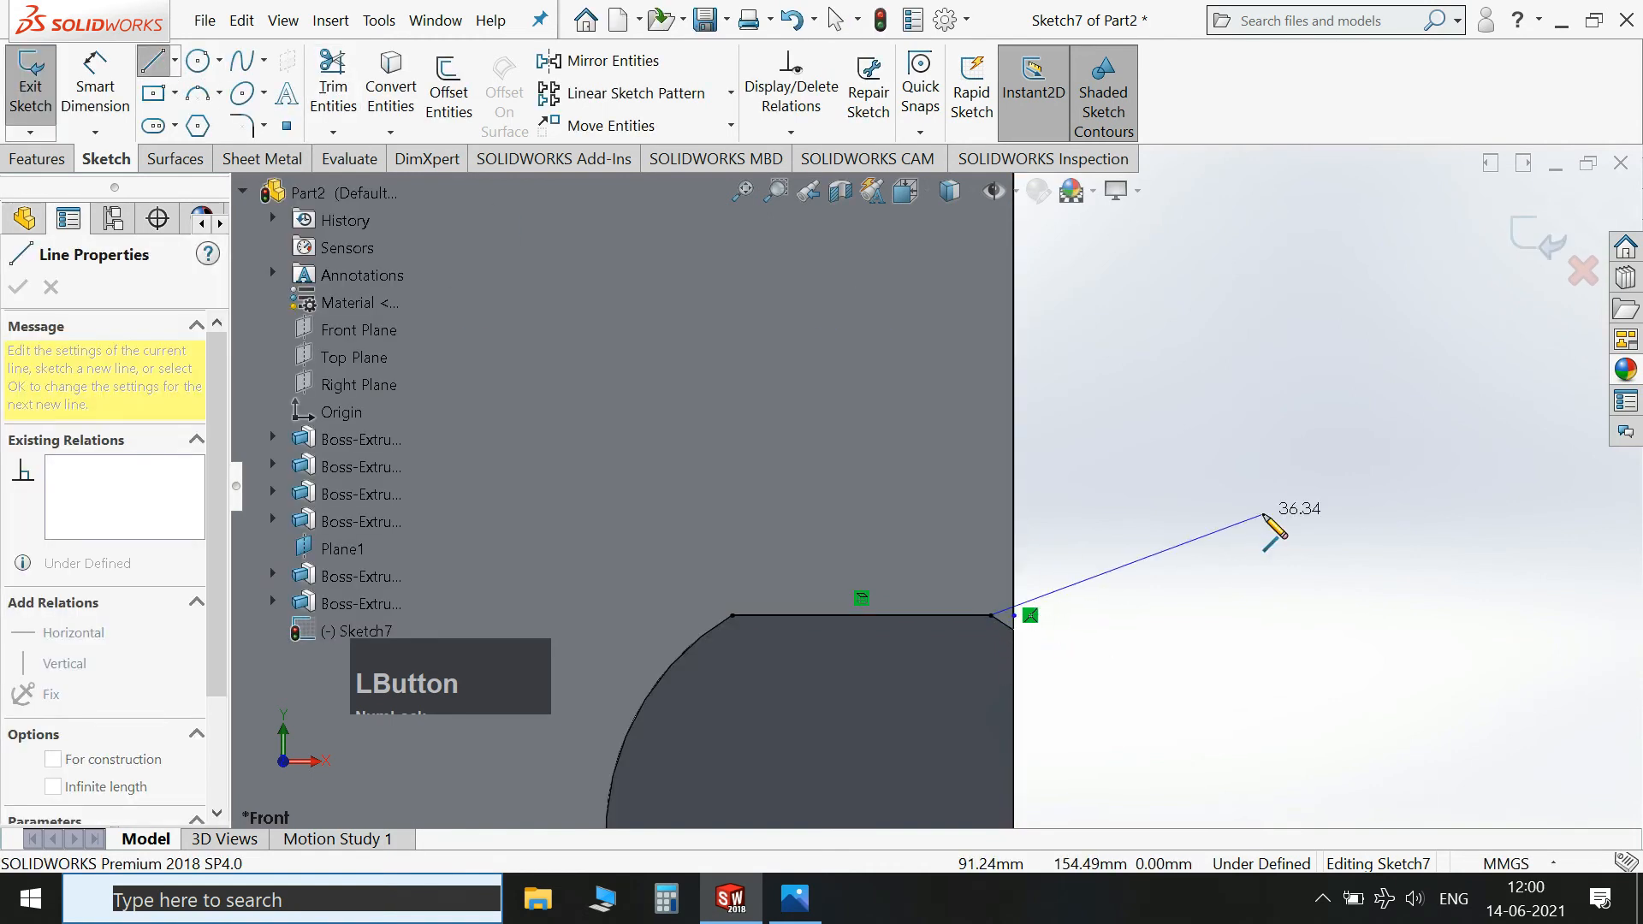
pyautogui.press('Escape')
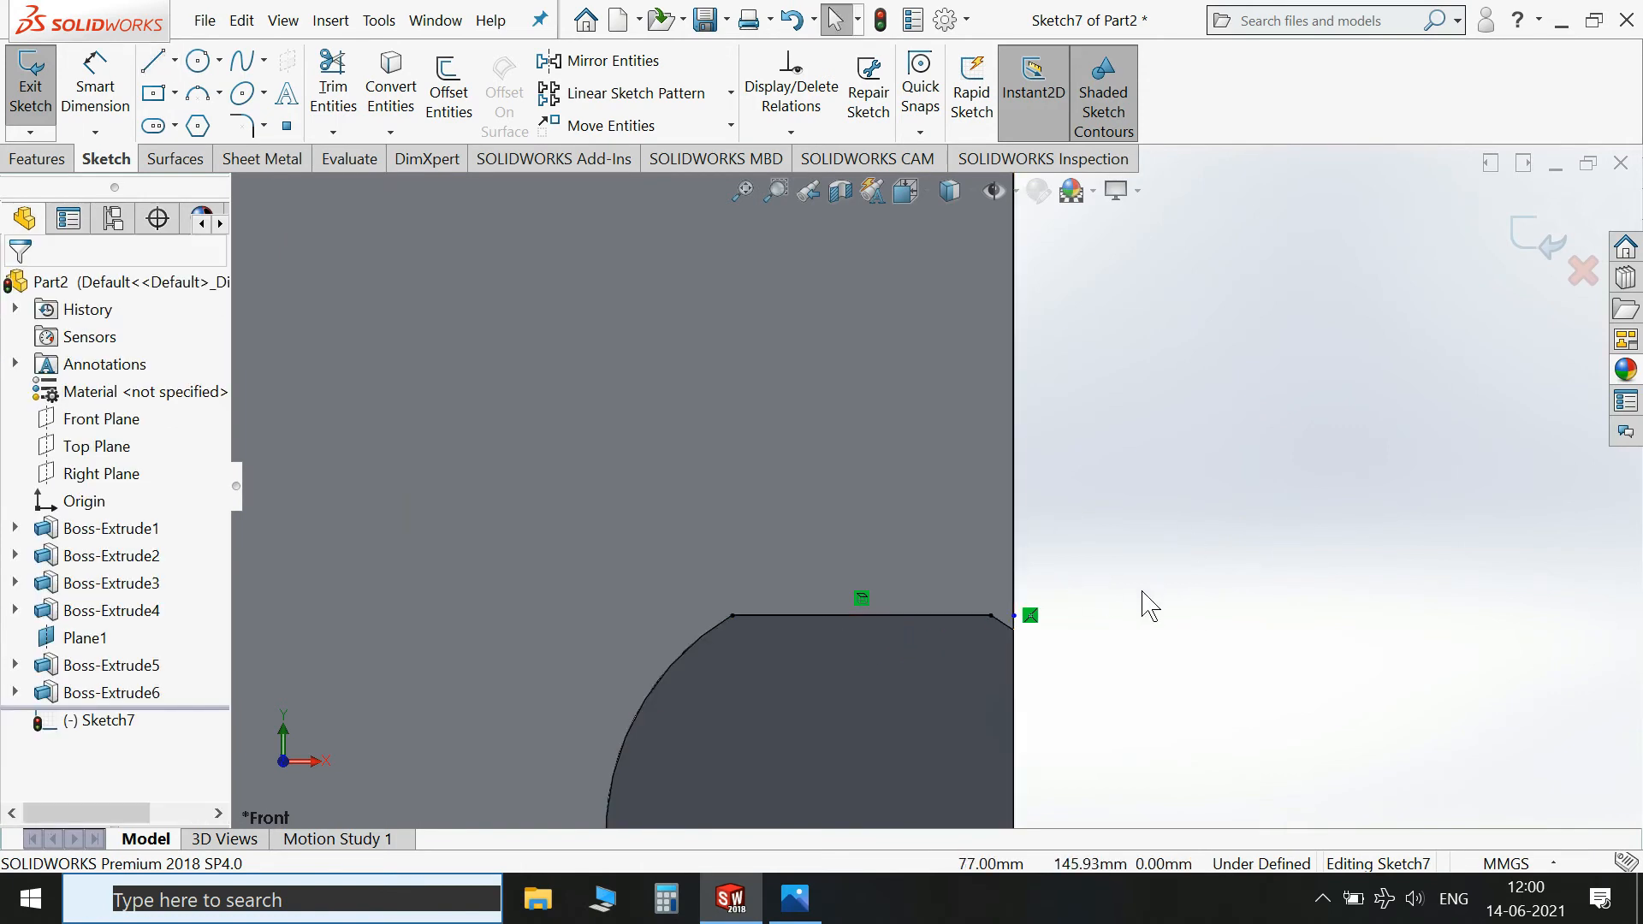
# Trim away the converted flat top edge of the upright and the vertical profile line along the rib's outer edge.
pyautogui.scroll(5, 1003, 546)
pyautogui.scroll(-1, 964, 461)
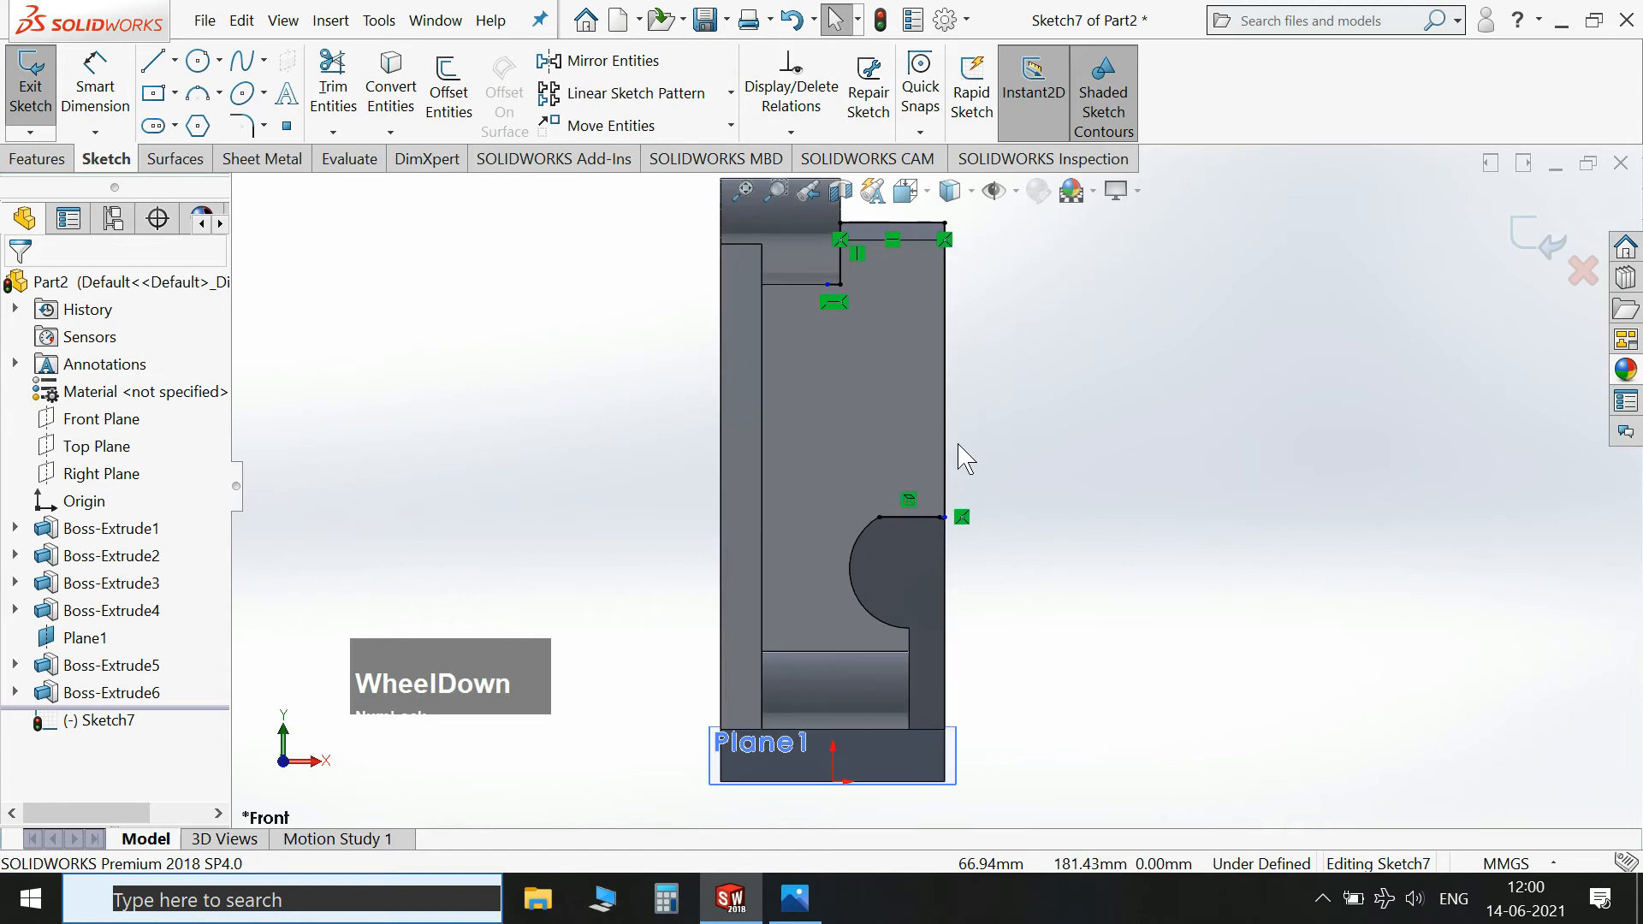
pyautogui.press('Escape')
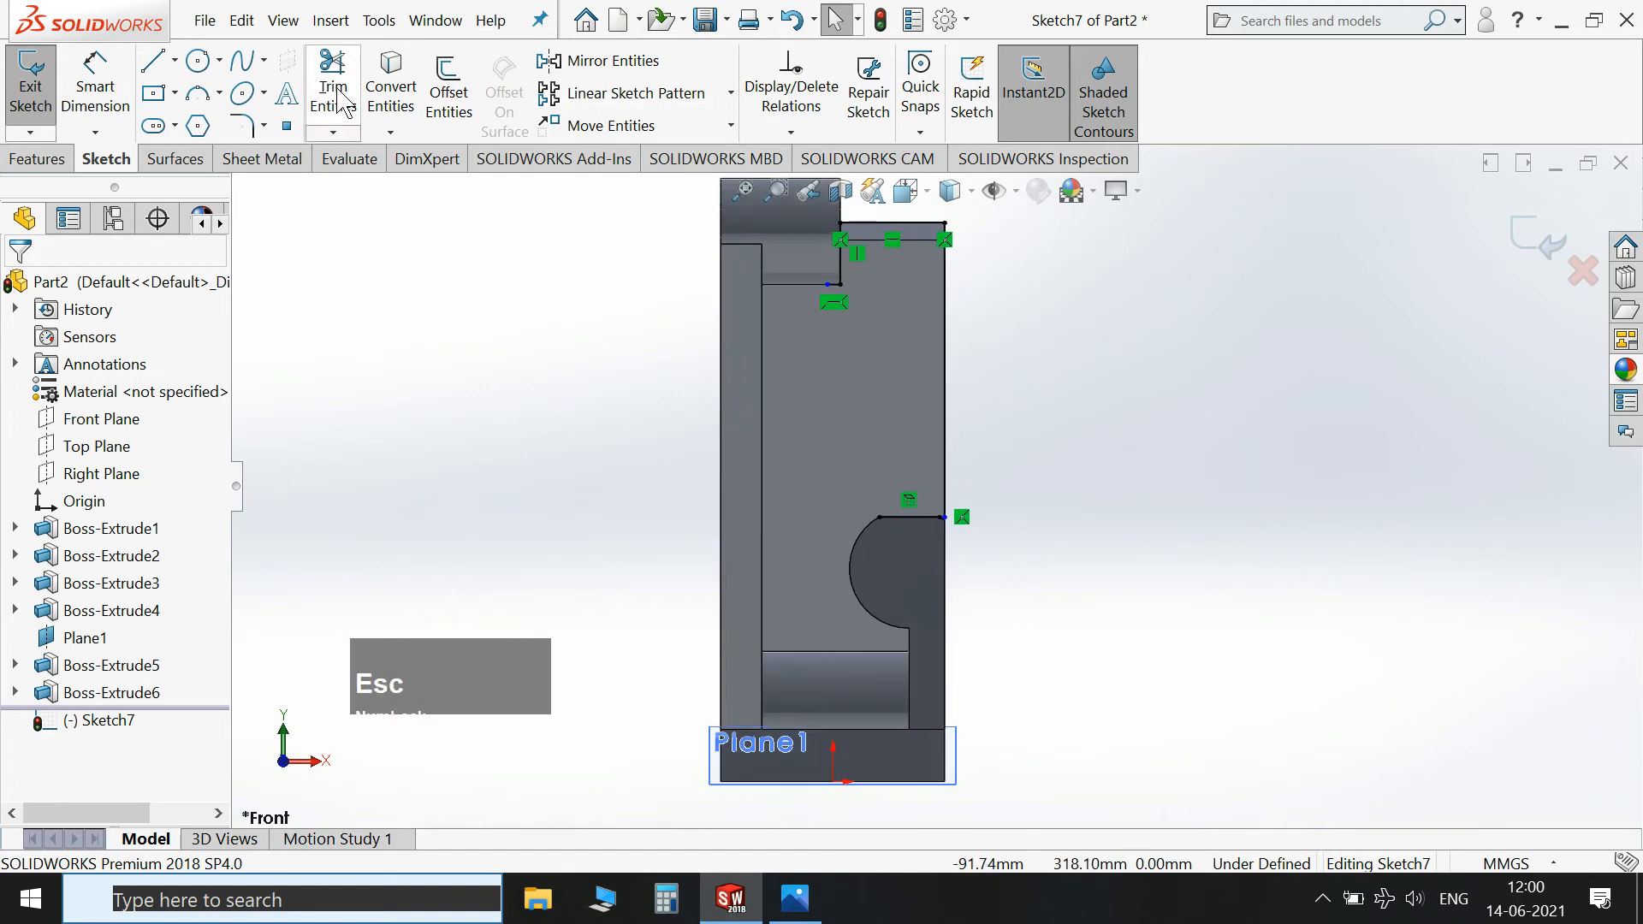
pyautogui.click(996, 547)
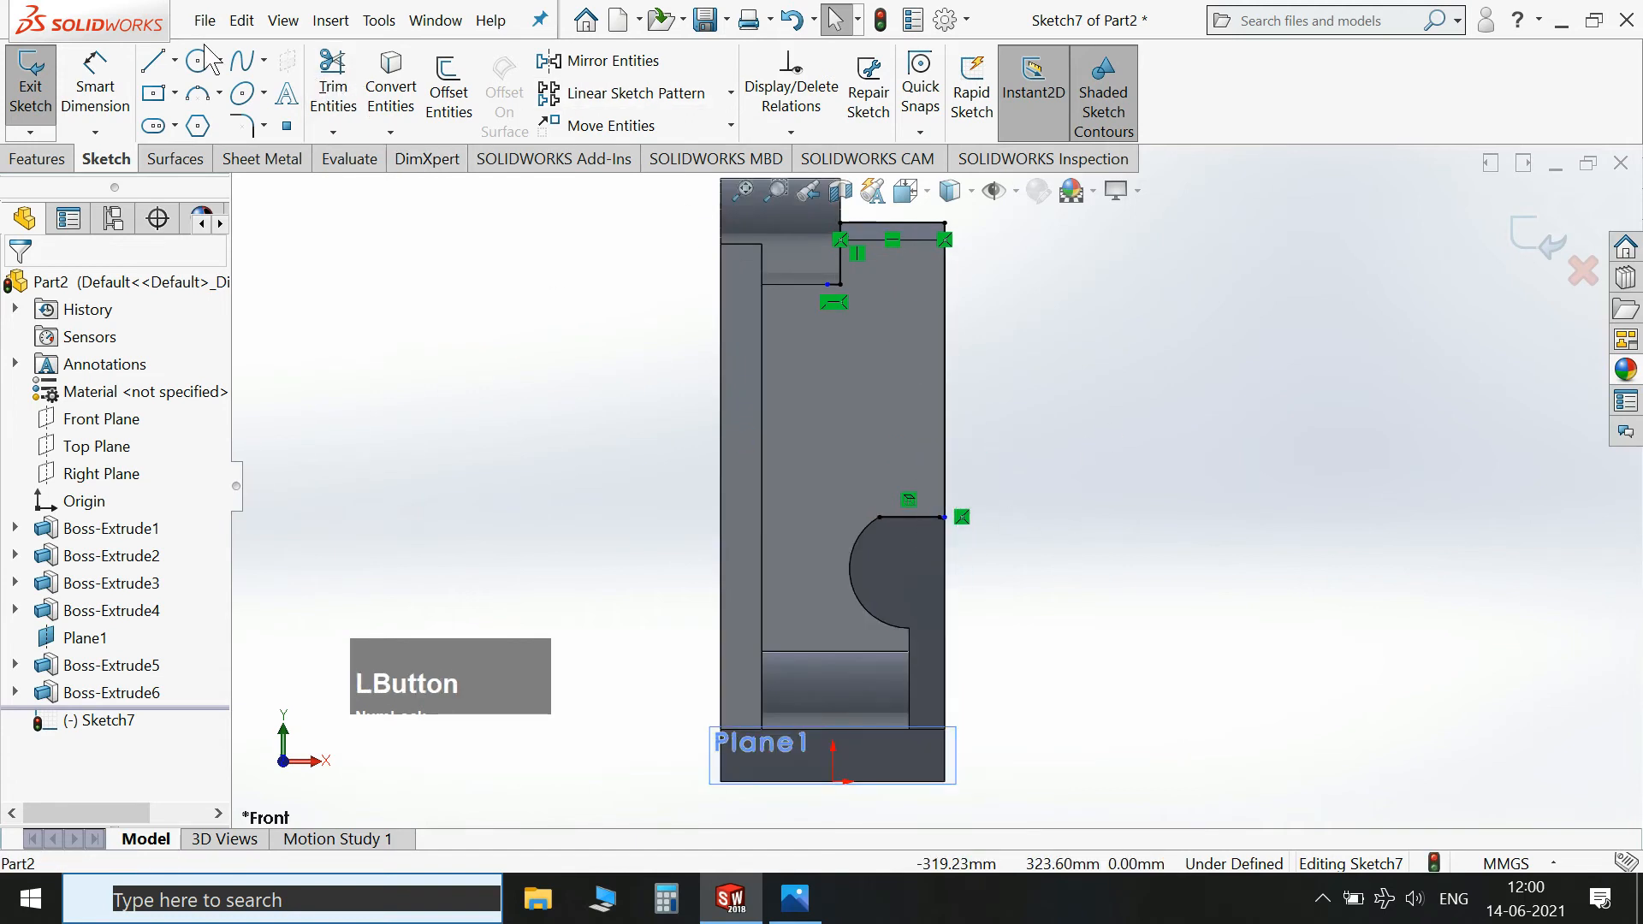
pyautogui.click(333, 85)
pyautogui.moveTo(885, 546); pyautogui.dragTo(945, 441)
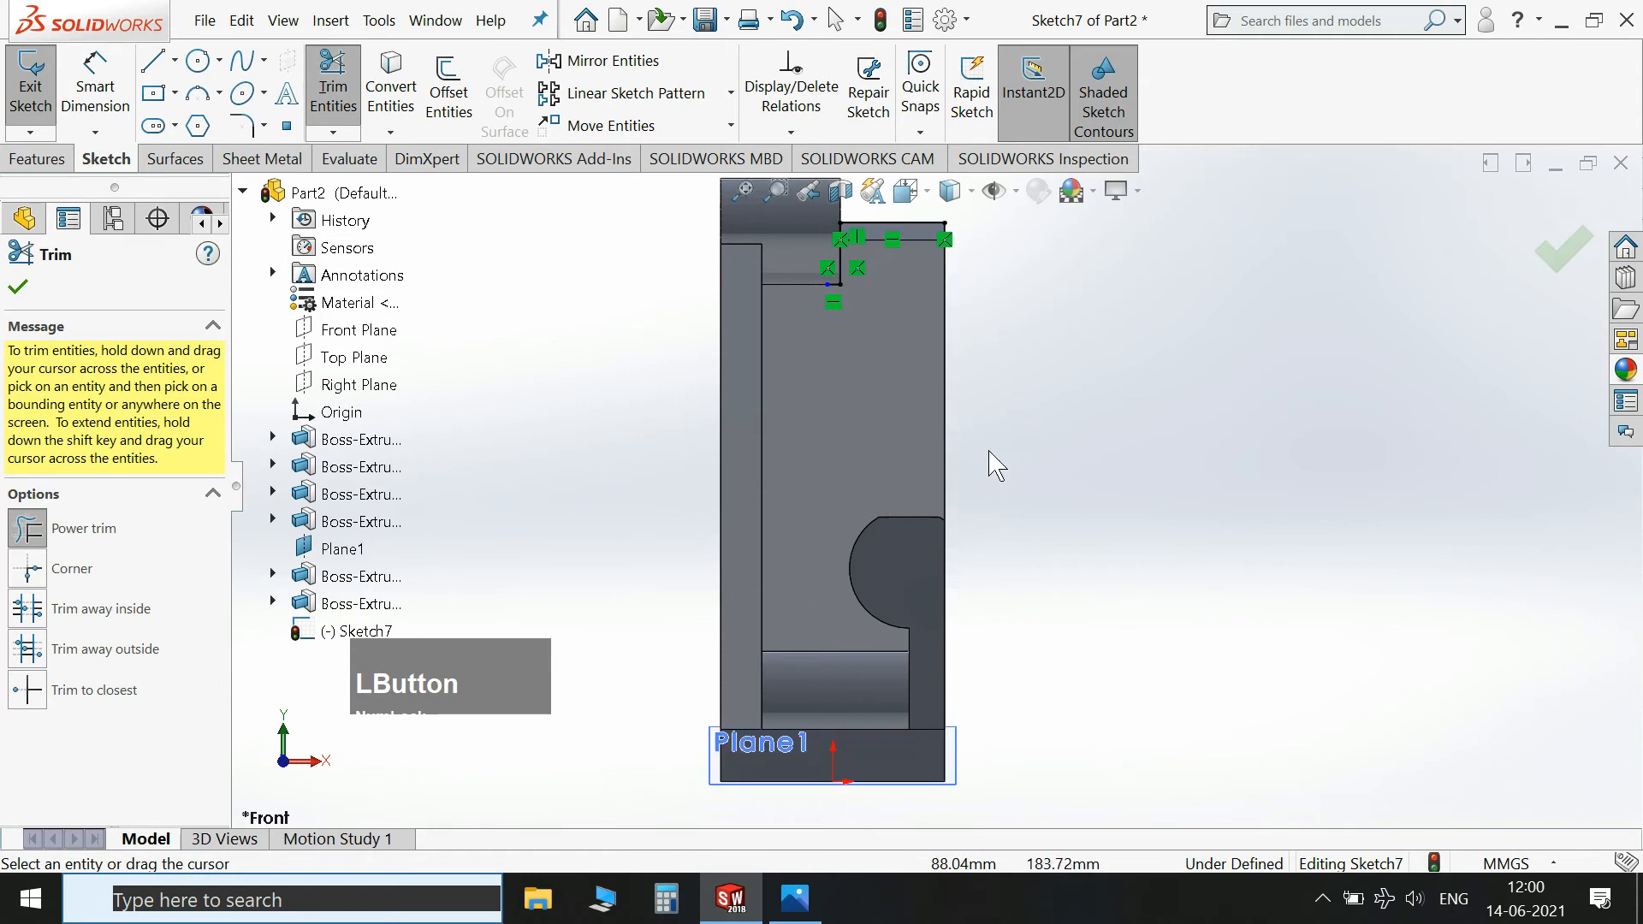
# Convert the rib's outer vertical edge, down to the rounded upright, into the sketch.
pyautogui.click(391, 90)
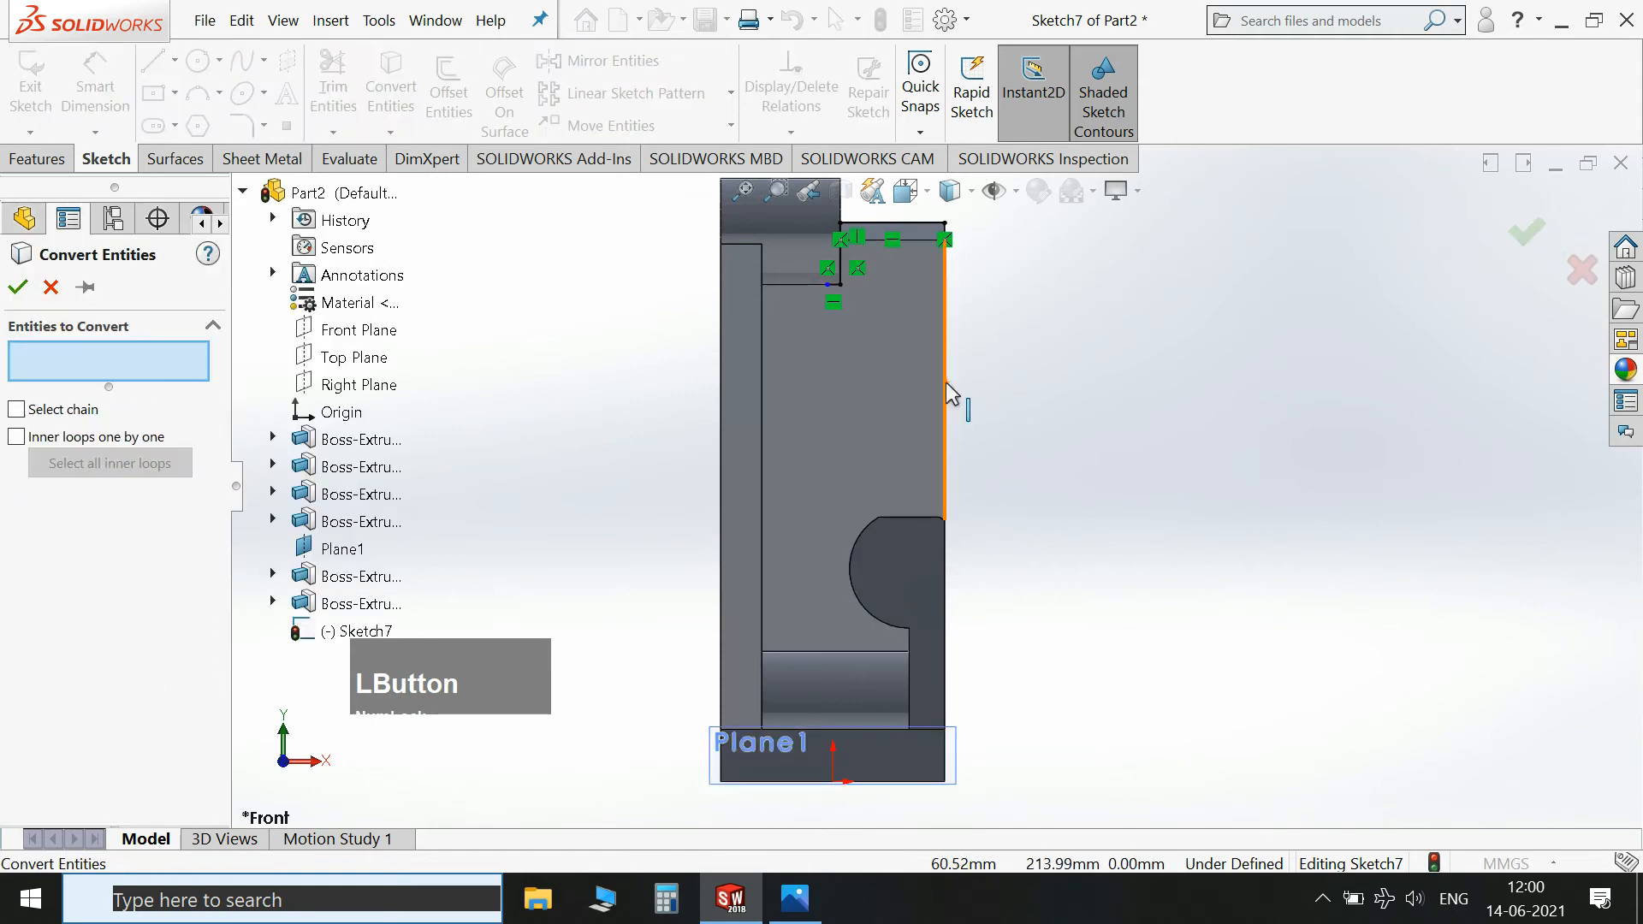
pyautogui.click(947, 381)
pyautogui.click(17, 287)
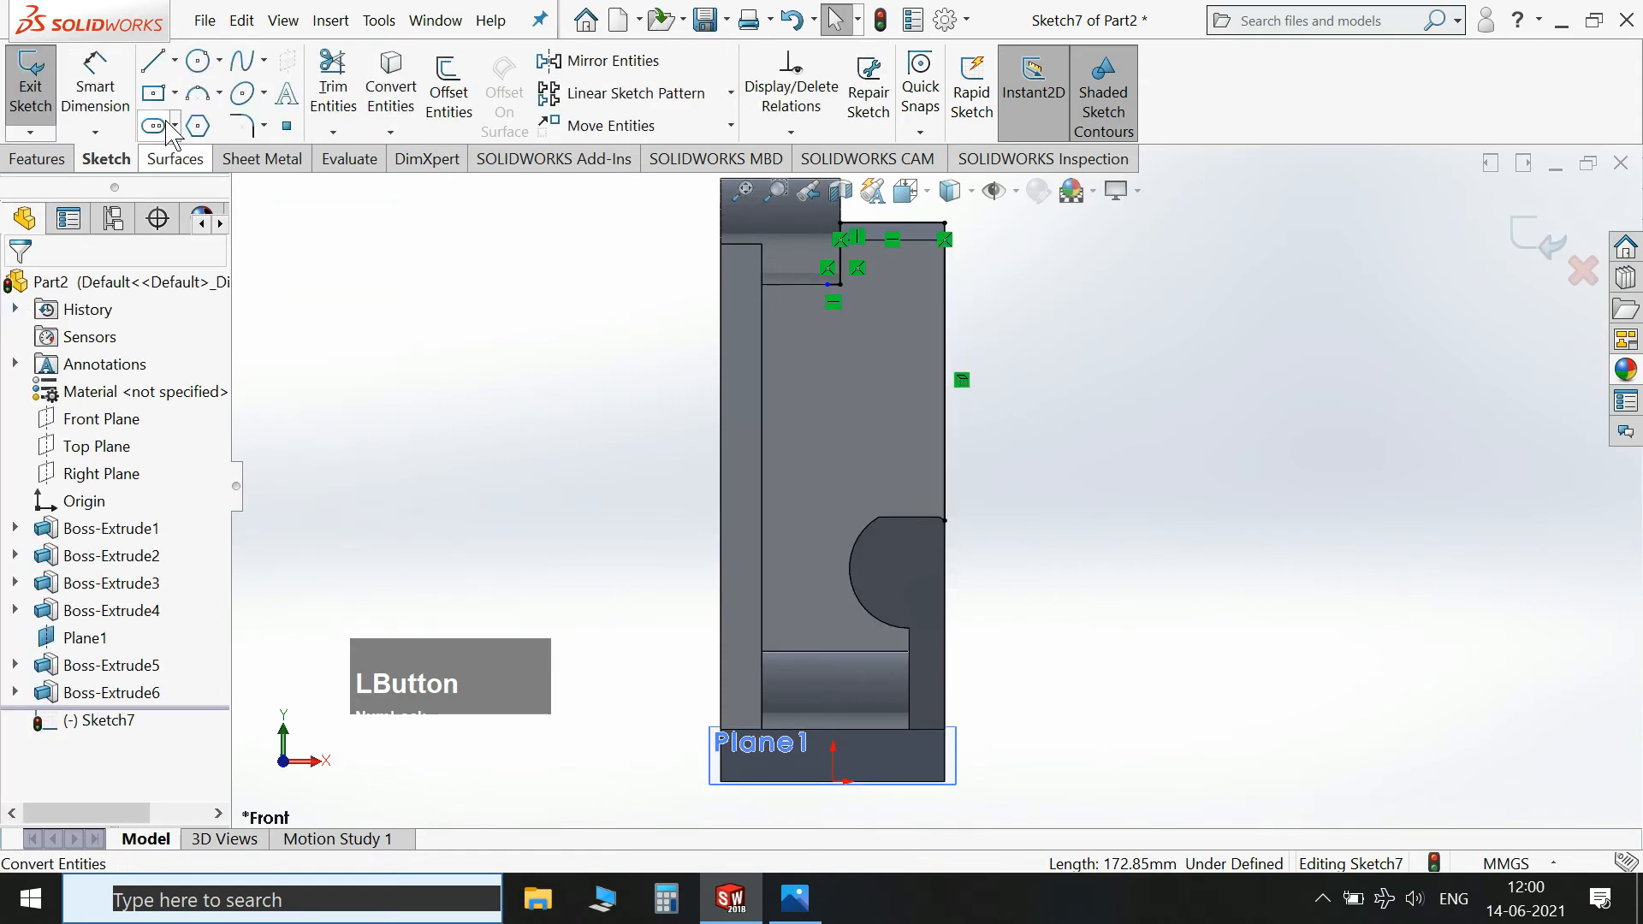
# Draw a slanted line from the inner end of the short line under the upper boss to the lower end of the converted edge.
pyautogui.click(167, 65)
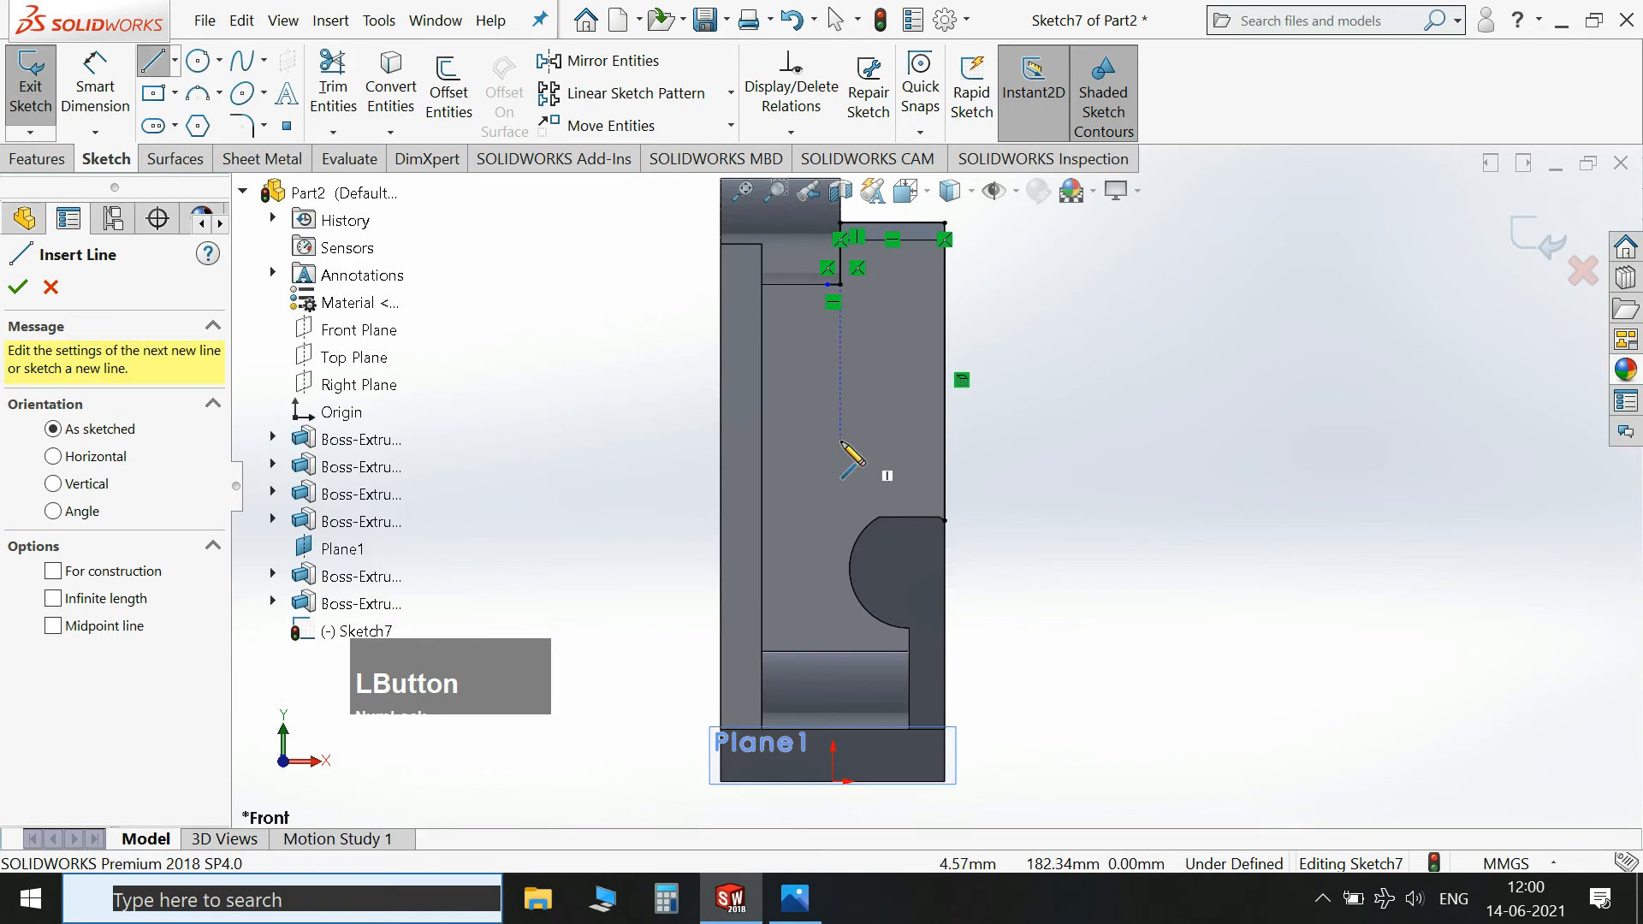
pyautogui.click(827, 284)
pyautogui.click(945, 522)
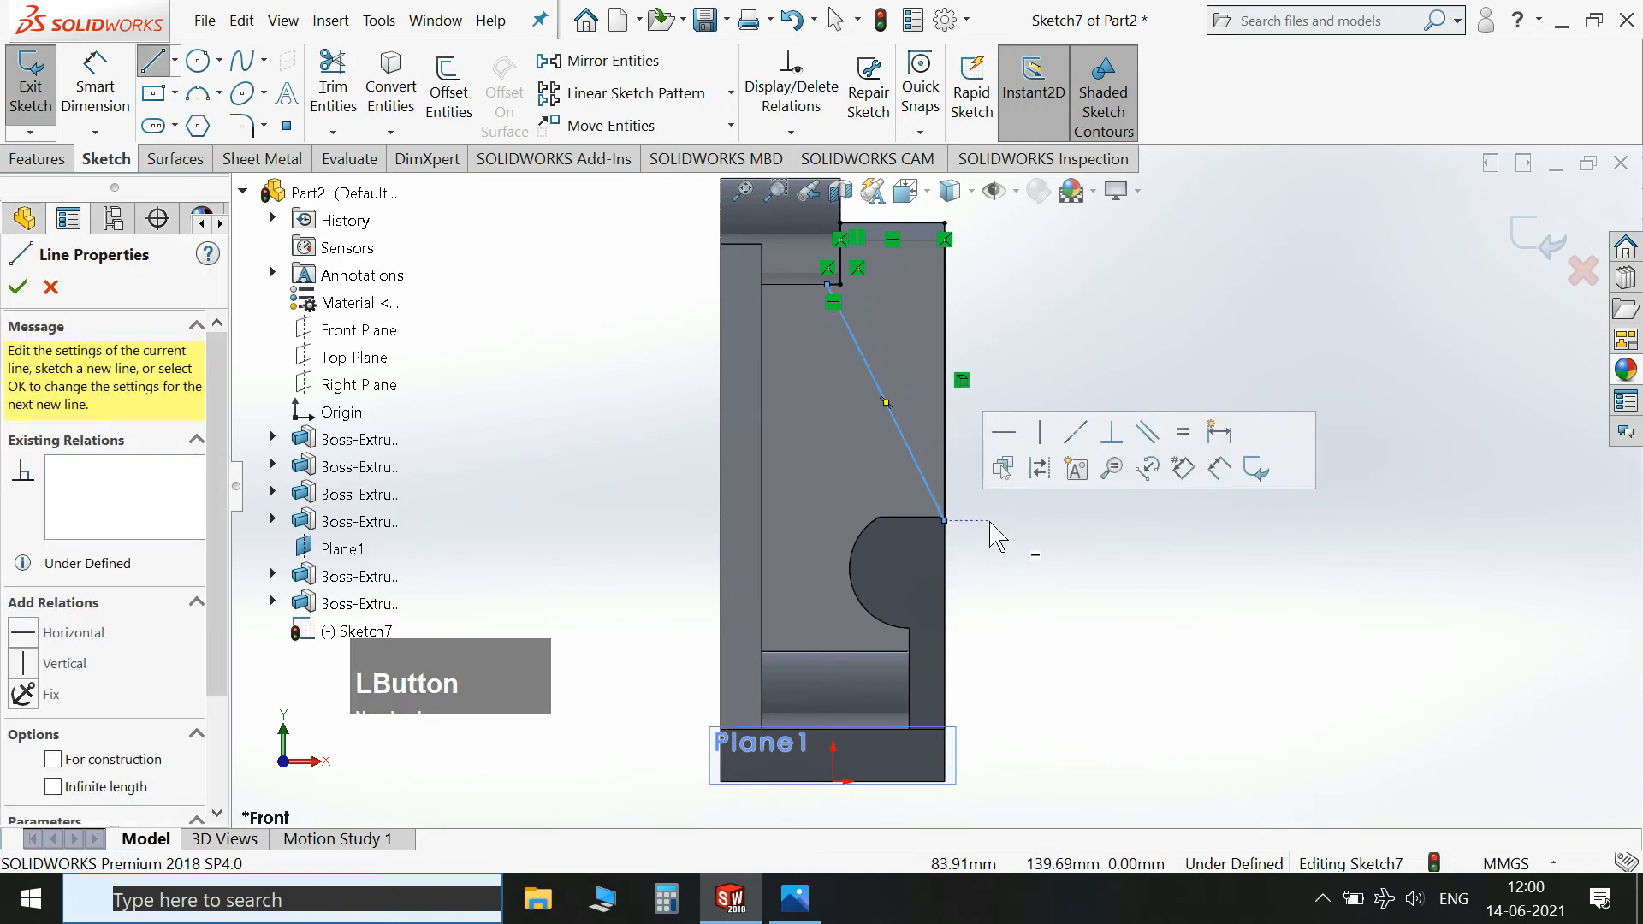
pyautogui.press('Escape')
pyautogui.scroll(-3, 821, 304)
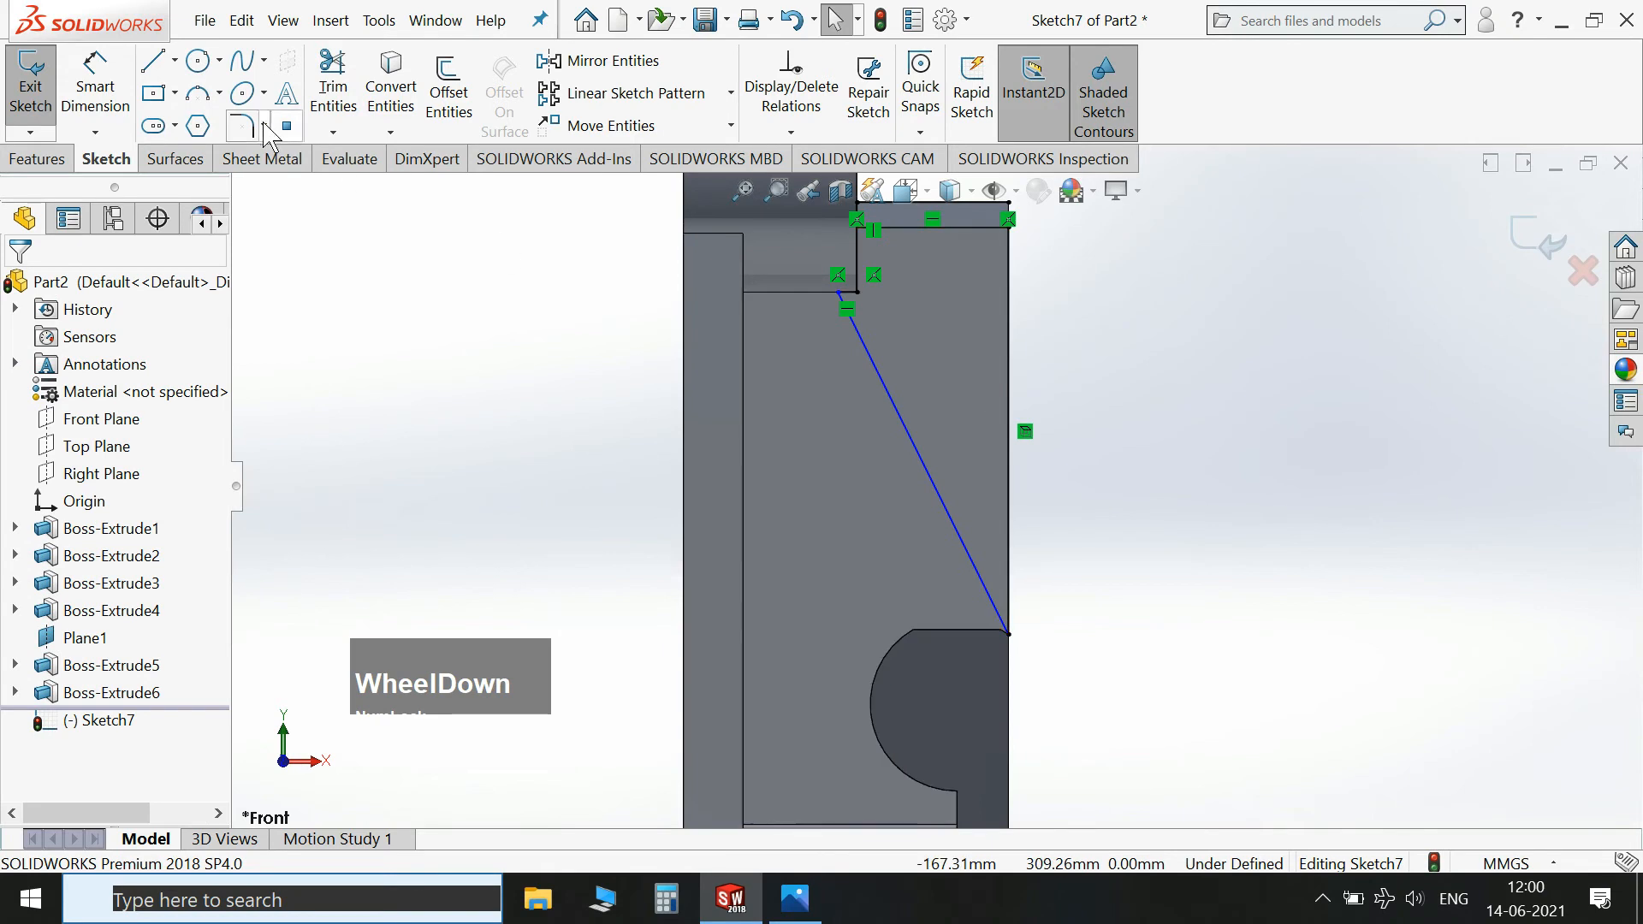
# Dimension the short line under the upper boss to 3 mm, exit the sketch and switch to the isometric view.
pyautogui.click(95, 86)
pyautogui.scroll(-3, 784, 240)
pyautogui.click(896, 352)
pyautogui.click(898, 281)
pyautogui.press('Return')
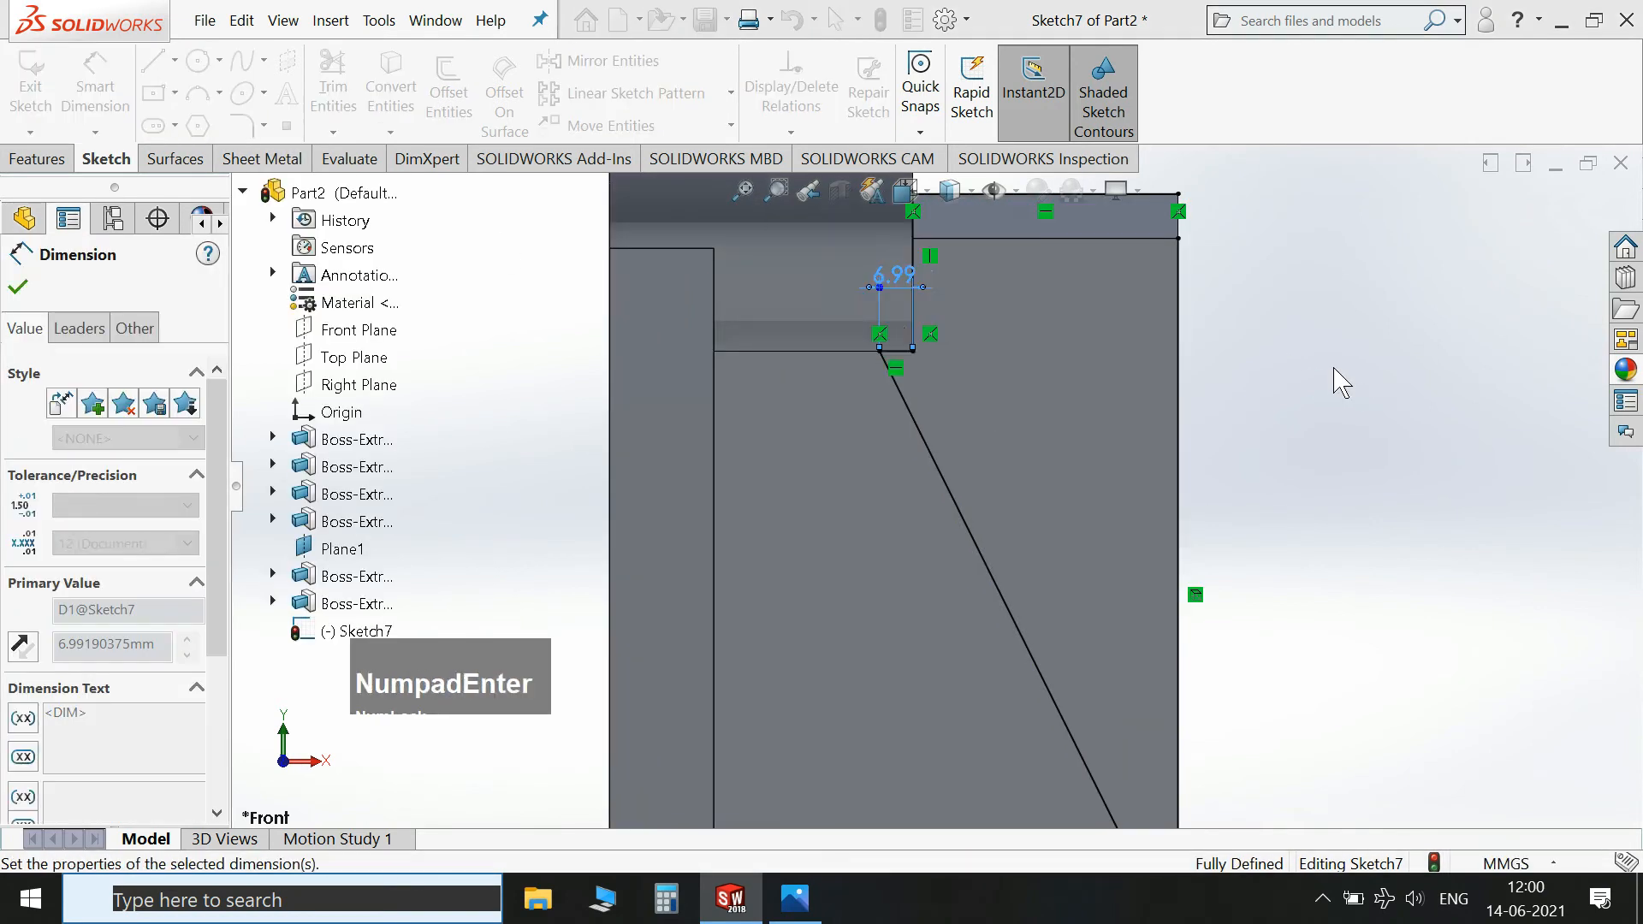
pyautogui.press('Escape')
pyautogui.scroll(3, 1045, 568)
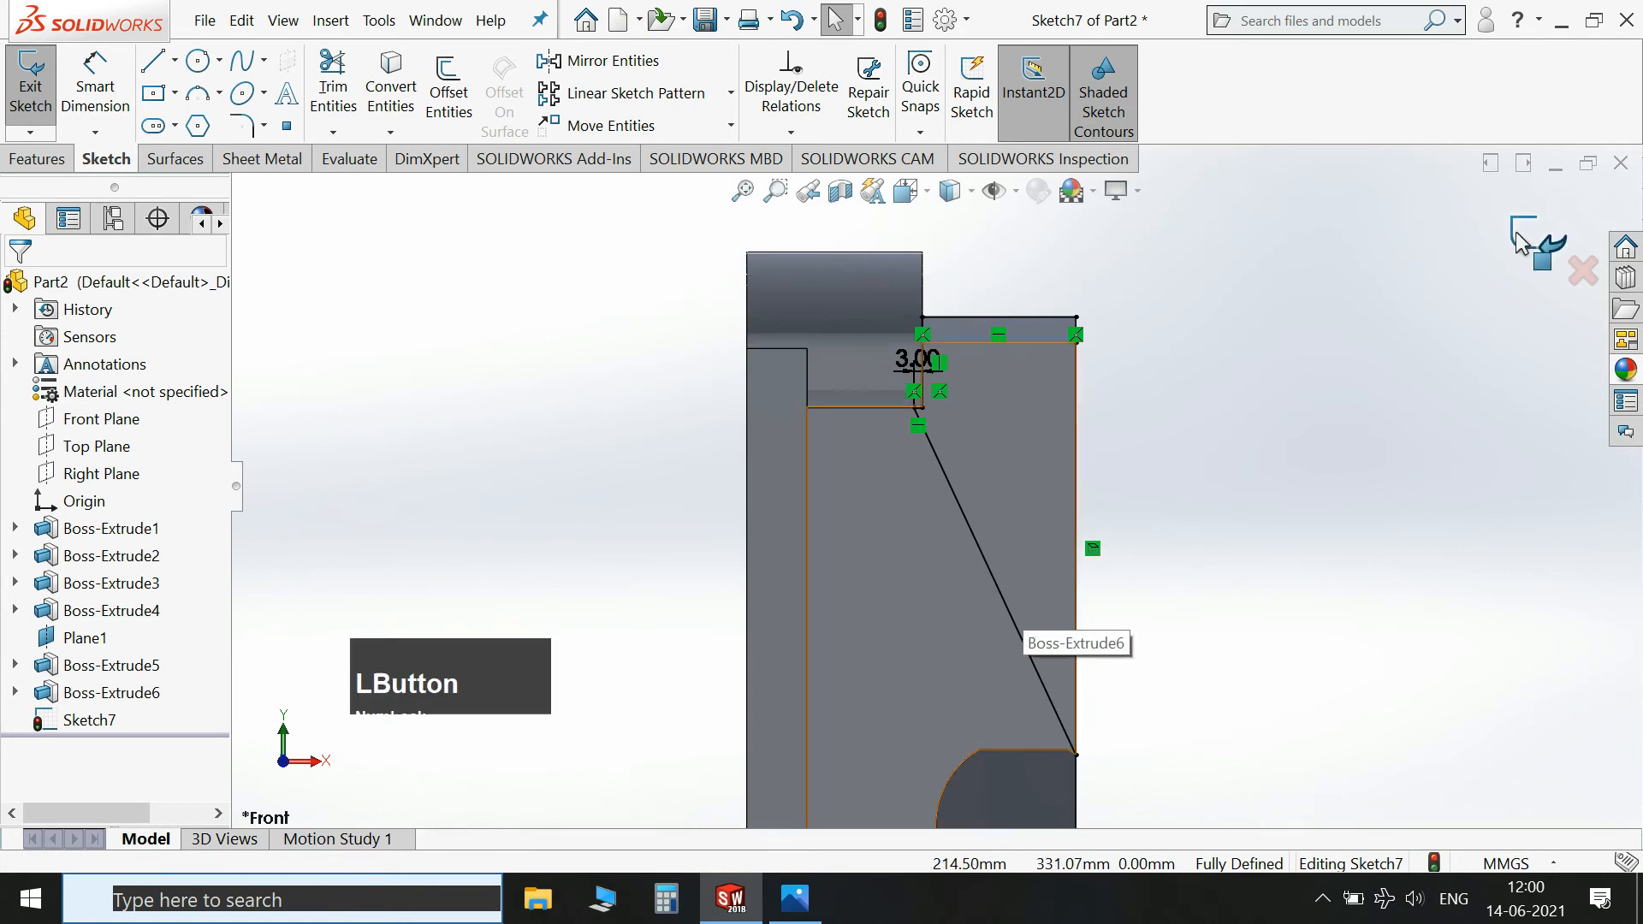
pyautogui.click(1517, 242)
pyautogui.press('space')
pyautogui.click(1460, 325)
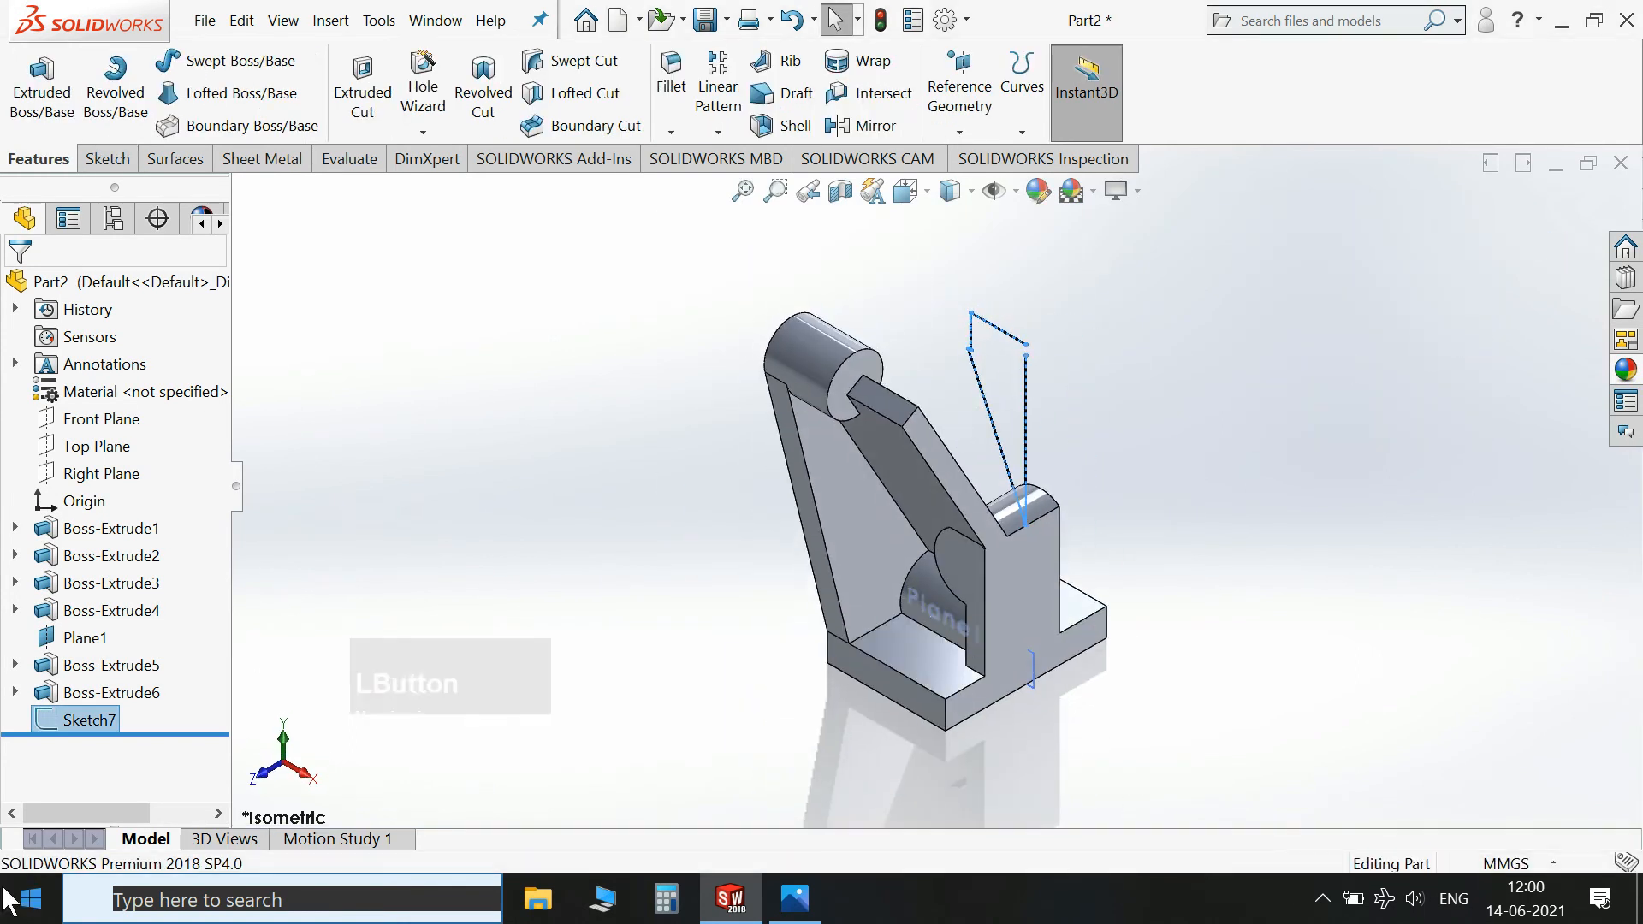
# Reopen the rib profile sketch for editing and view it normal to its plane.
pyautogui.click(82, 722)
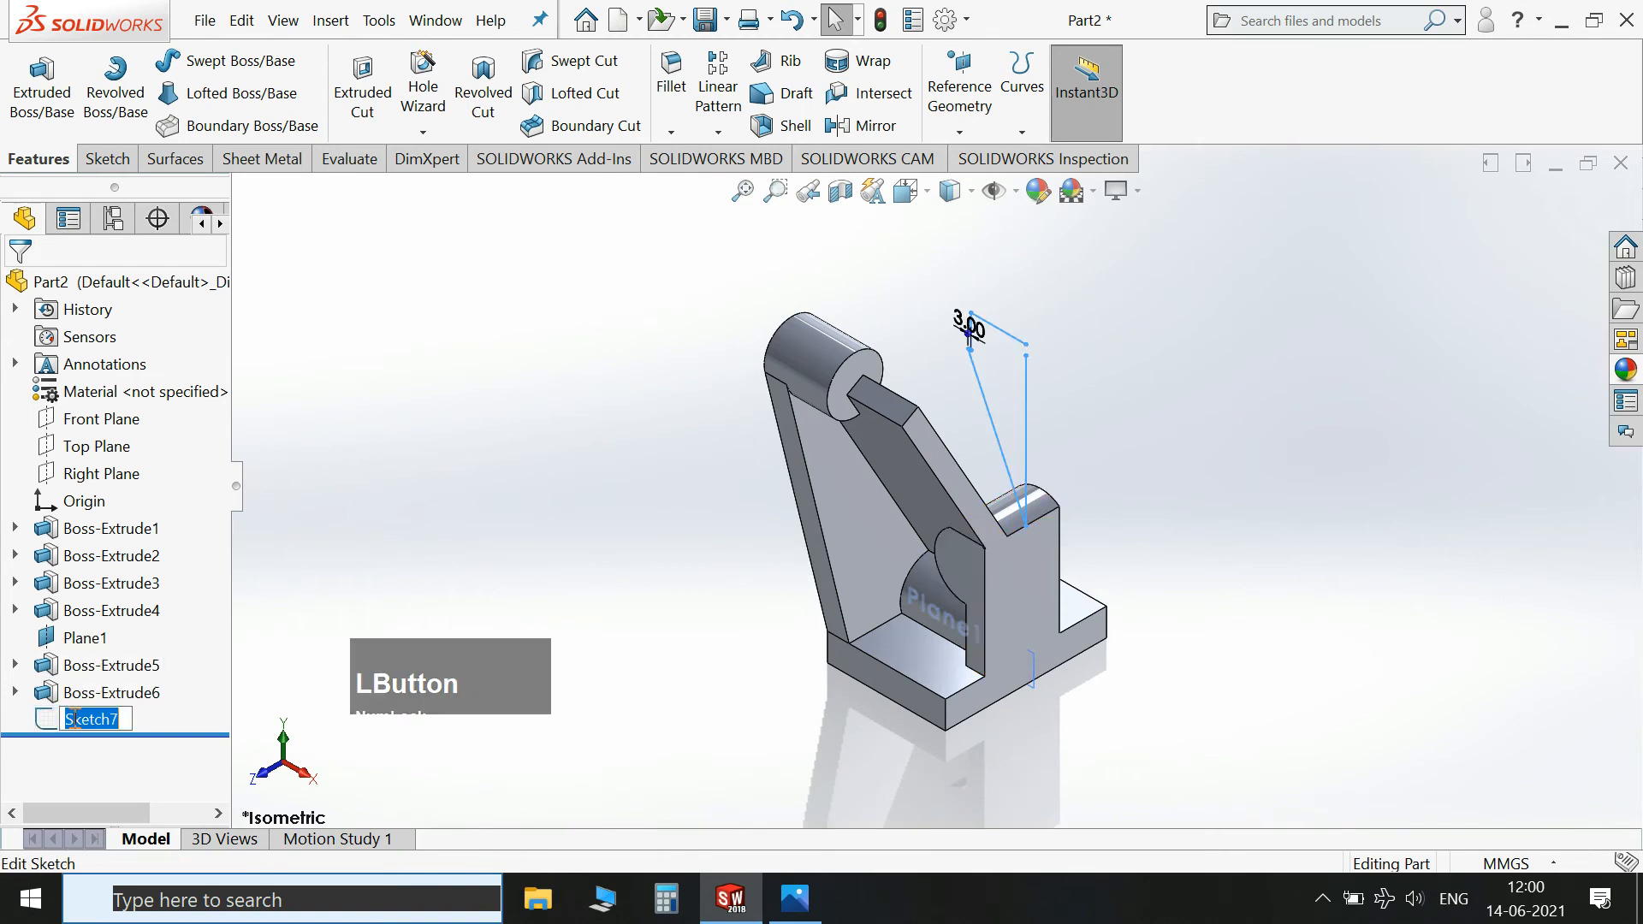
pyautogui.click(79, 670)
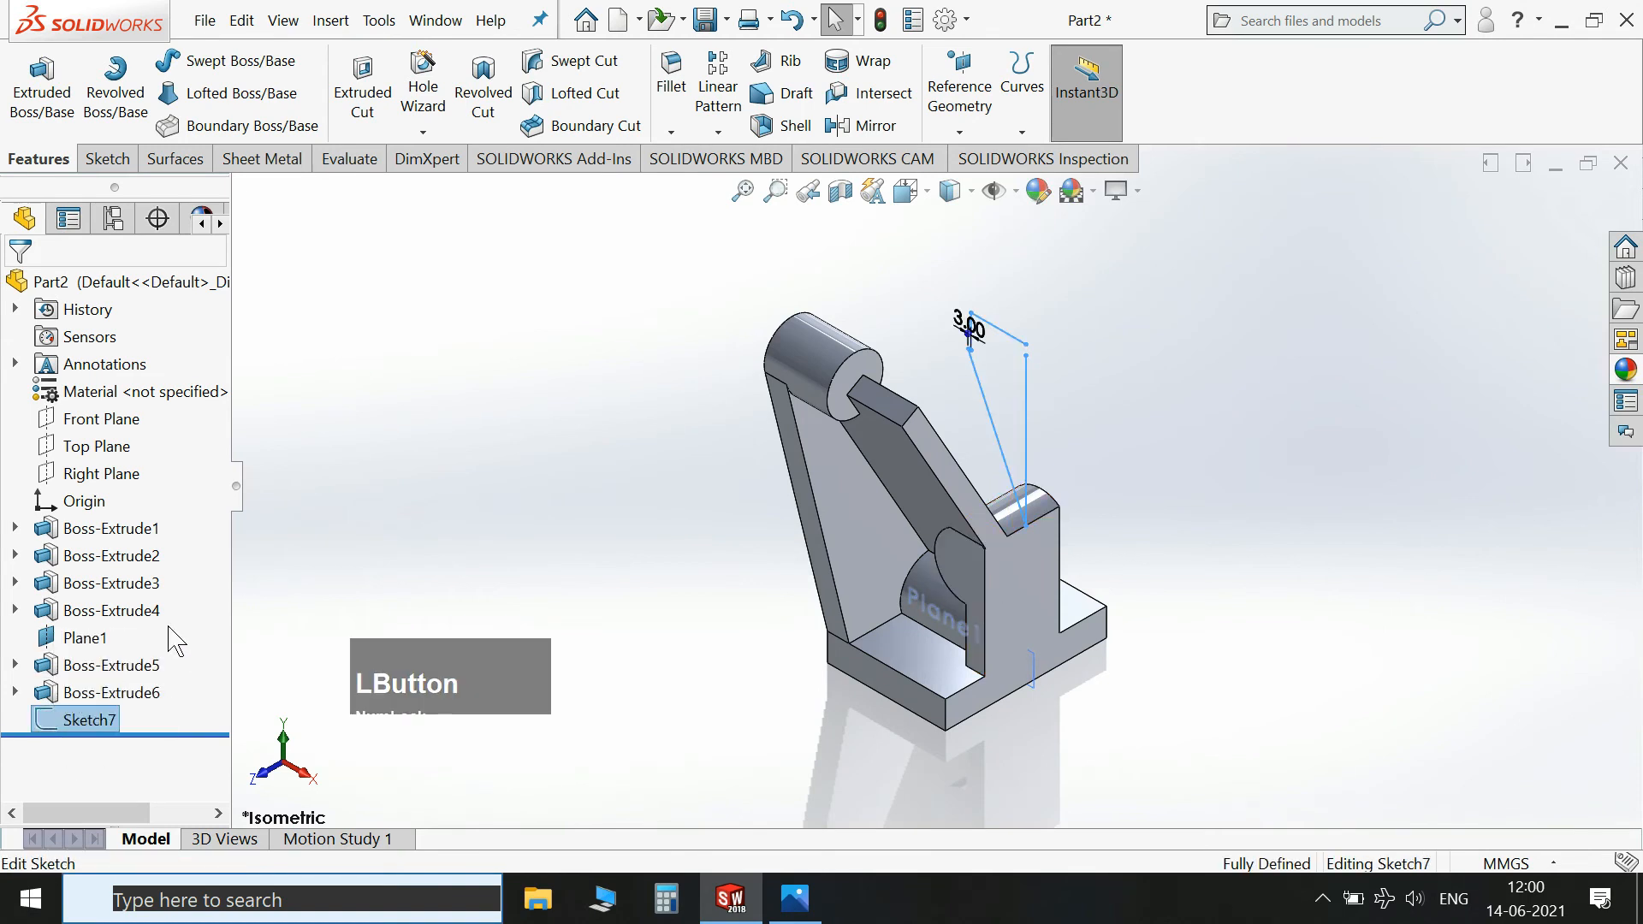
pyautogui.press('space')
pyautogui.click(1331, 457)
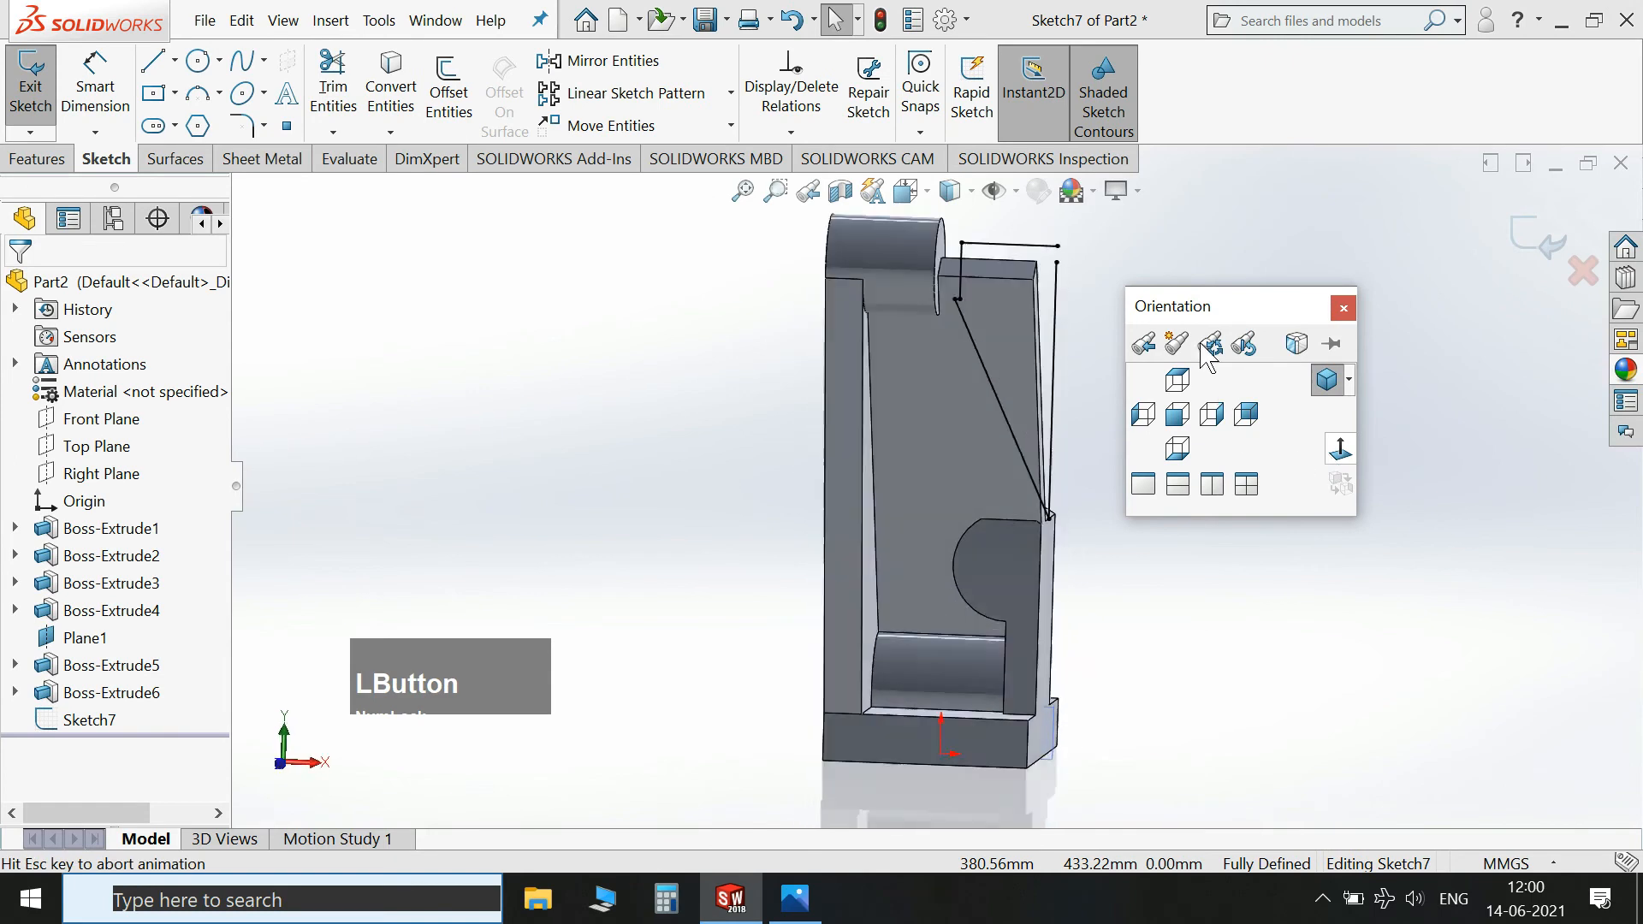
# Convert the short edge at the rib's outer top corner to close the profile, then exit the sketch to the isometric view.
pyautogui.scroll(-5, 992, 269)
pyautogui.click(391, 90)
pyautogui.scroll(-3, 1080, 279)
pyautogui.click(856, 417)
pyautogui.click(18, 286)
pyautogui.scroll(2, 1365, 351)
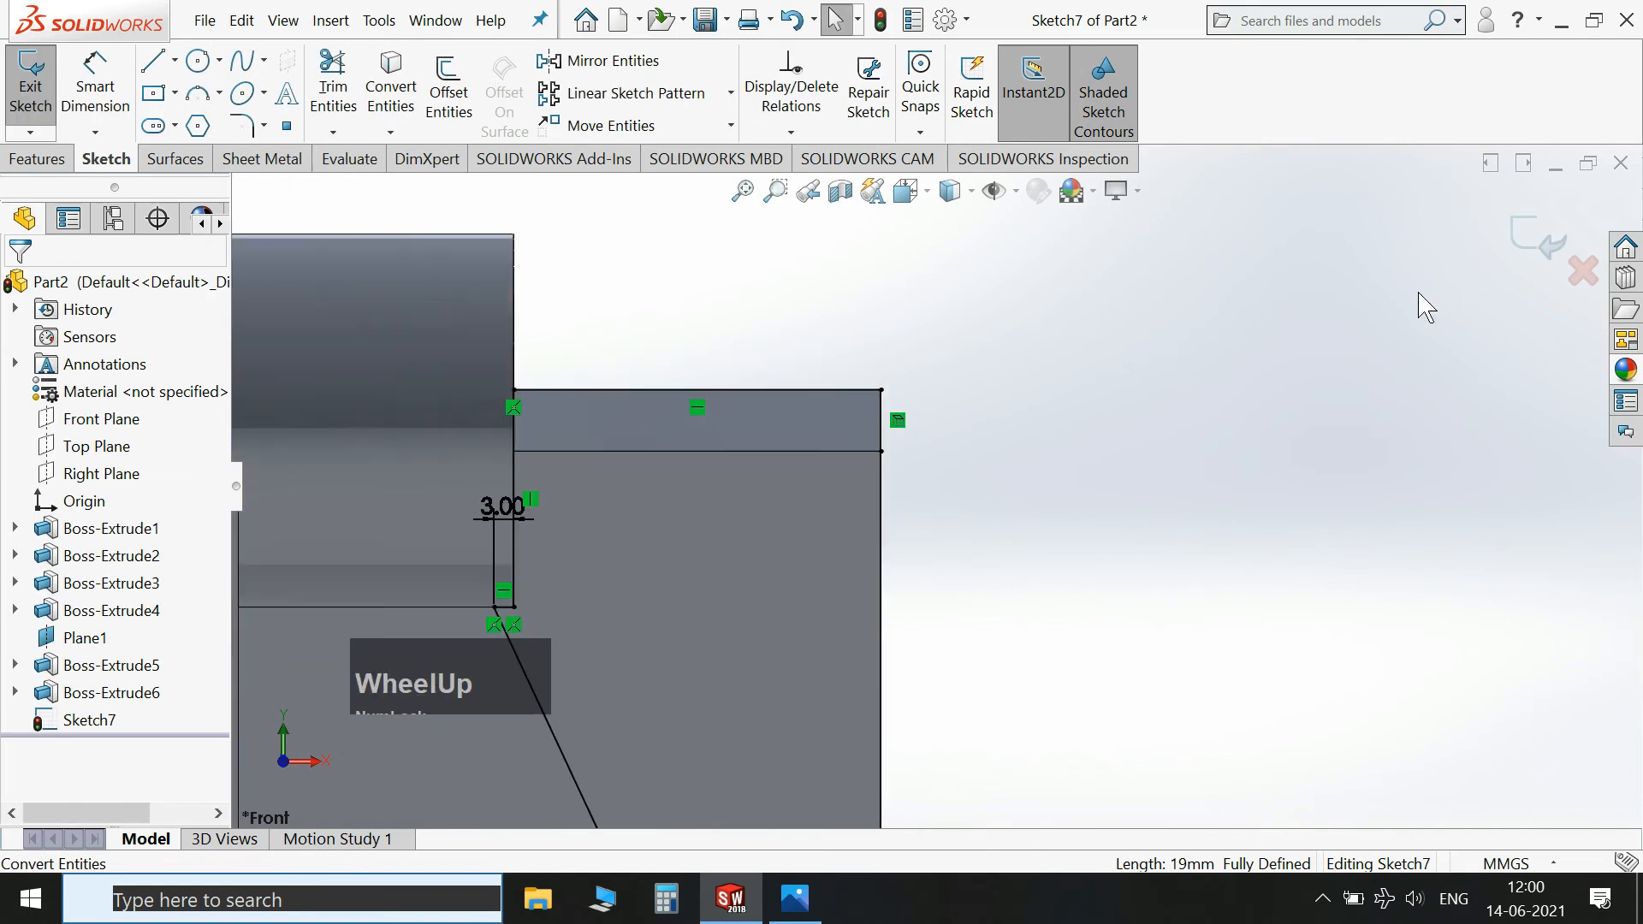
pyautogui.click(1517, 231)
pyautogui.press('space')
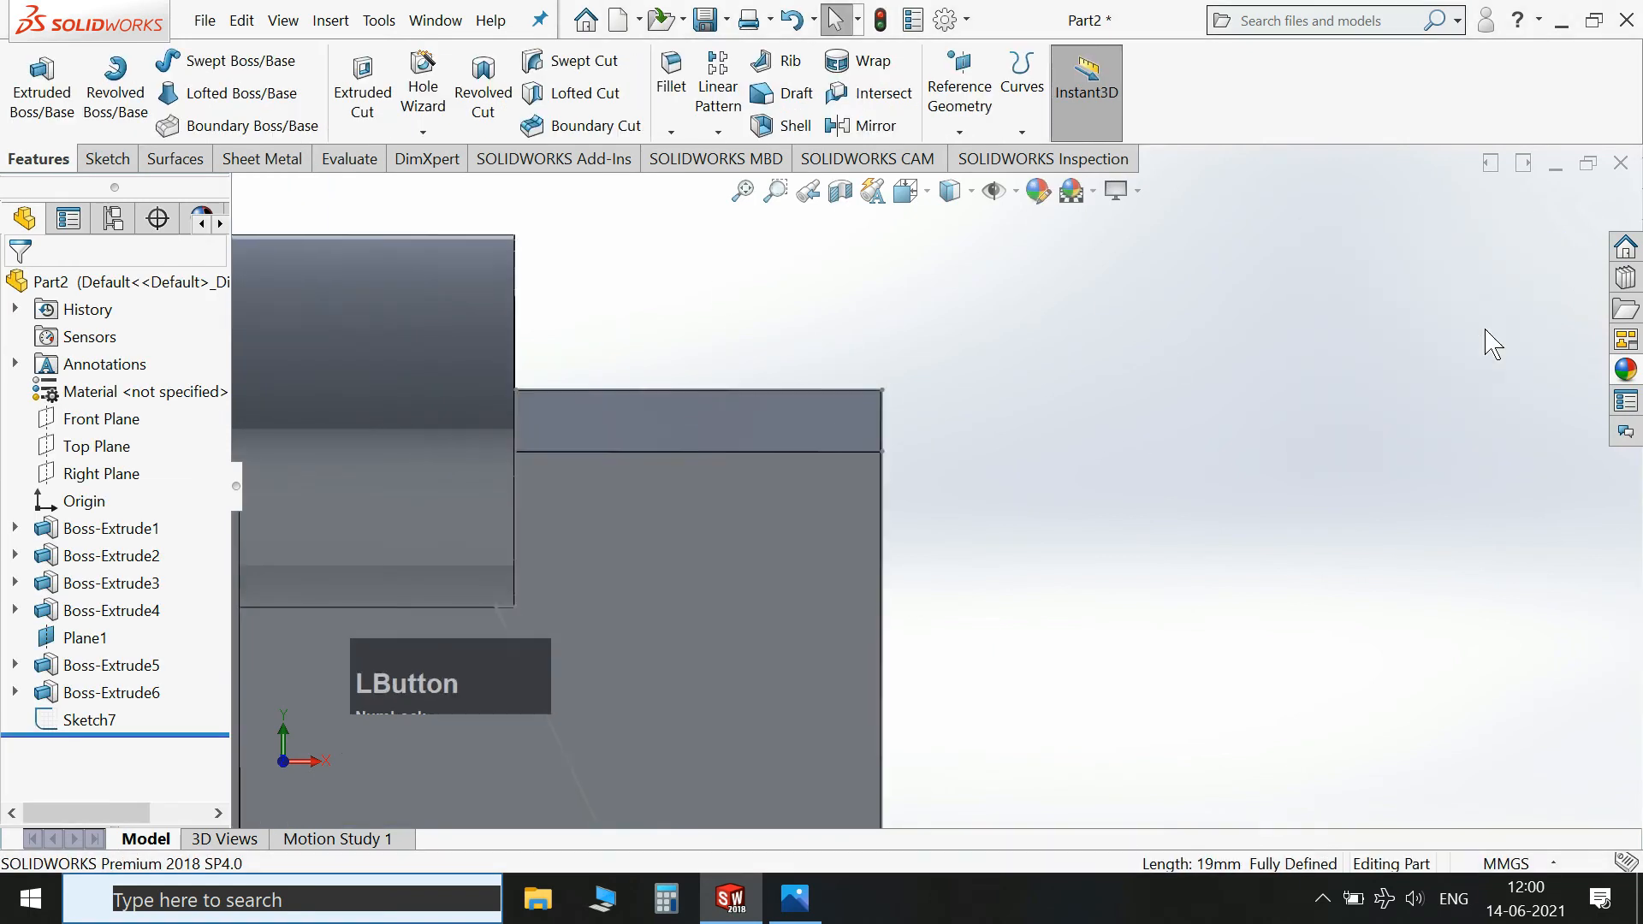
pyautogui.click(1498, 323)
# Cut the rib with the profile sketch using Extruded Cut, Through All, in the reversed direction.
pyautogui.click(363, 90)
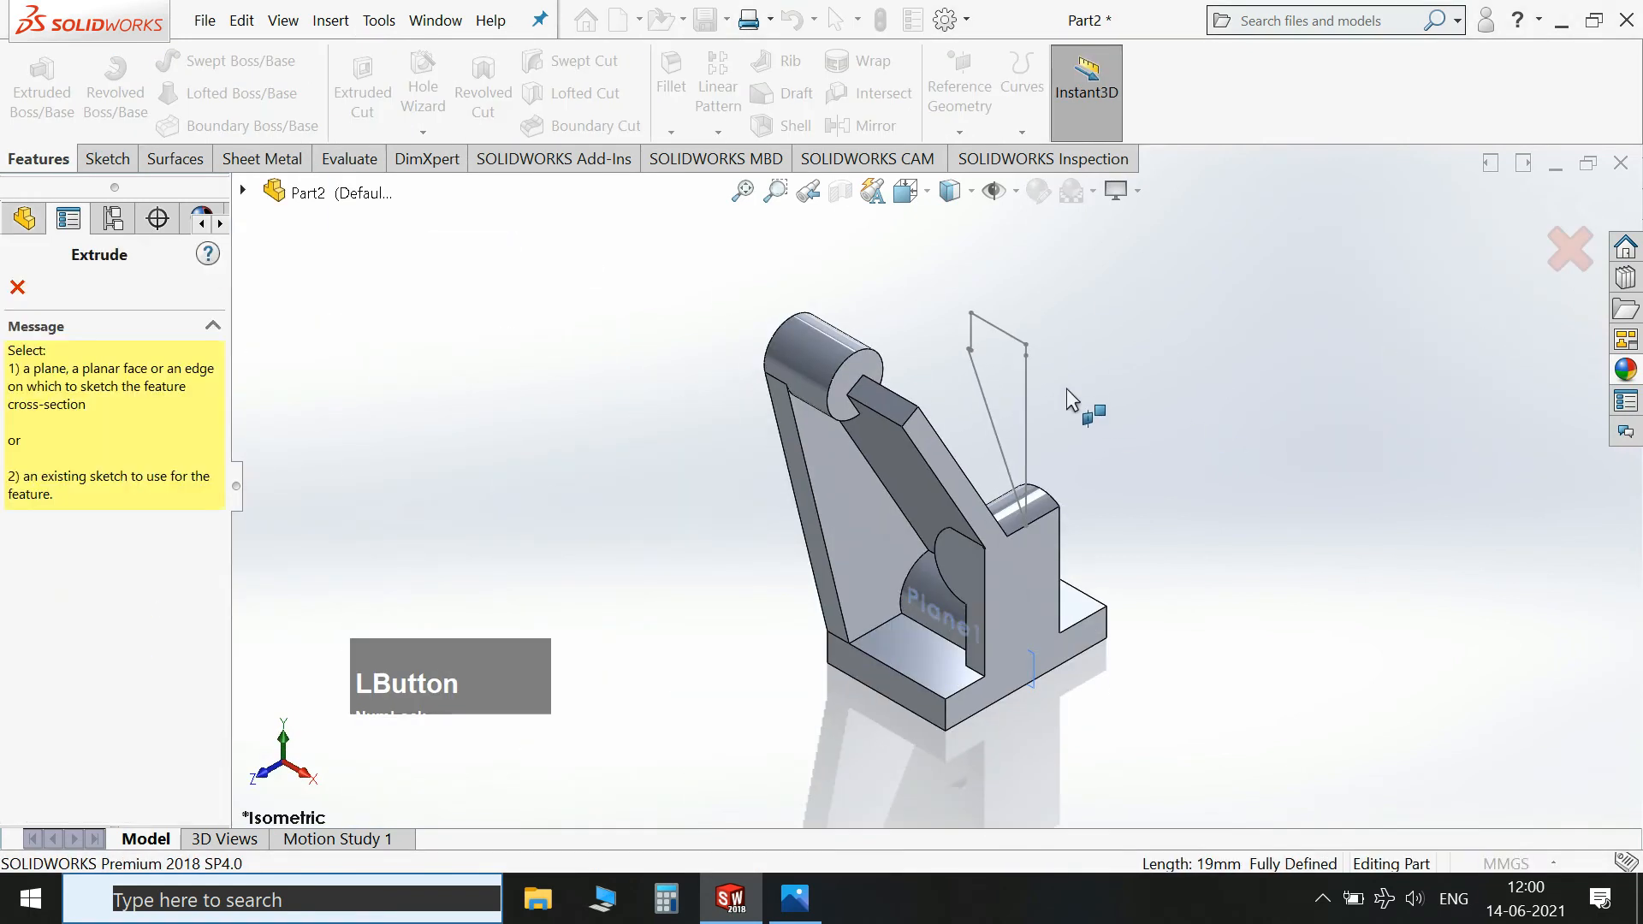
pyautogui.click(1029, 393)
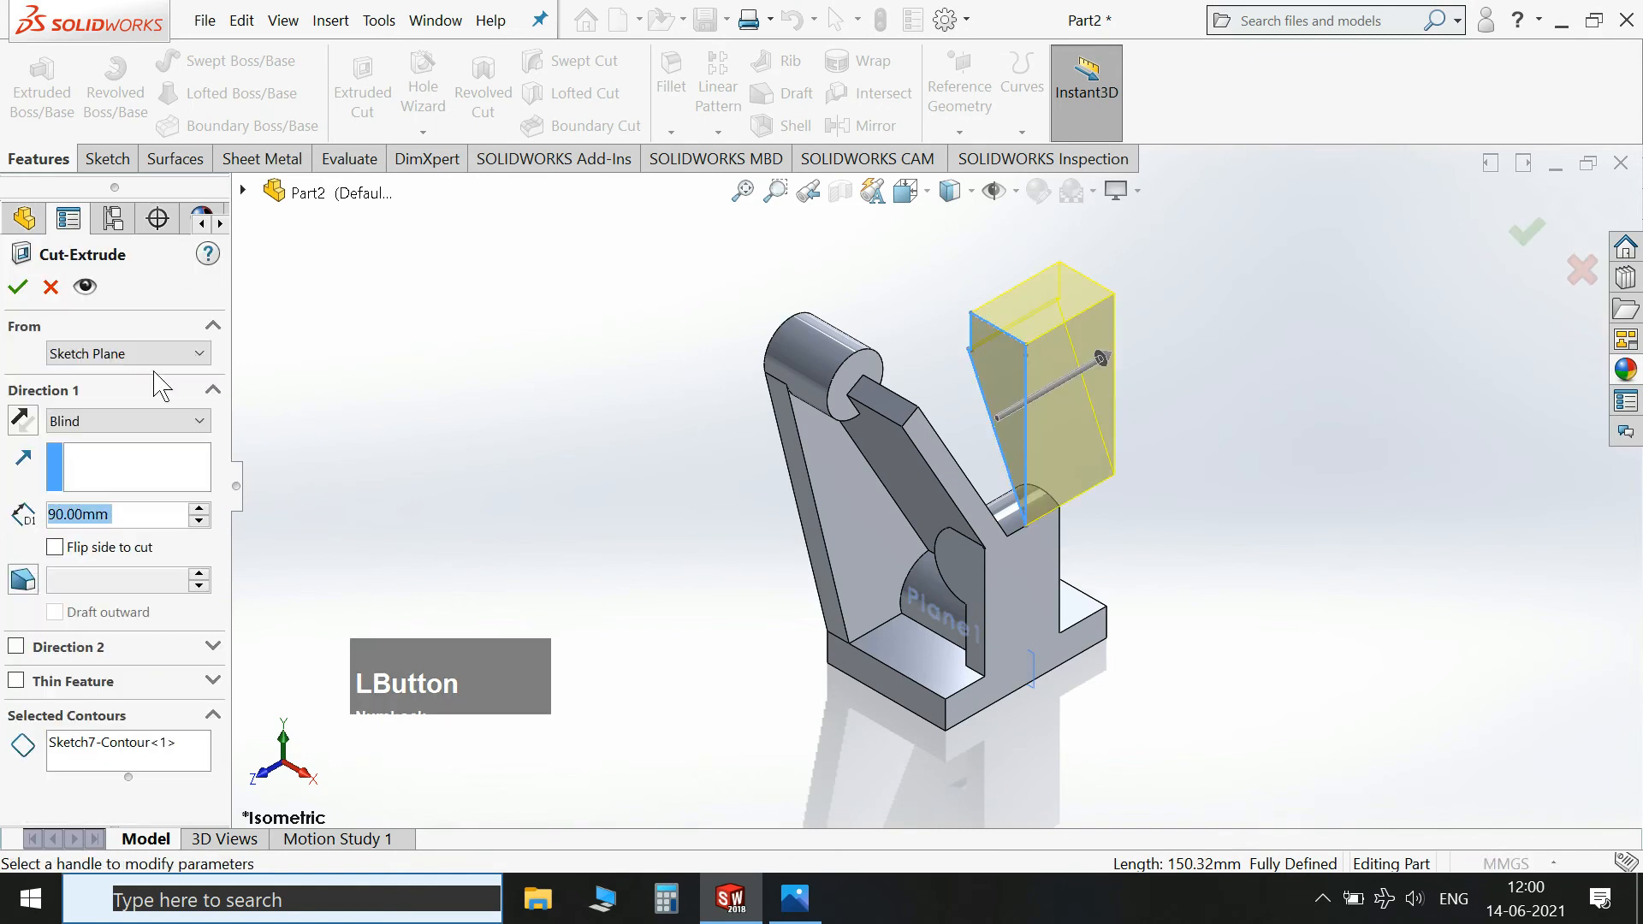
pyautogui.click(24, 419)
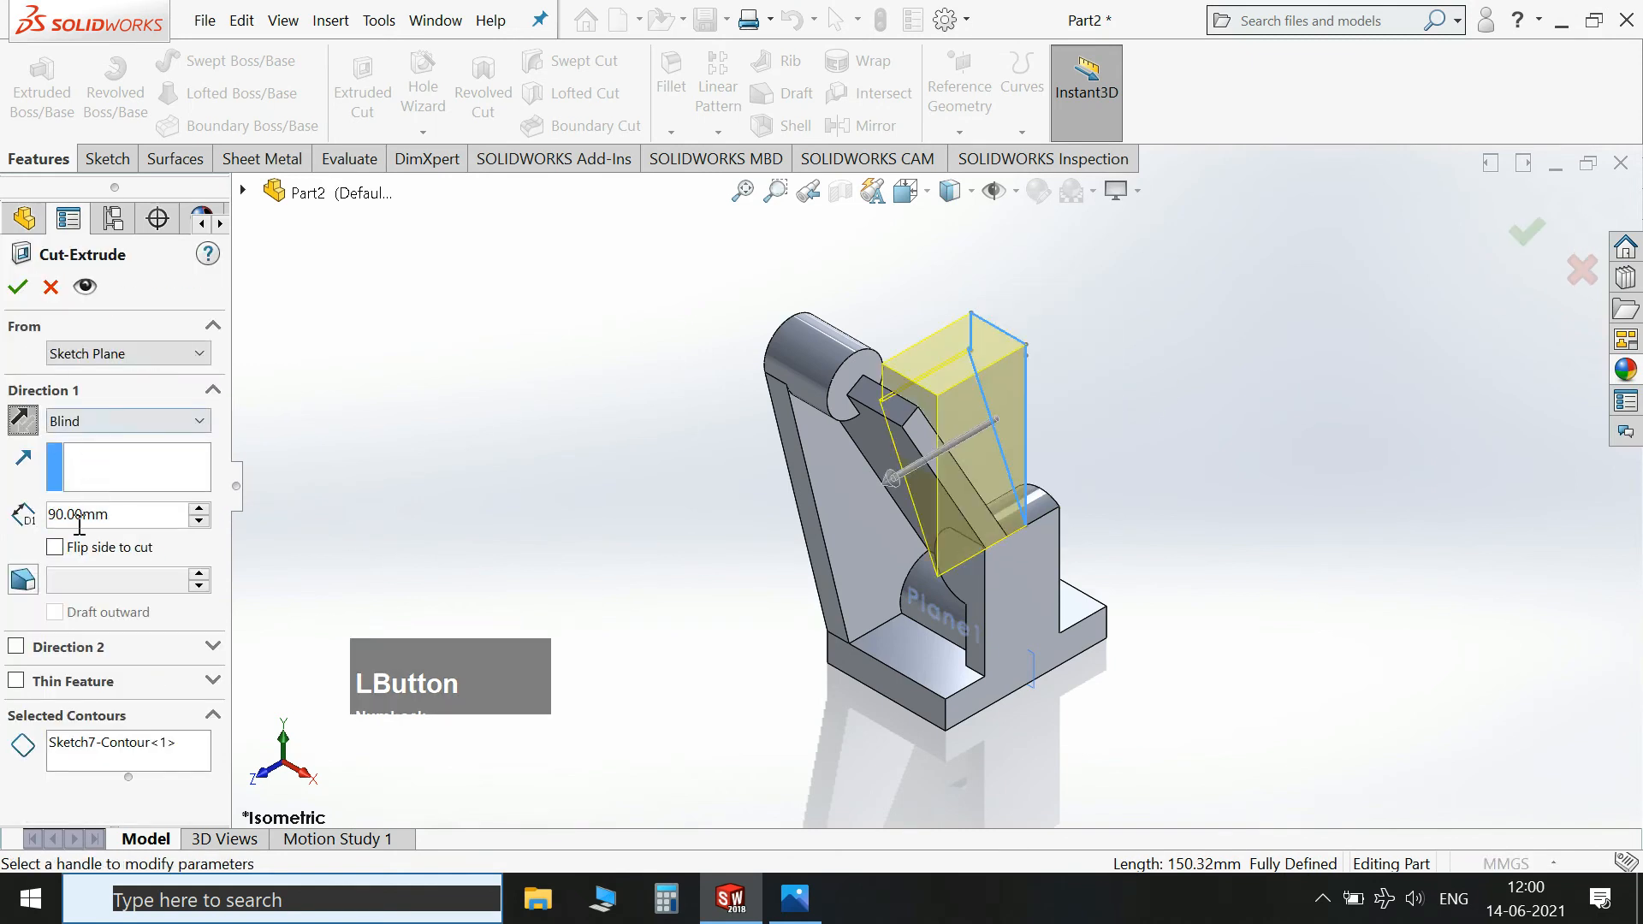
pyautogui.click(84, 423)
pyautogui.click(81, 456)
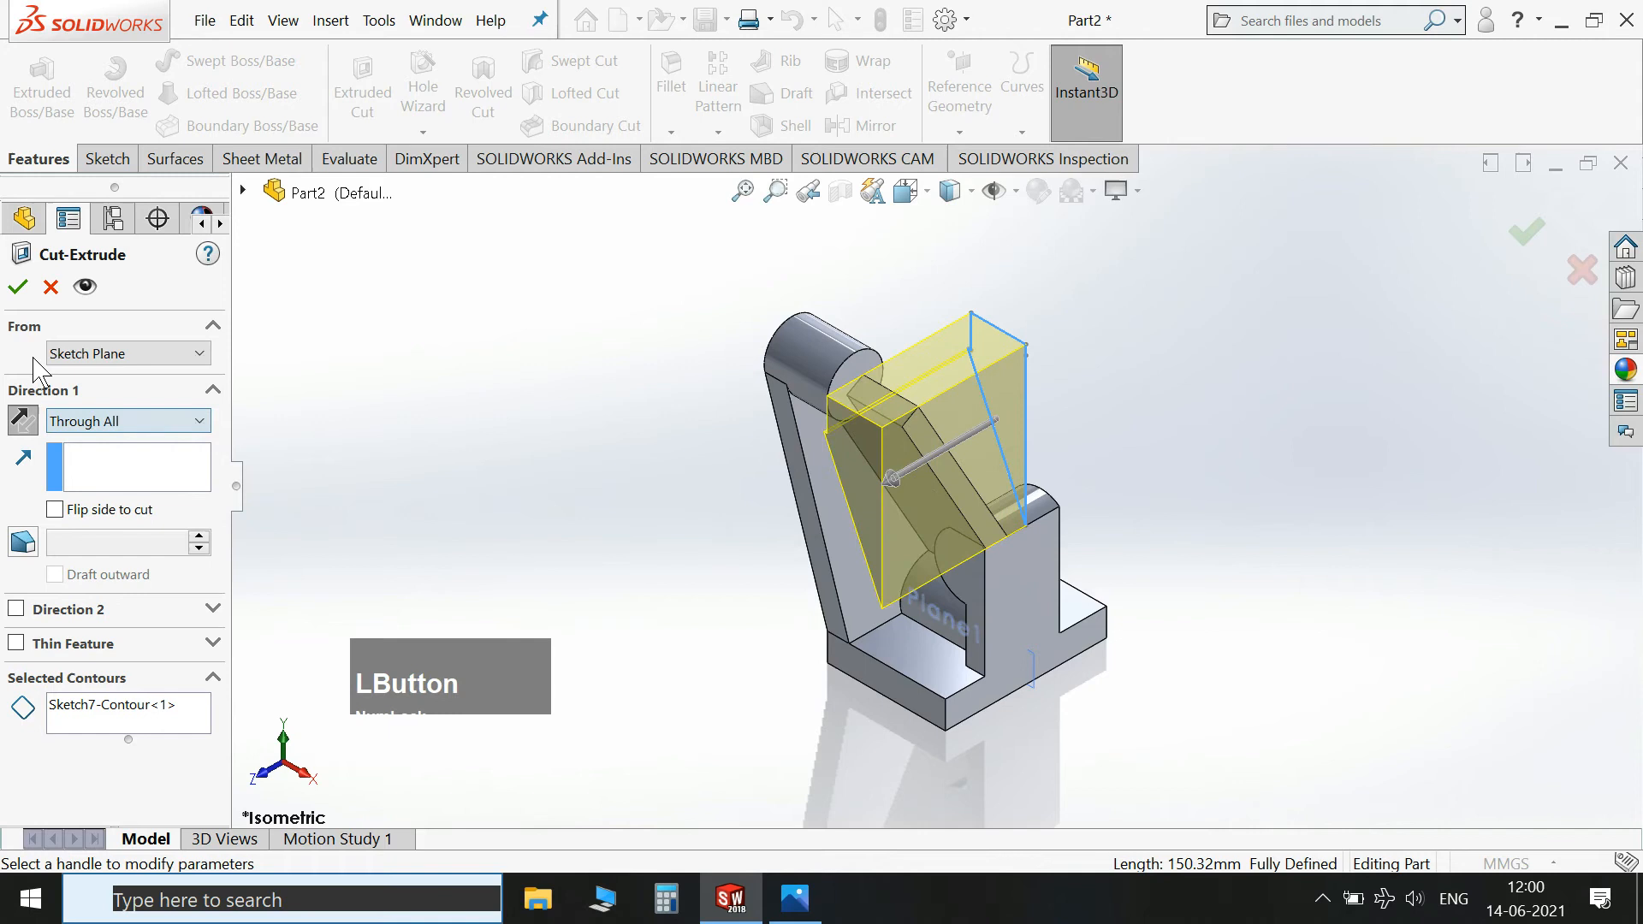
pyautogui.click(16, 288)
# Start a new sketch on the upper boss's end face and view it normal to that face.
pyautogui.moveTo(1058, 381); pyautogui.dragTo(965, 337, button='middle')
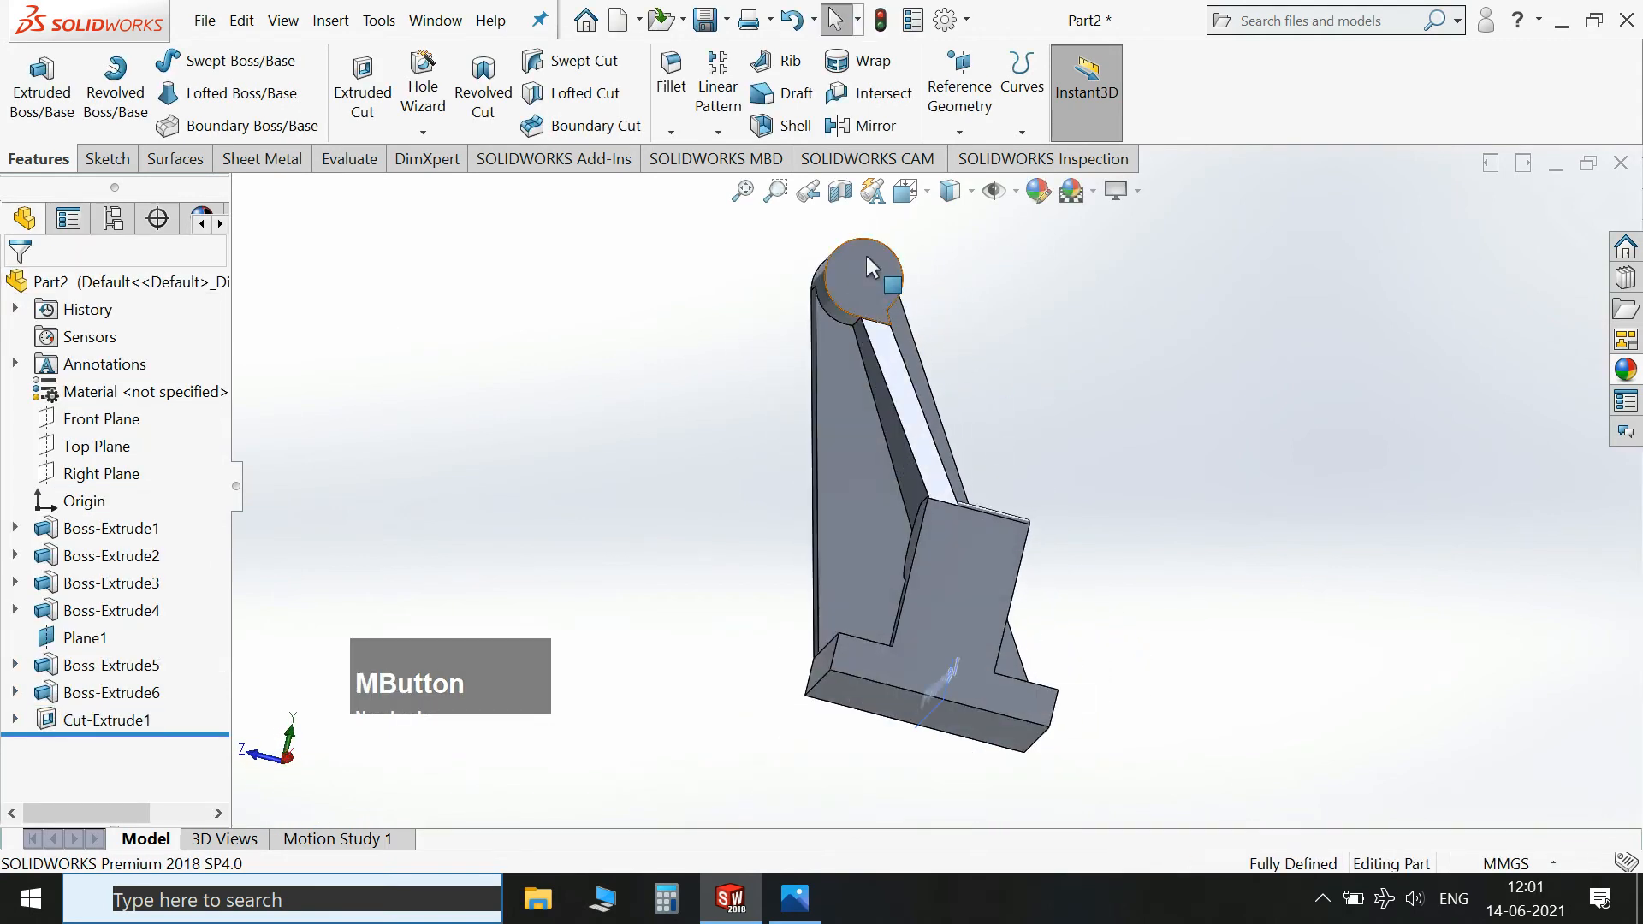
pyautogui.scroll(-3, 922, 355)
pyautogui.moveTo(1225, 429); pyautogui.dragTo(1275, 490, button='middle')
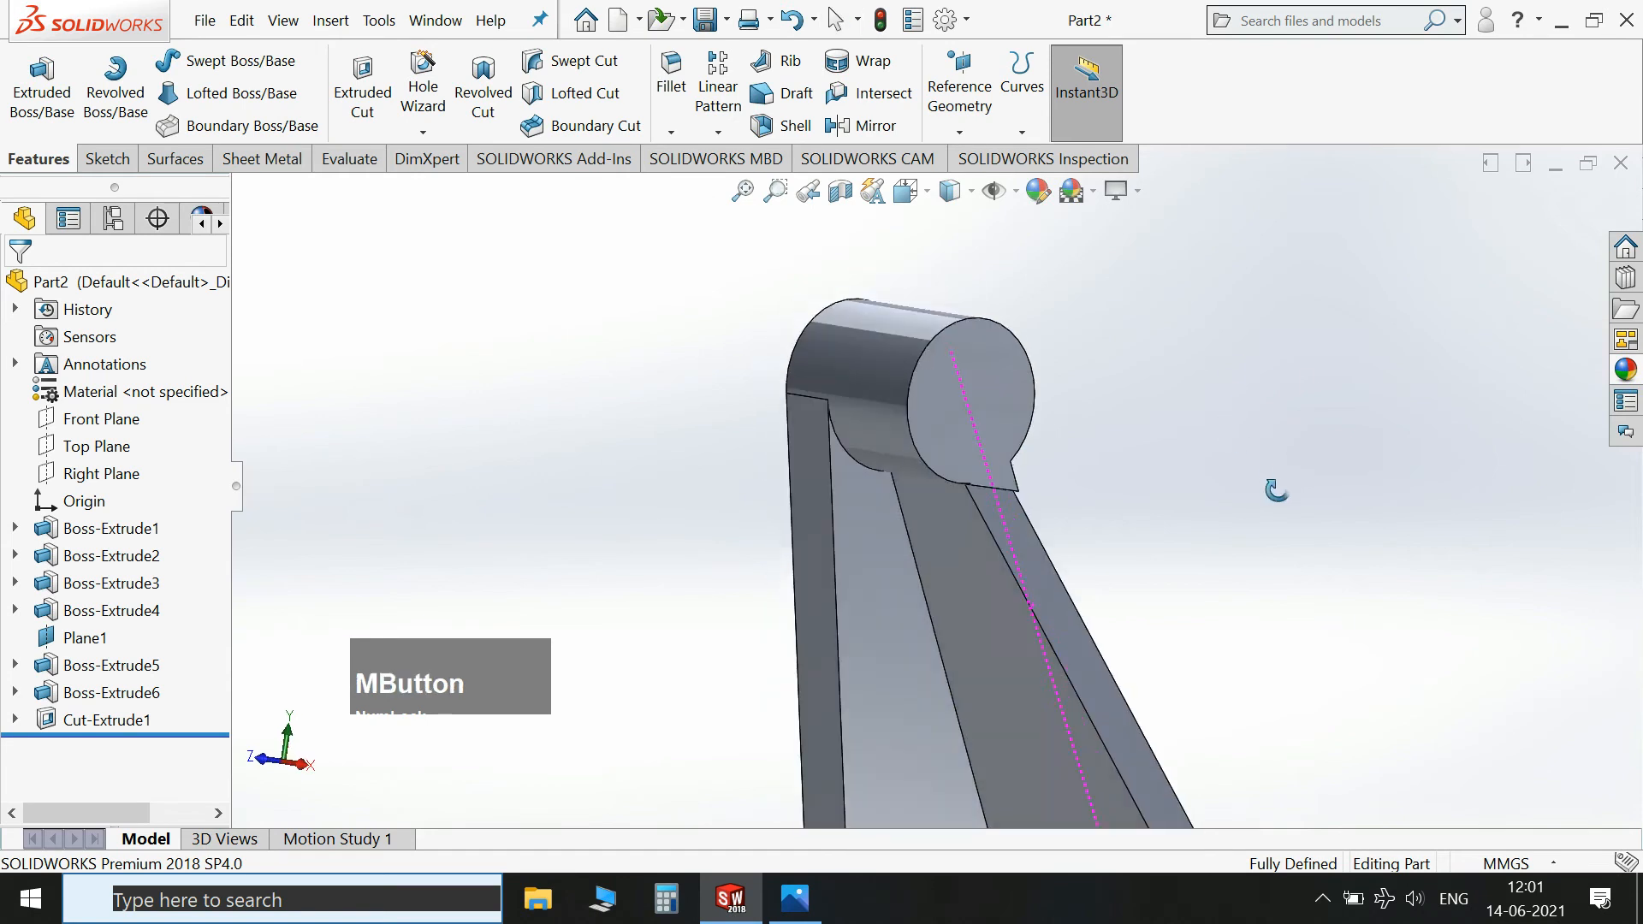
pyautogui.click(989, 411)
pyautogui.click(1079, 368)
pyautogui.press('space')
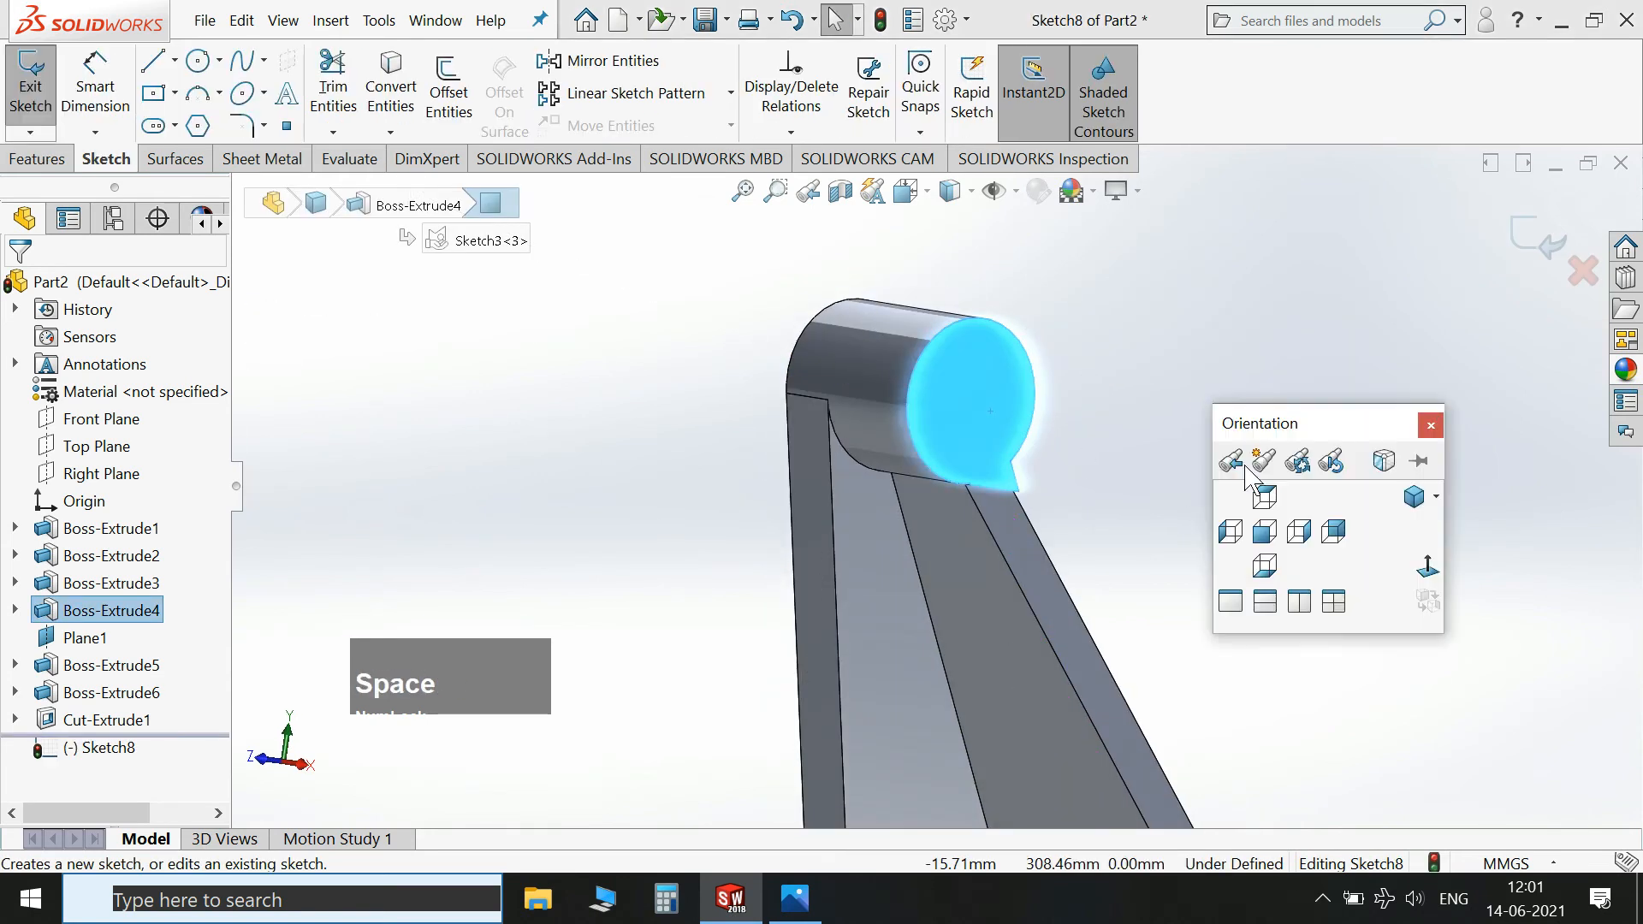
pyautogui.click(1424, 571)
# Convert the outline of the upper boss's end face, including its pointed lower corner, into the sketch.
pyautogui.scroll(2, 989, 475)
pyautogui.scroll(-8, 961, 409)
pyautogui.click(387, 94)
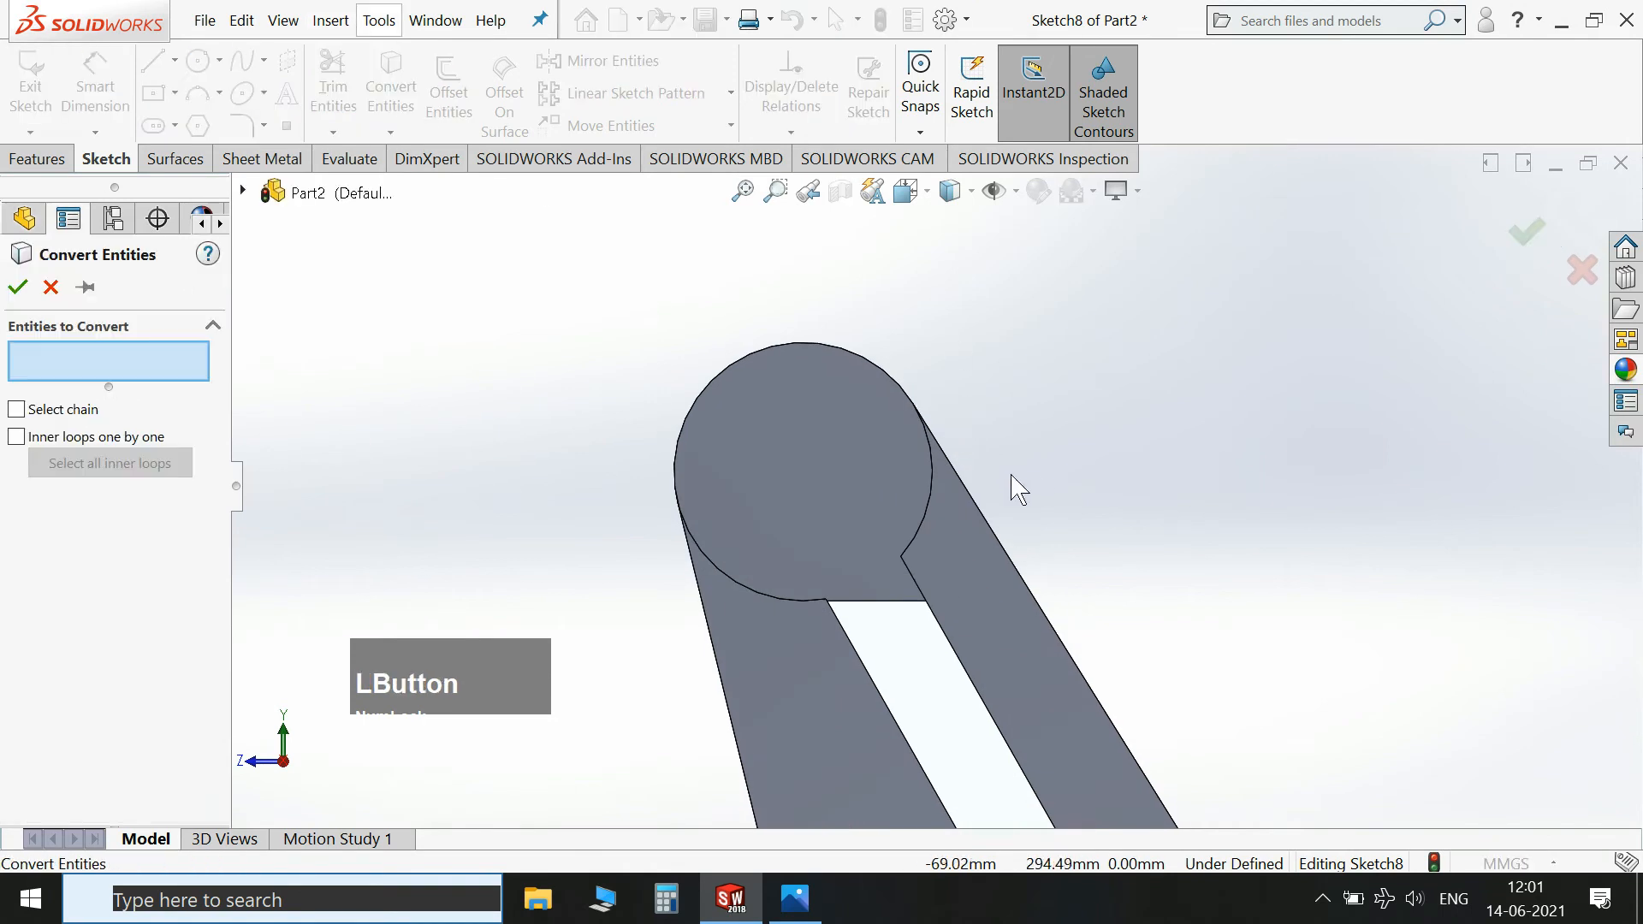
pyautogui.click(893, 468)
pyautogui.click(18, 288)
# Draw a 28.5 mm radius circle centred on the upper boss, passing through the corner where the point meets the arc.
pyautogui.click(198, 60)
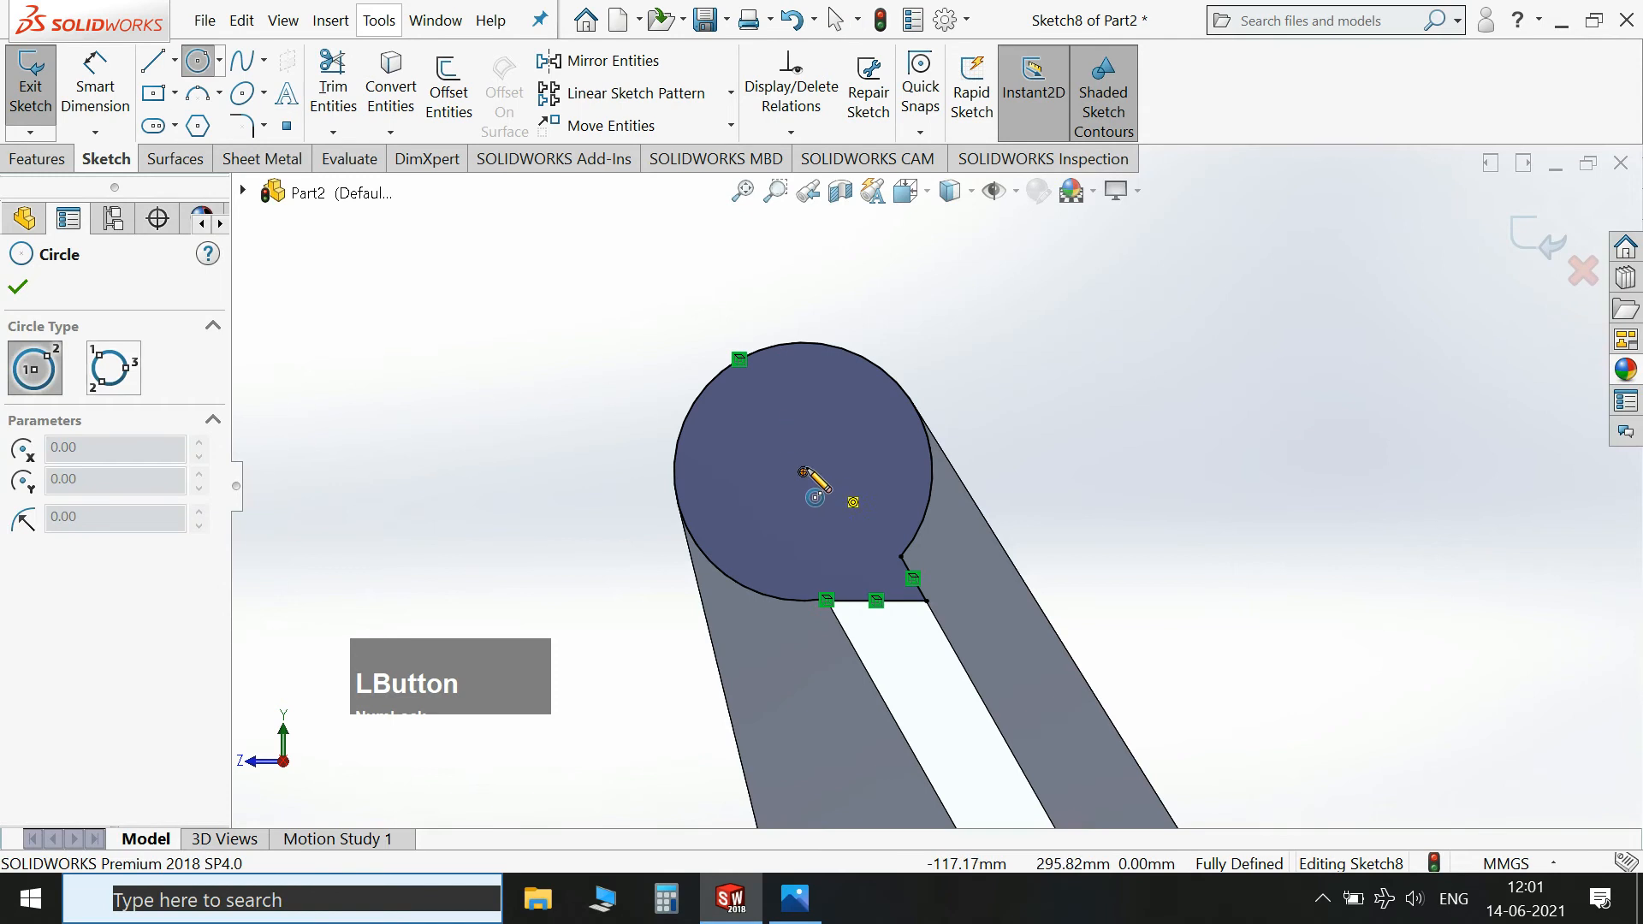
pyautogui.click(802, 471)
pyautogui.click(903, 542)
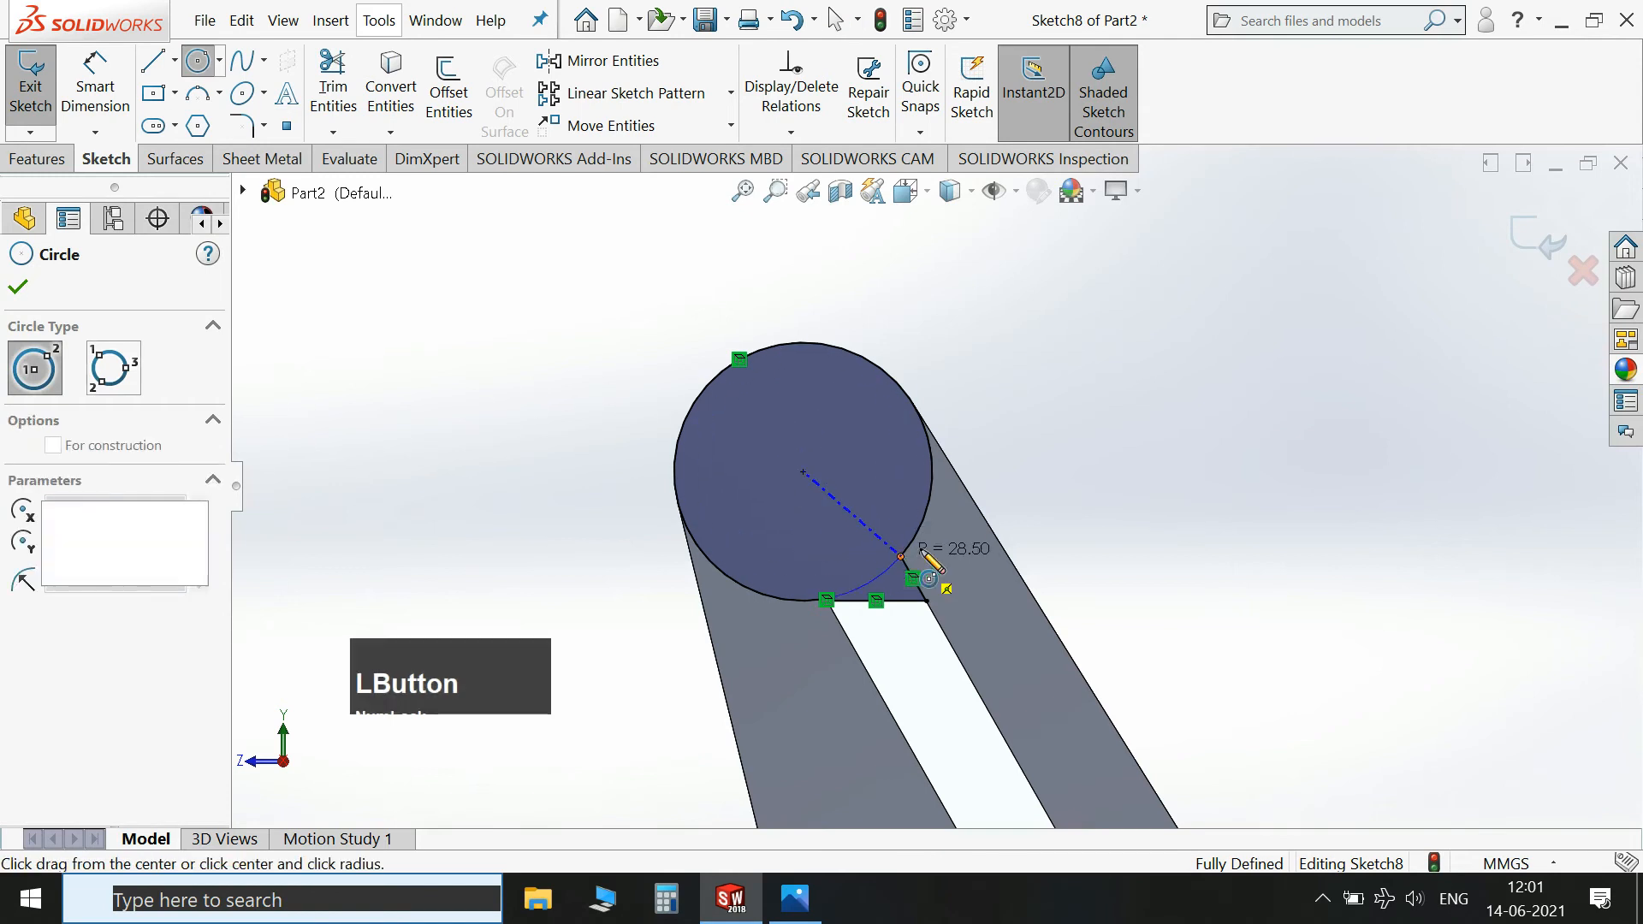
pyautogui.press('Escape')
# Trim the outer arcs to leave only the small triangular region below the boss, exit the sketch and show the isometric view.
pyautogui.click(333, 85)
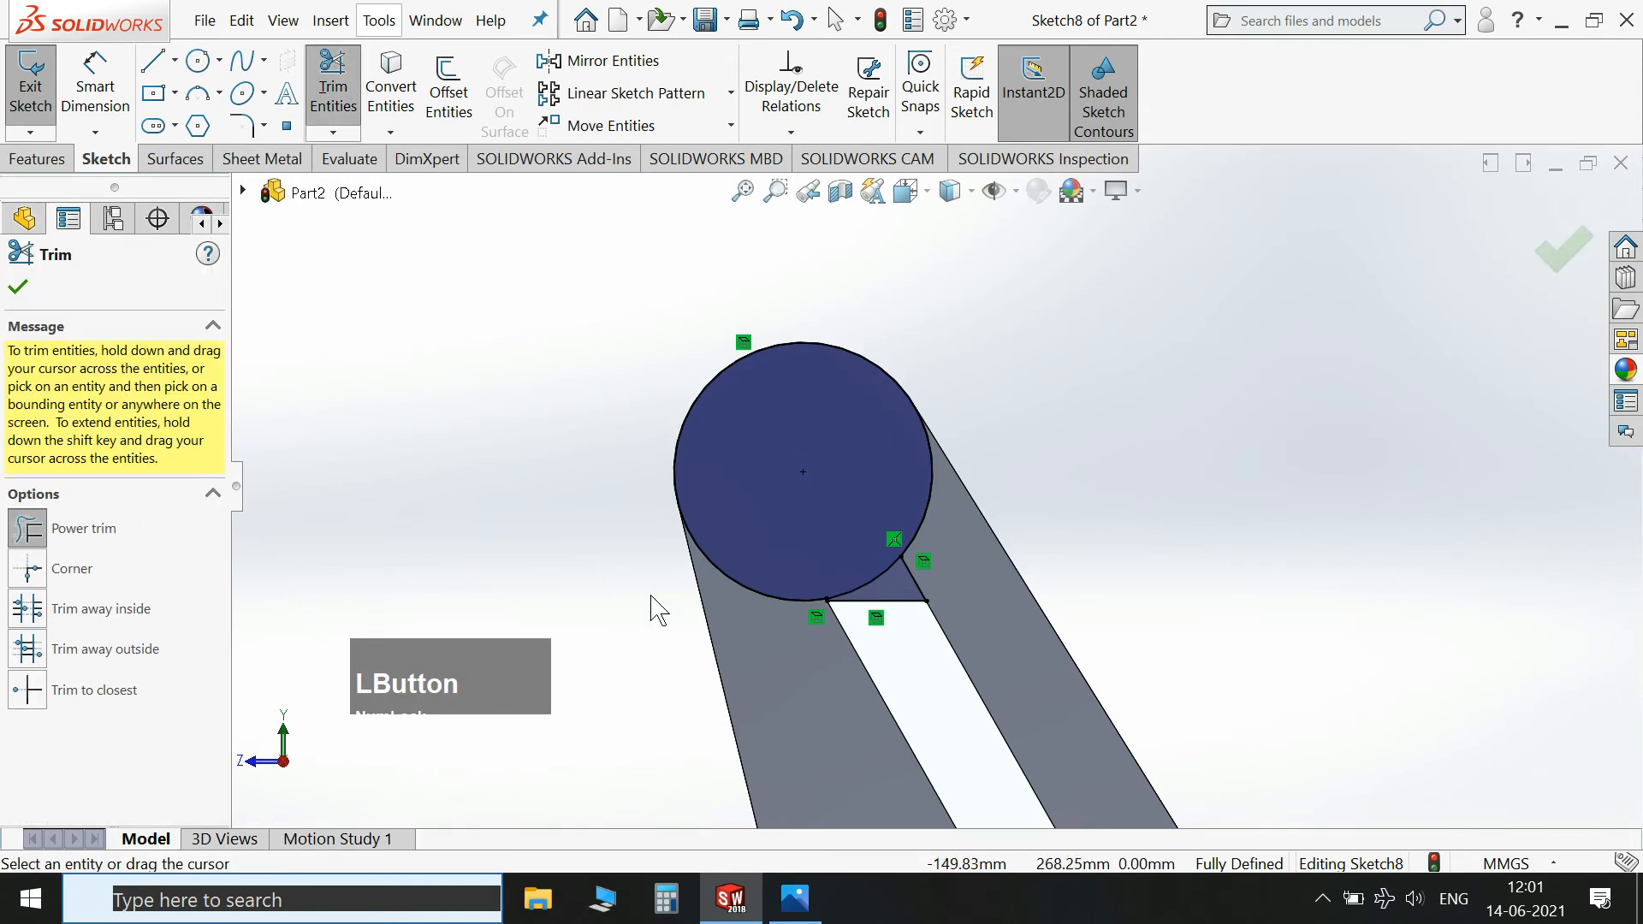
pyautogui.moveTo(650, 594); pyautogui.dragTo(845, 490)
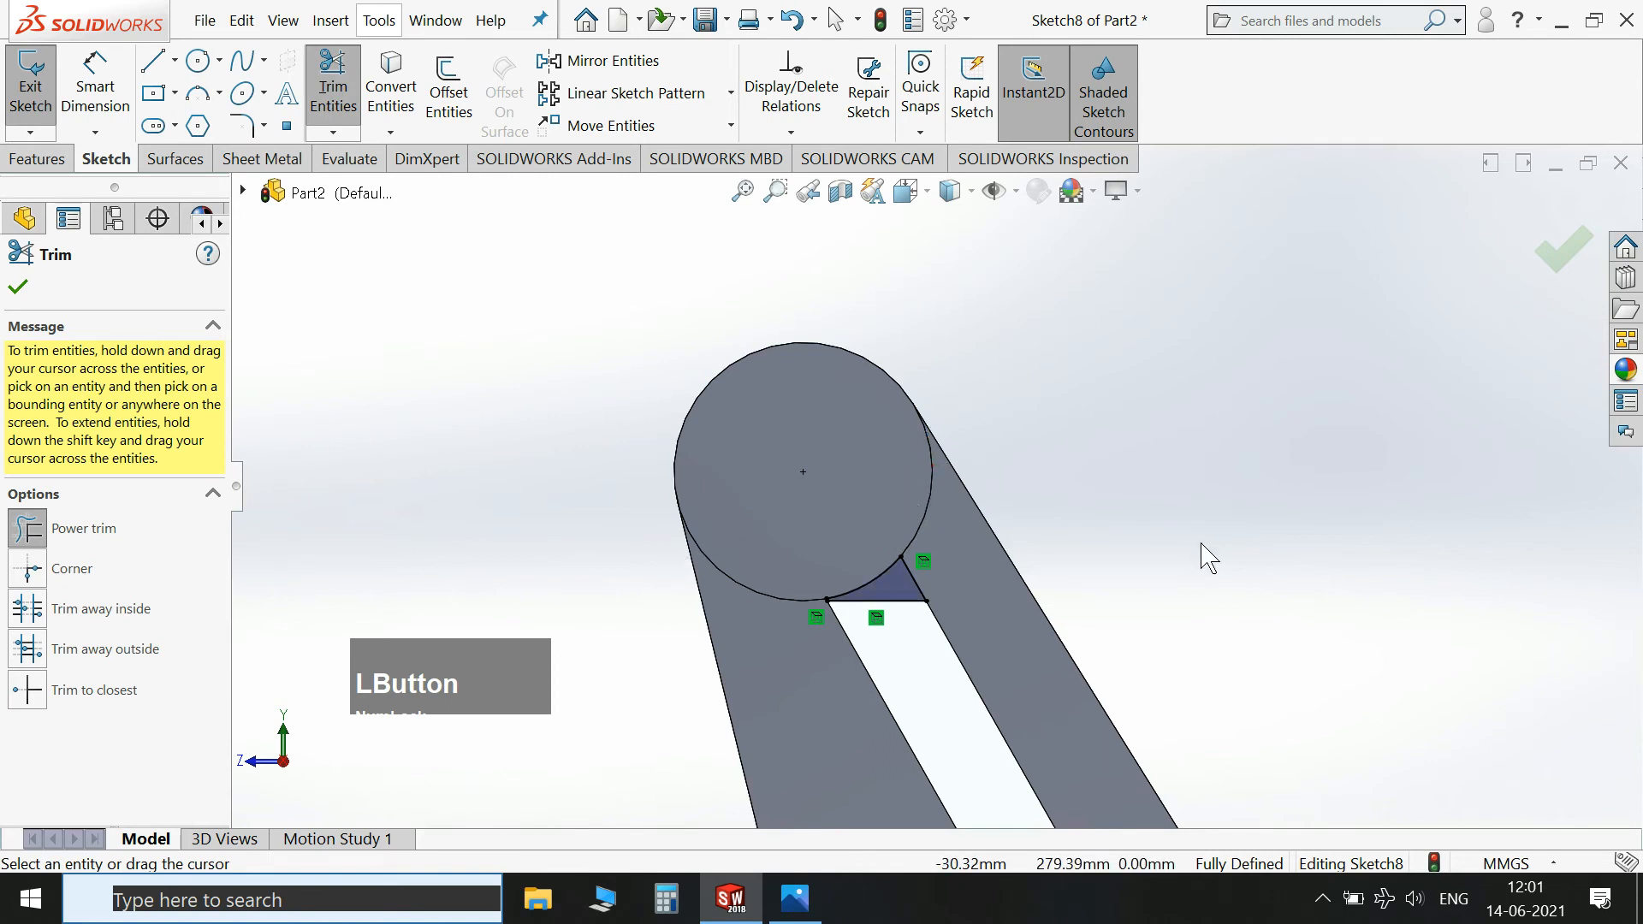
pyautogui.click(1564, 249)
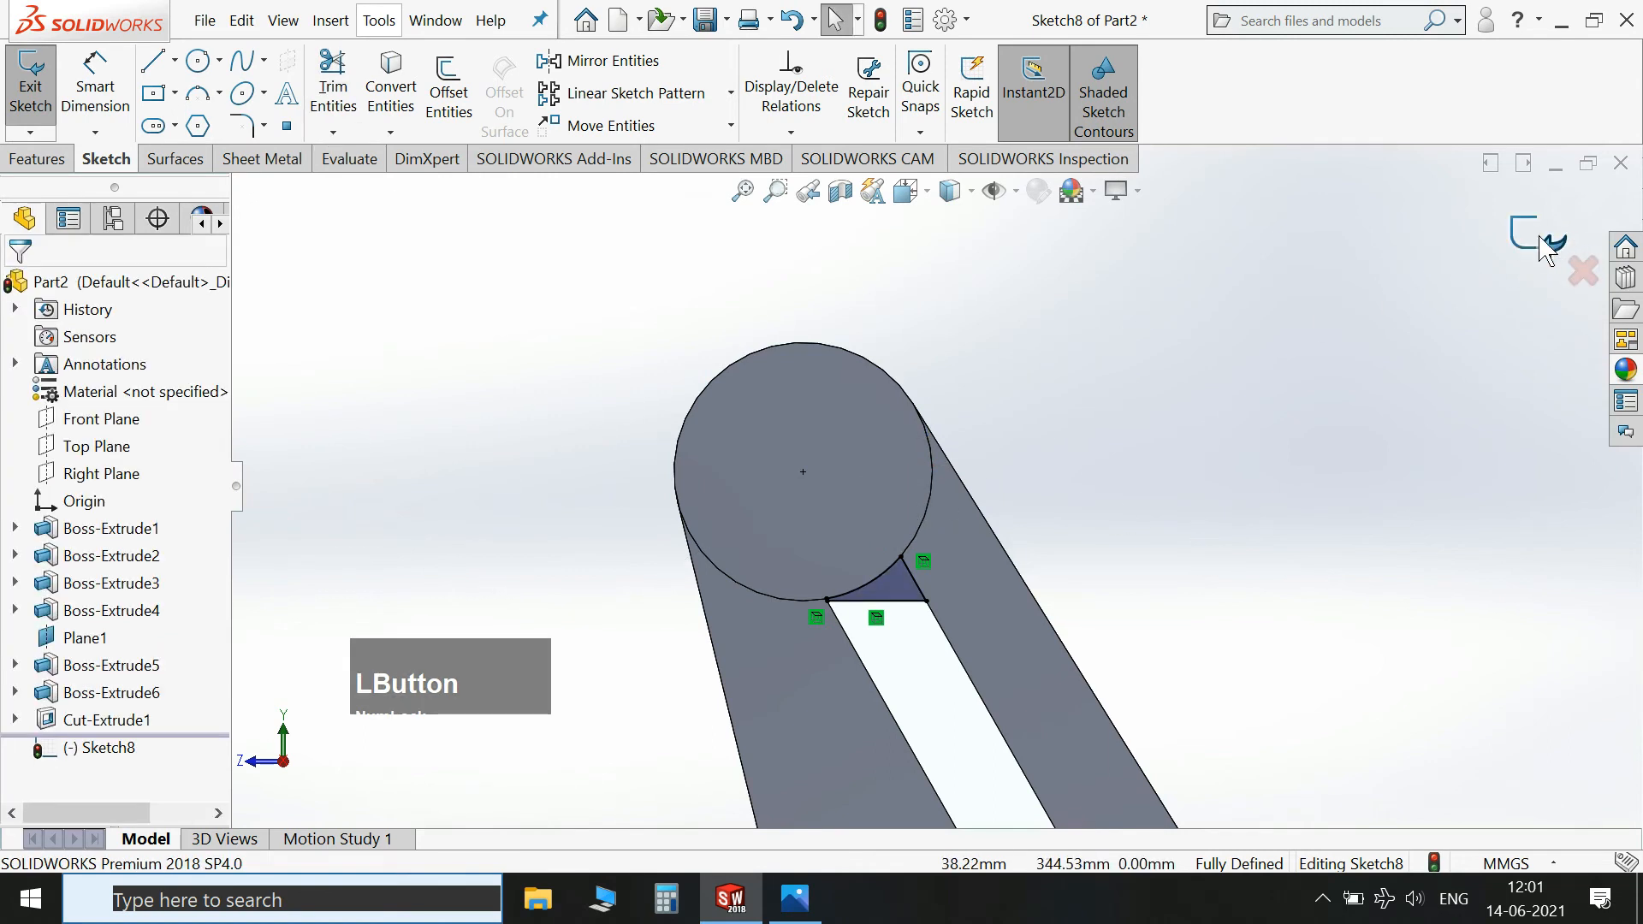
pyautogui.click(1551, 250)
pyautogui.press('space')
pyautogui.click(1493, 287)
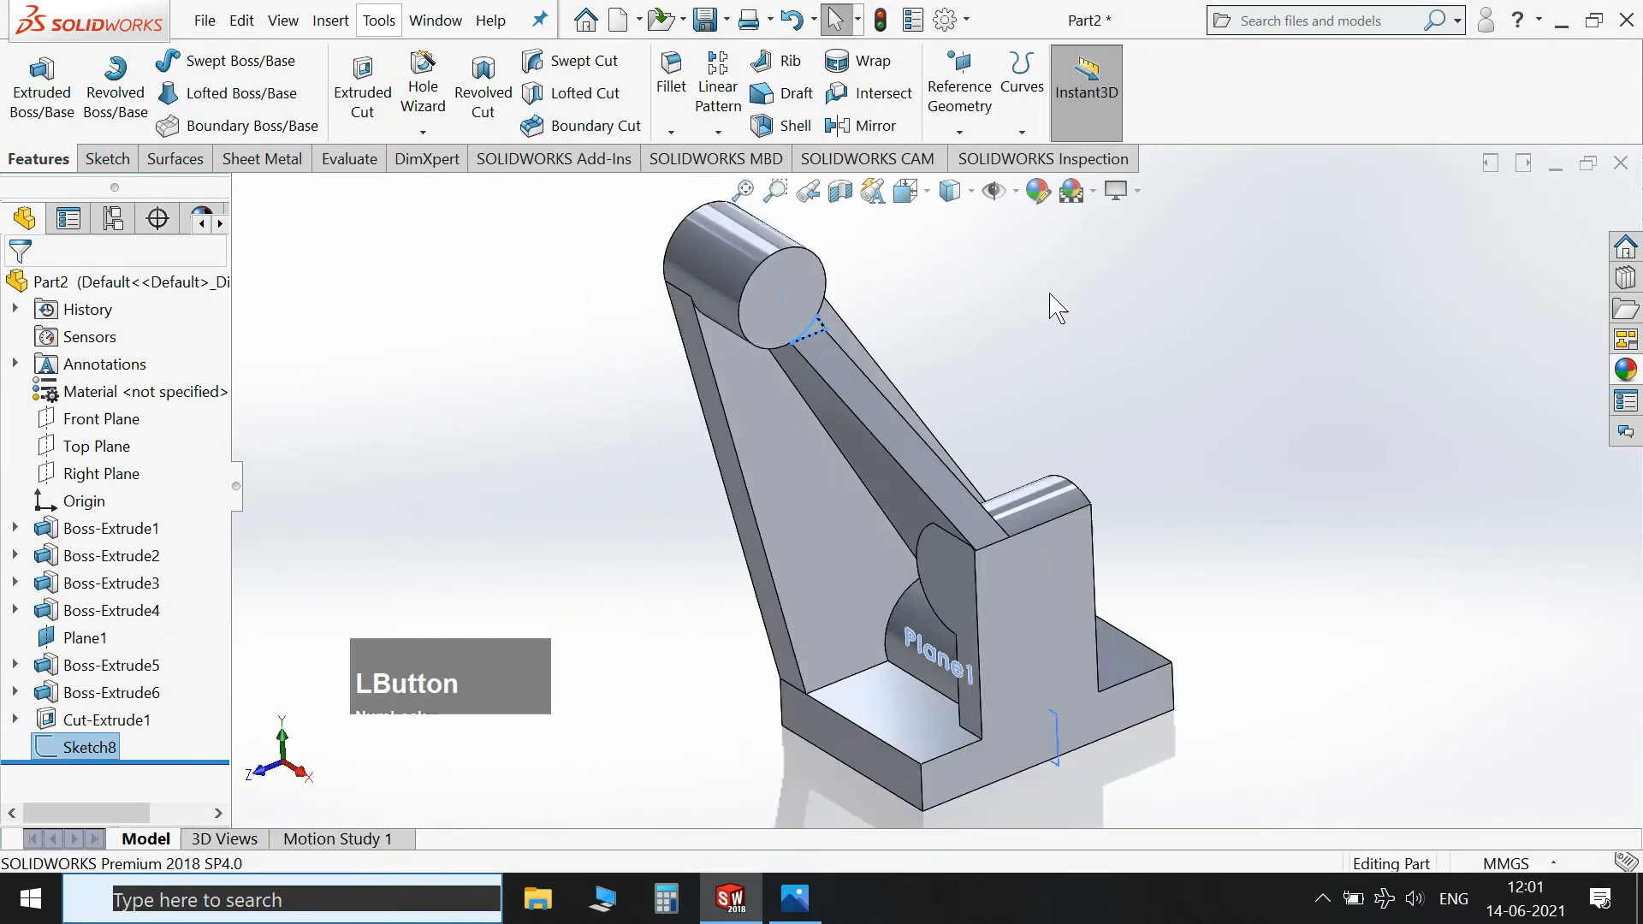
# Cut away the small triangular profile with Extruded Cut, Up To Surface, ending at the rib's sloping face.
pyautogui.click(362, 96)
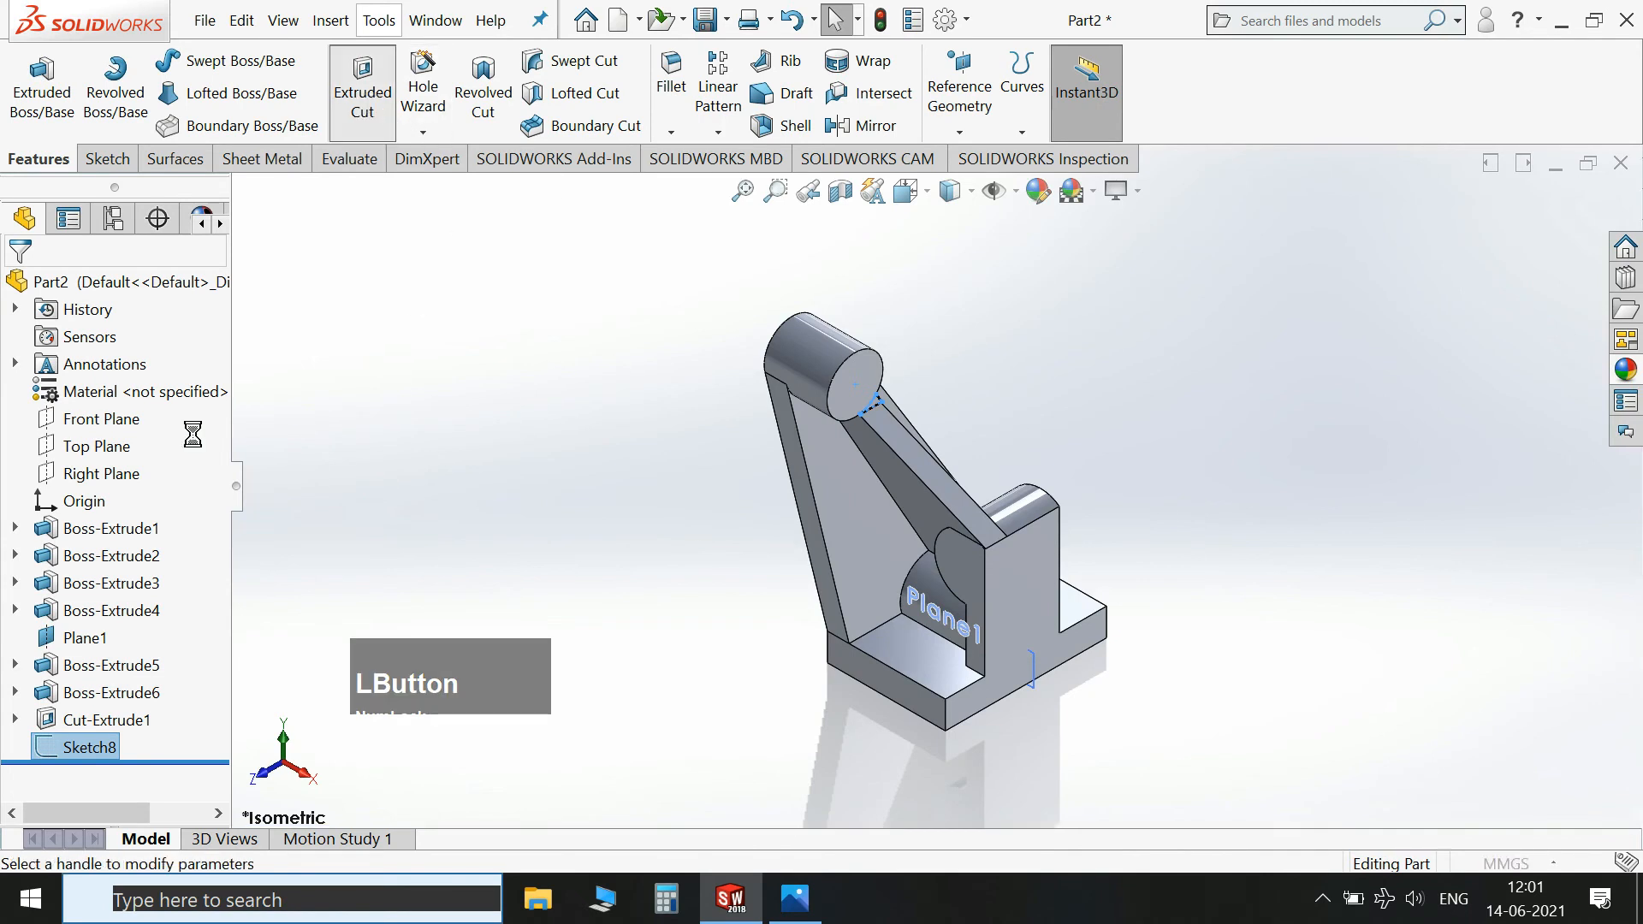
pyautogui.click(128, 421)
pyautogui.click(94, 528)
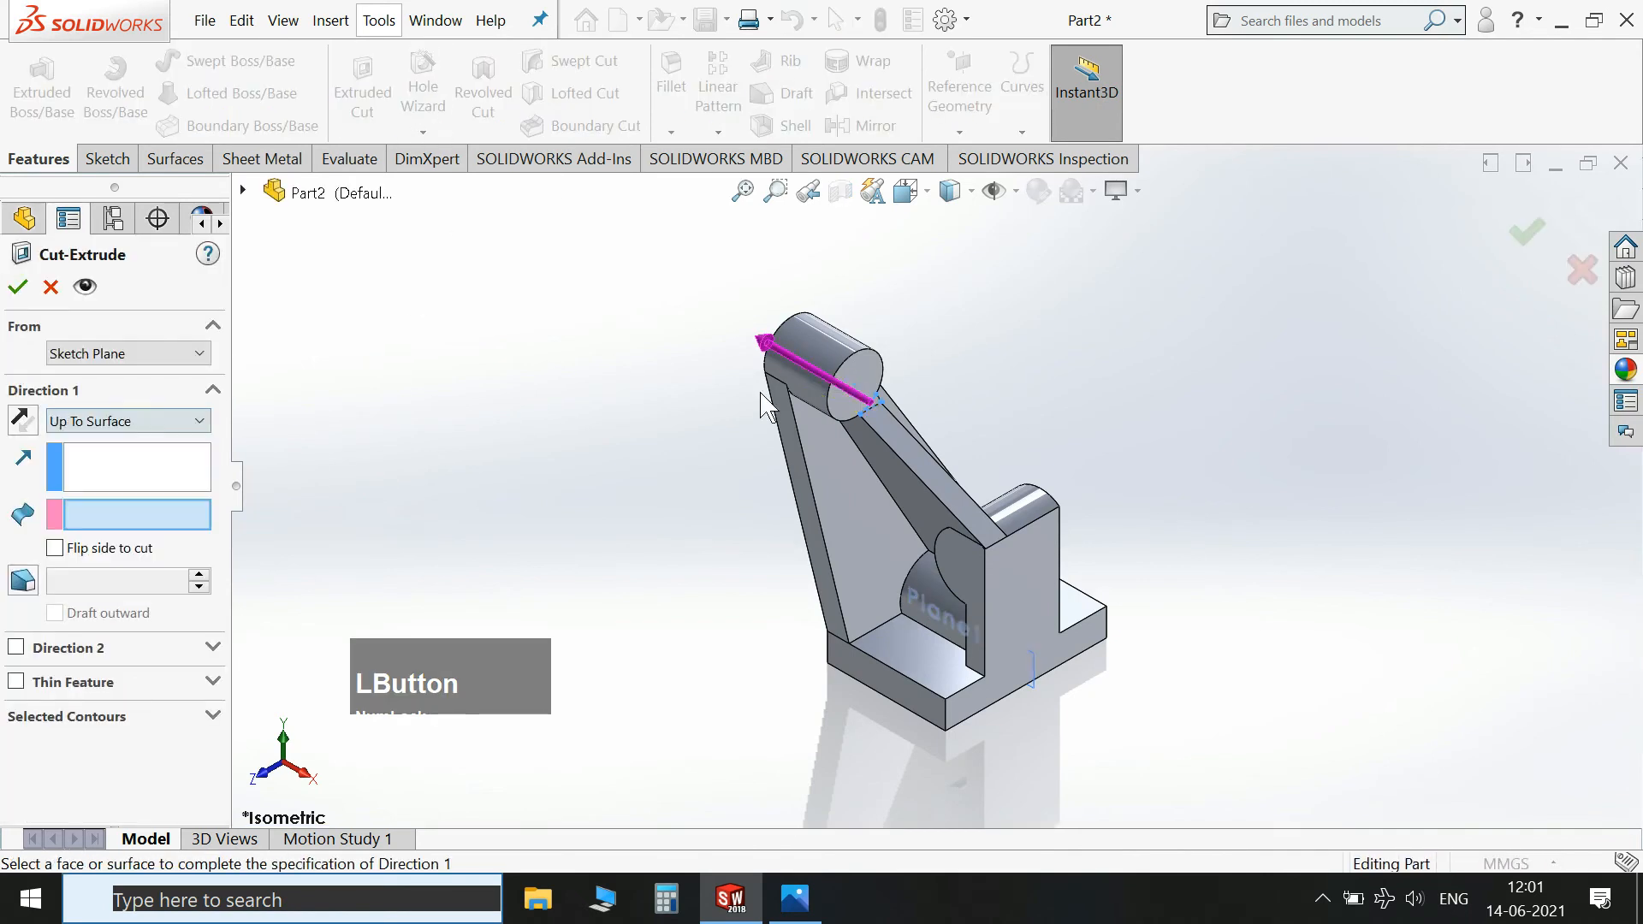
pyautogui.scroll(-5, 943, 428)
pyautogui.click(792, 462)
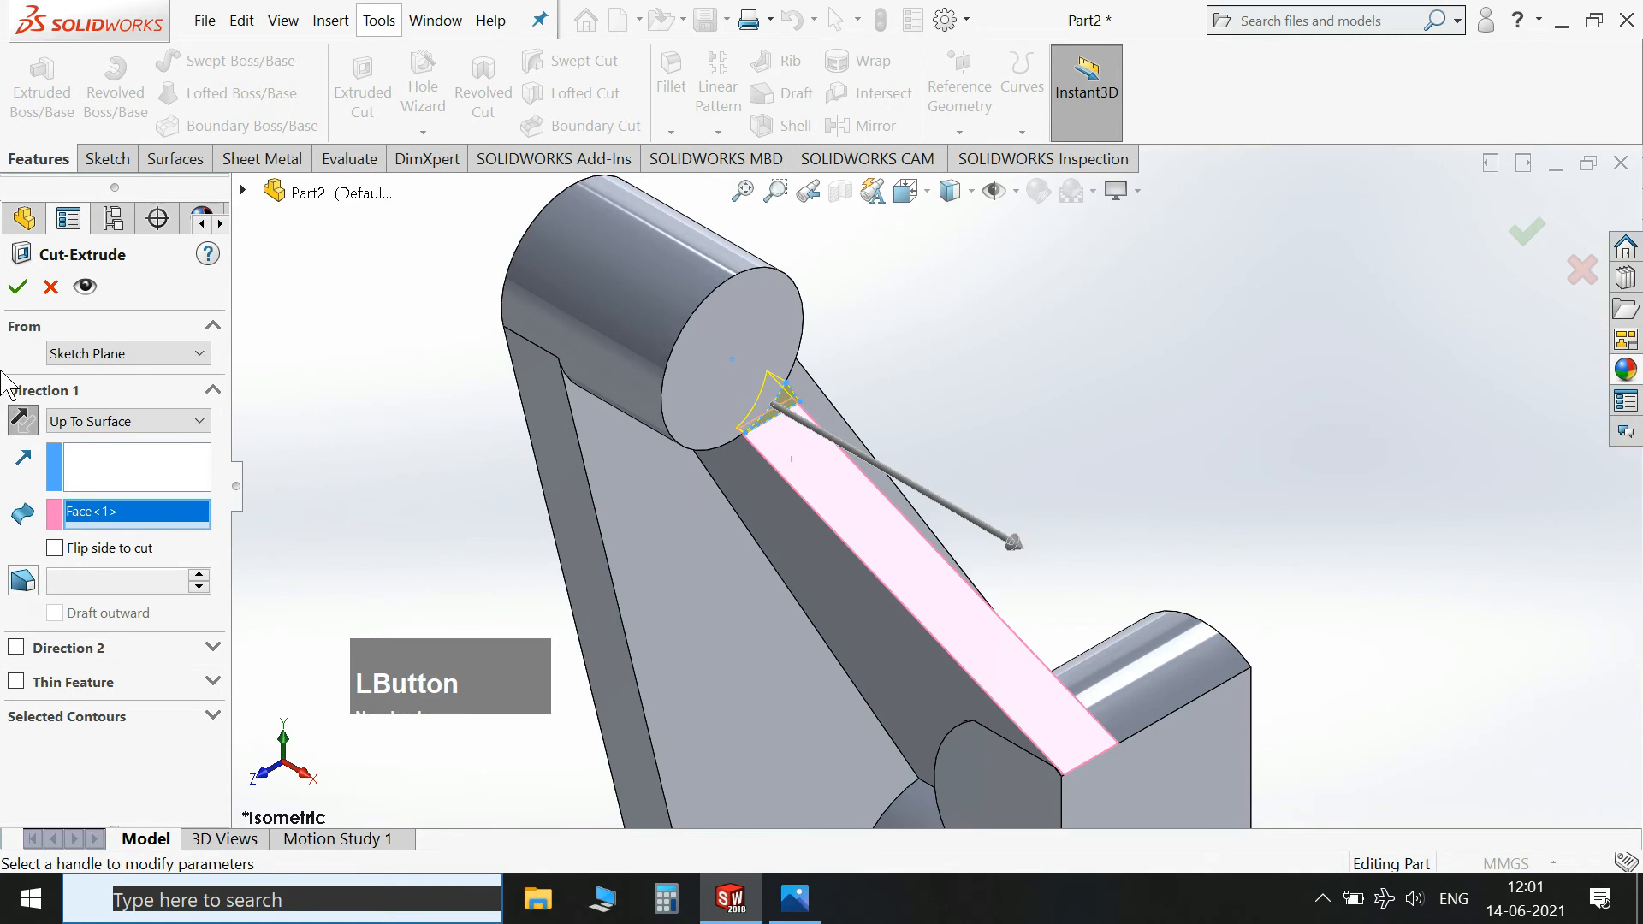
pyautogui.click(18, 288)
pyautogui.moveTo(1053, 425); pyautogui.dragTo(984, 411, button='middle')
pyautogui.scroll(3, 939, 536)
pyautogui.moveTo(1247, 462); pyautogui.dragTo(990, 458, button='middle')
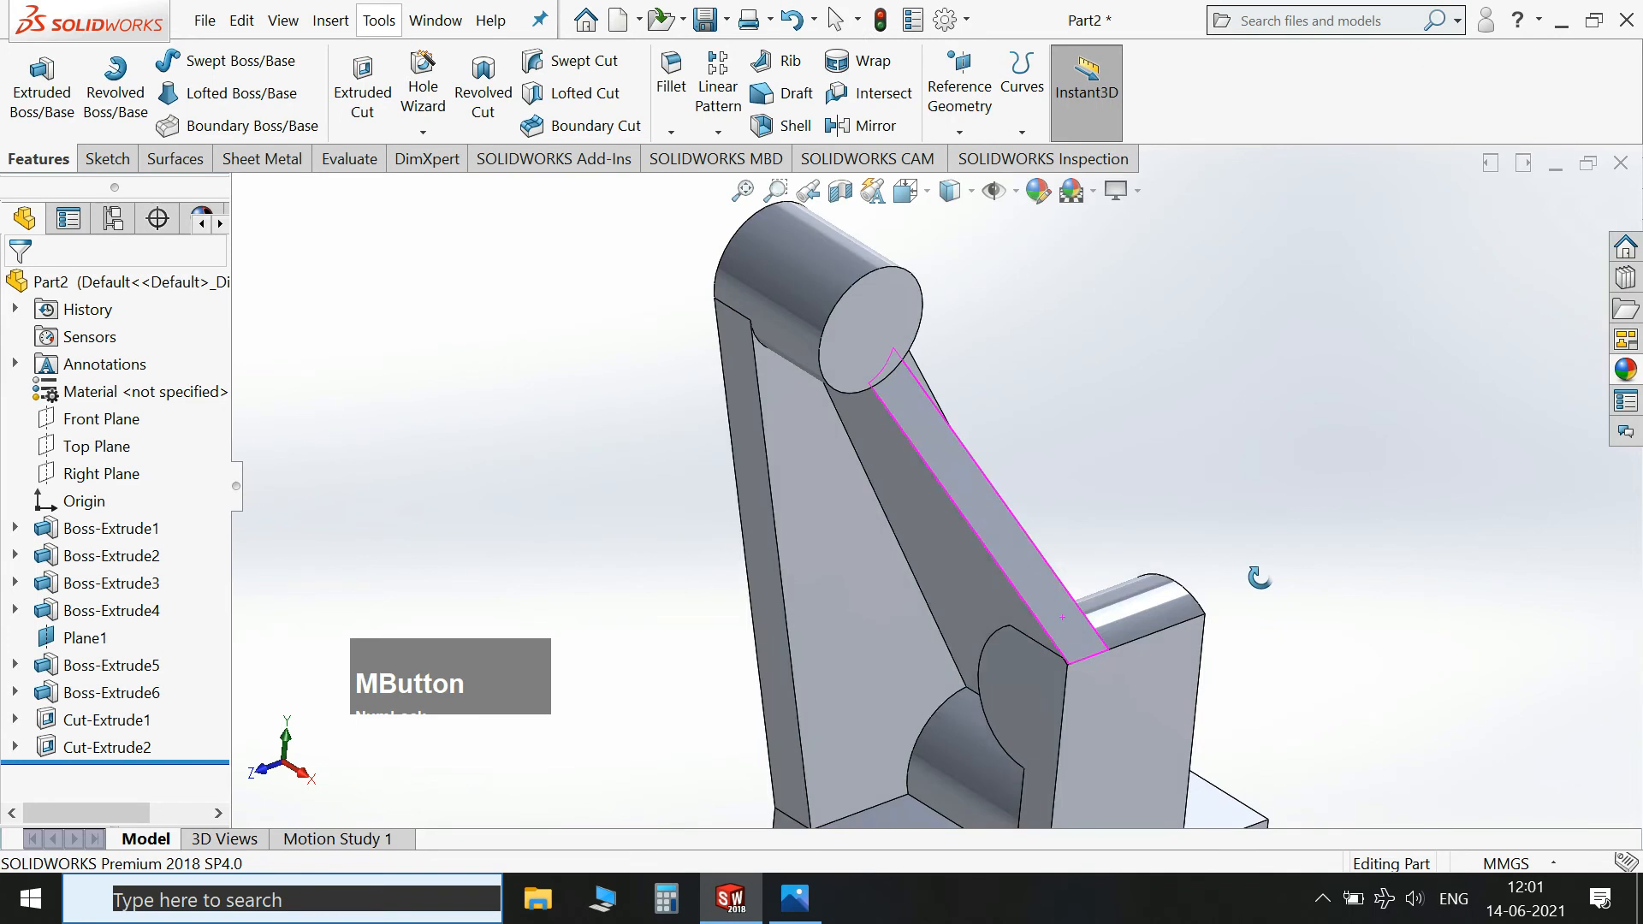
# Hide the reference plane Plane1 in the model view.
pyautogui.click(872, 338)
pyautogui.moveTo(1198, 451); pyautogui.dragTo(1072, 664, button='middle')
pyautogui.click(1046, 625)
pyautogui.click(1183, 534)
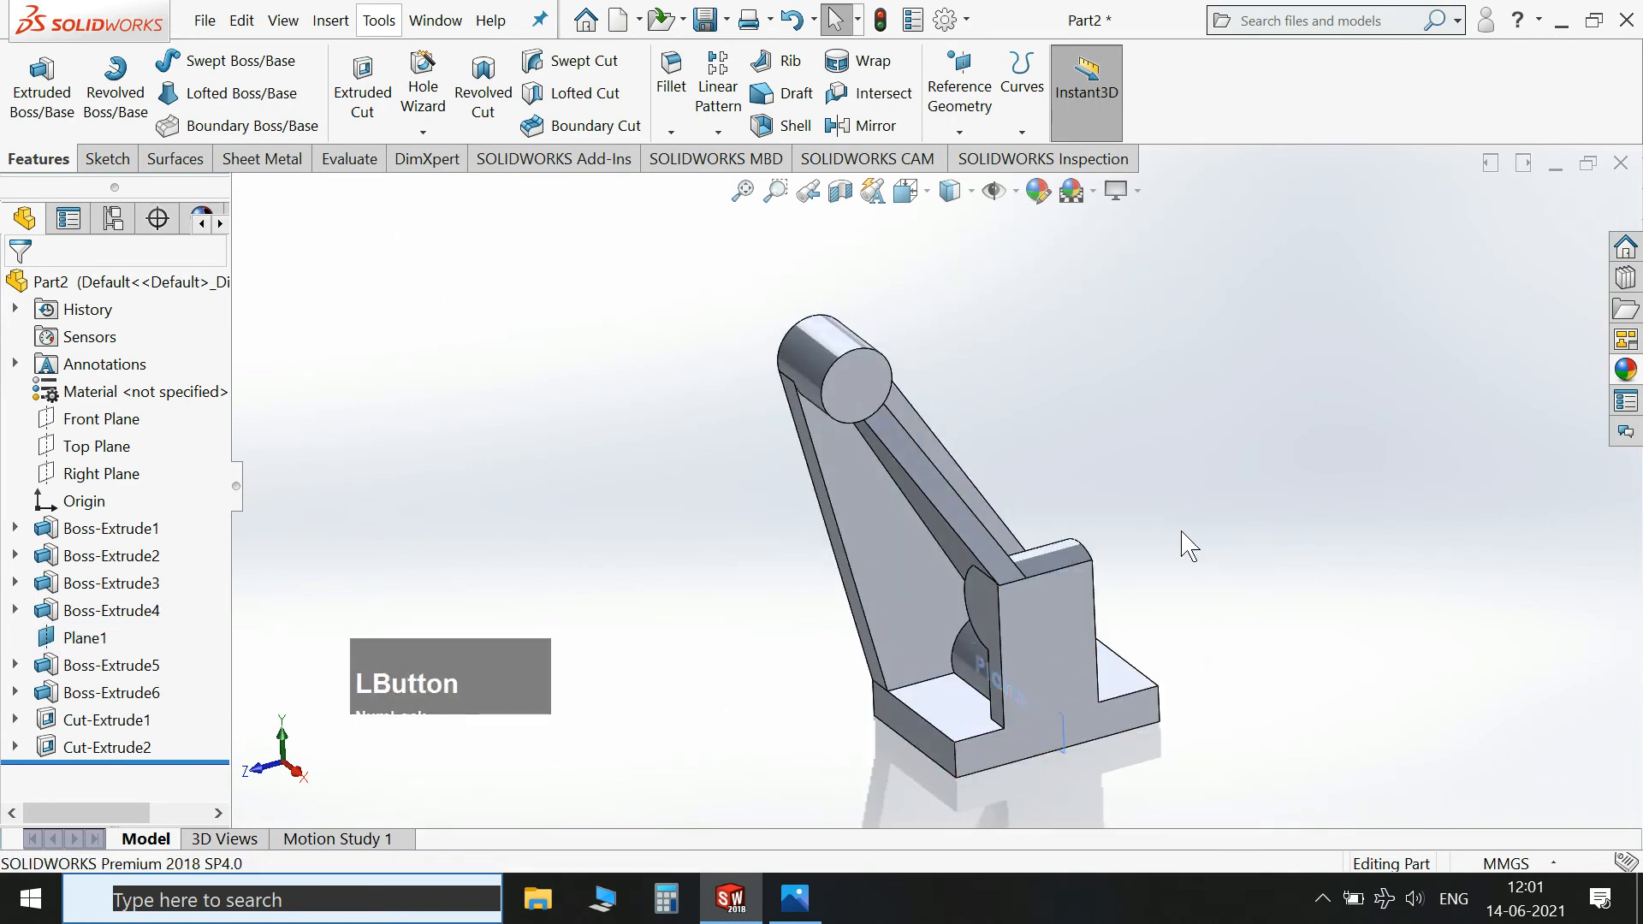
pyautogui.moveTo(1145, 713); pyautogui.dragTo(1181, 756, button='middle')
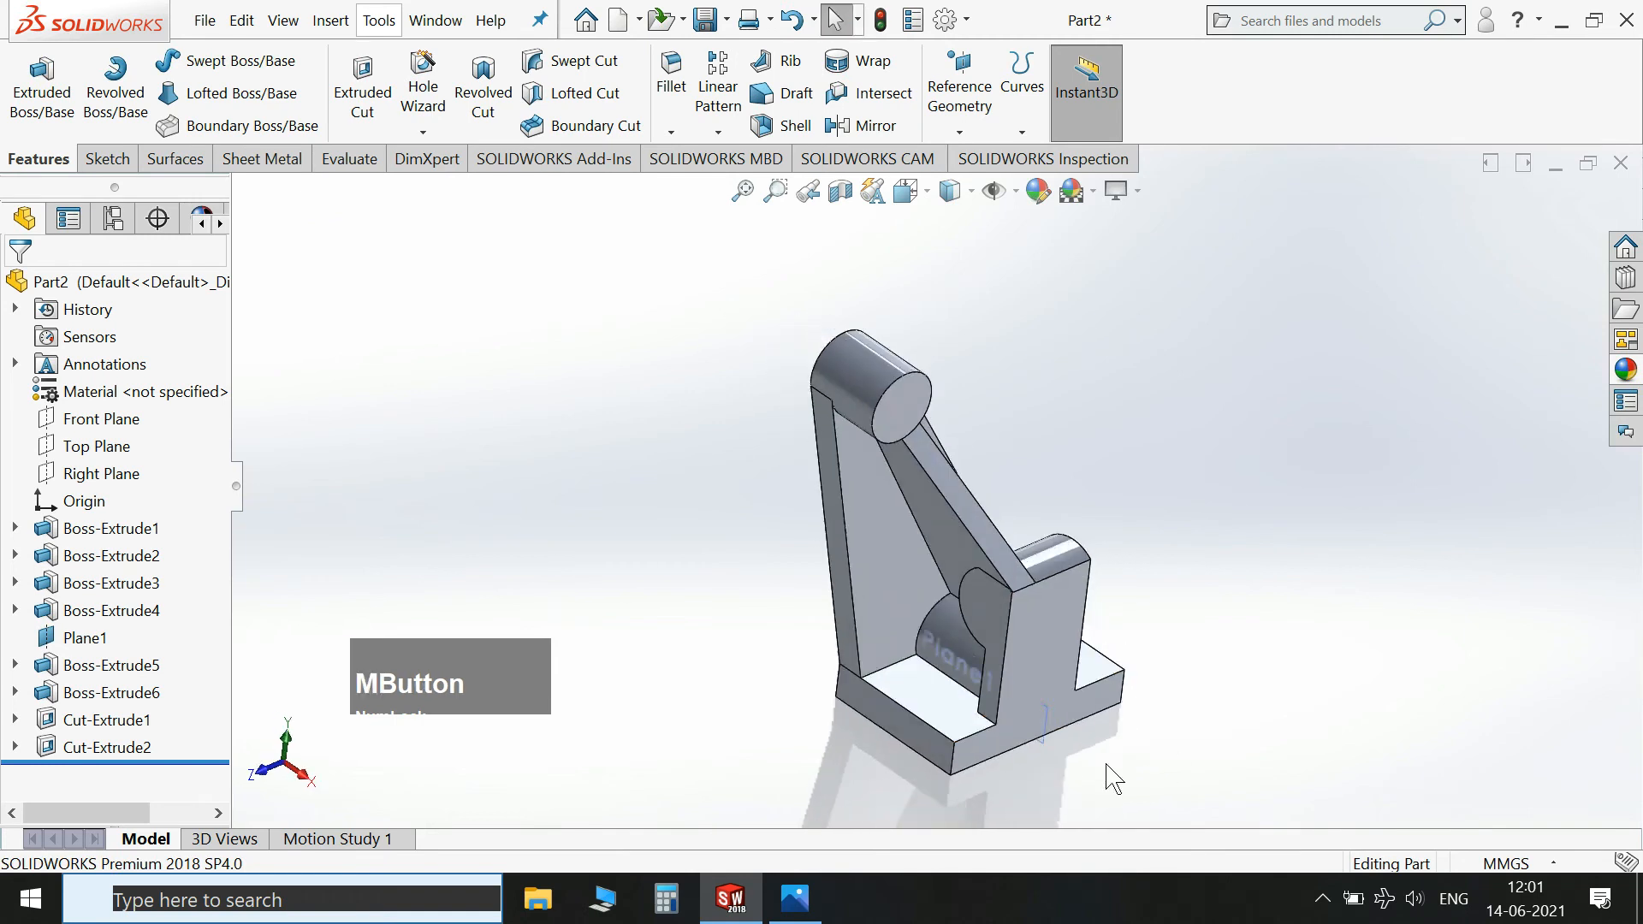
pyautogui.rightClick(1039, 746)
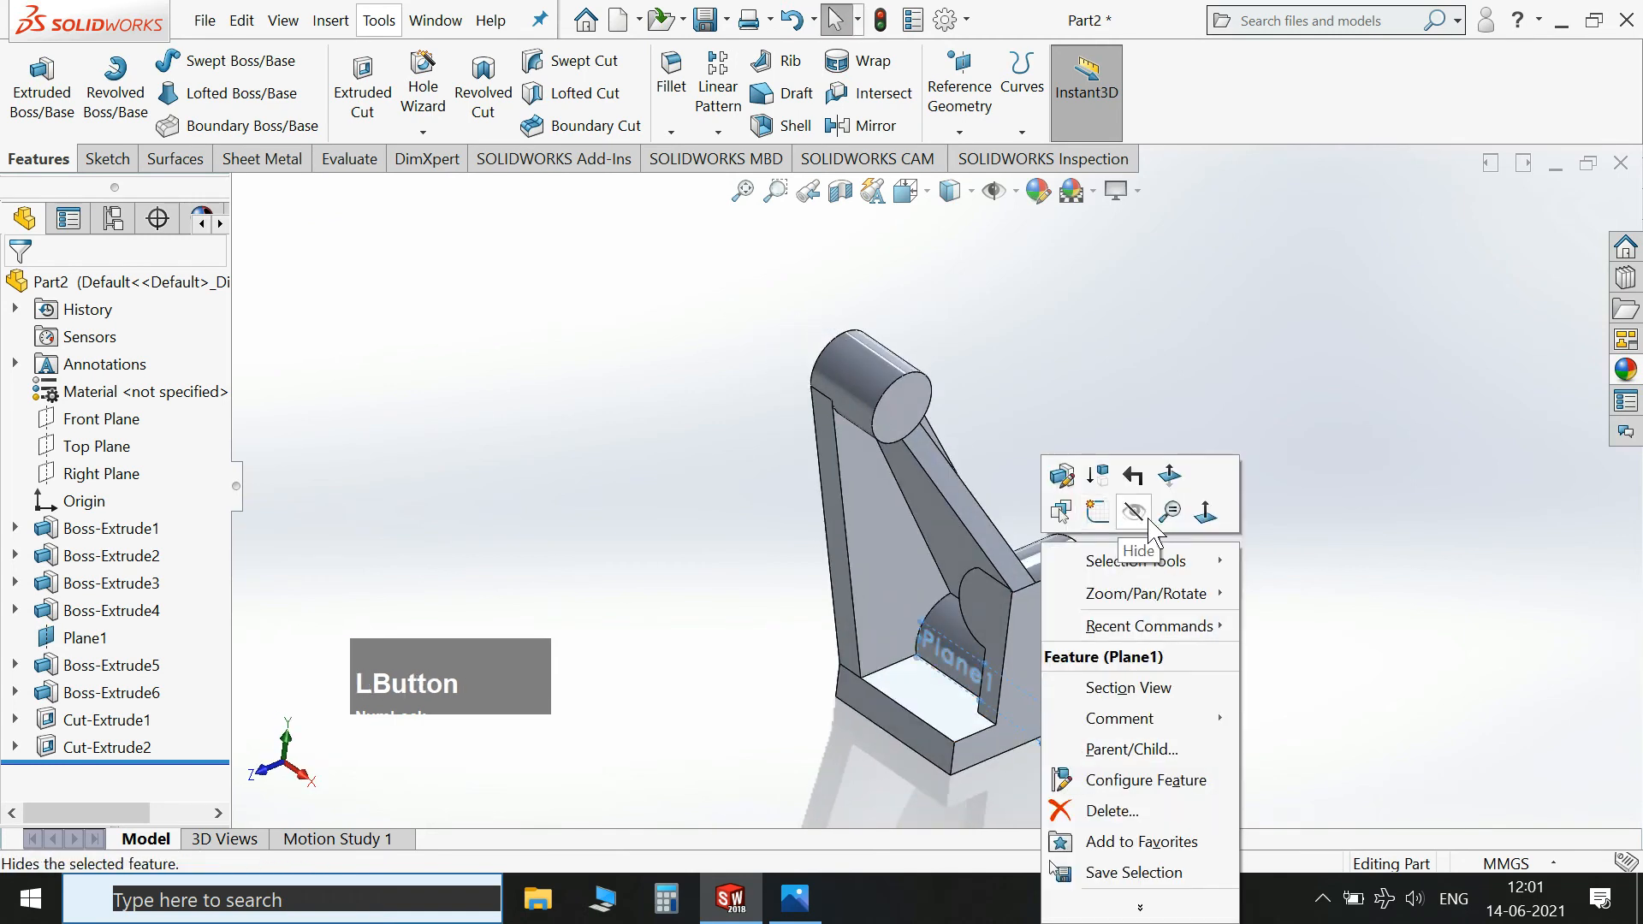
pyautogui.click(1134, 512)
# Start a new sketch on the T-shaped outer end face of the upright and base, viewed straight on.
pyautogui.click(1050, 619)
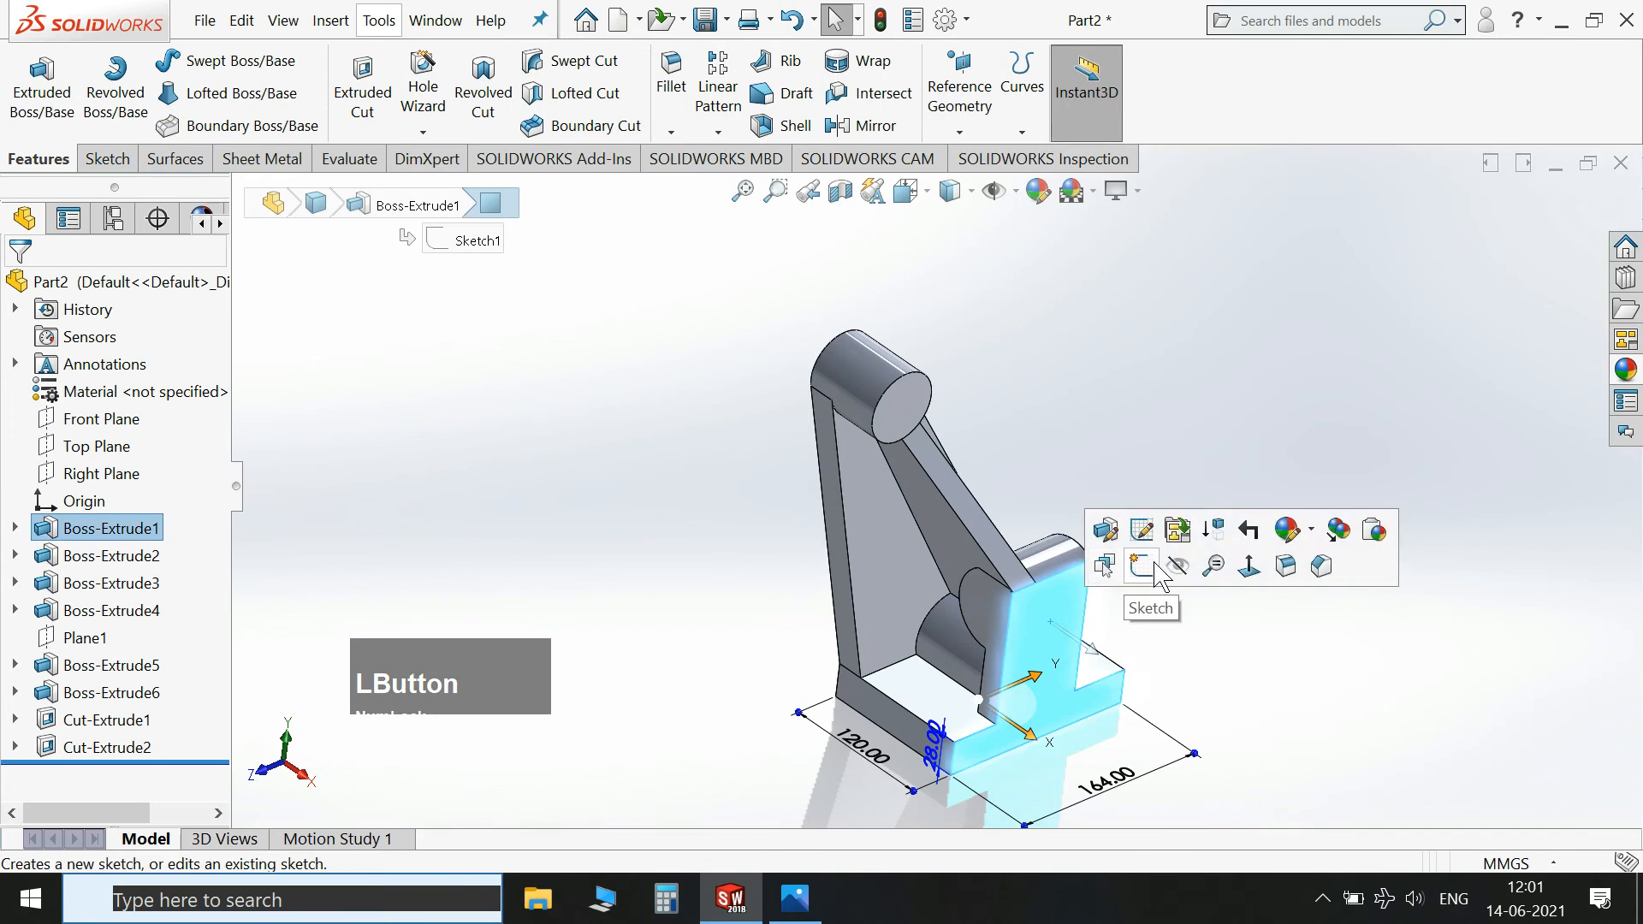
pyautogui.click(1144, 561)
pyautogui.press('space')
pyautogui.click(1400, 622)
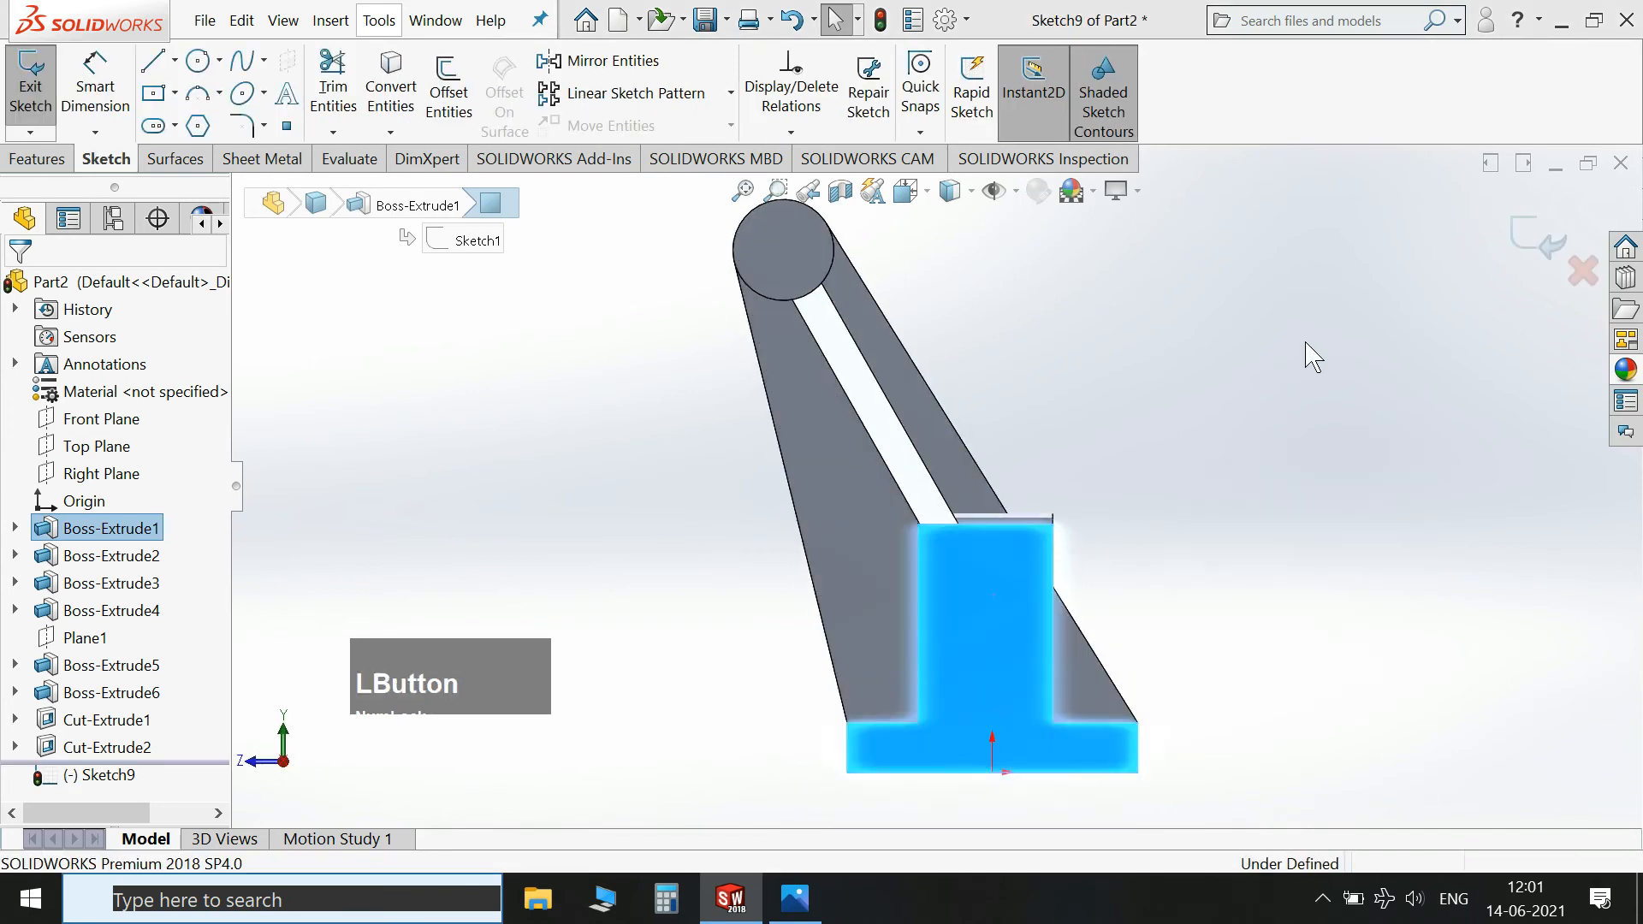
# Convert the R32 arc edge of the lower boss behind the upright into the sketch and make it construction geometry.
pyautogui.click(390, 90)
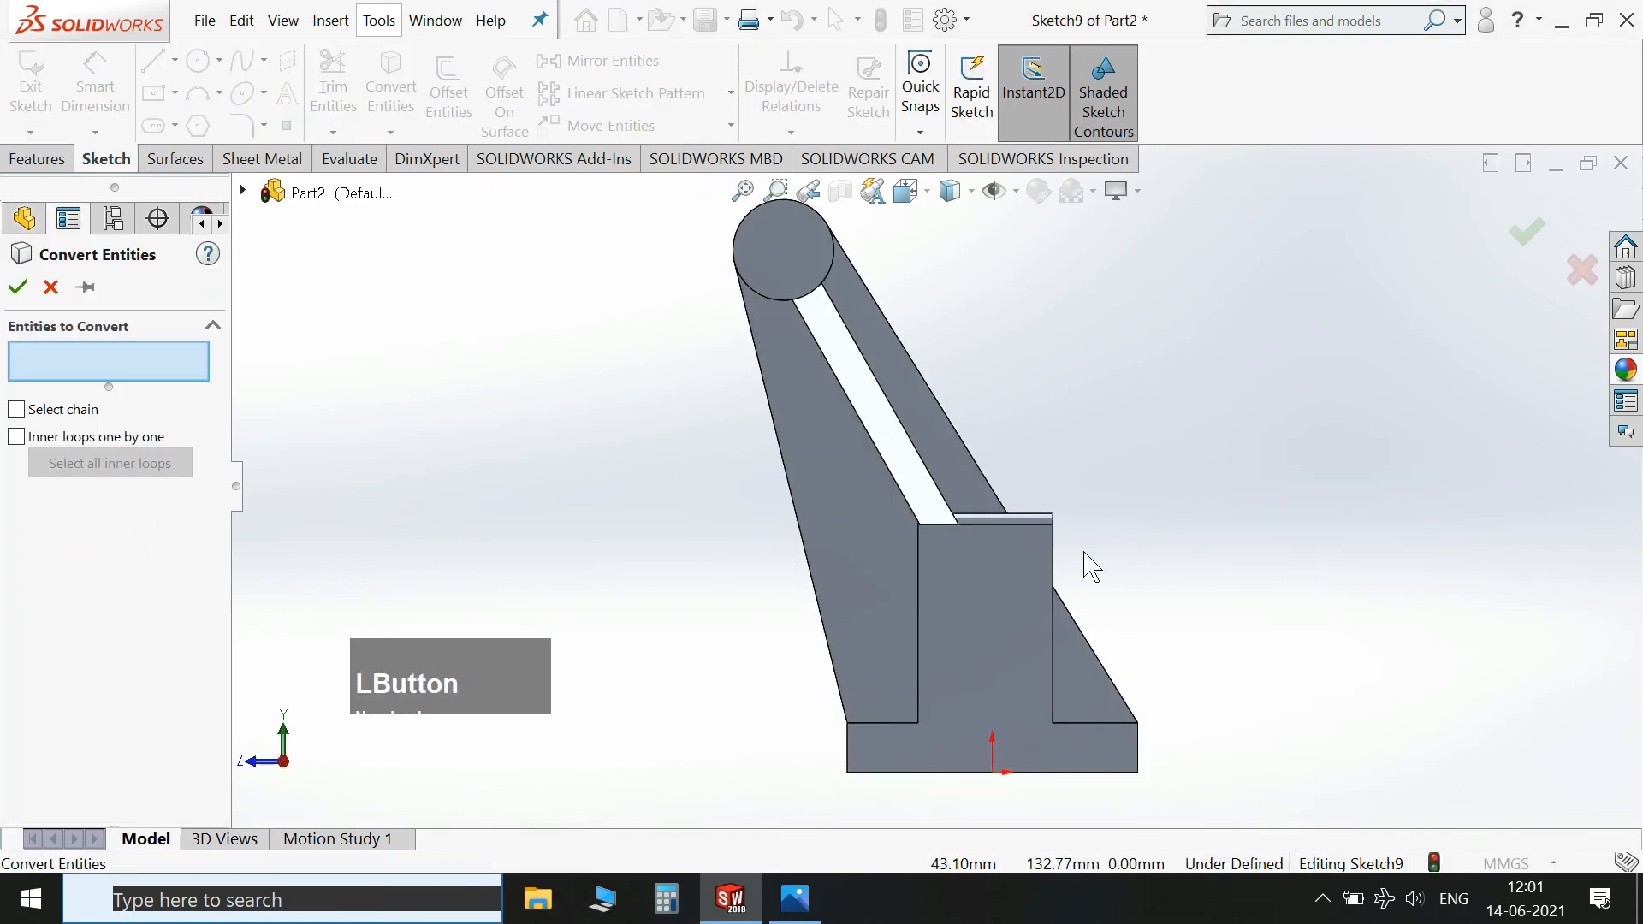
pyautogui.moveTo(1086, 561); pyautogui.dragTo(1160, 587, button='middle')
pyautogui.click(907, 687)
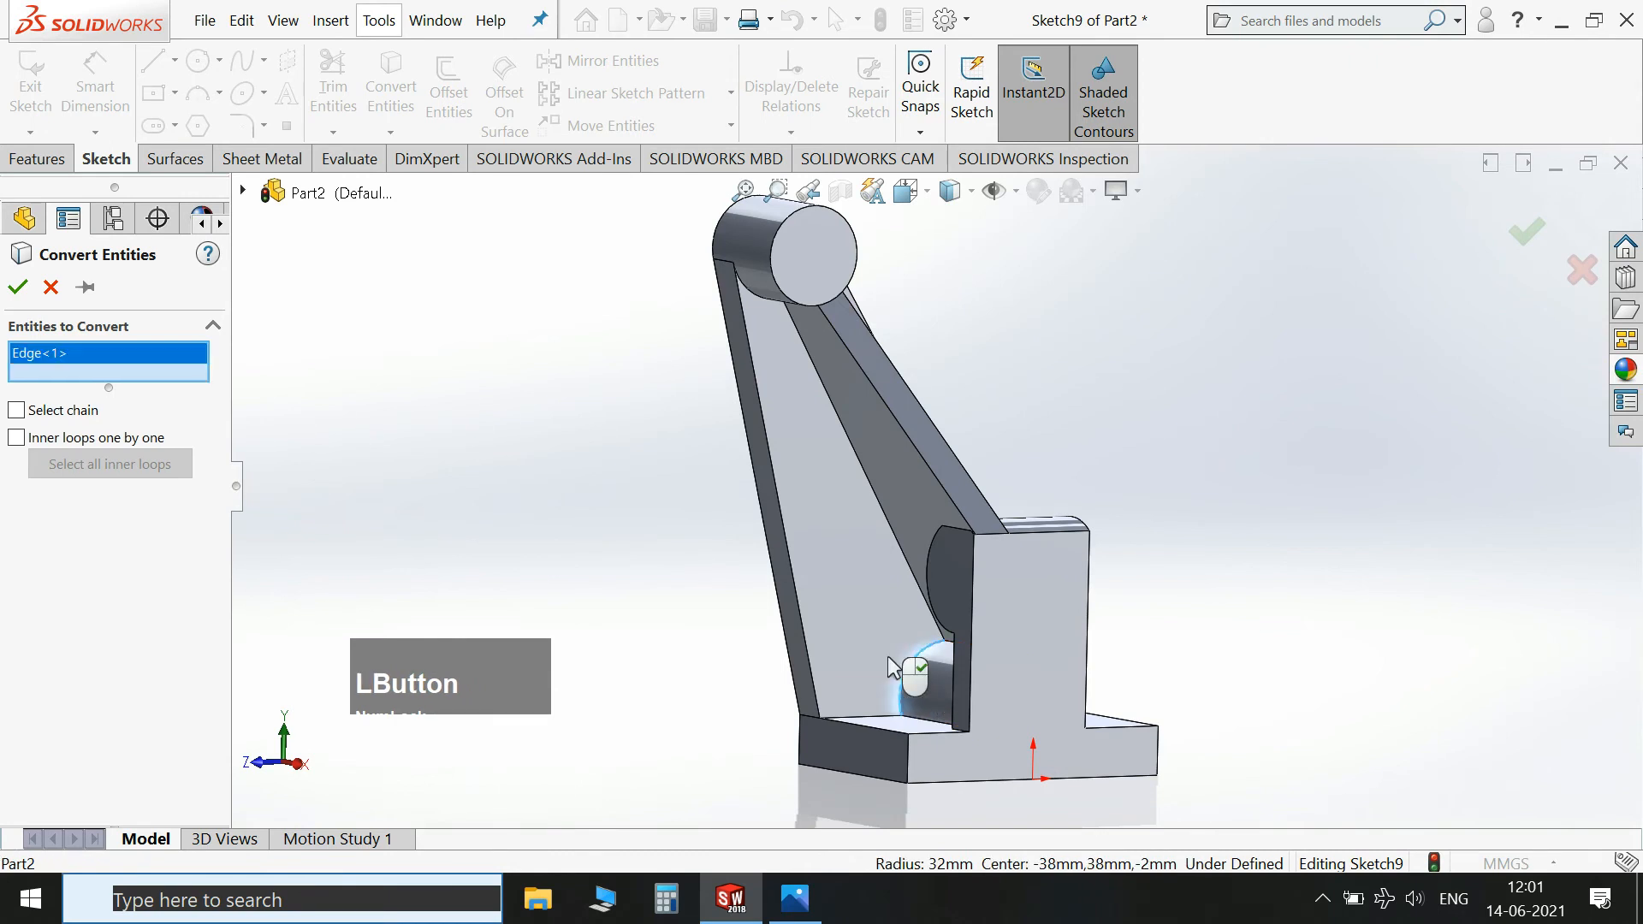
pyautogui.click(19, 288)
pyautogui.press('space')
pyautogui.click(1400, 623)
pyautogui.rightClick(980, 654)
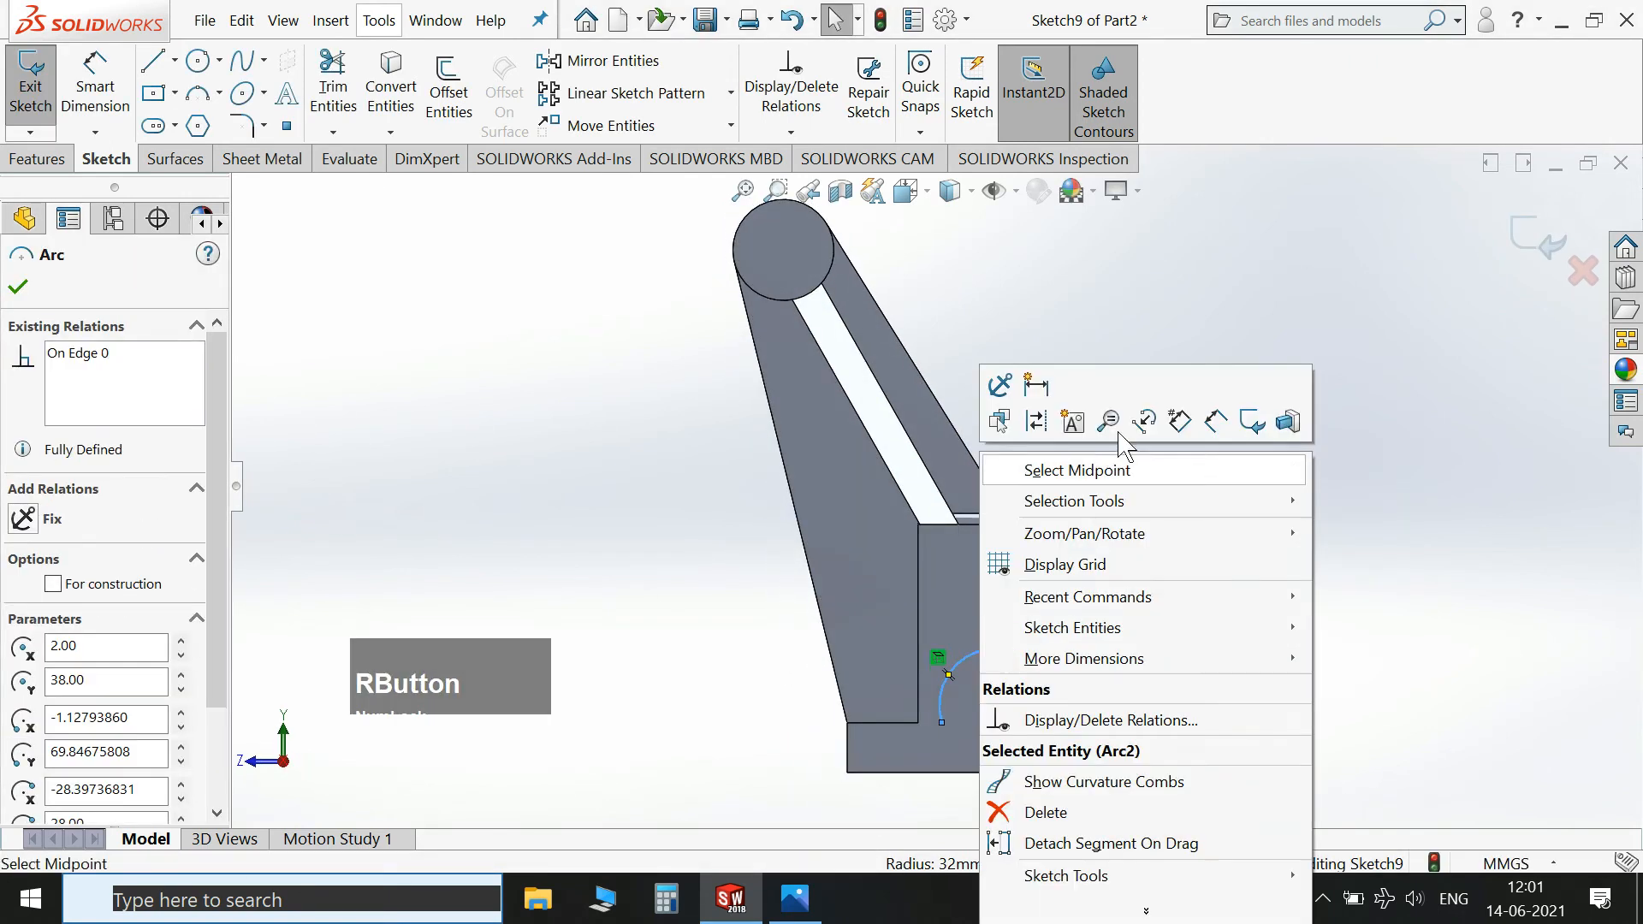
pyautogui.click(1037, 421)
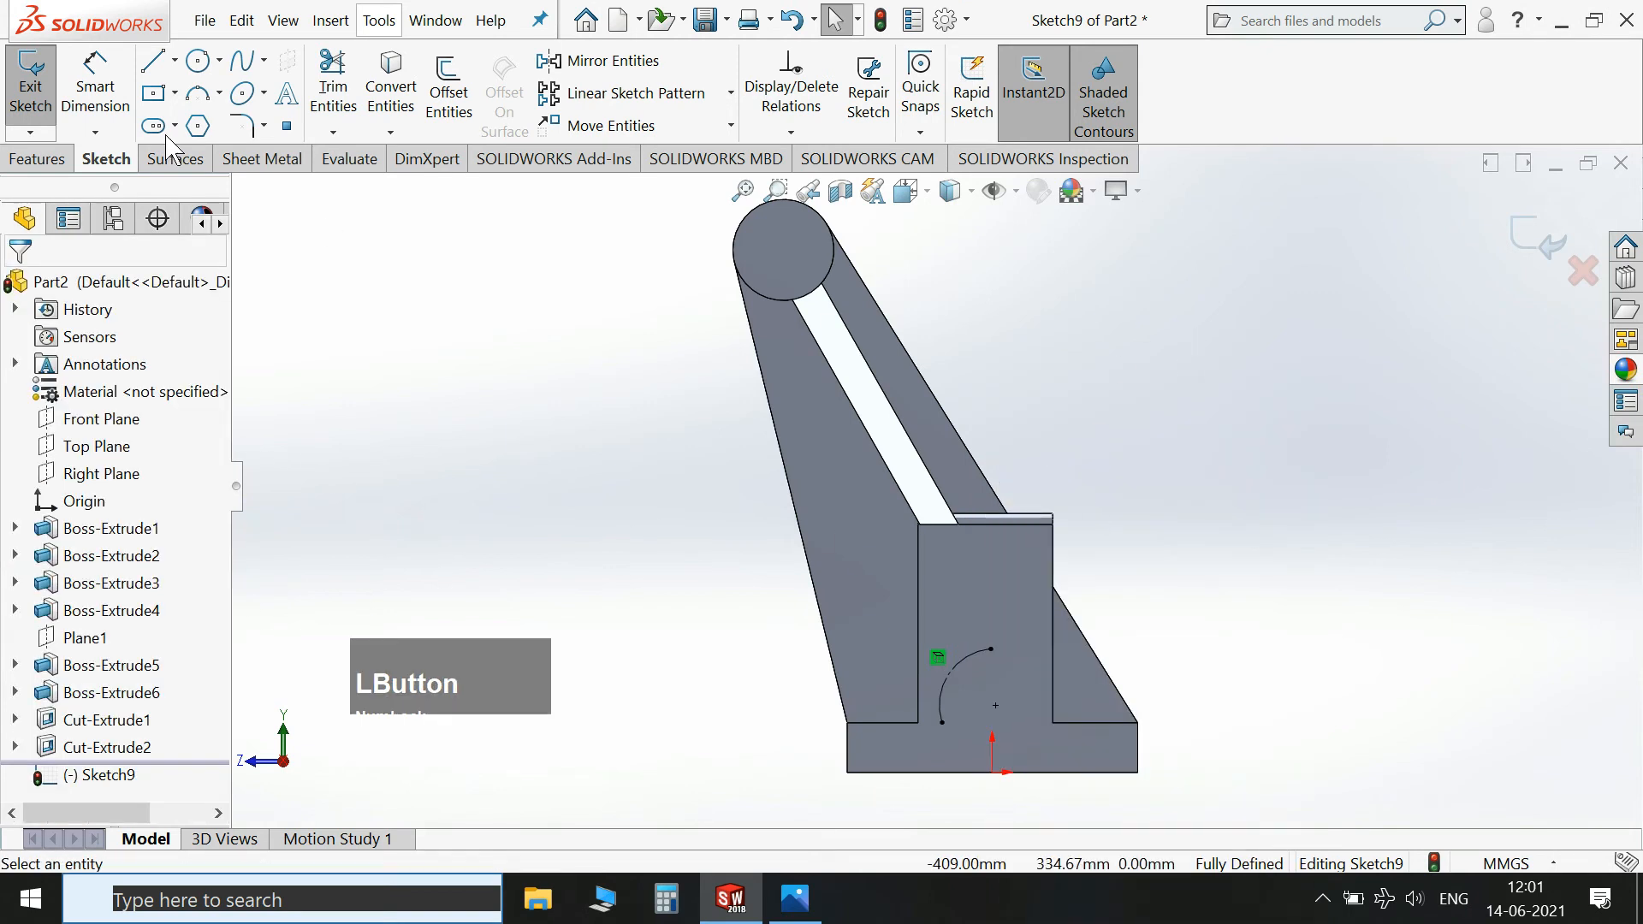
# Draw a circle about 27 mm in diameter on the construction arc's centre and one about 24 mm in diameter on the upper boss's centre.
pyautogui.click(197, 60)
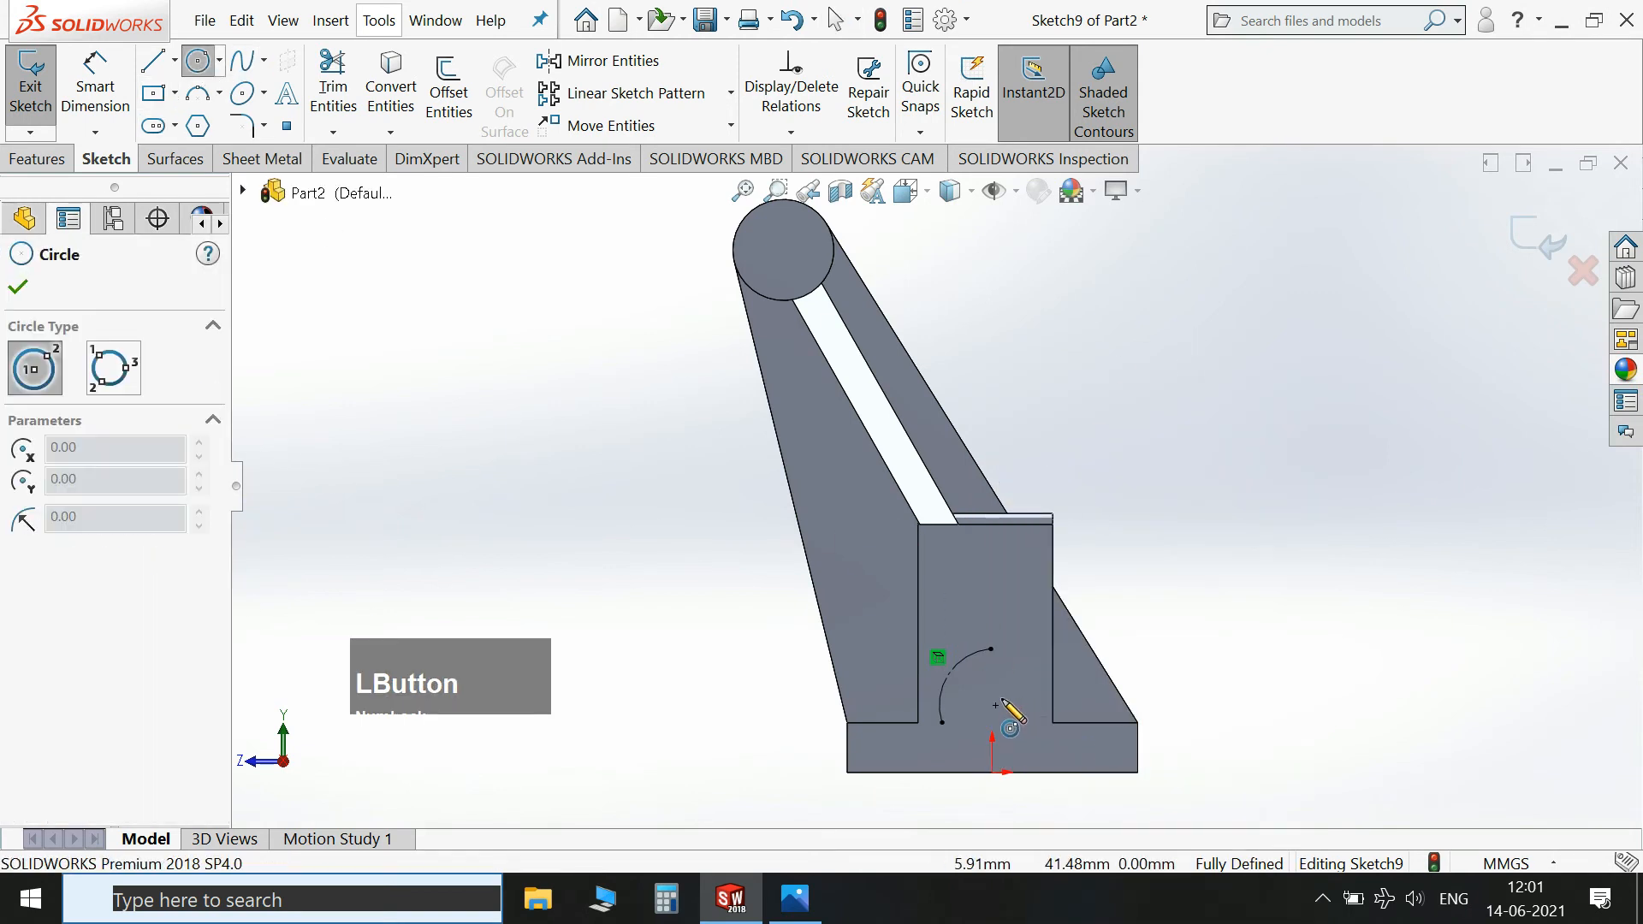
pyautogui.moveTo(994, 704); pyautogui.dragTo(1018, 693)
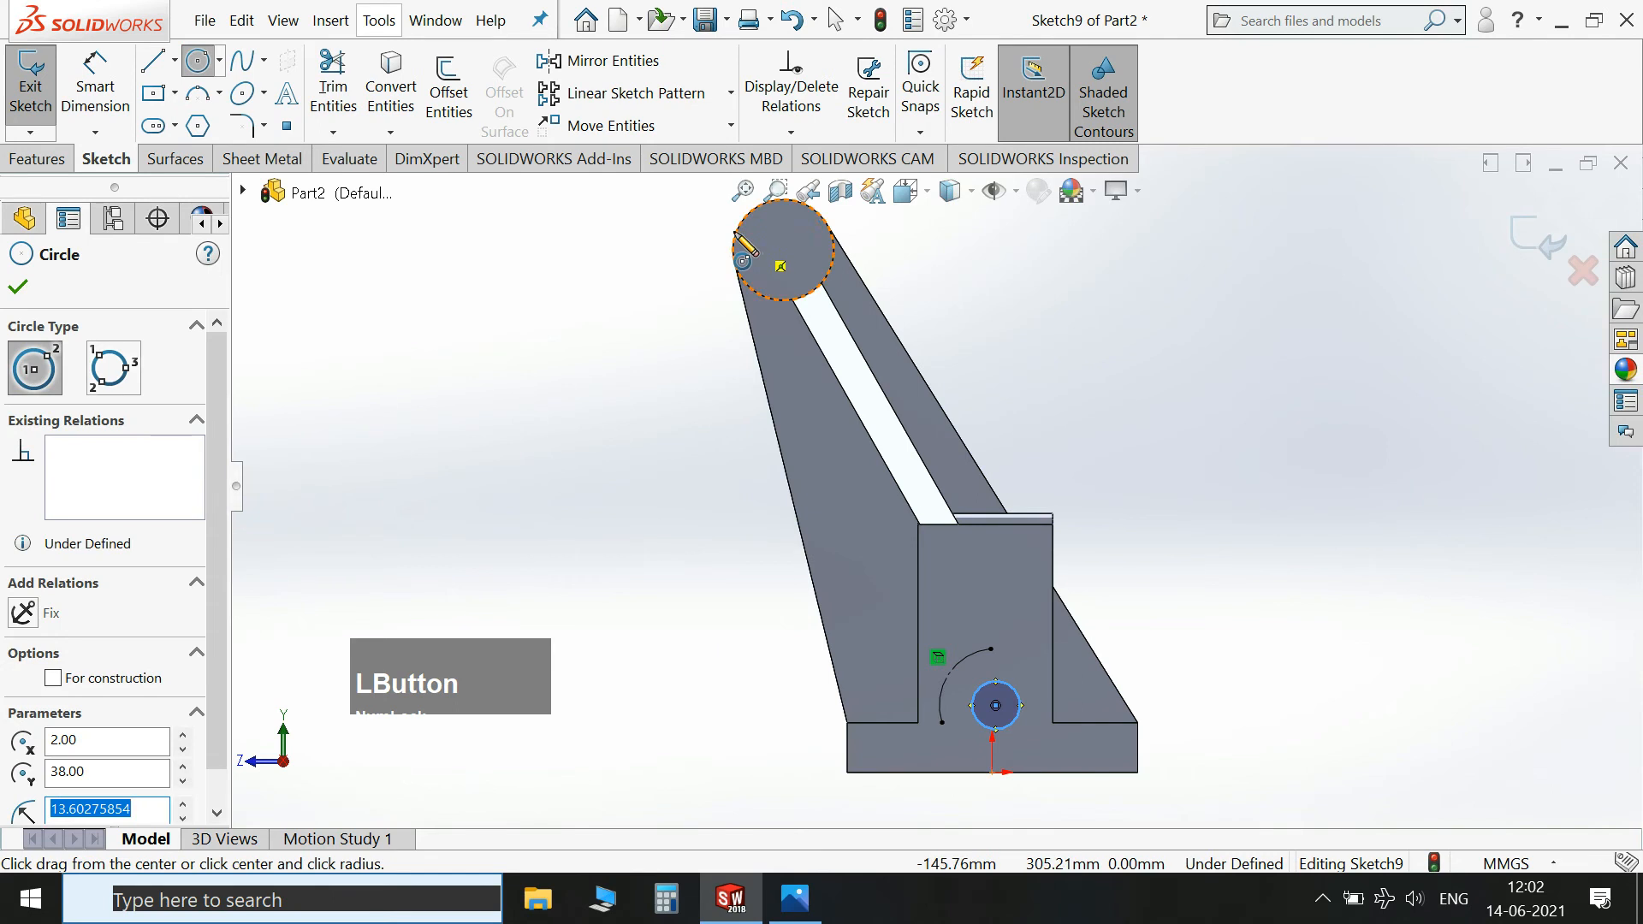
pyautogui.moveTo(783, 250); pyautogui.dragTo(803, 269)
# Check the lower hole's size in the Photos drawing and dimension the lower circle's diameter as (31.762+31.737)/2 mm.
pyautogui.click(795, 899)
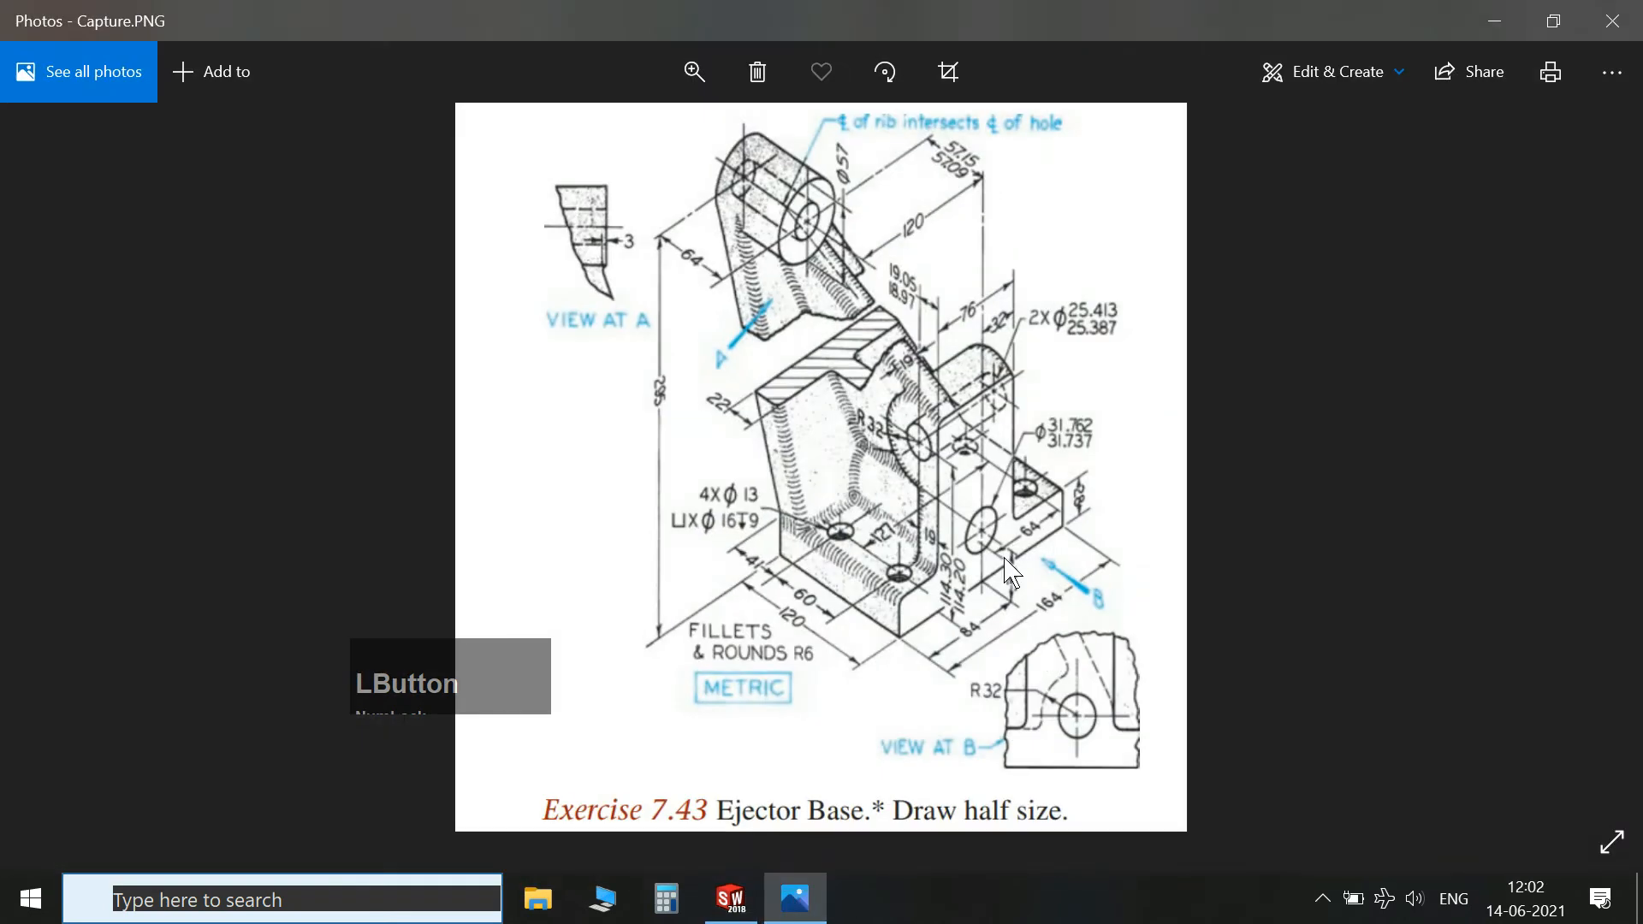
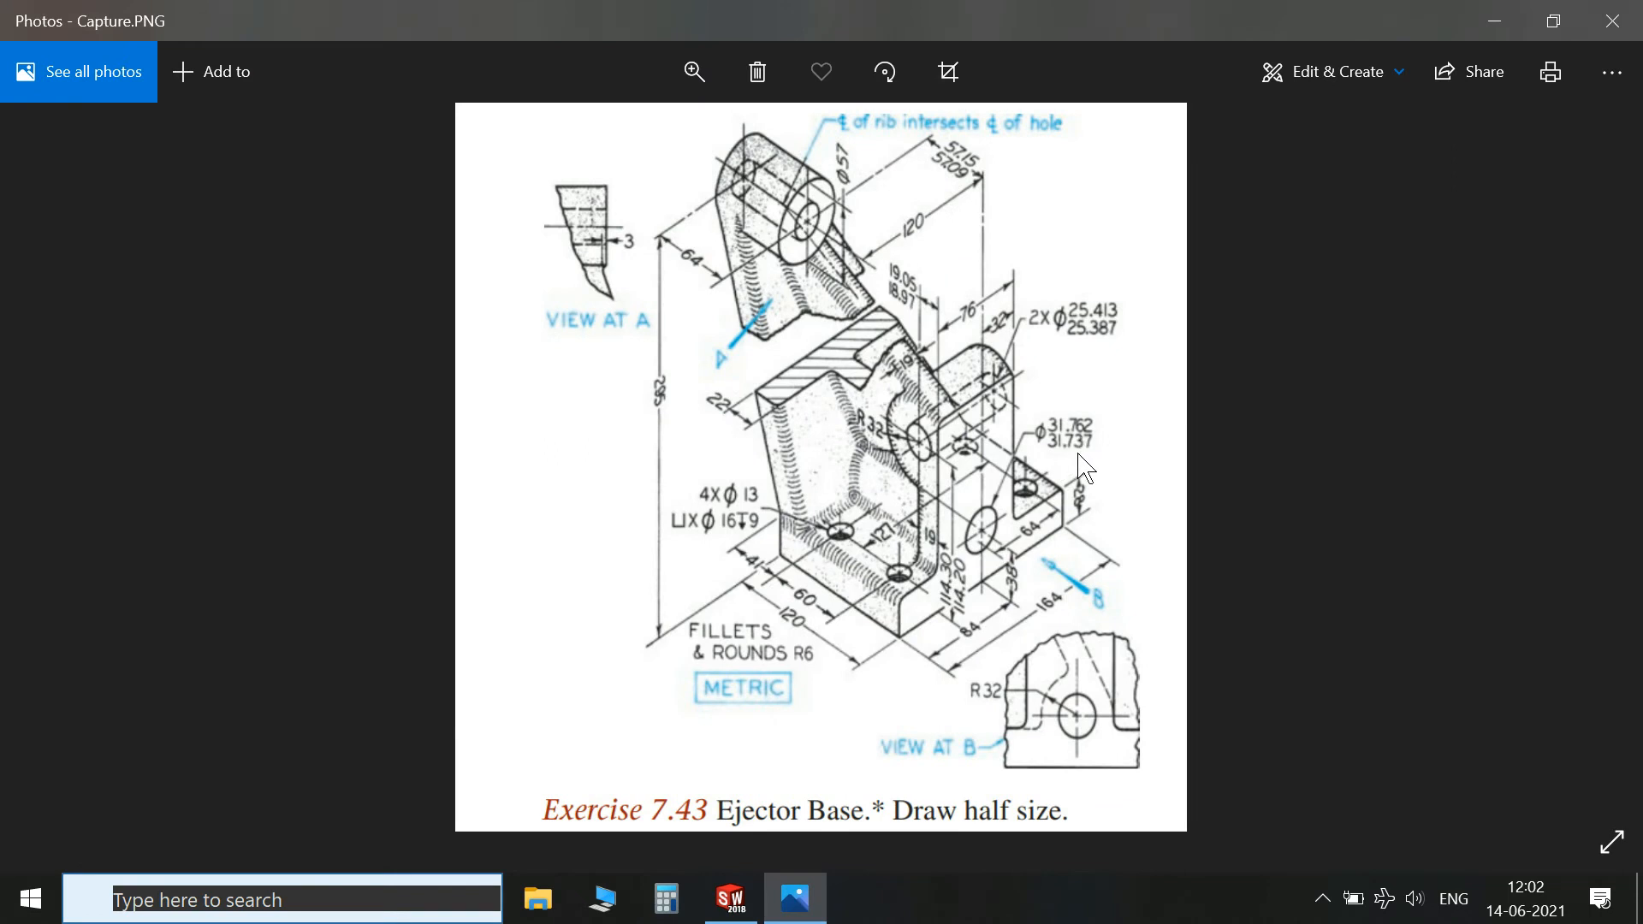
pyautogui.click(730, 899)
pyautogui.click(94, 86)
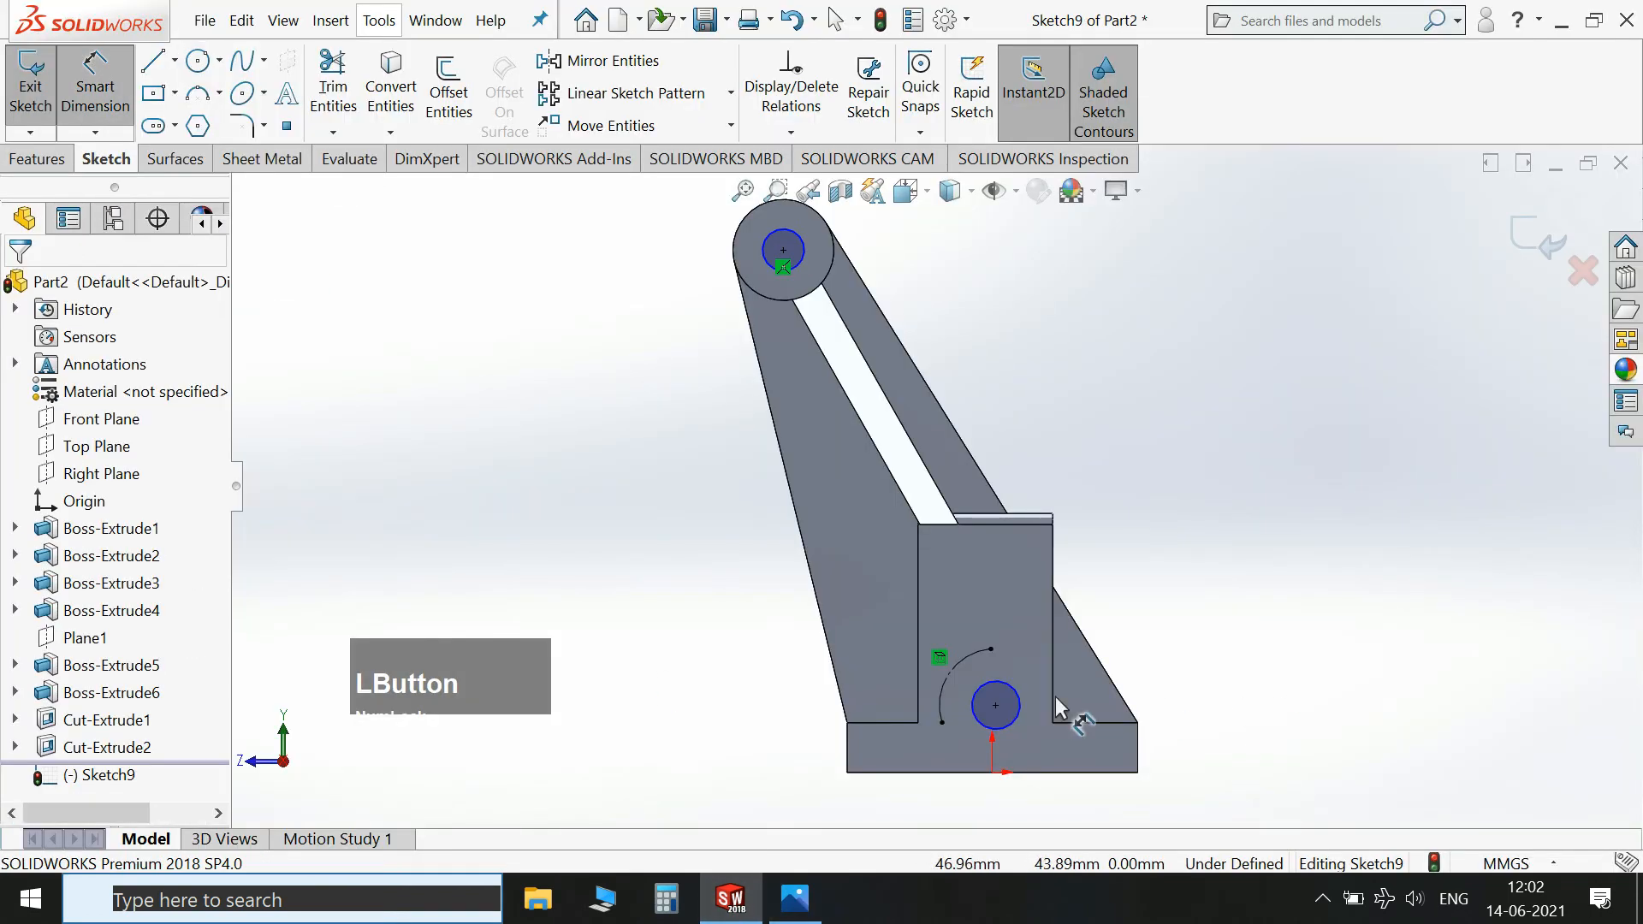
pyautogui.click(1017, 695)
pyautogui.click(1426, 638)
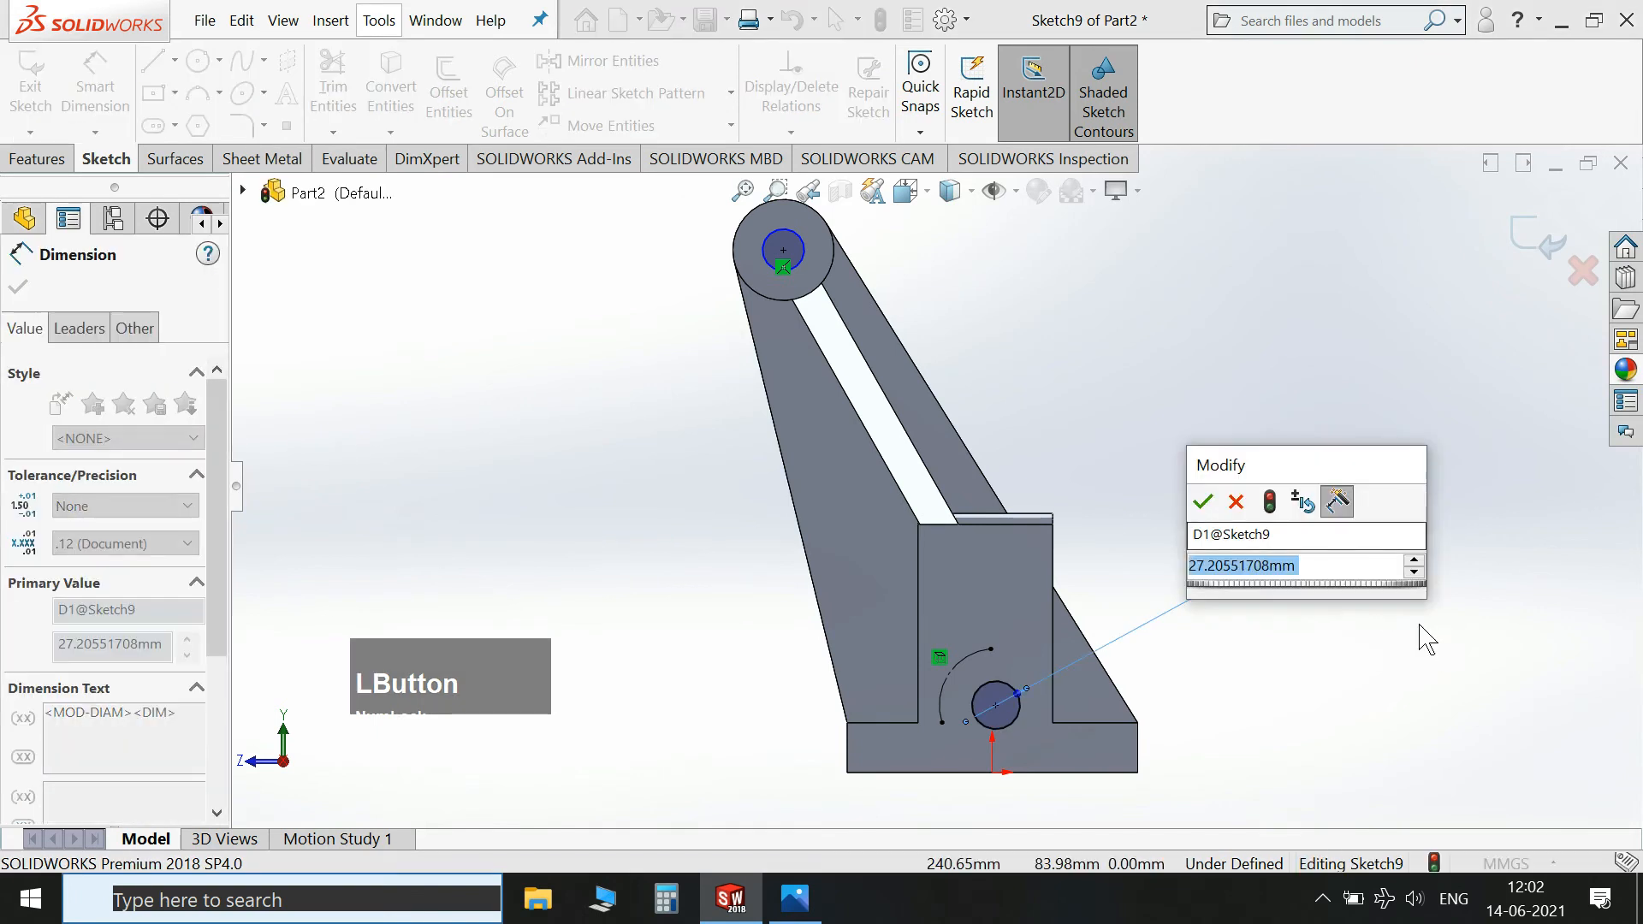
pyautogui.write('(')
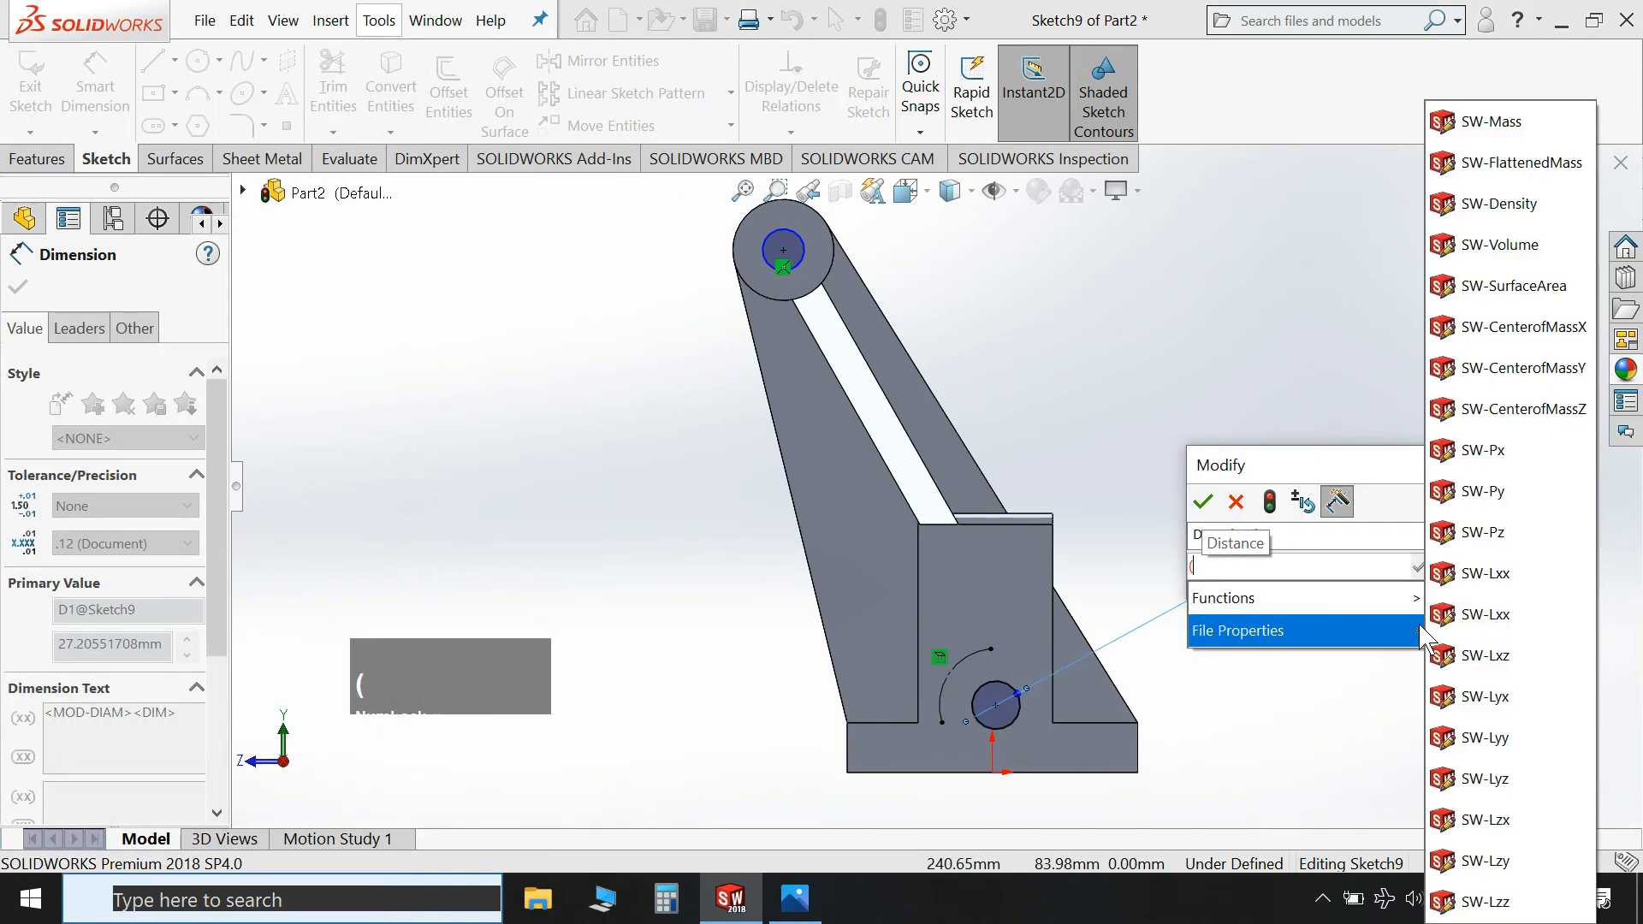
pyautogui.write('31.7')
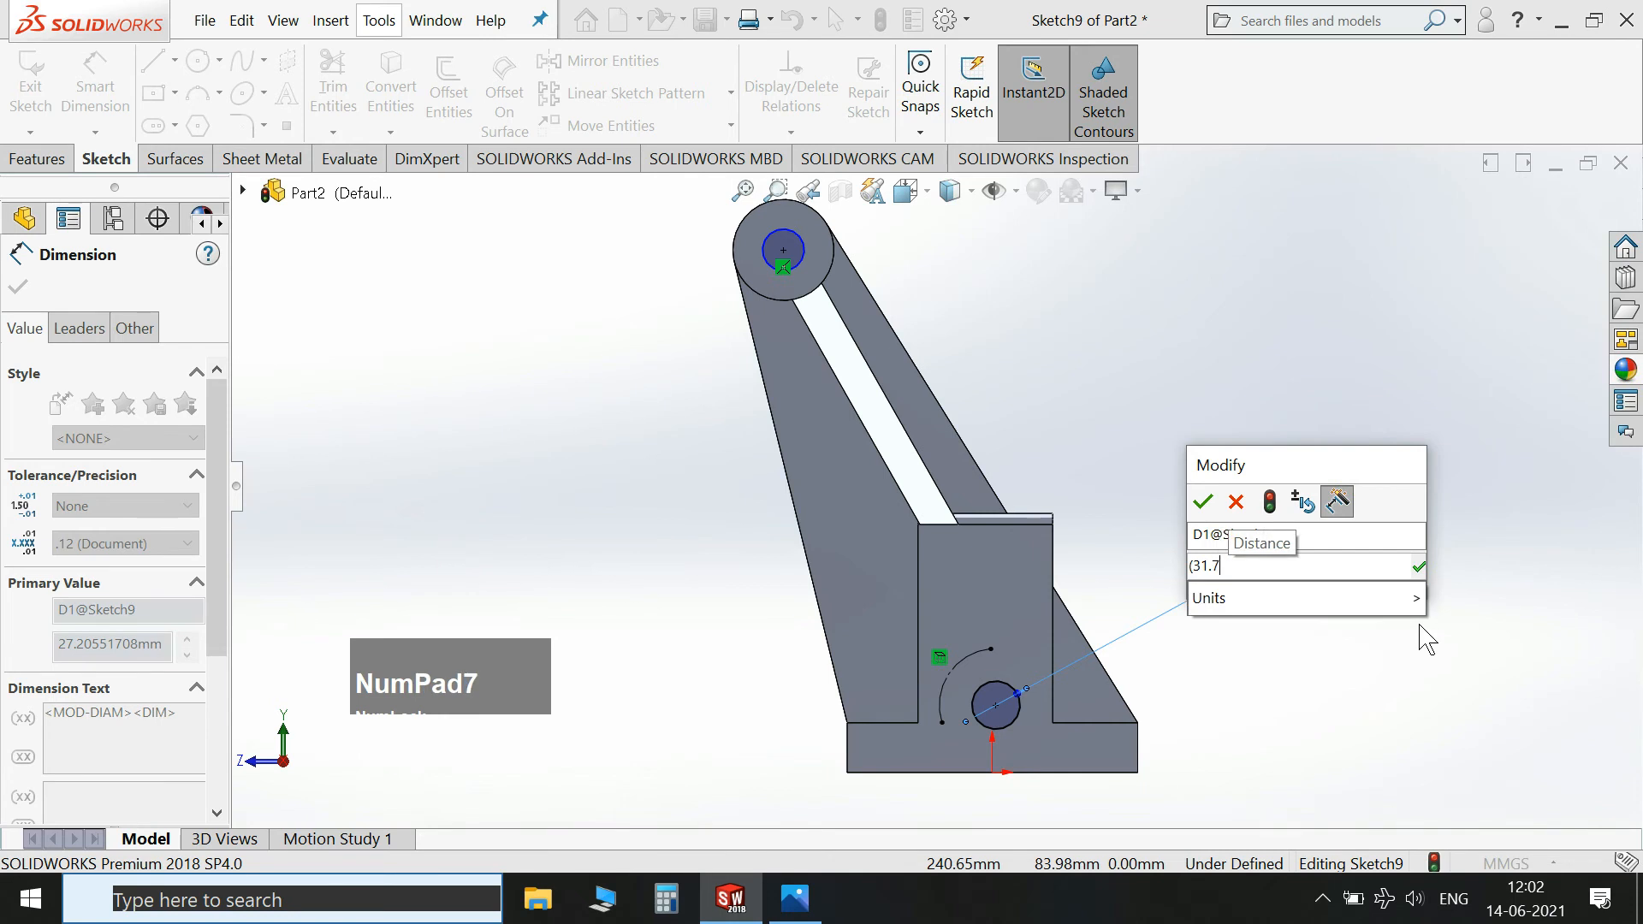
pyautogui.write('62+31637')
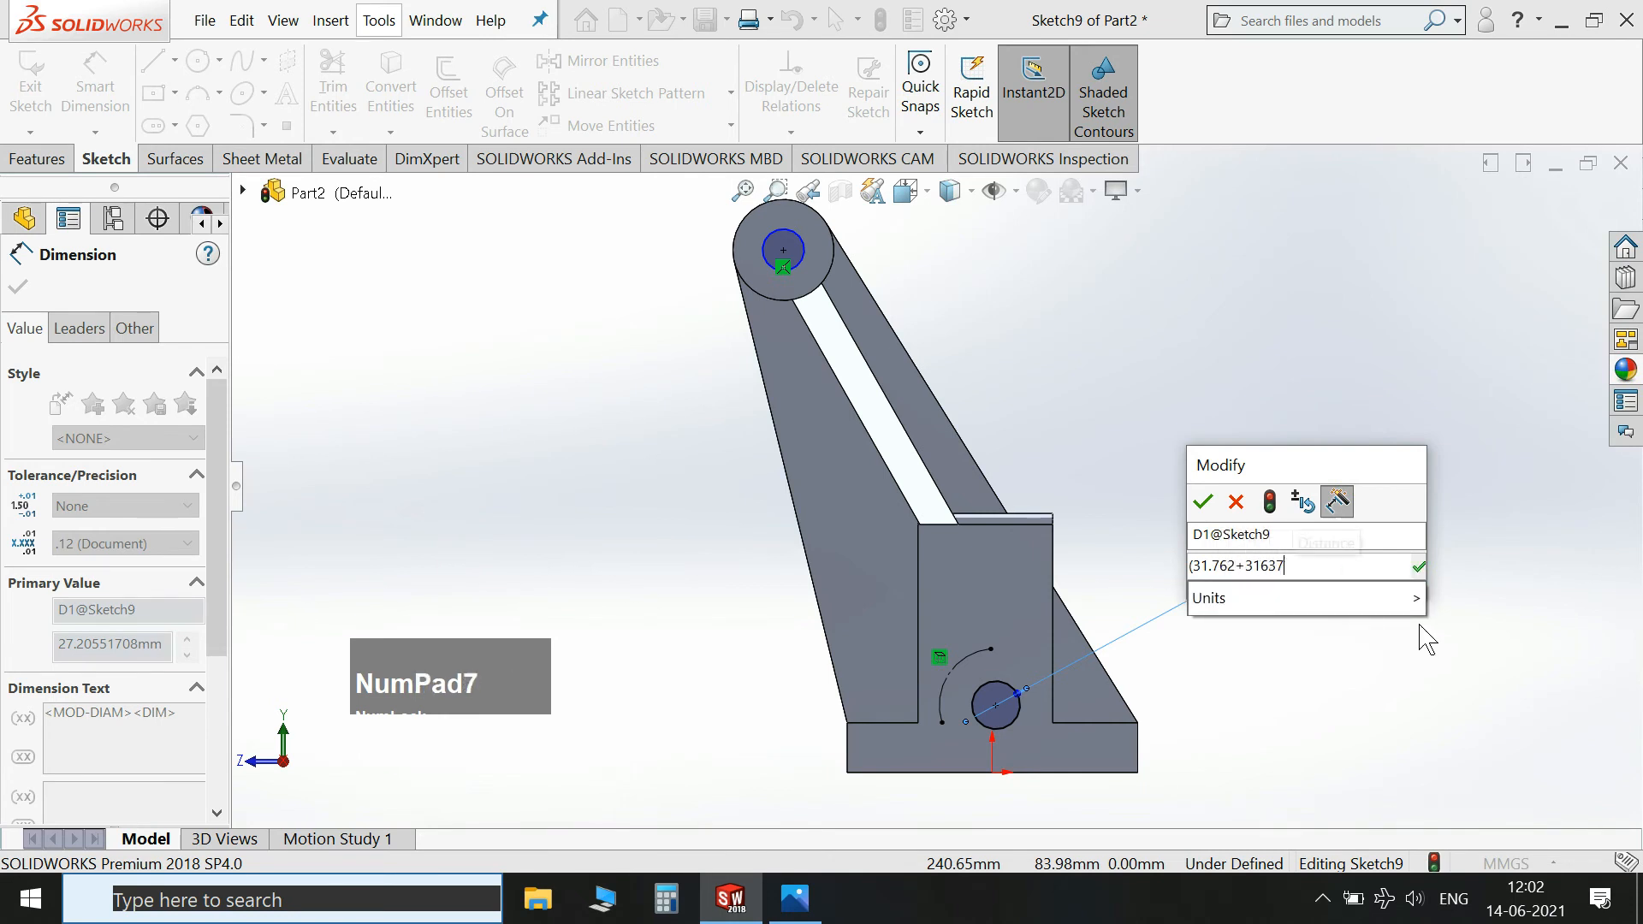
pyautogui.press('BackSpace')
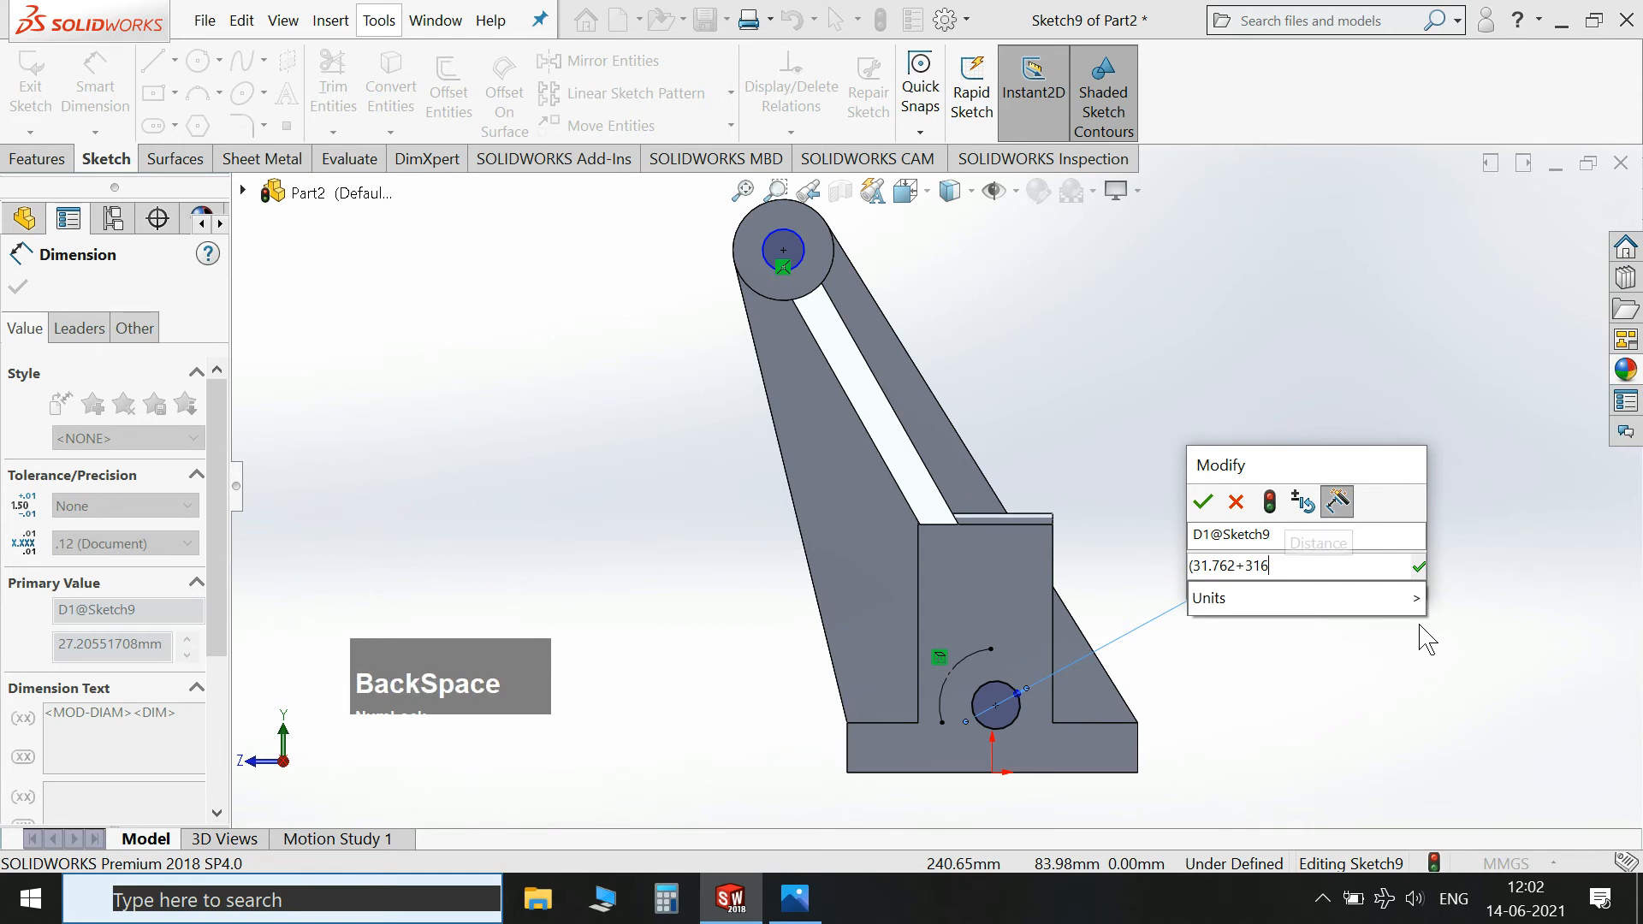
pyautogui.write('.637')
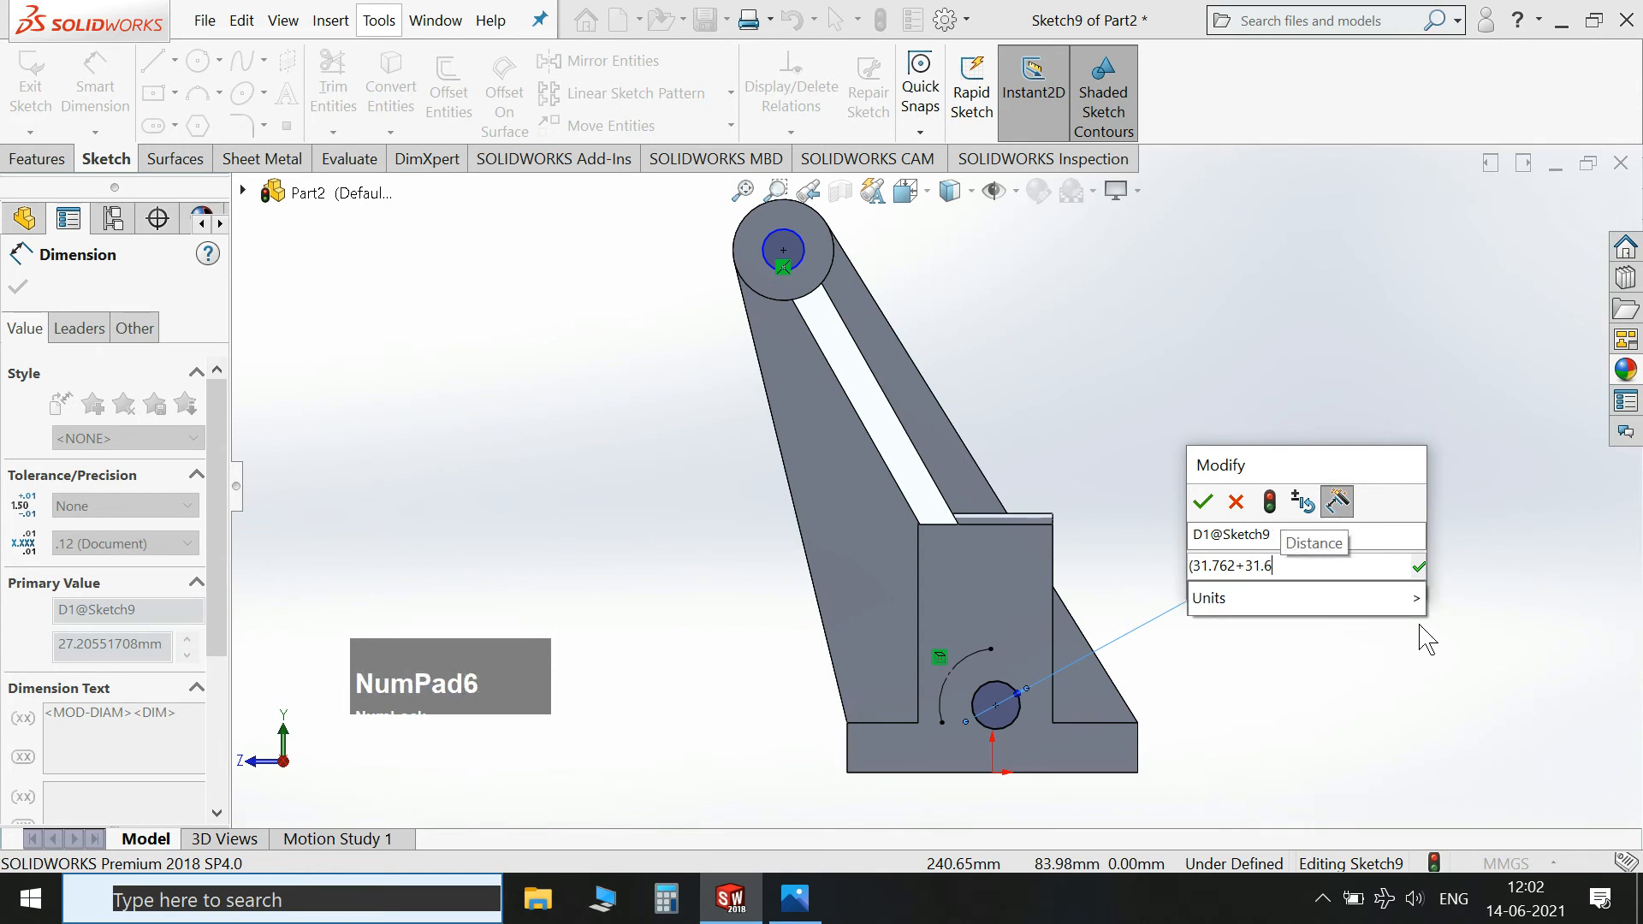
pyautogui.click(795, 899)
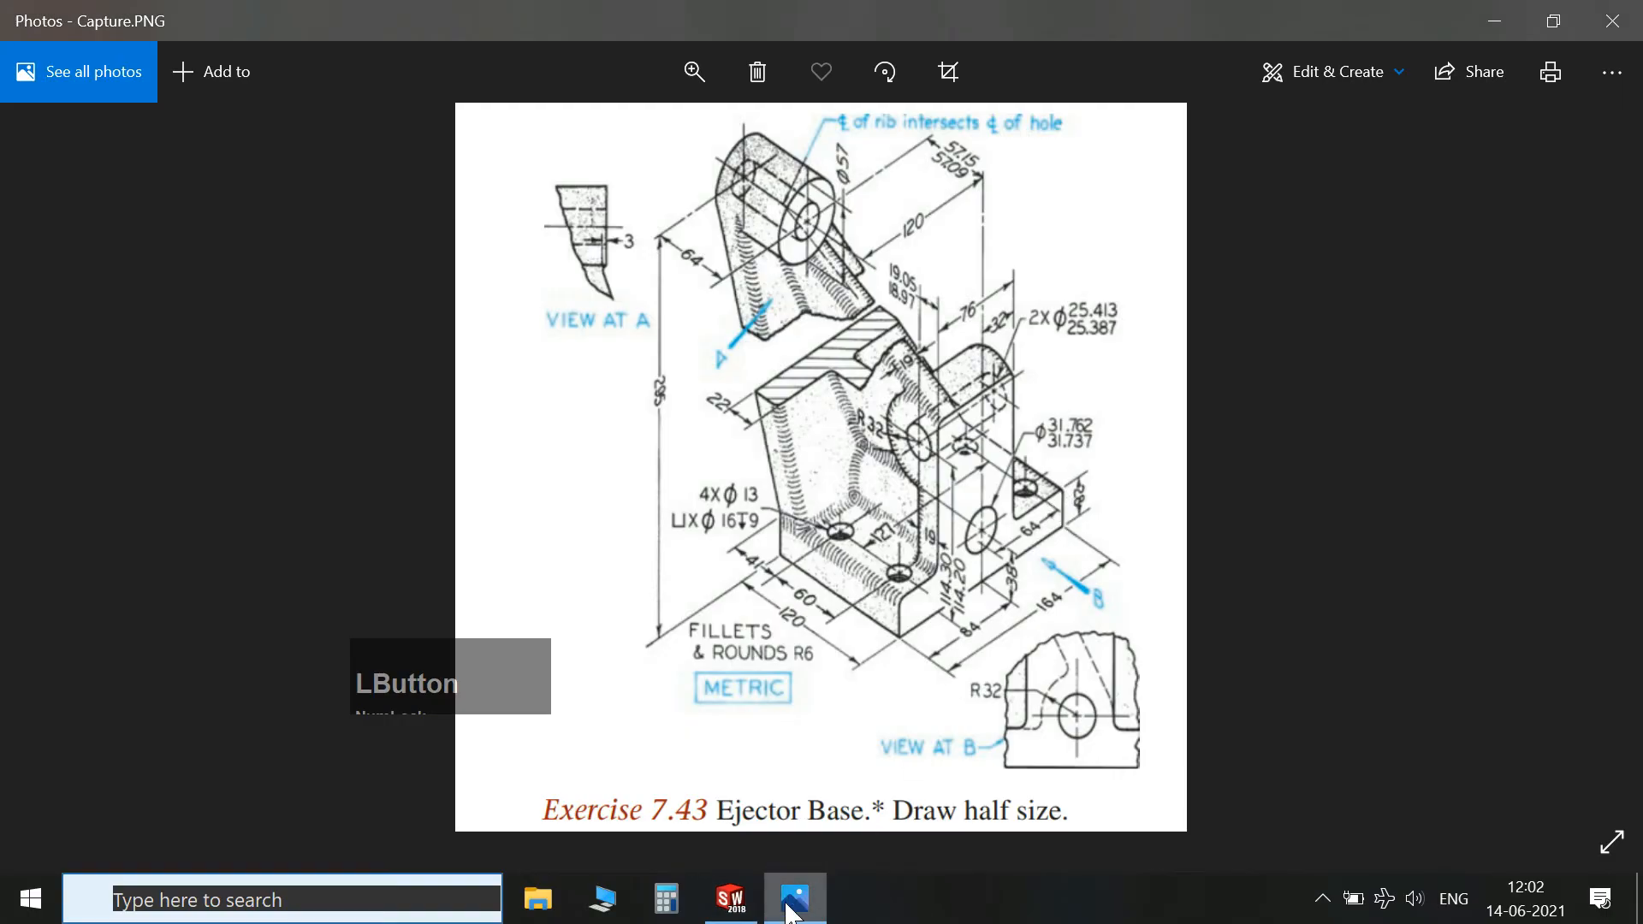
pyautogui.click(791, 913)
pyautogui.click(1276, 572)
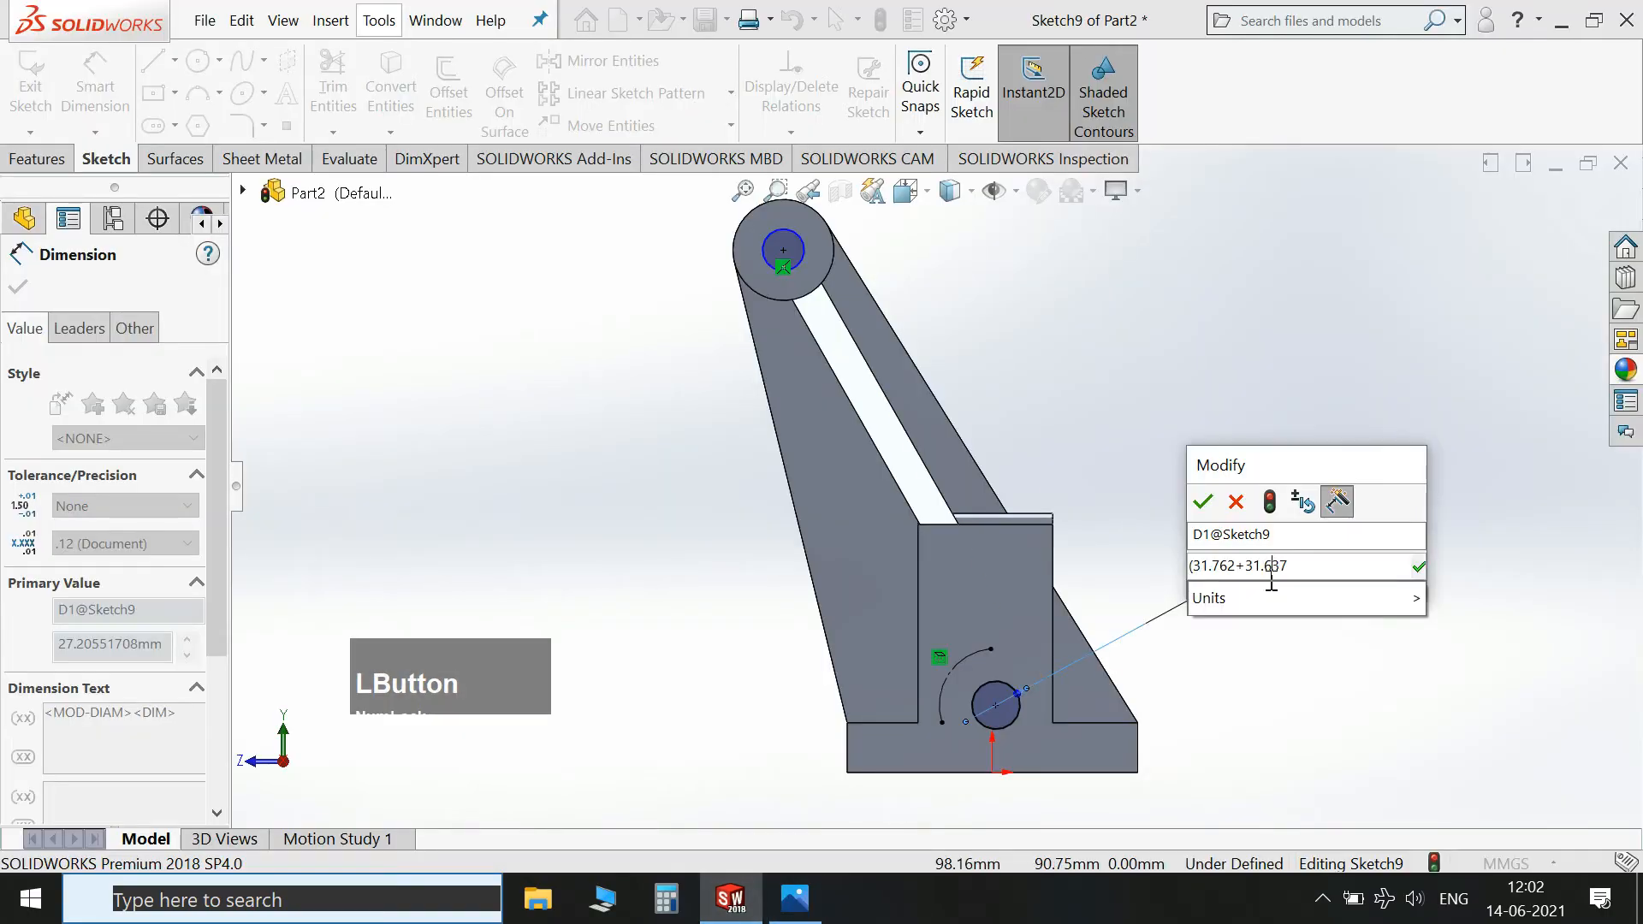
pyautogui.press('BackSpace')
pyautogui.write('7')
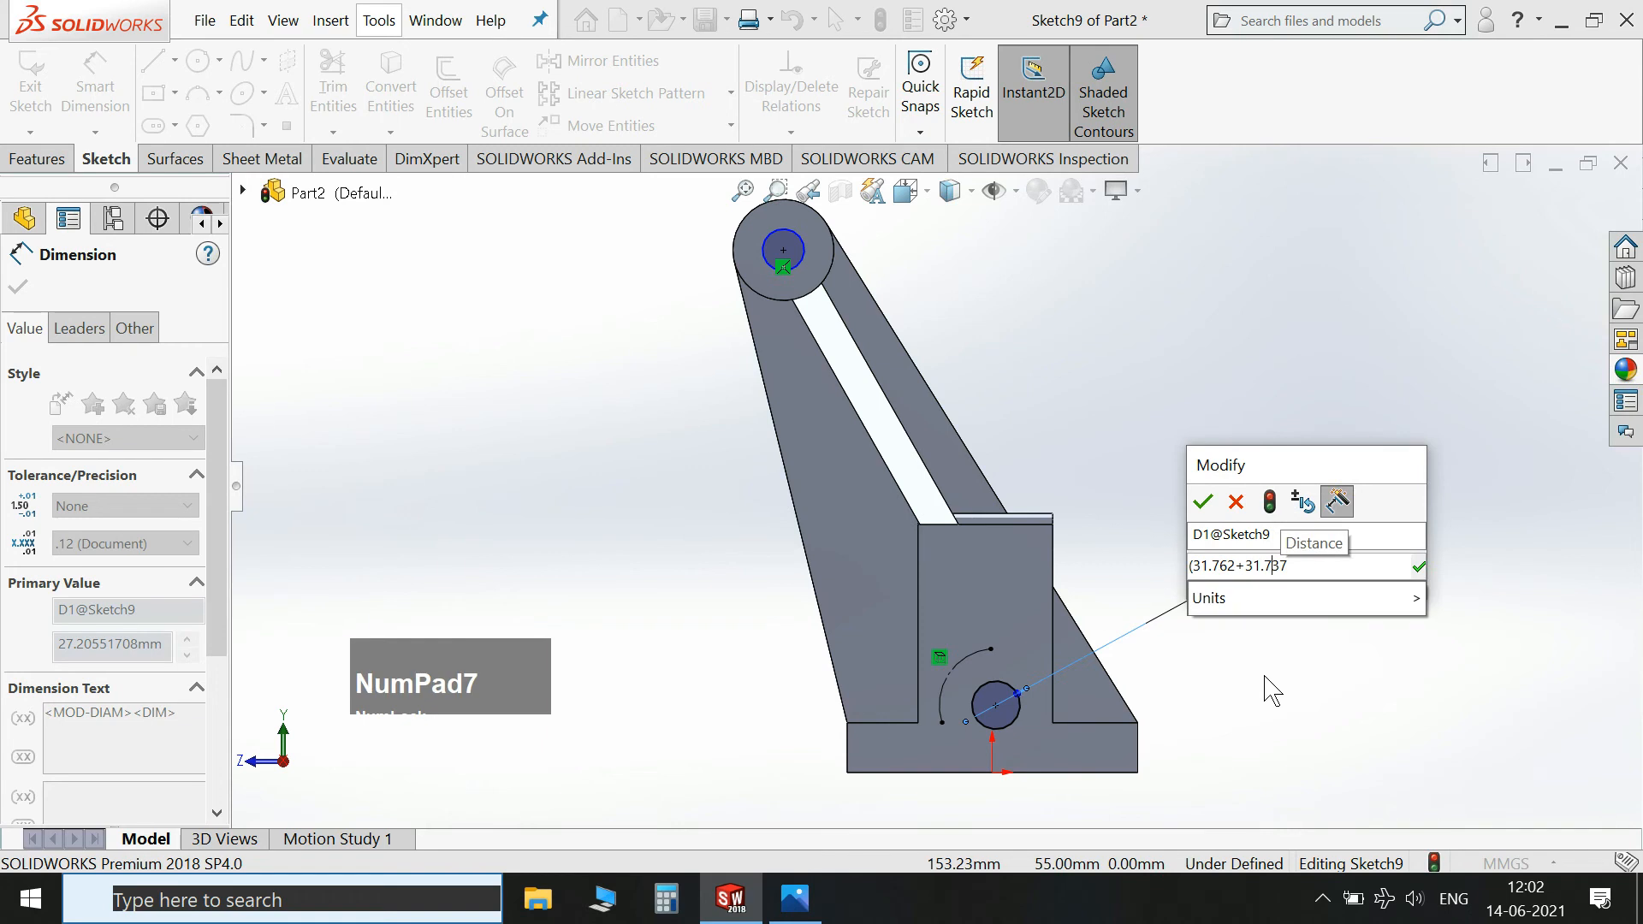
pyautogui.click(1313, 576)
pyautogui.write(')/2')
pyautogui.press('Return')
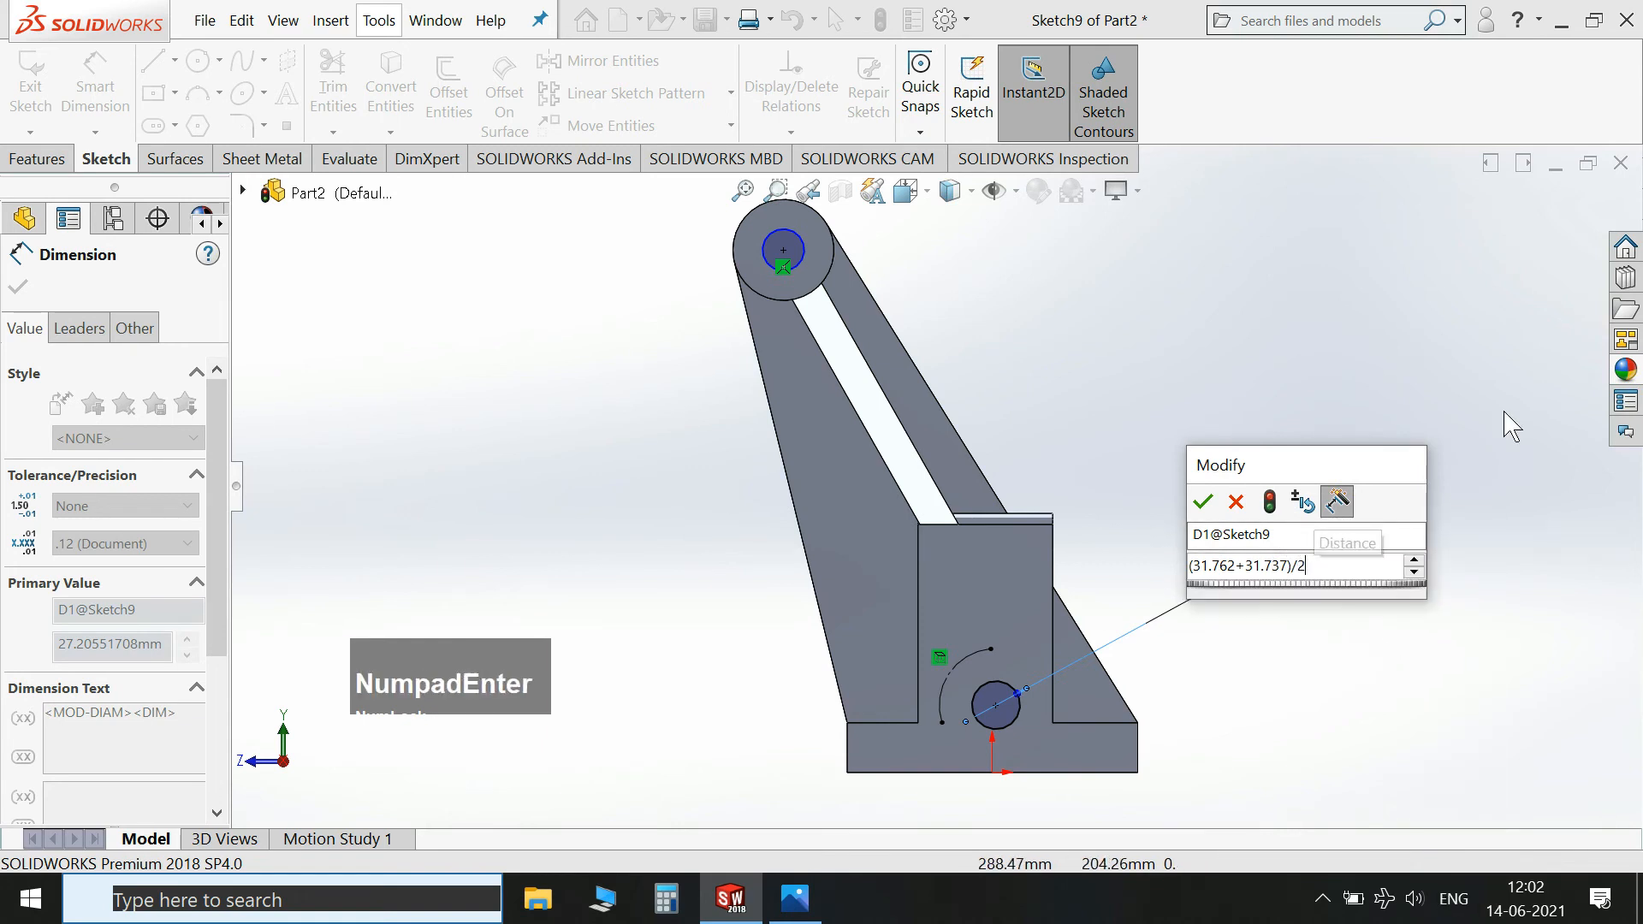
# Check the upper hole's size in the Photos drawing and dimension the upper circle's diameter as (25.387+25.417)/2 mm.
pyautogui.click(795, 898)
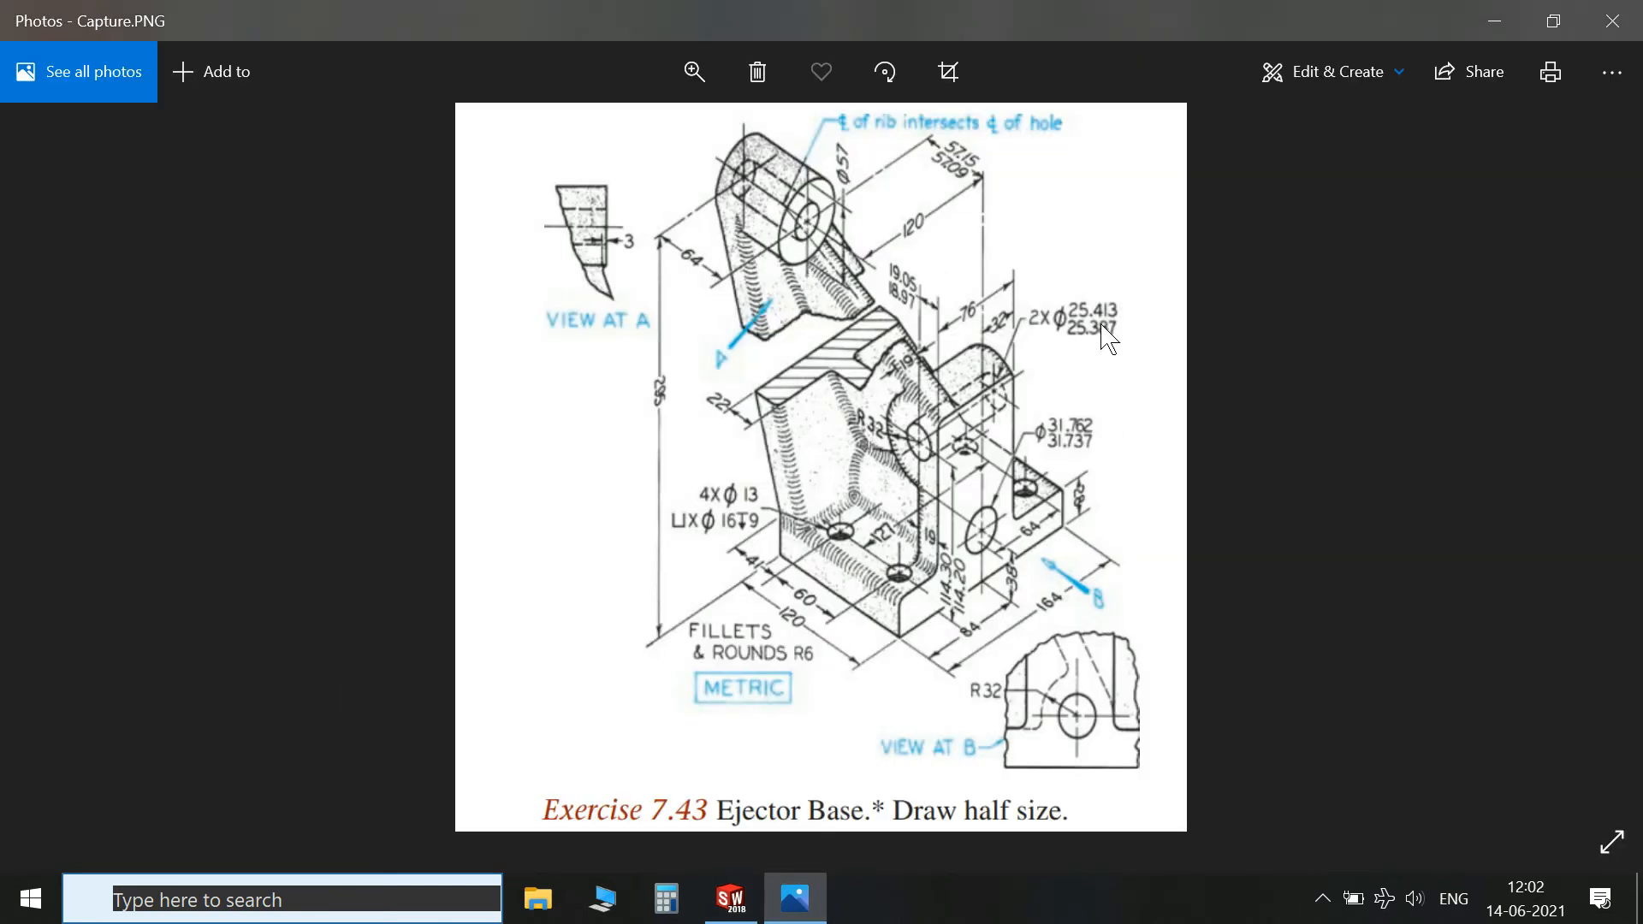
pyautogui.click(730, 898)
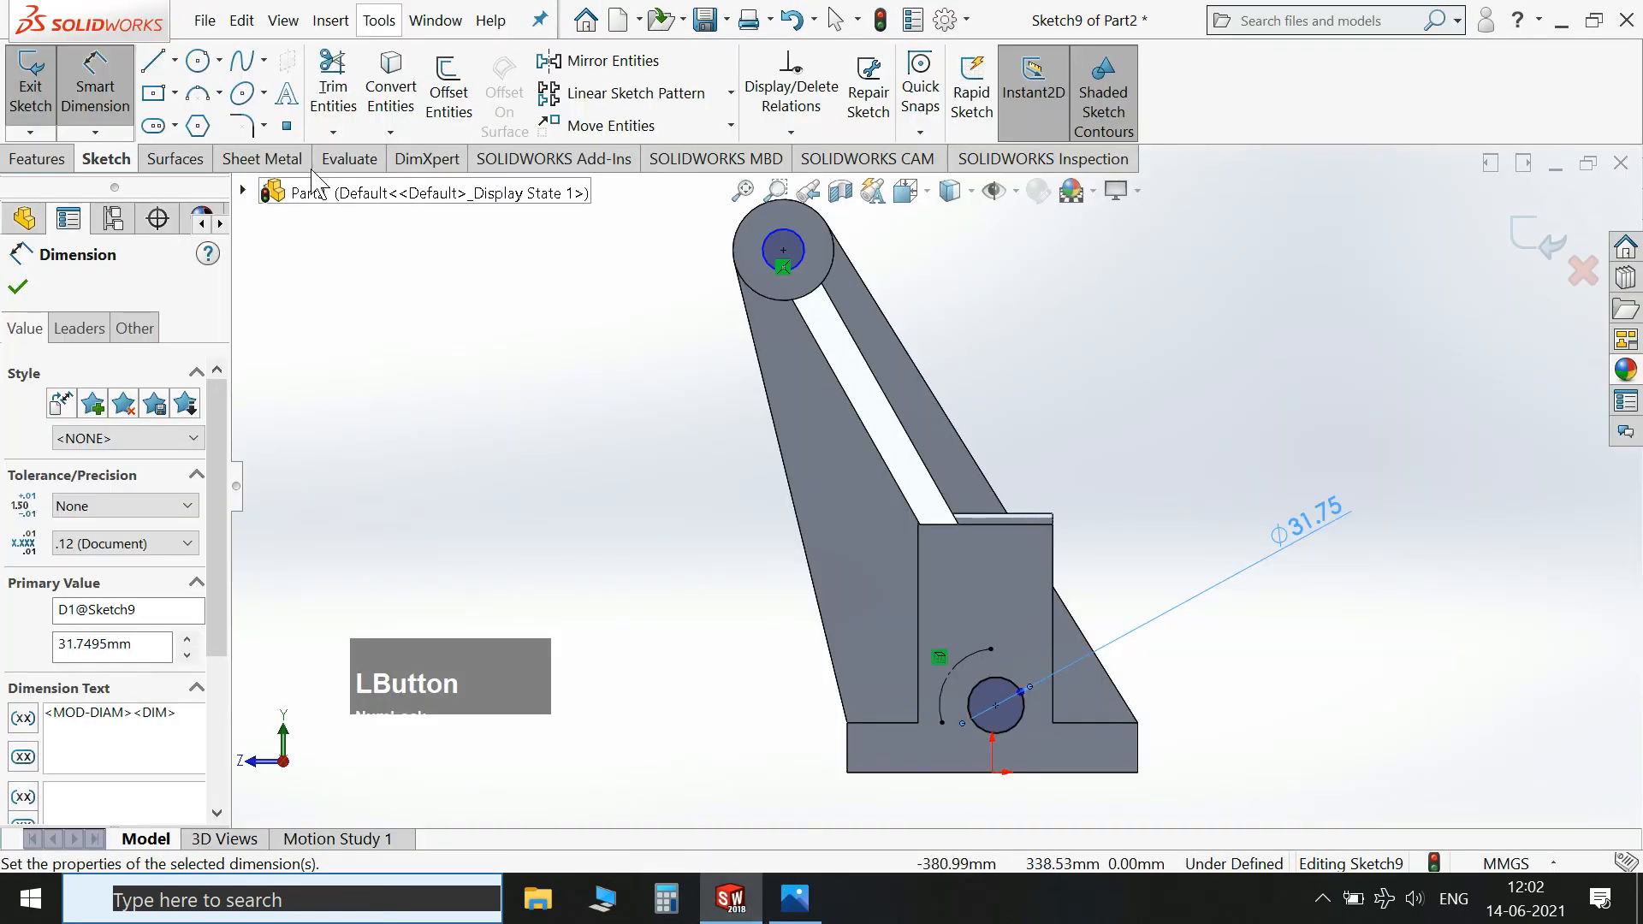
pyautogui.click(783, 253)
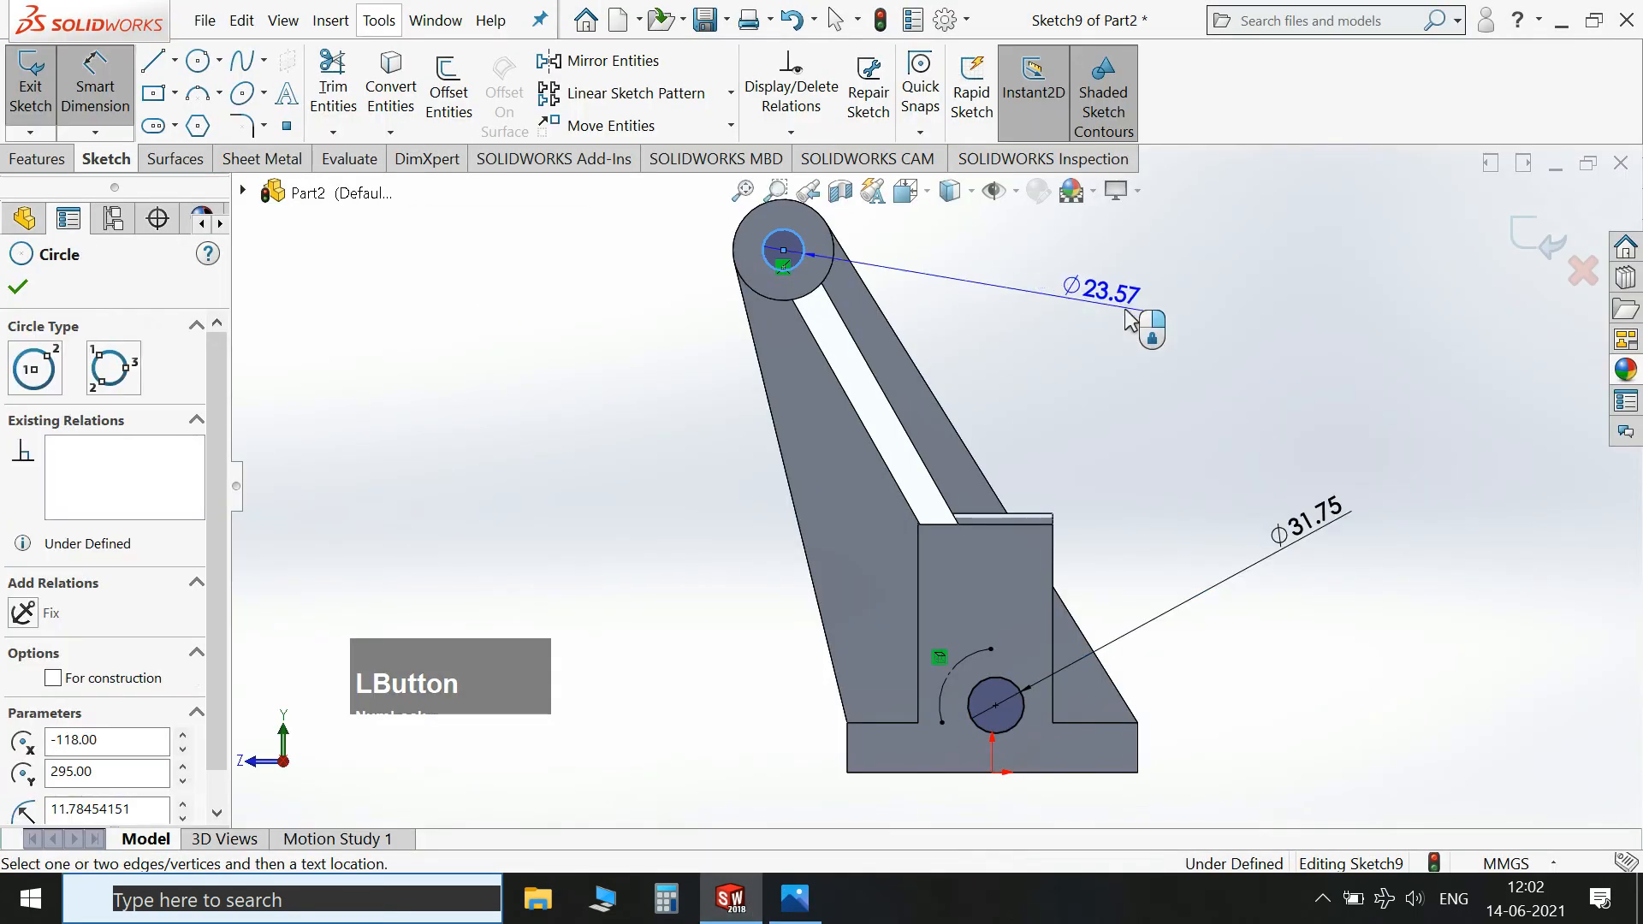
pyautogui.click(1354, 347)
pyautogui.write('25')
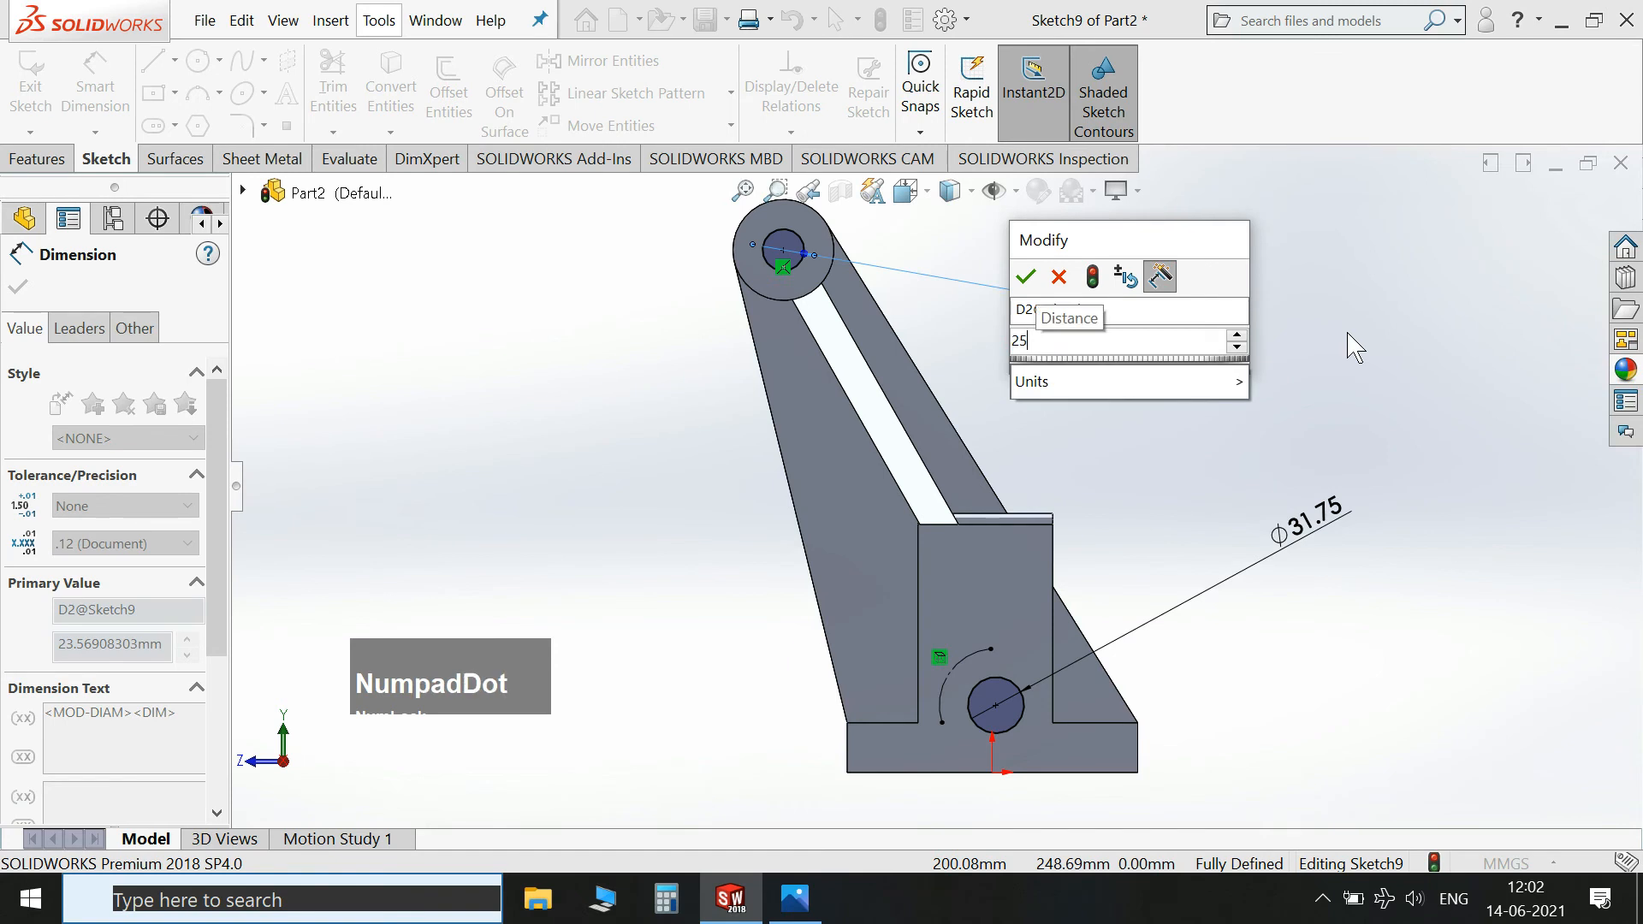
pyautogui.write('.387+')
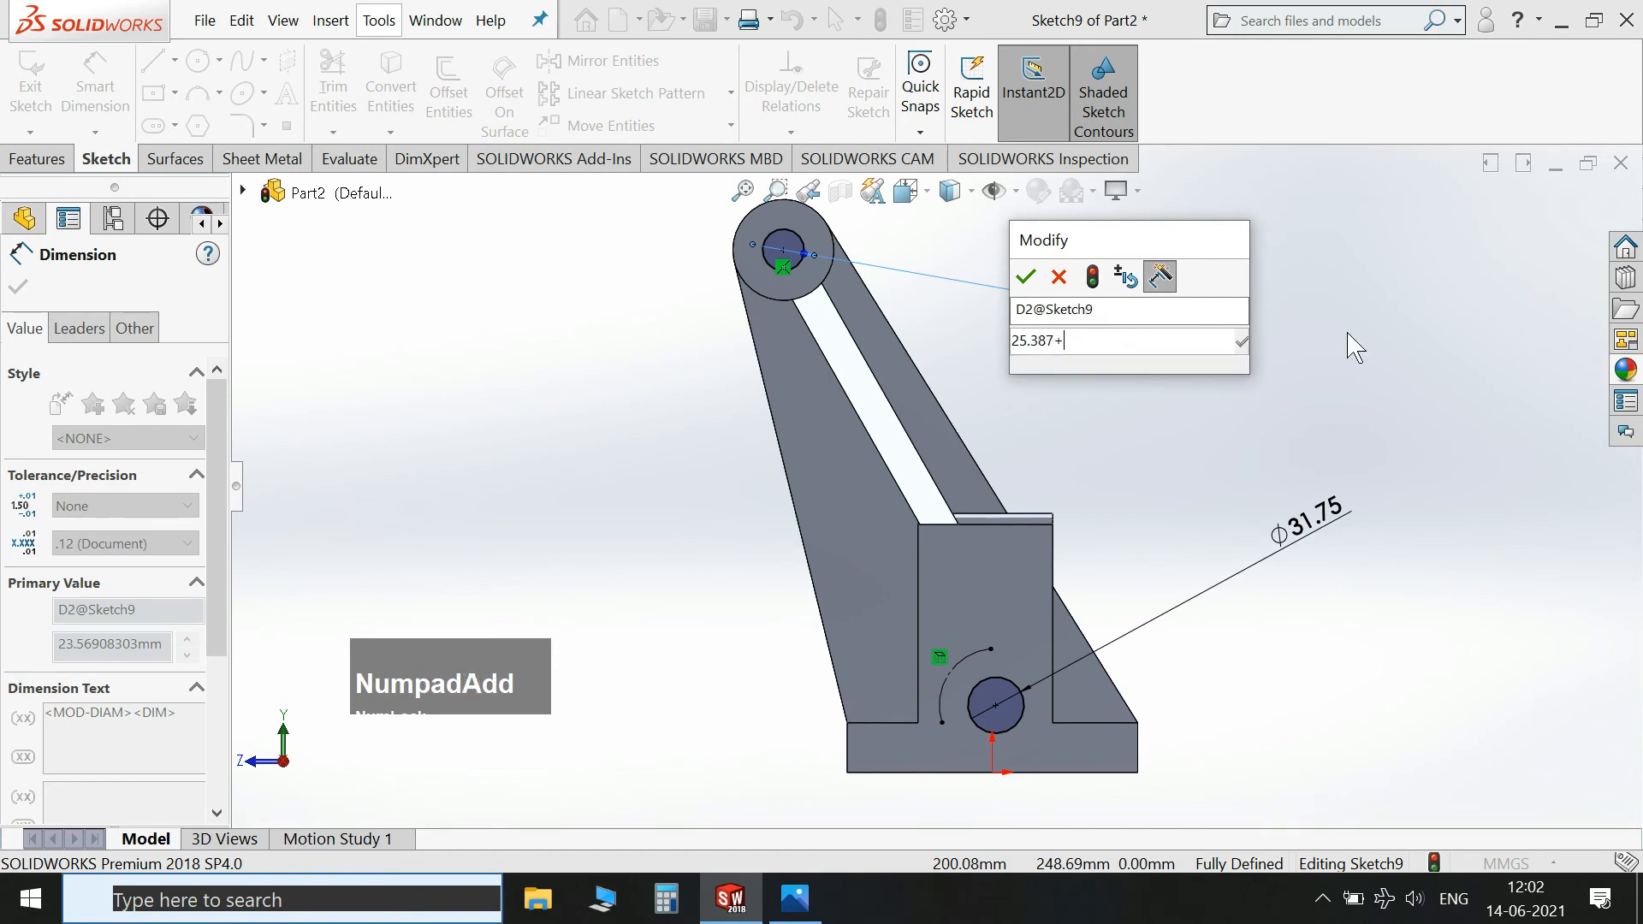
pyautogui.write('25.417')
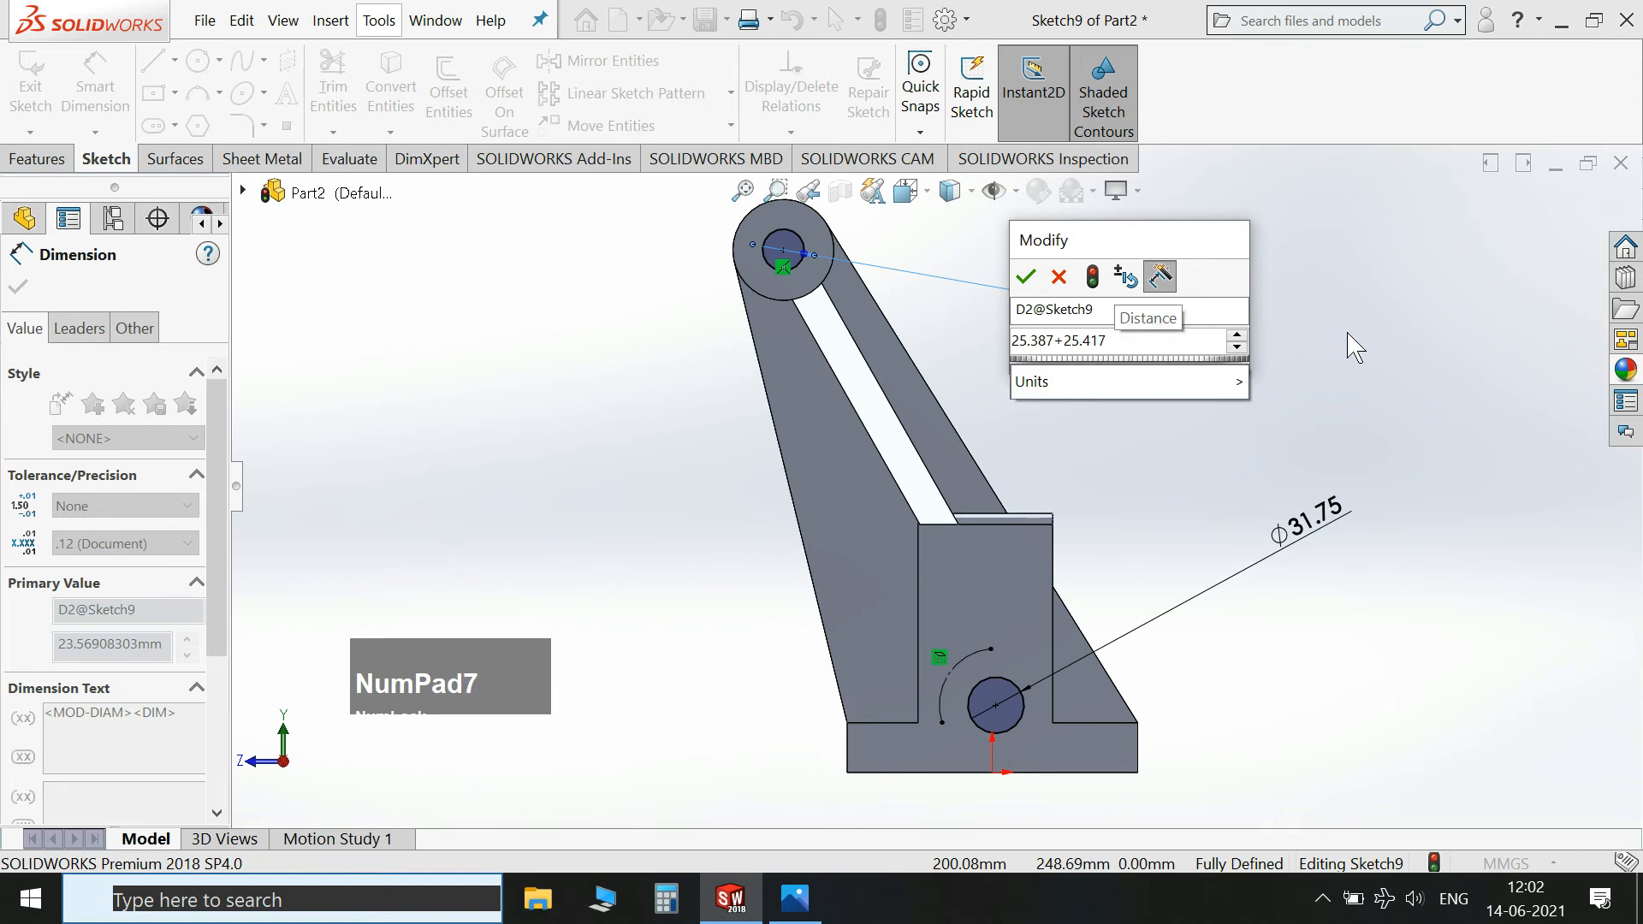
pyautogui.press('Left')
pyautogui.press('Left')
pyautogui.press('Left')
pyautogui.press('Left')
pyautogui.press('Left')
pyautogui.press('Left')
pyautogui.press('Left')
pyautogui.press('Left')
pyautogui.press('Left')
pyautogui.press('Left')
pyautogui.press('Left')
pyautogui.press('Left')
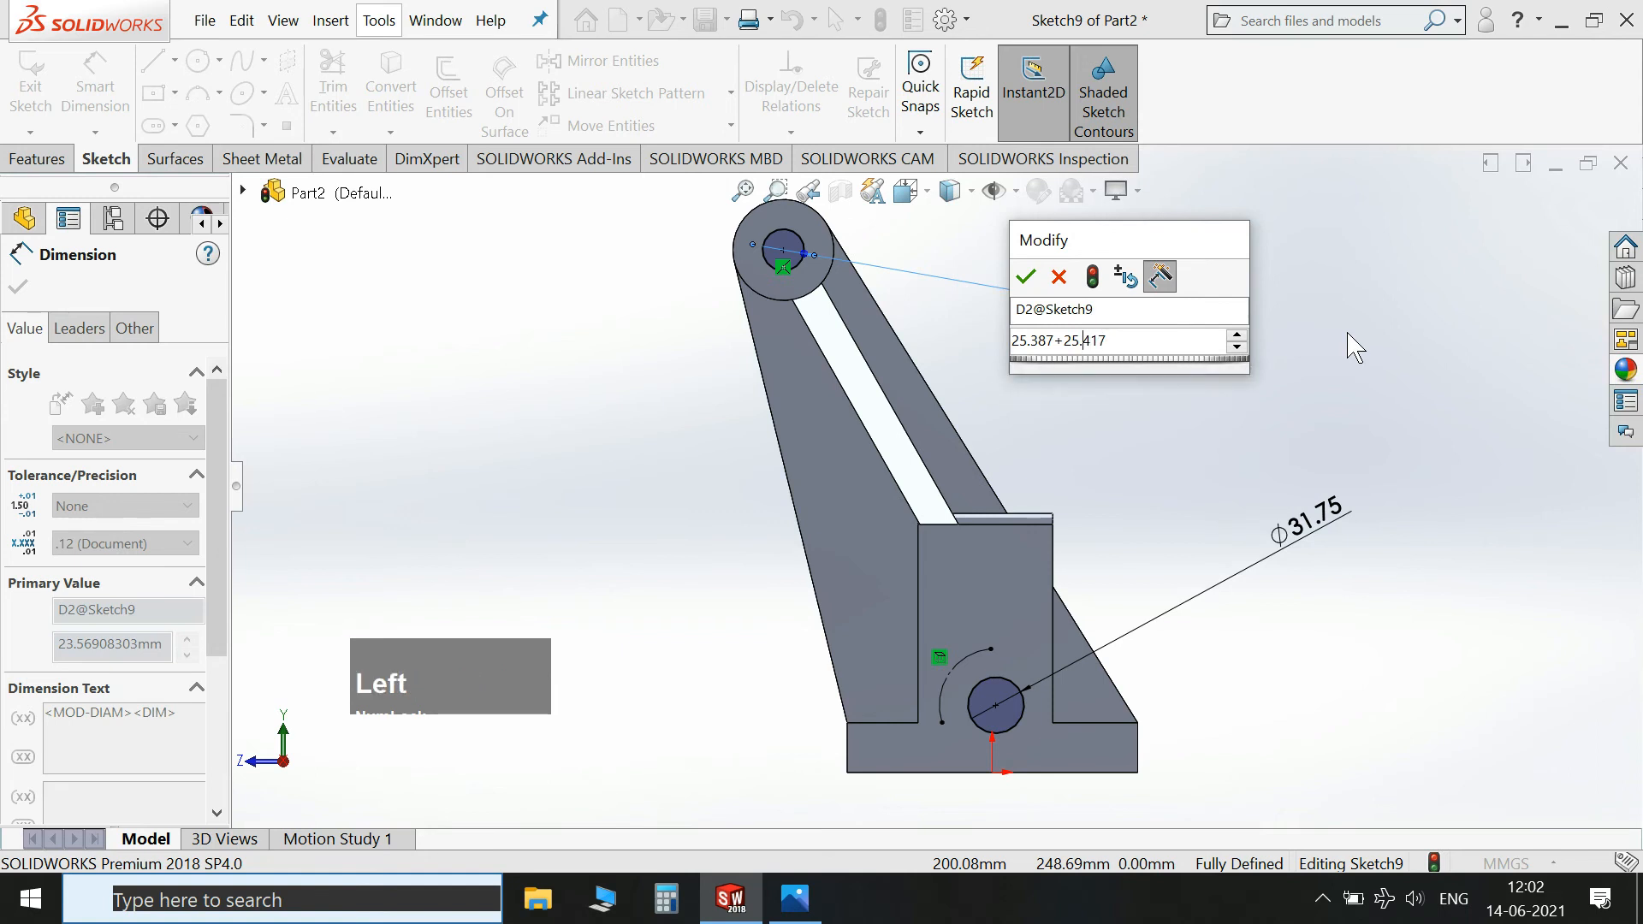
pyautogui.press('Left')
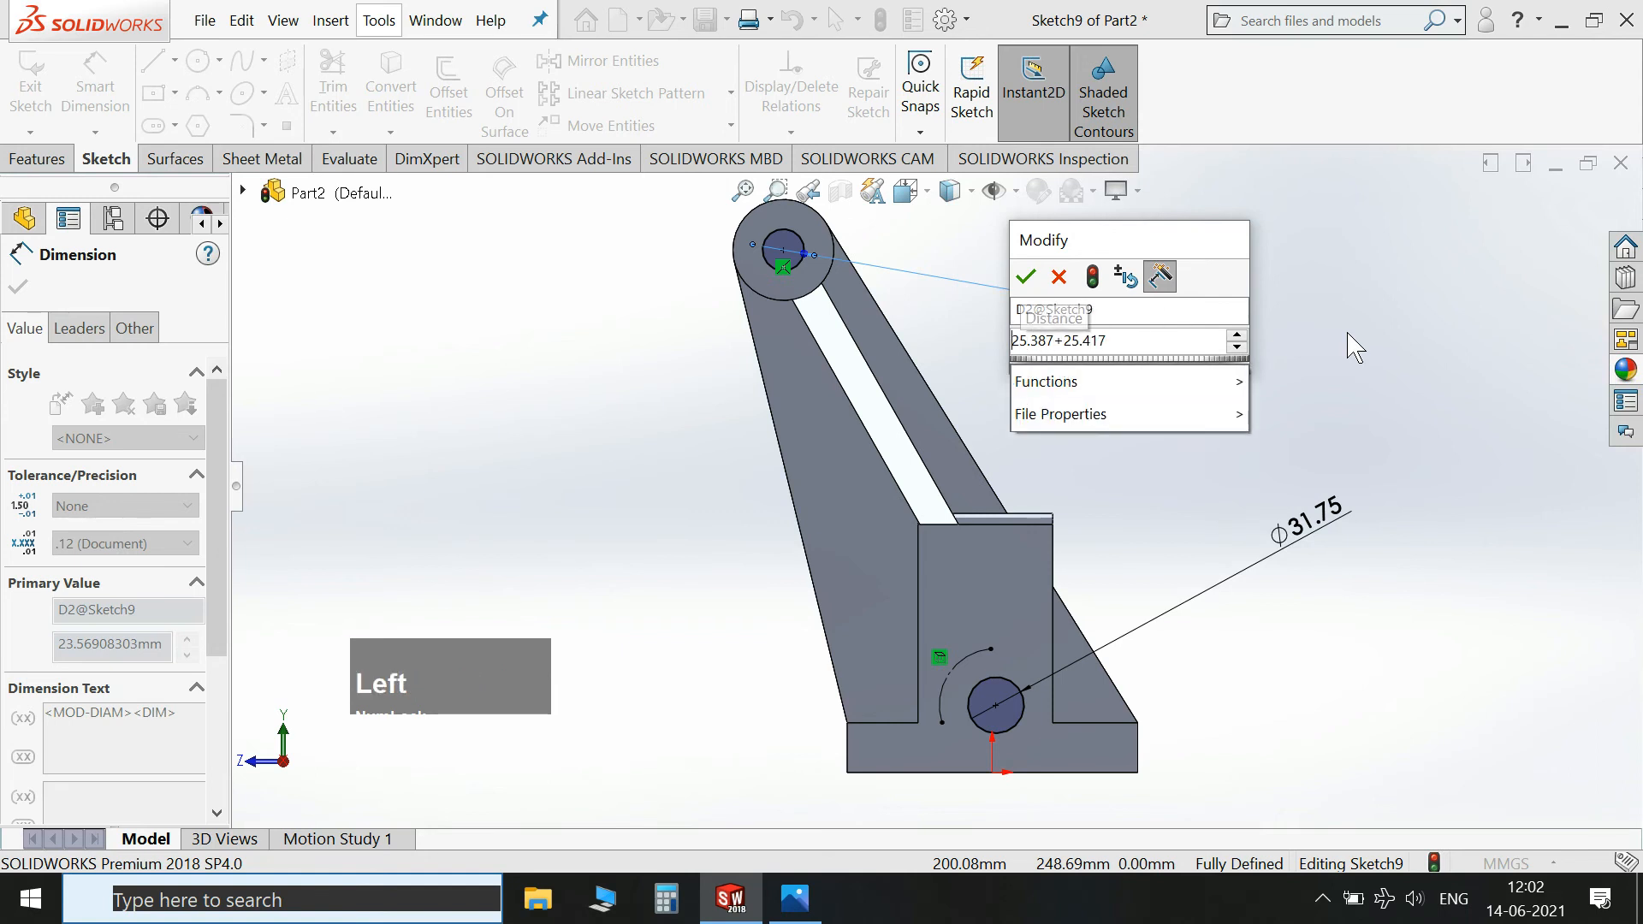
pyautogui.write('(')
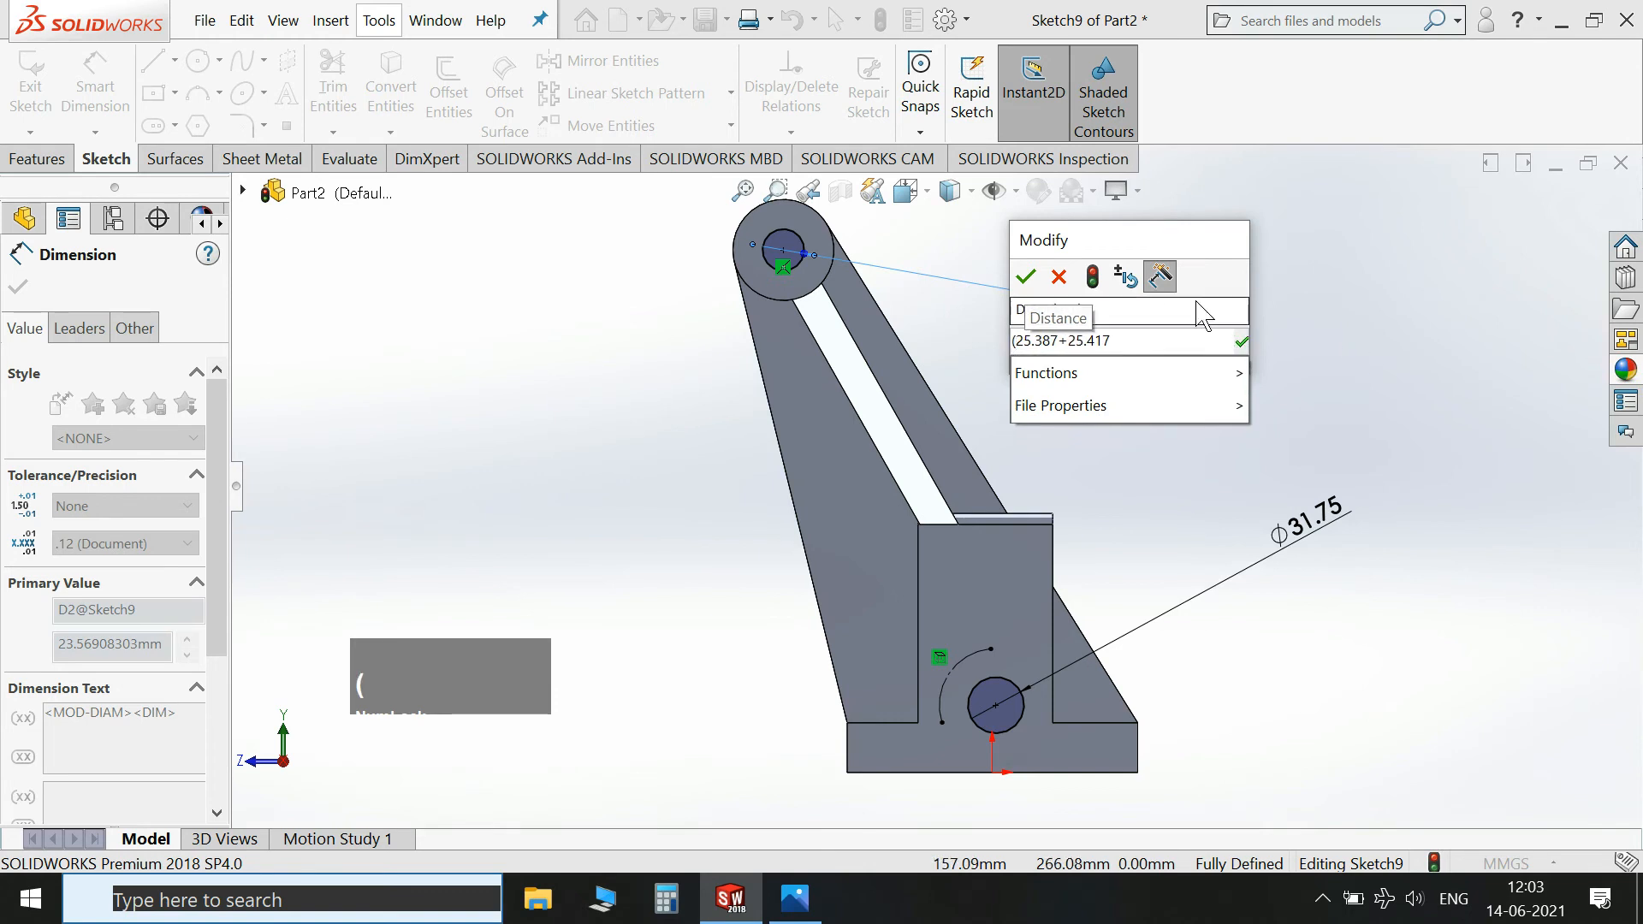
pyautogui.click(1138, 341)
pyautogui.write(')')
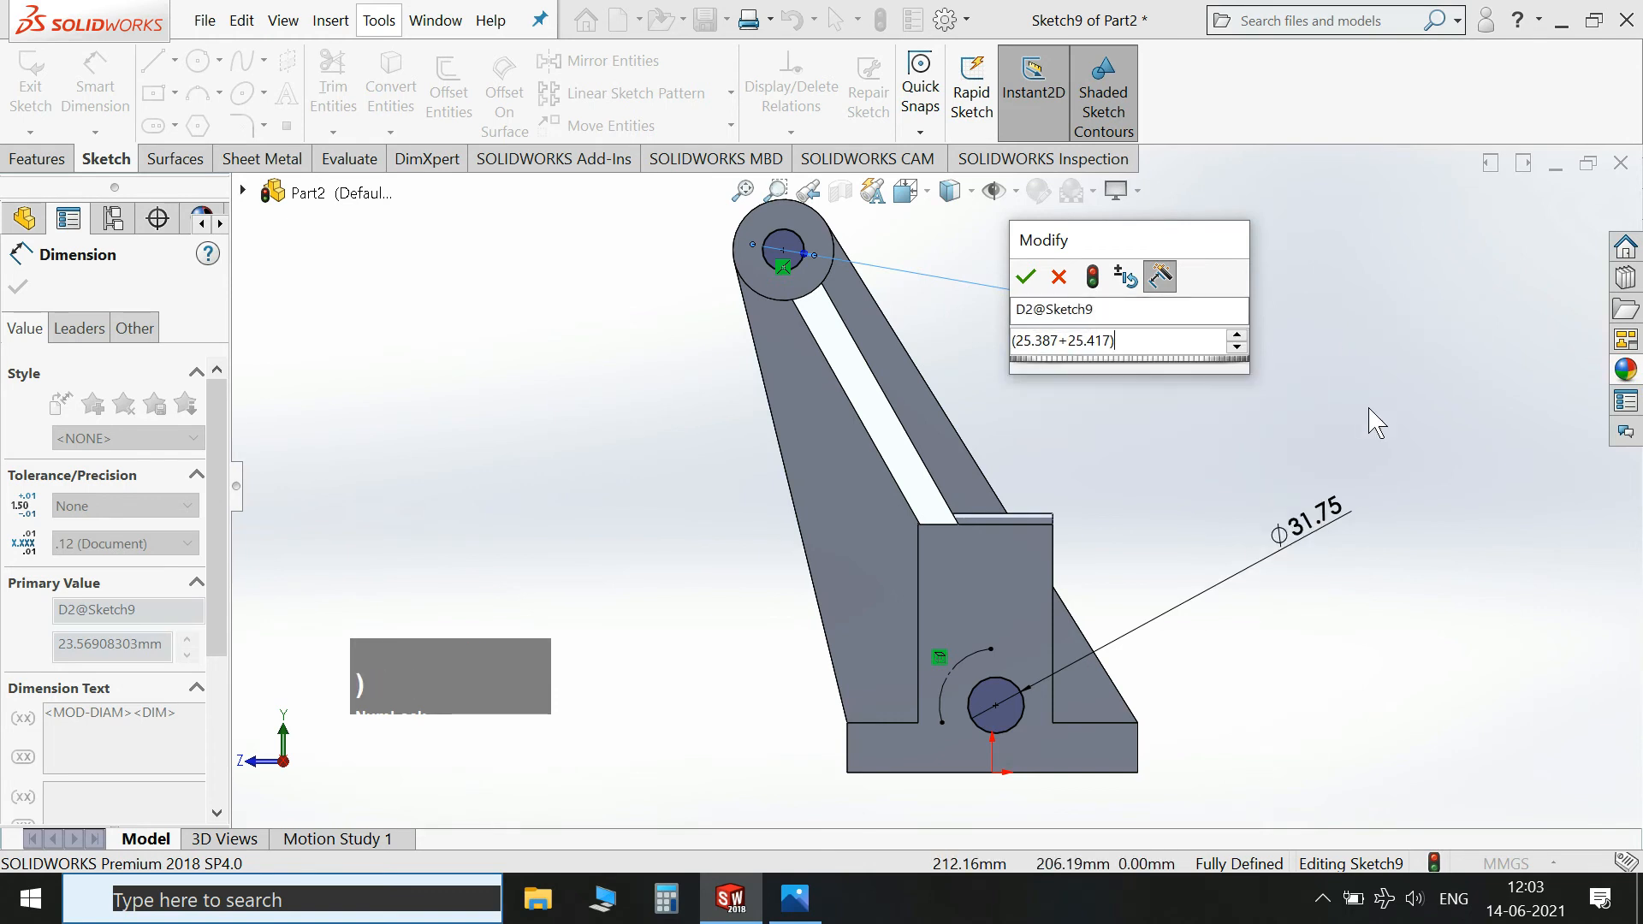
pyautogui.write('/2')
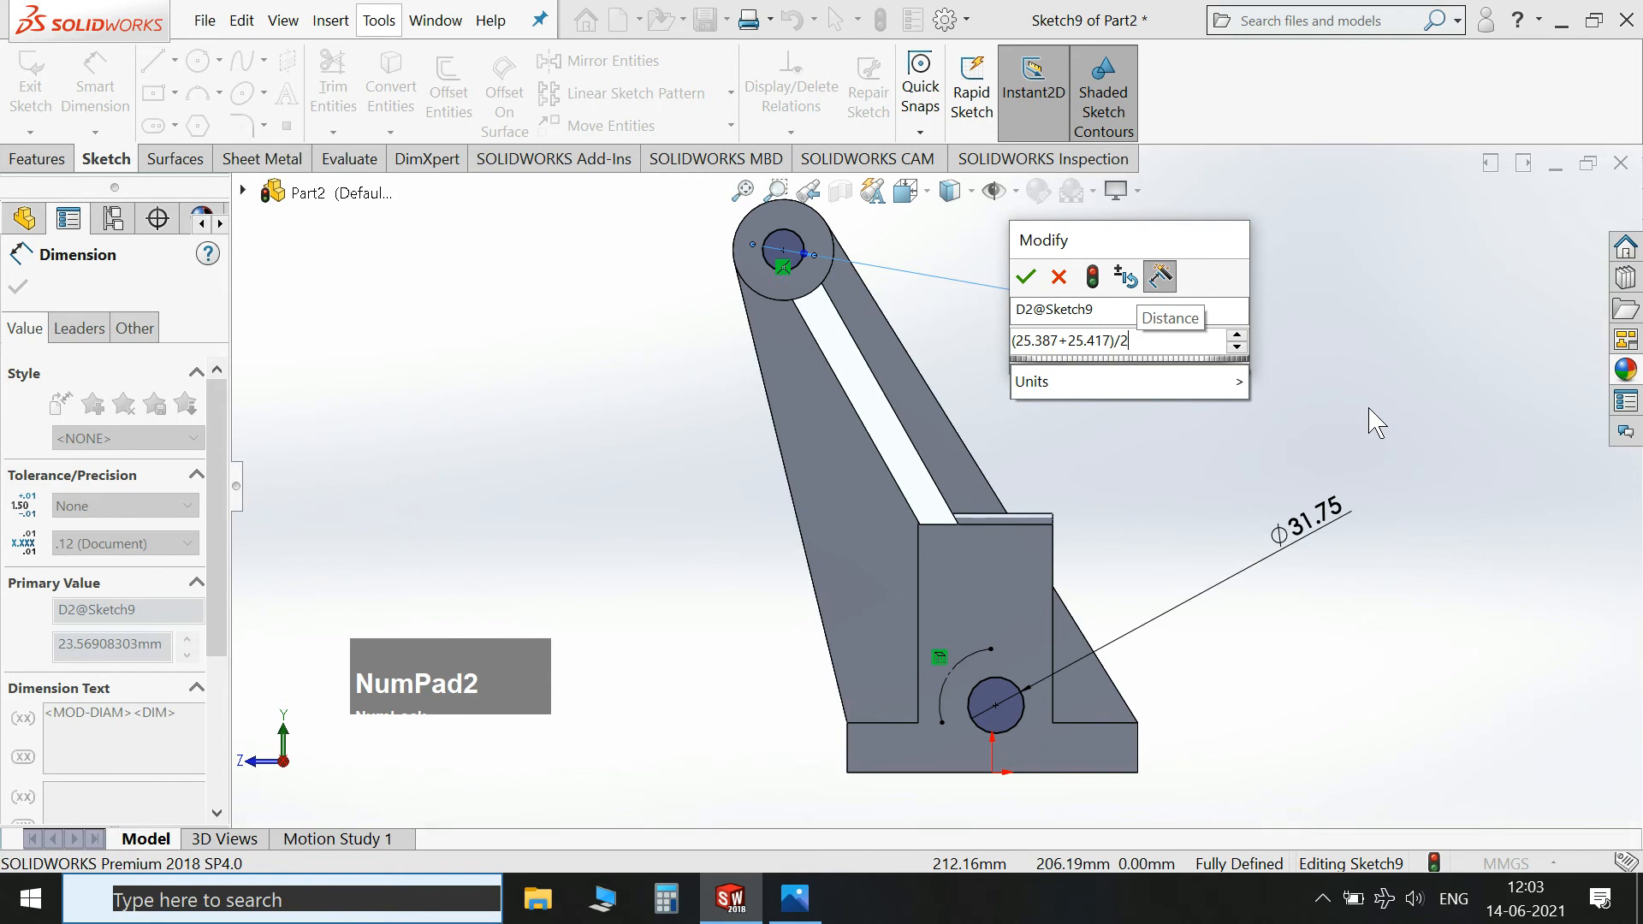
pyautogui.press('Return')
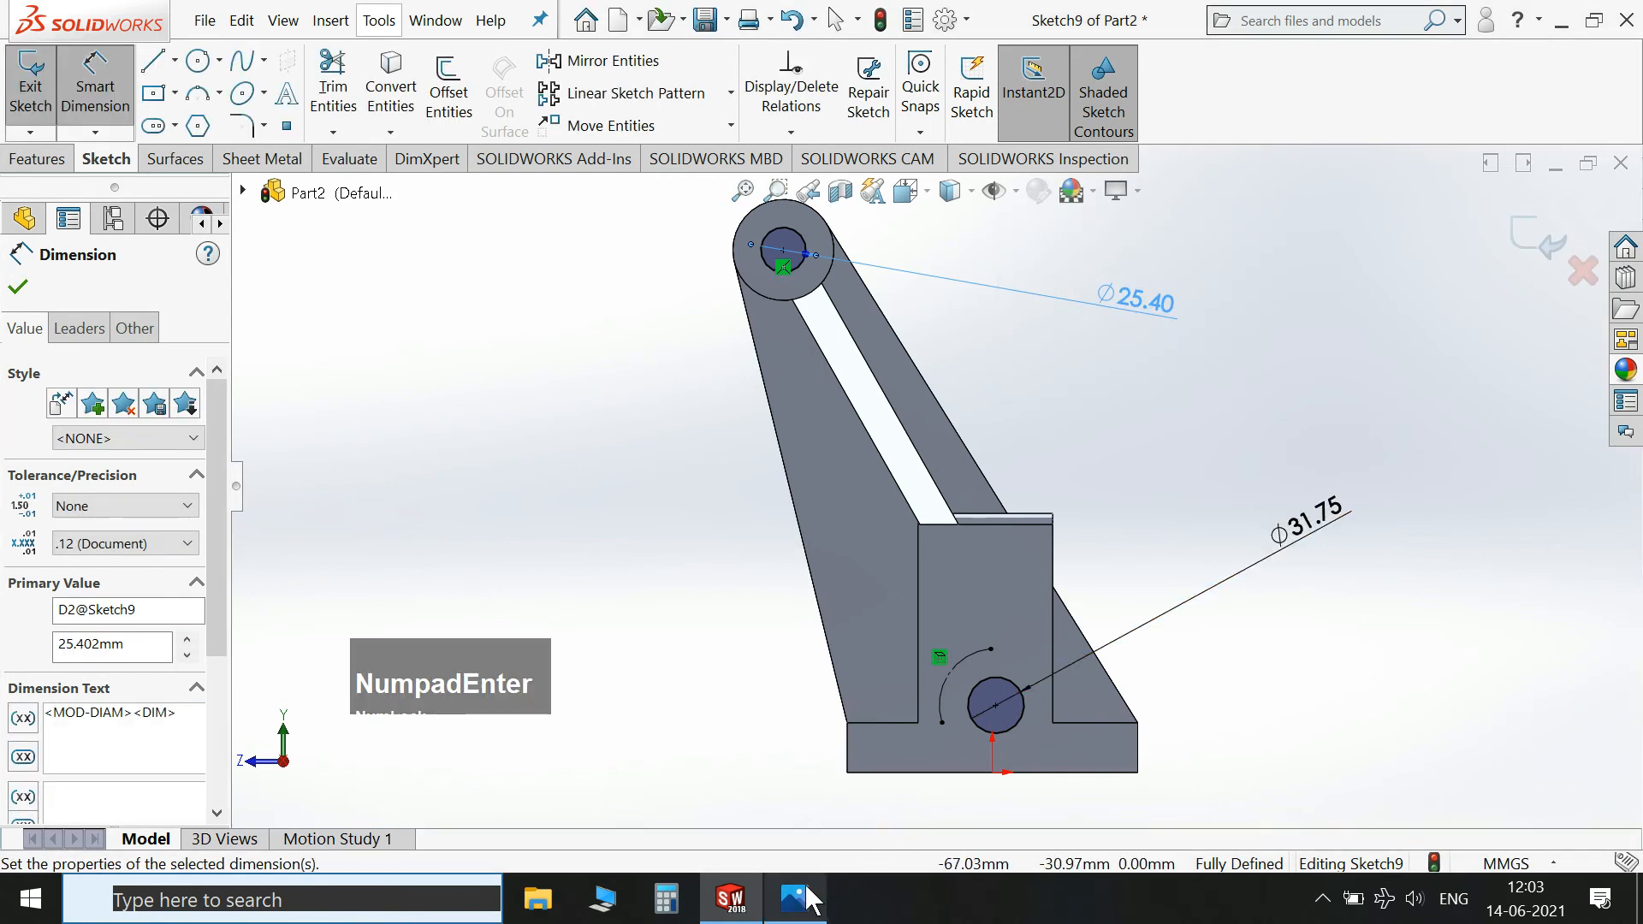
pyautogui.click(804, 898)
pyautogui.click(804, 898)
pyautogui.click(1246, 306)
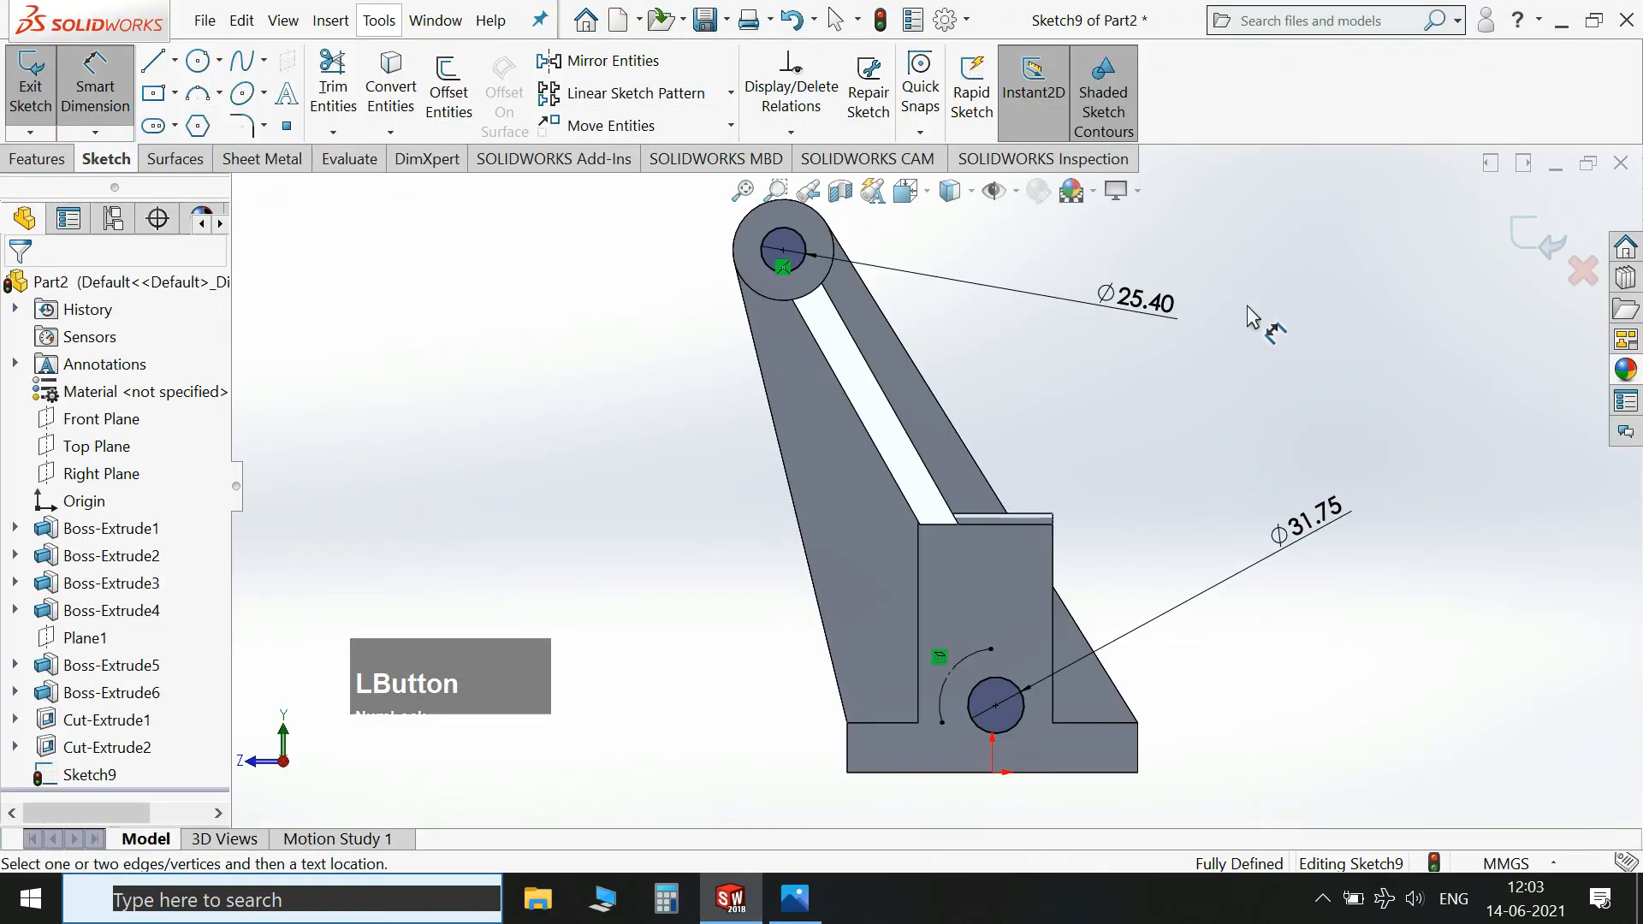
# Exit the sketch and cut-extrude both circles Through All to make the holes in the upper and lower bosses.
pyautogui.click(1536, 243)
pyautogui.press('space')
pyautogui.click(1417, 249)
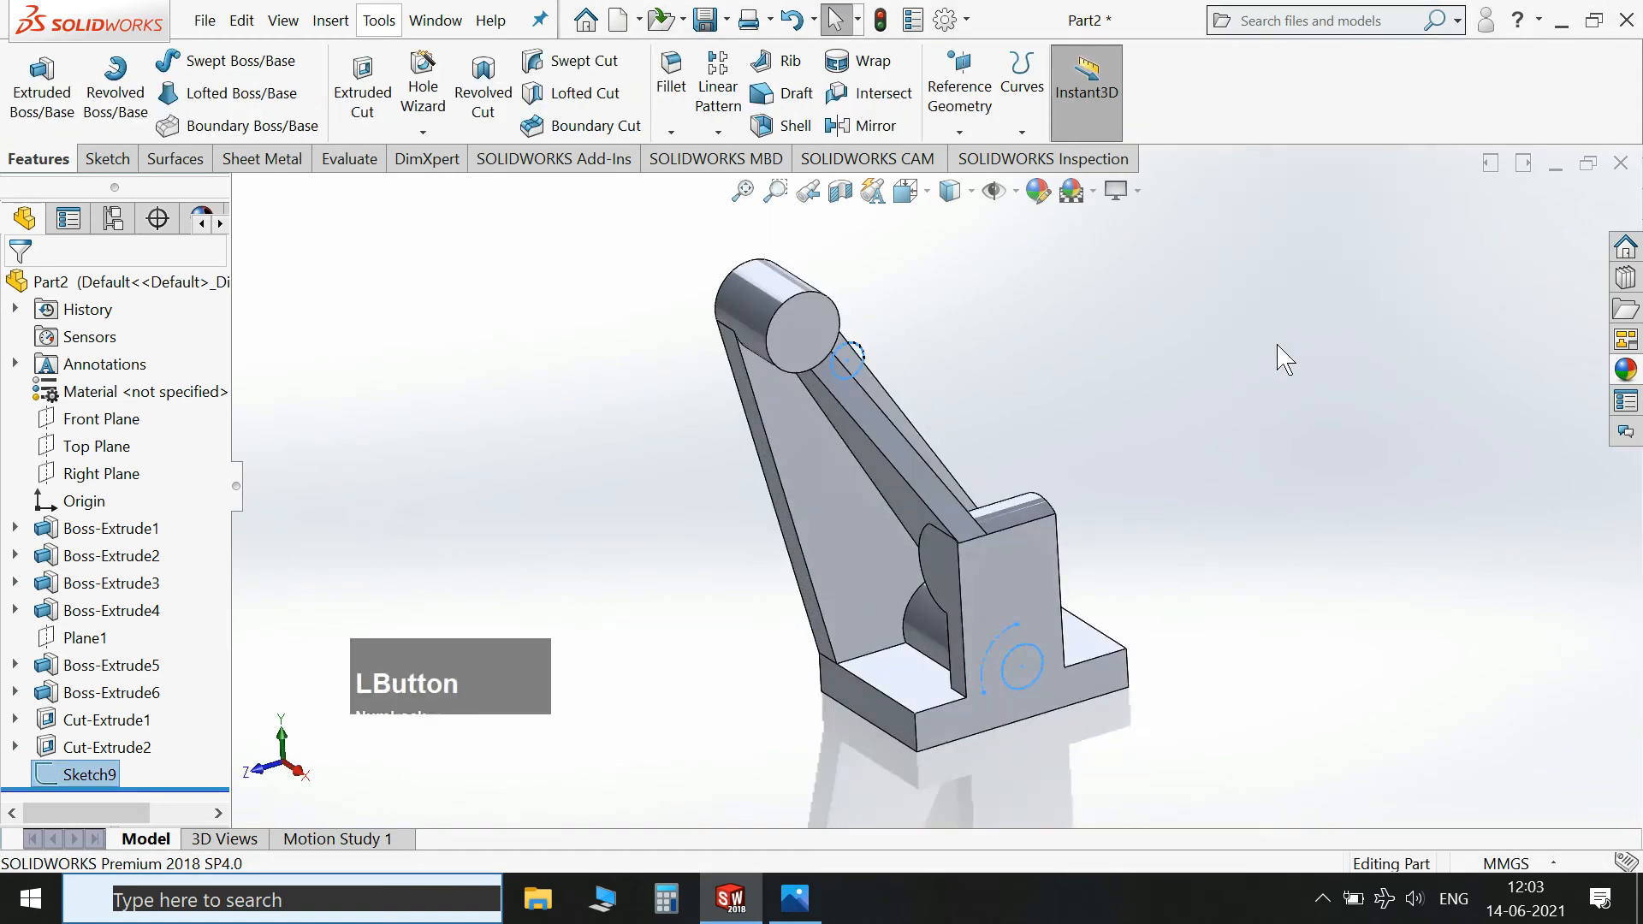
pyautogui.click(363, 93)
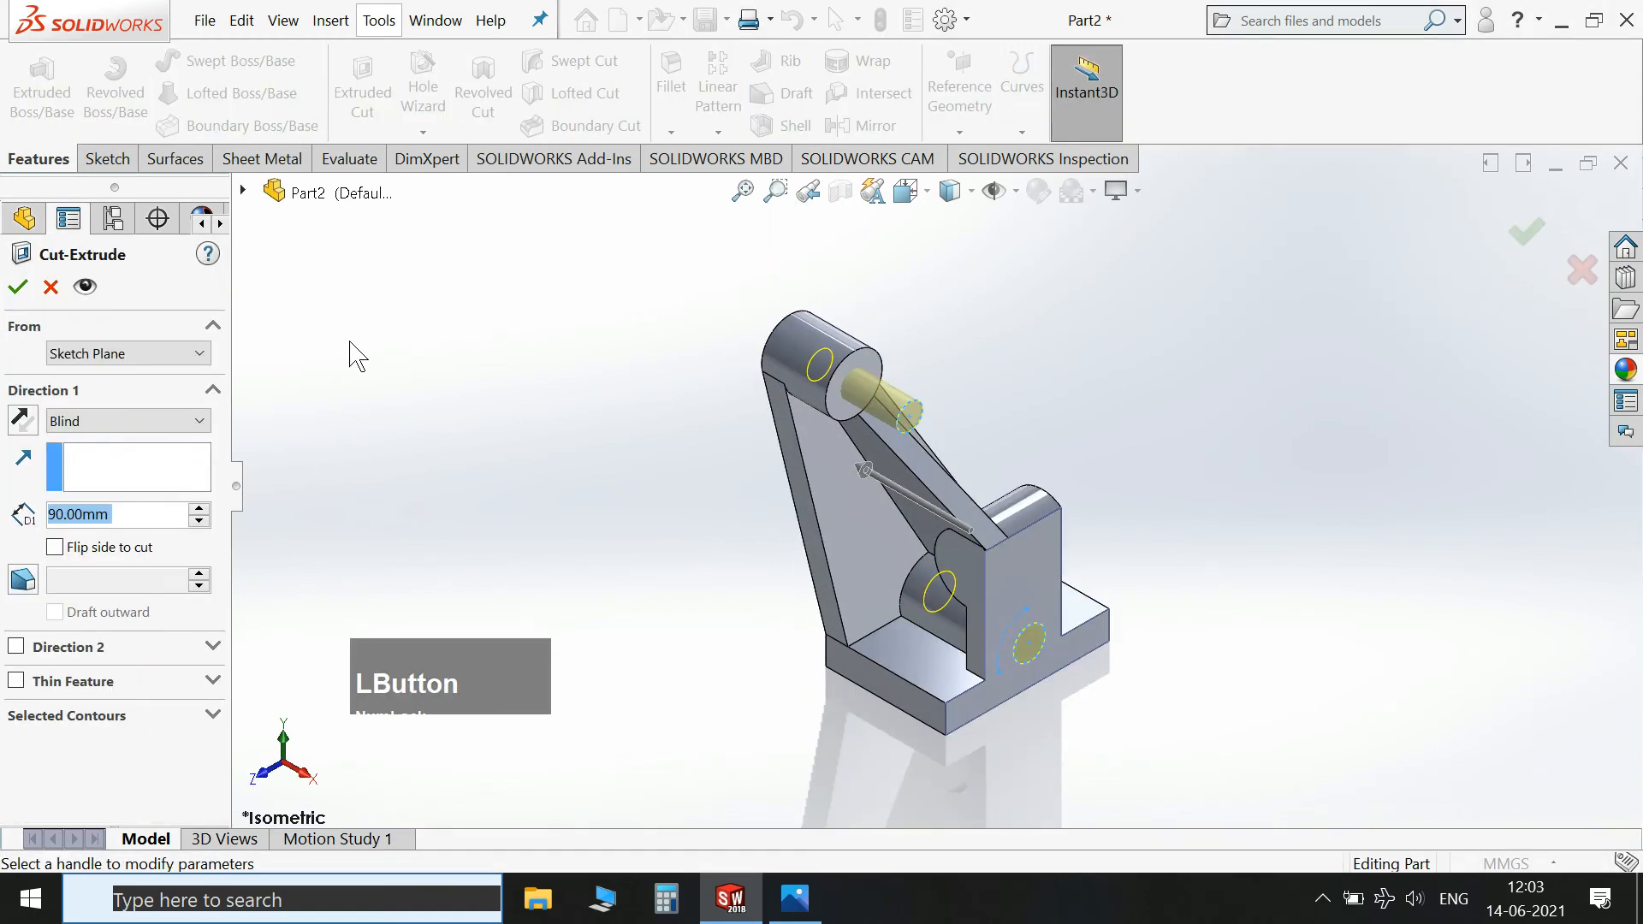
pyautogui.click(120, 421)
pyautogui.click(77, 460)
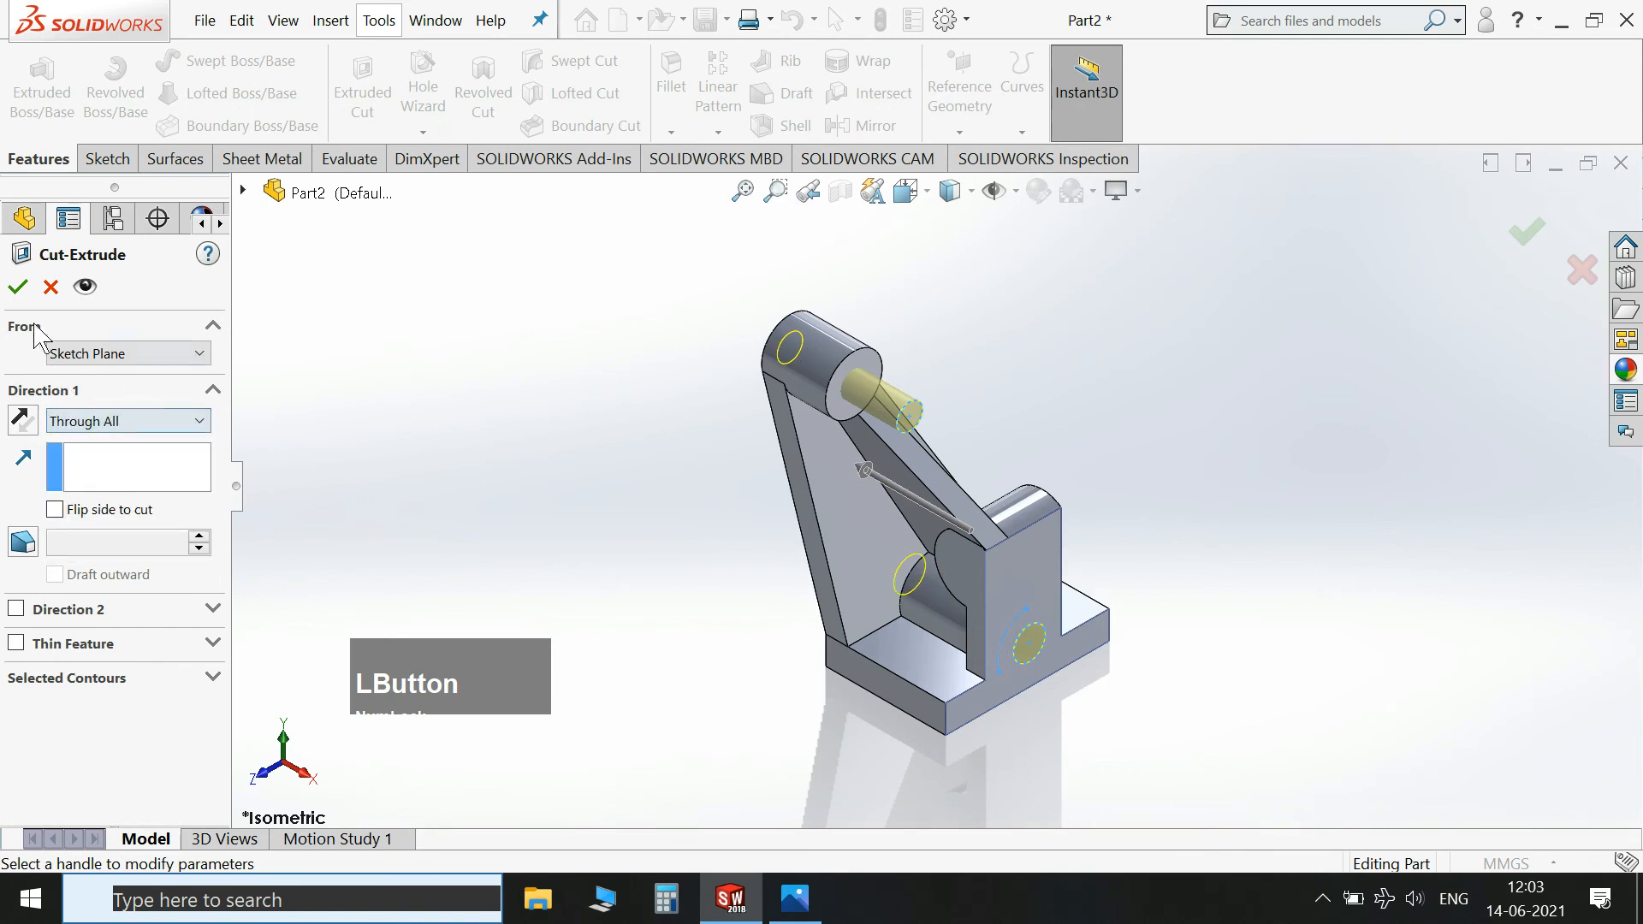
pyautogui.click(25, 293)
# Start a new sketch on the upright's side face with the rounded lobe, viewed straight on.
pyautogui.moveTo(572, 308); pyautogui.dragTo(1050, 313, button='middle')
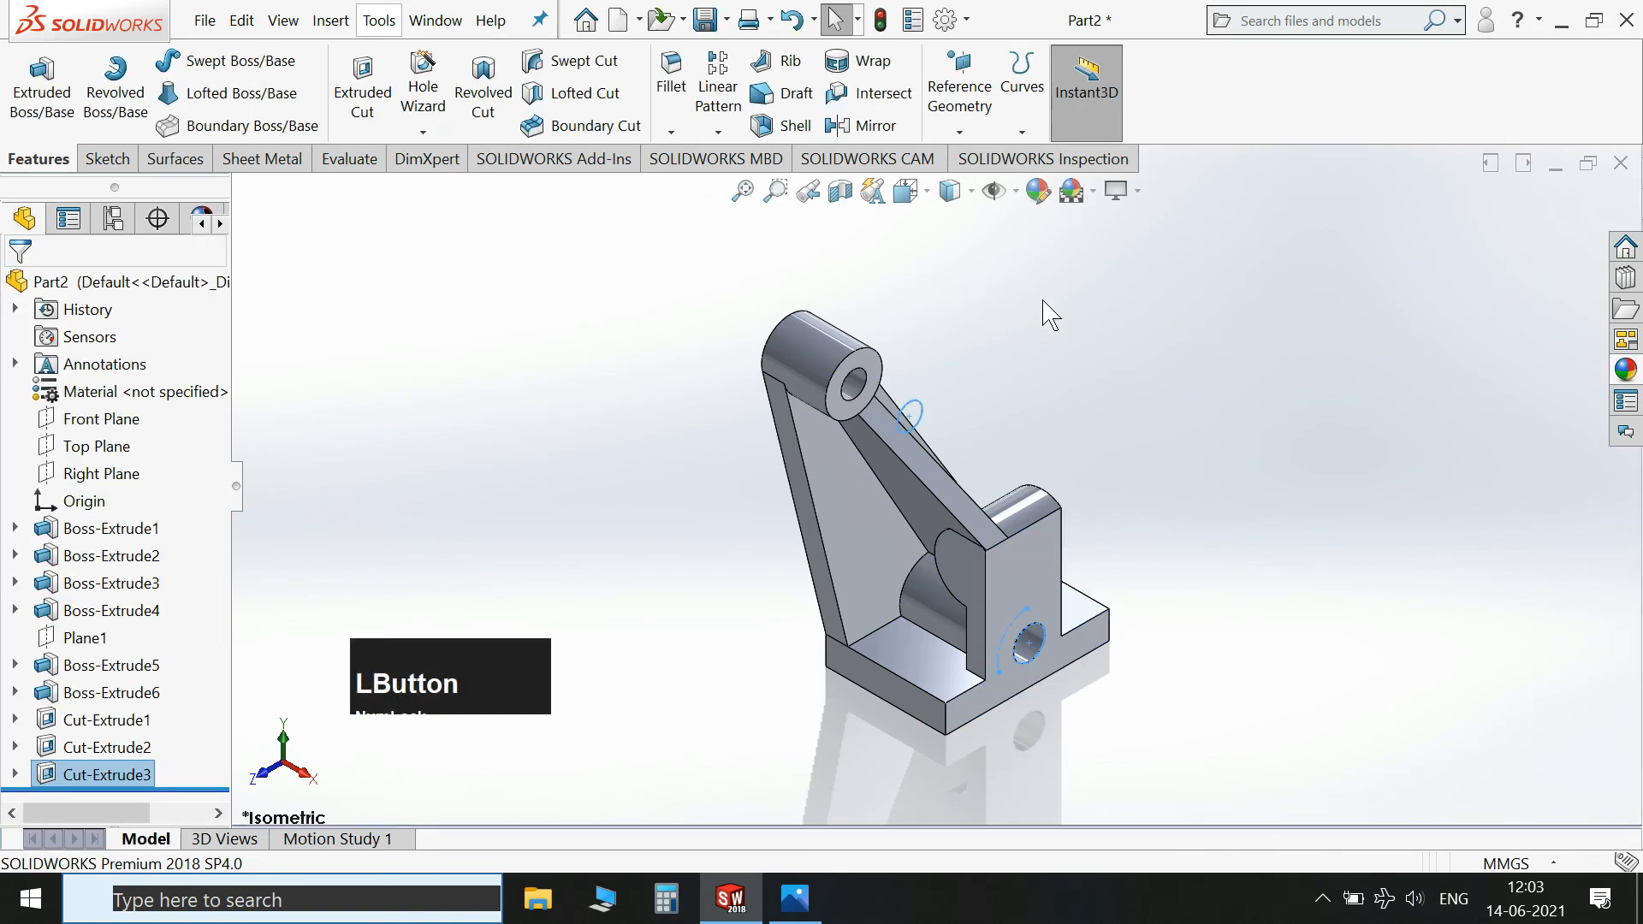
pyautogui.moveTo(1161, 415); pyautogui.dragTo(1193, 430, button='middle')
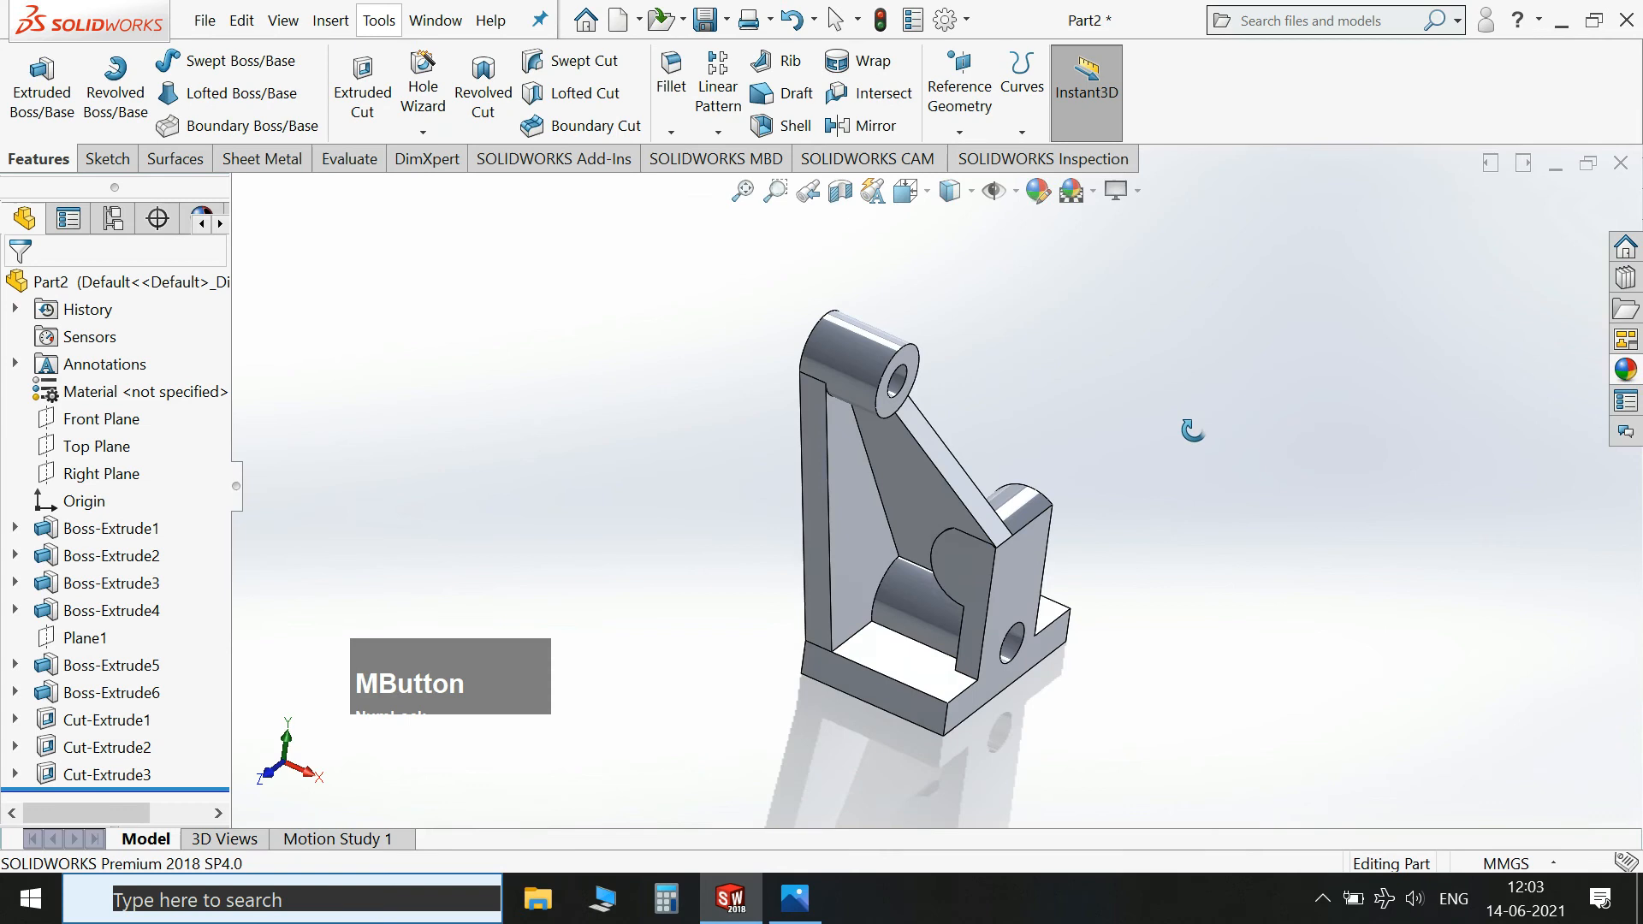
pyautogui.click(964, 575)
pyautogui.click(1038, 529)
pyautogui.press('space')
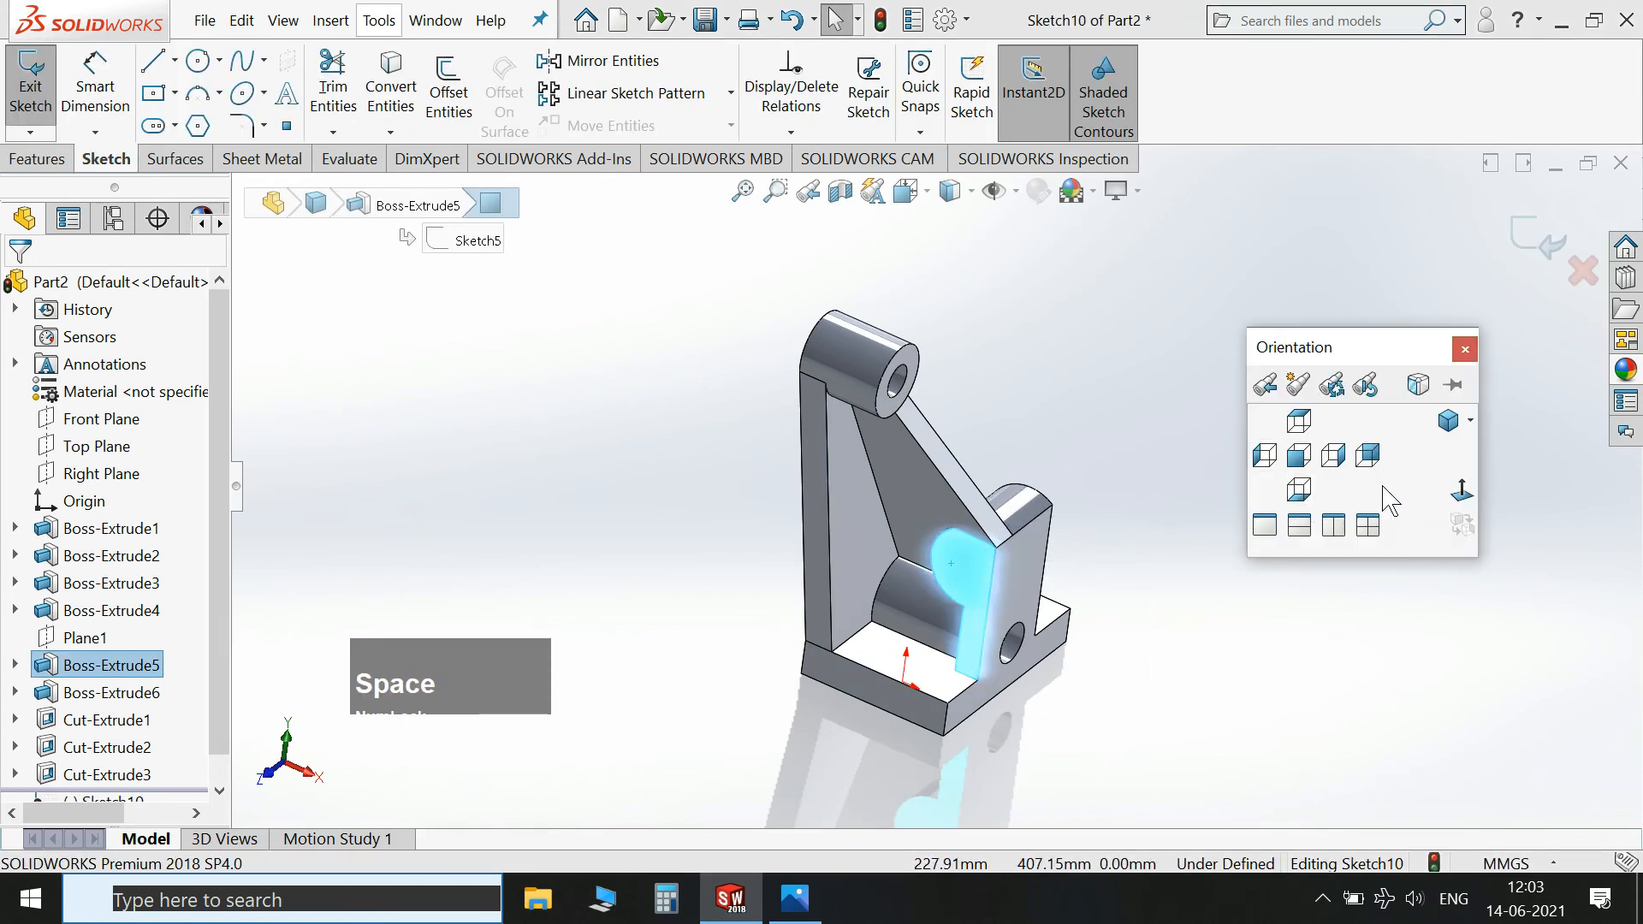
pyautogui.click(1461, 492)
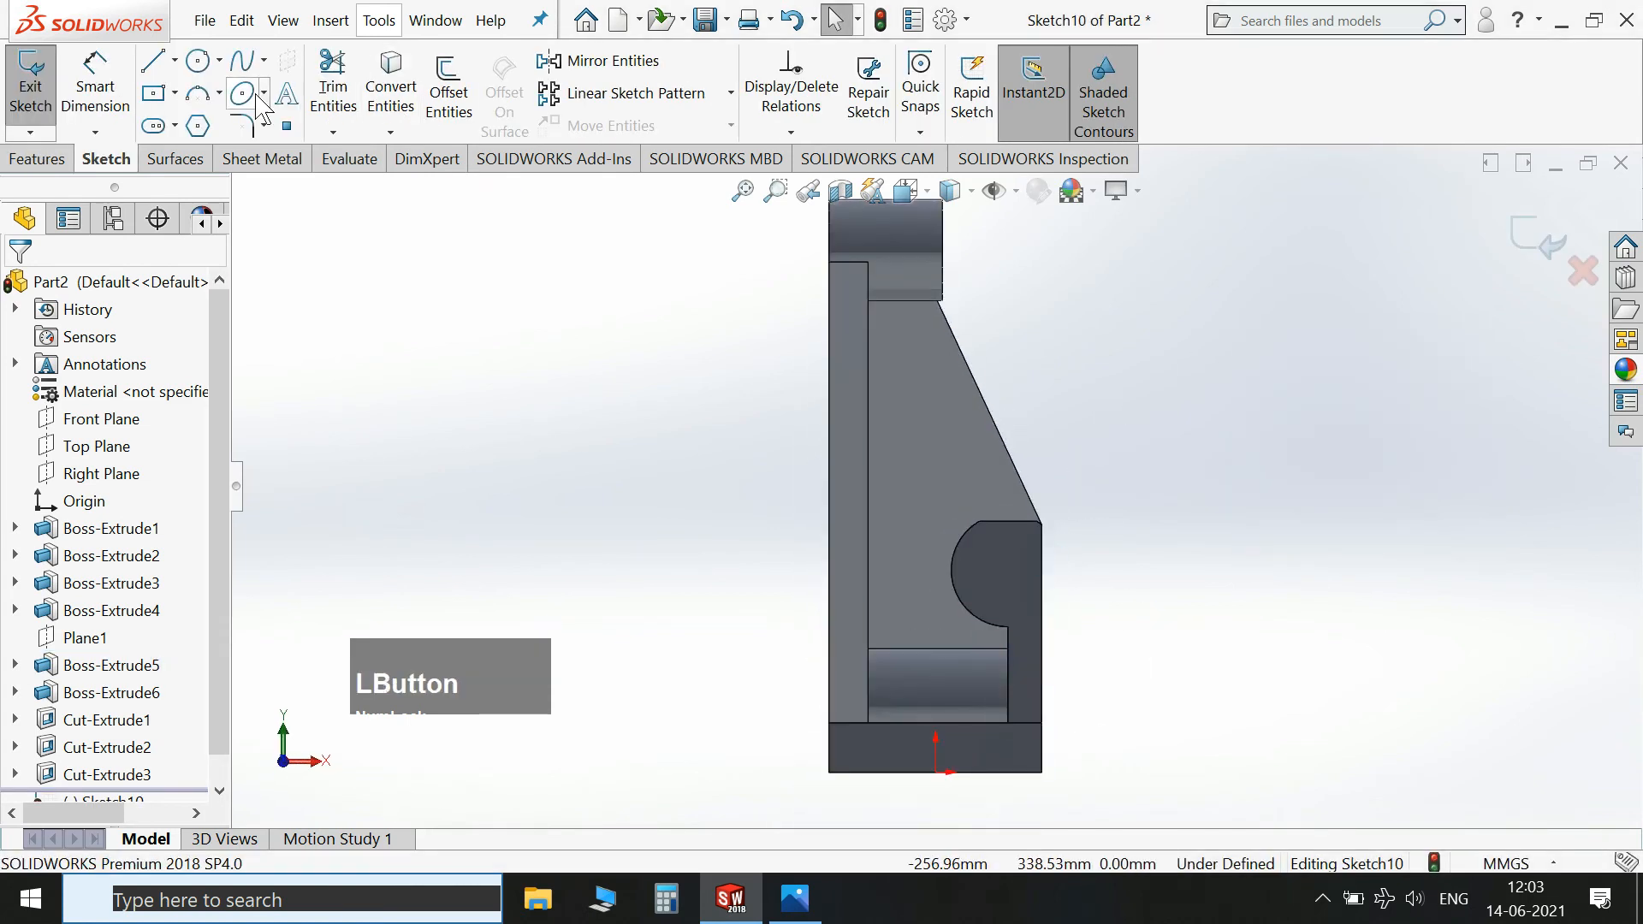
# Draw a circle about 24 mm in diameter on the centre of the rounded lobe's arc.
pyautogui.click(198, 61)
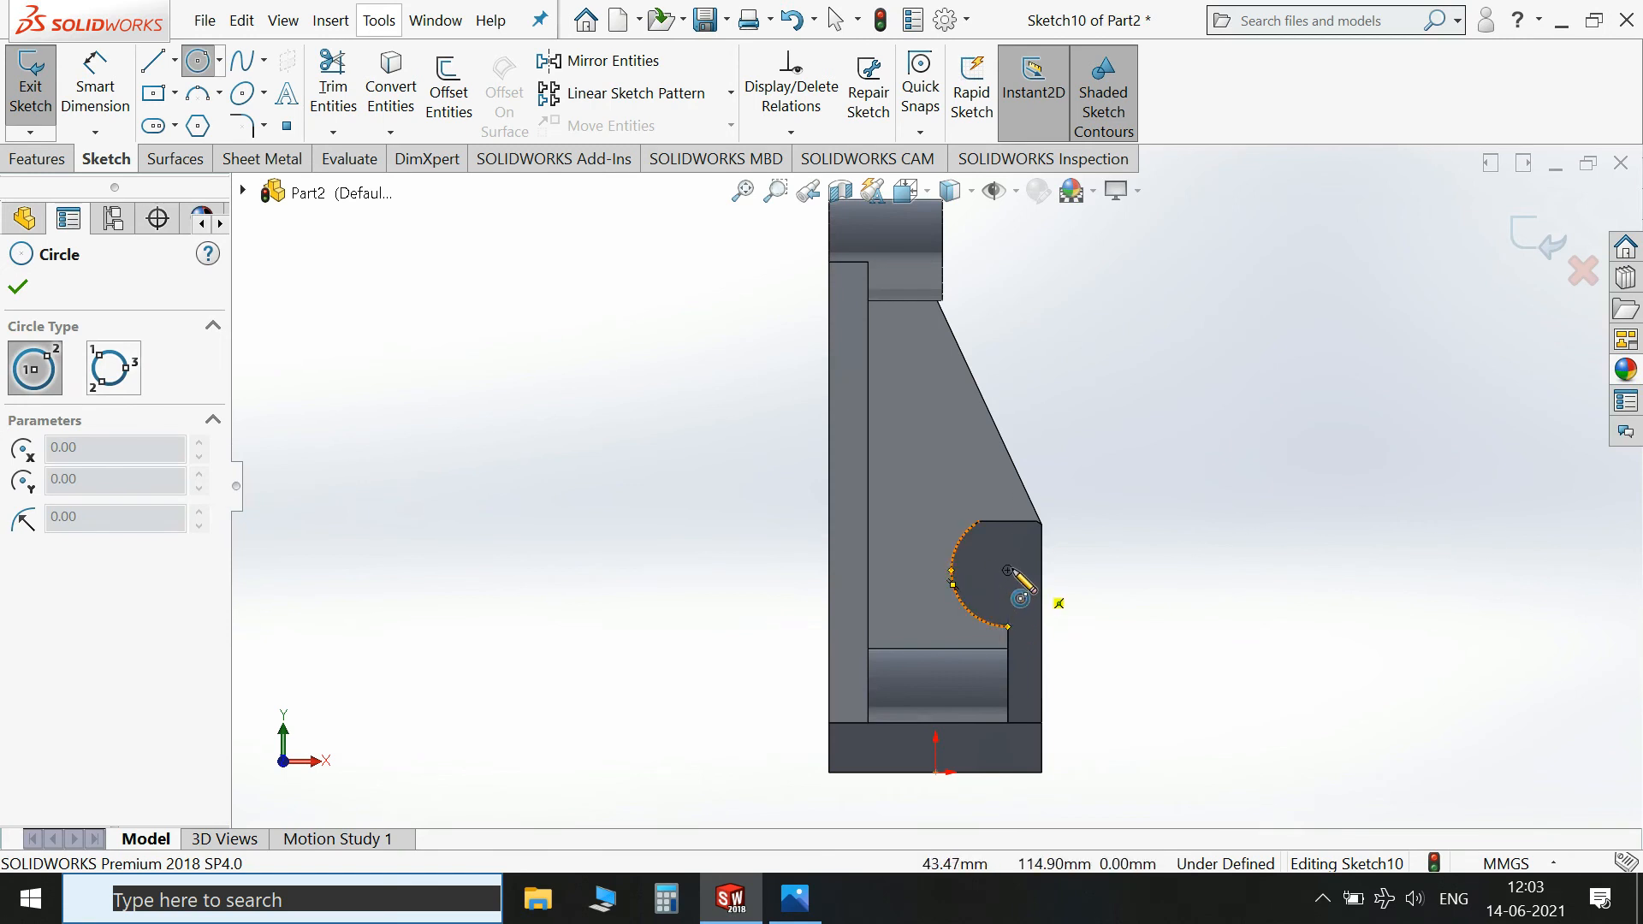
pyautogui.click(1016, 599)
pyautogui.click(1029, 575)
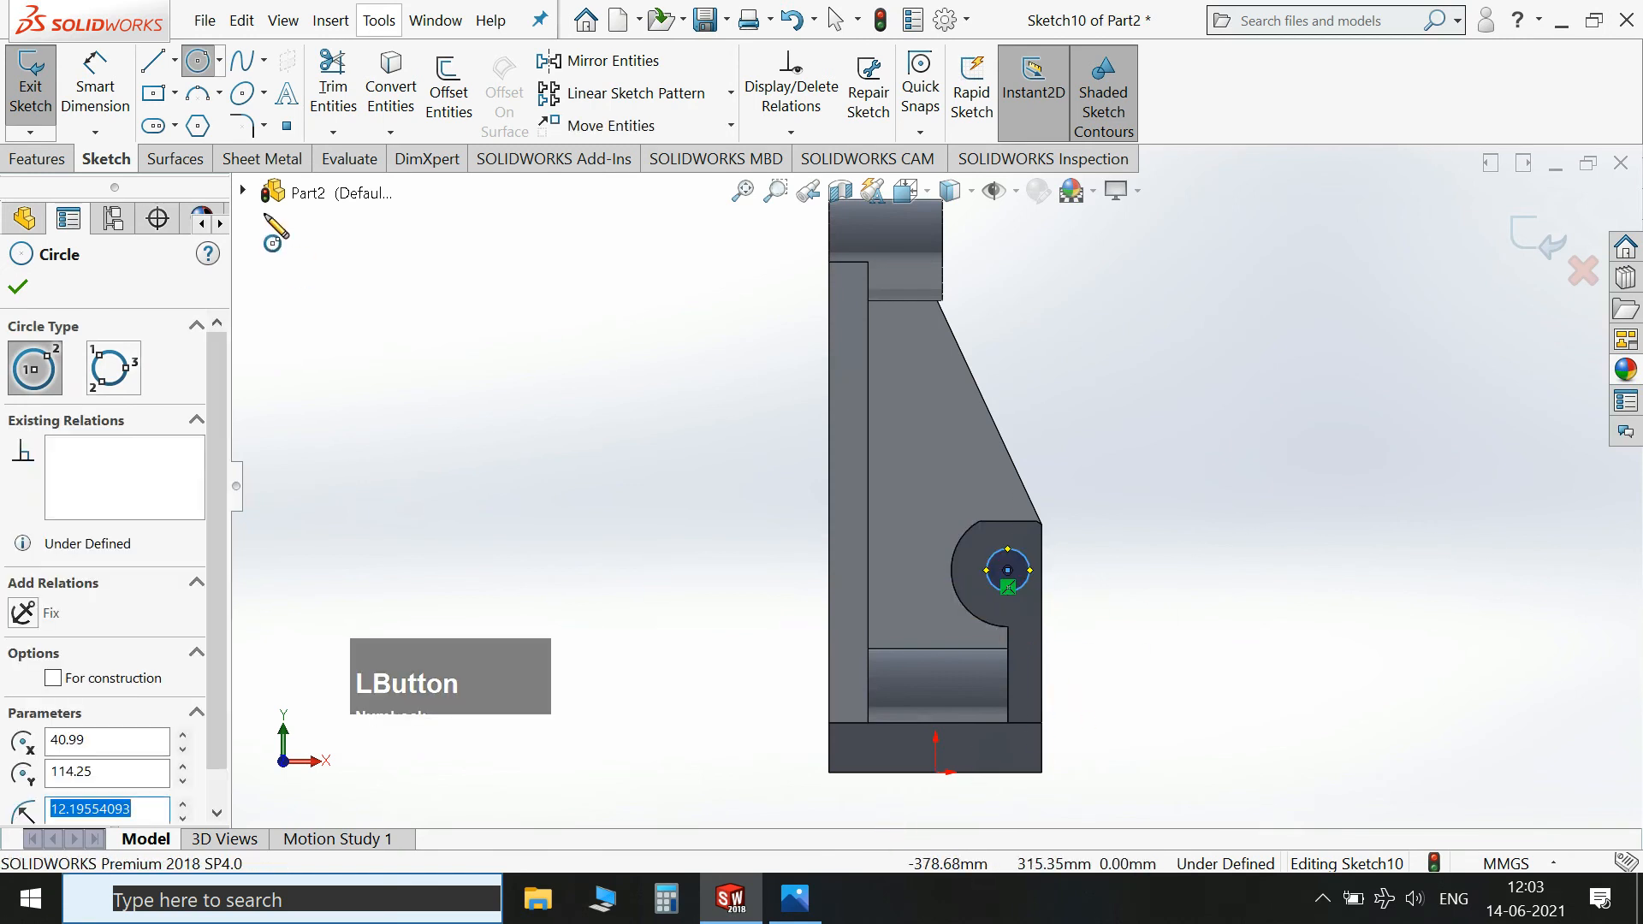
# Dimension the lobe circle's diameter as (25.387+25.413)/2 mm, checking the tolerance values against the Photos drawing.
pyautogui.click(96, 86)
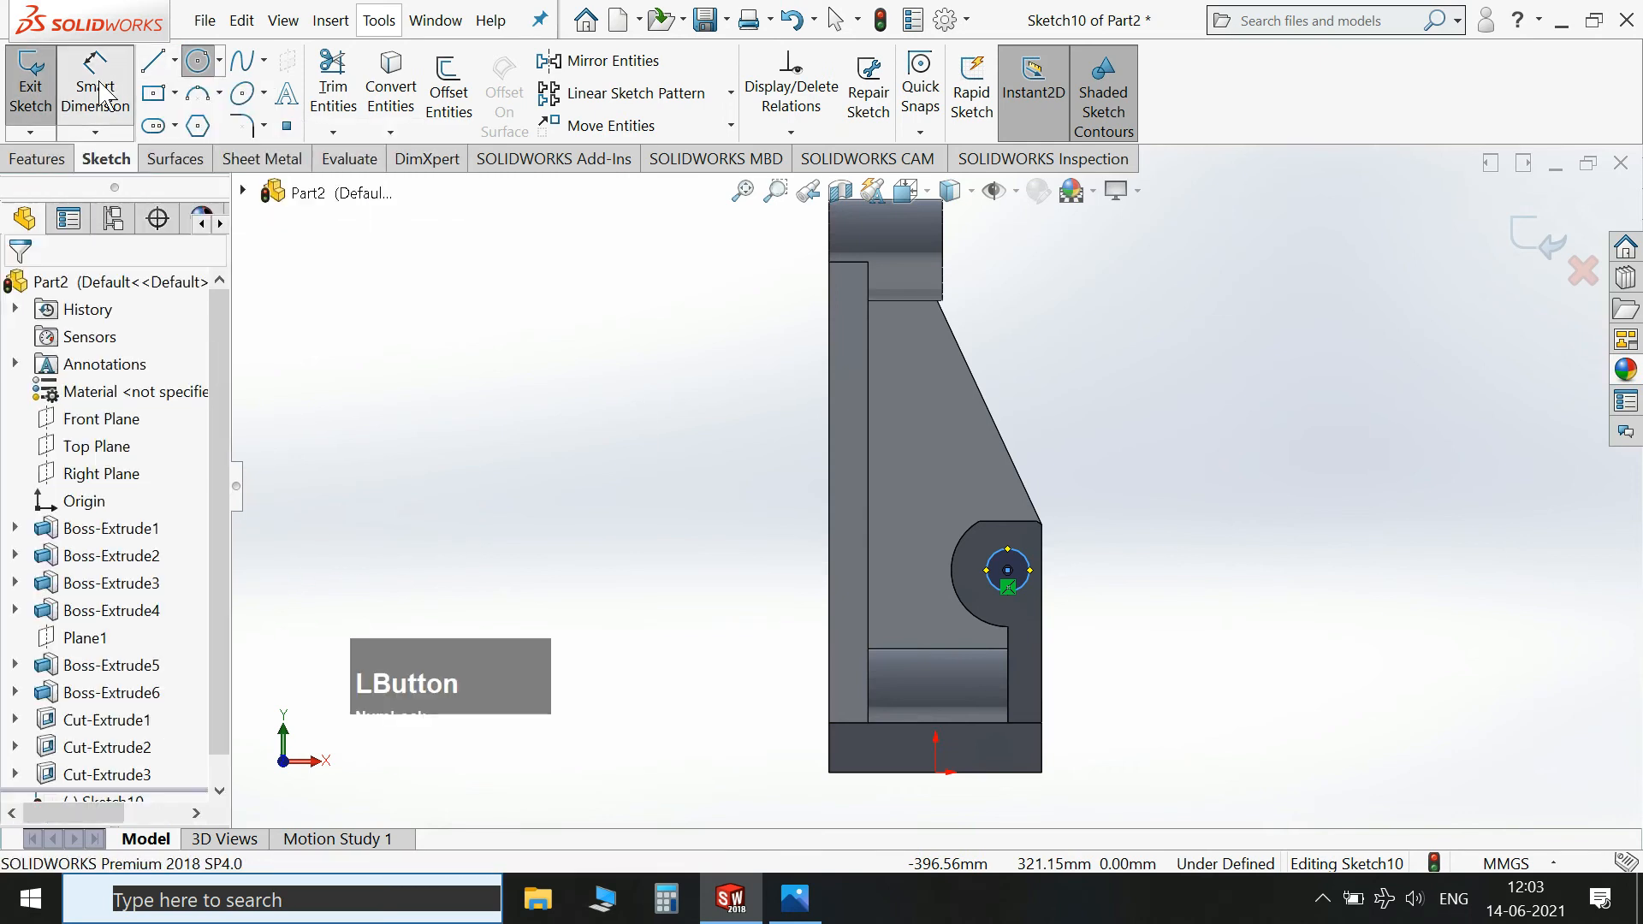
pyautogui.click(1020, 552)
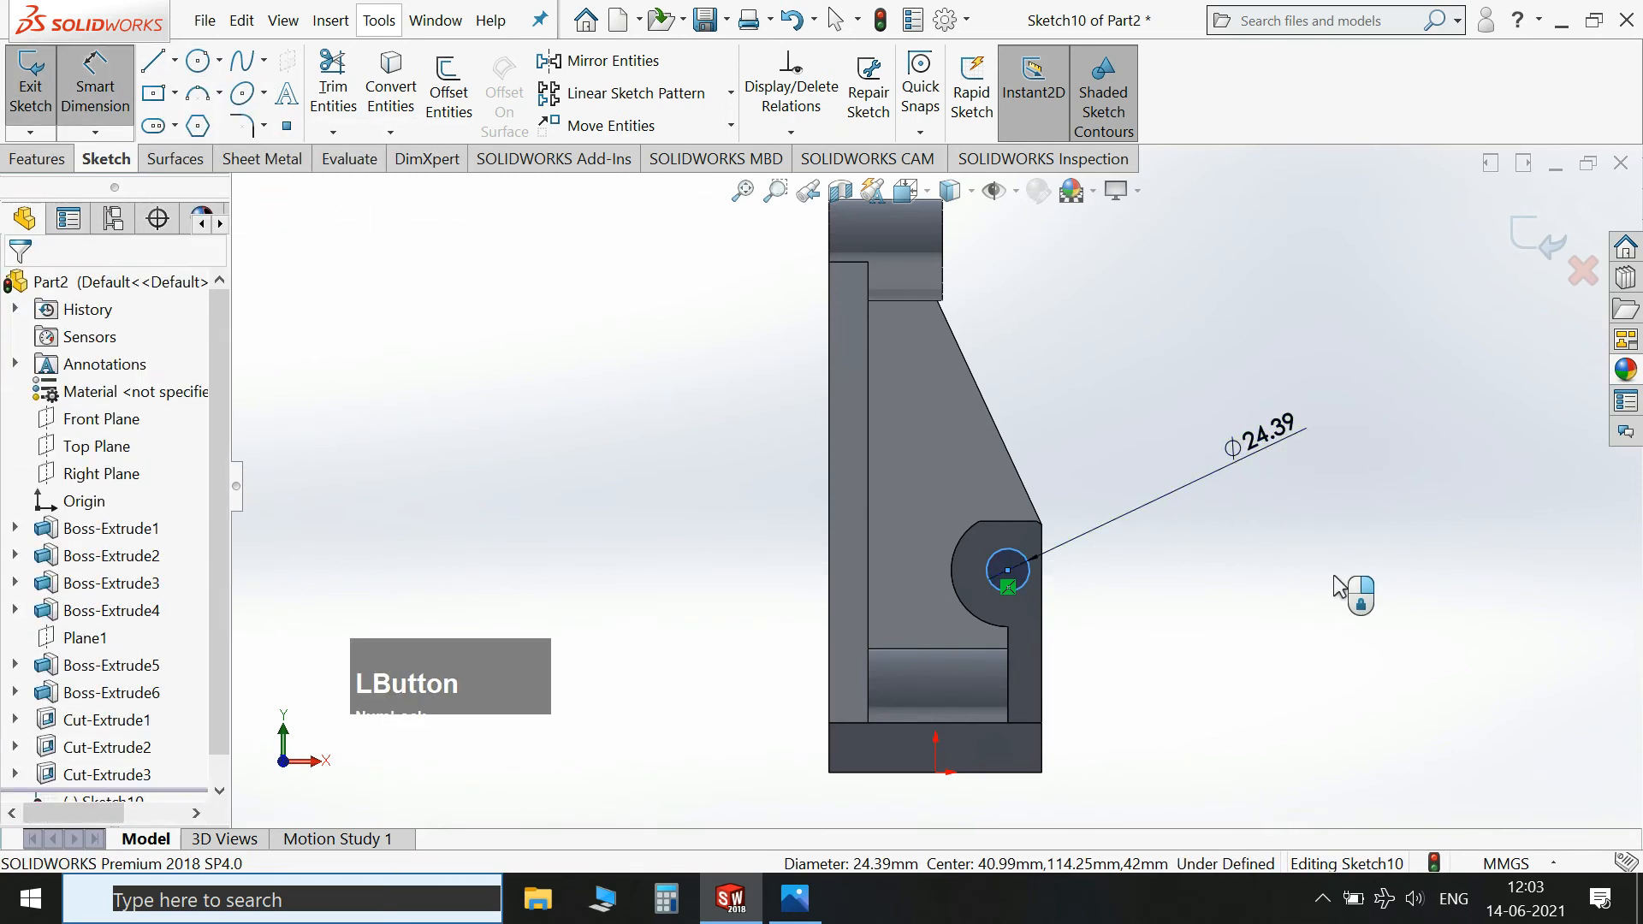
pyautogui.click(1340, 589)
pyautogui.write('(')
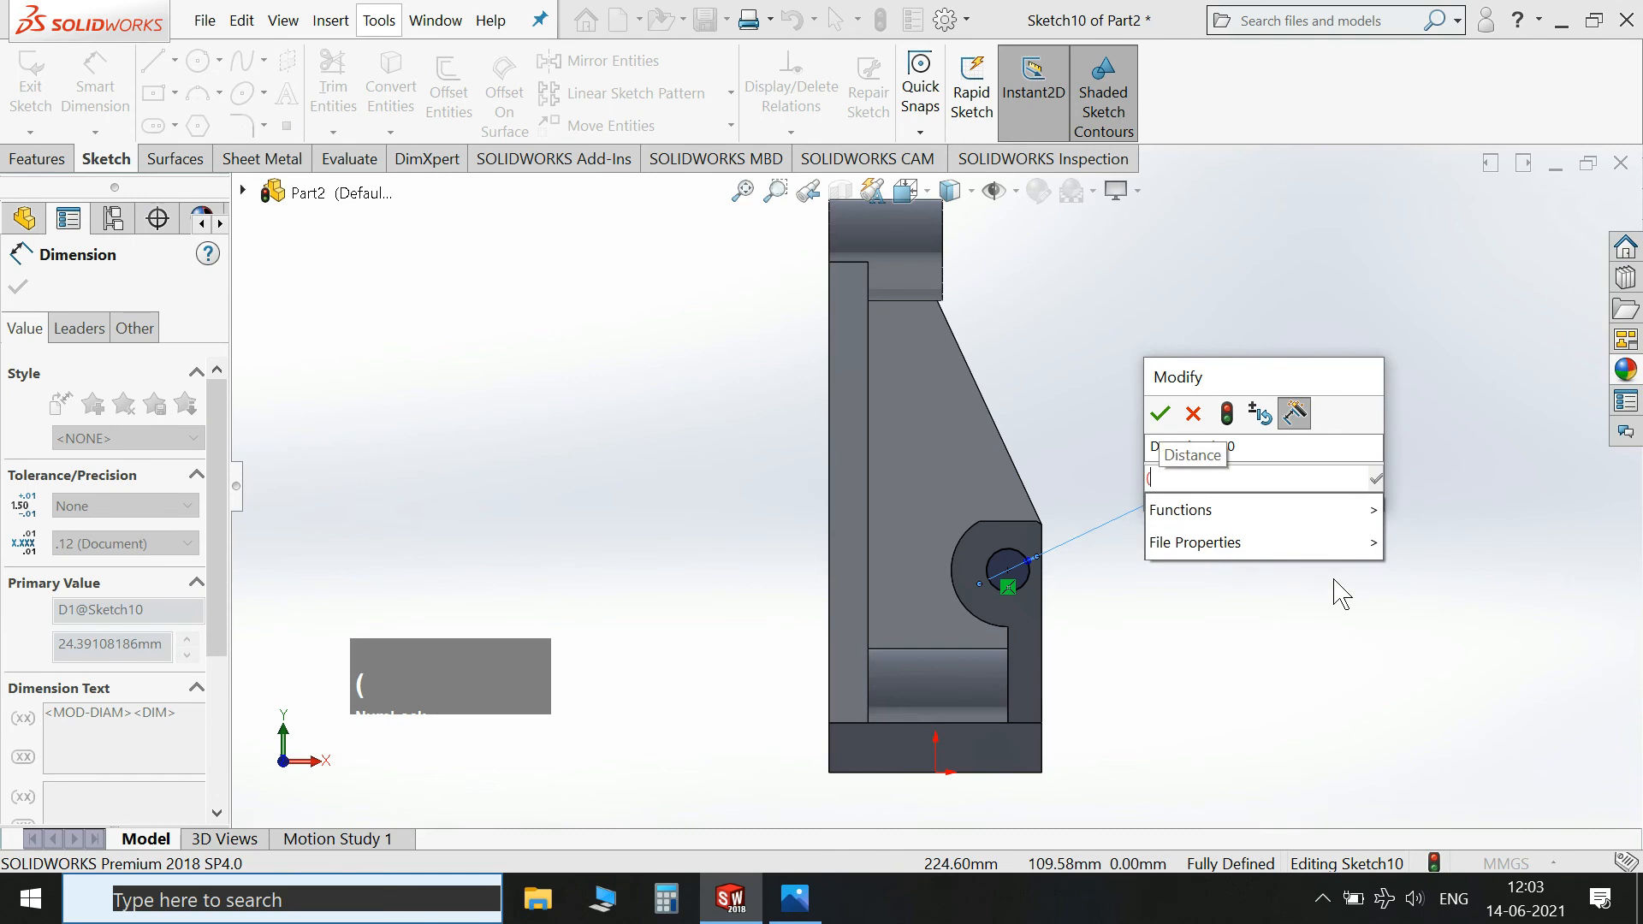
pyautogui.write('25.317')
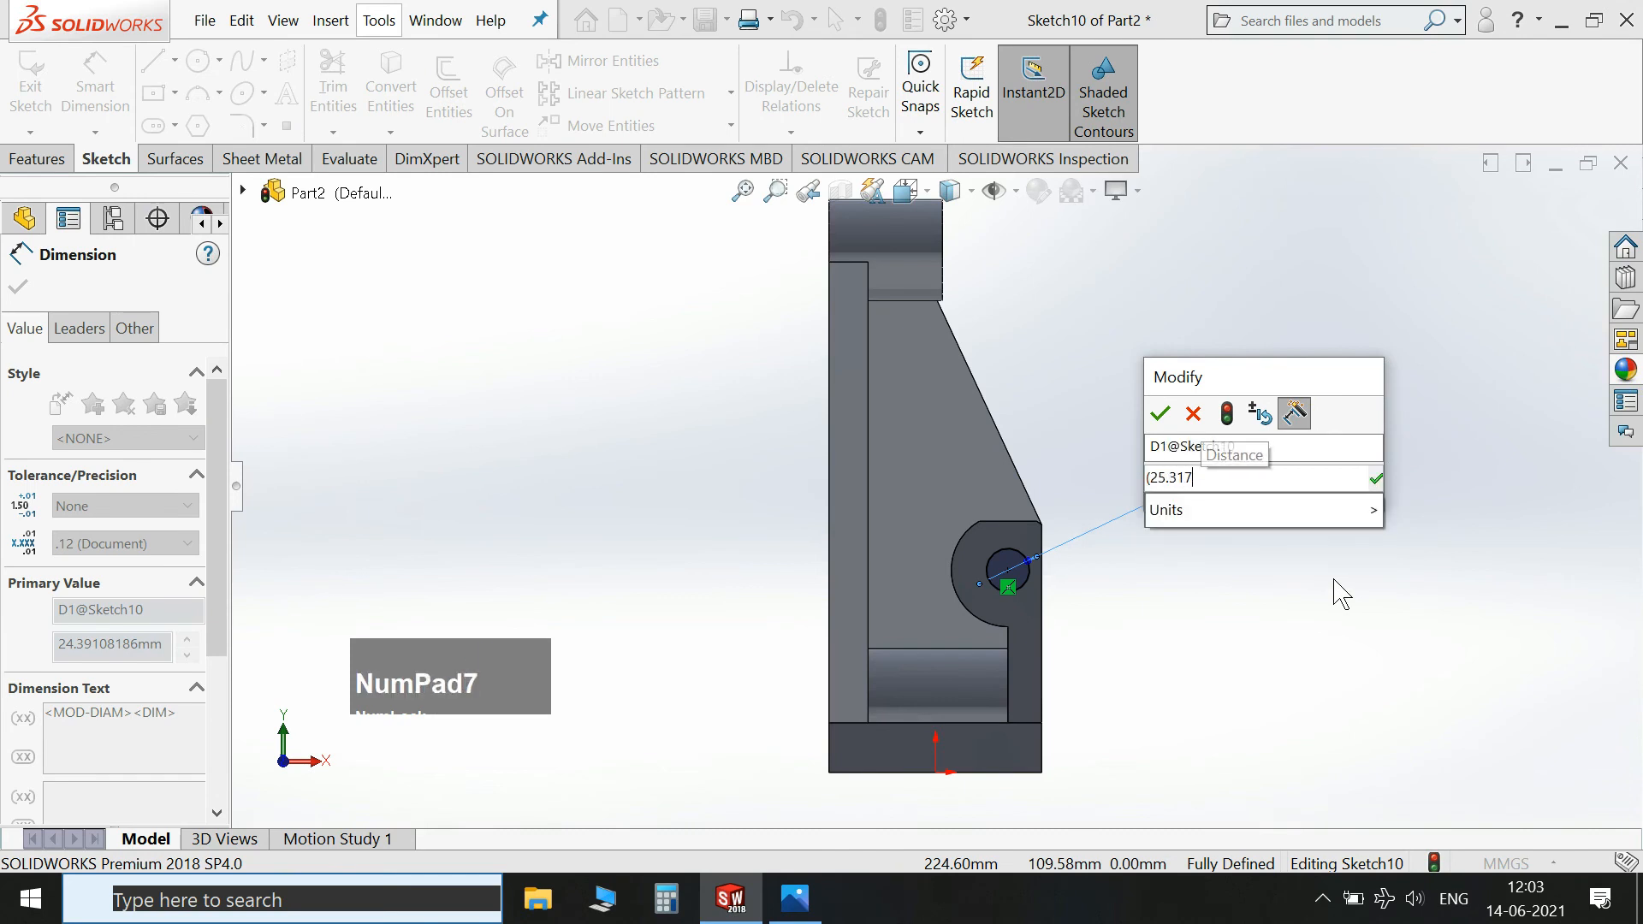
pyautogui.write('+')
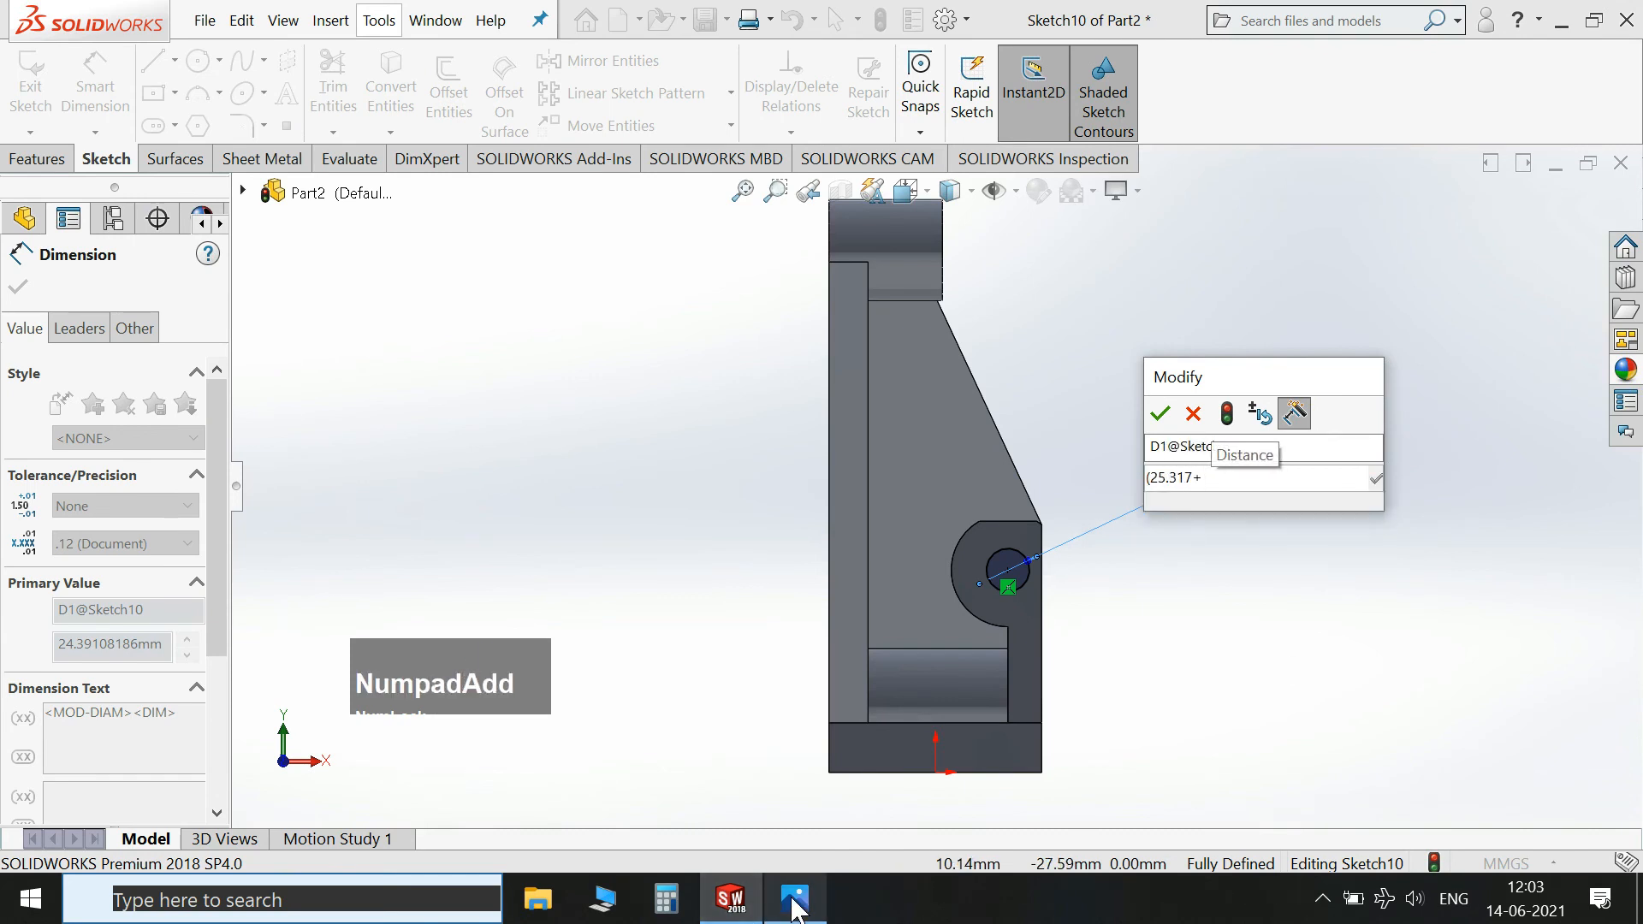
pyautogui.moveTo(795, 898)
pyautogui.moveTo(801, 785)
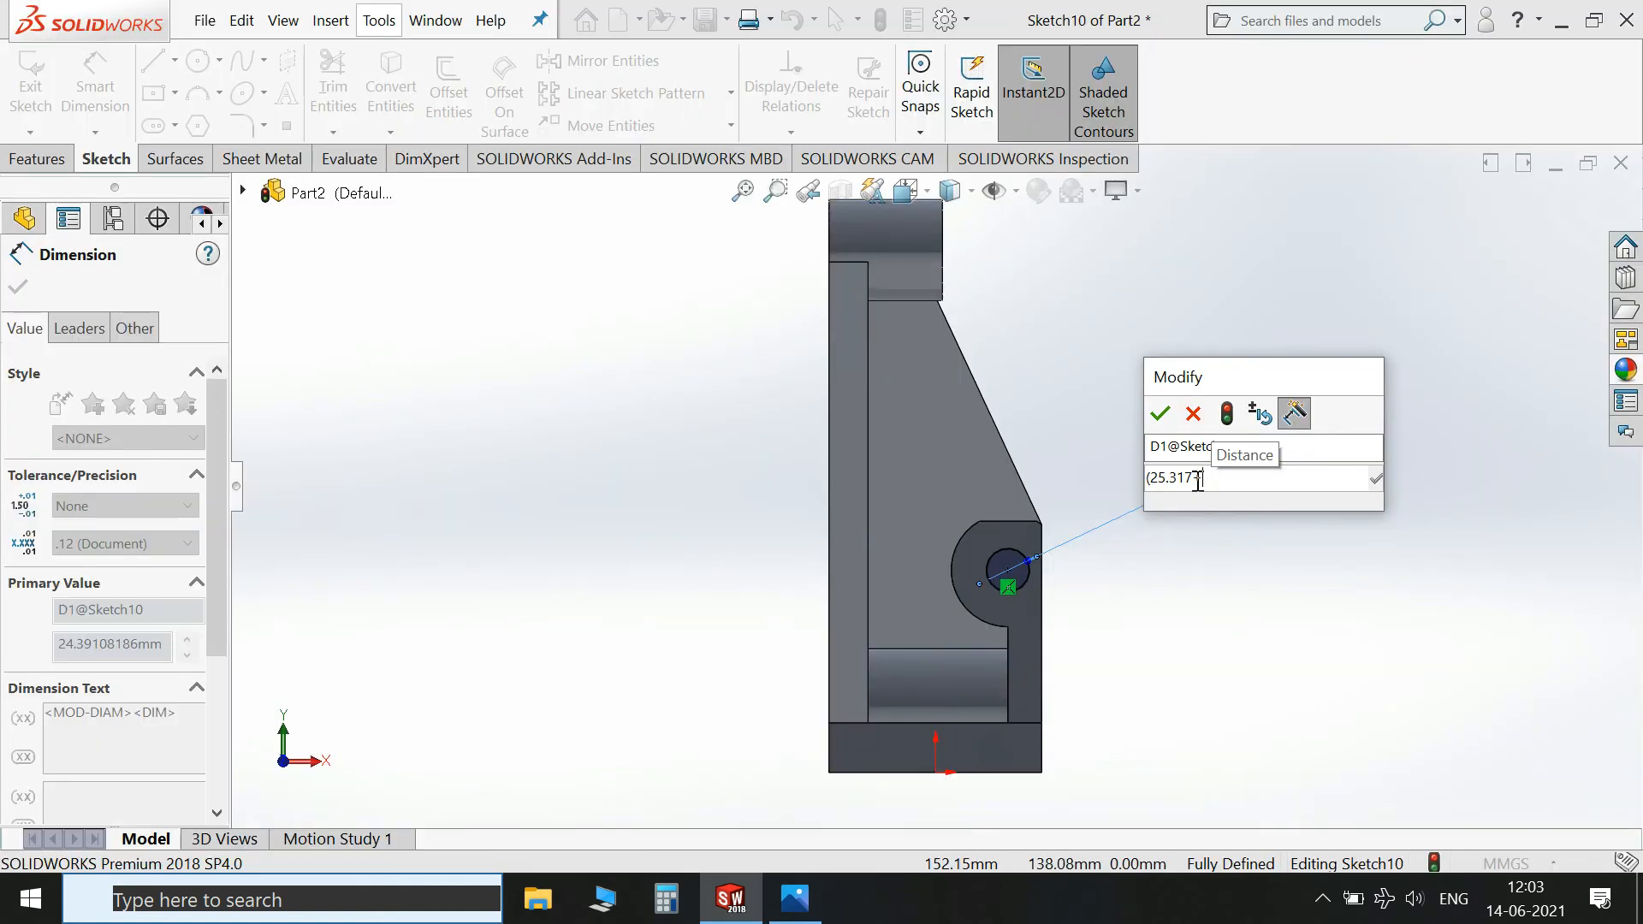
pyautogui.click(1198, 479)
pyautogui.press('BackSpace')
pyautogui.write('8')
pyautogui.press('Right')
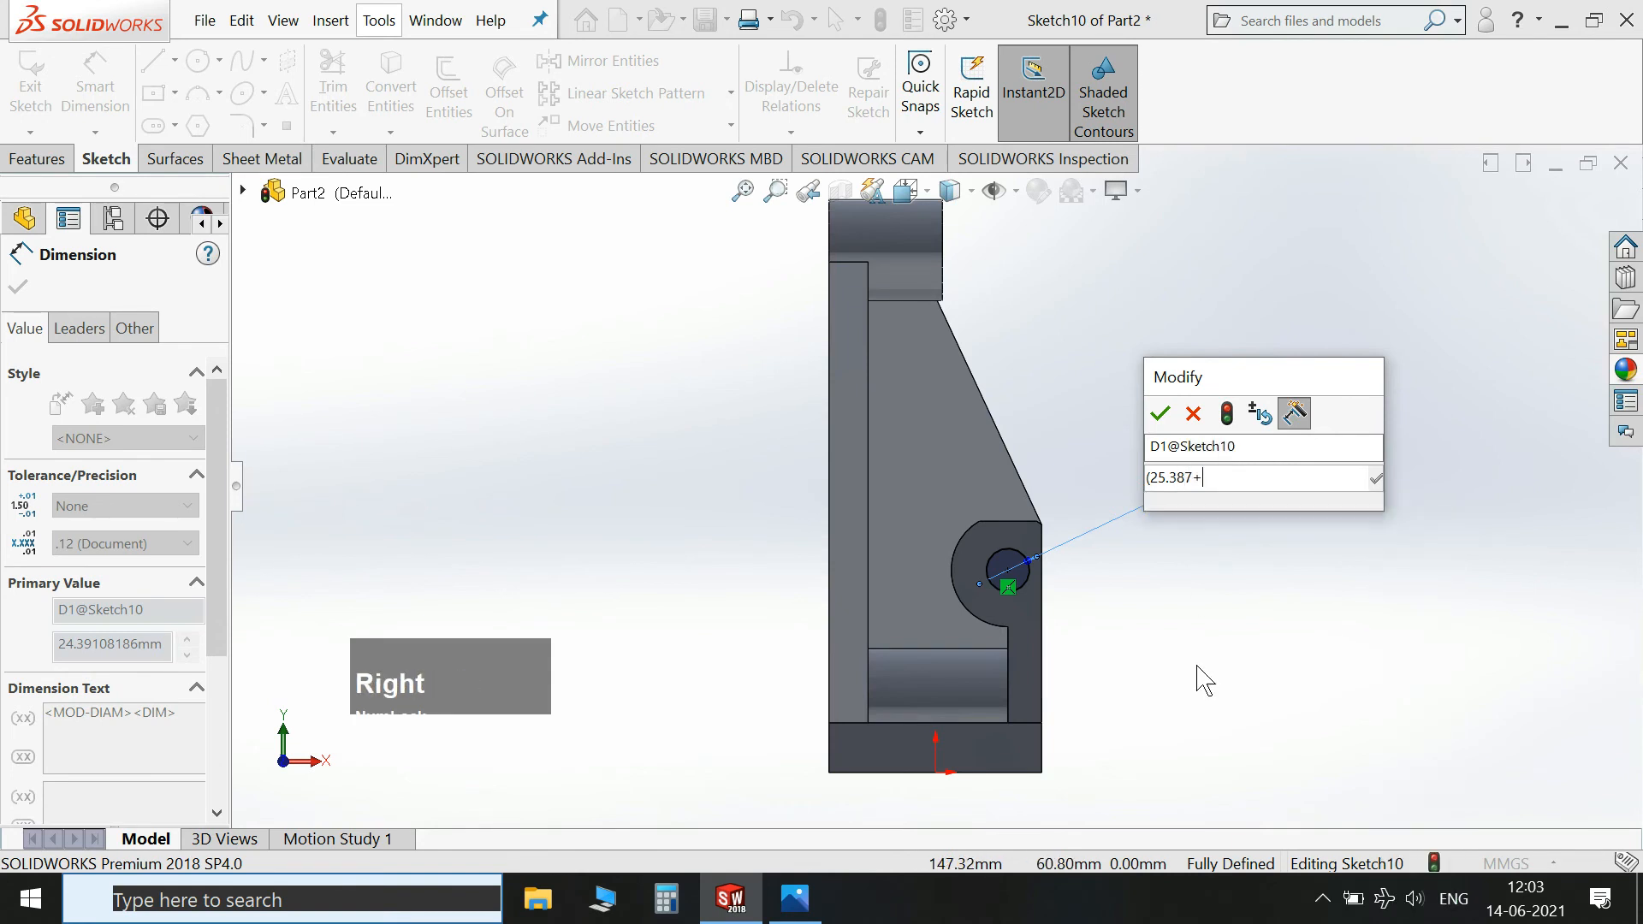
pyautogui.write('25.')
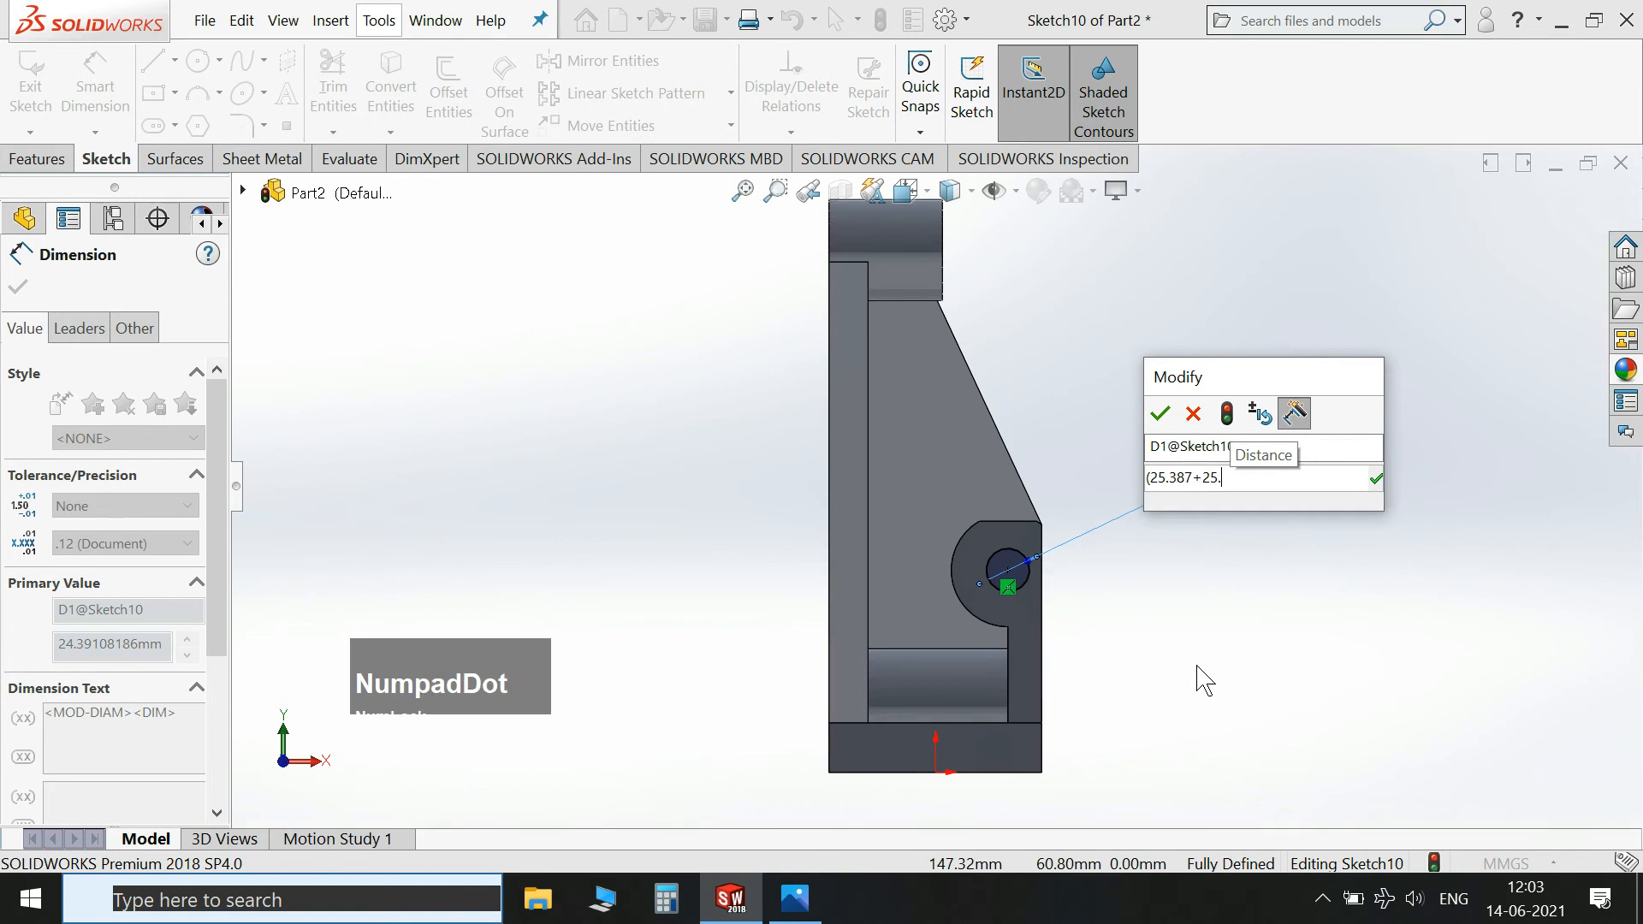
pyautogui.write('413')
pyautogui.write(')/2')
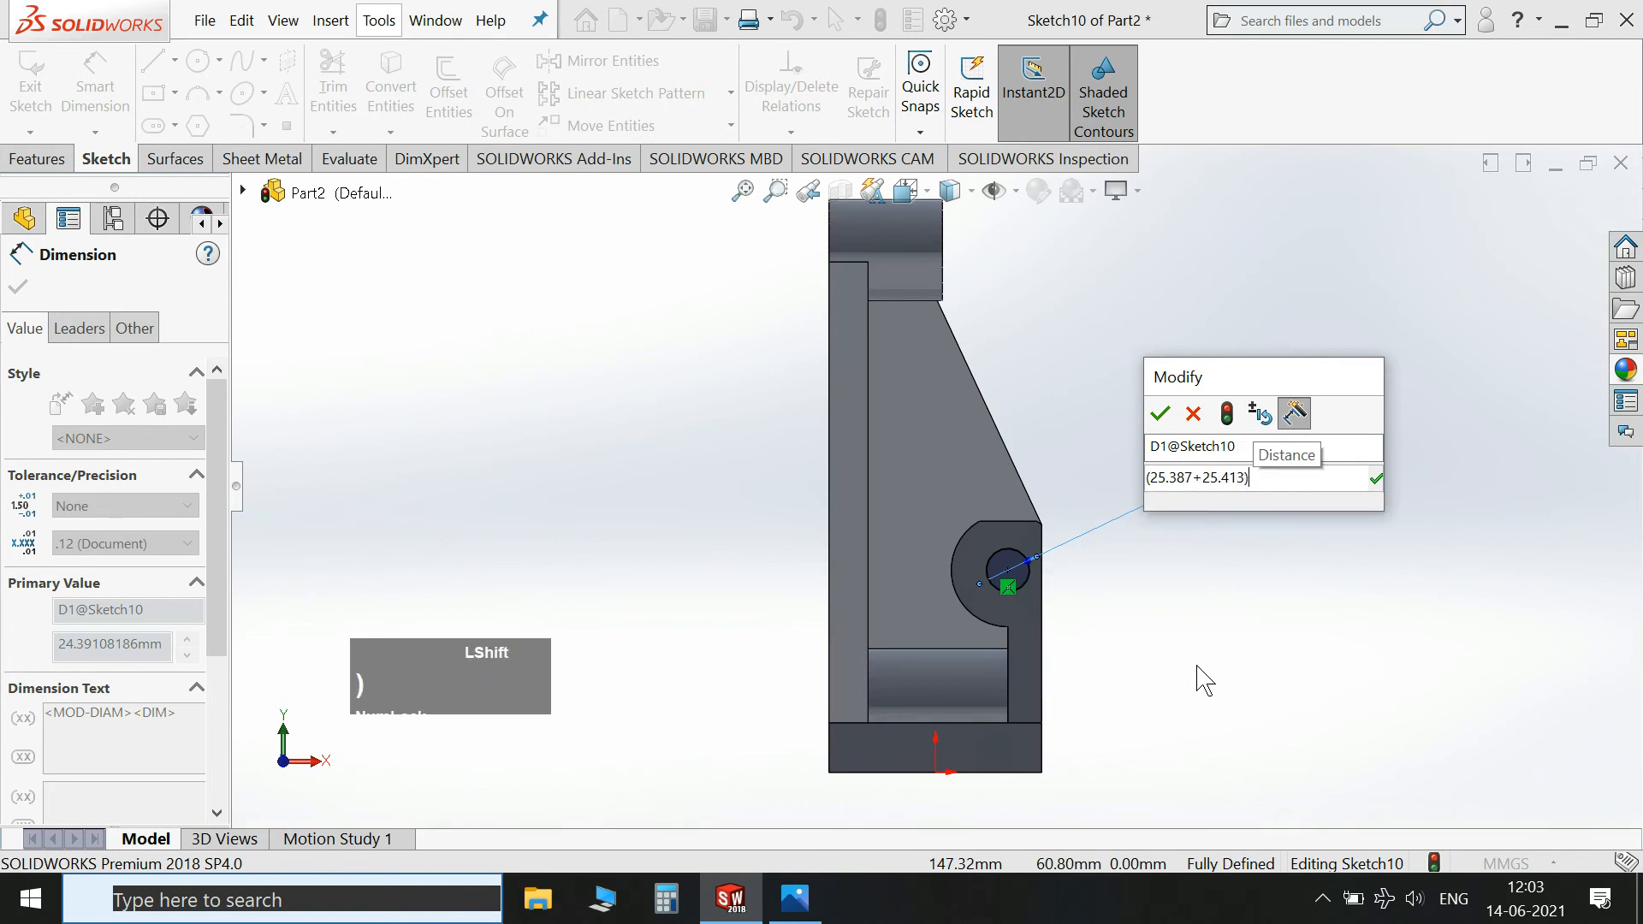
pyautogui.press('KP_Enter')
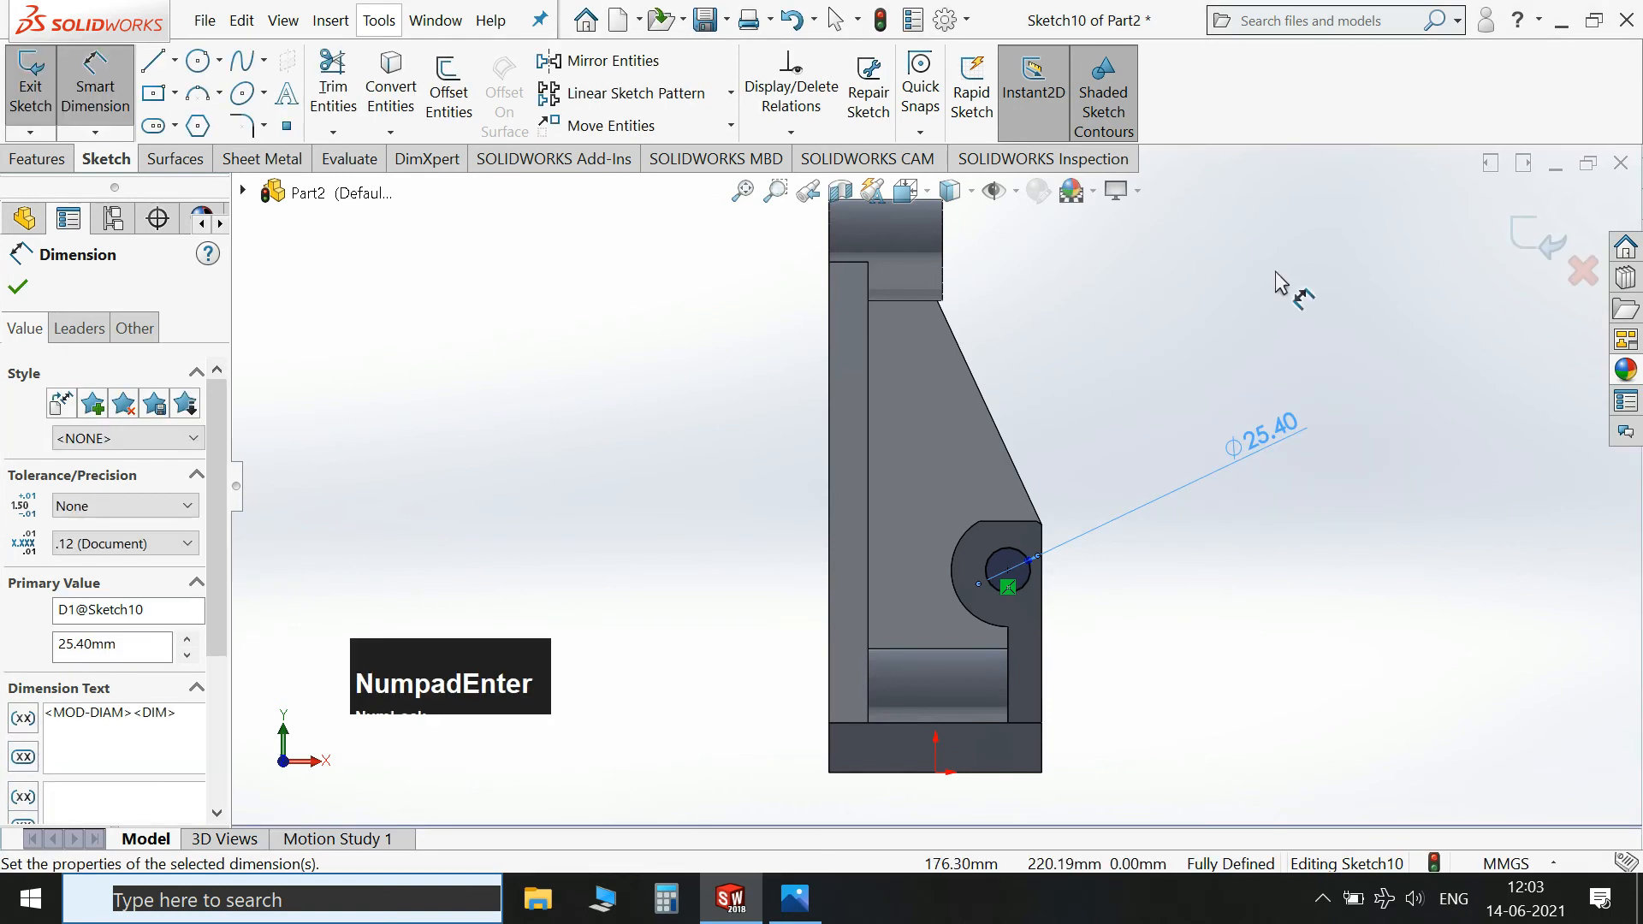
# Exit the sketch and cut-extrude the lobe circle with a Blind depth of 90 mm.
pyautogui.click(1530, 244)
pyautogui.press('space')
pyautogui.click(1499, 228)
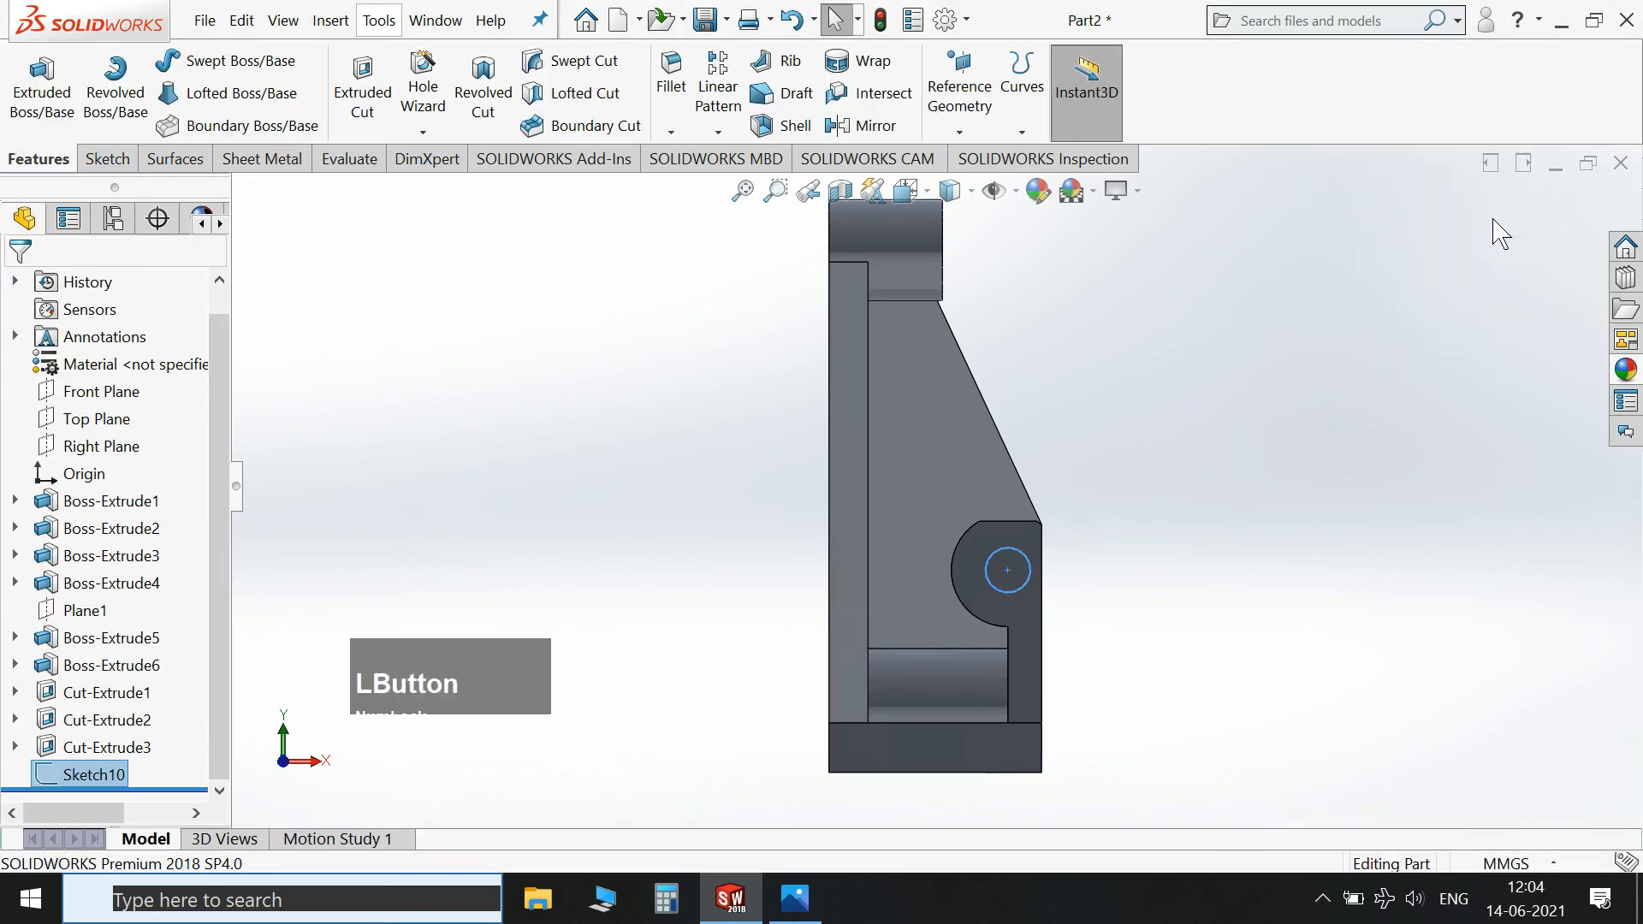
pyautogui.click(343, 87)
pyautogui.click(18, 287)
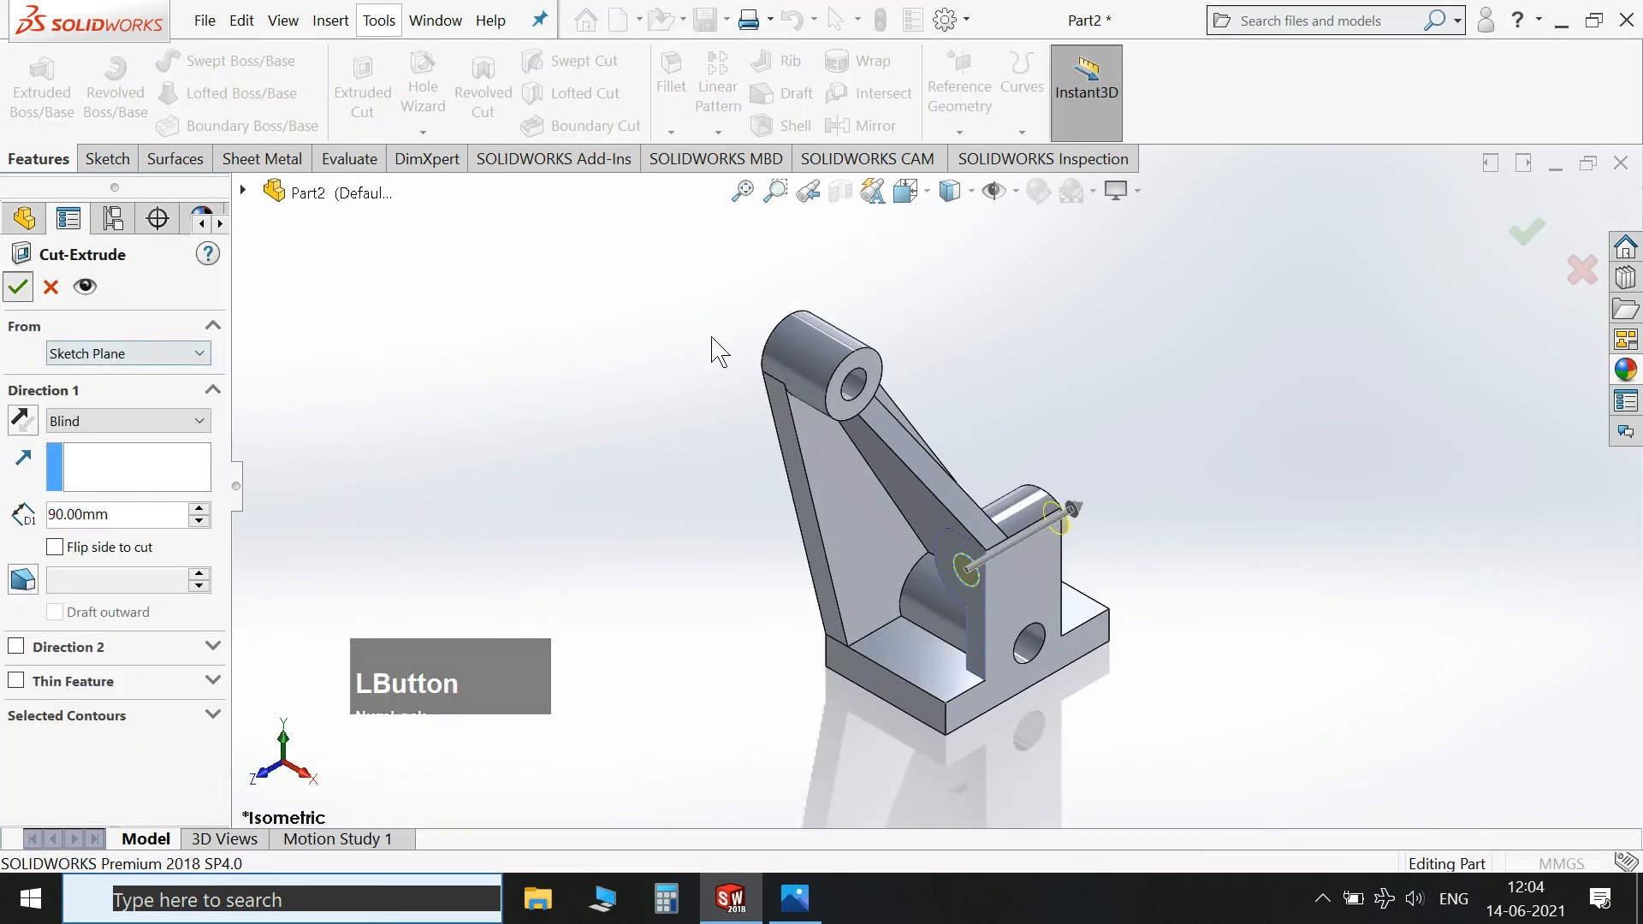
# Start a Hole Wizard M5 hex-bolt counterbore with custom sizes 13, 16 and 9 mm, Up To Next, checking them against the Photos drawing.
pyautogui.moveTo(1169, 484); pyautogui.dragTo(984, 368, button='middle')
pyautogui.click(409, 90)
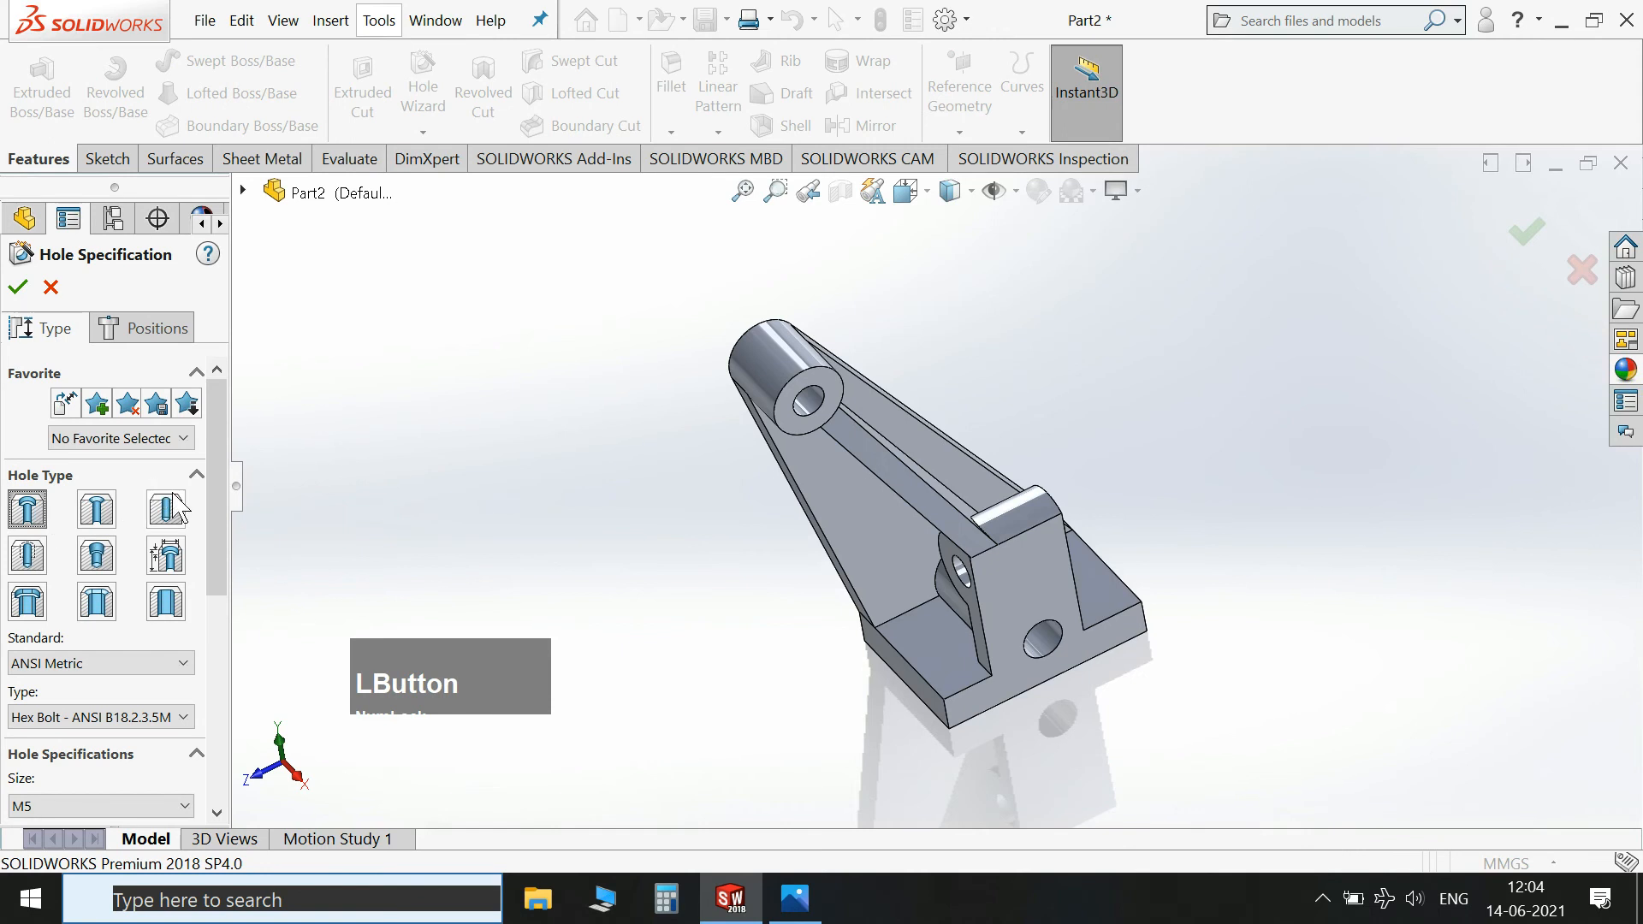
pyautogui.moveTo(212, 507); pyautogui.dragTo(211, 602)
pyautogui.click(15, 695)
pyautogui.click(14, 695)
pyautogui.moveTo(217, 677); pyautogui.dragTo(214, 720)
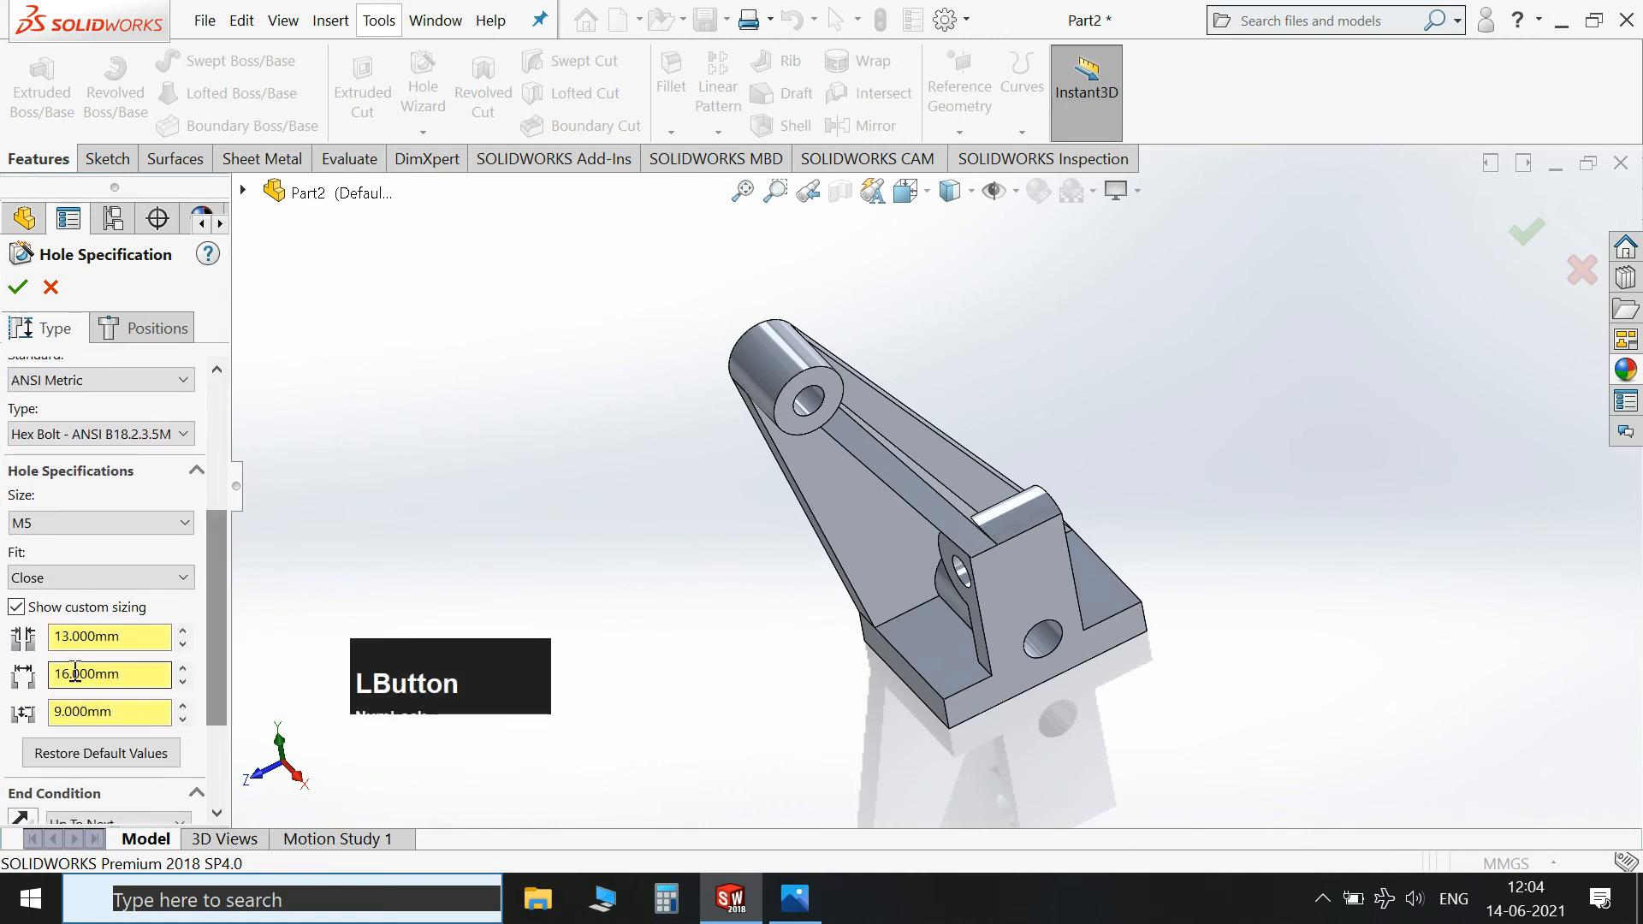
pyautogui.click(125, 644)
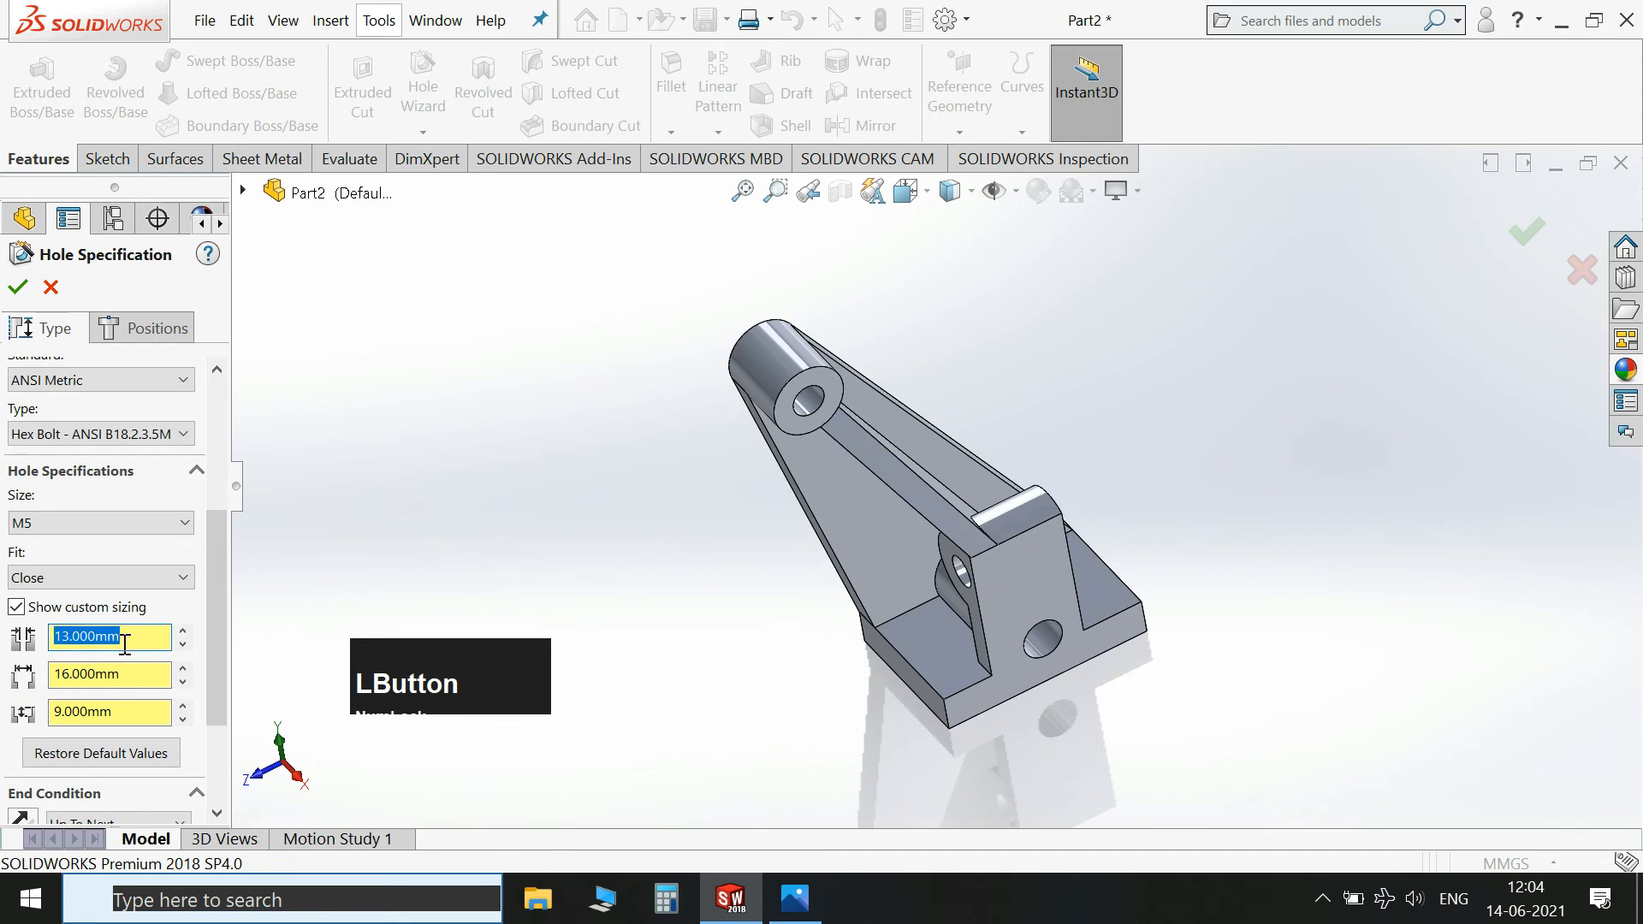
pyautogui.click(795, 899)
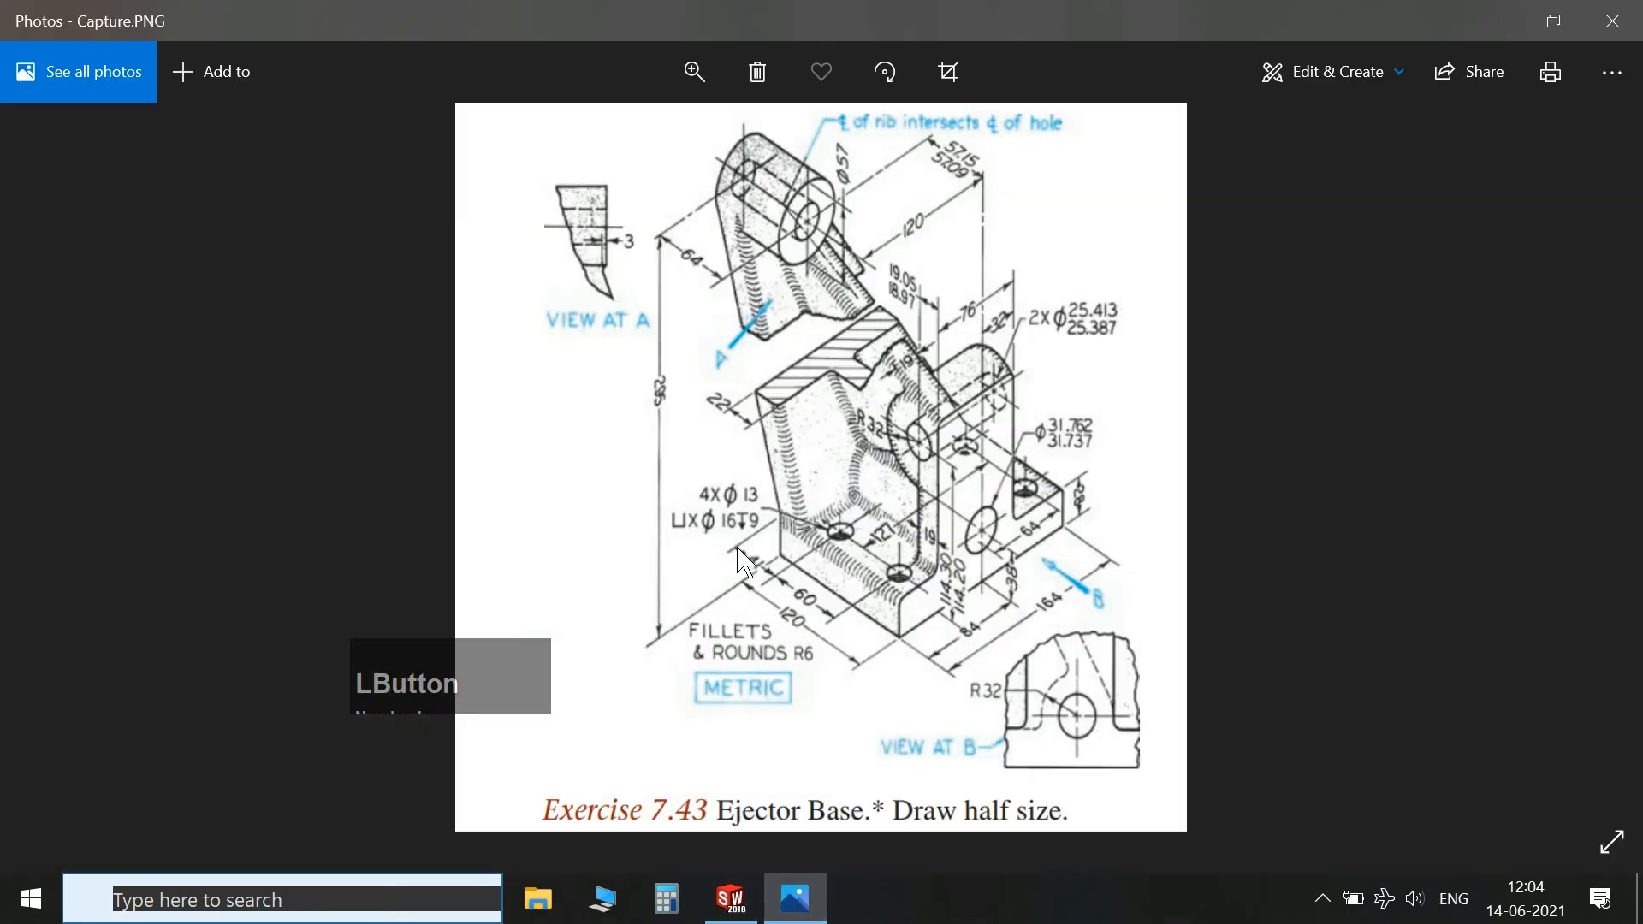
pyautogui.click(795, 898)
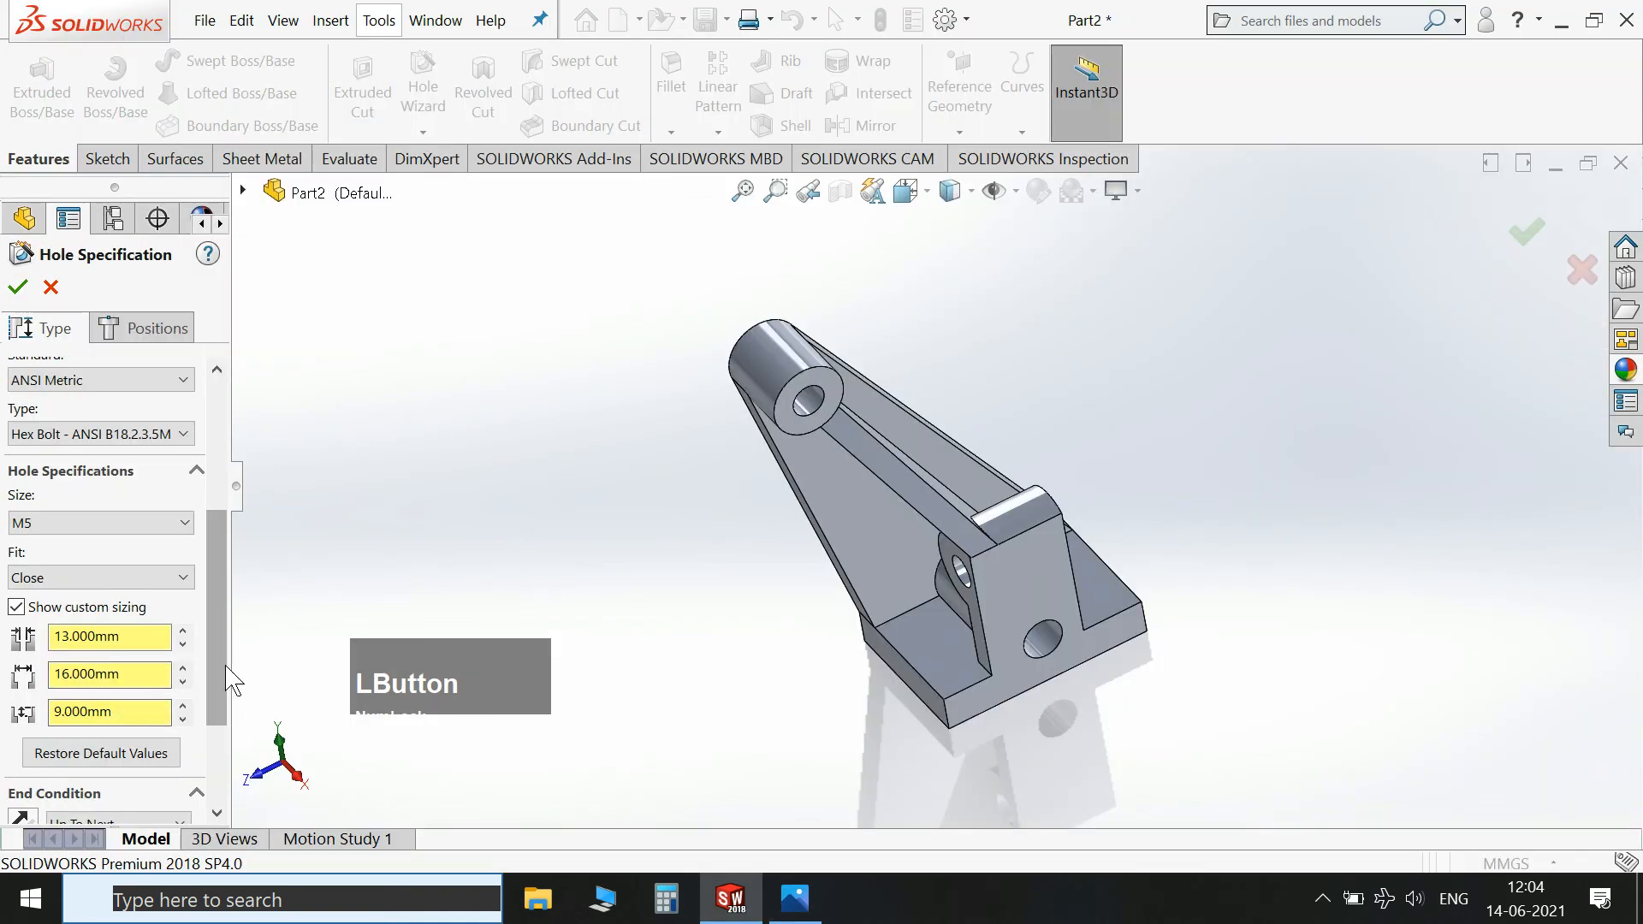
pyautogui.scroll(-1, 216, 689)
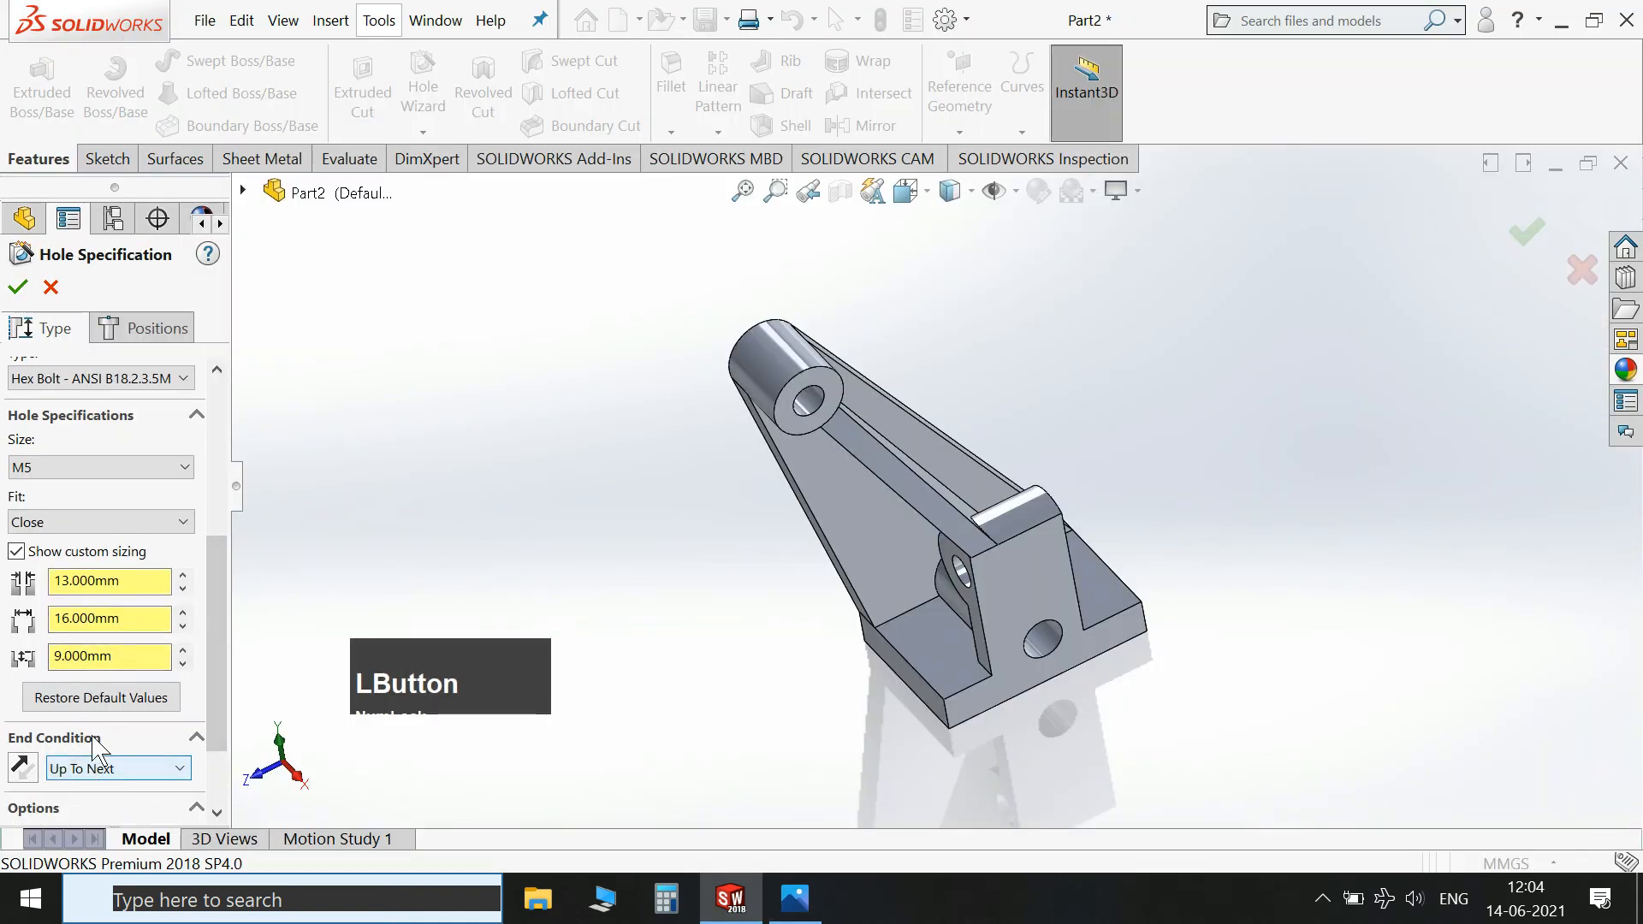
# Choose the base plate's top face for the hole positions, view it straight on, and place two holes on one end of the base.
pyautogui.click(132, 329)
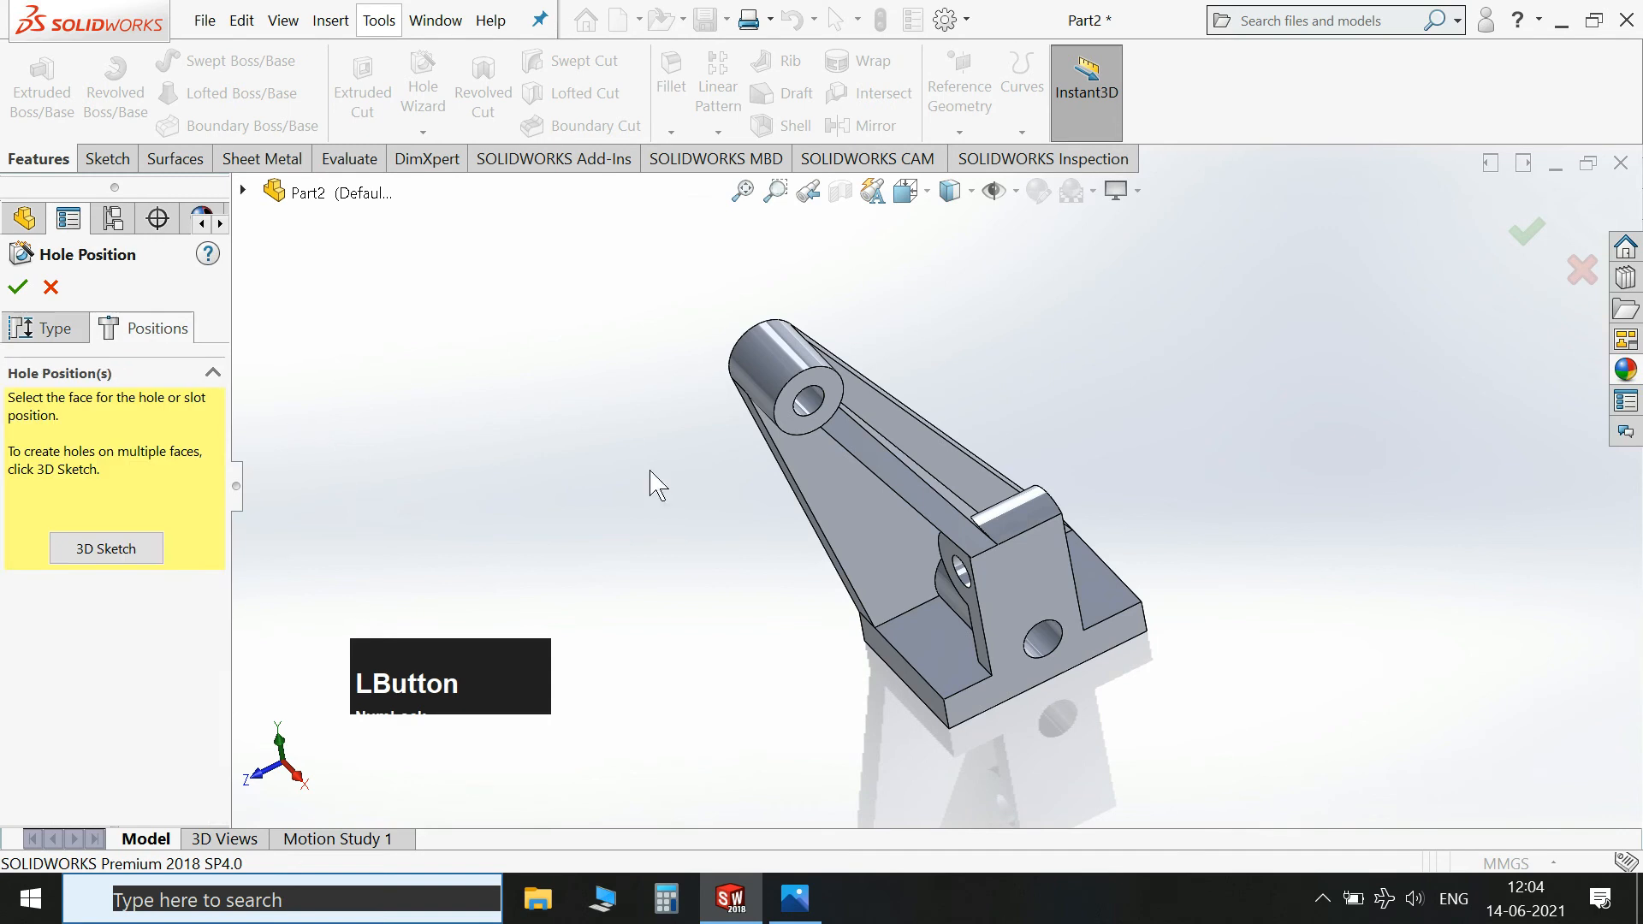
pyautogui.click(916, 628)
pyautogui.press('space')
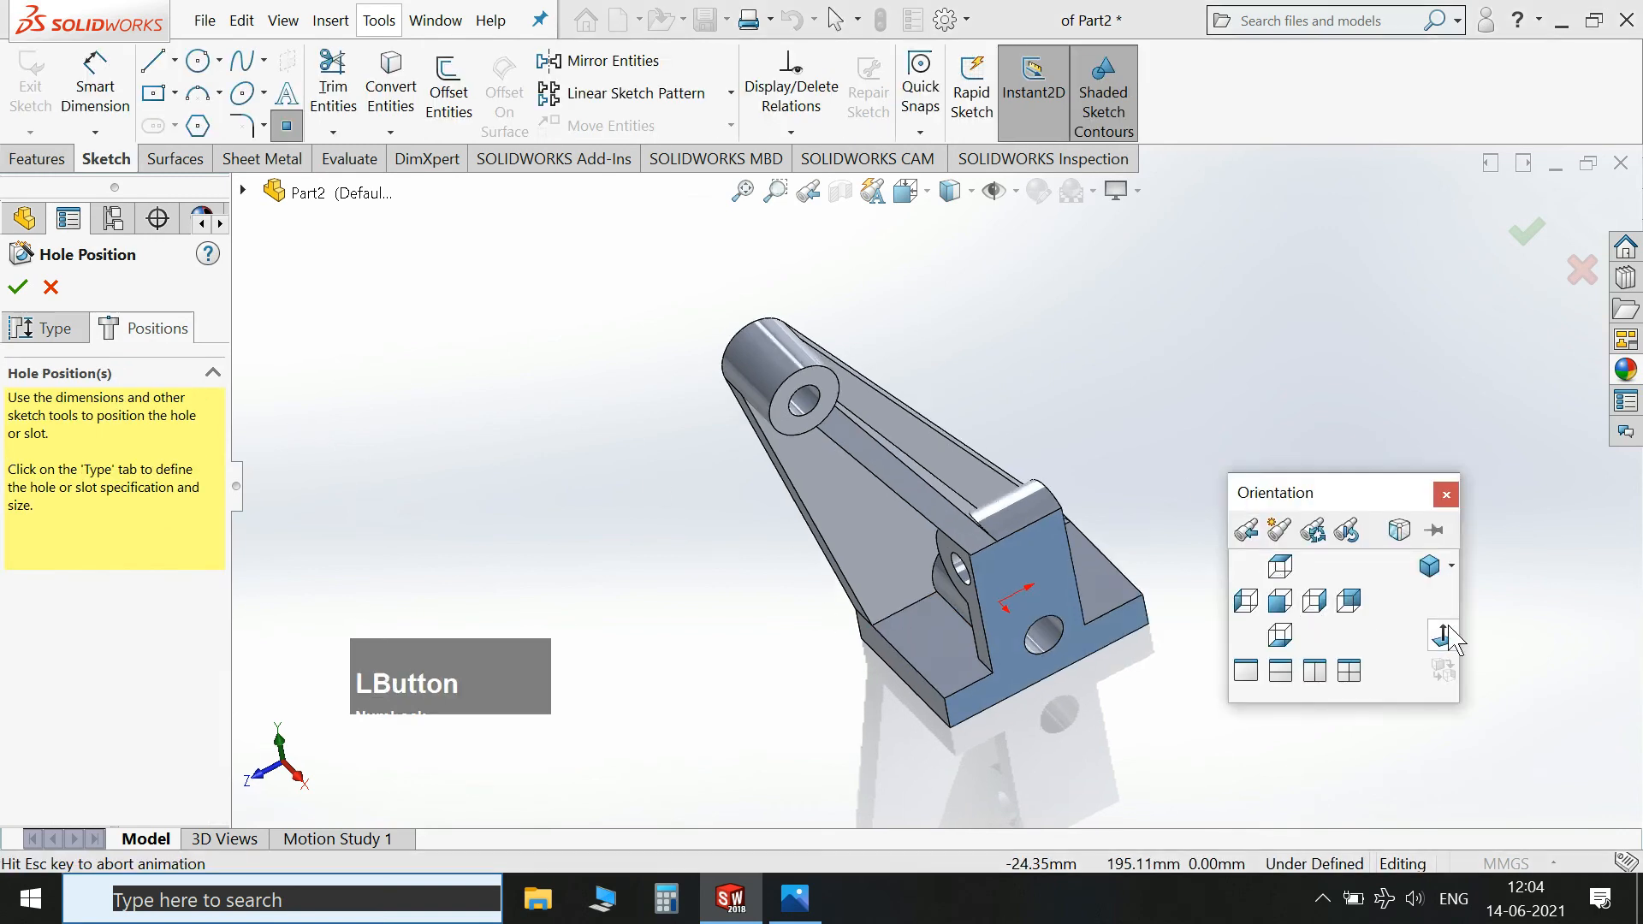
pyautogui.click(1444, 636)
pyautogui.click(896, 256)
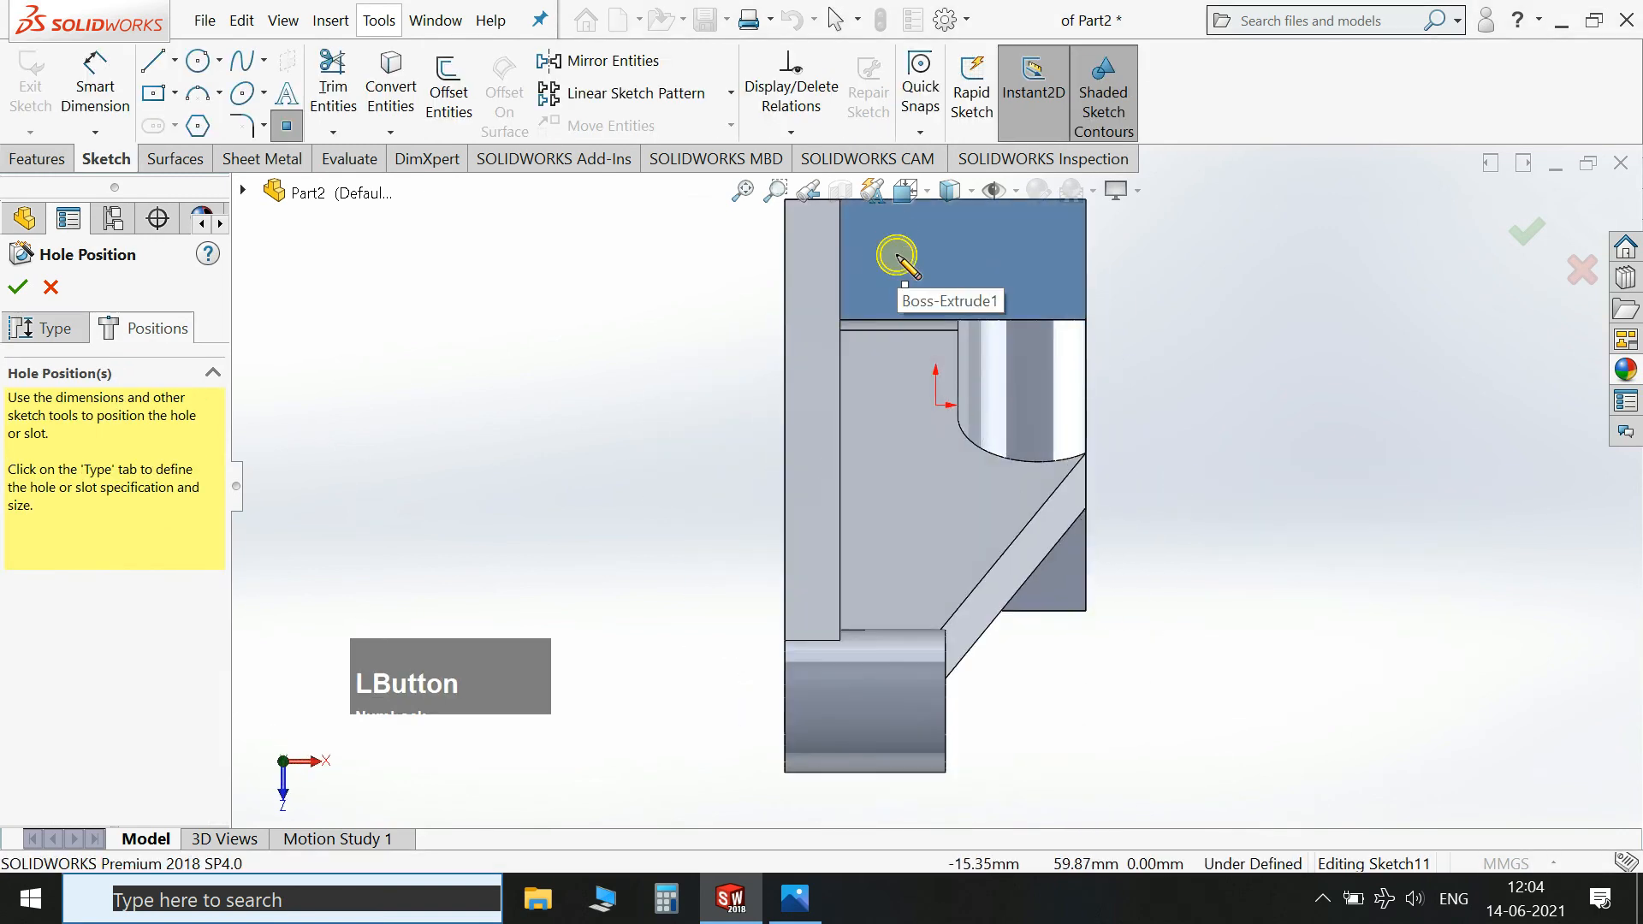
pyautogui.click(1028, 254)
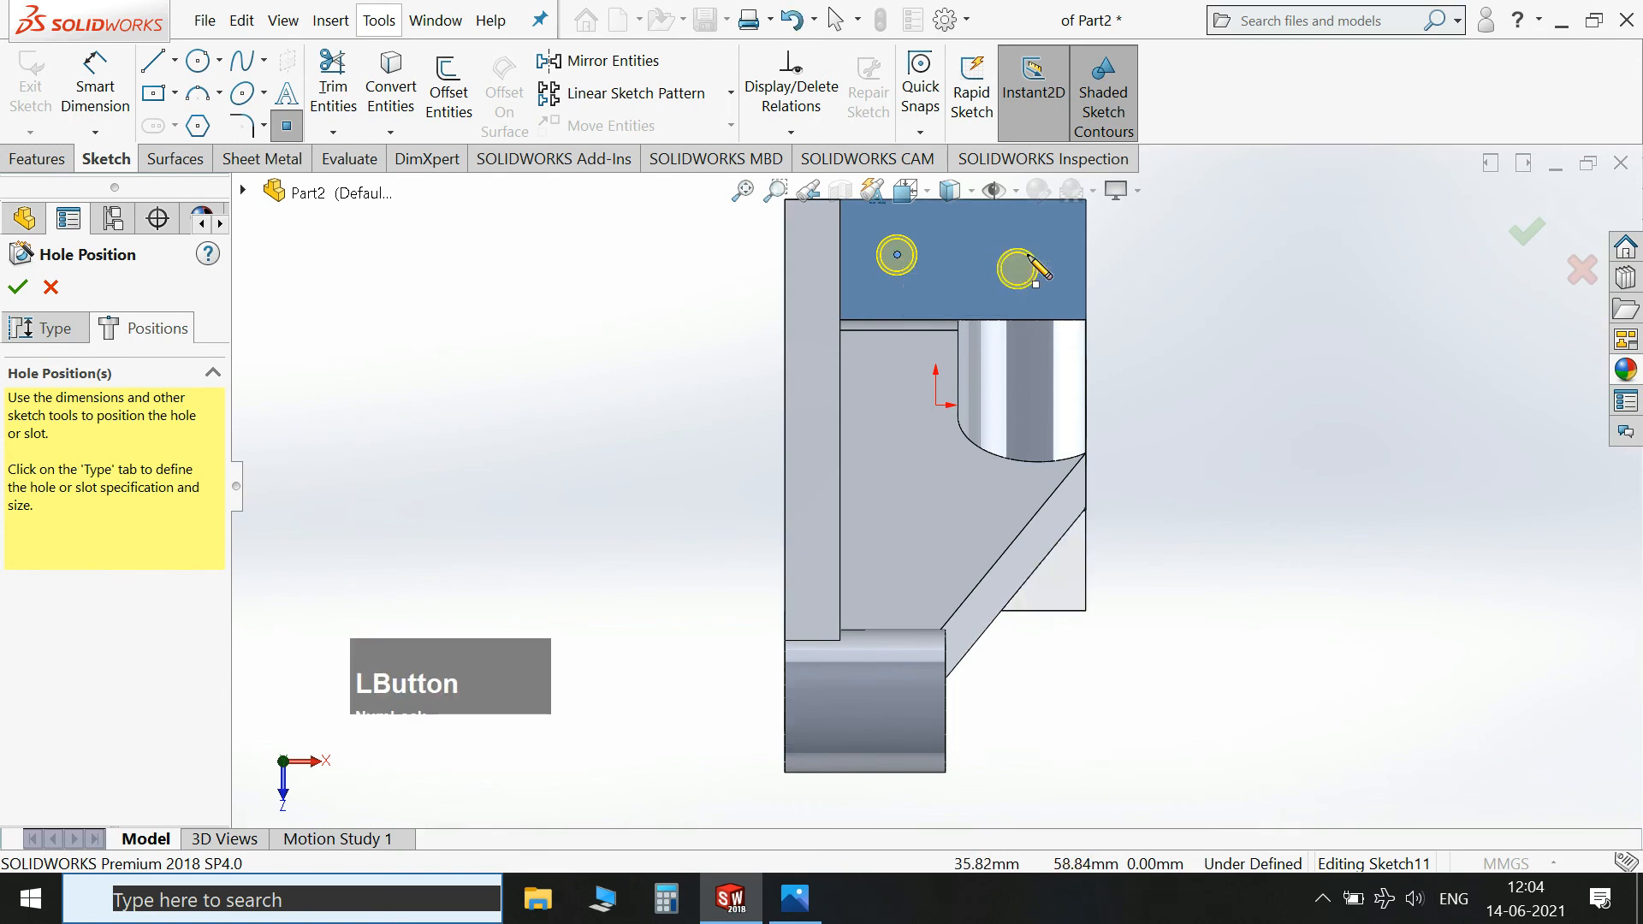
# Place two more holes on the opposite end of the base beneath the rib, and return to the straight-on view.
pyautogui.moveTo(1144, 554); pyautogui.dragTo(1159, 466, button='middle')
pyautogui.scroll(2, 987, 652)
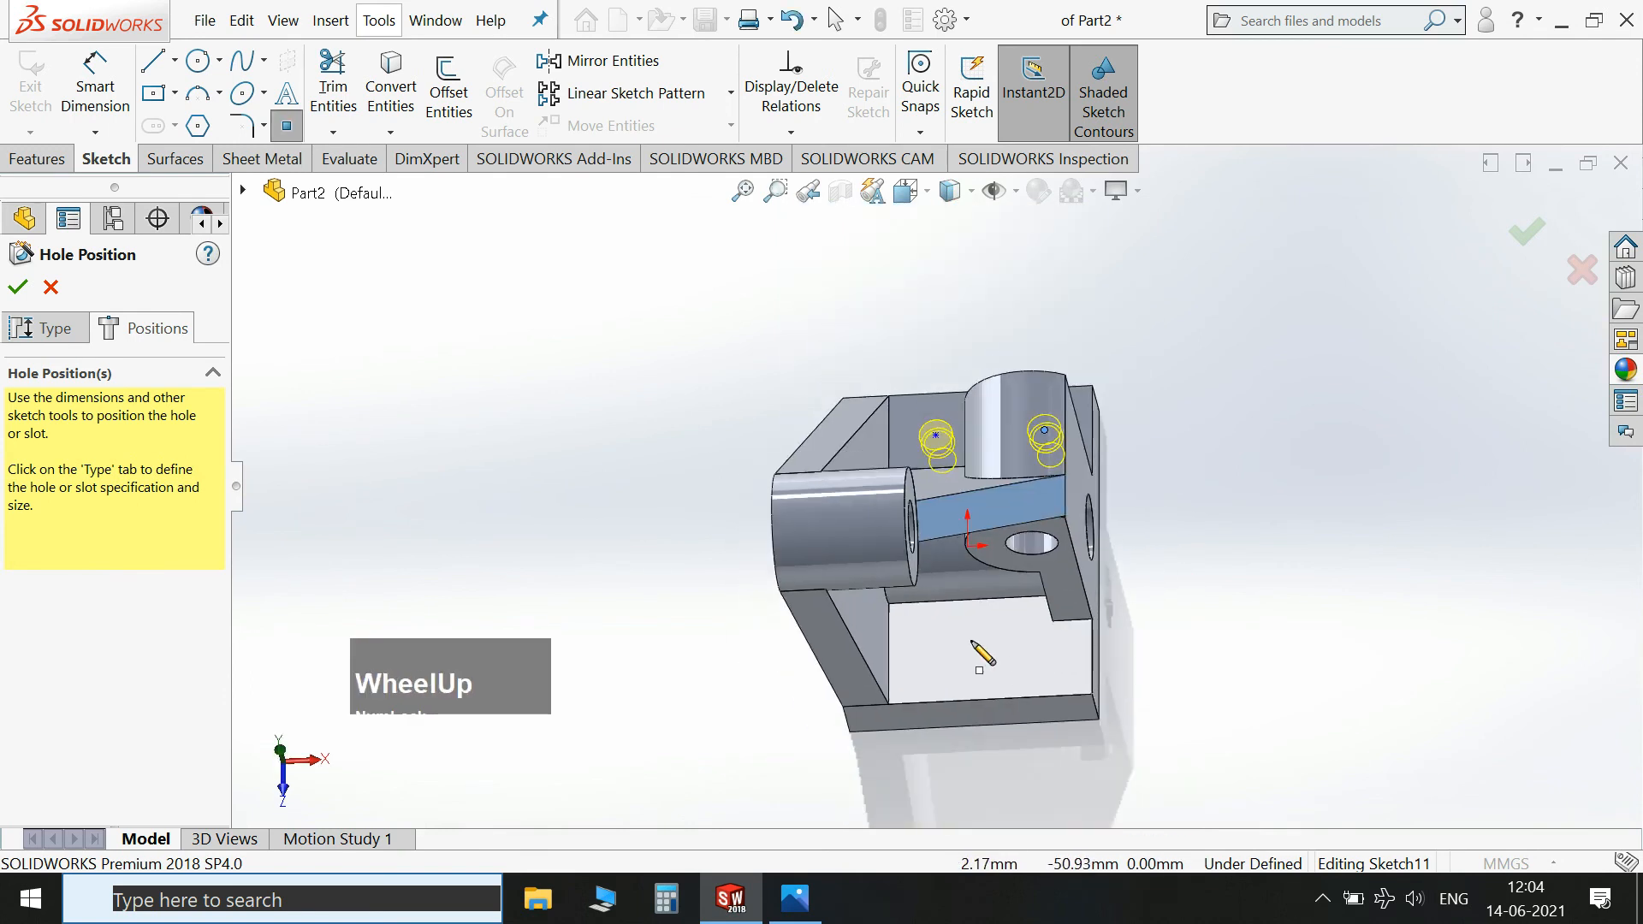
pyautogui.click(931, 660)
pyautogui.click(1044, 653)
pyautogui.press('space')
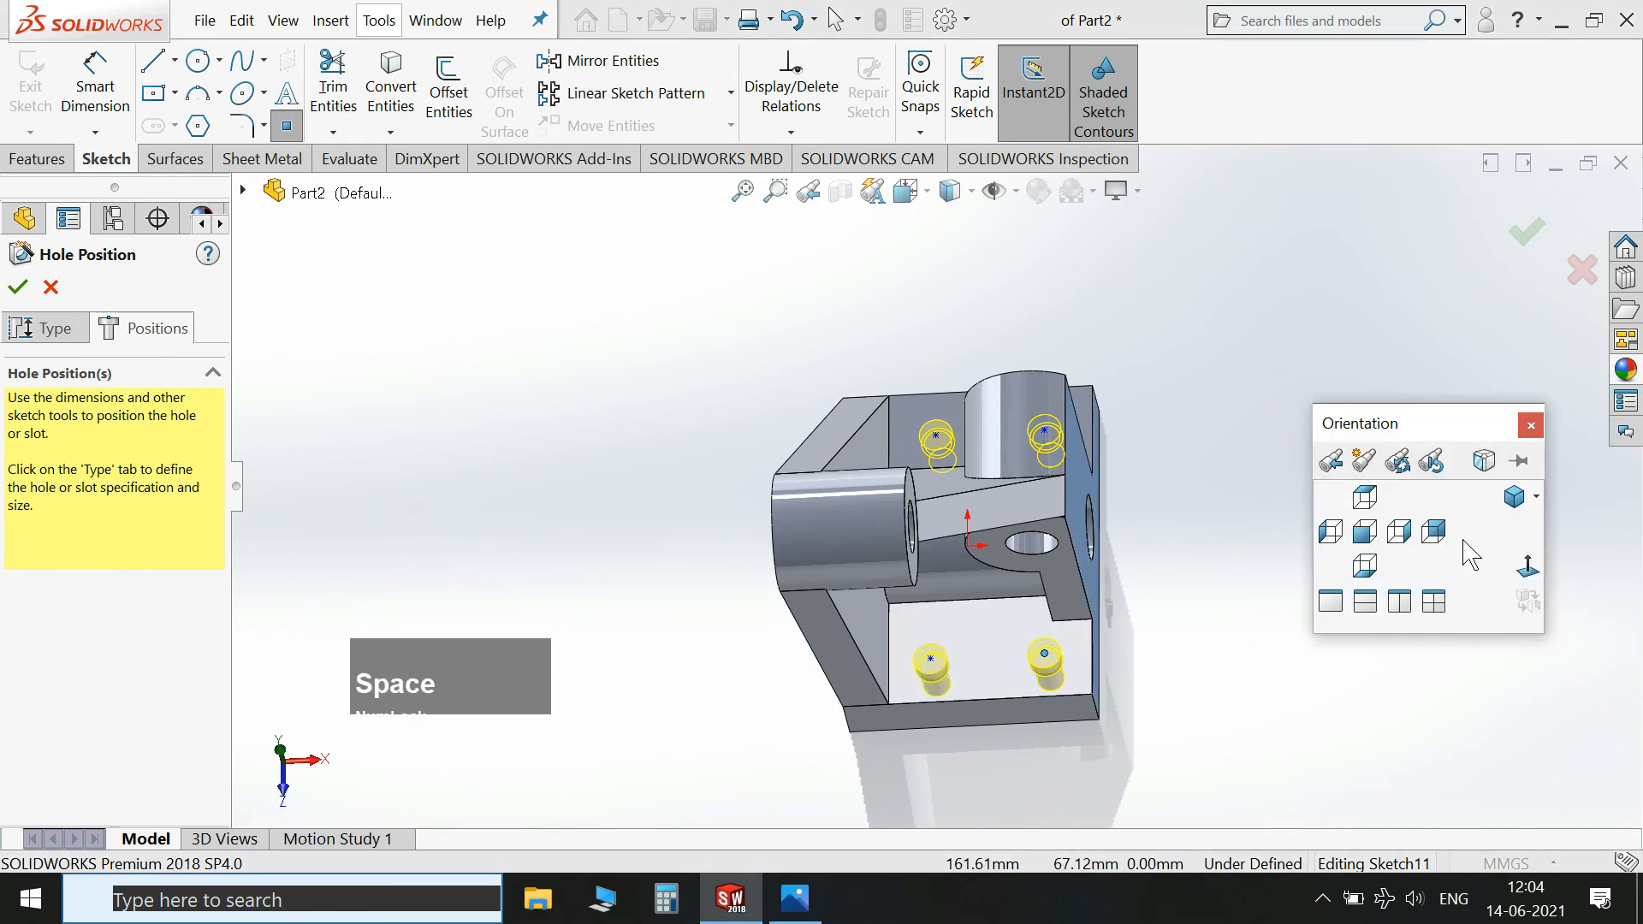
pyautogui.click(1528, 570)
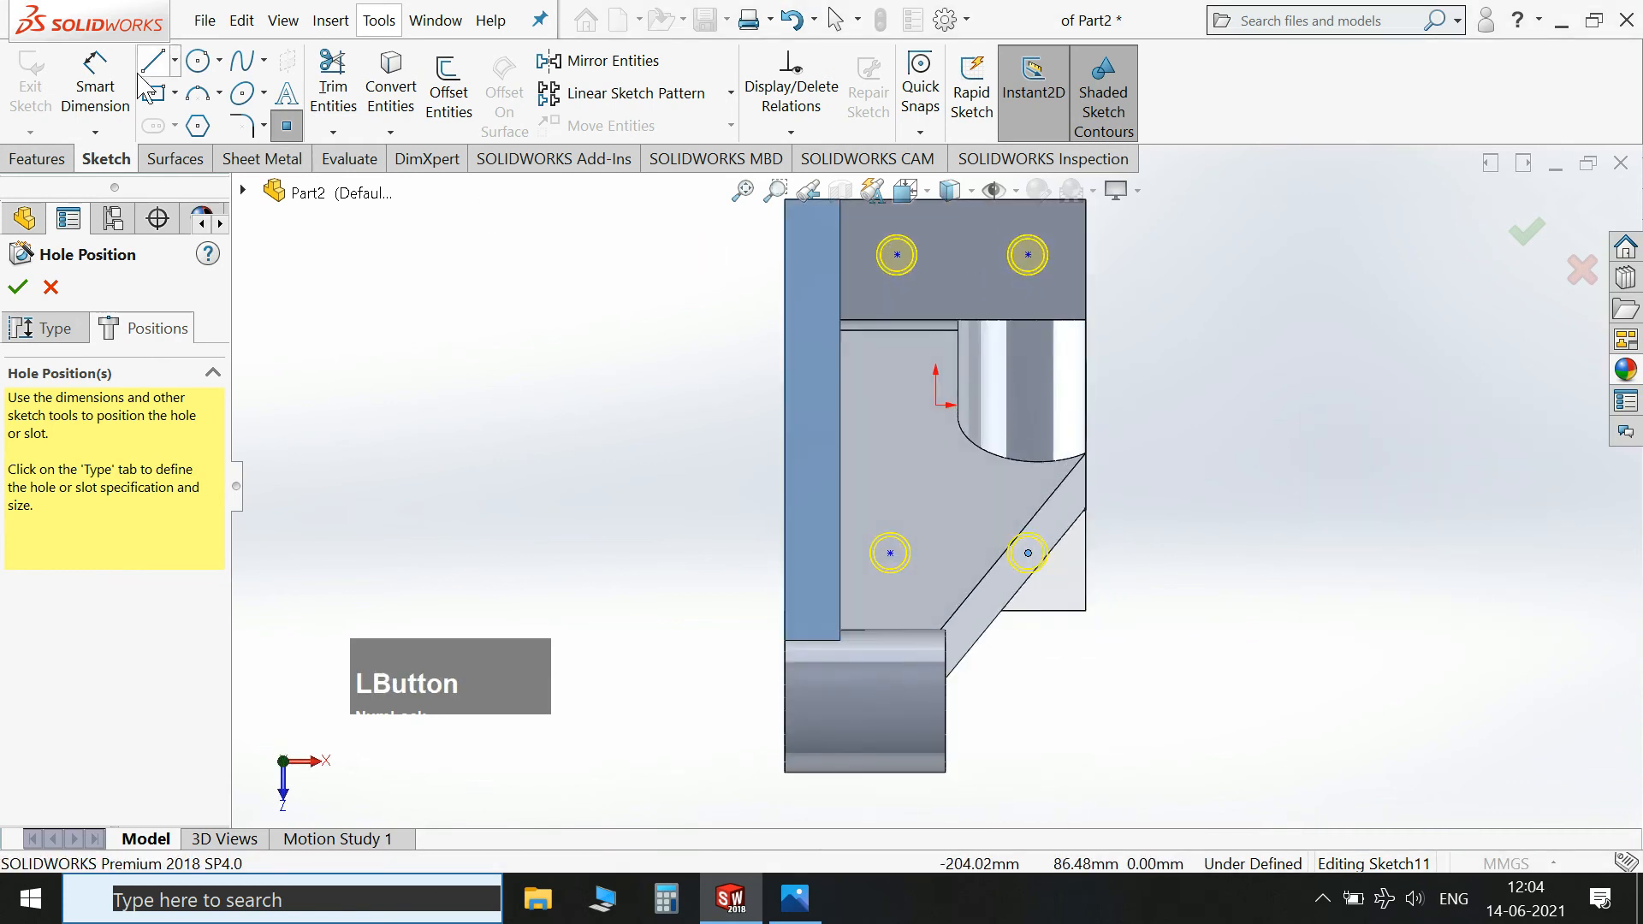
pyautogui.press('Escape')
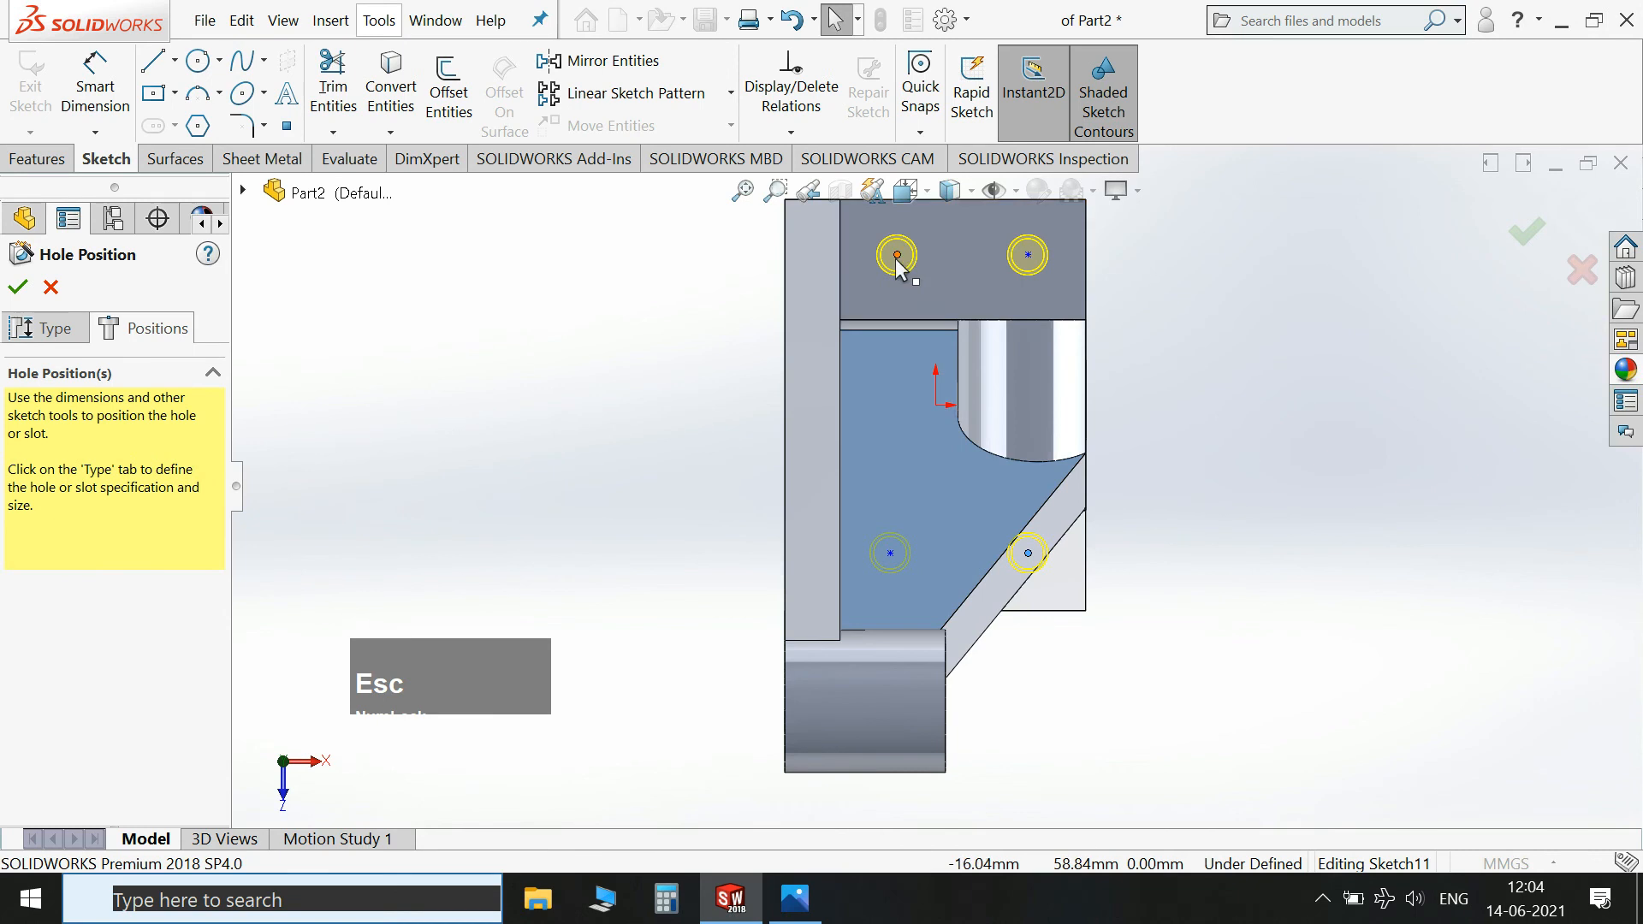
# Align the two hole points nearest the tall wall vertically and the pair on the clear end of the base horizontally.
pyautogui.click(890, 553)
pyautogui.keyDown('ctrl'); pyautogui.click(890, 554); pyautogui.keyUp('ctrl')
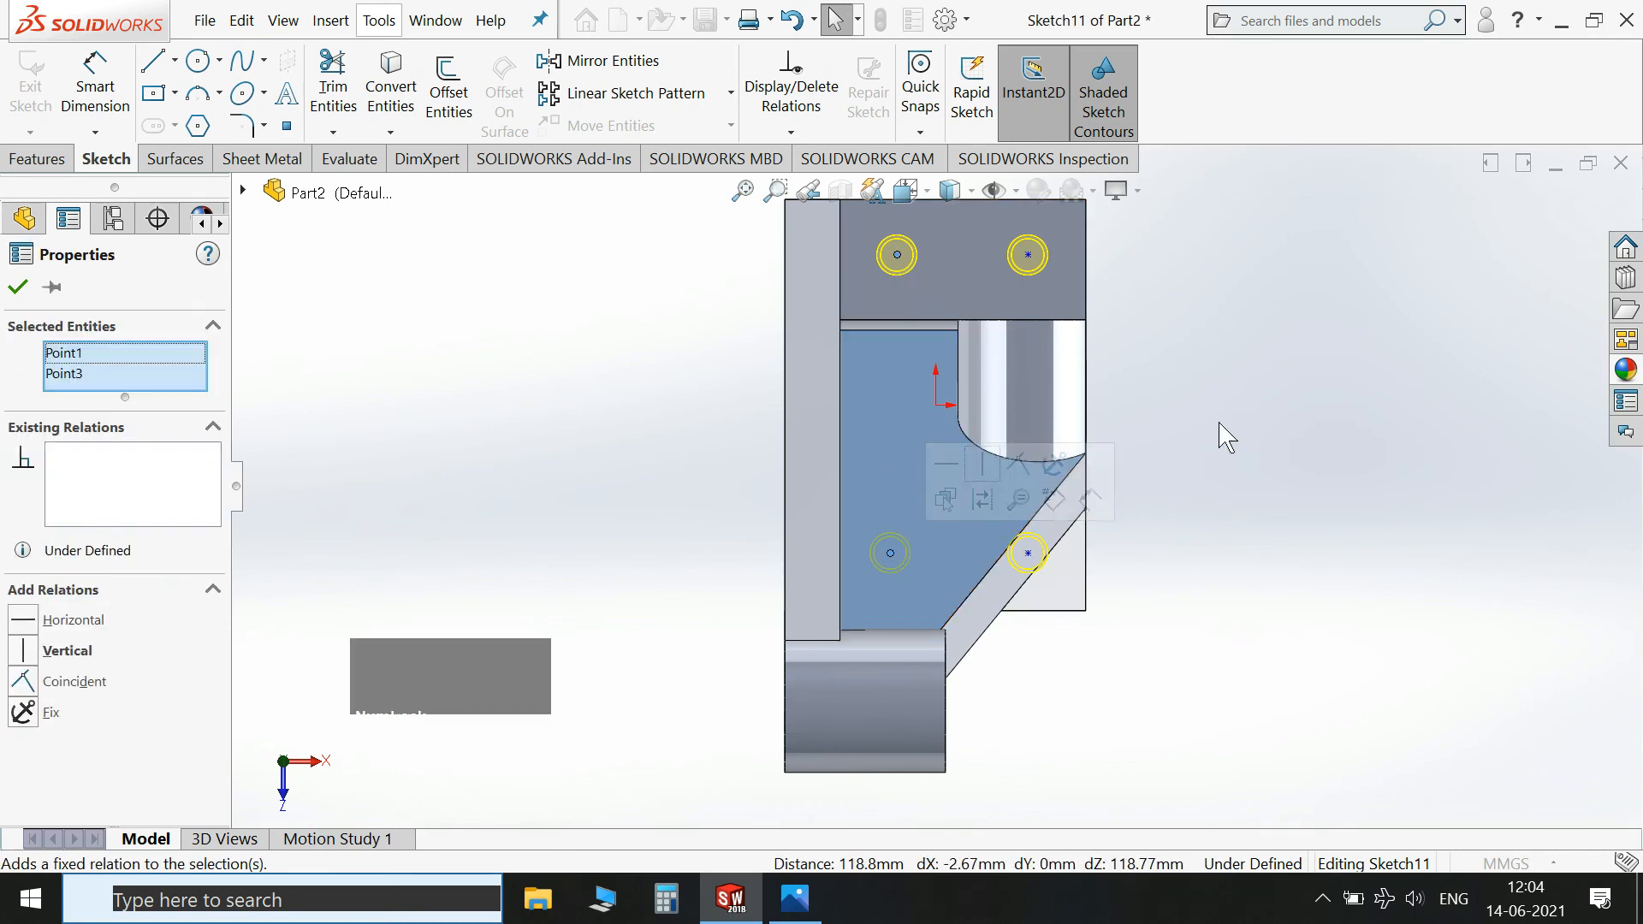
pyautogui.click(26, 650)
pyautogui.click(1001, 274)
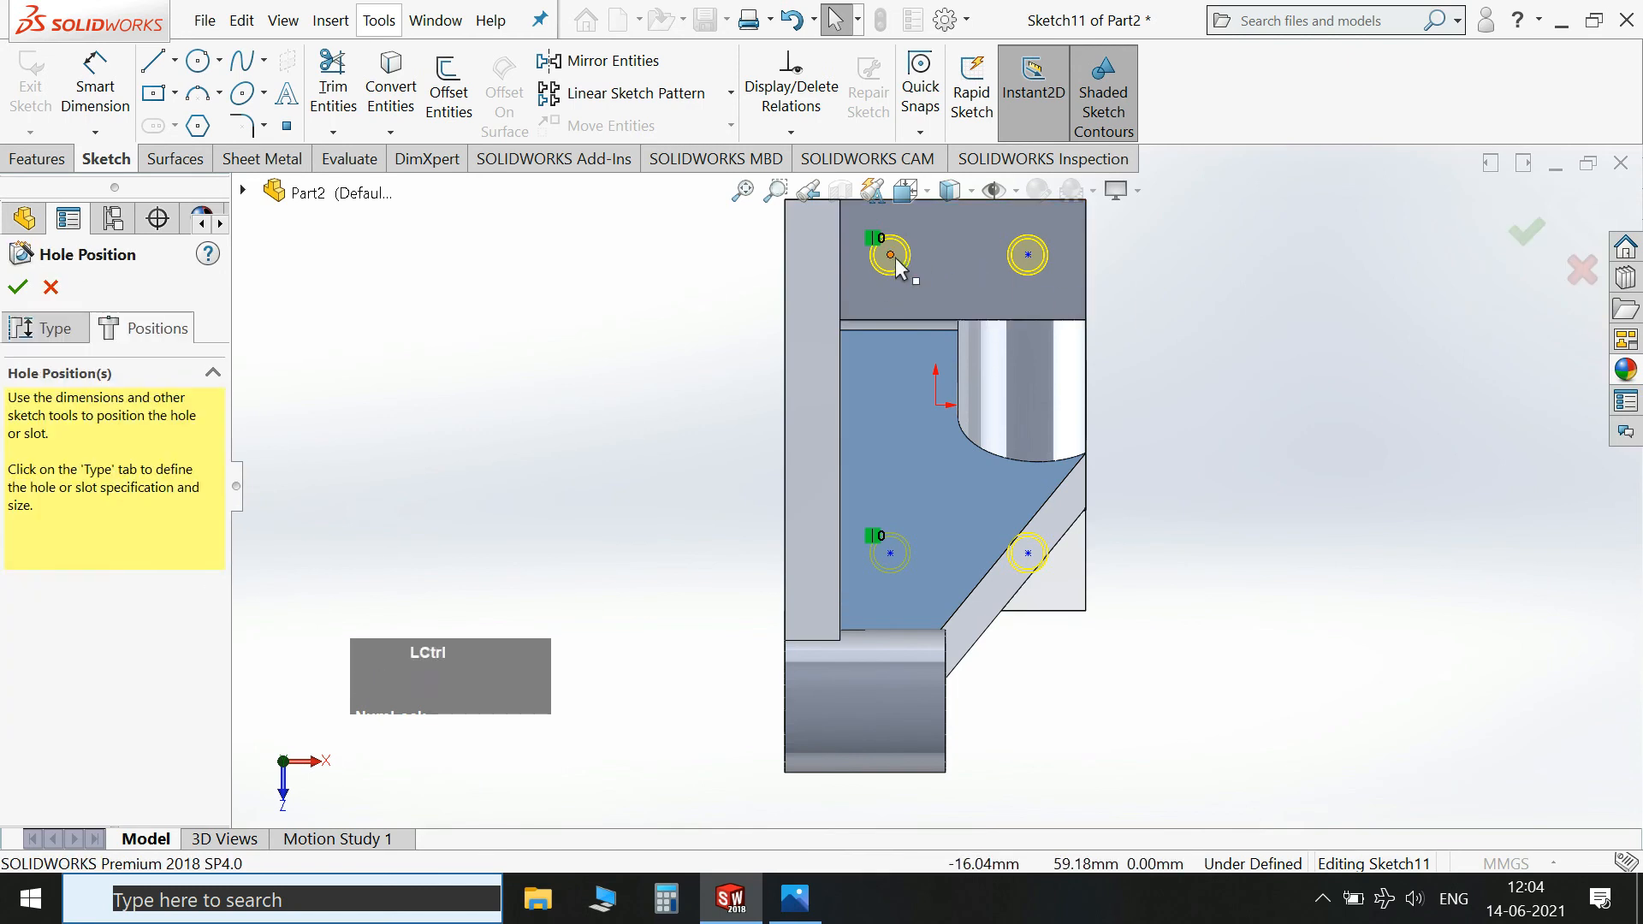
pyautogui.keyDown('ctrl'); pyautogui.click(1030, 257); pyautogui.keyUp('ctrl')
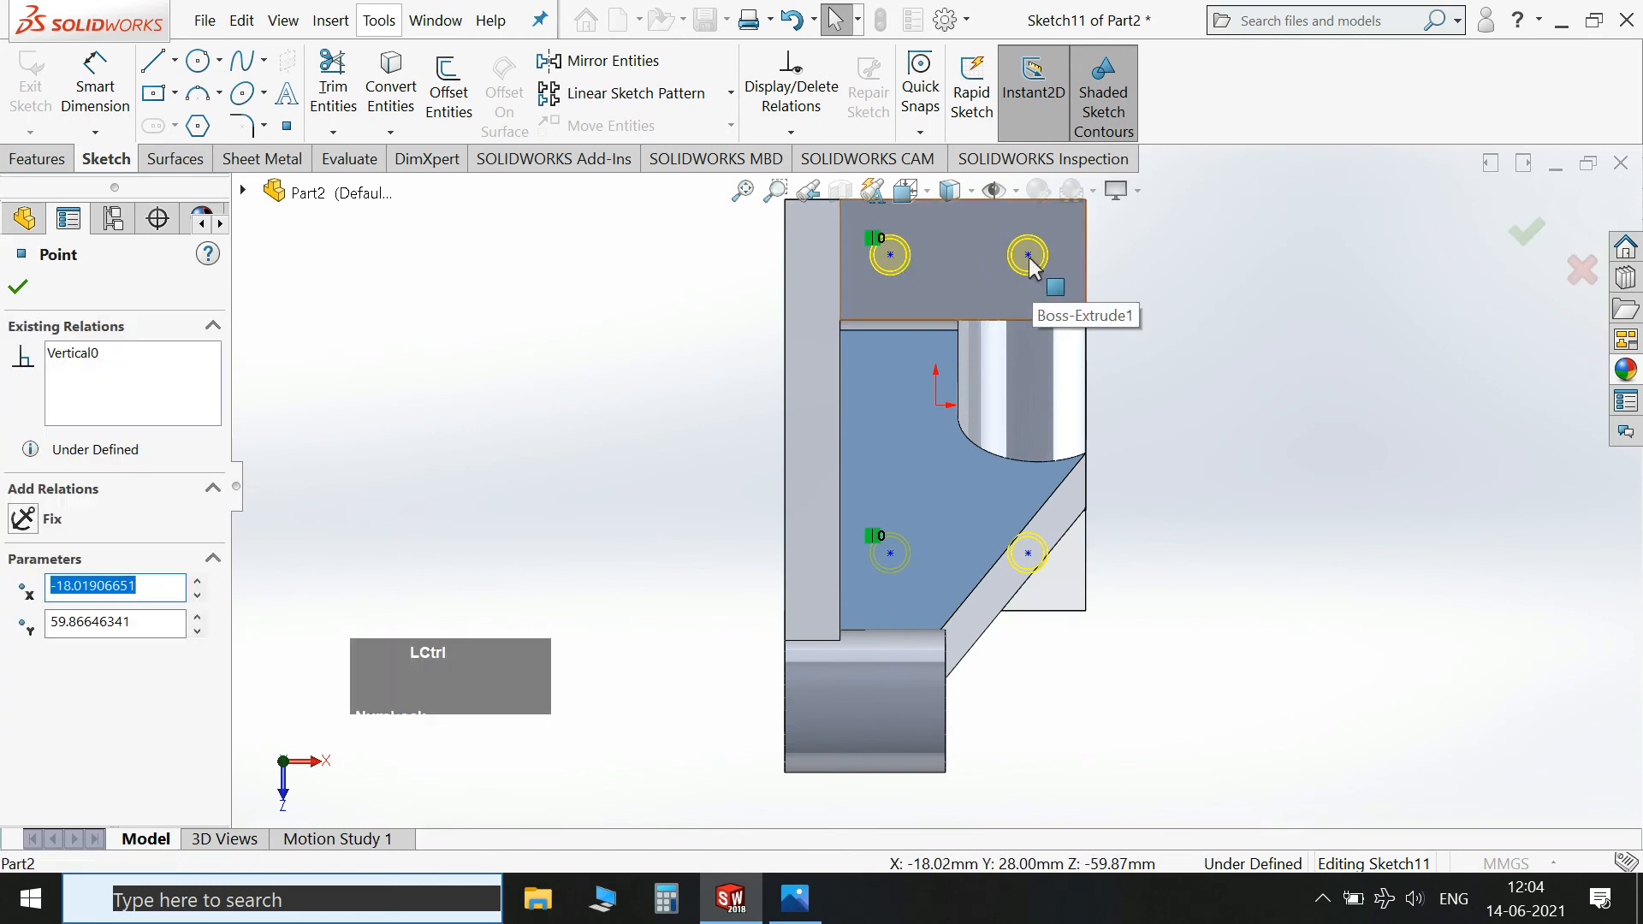
pyautogui.keyDown('ctrl'); pyautogui.click(1030, 257); pyautogui.keyUp('ctrl')
pyautogui.click(1083, 167)
pyautogui.click(1181, 415)
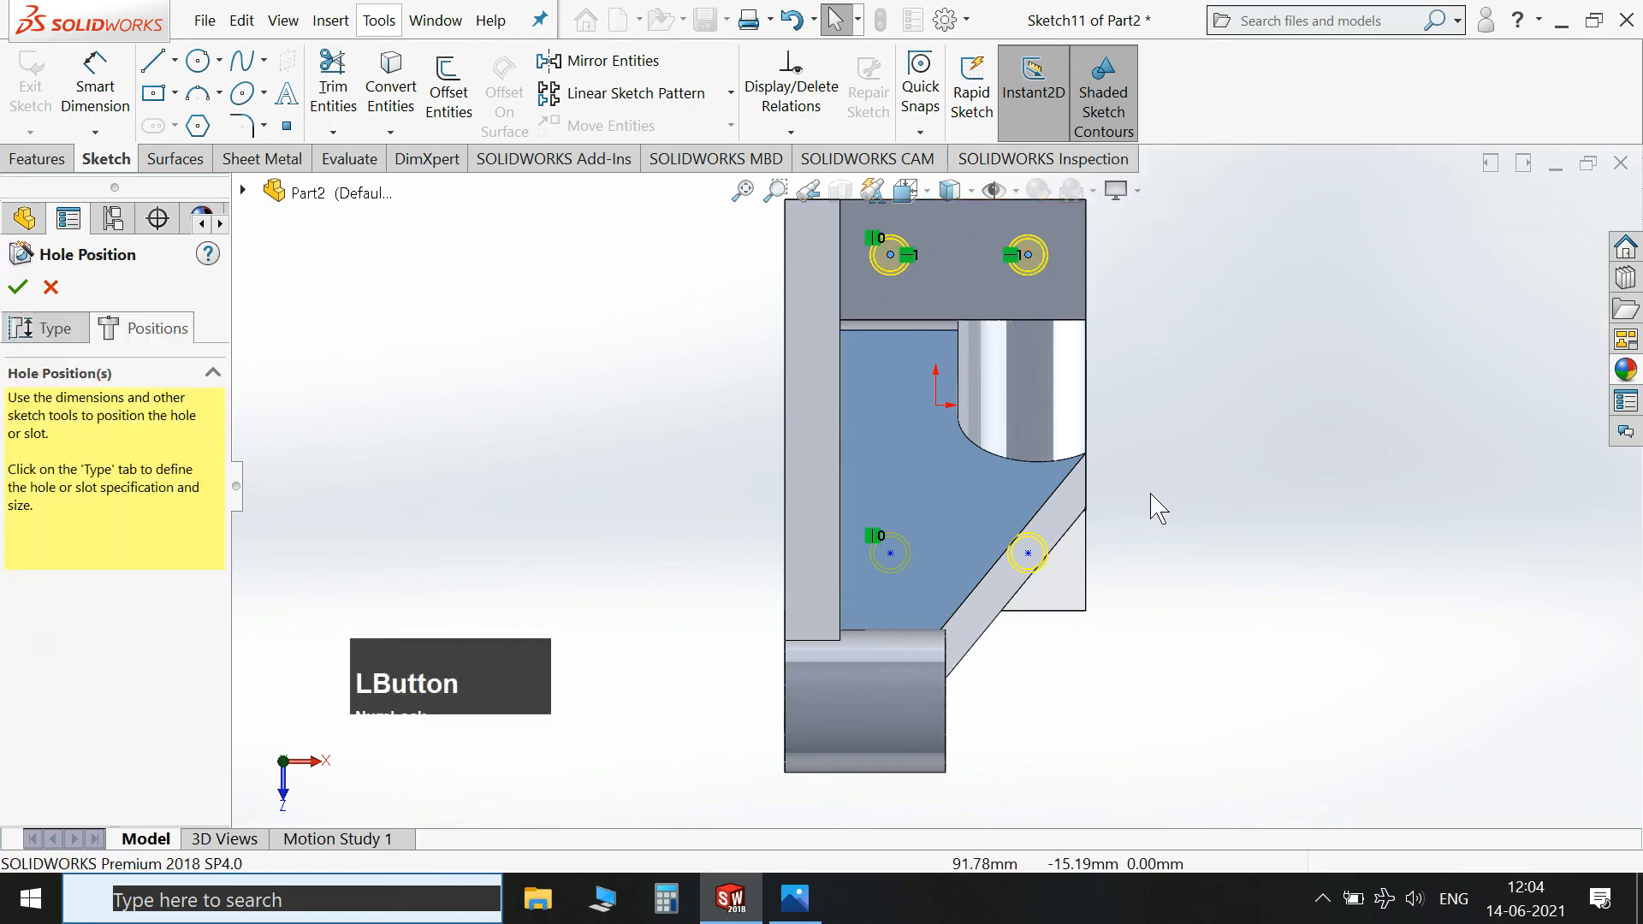
# Align the pair of hole points near the rib horizontally and the two points farthest from the tall wall vertically.
pyautogui.click(1027, 553)
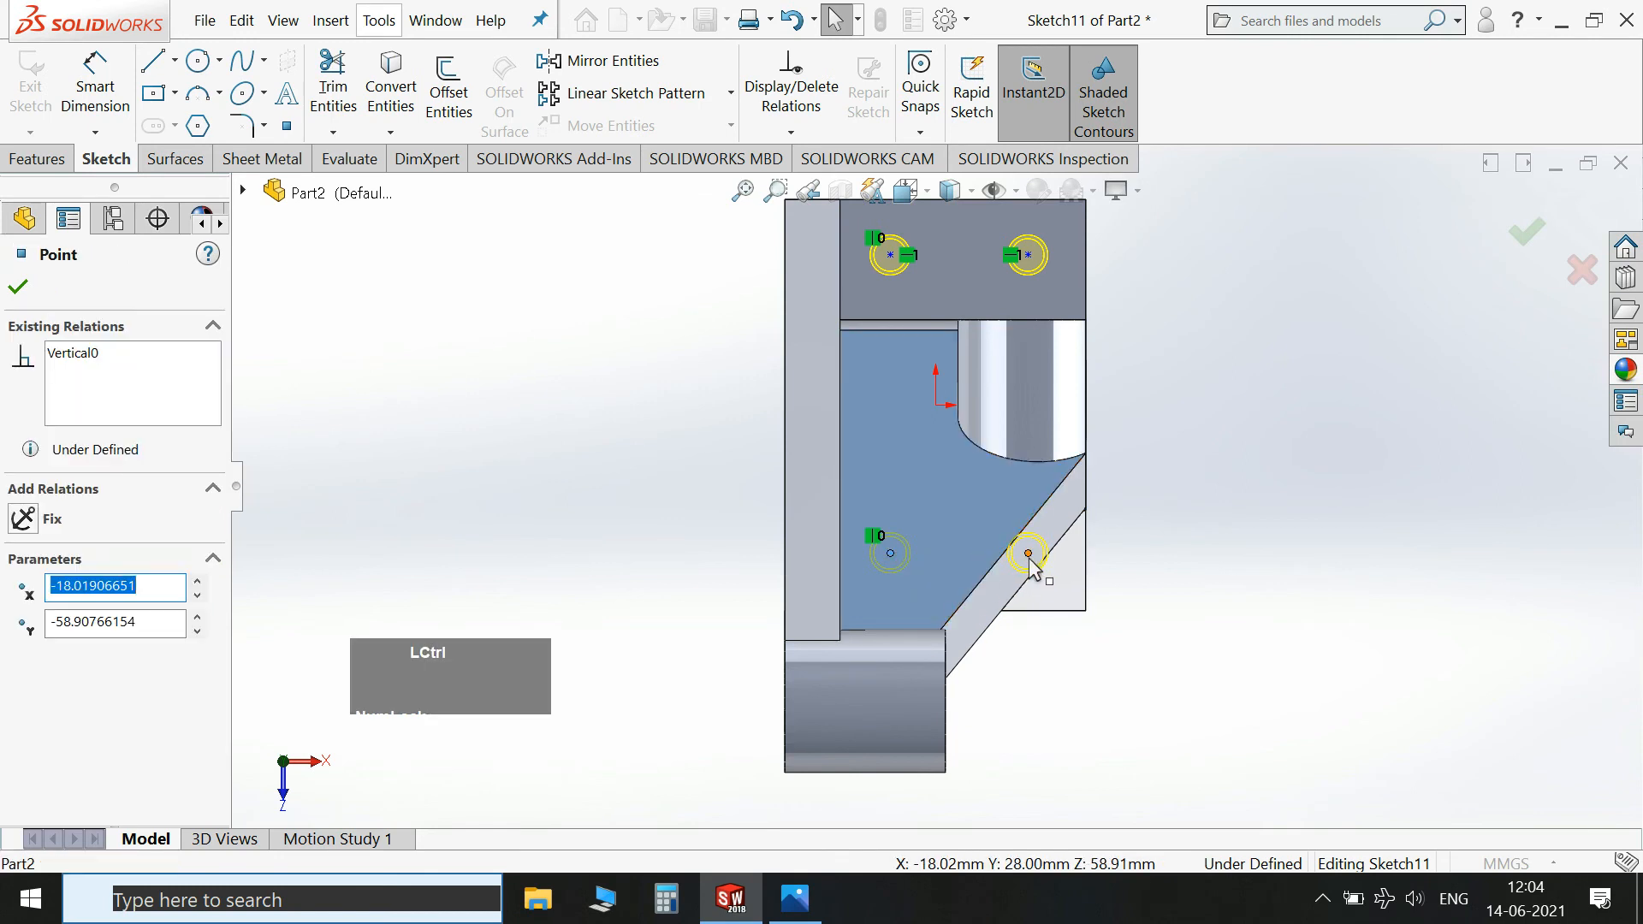
pyautogui.keyDown('ctrl'); pyautogui.click(1028, 554); pyautogui.keyUp('ctrl')
pyautogui.click(1129, 462)
pyautogui.click(1028, 255)
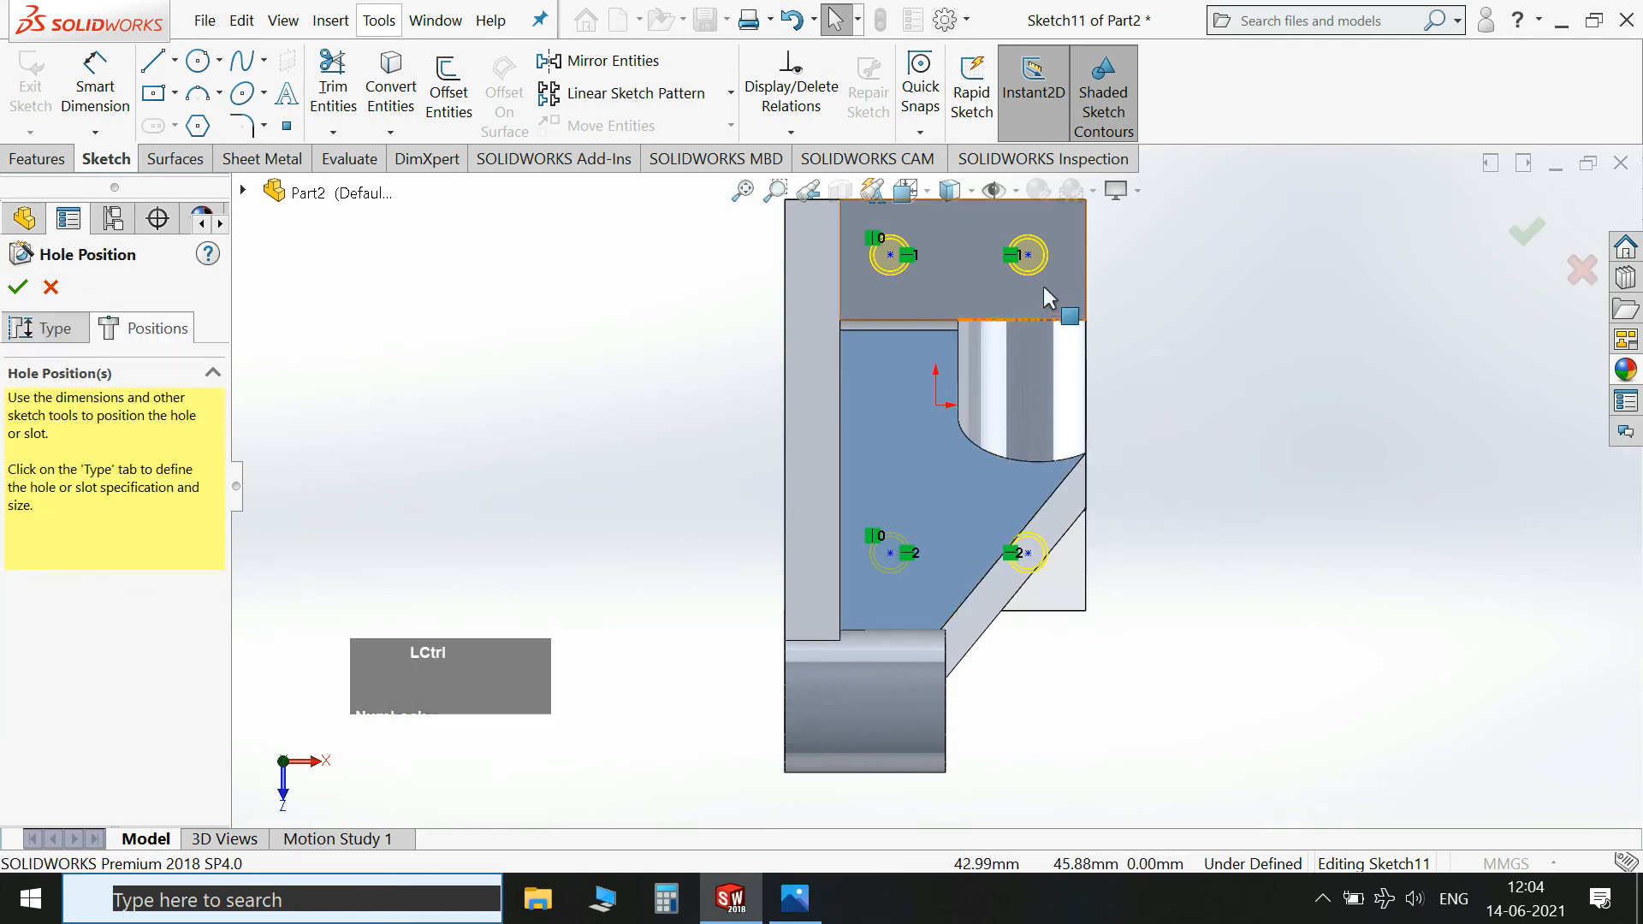
pyautogui.keyDown('ctrl'); pyautogui.click(1027, 554); pyautogui.keyUp('ctrl')
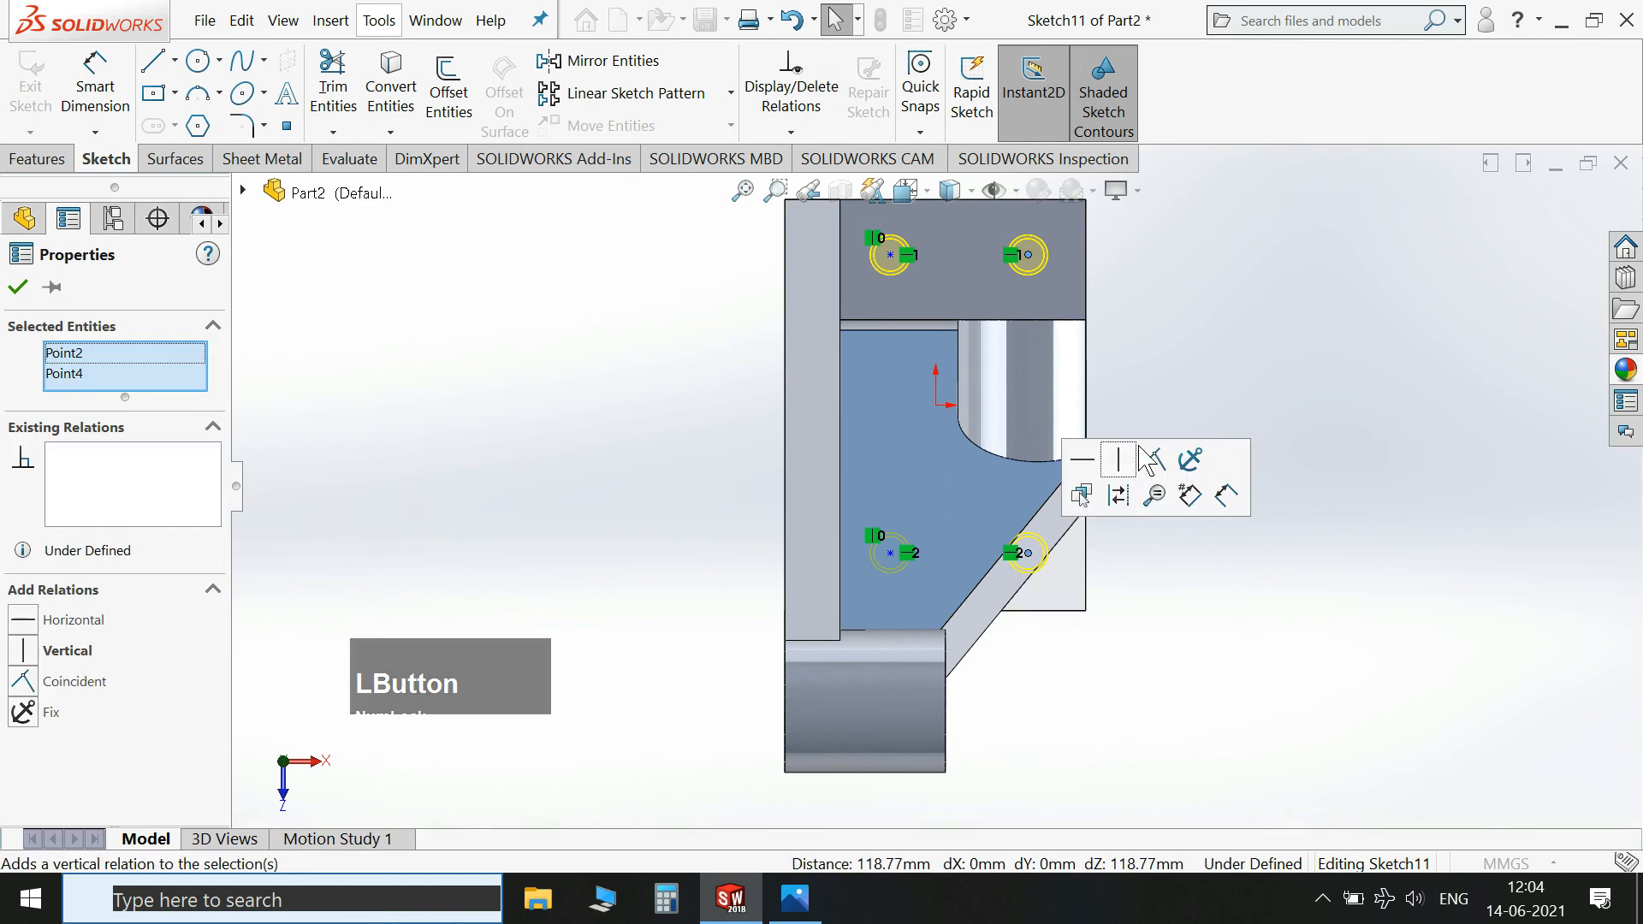
pyautogui.click(1118, 475)
# Dimension the distance from the tall wall's outer edge to the nearest hole point as 41 mm.
pyautogui.click(95, 86)
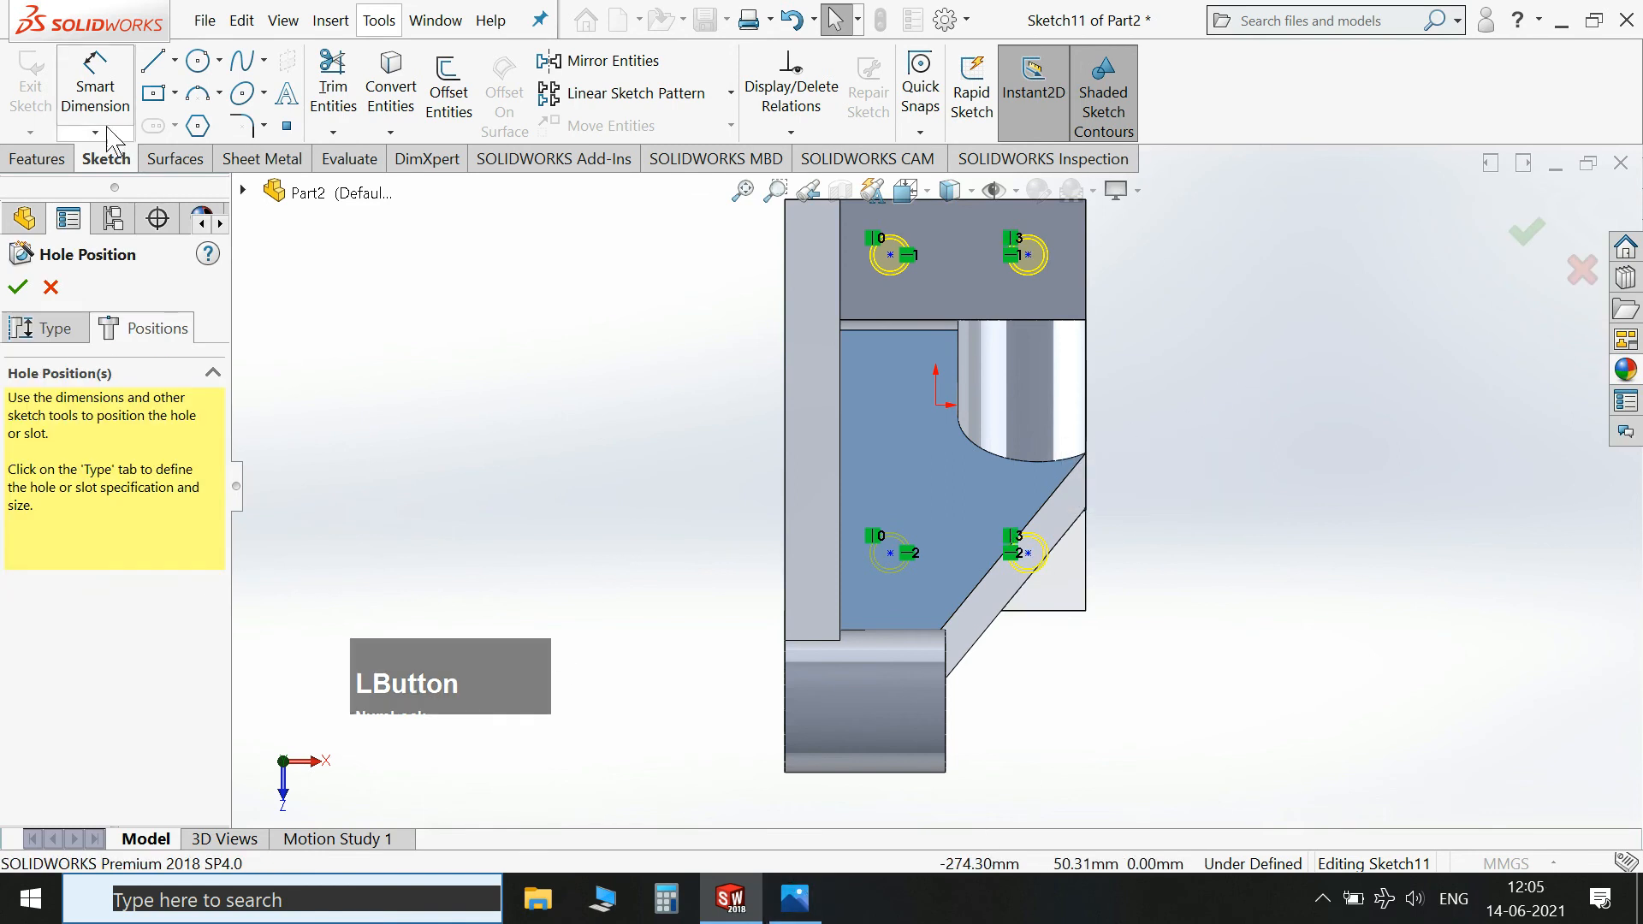
pyautogui.click(786, 625)
pyautogui.click(889, 554)
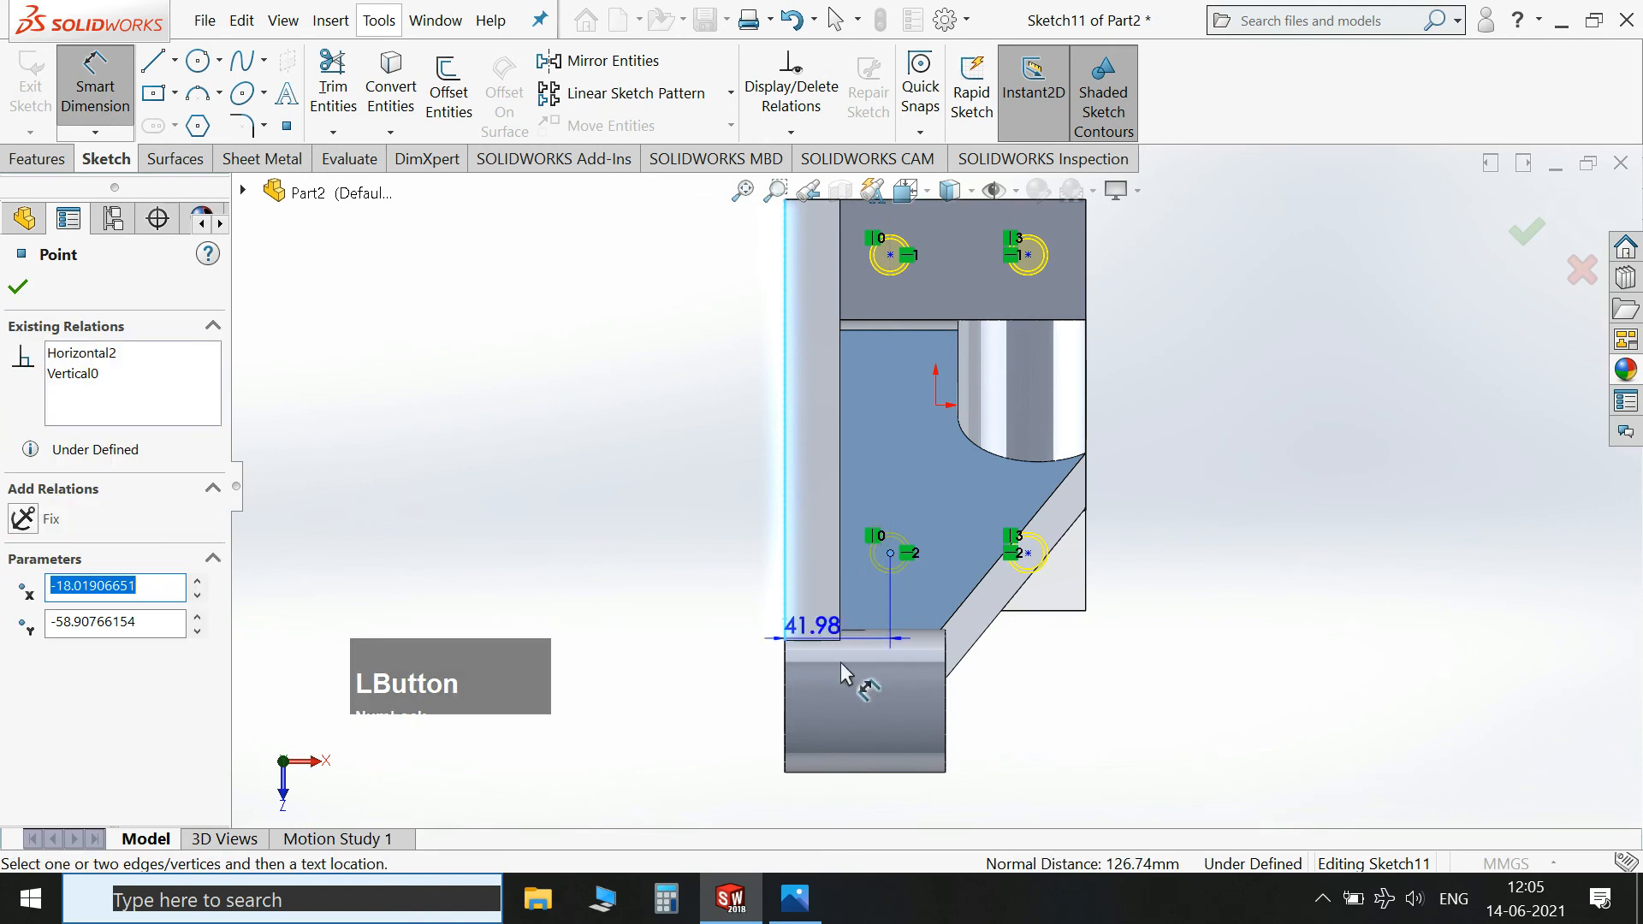
pyautogui.scroll(2, 873, 620)
pyautogui.click(886, 700)
pyautogui.write('41')
pyautogui.press('KP_Enter')
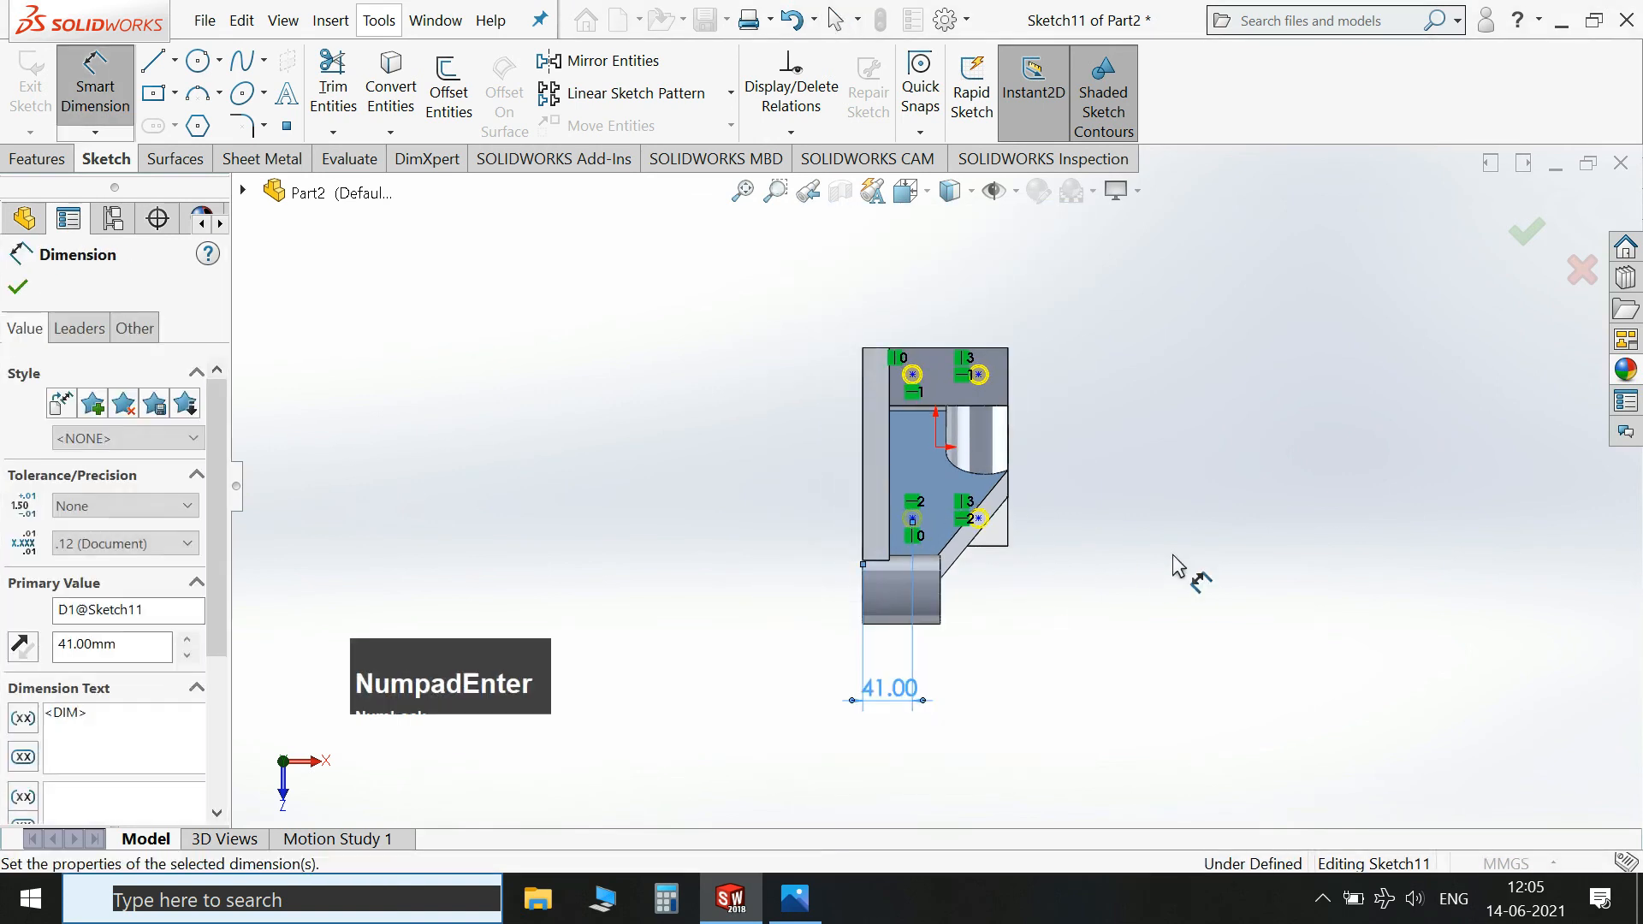
# Check the hole spacing in the Photos drawing and dimension the distance between the two hole columns as 60 mm.
pyautogui.click(795, 898)
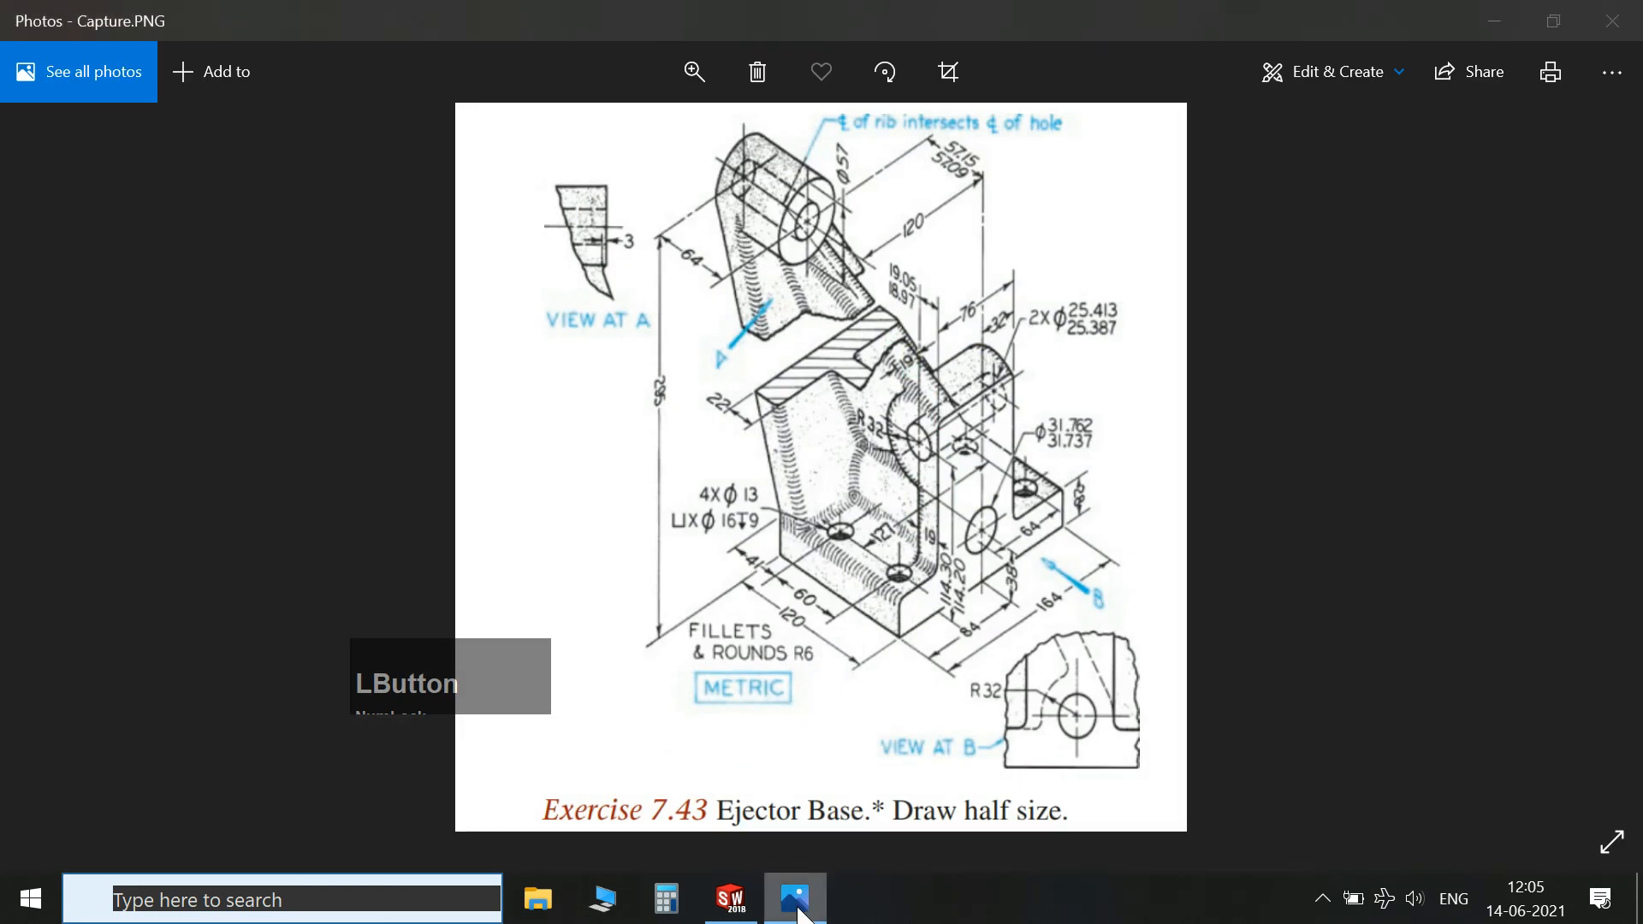
pyautogui.click(795, 897)
pyautogui.scroll(-2, 917, 533)
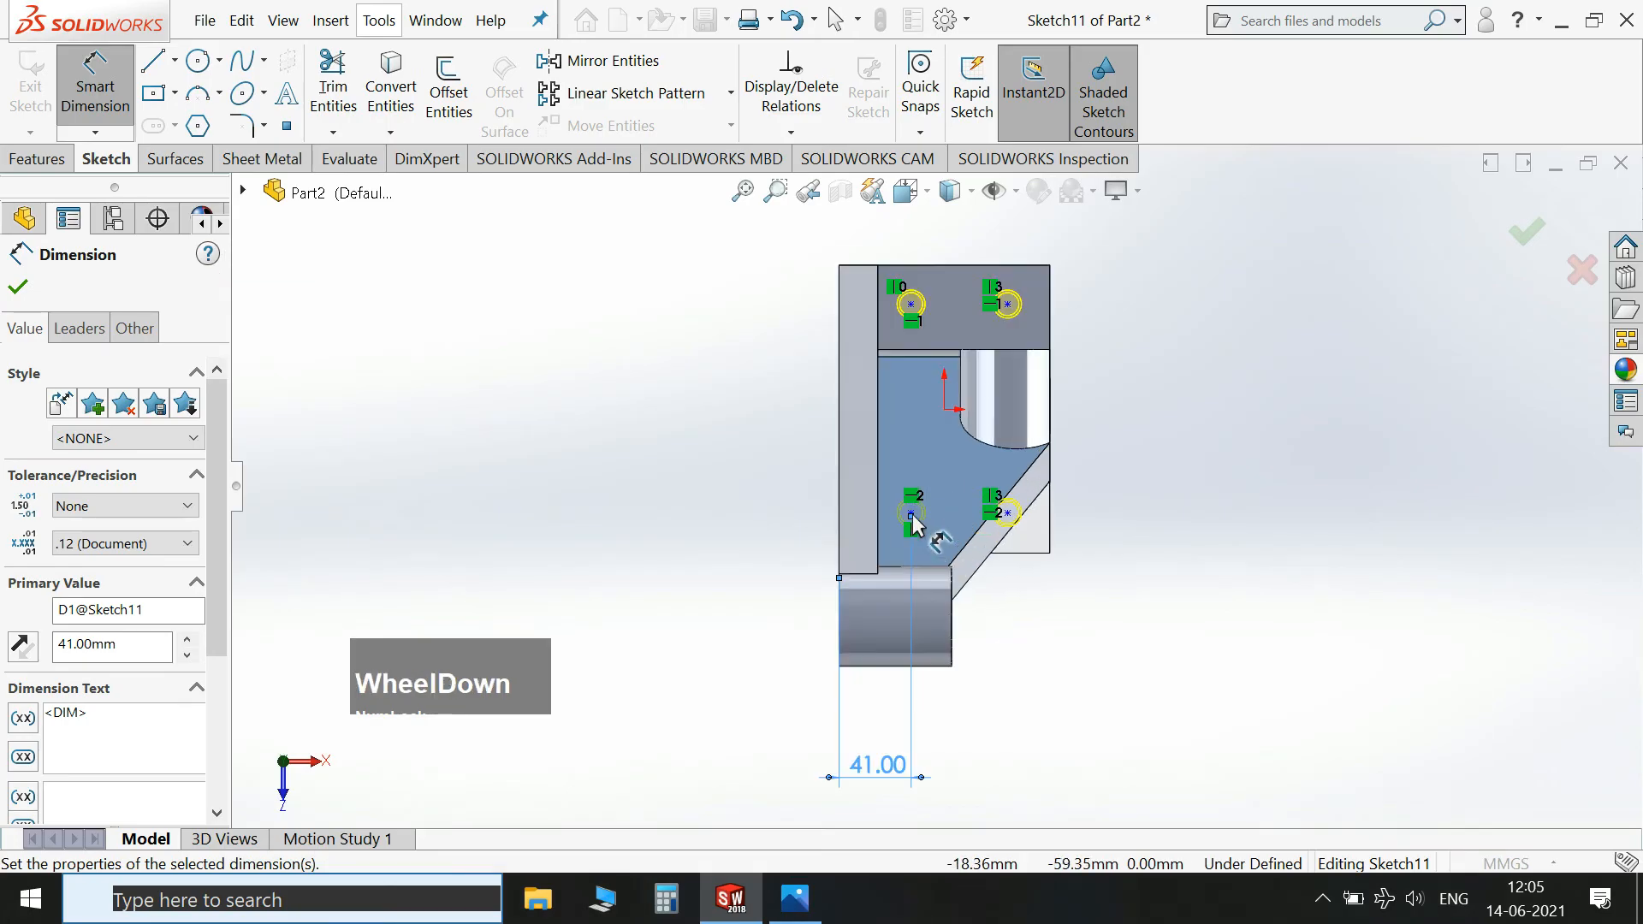
pyautogui.click(912, 514)
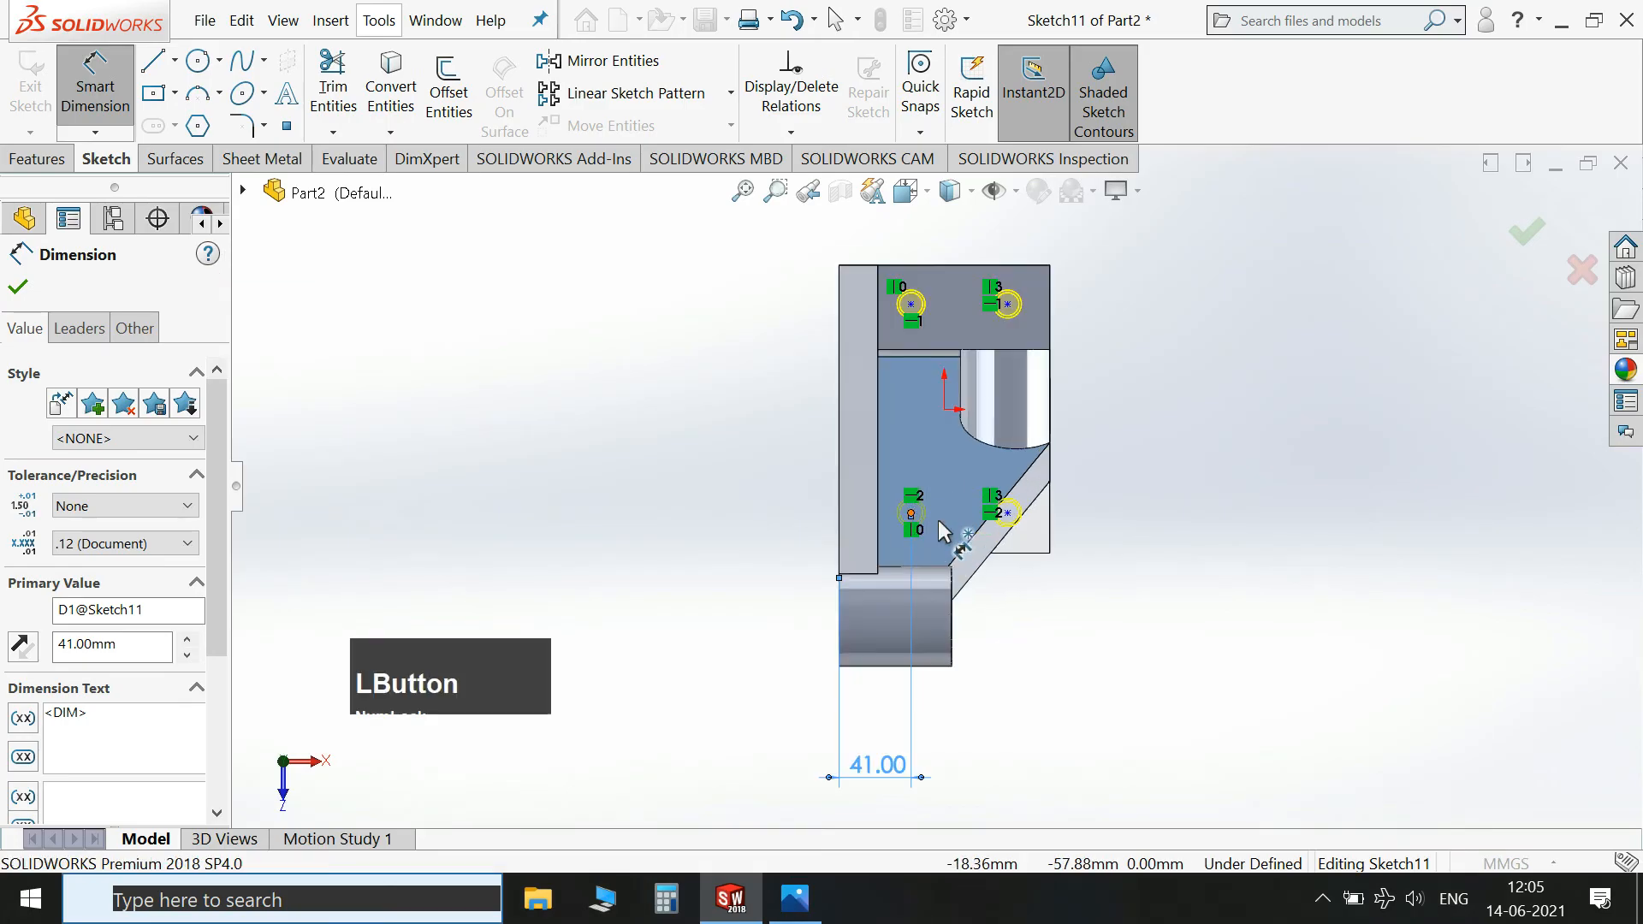
pyautogui.click(1008, 514)
pyautogui.click(941, 712)
pyautogui.write('6')
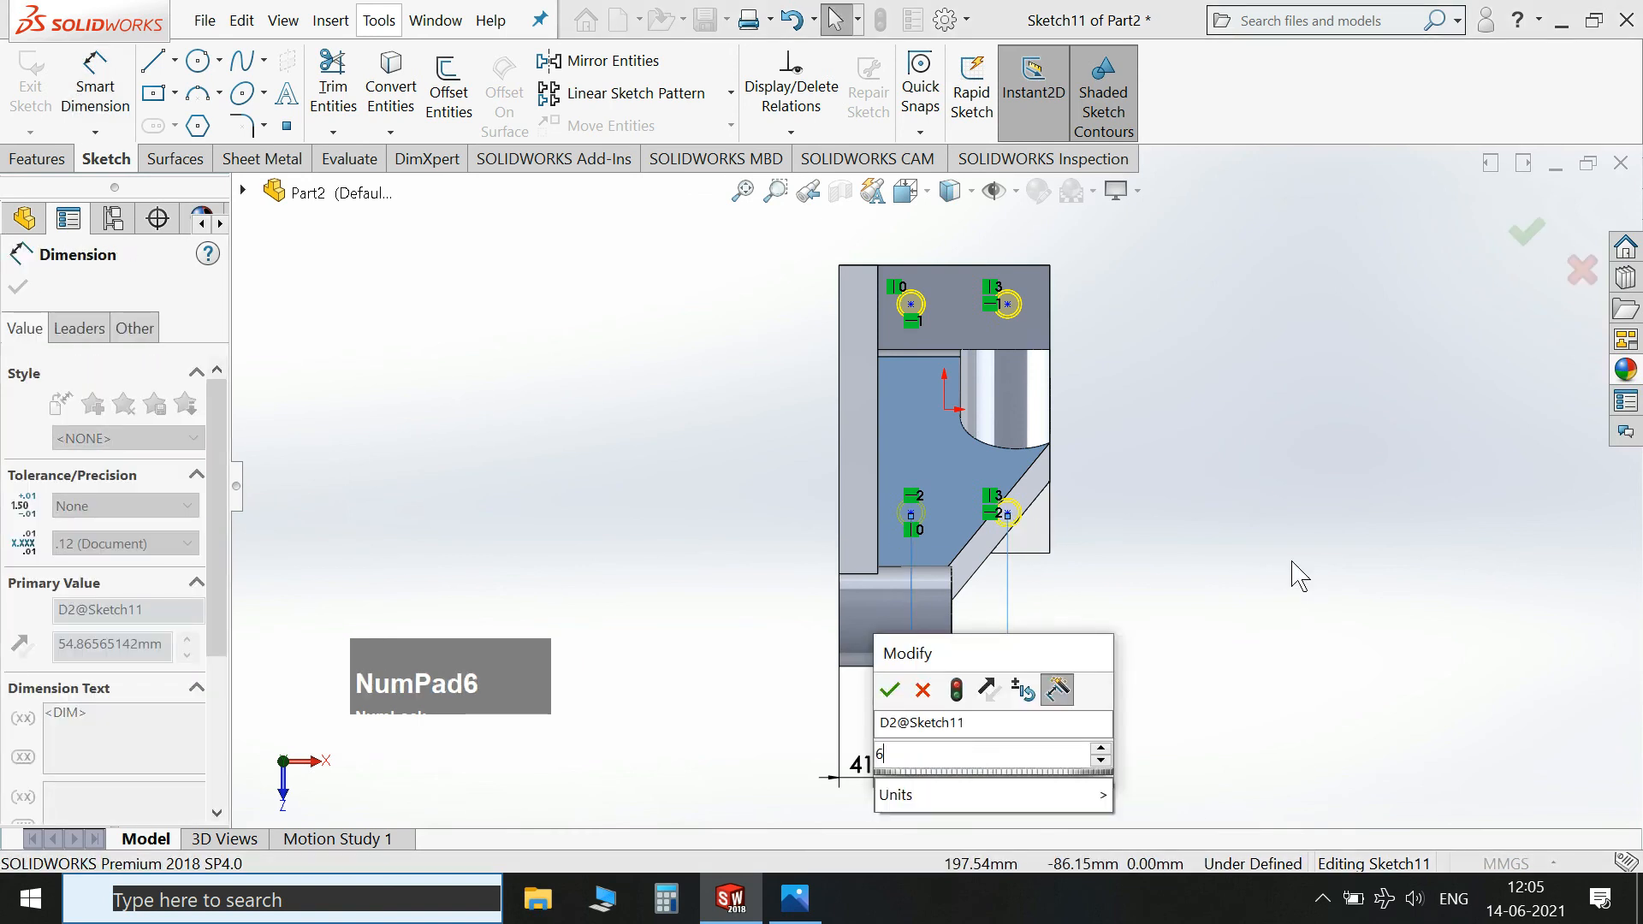
pyautogui.write('0')
pyautogui.press('Return')
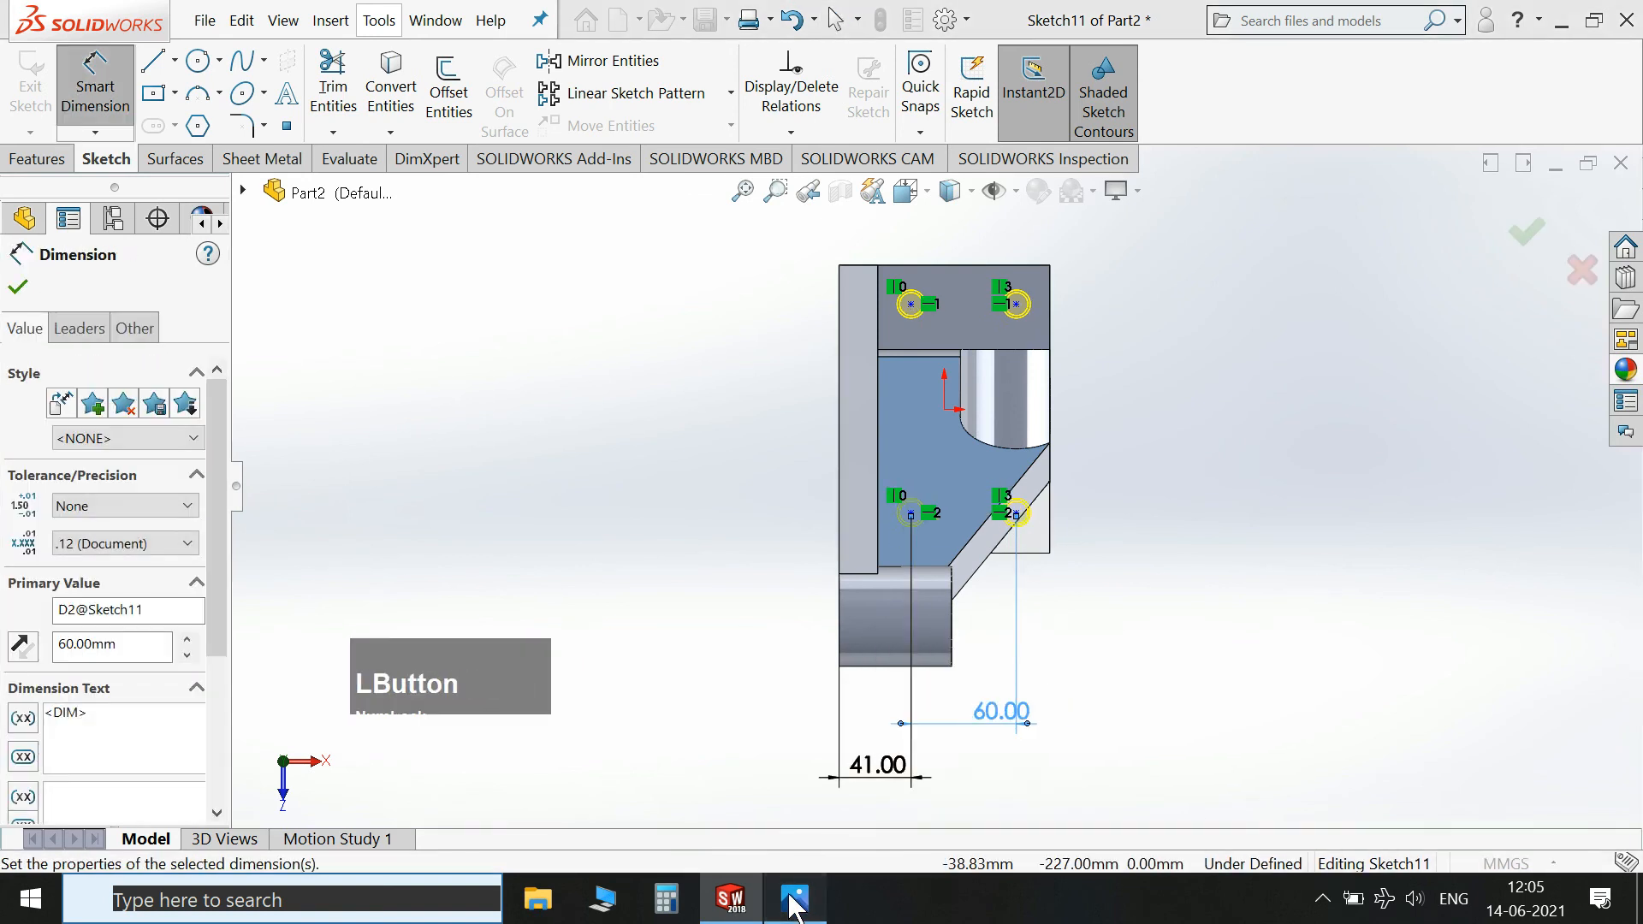
# Check the hole spacing in the Photos drawing and place a dimension between the two hole rows along the base's length.
pyautogui.click(795, 898)
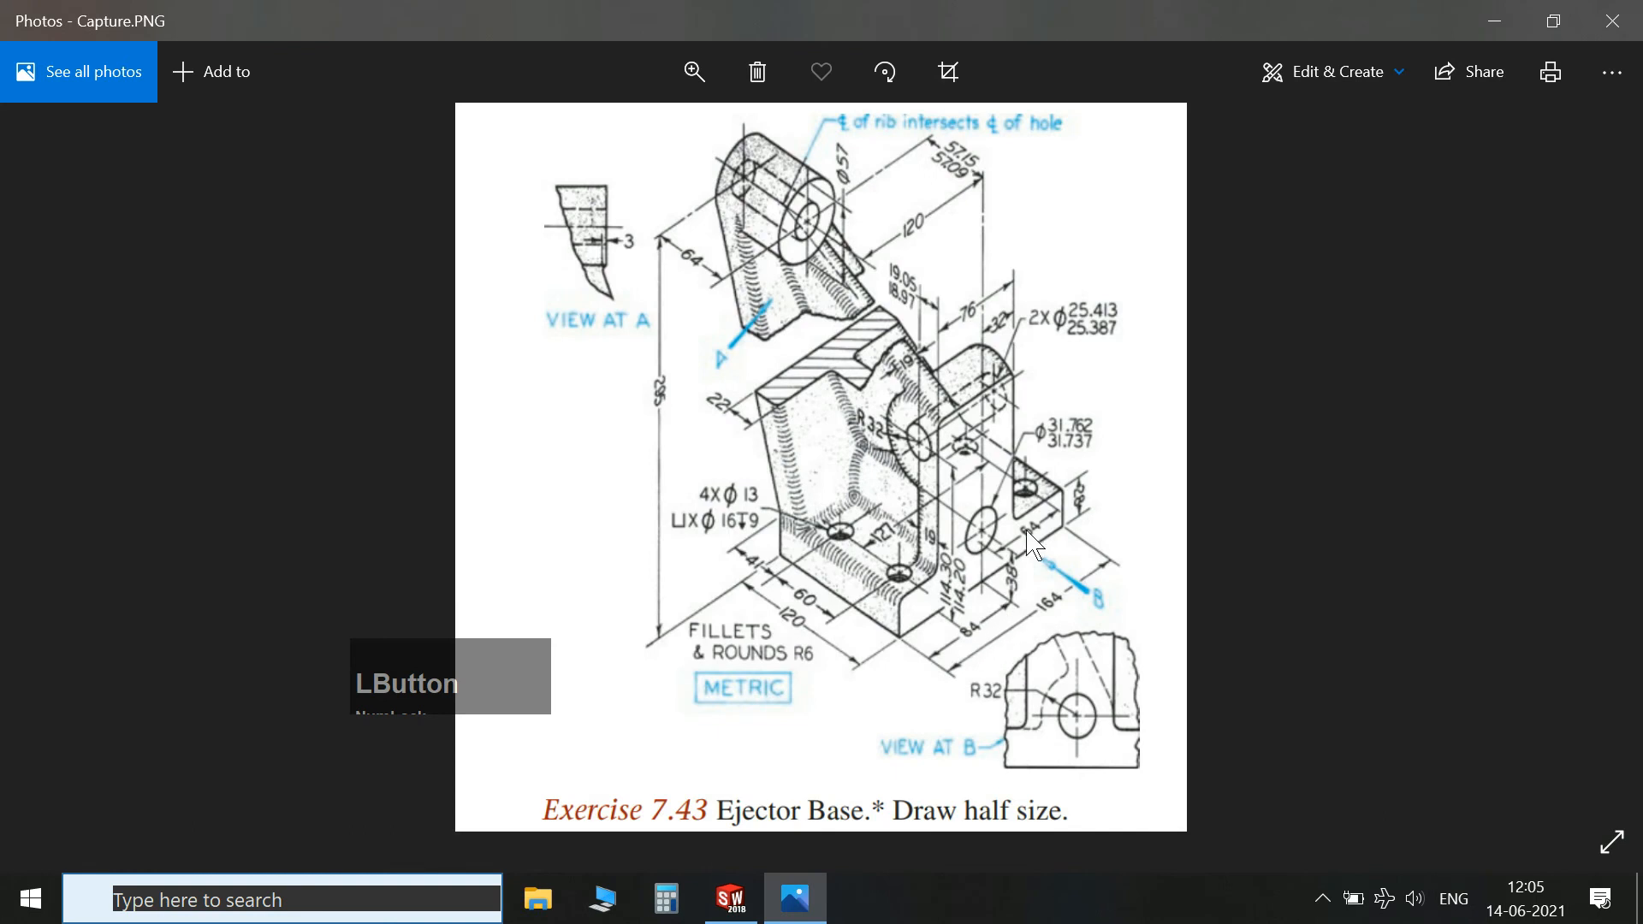
pyautogui.click(730, 899)
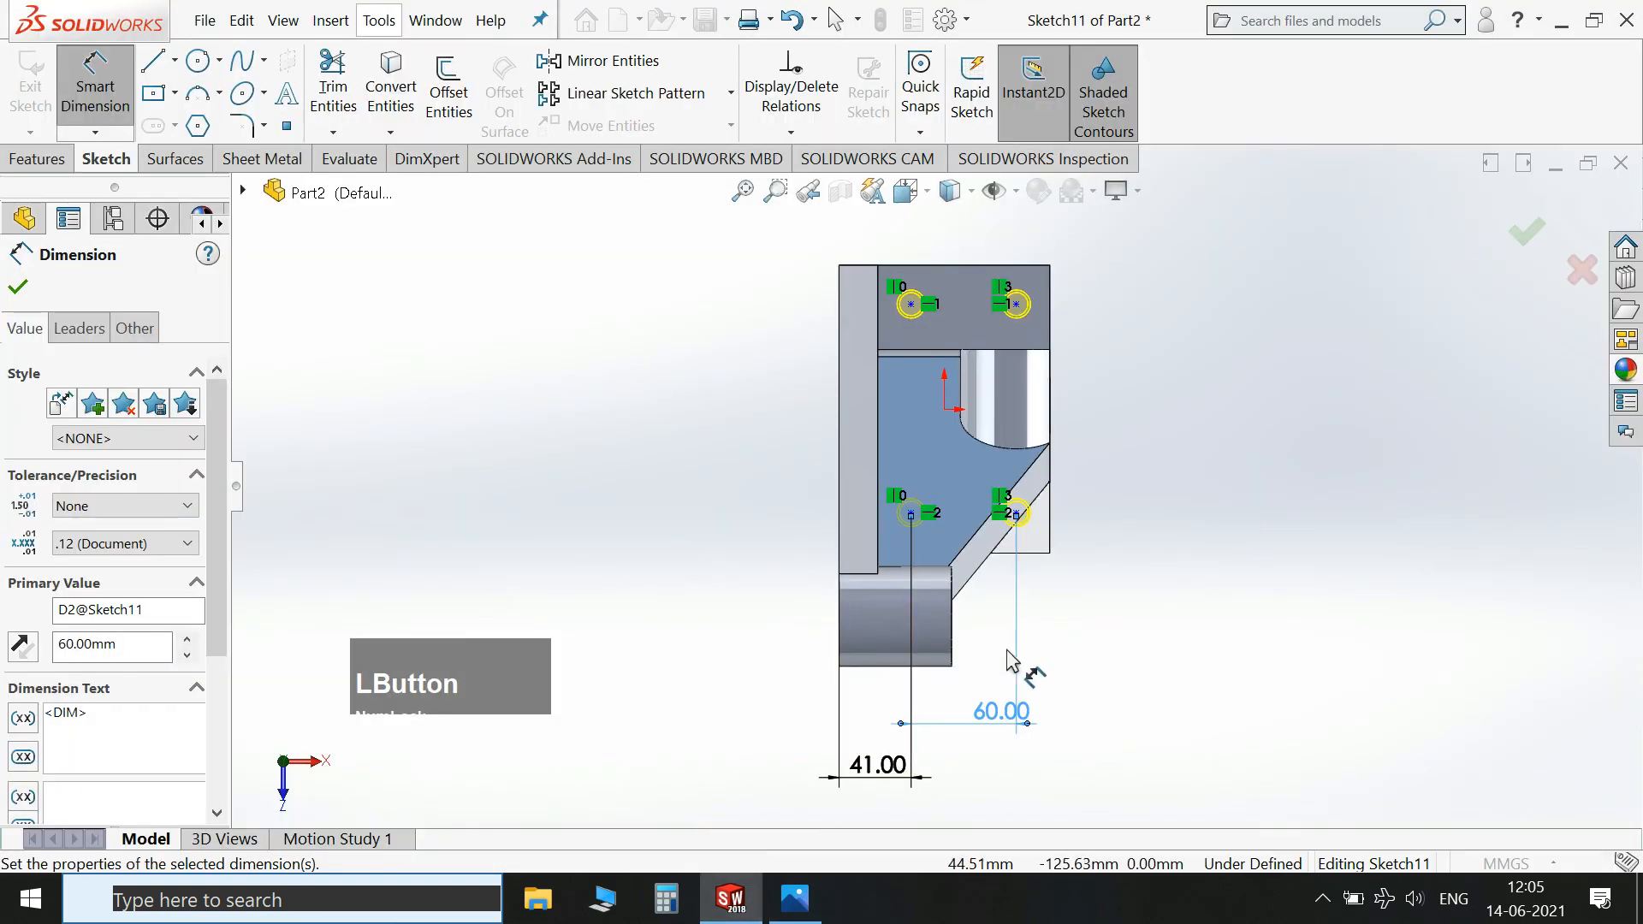
pyautogui.scroll(-3, 1018, 517)
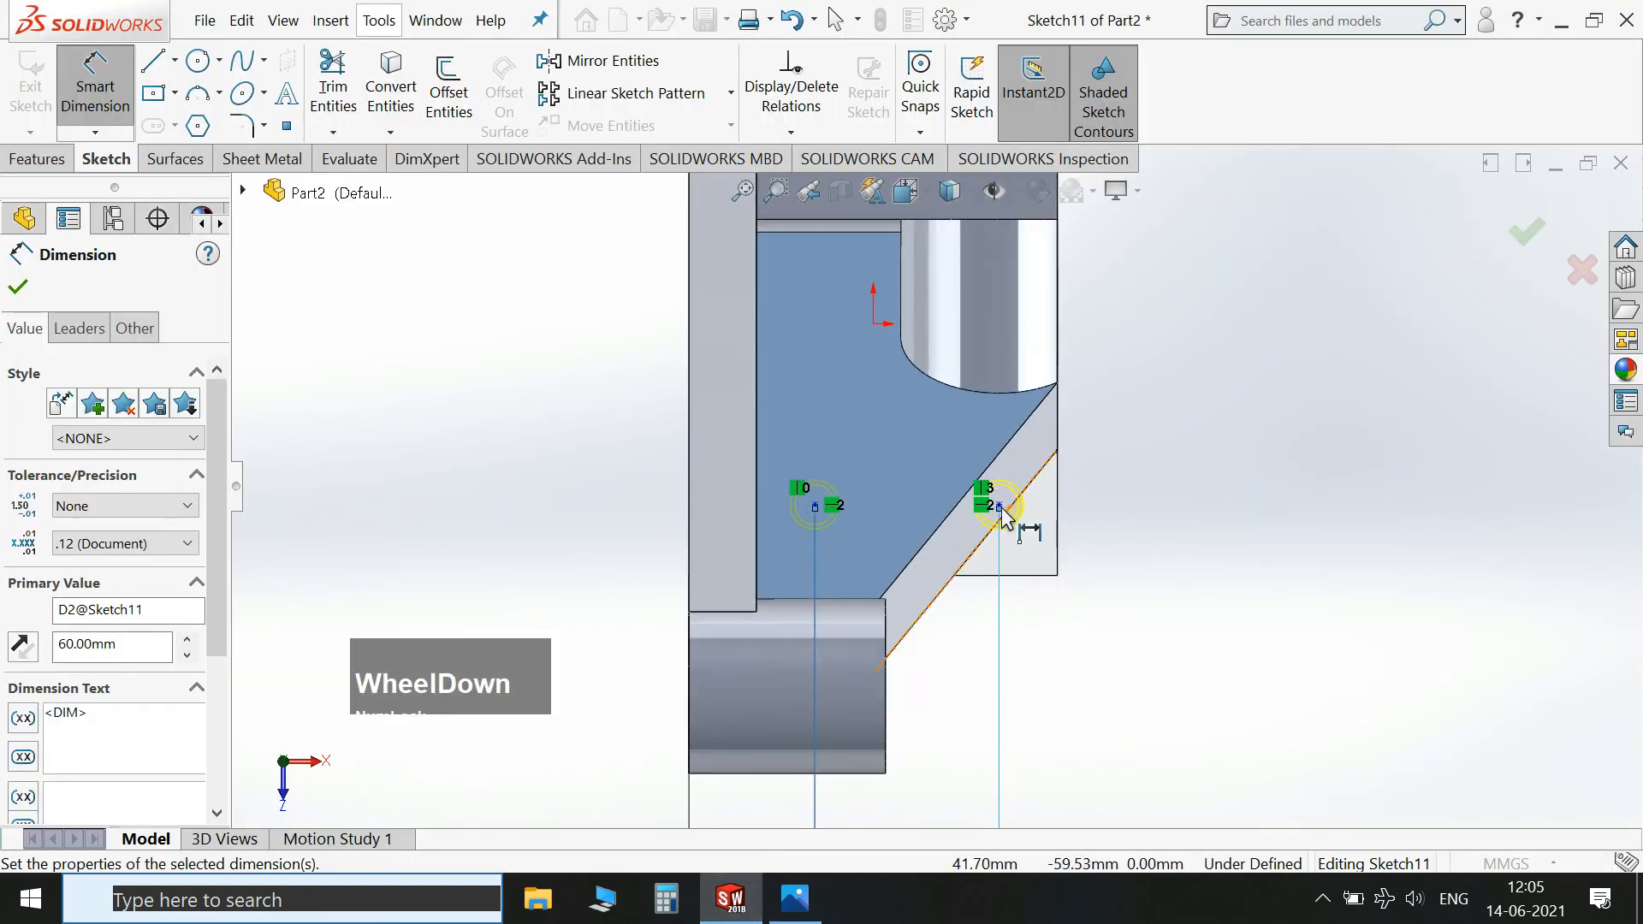
pyautogui.click(999, 506)
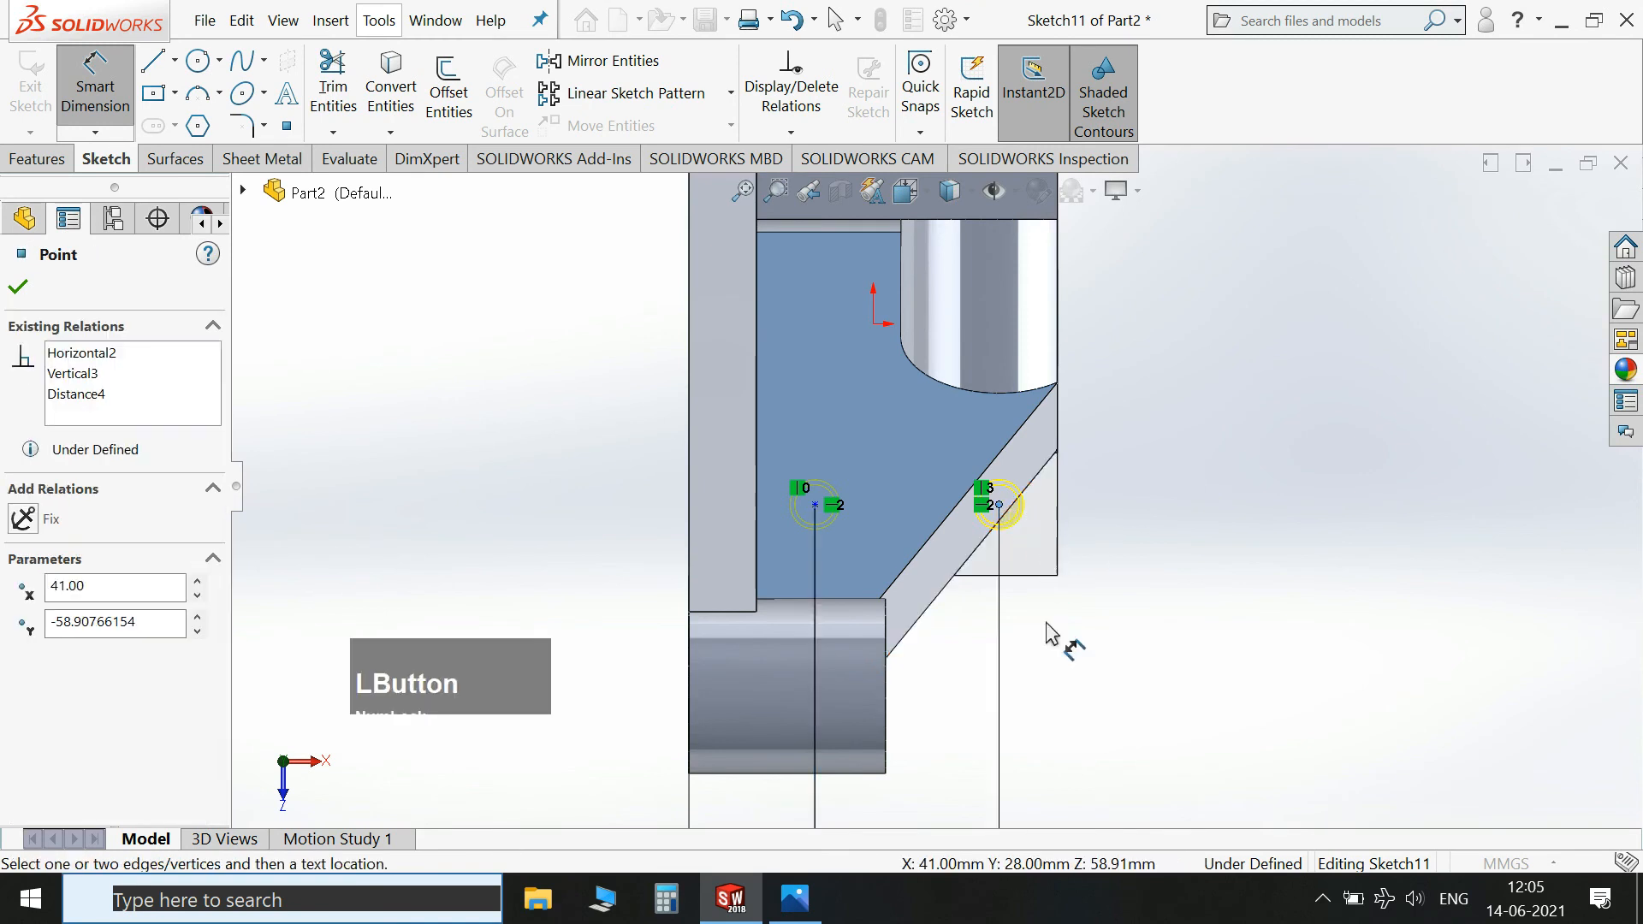
pyautogui.scroll(3, 1024, 363)
pyautogui.click(973, 287)
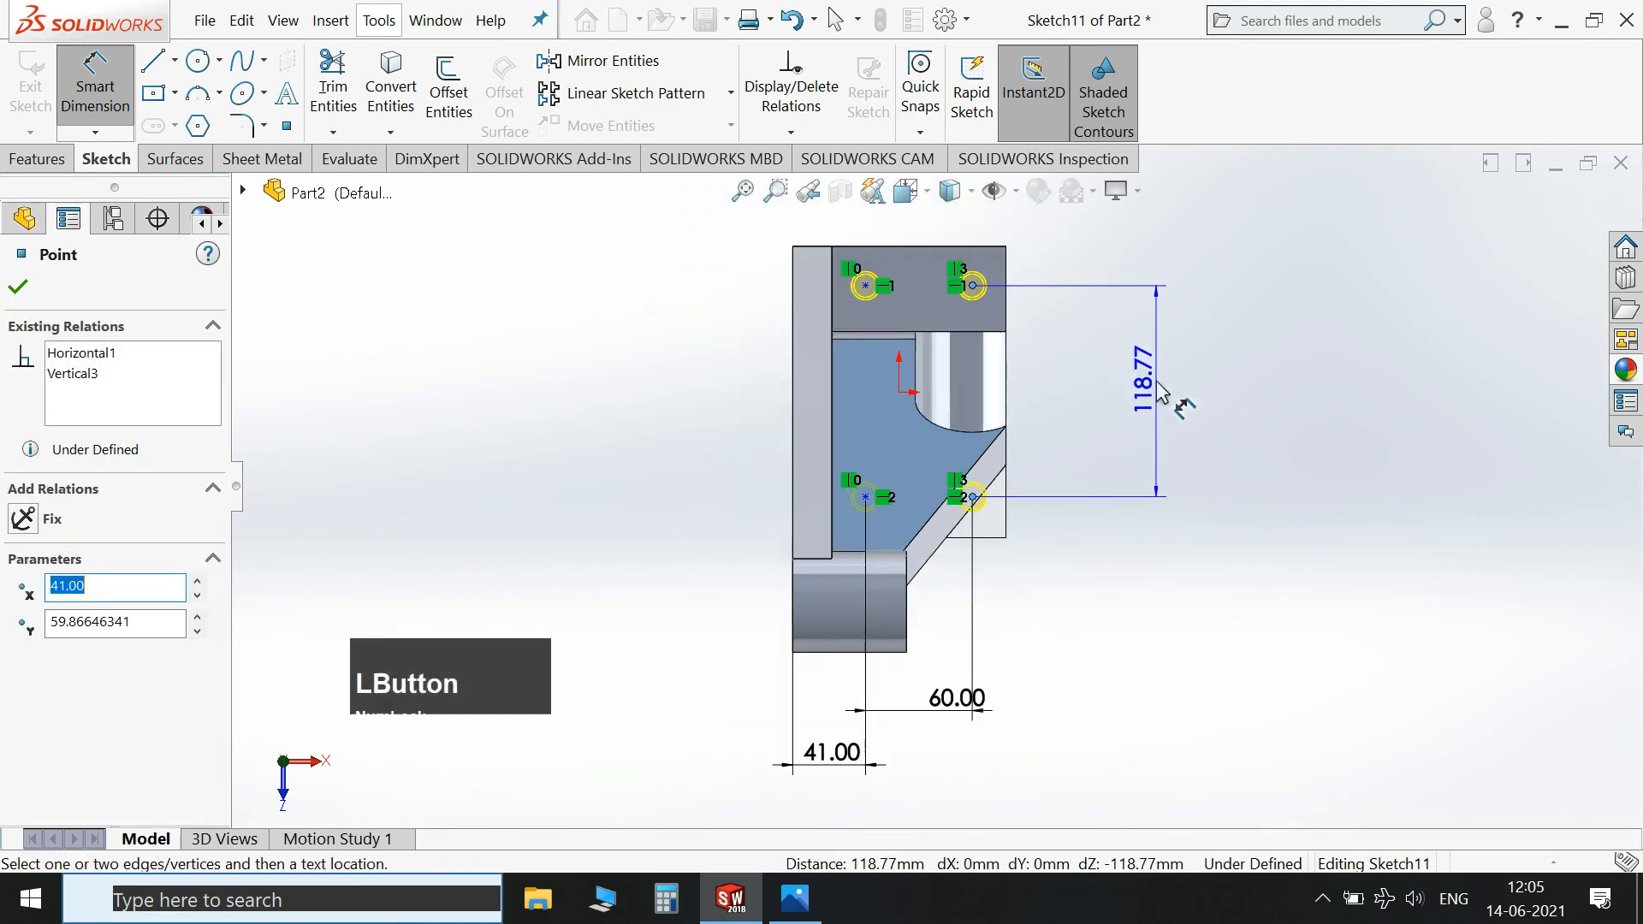
pyautogui.click(1156, 391)
# Try 84+64 mm for the hole row spacing, recheck the Photos drawing, and undo that value.
pyautogui.write('84+64')
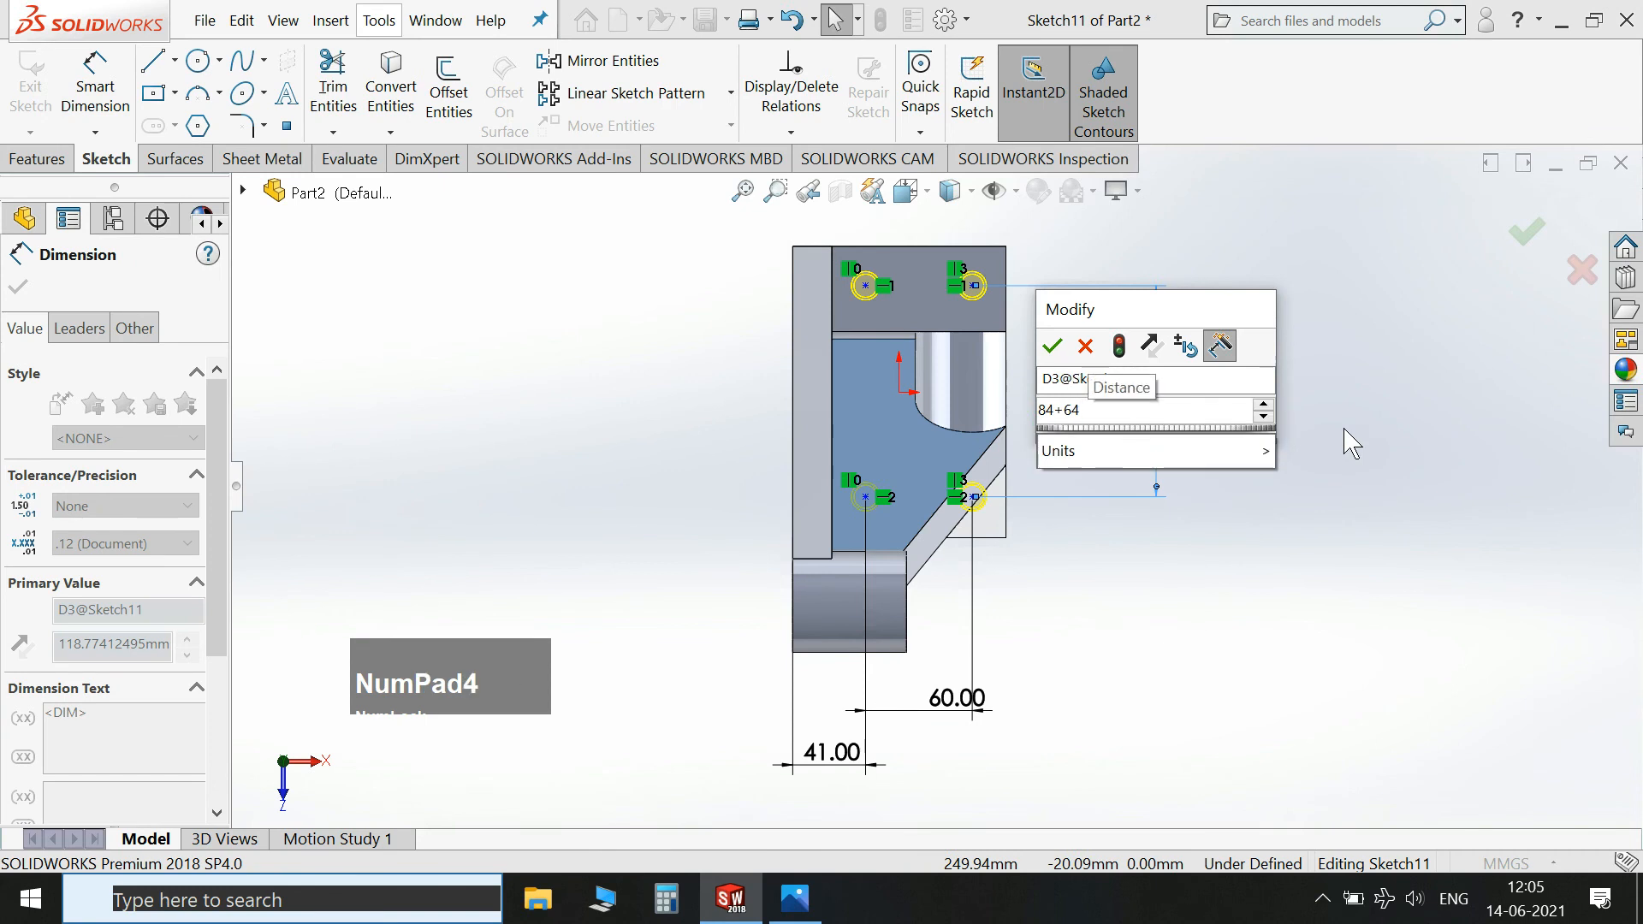
pyautogui.press('Return')
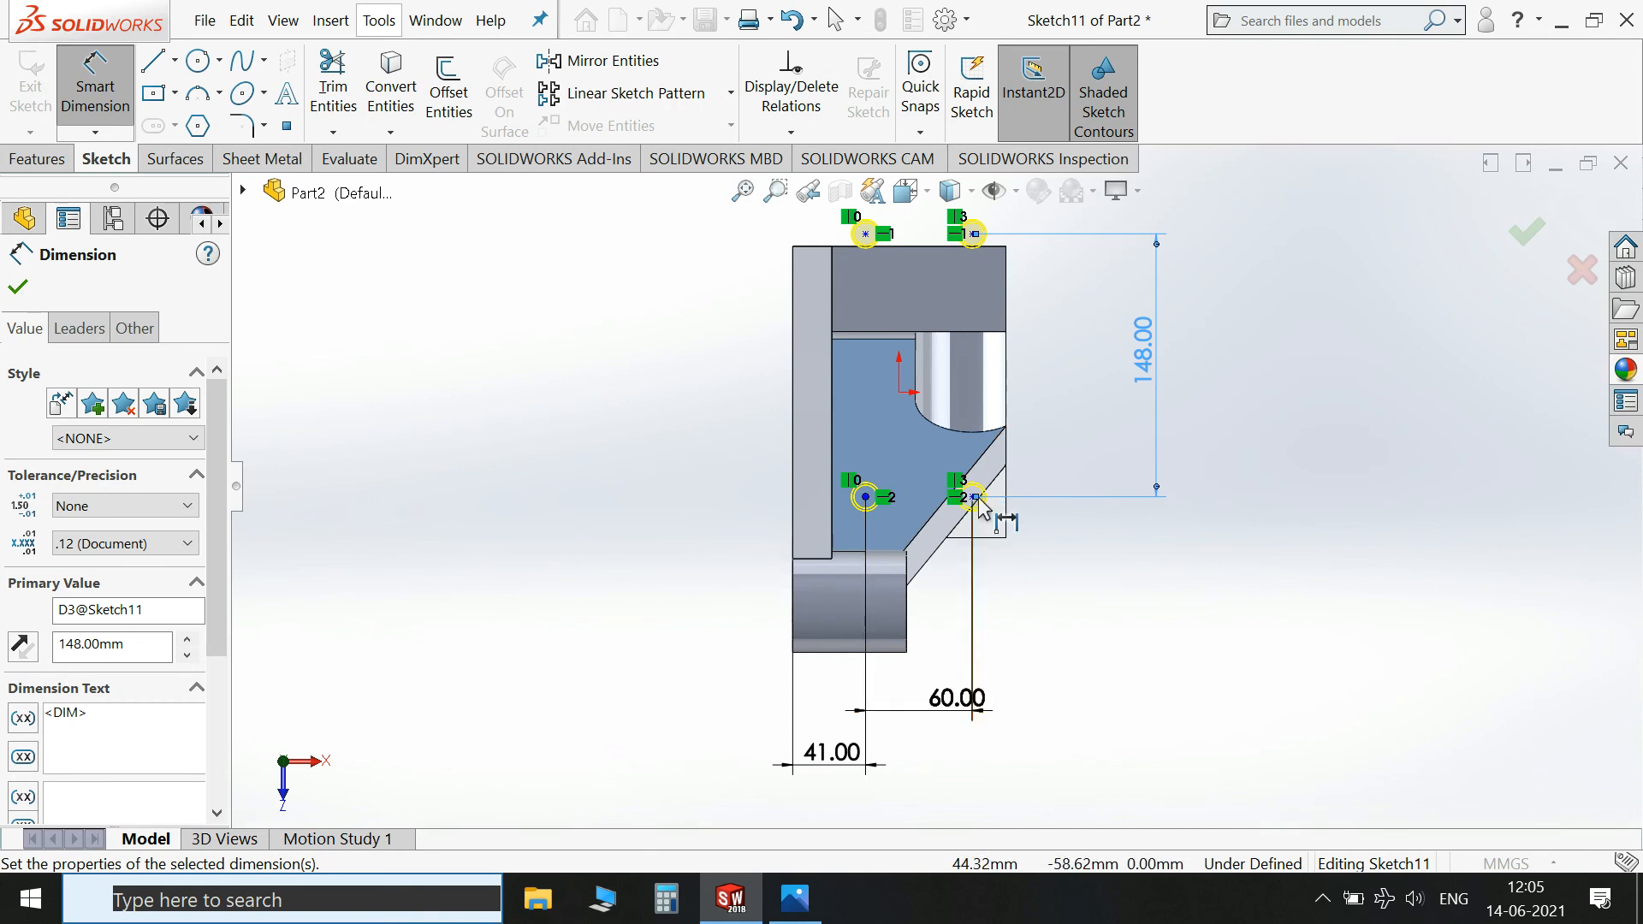
pyautogui.click(796, 899)
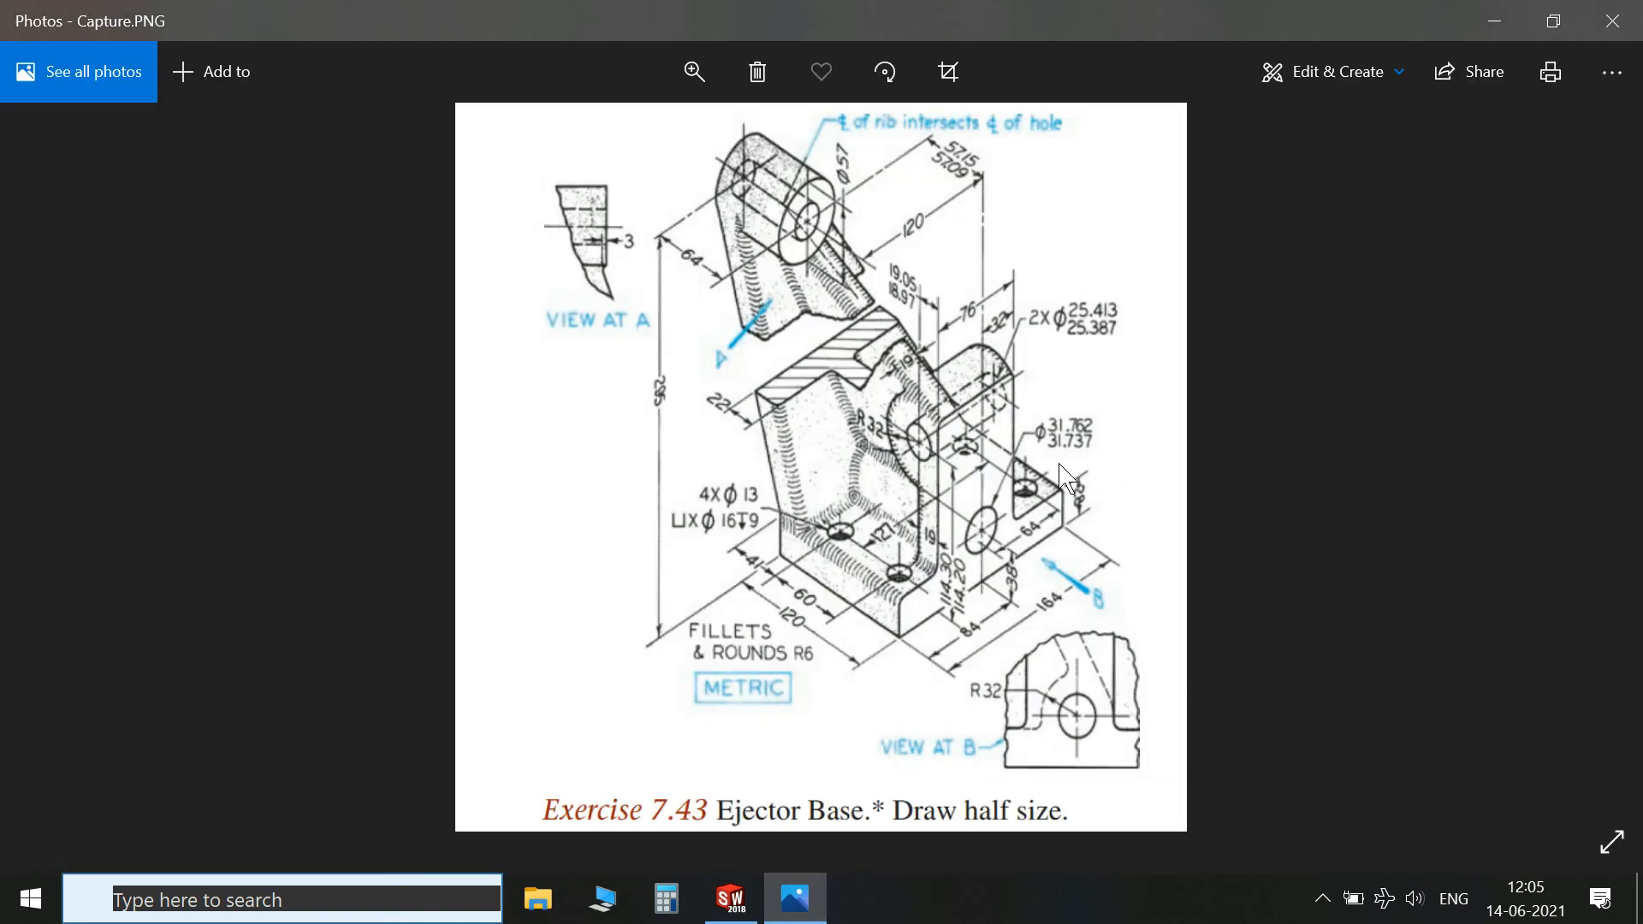
pyautogui.click(786, 910)
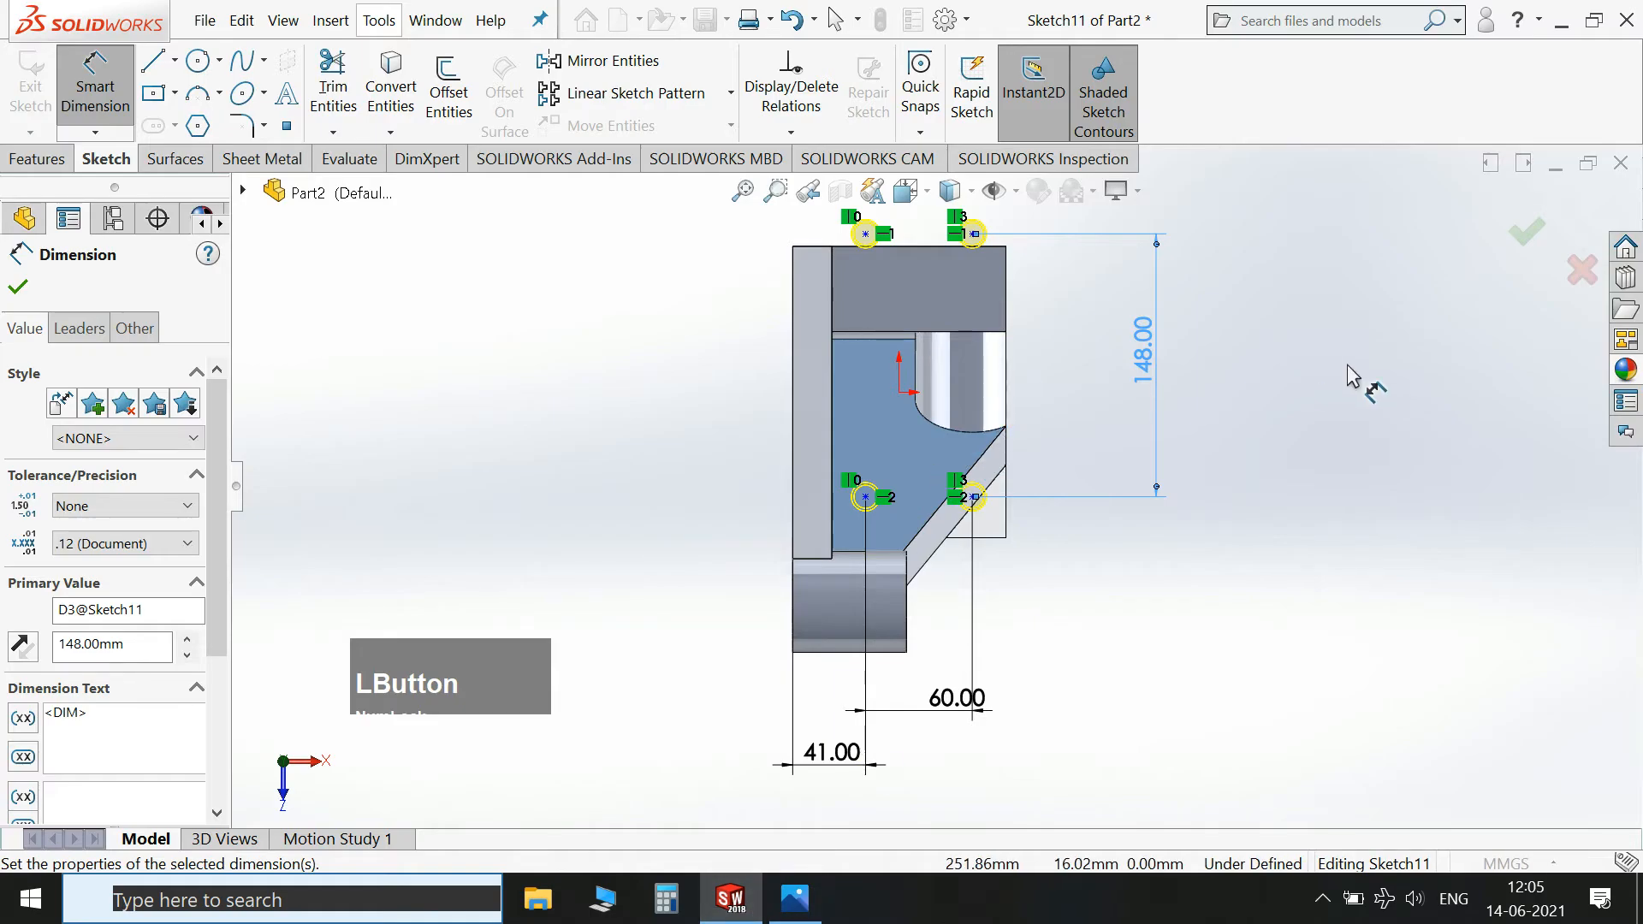
pyautogui.hotkey('ctrl', 'z')
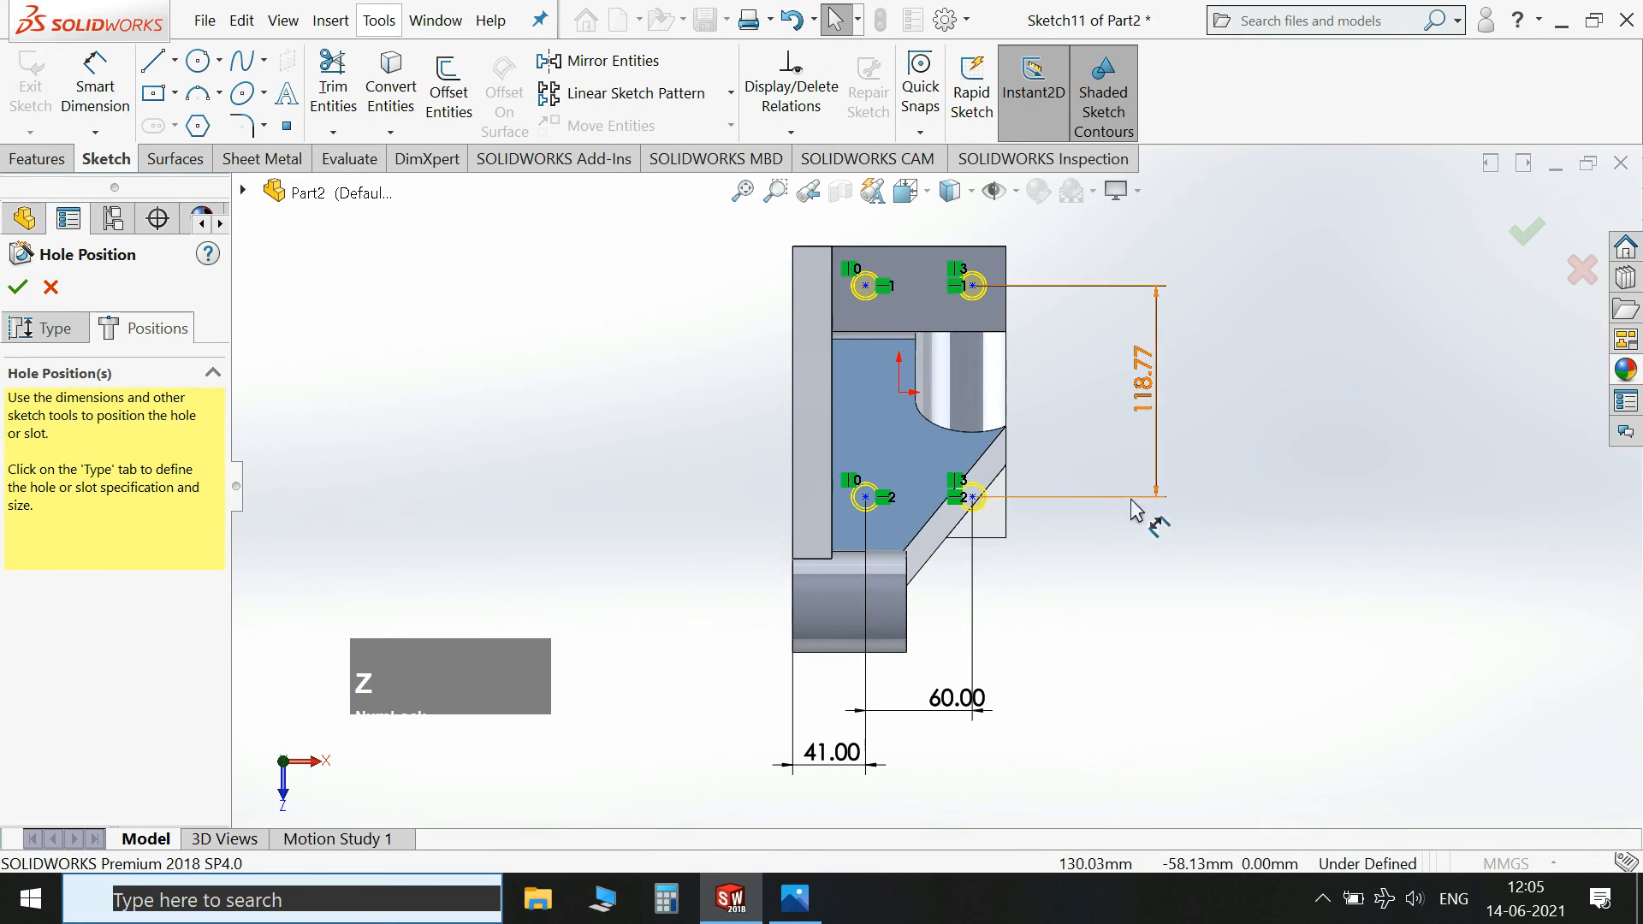
# Set the spacing between the two hole rows to 127 mm.
pyautogui.doubleClick(1161, 404)
pyautogui.write('12')
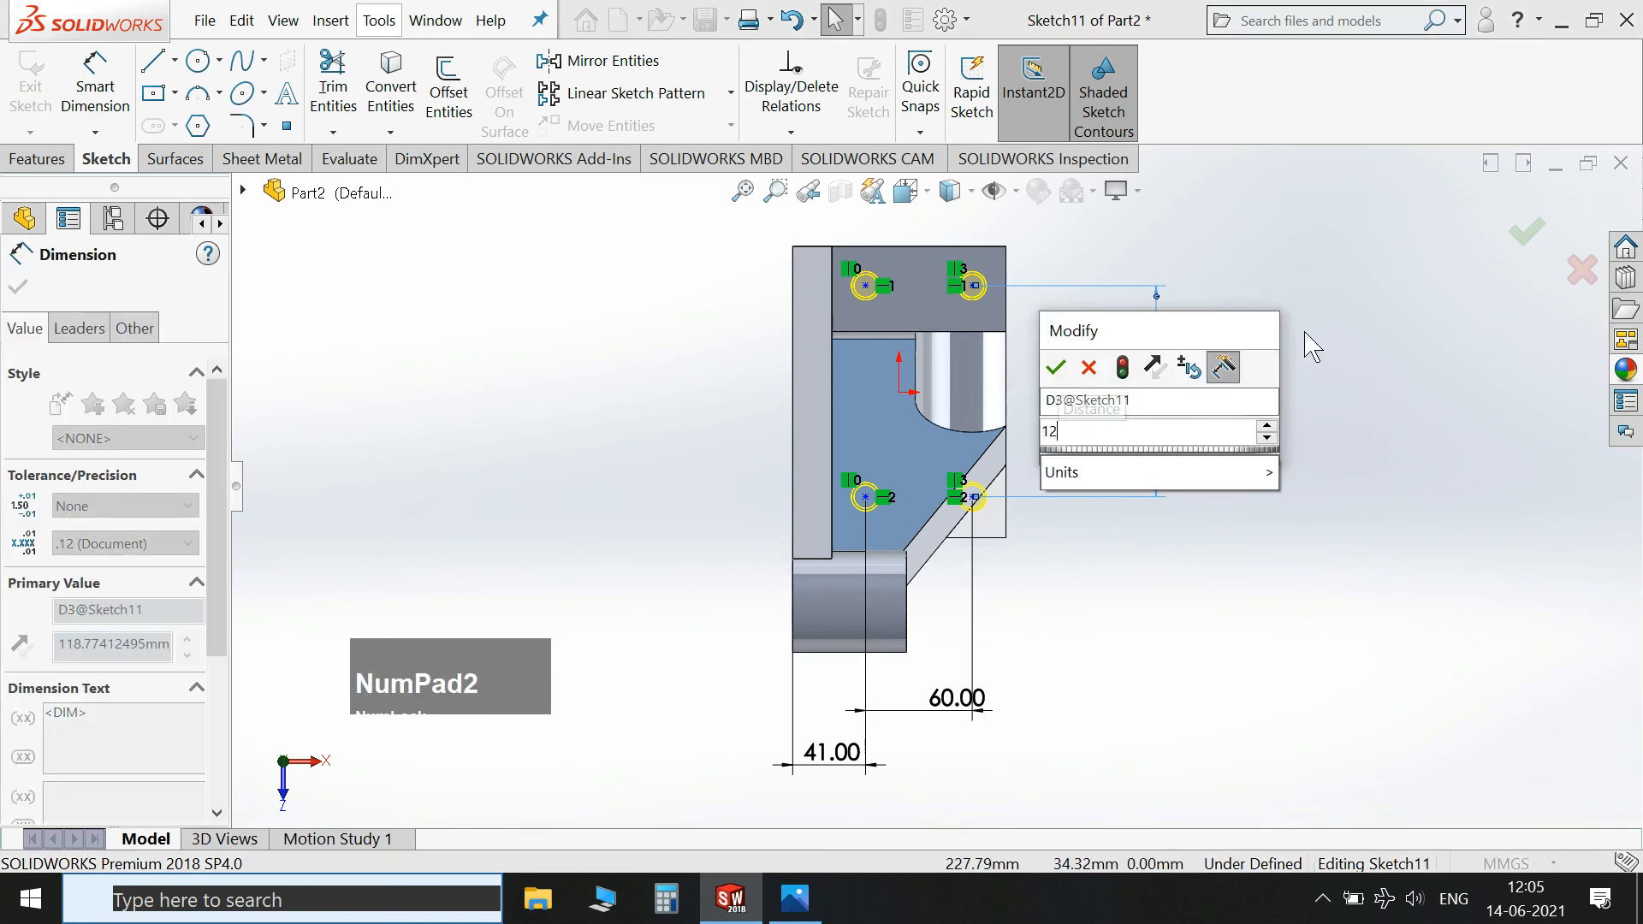
pyautogui.write('7')
pyautogui.press('Return')
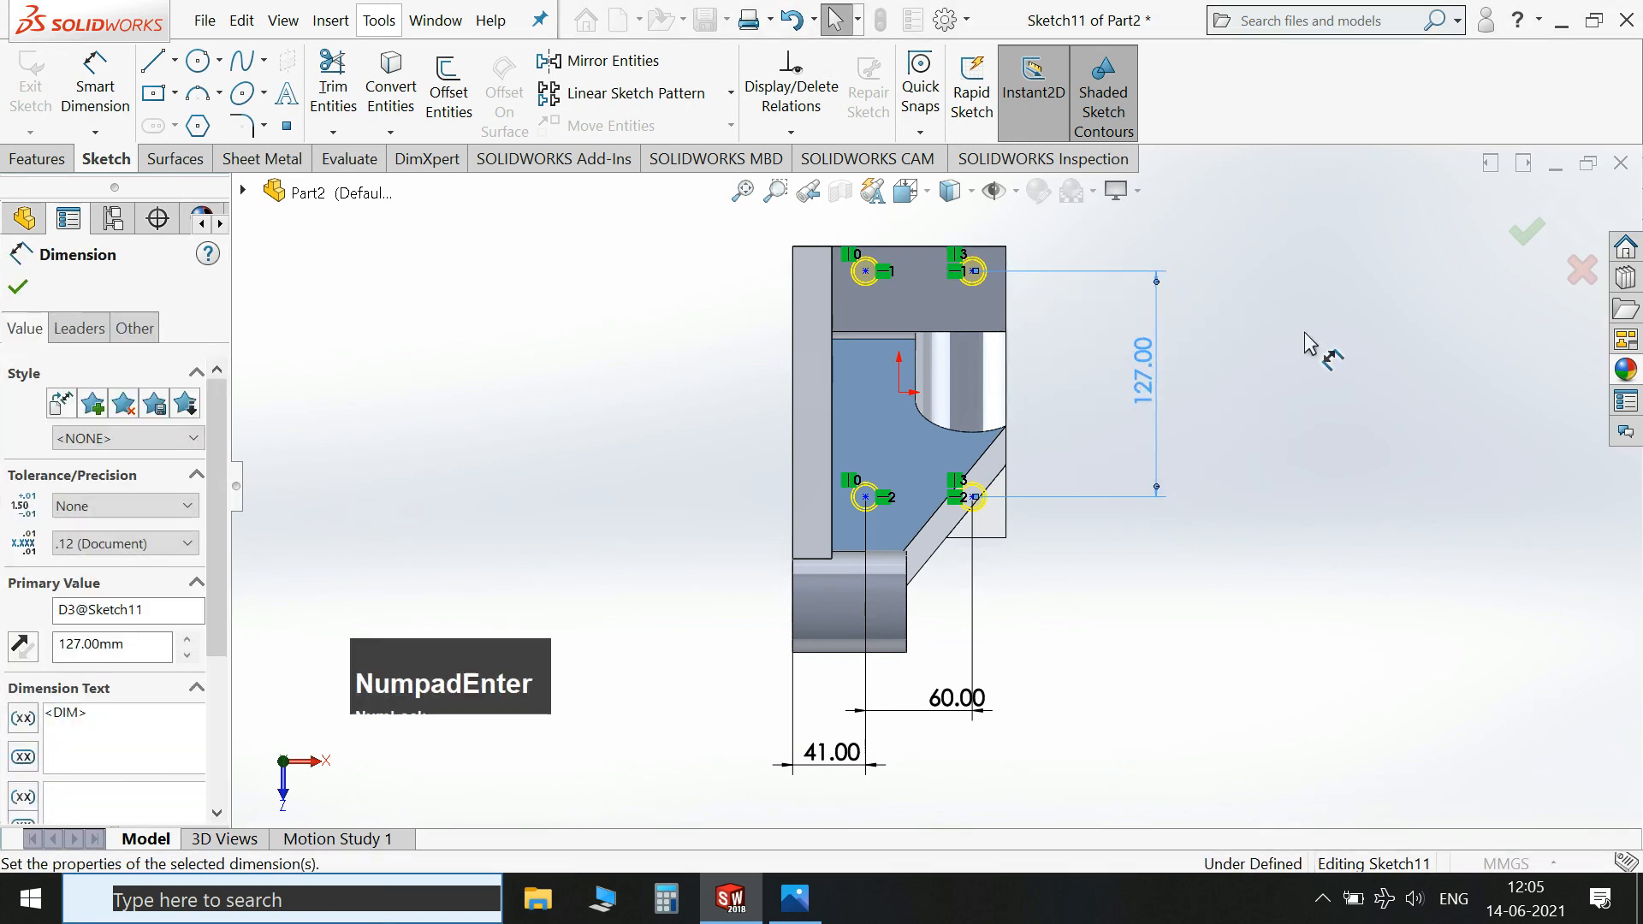
# Dimension the distance from the hole row at the clear end of the base to the base's opposite end edge as 148 mm.
pyautogui.click(973, 274)
pyautogui.press('Escape')
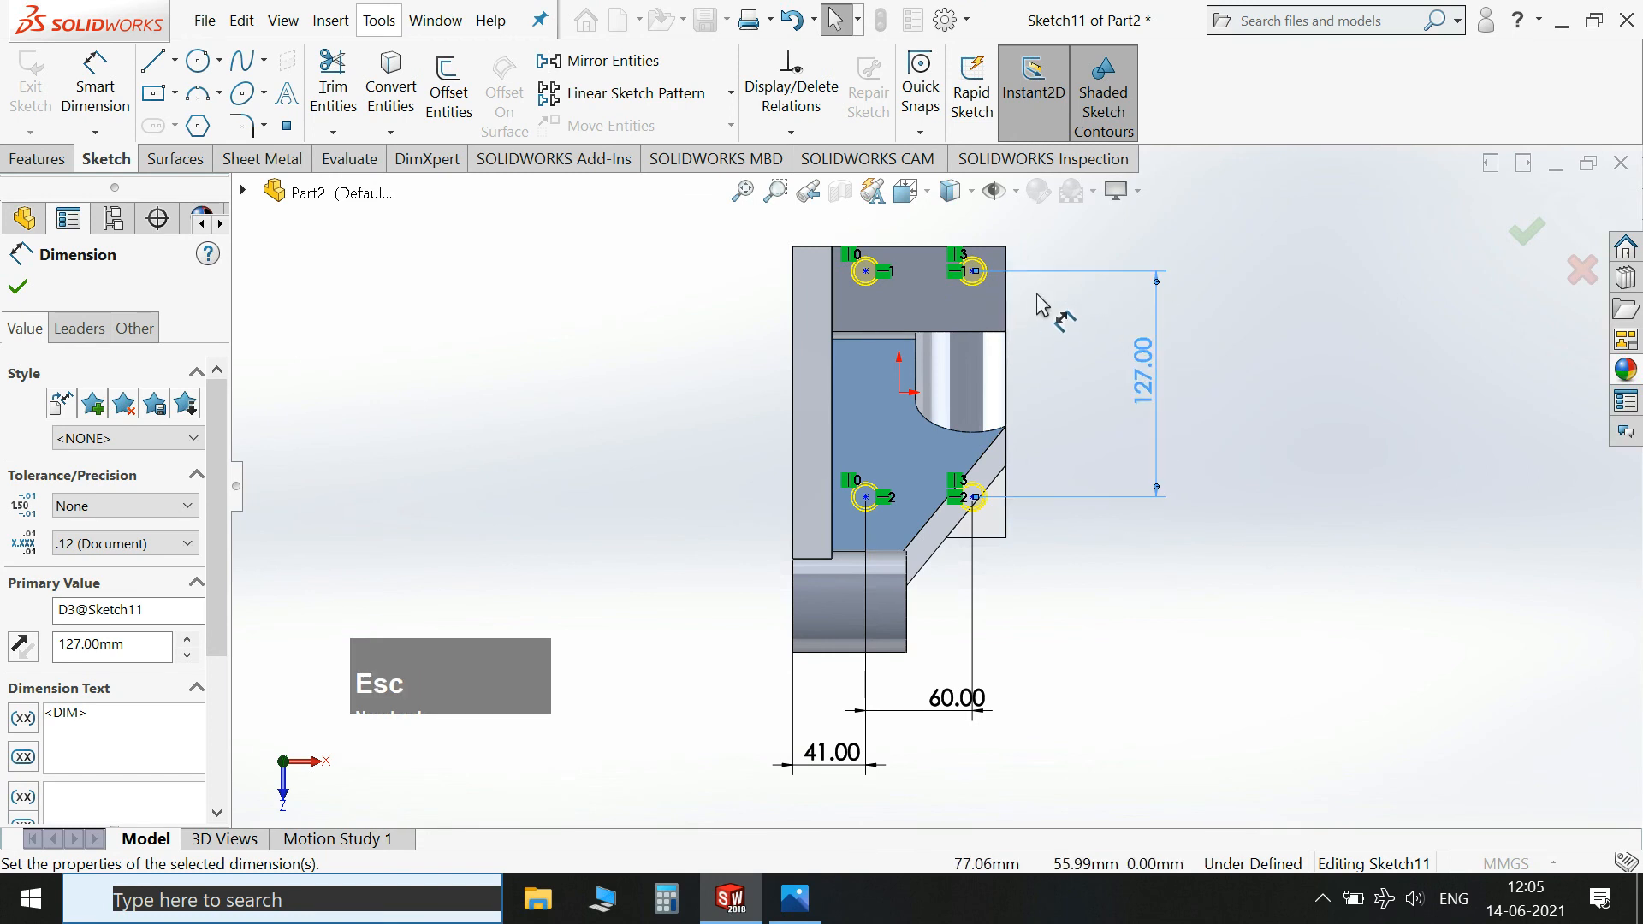
pyautogui.click(64, 81)
pyautogui.scroll(-3, 980, 385)
pyautogui.click(977, 370)
pyautogui.scroll(3, 1174, 393)
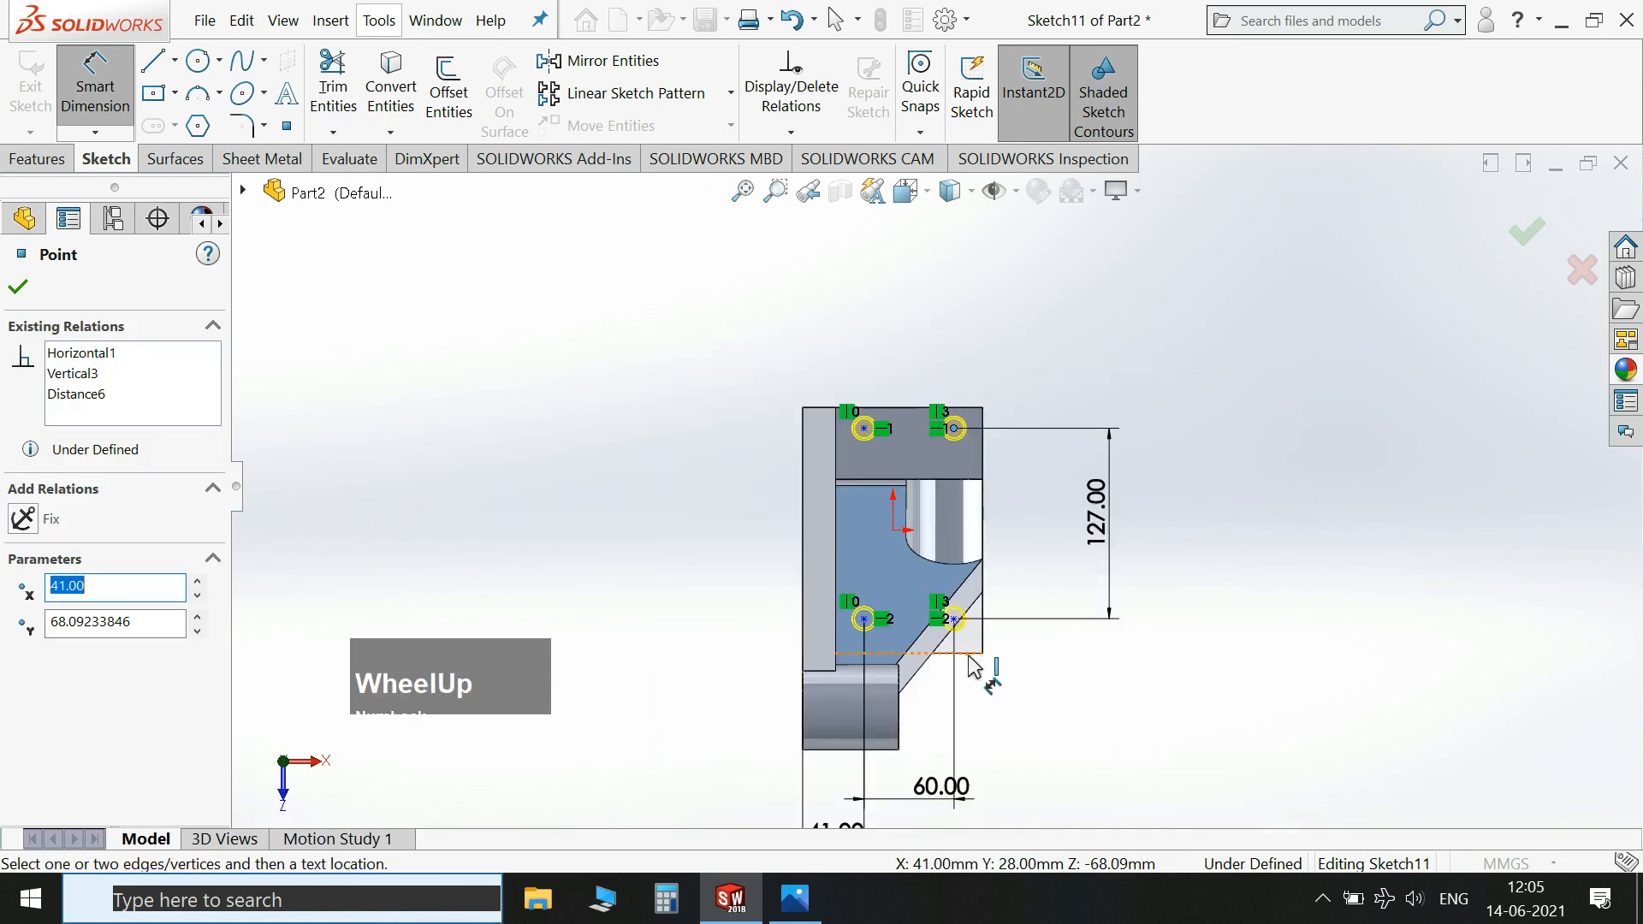
pyautogui.click(971, 656)
pyautogui.click(1245, 590)
pyautogui.write('148')
pyautogui.press('KP_Enter')
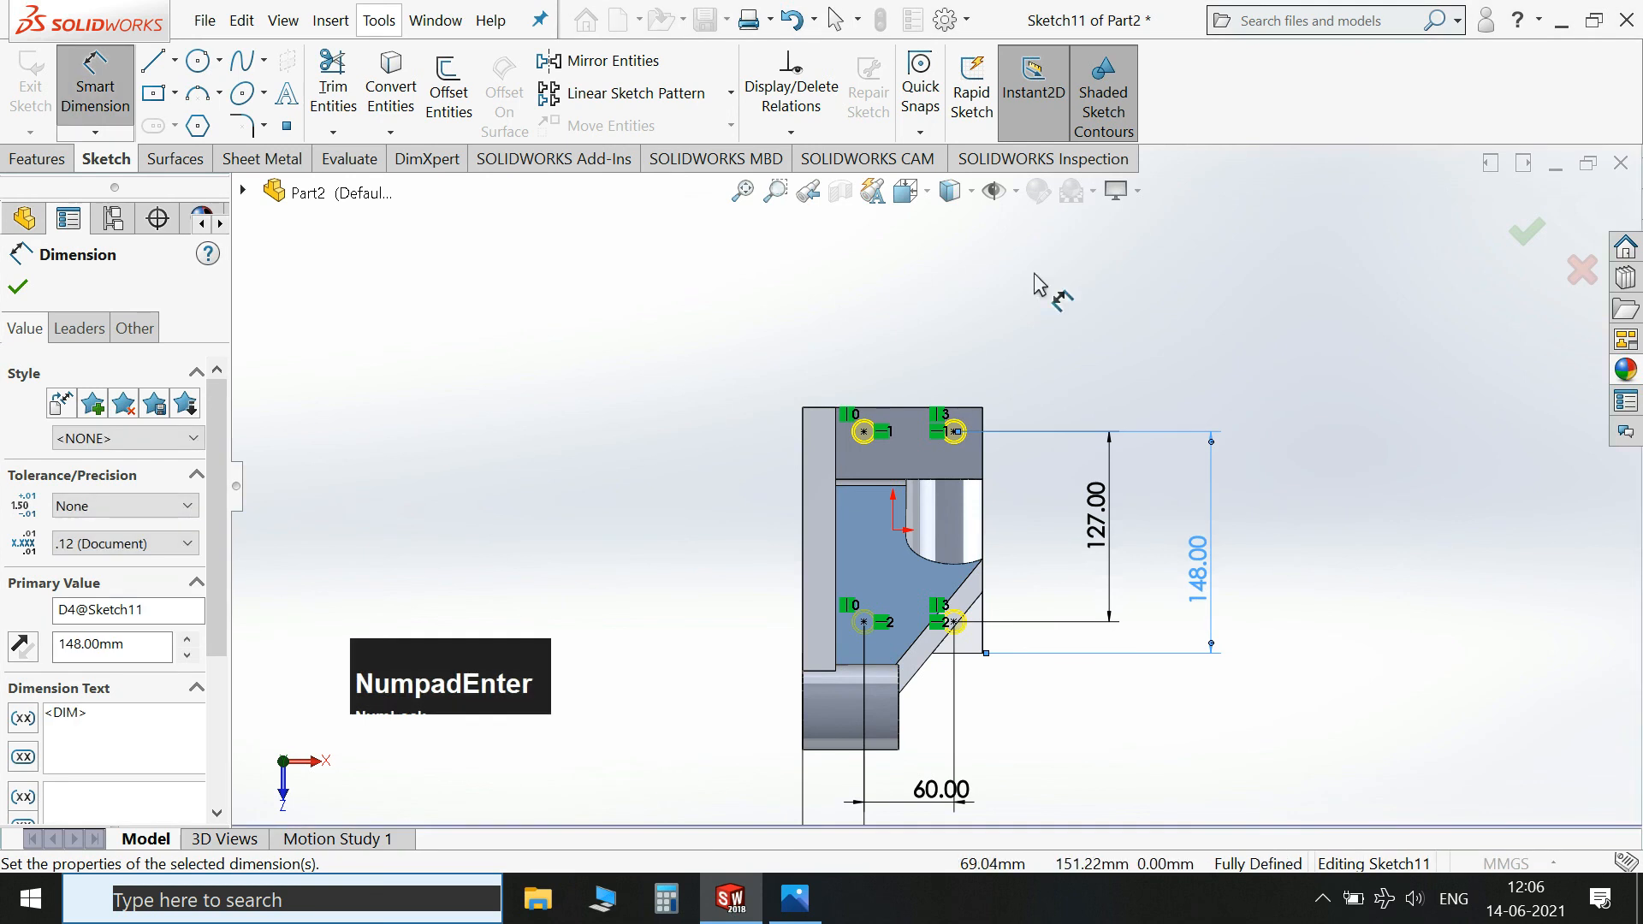
# Finish the Hole Wizard feature and inspect the counterbored base holes in an isometric view.
pyautogui.click(1537, 240)
pyautogui.press('space')
pyautogui.click(1566, 329)
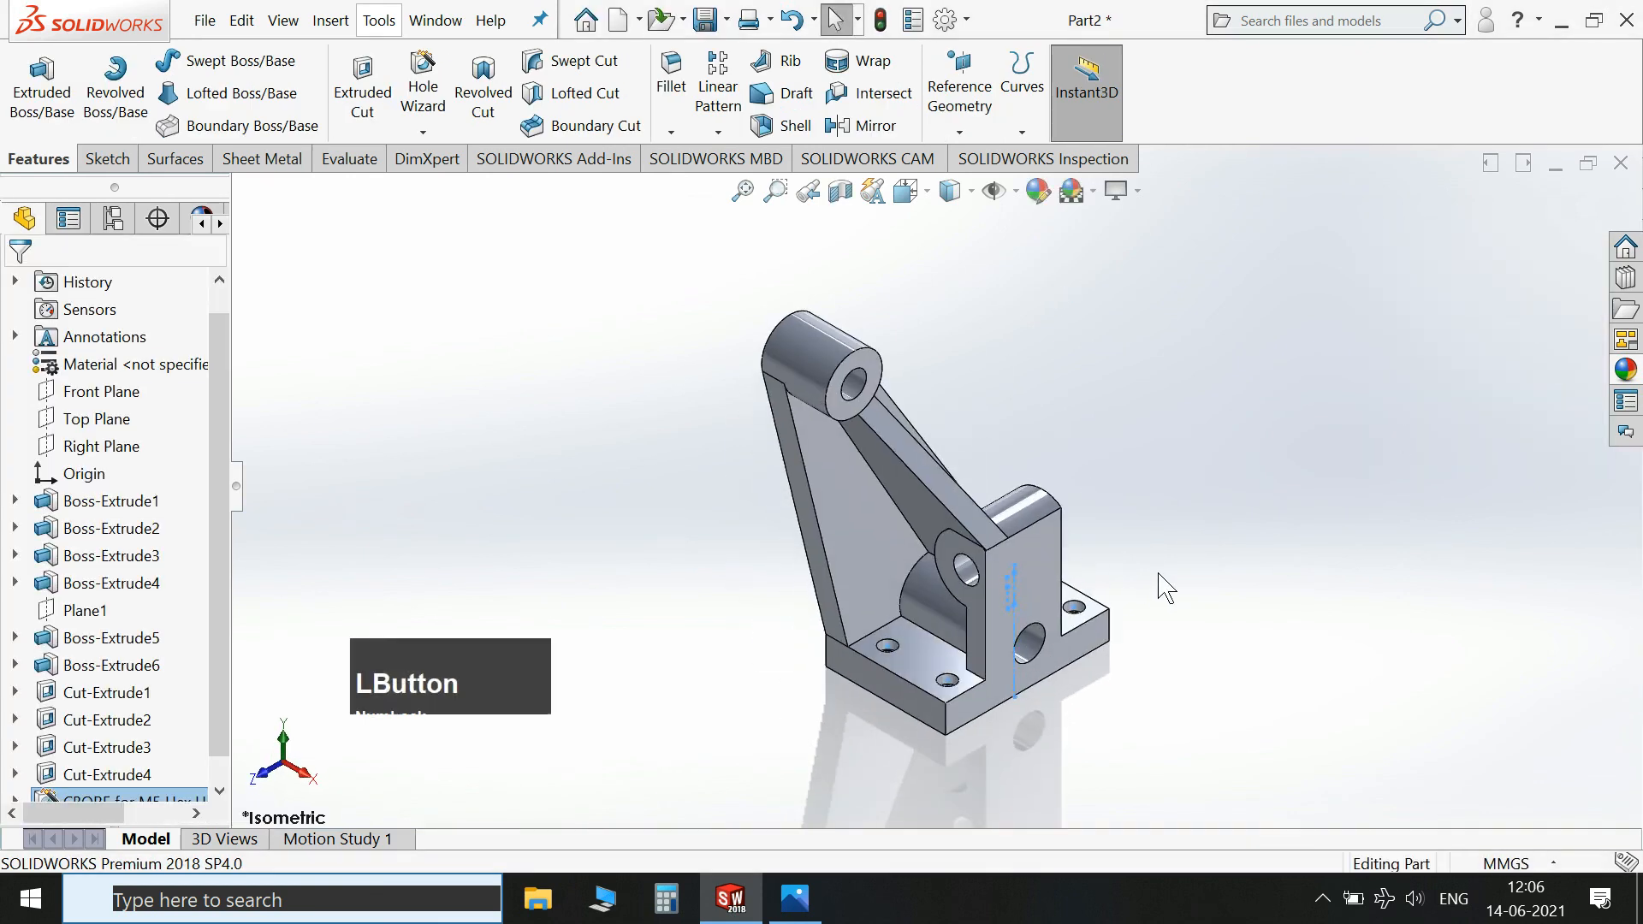
pyautogui.scroll(-3, 1266, 672)
pyautogui.moveTo(1267, 672); pyautogui.dragTo(1224, 680, button='middle')
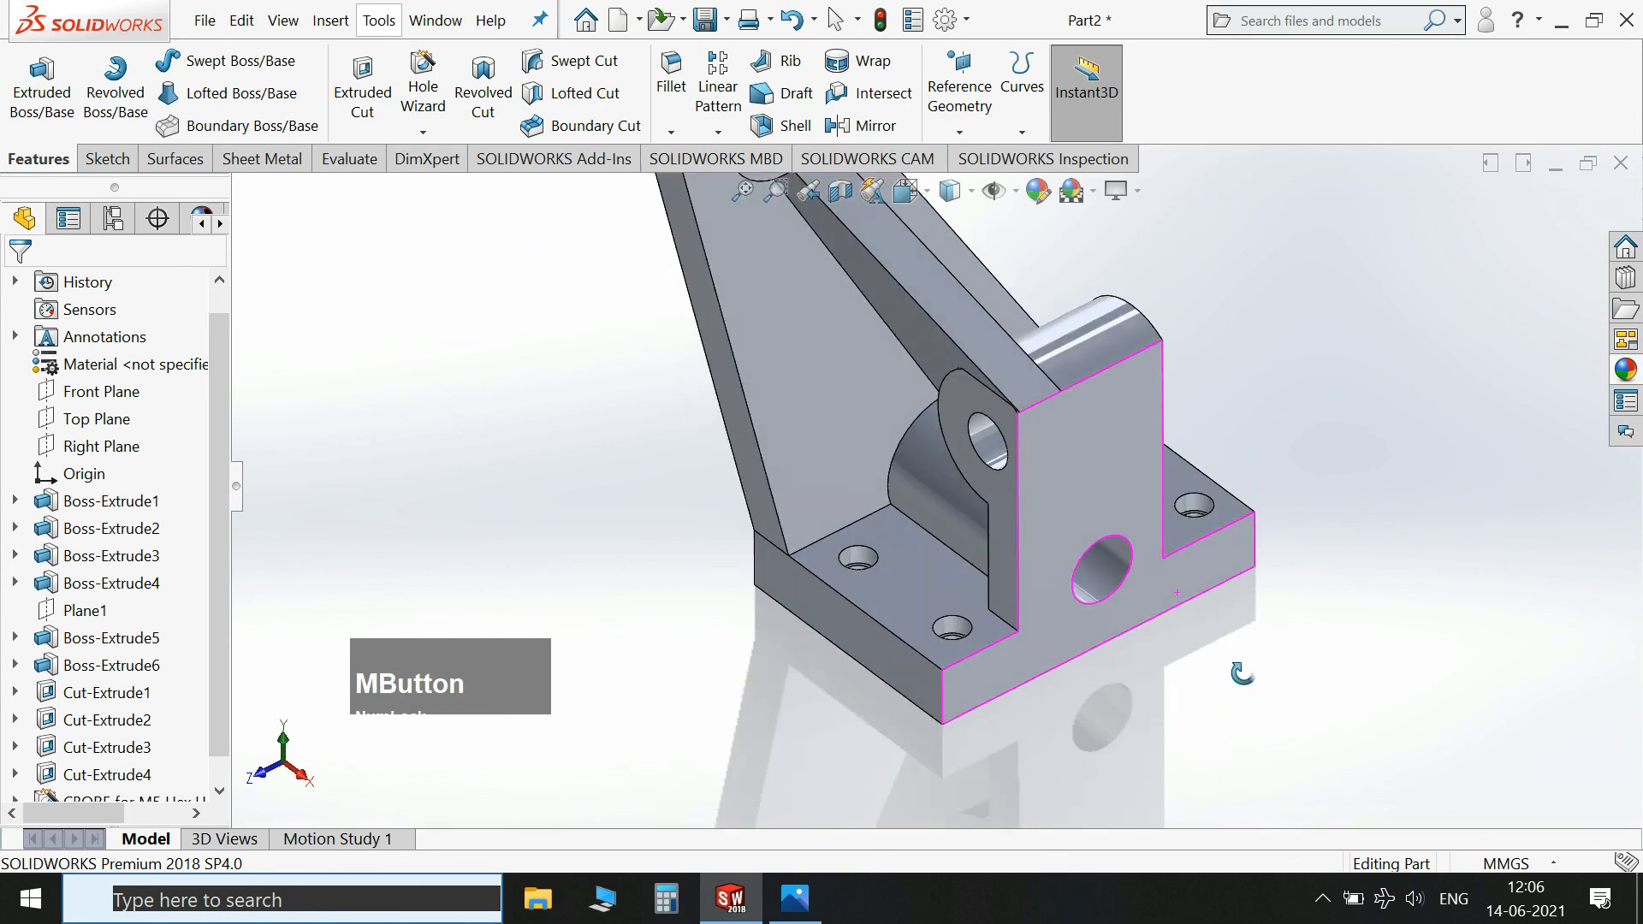
pyautogui.scroll(3, 871, 697)
# Start a 6 mm radius fillet on the tall wall's outer side edge and the junctions between the upper cylinder, wall and rib.
pyautogui.click(682, 96)
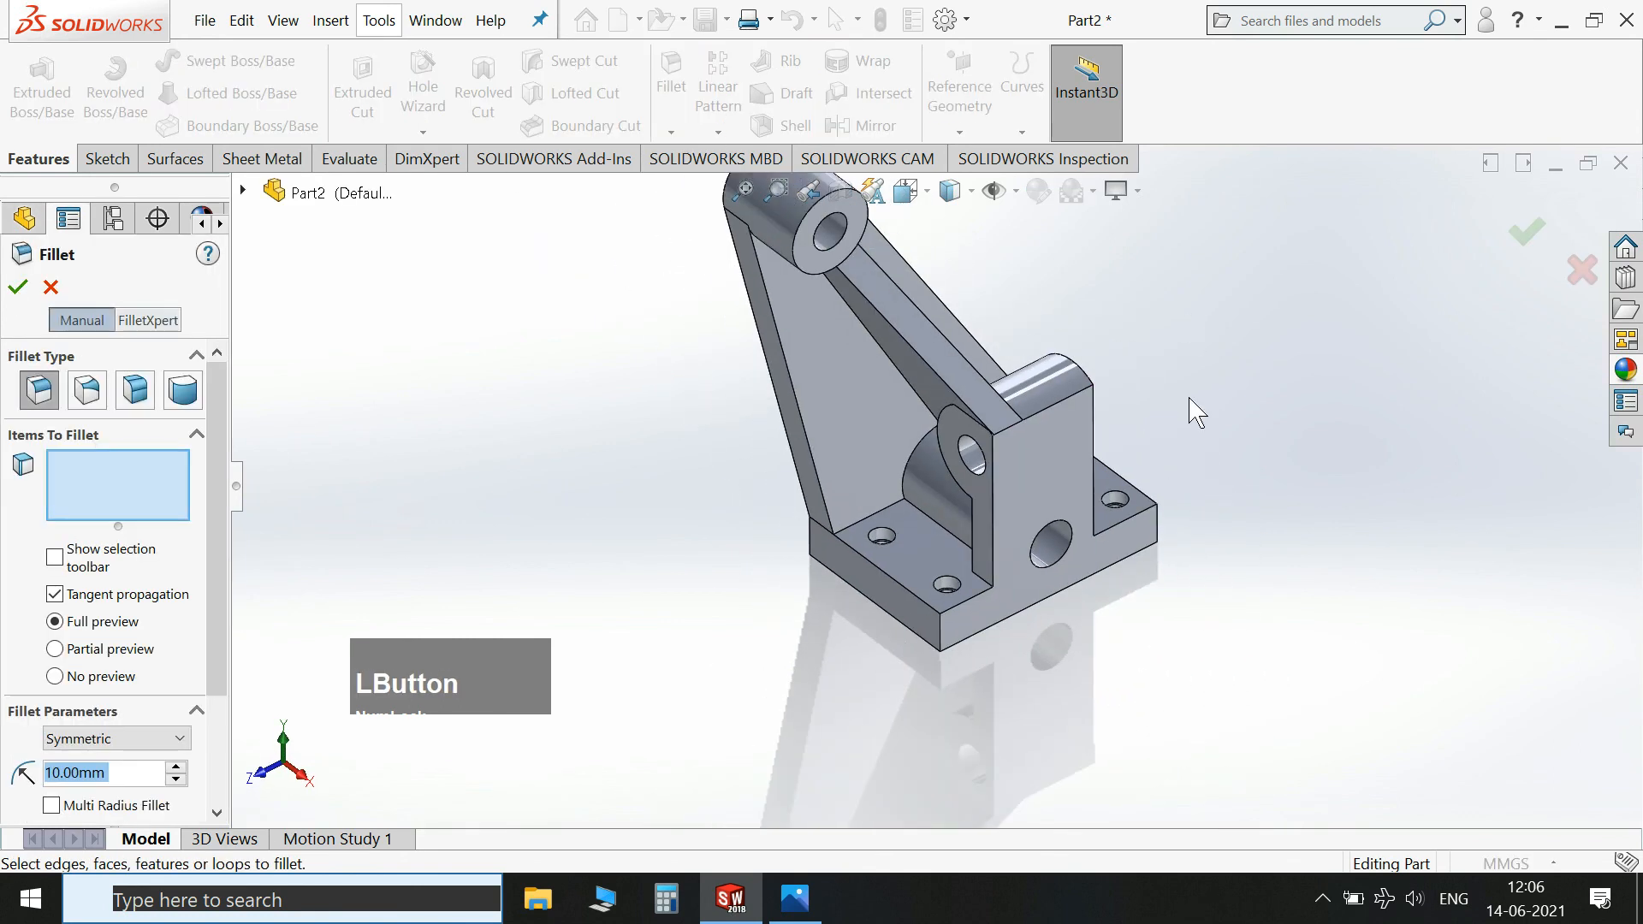
pyautogui.scroll(1, 950, 480)
pyautogui.write('6')
pyautogui.press('Return')
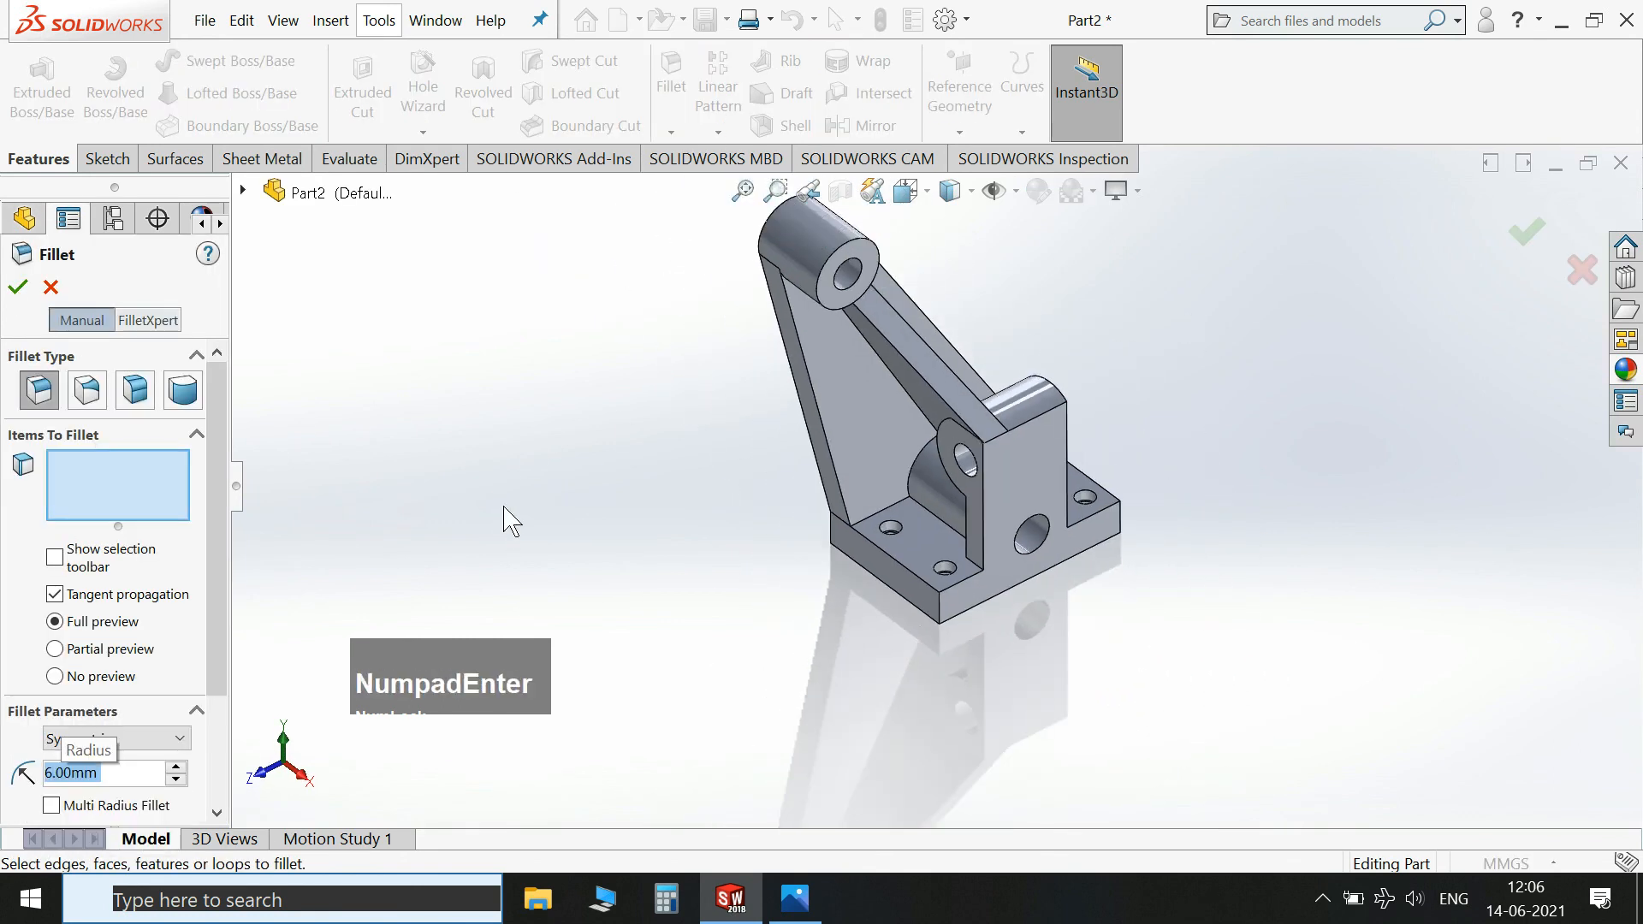
pyautogui.click(793, 351)
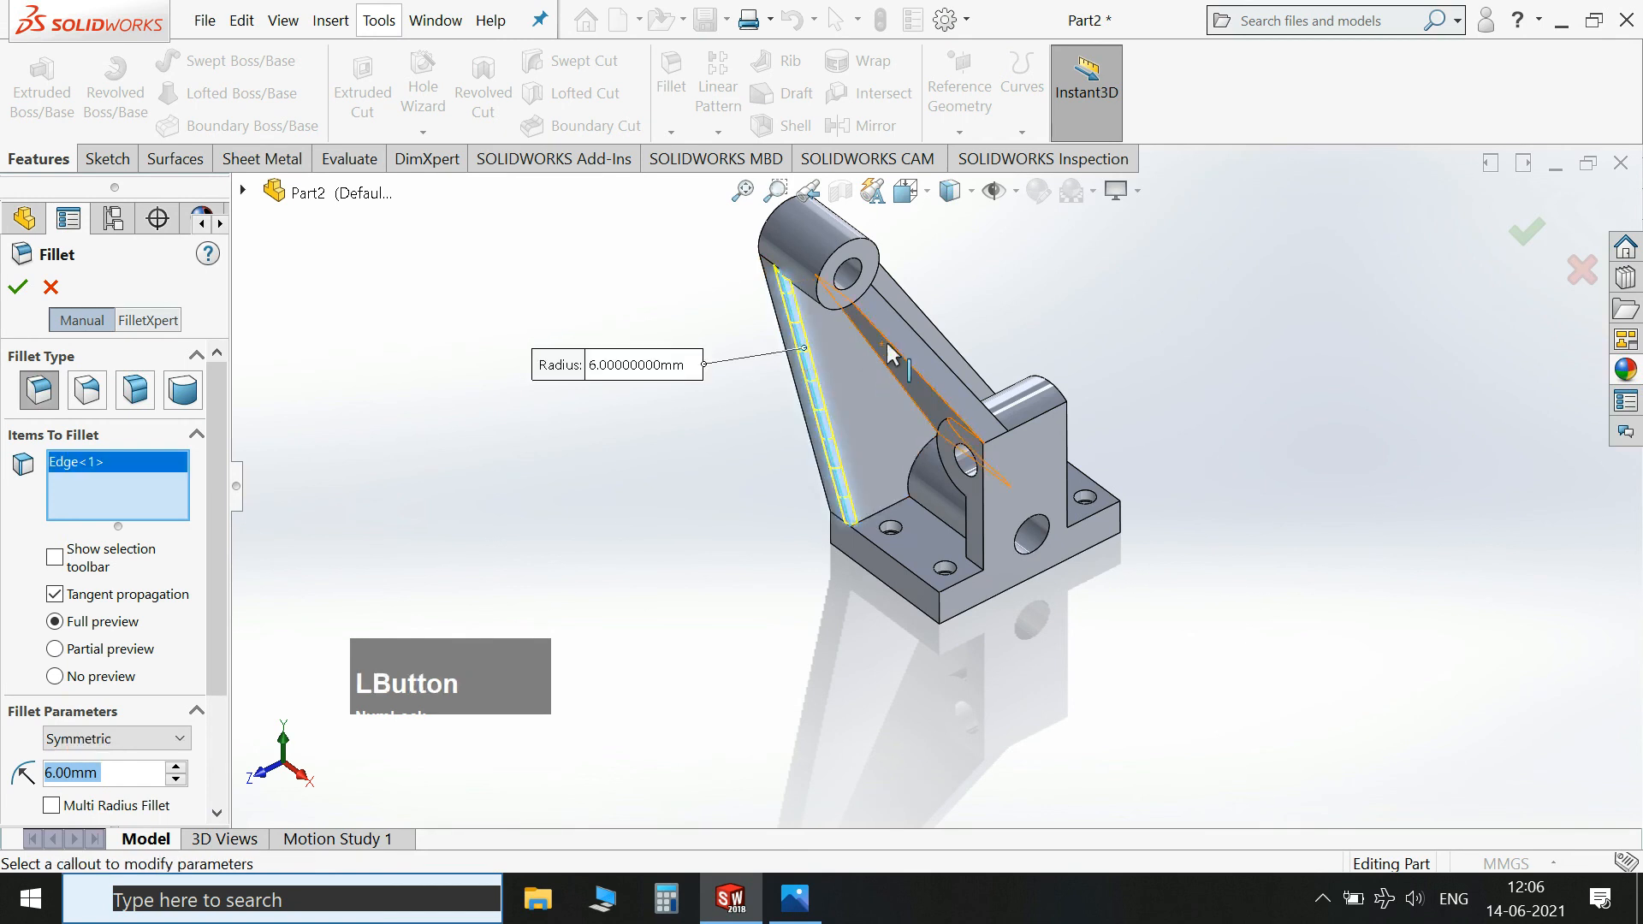
pyautogui.moveTo(931, 462); pyautogui.dragTo(818, 287, button='middle')
pyautogui.scroll(-3, 813, 288)
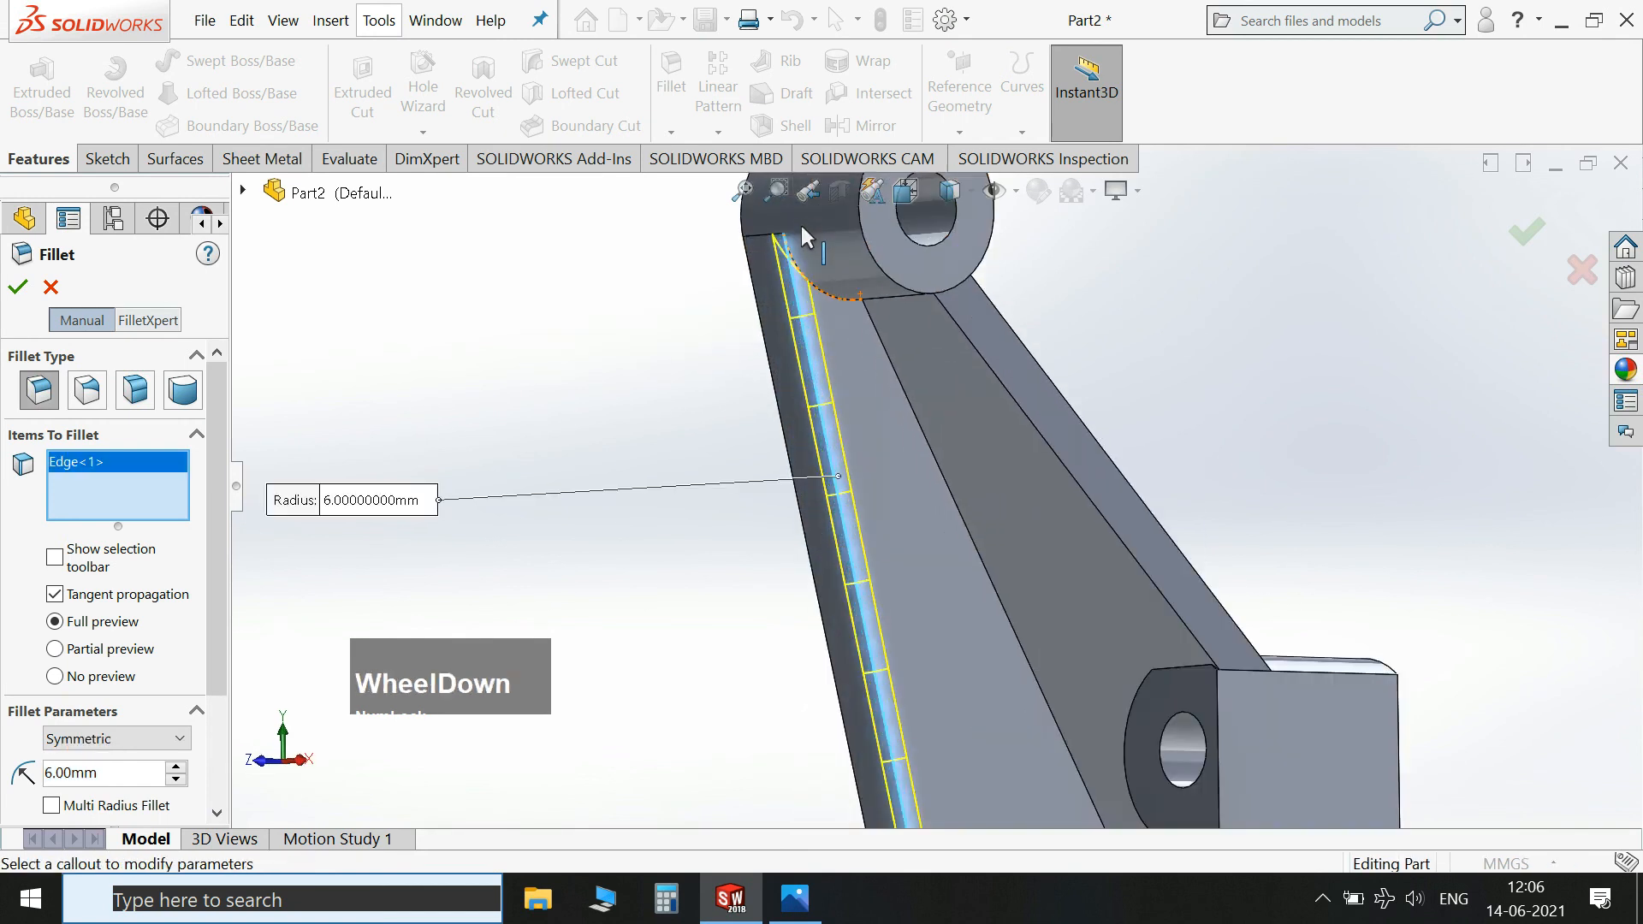
pyautogui.click(826, 299)
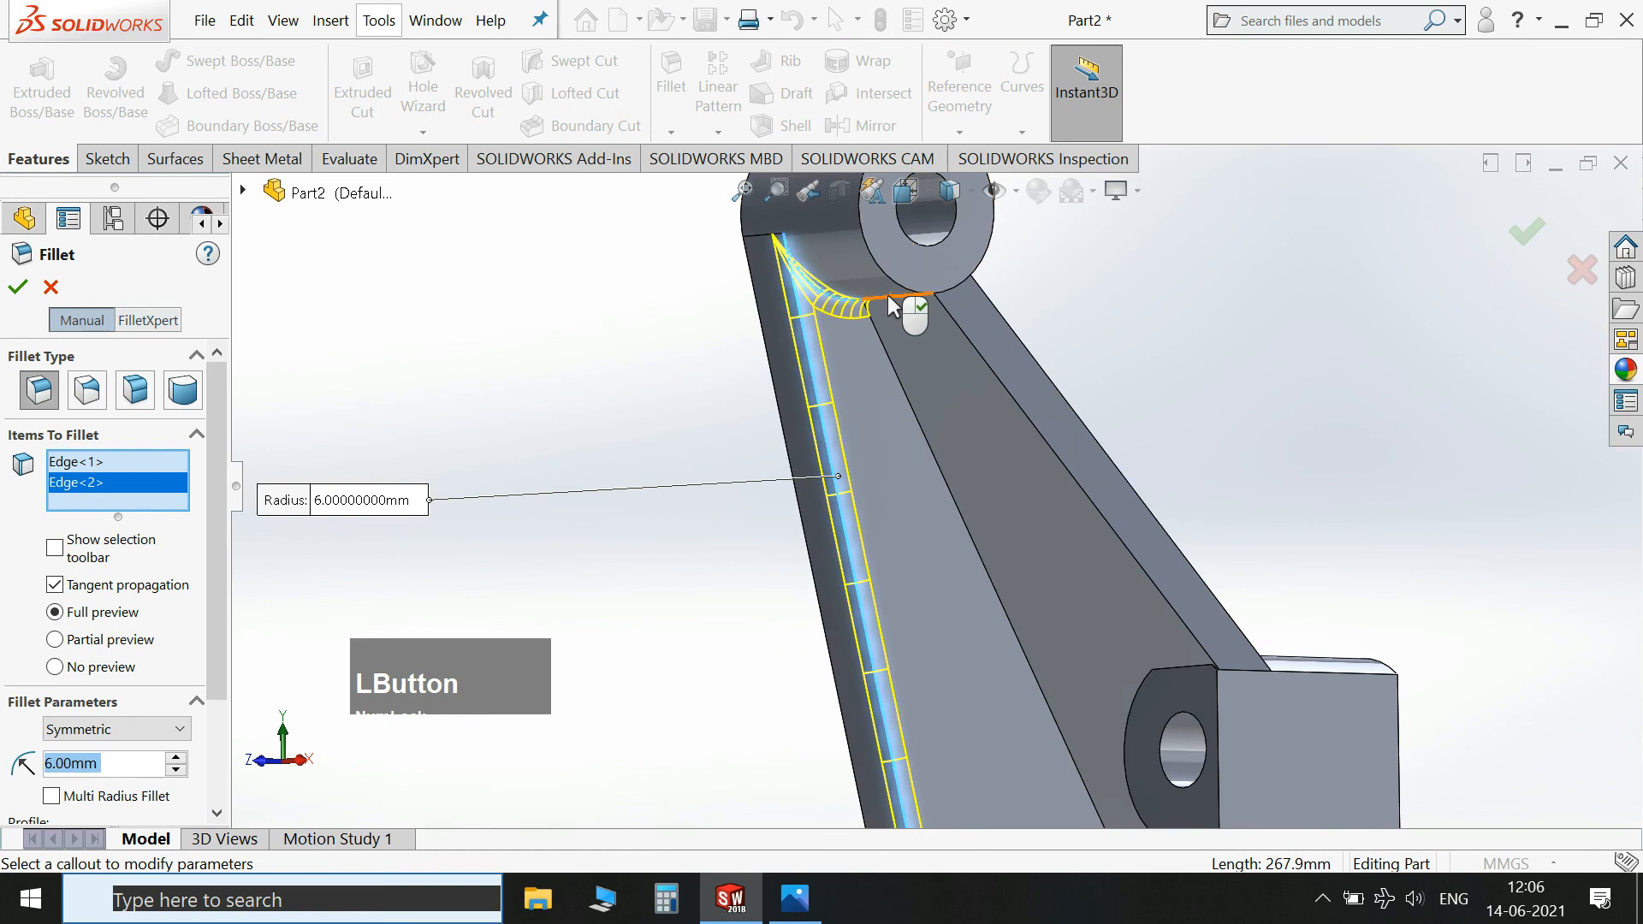
pyautogui.click(890, 304)
pyautogui.click(1022, 394)
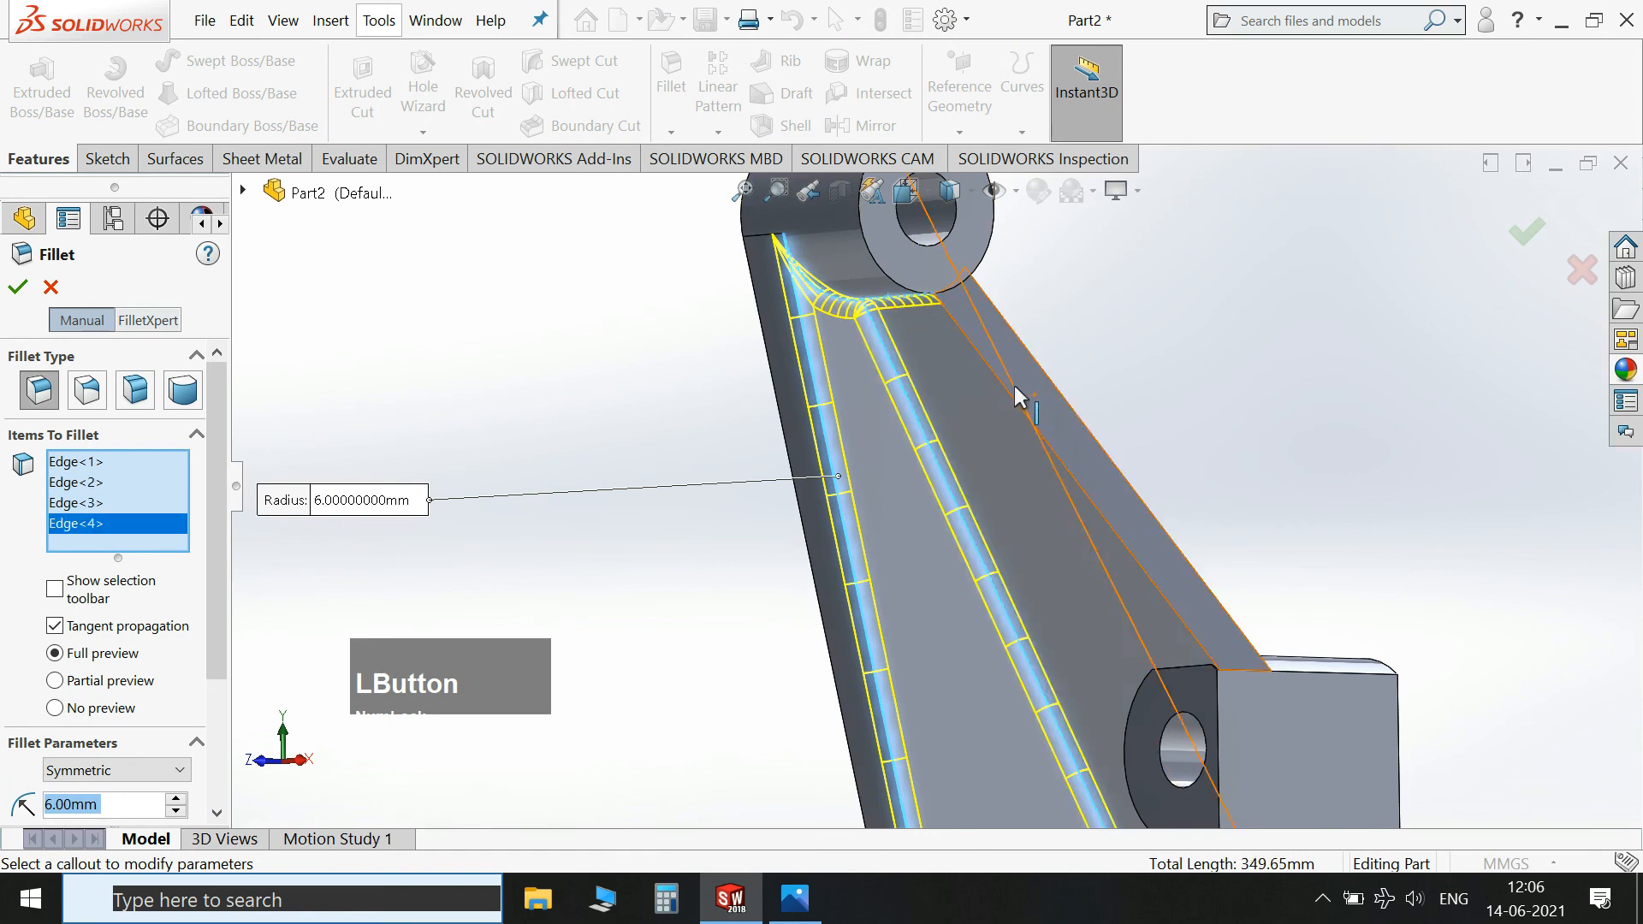
# Add the lower cylinder's junctions with the tall wall and rib, plus the base's upper side edge, to the fillet.
pyautogui.scroll(2, 1126, 397)
pyautogui.moveTo(1127, 396); pyautogui.dragTo(969, 809, button='middle')
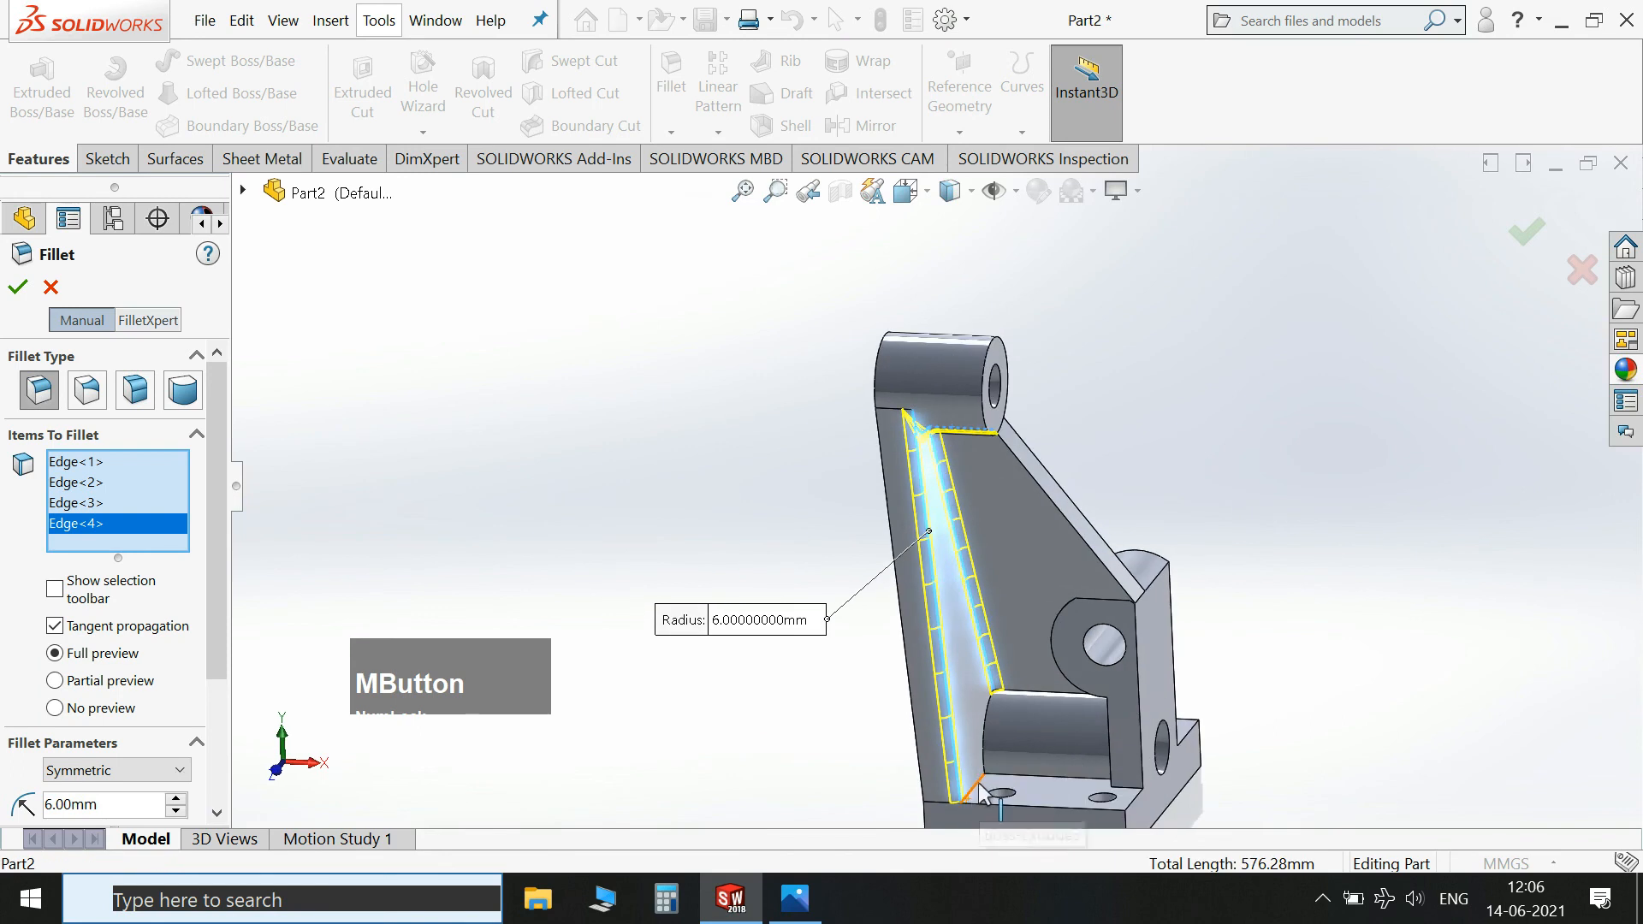
pyautogui.click(983, 794)
pyautogui.click(1001, 715)
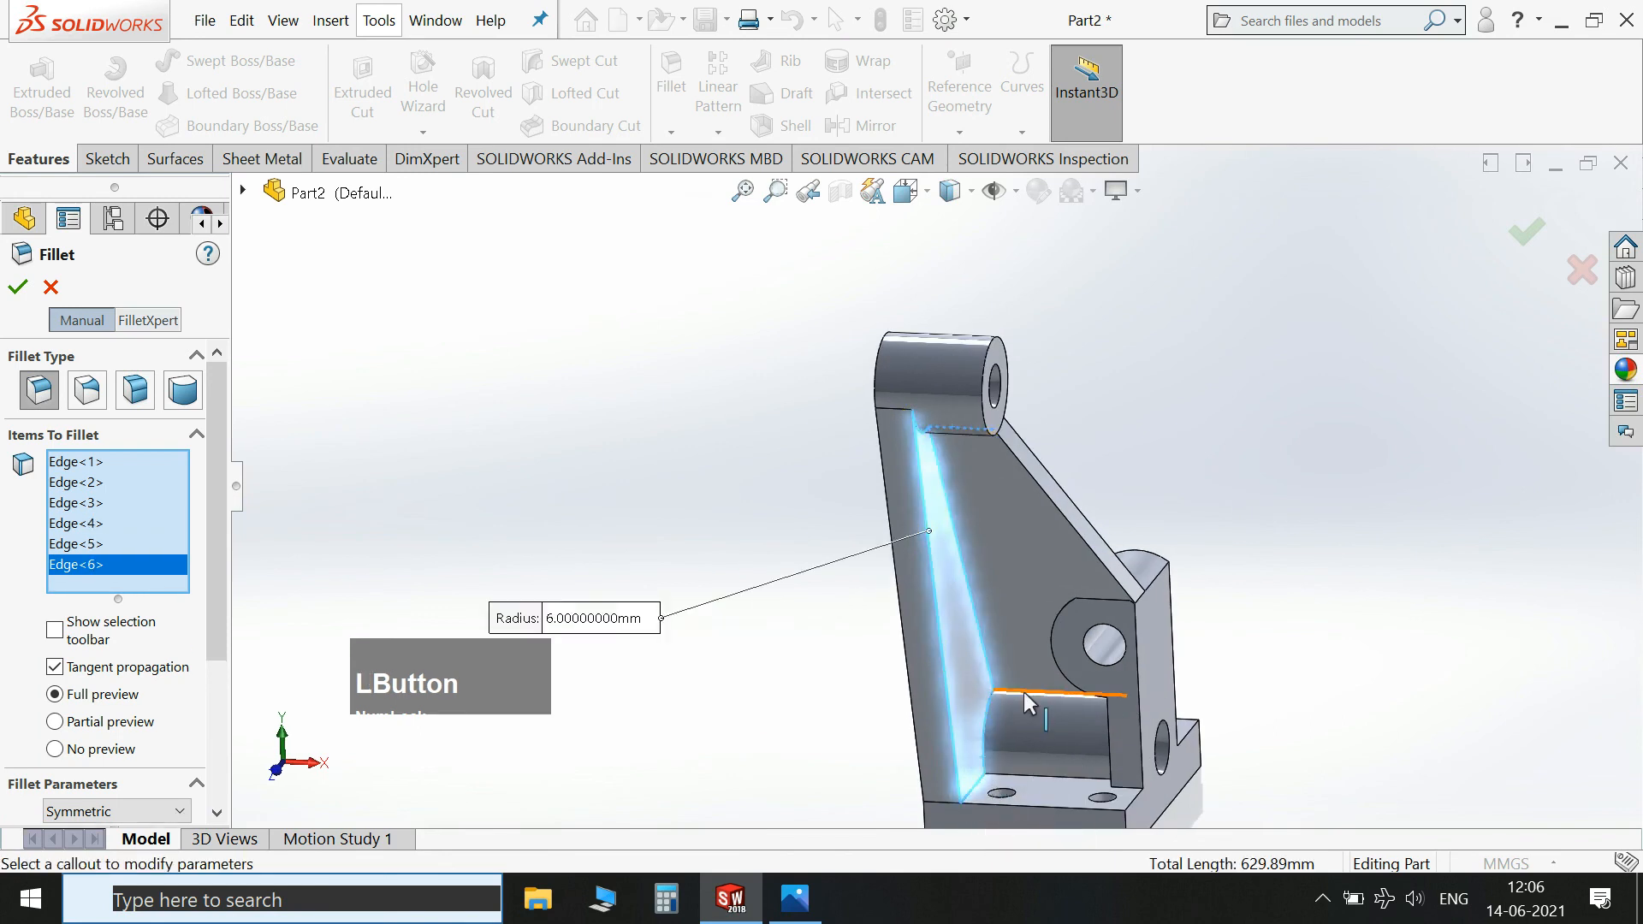
pyautogui.click(1023, 692)
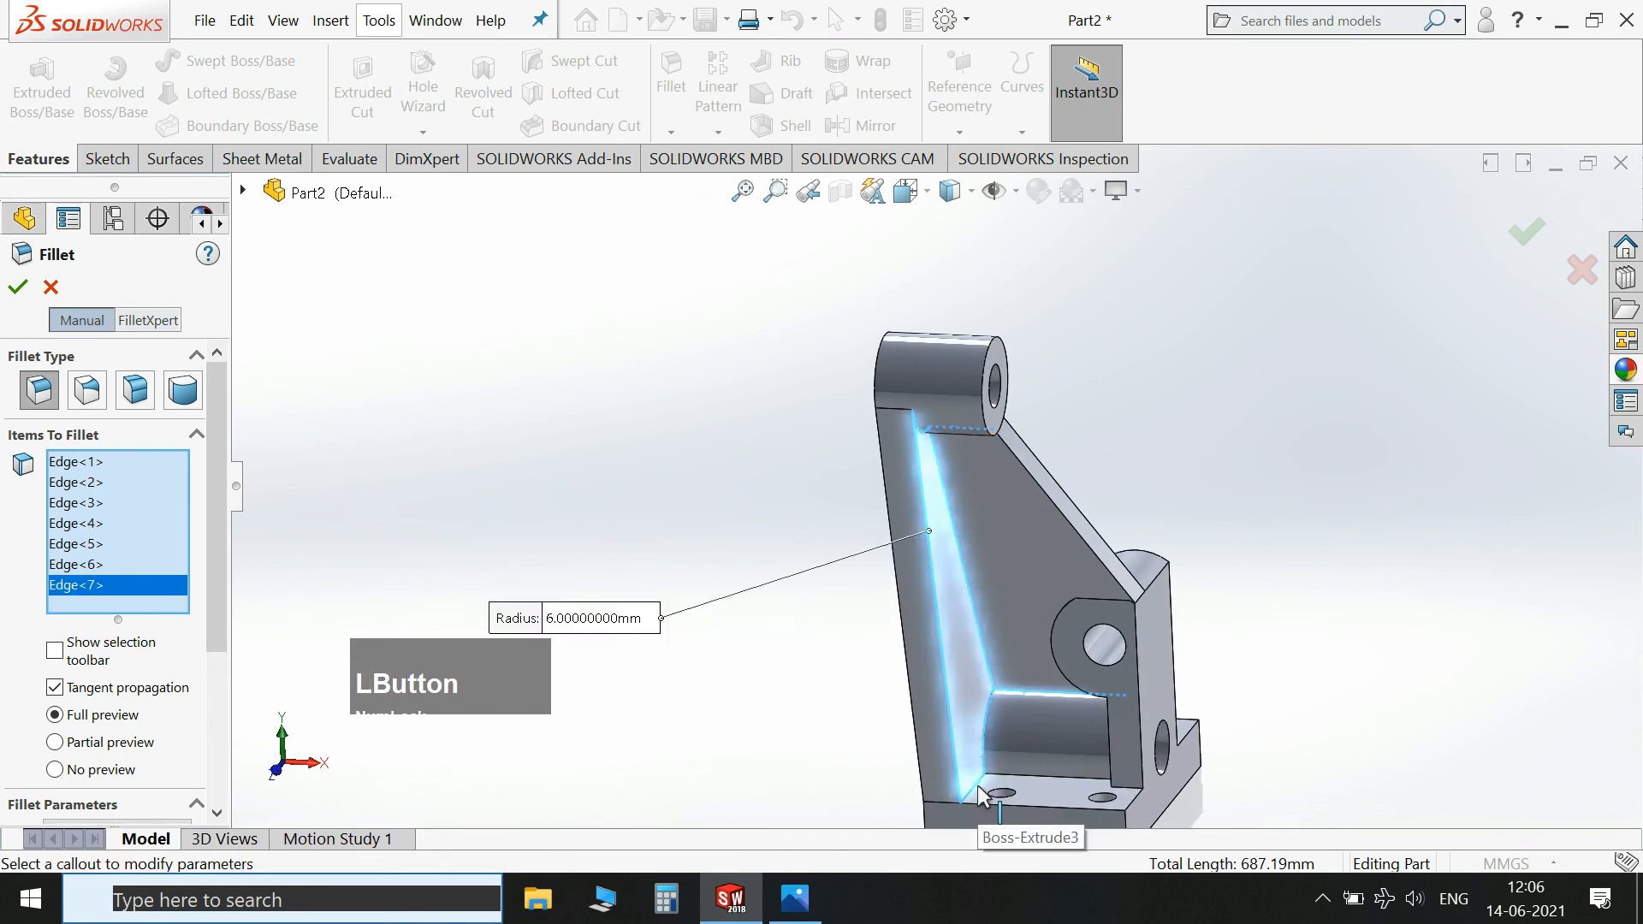
pyautogui.click(978, 784)
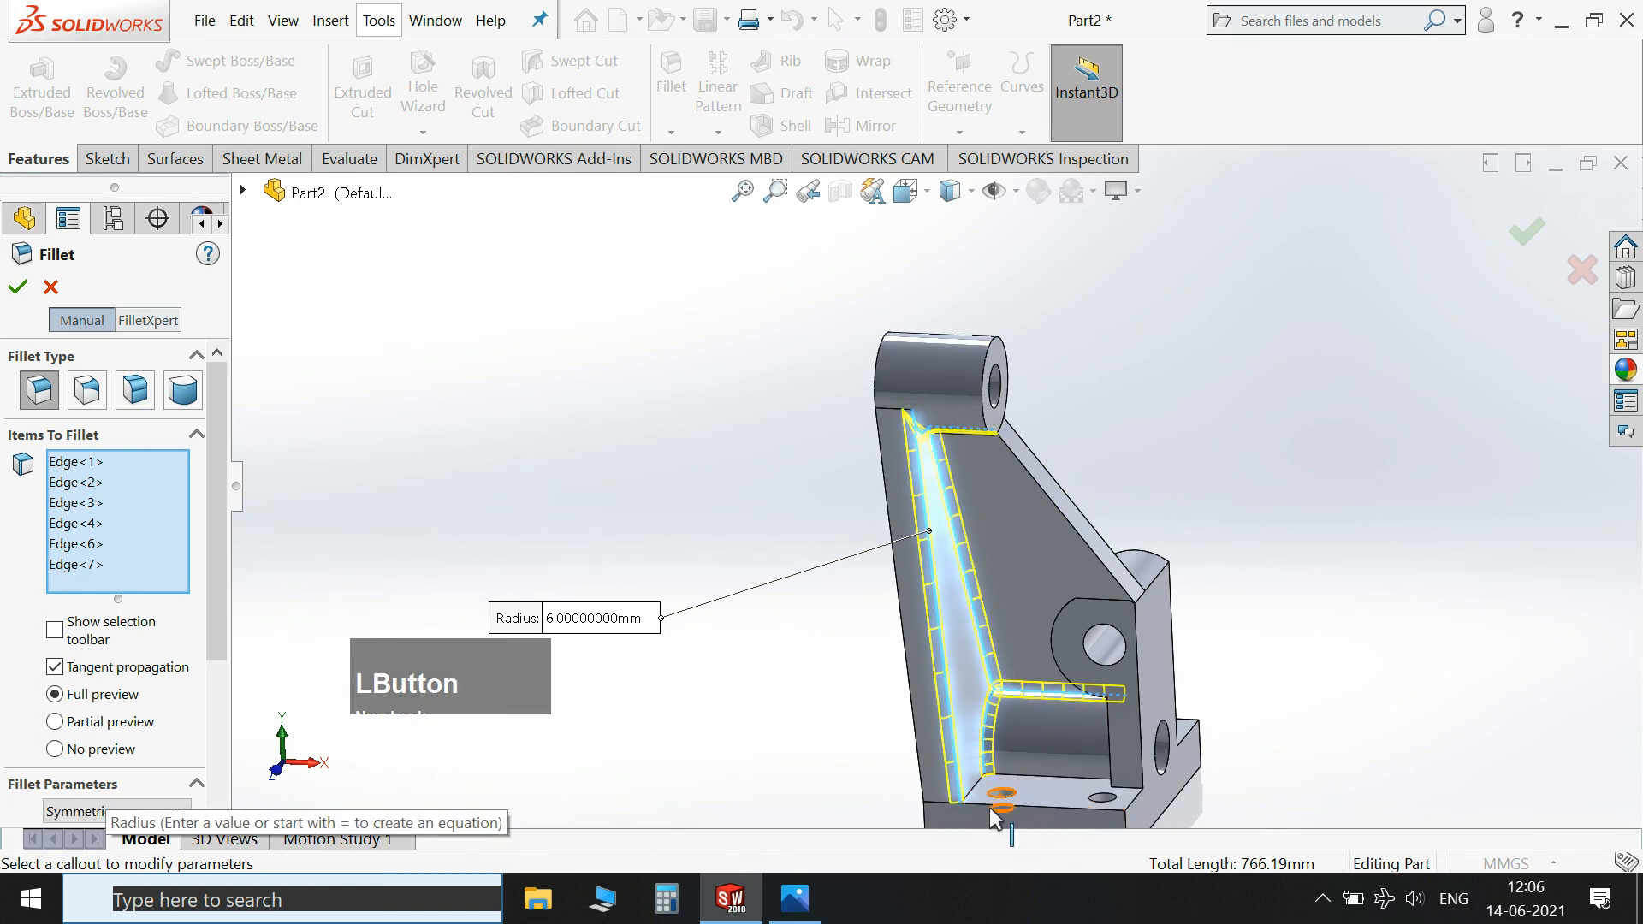
pyautogui.click(991, 808)
# Add the base's junctions with the tall wall and the lower cylinder to the fillet selection.
pyautogui.scroll(-2, 975, 800)
pyautogui.scroll(-2, 947, 675)
pyautogui.moveTo(1023, 697); pyautogui.dragTo(934, 631, button='middle')
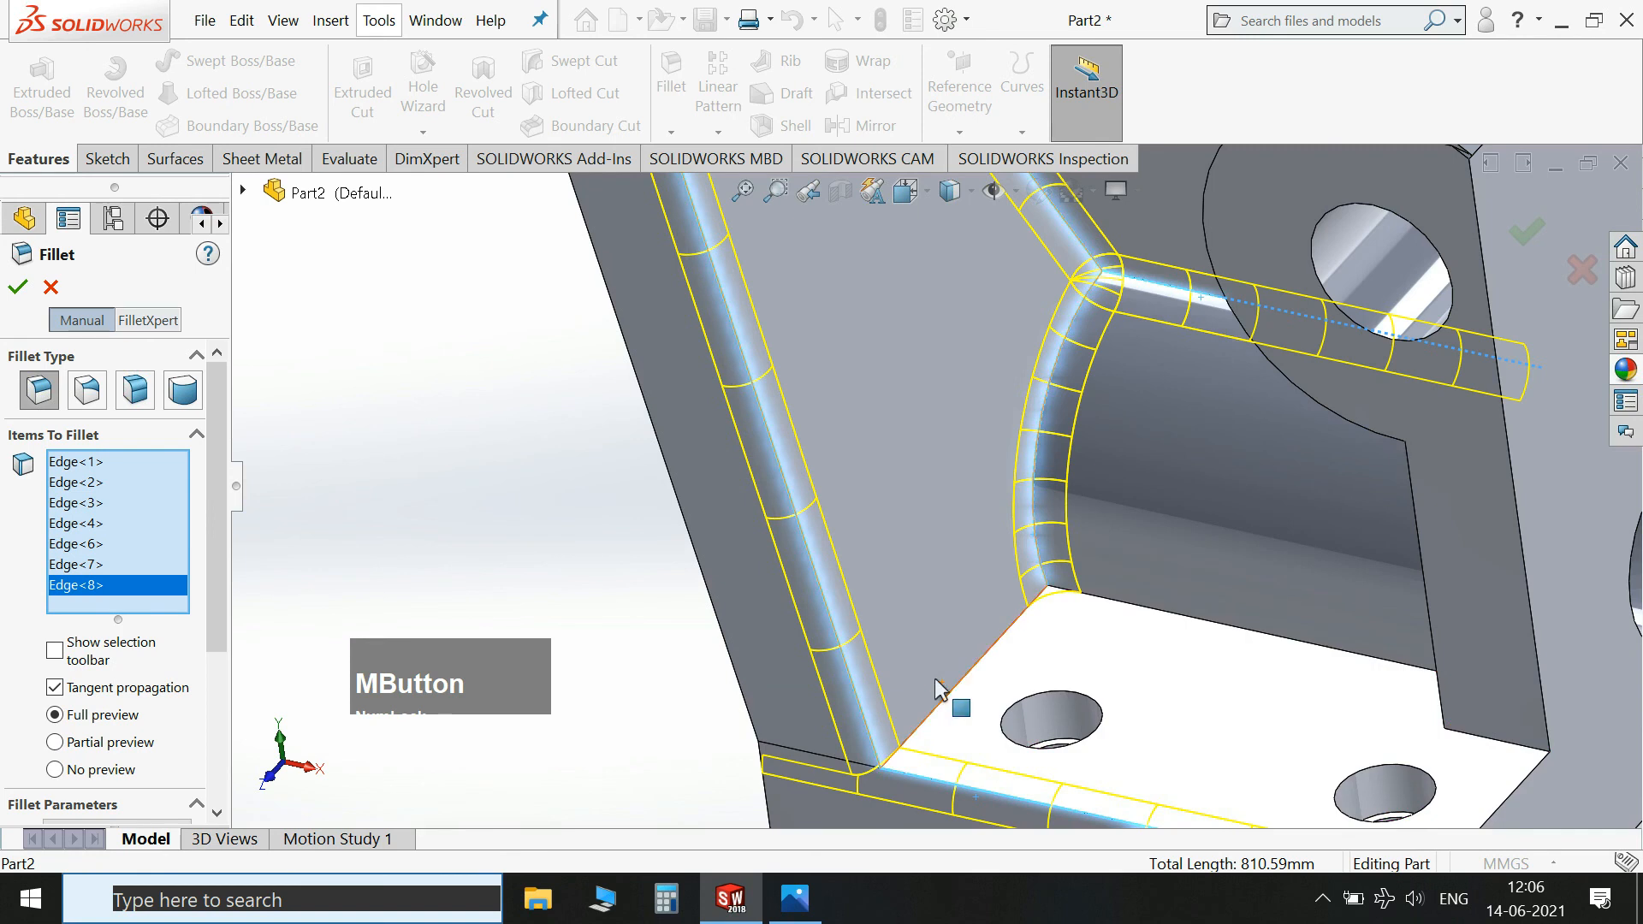
pyautogui.click(867, 751)
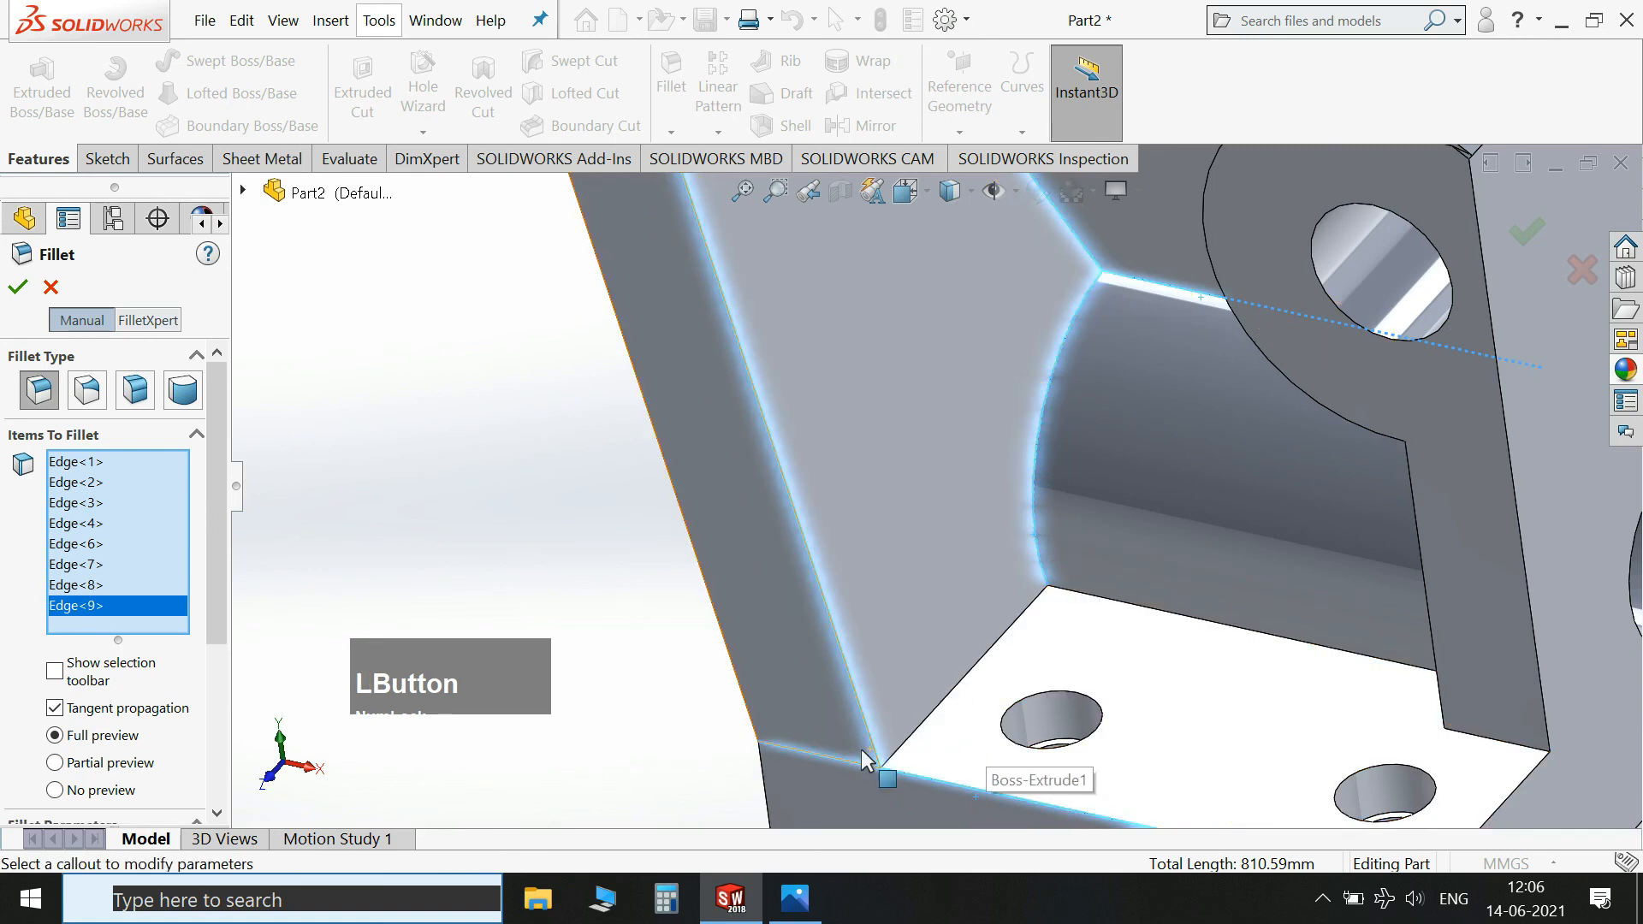
pyautogui.click(842, 761)
pyautogui.scroll(2, 953, 689)
pyautogui.moveTo(953, 689); pyautogui.dragTo(969, 623, button='middle')
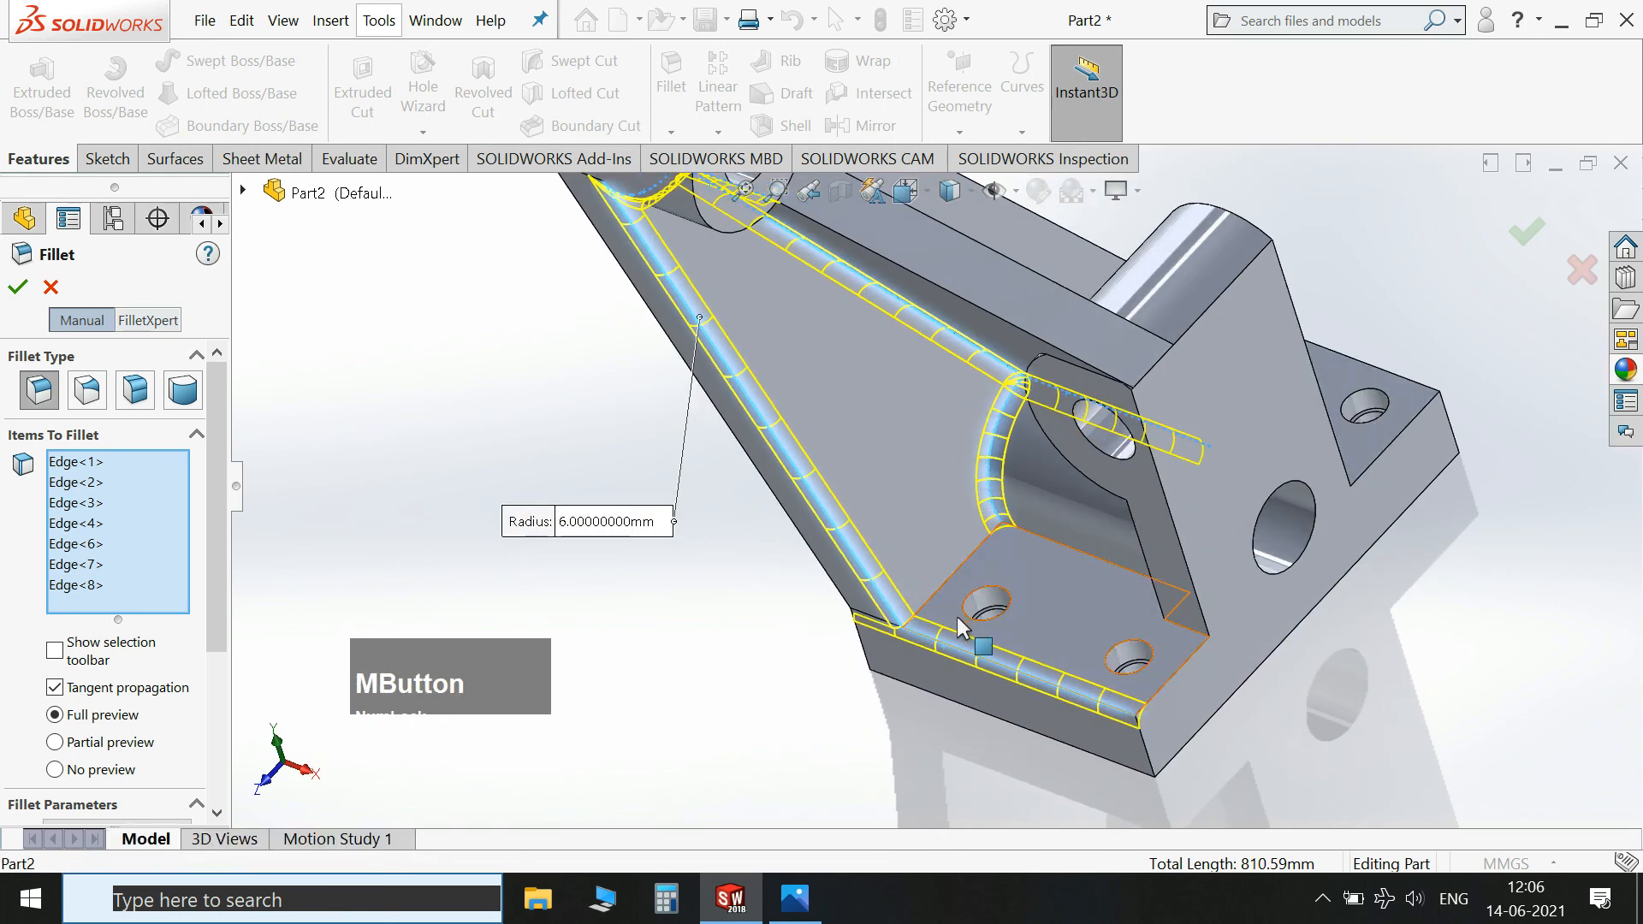
pyautogui.click(967, 561)
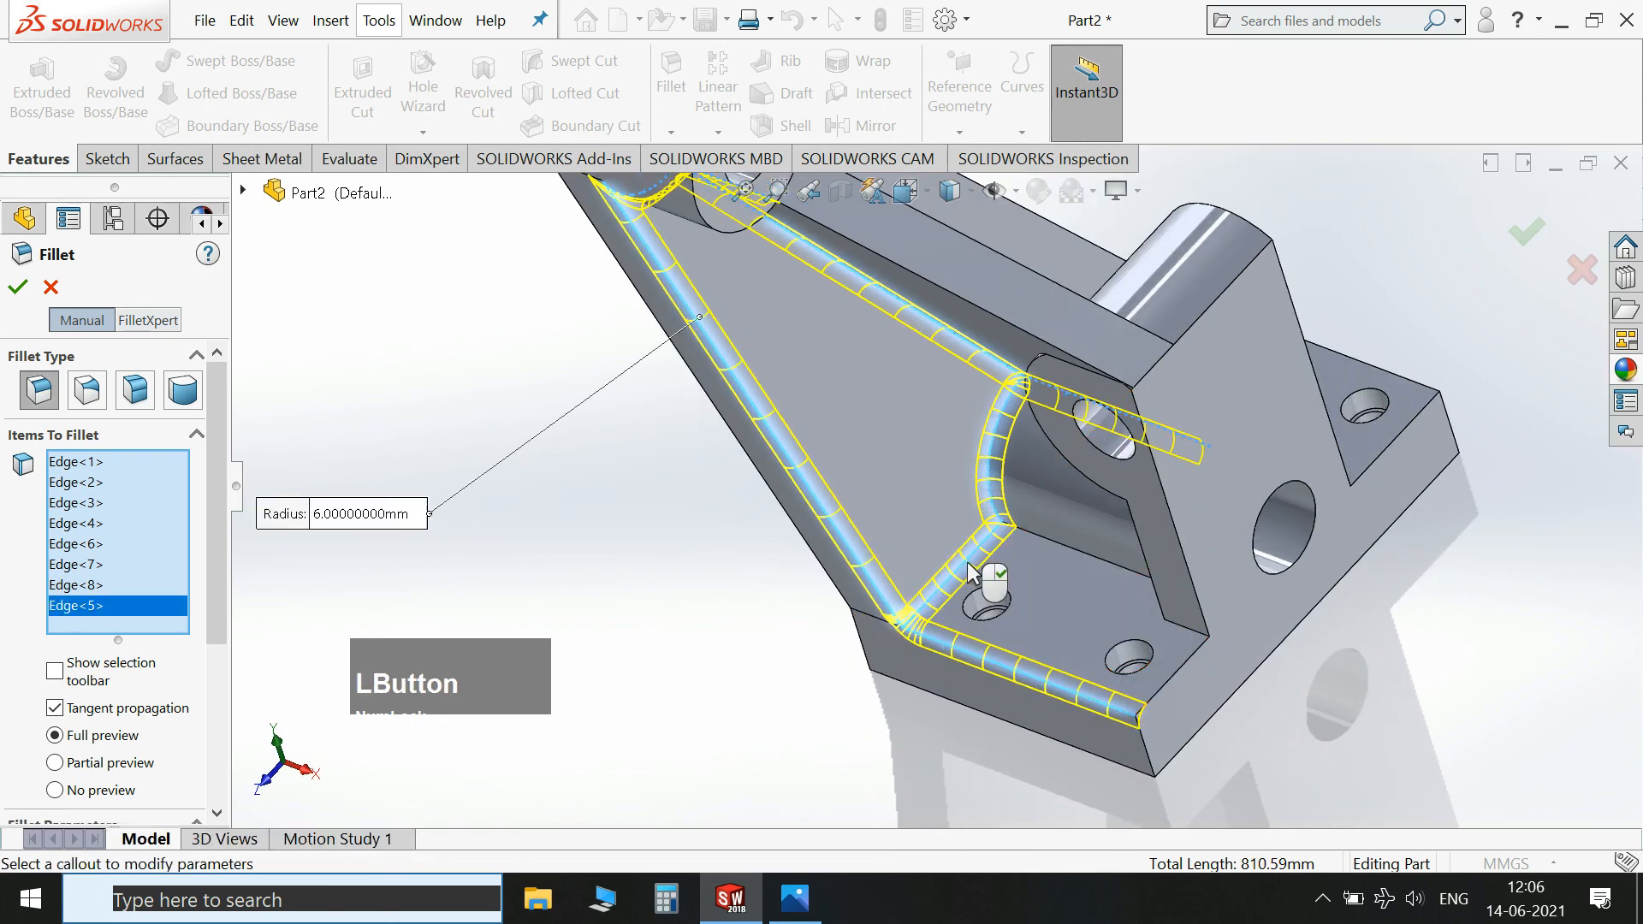
pyautogui.click(1044, 540)
# Add the holed cross boss's curved junction and its adjoining short edges to the 6 mm fillet selection.
pyautogui.moveTo(1326, 667); pyautogui.dragTo(1528, 475, button='middle')
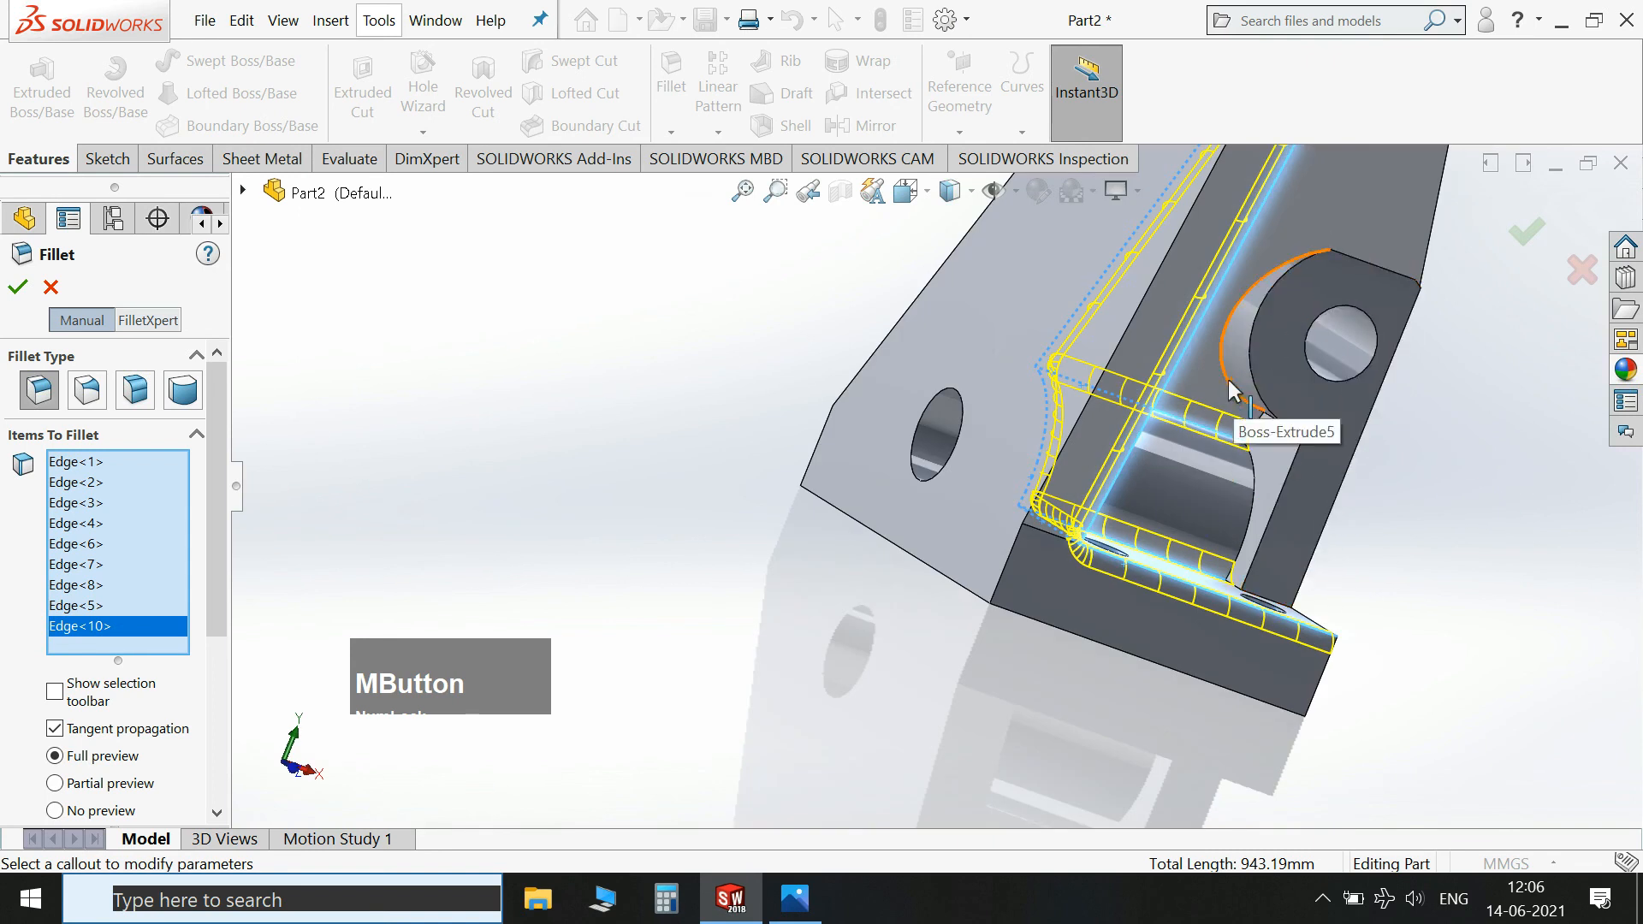
pyautogui.click(1266, 445)
pyautogui.click(1256, 432)
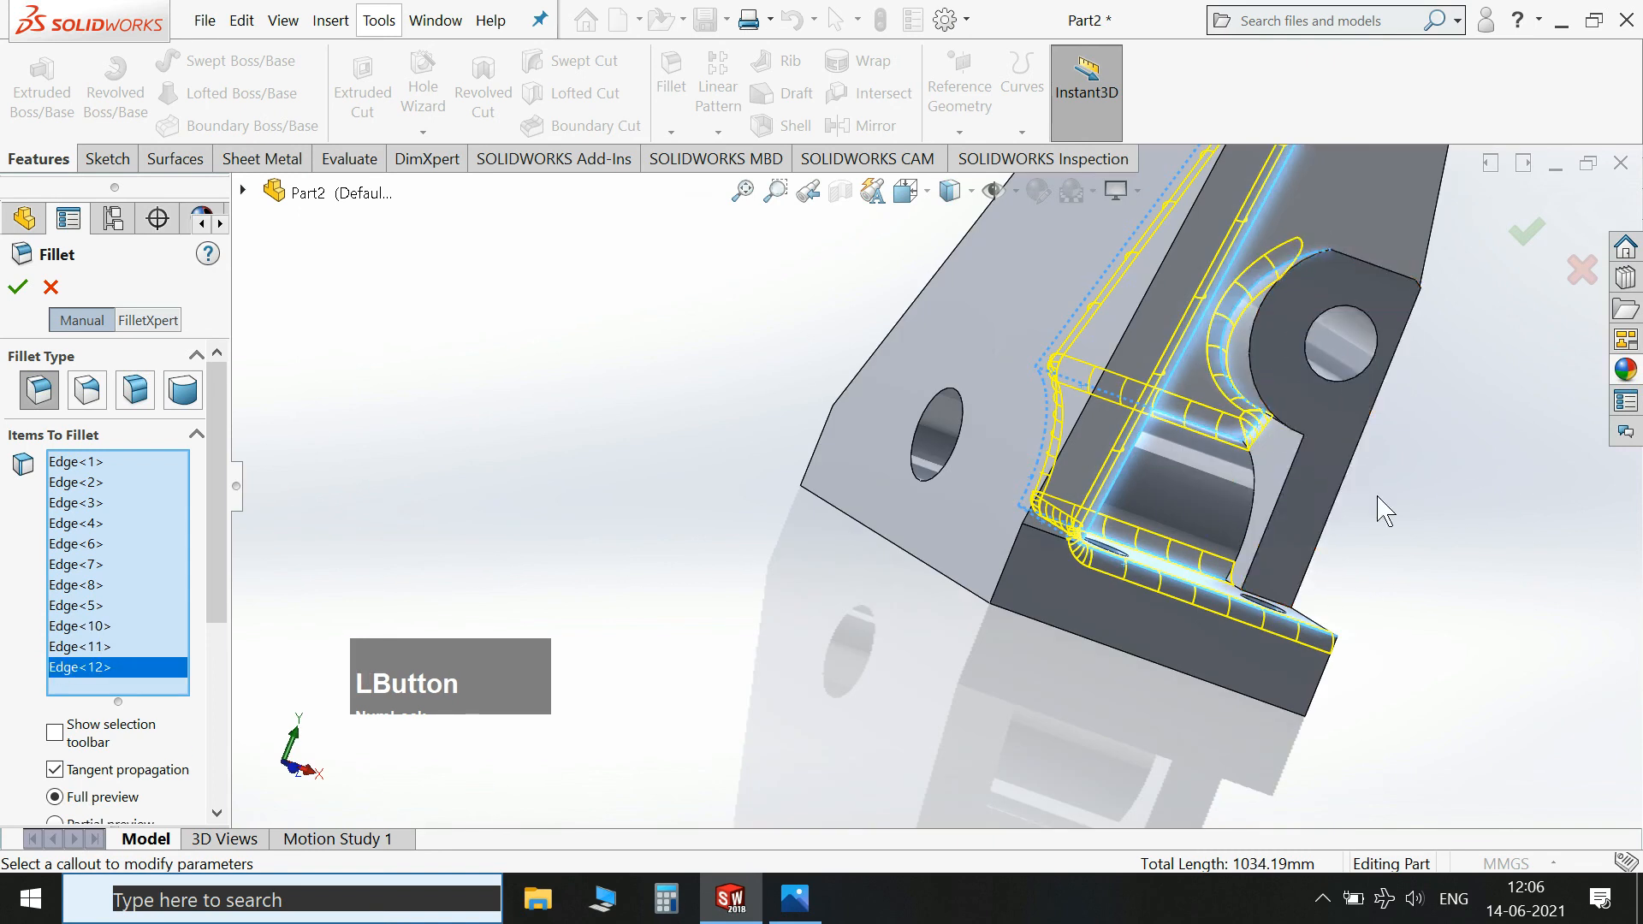
pyautogui.moveTo(1266, 440); pyautogui.dragTo(1305, 436, button='middle')
pyautogui.click(1302, 428)
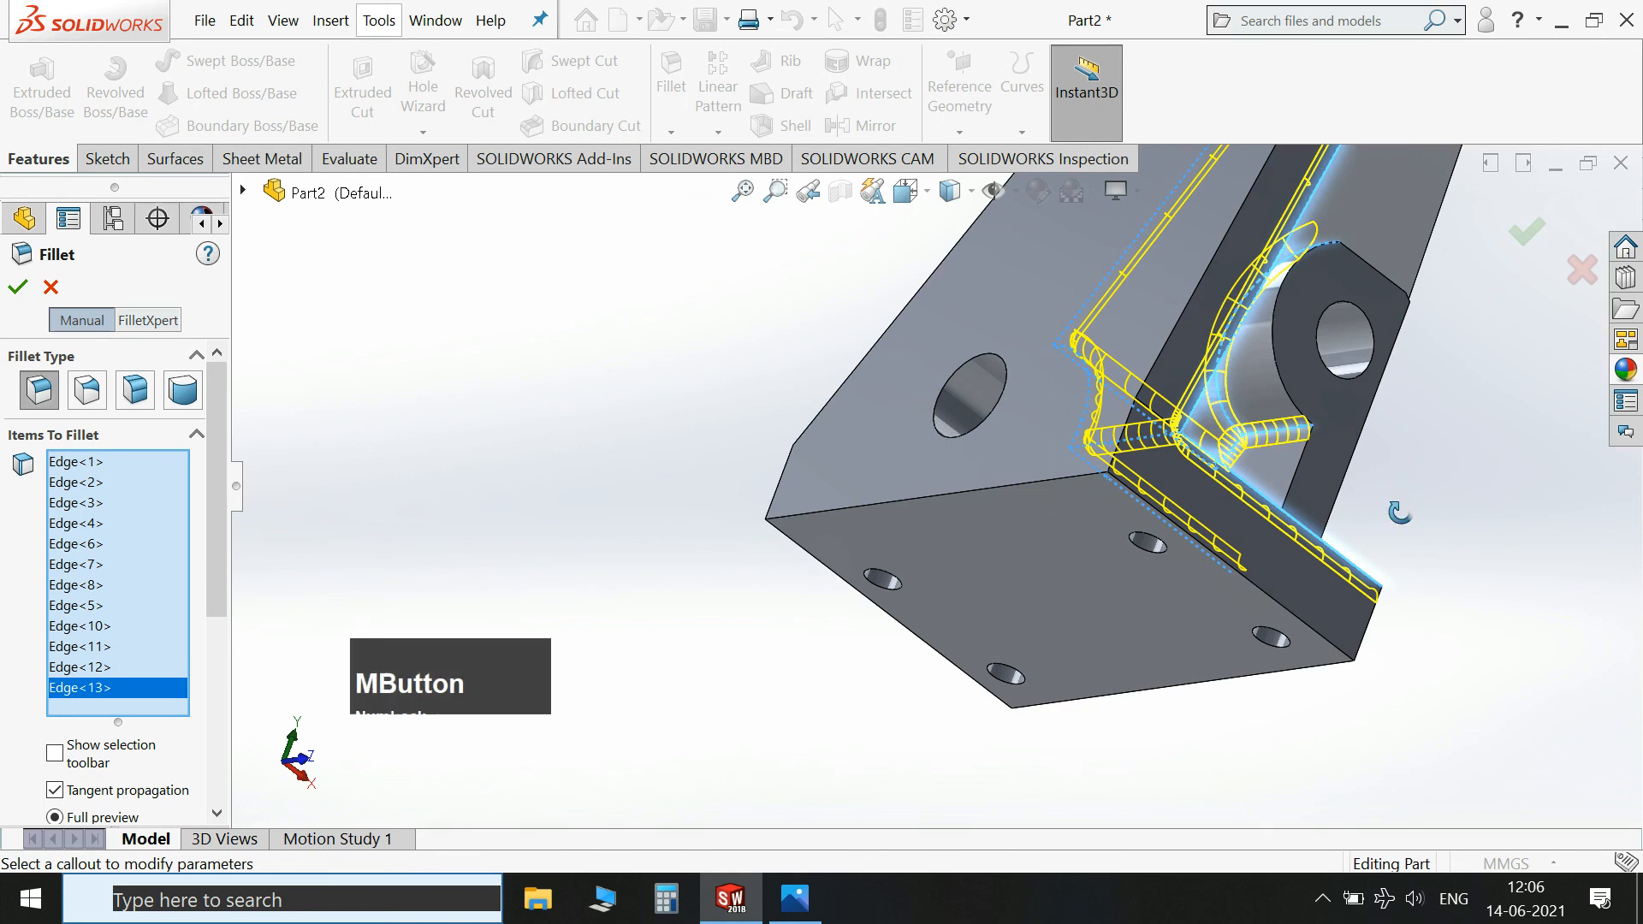
# Add the lower cylinder's junction with the front upright and the base's short junction edges with that upright to the fillet.
pyautogui.moveTo(1423, 505); pyautogui.dragTo(1258, 561, button='middle')
pyautogui.click(1253, 524)
pyautogui.moveTo(1382, 543); pyautogui.dragTo(1339, 572, button='middle')
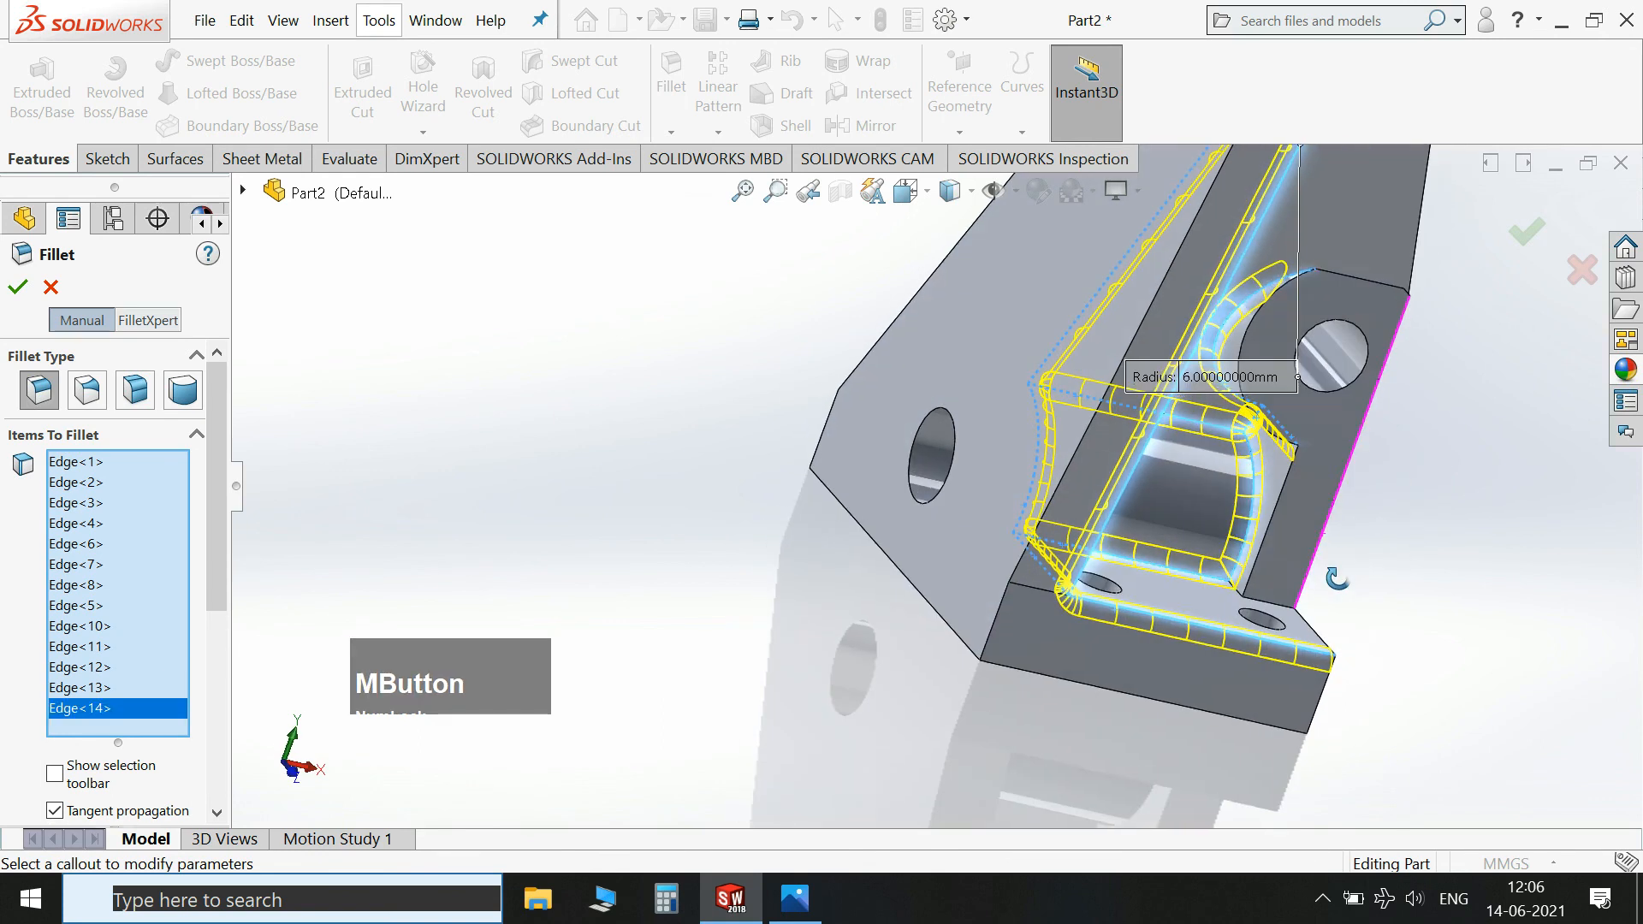
pyautogui.scroll(-3, 1215, 580)
pyautogui.click(1181, 558)
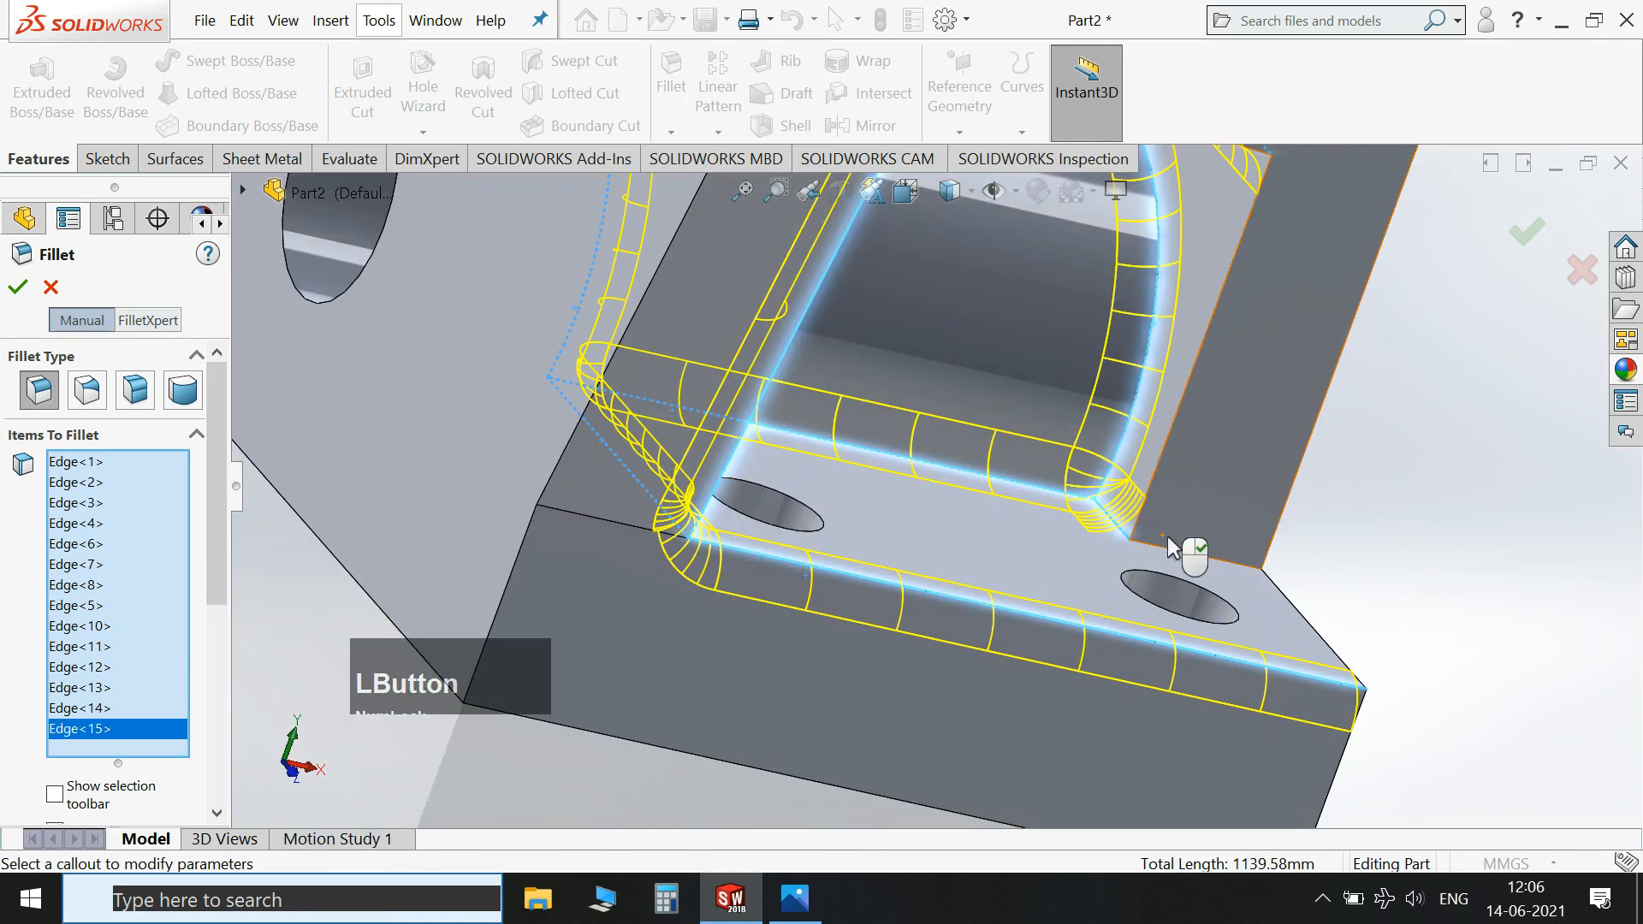
pyautogui.click(1171, 552)
pyautogui.moveTo(1393, 568); pyautogui.dragTo(1284, 513, button='middle')
pyautogui.moveTo(1189, 351); pyautogui.dragTo(1073, 546, button='middle')
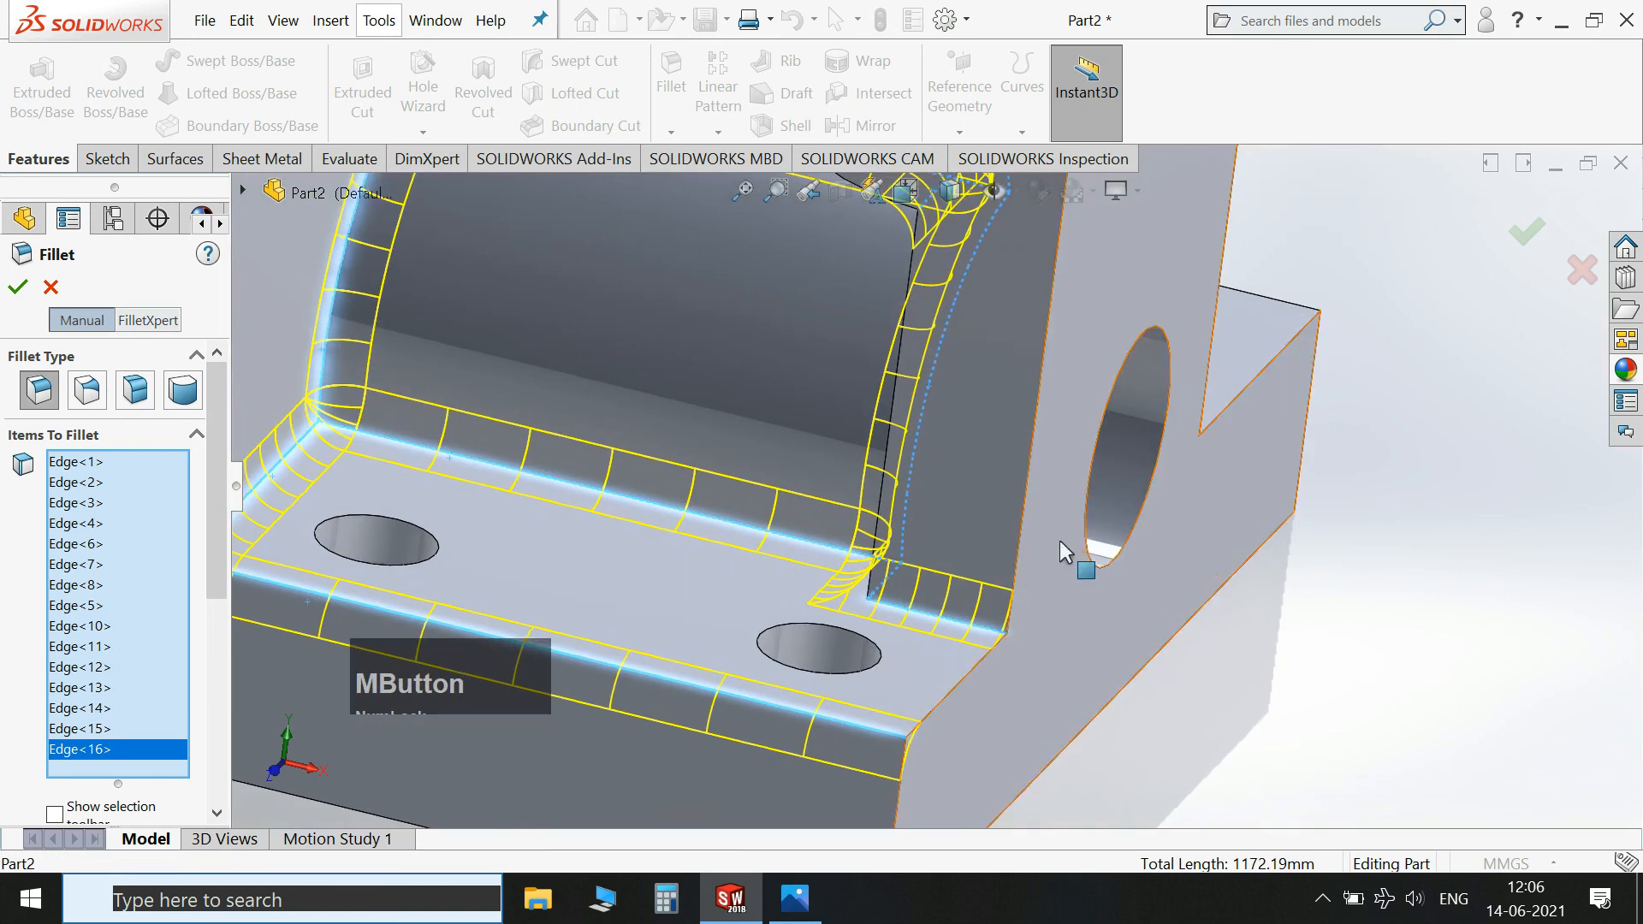
# Add the junction edges around the base's mounting surface on the opposite side, including its junction with the tall wall, to the fillet.
pyautogui.scroll(4, 1073, 546)
pyautogui.moveTo(1337, 548); pyautogui.dragTo(1130, 613, button='middle')
pyautogui.scroll(3, 1214, 447)
pyautogui.moveTo(1214, 447); pyautogui.dragTo(1210, 343, button='middle')
pyautogui.scroll(-3, 960, 305)
pyautogui.click(945, 306)
pyautogui.scroll(2, 1266, 419)
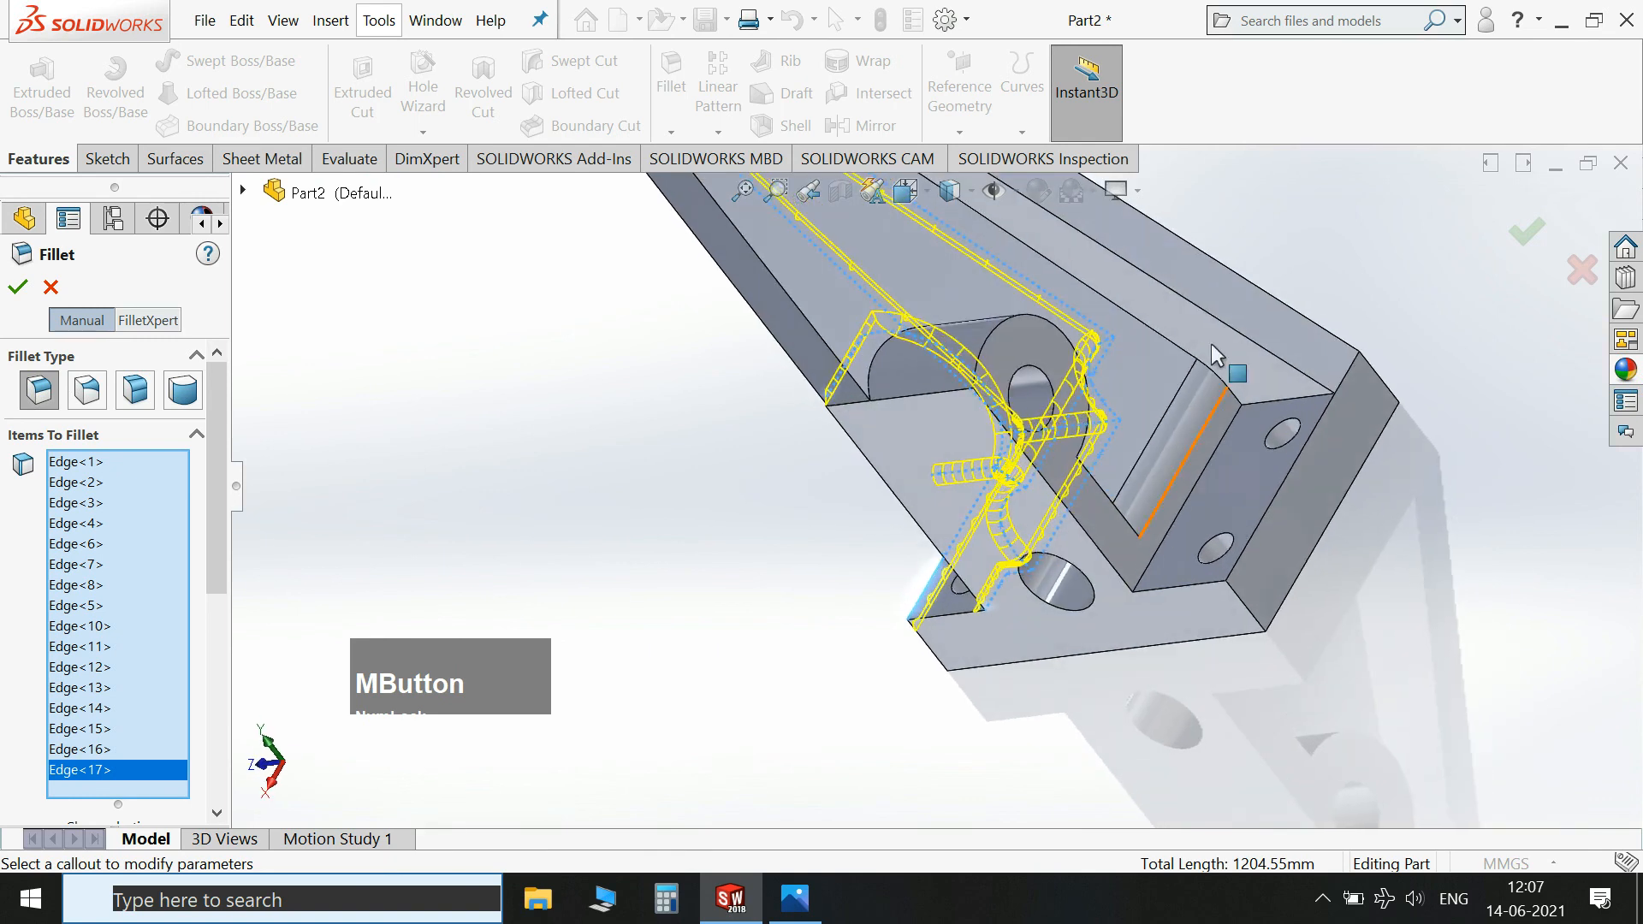
pyautogui.click(1214, 452)
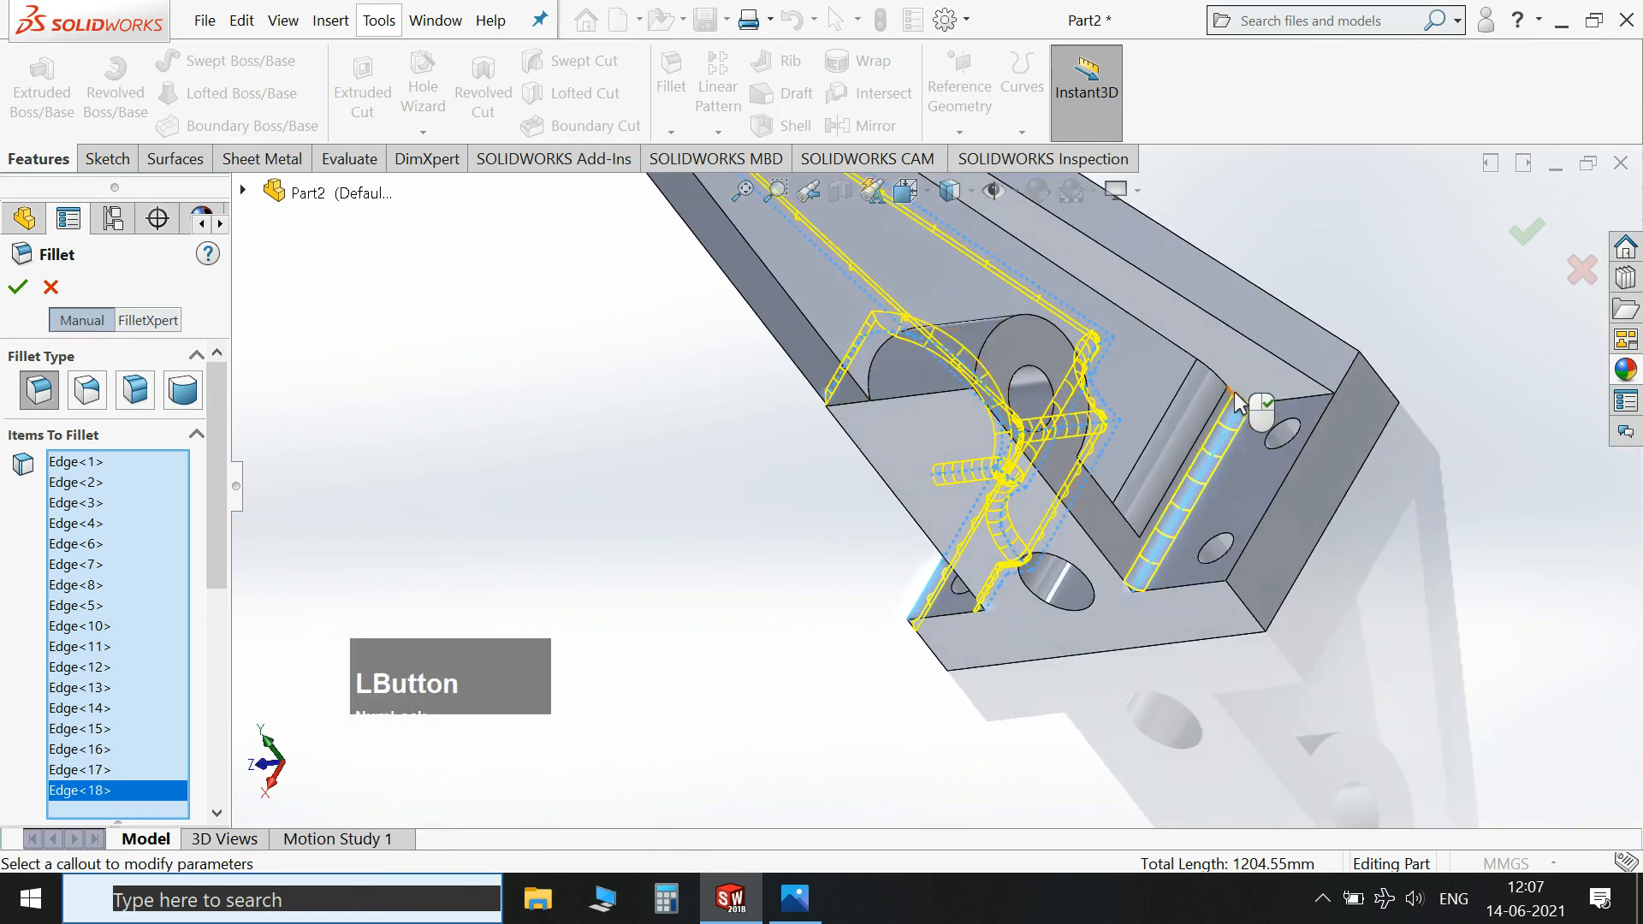
pyautogui.click(1235, 392)
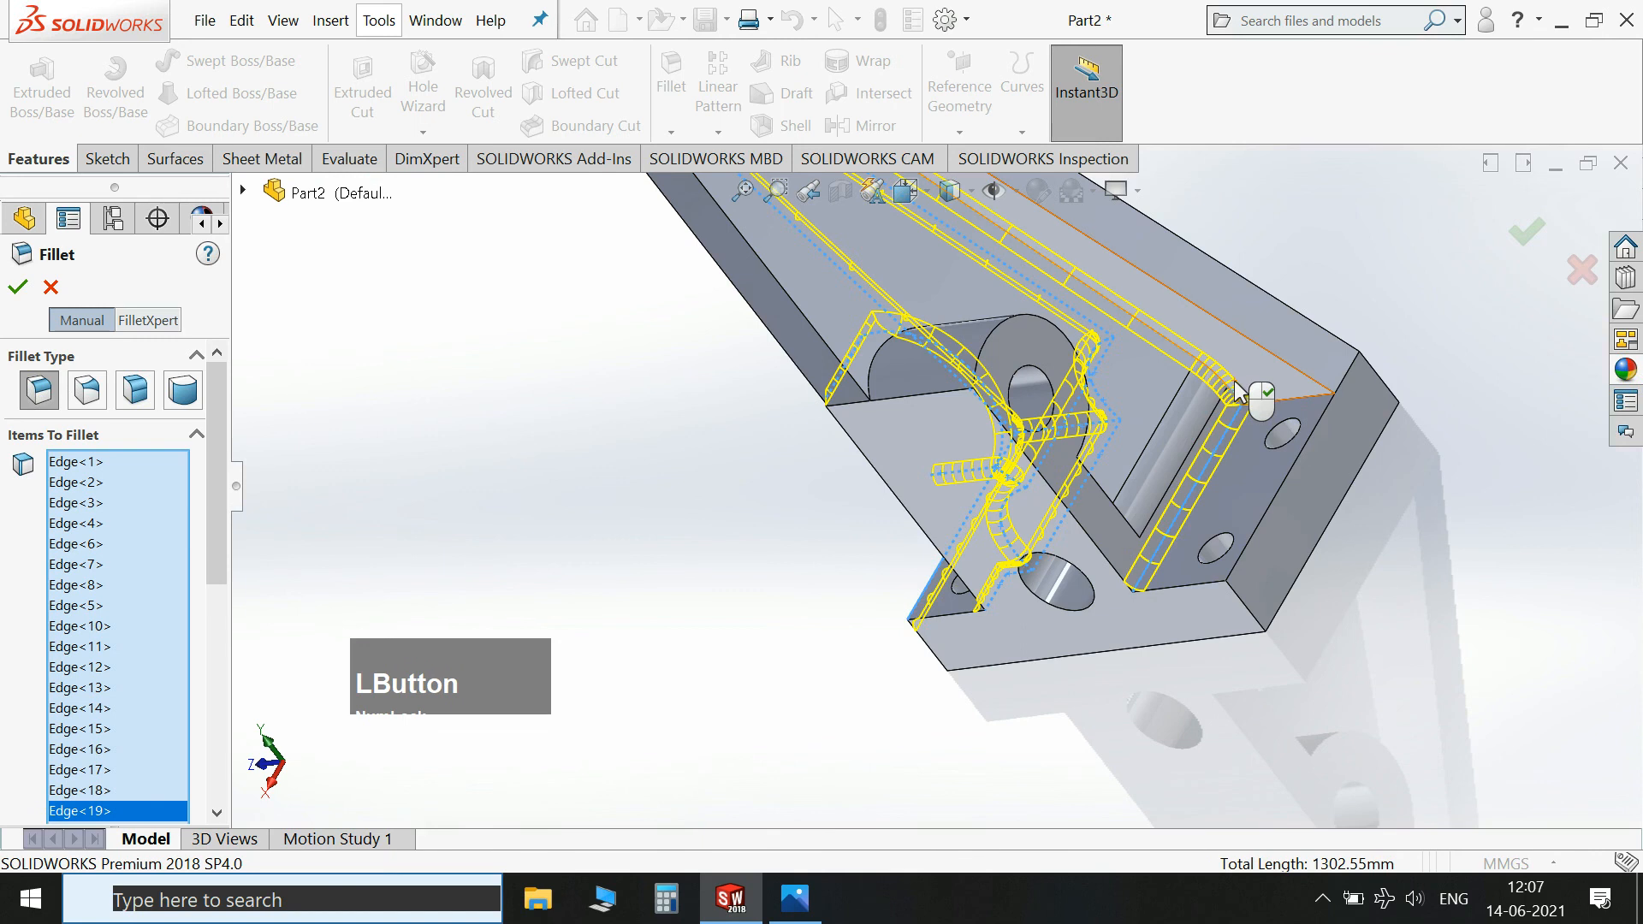
pyautogui.click(1302, 400)
pyautogui.moveTo(1400, 518); pyautogui.dragTo(1379, 462, button='middle')
pyautogui.scroll(4, 1378, 461)
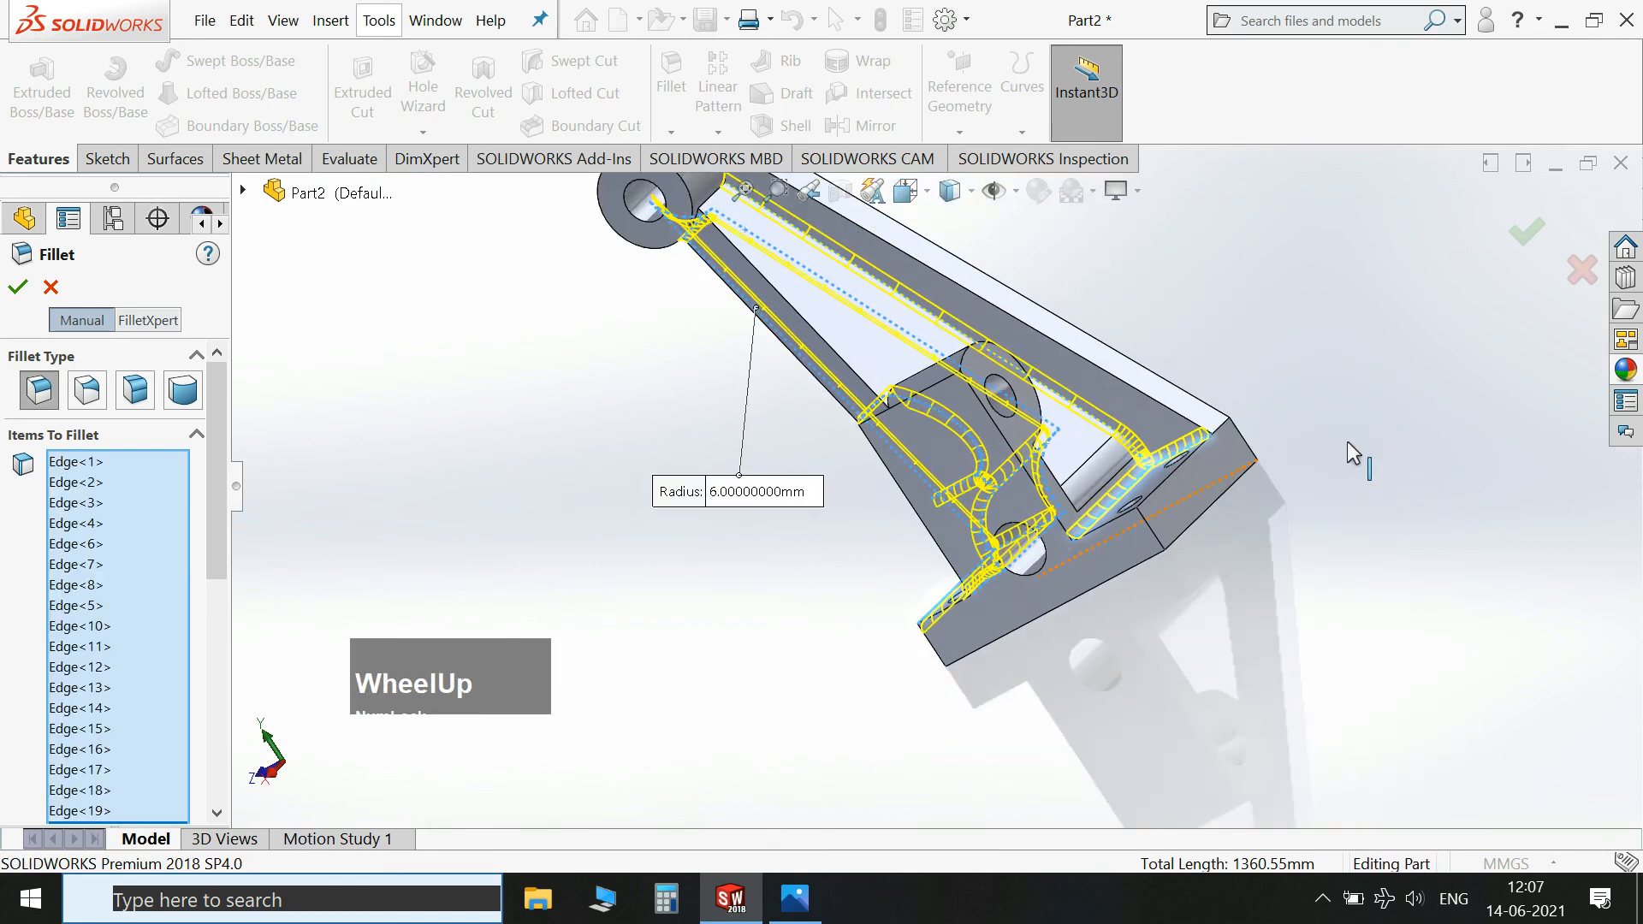
# Add the upper cylinder's junction with the tall wall on the opposite side to the fillet selection.
pyautogui.scroll(-3, 708, 261)
pyautogui.scroll(-3, 707, 261)
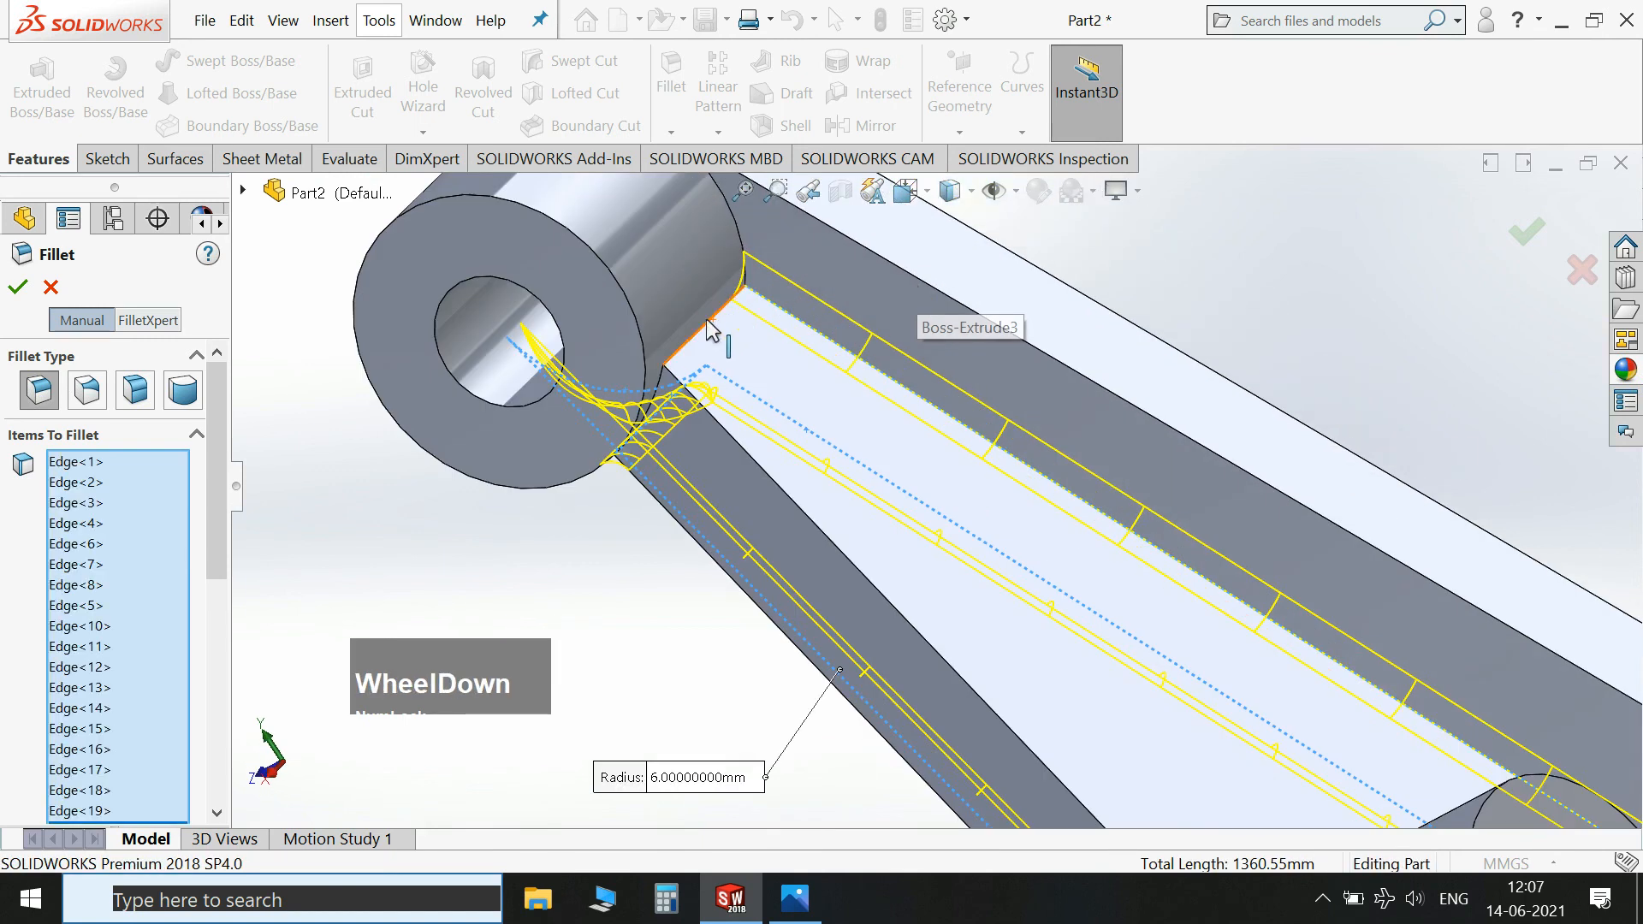
pyautogui.click(762, 255)
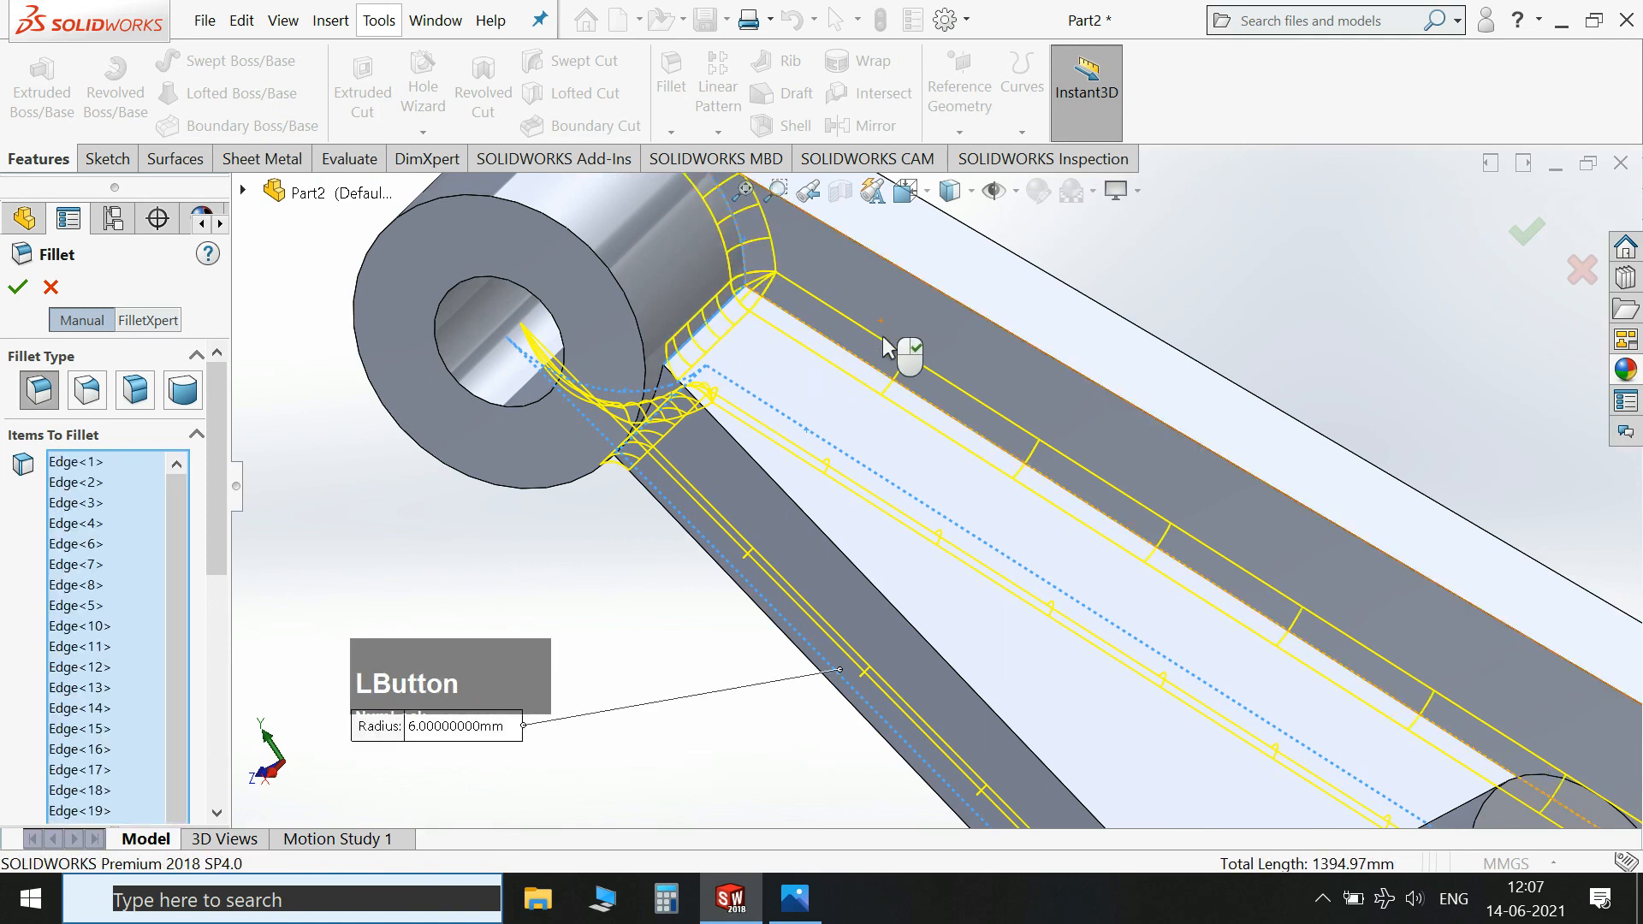
pyautogui.scroll(3, 882, 334)
pyautogui.moveTo(1203, 466); pyautogui.dragTo(1232, 561, button='middle')
pyautogui.scroll(4, 1183, 464)
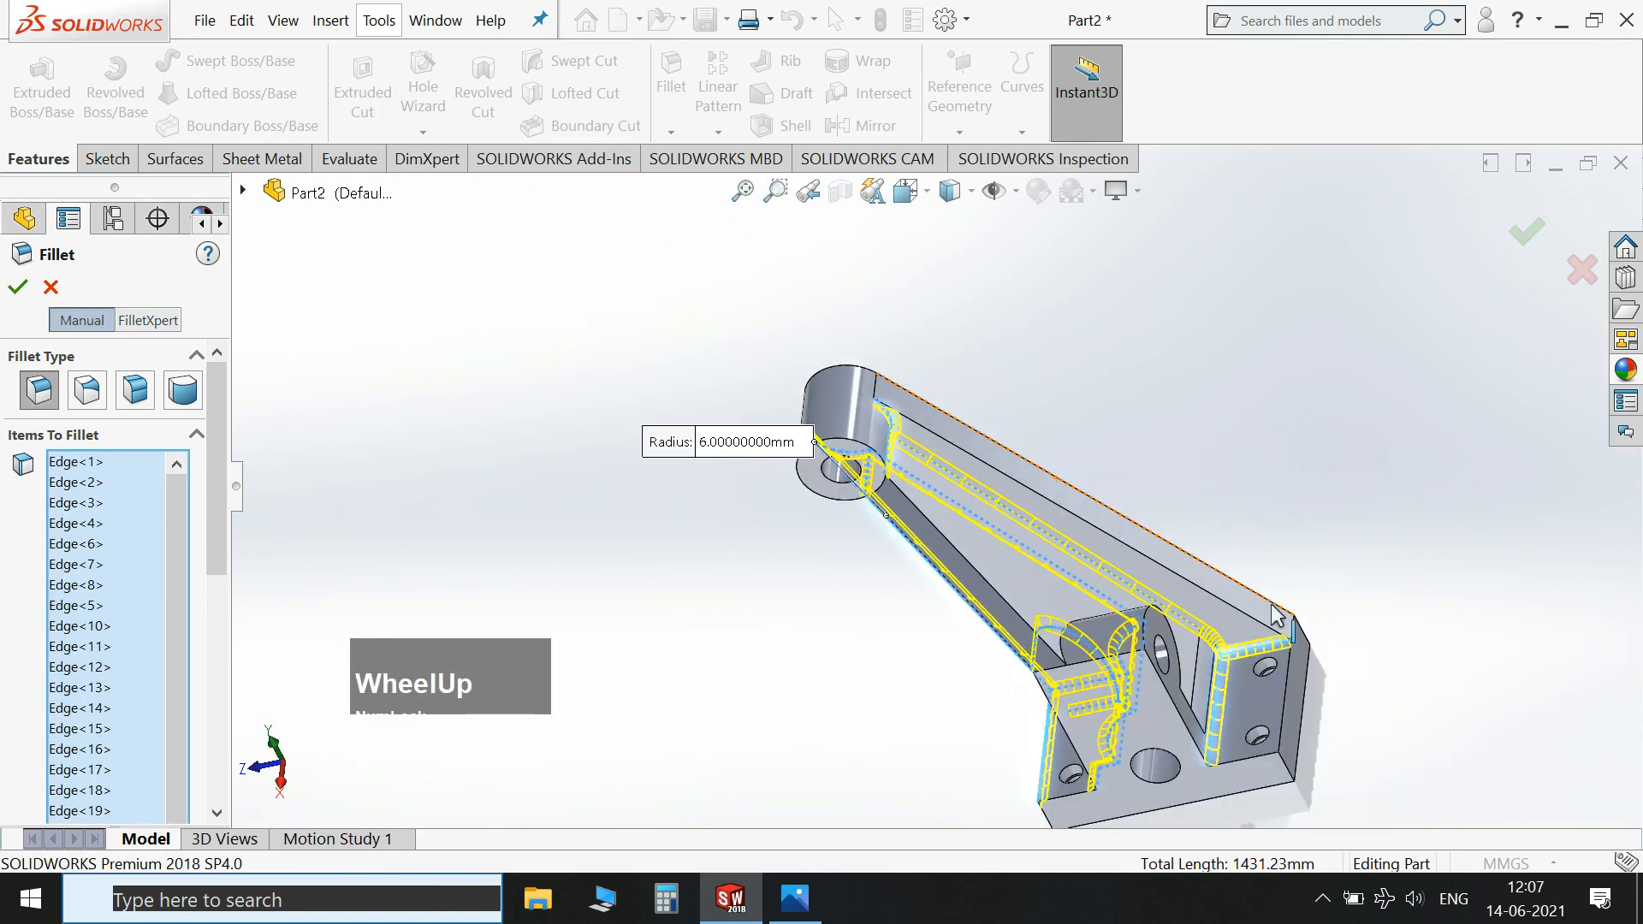
# Add the base's upper outer side edge on the opposite side to the fillet selection.
pyautogui.moveTo(1277, 615); pyautogui.dragTo(1331, 681, button='middle')
pyautogui.scroll(-4, 1112, 479)
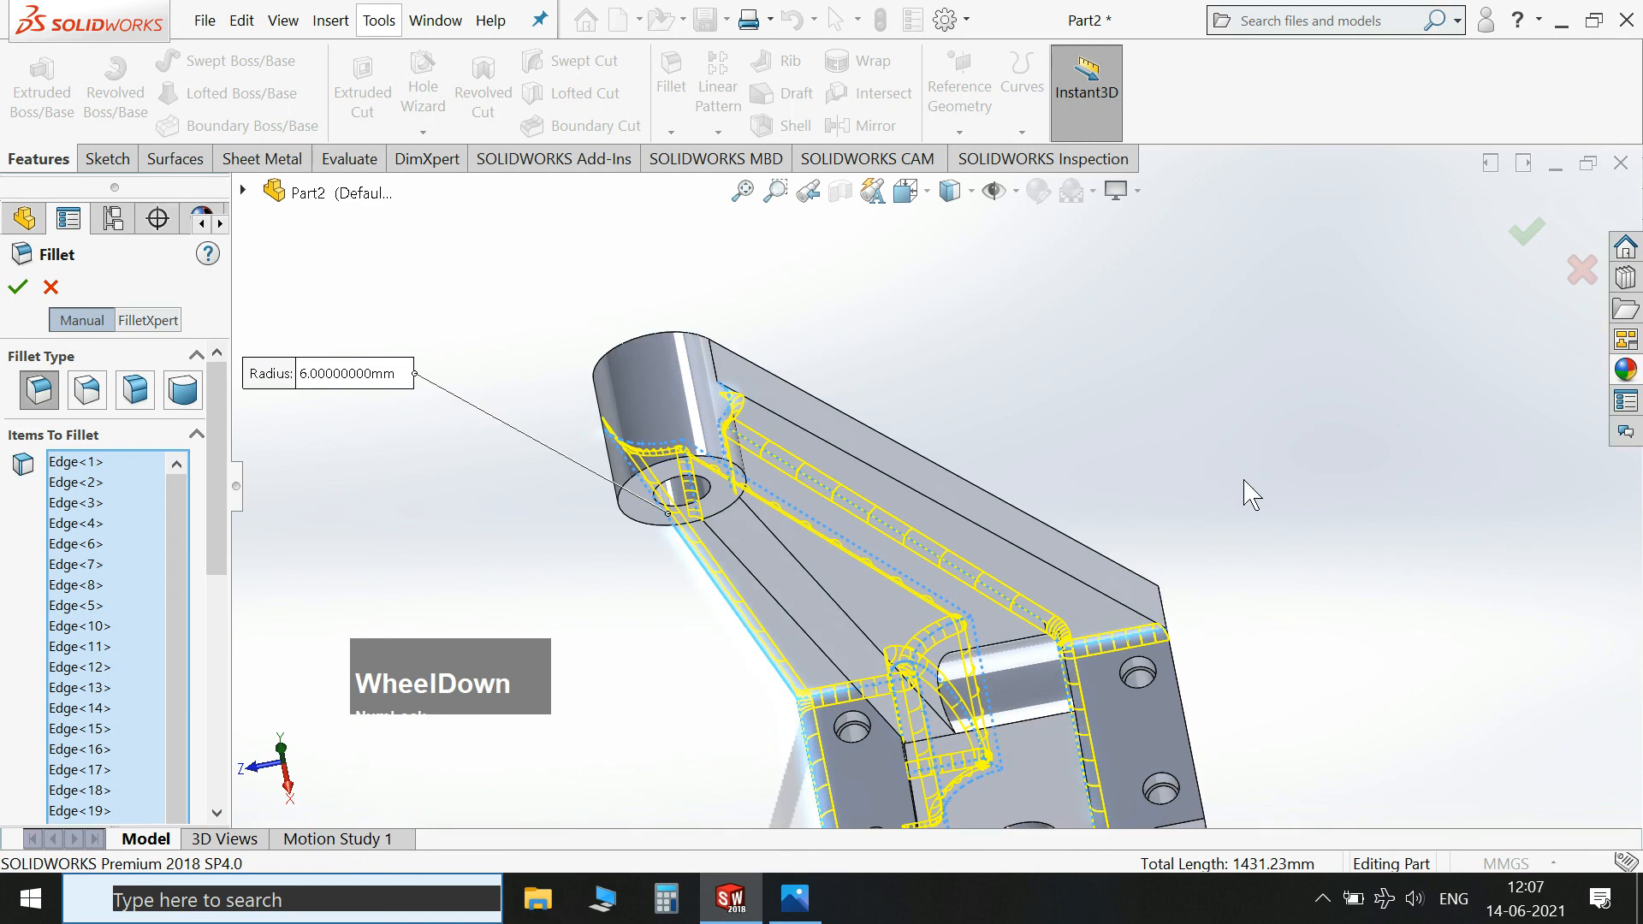
pyautogui.click(864, 638)
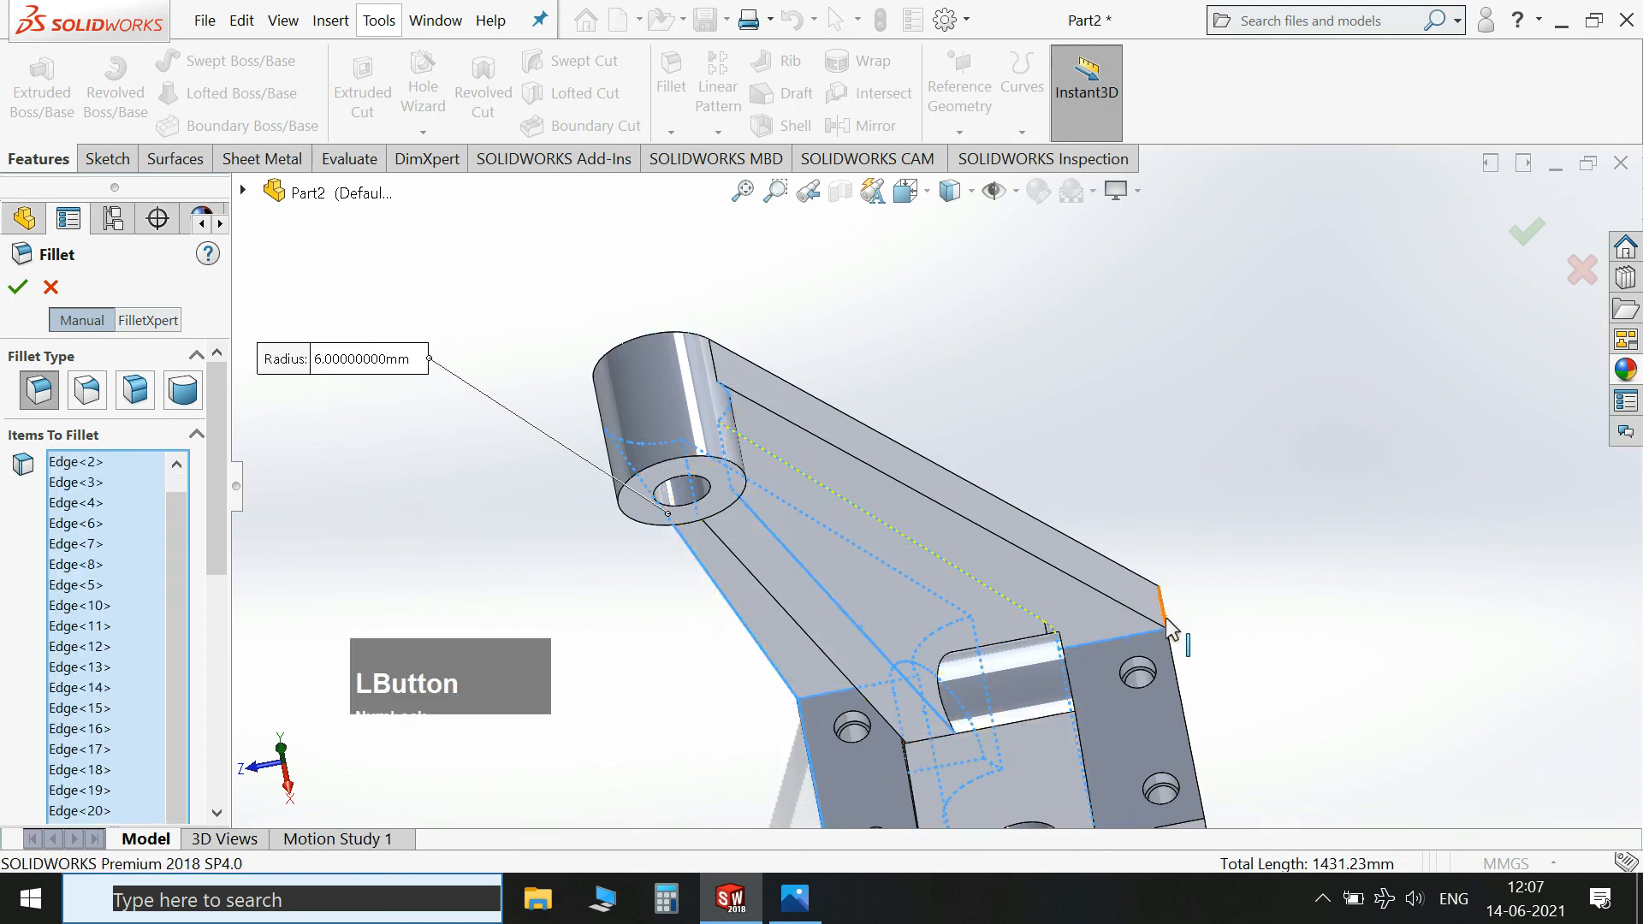
pyautogui.click(866, 648)
pyautogui.moveTo(1346, 685); pyautogui.dragTo(1082, 605, button='middle')
pyautogui.click(1080, 604)
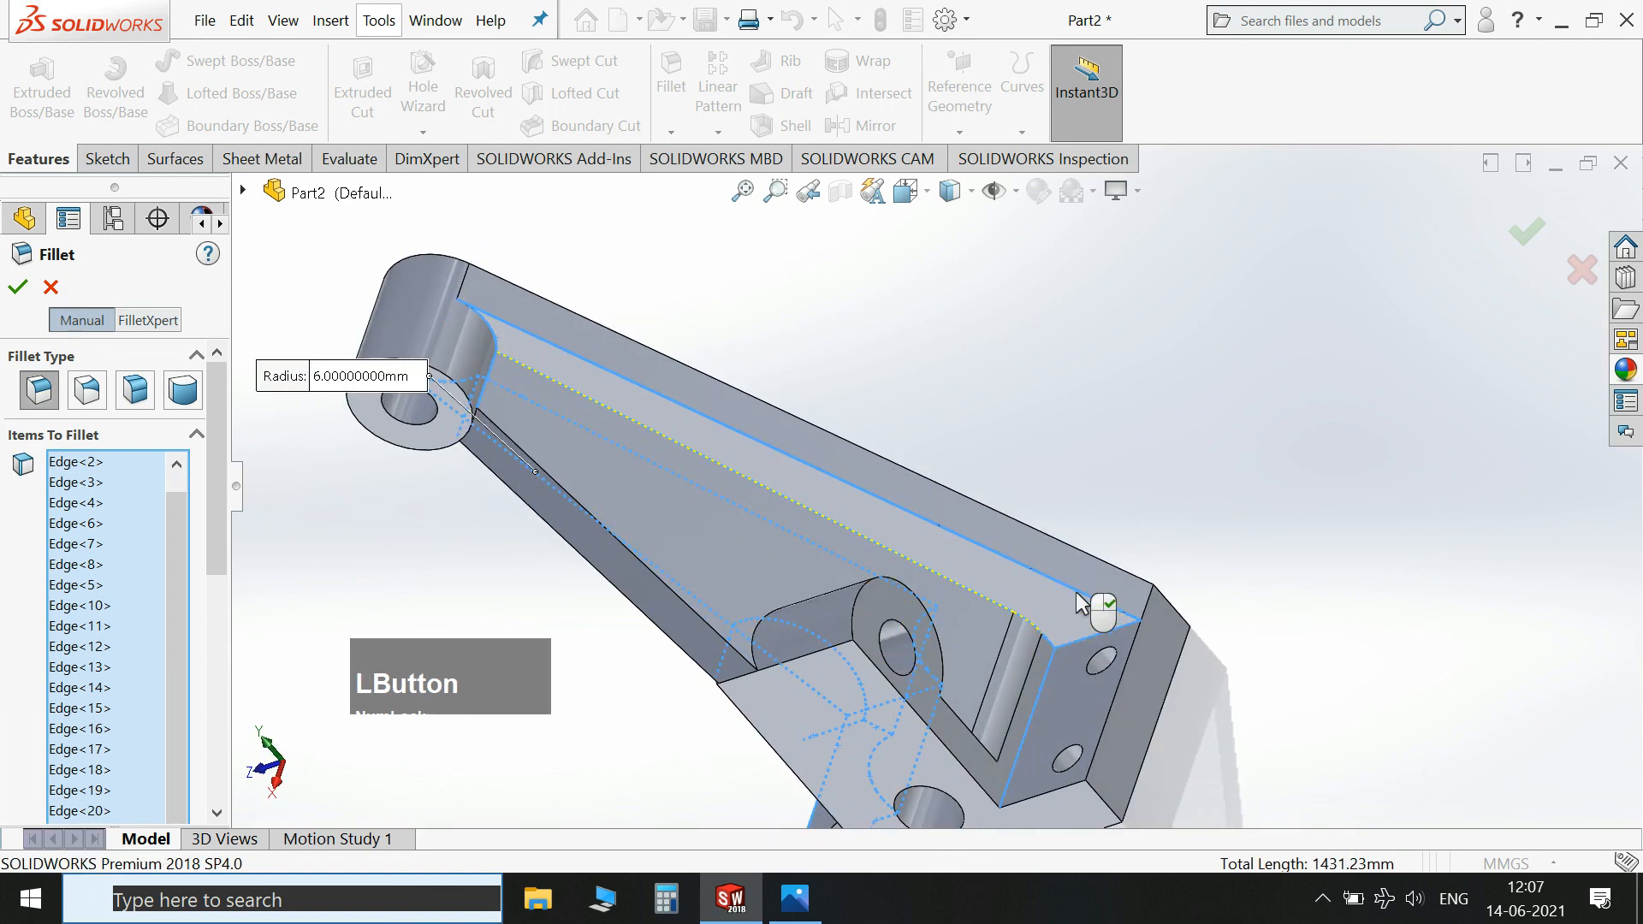
pyautogui.click(1076, 595)
pyautogui.moveTo(1360, 659); pyautogui.dragTo(1152, 697, button='middle')
pyautogui.click(1150, 698)
pyautogui.moveTo(1339, 694); pyautogui.dragTo(1097, 738, button='middle')
# Add the rounded end edge of the boss on the opposite side and finish the 6 mm fillet.
pyautogui.click(879, 560)
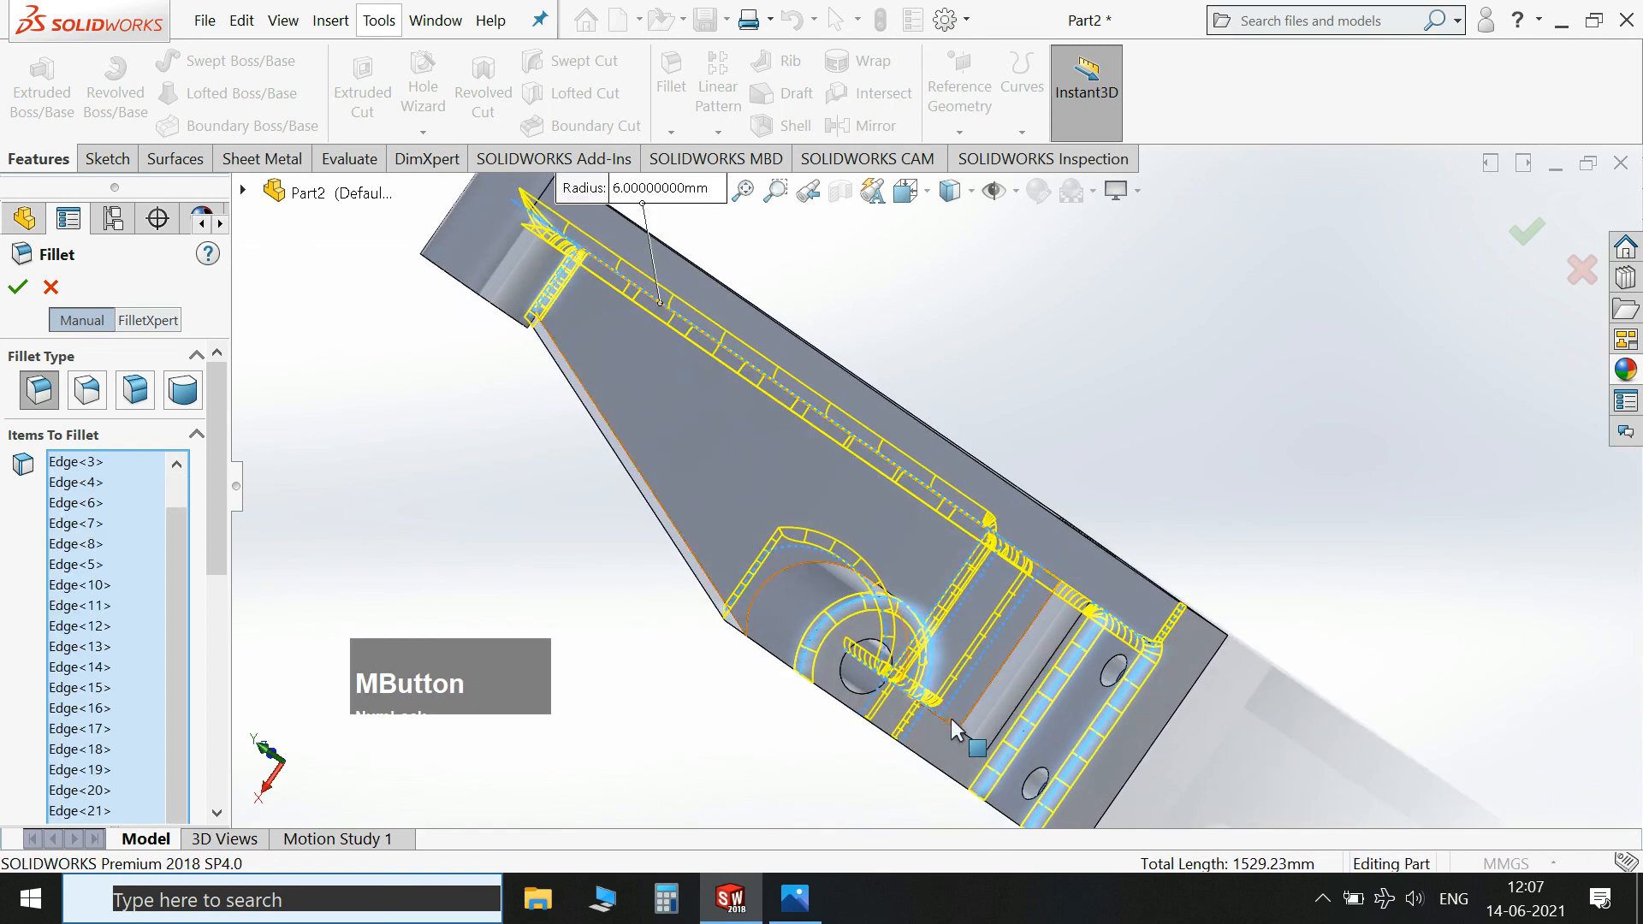
pyautogui.click(1113, 669)
pyautogui.moveTo(1112, 669); pyautogui.dragTo(1314, 516, button='middle')
pyautogui.scroll(2, 1147, 388)
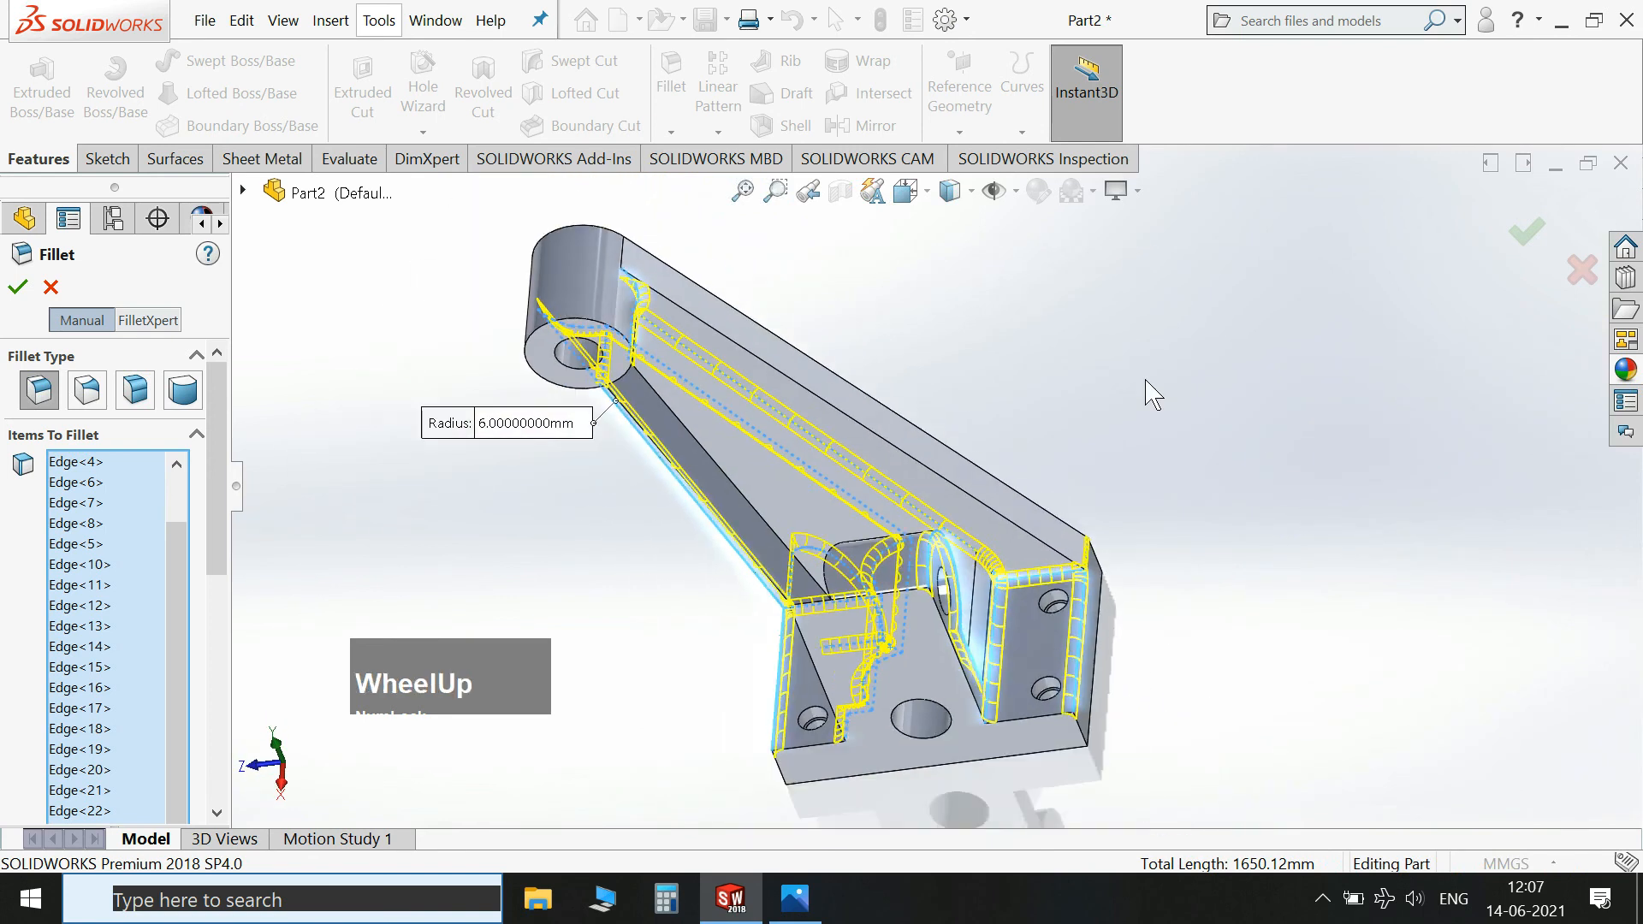
pyautogui.scroll(-2, 995, 343)
pyautogui.moveTo(1110, 462); pyautogui.dragTo(1160, 438, button='middle')
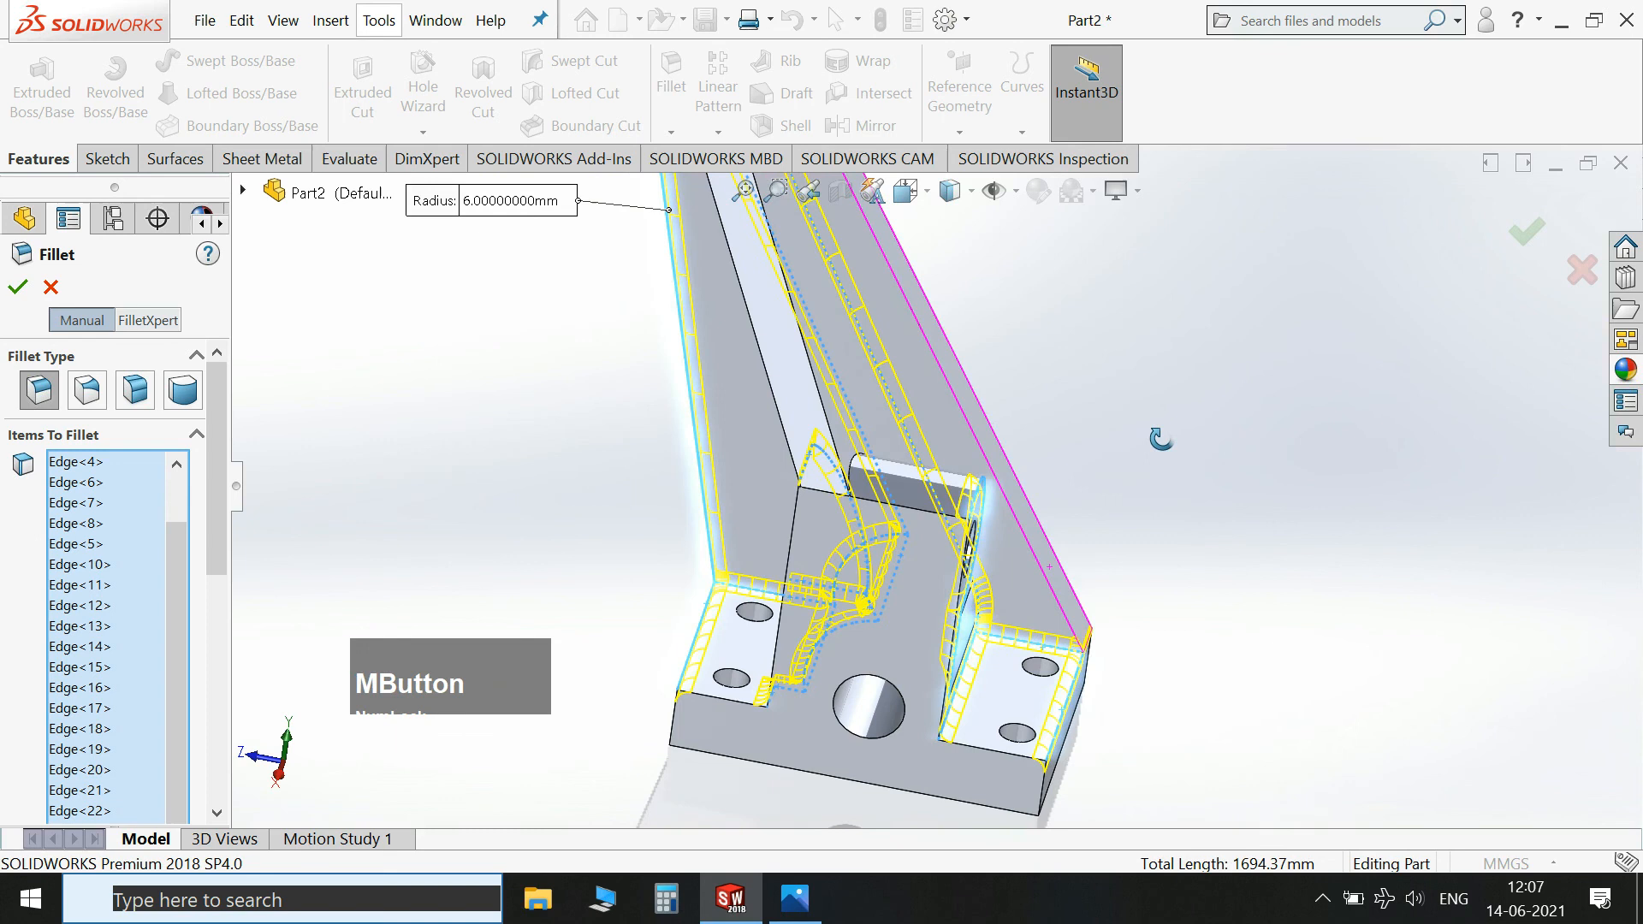
pyautogui.click(1526, 231)
# Start another 6 mm fillet on one outer edge of the sloping rib, leaving the cross boss's edge out of the selection.
pyautogui.click(671, 81)
pyautogui.moveTo(1146, 510); pyautogui.dragTo(1082, 604, button='middle')
pyautogui.click(780, 516)
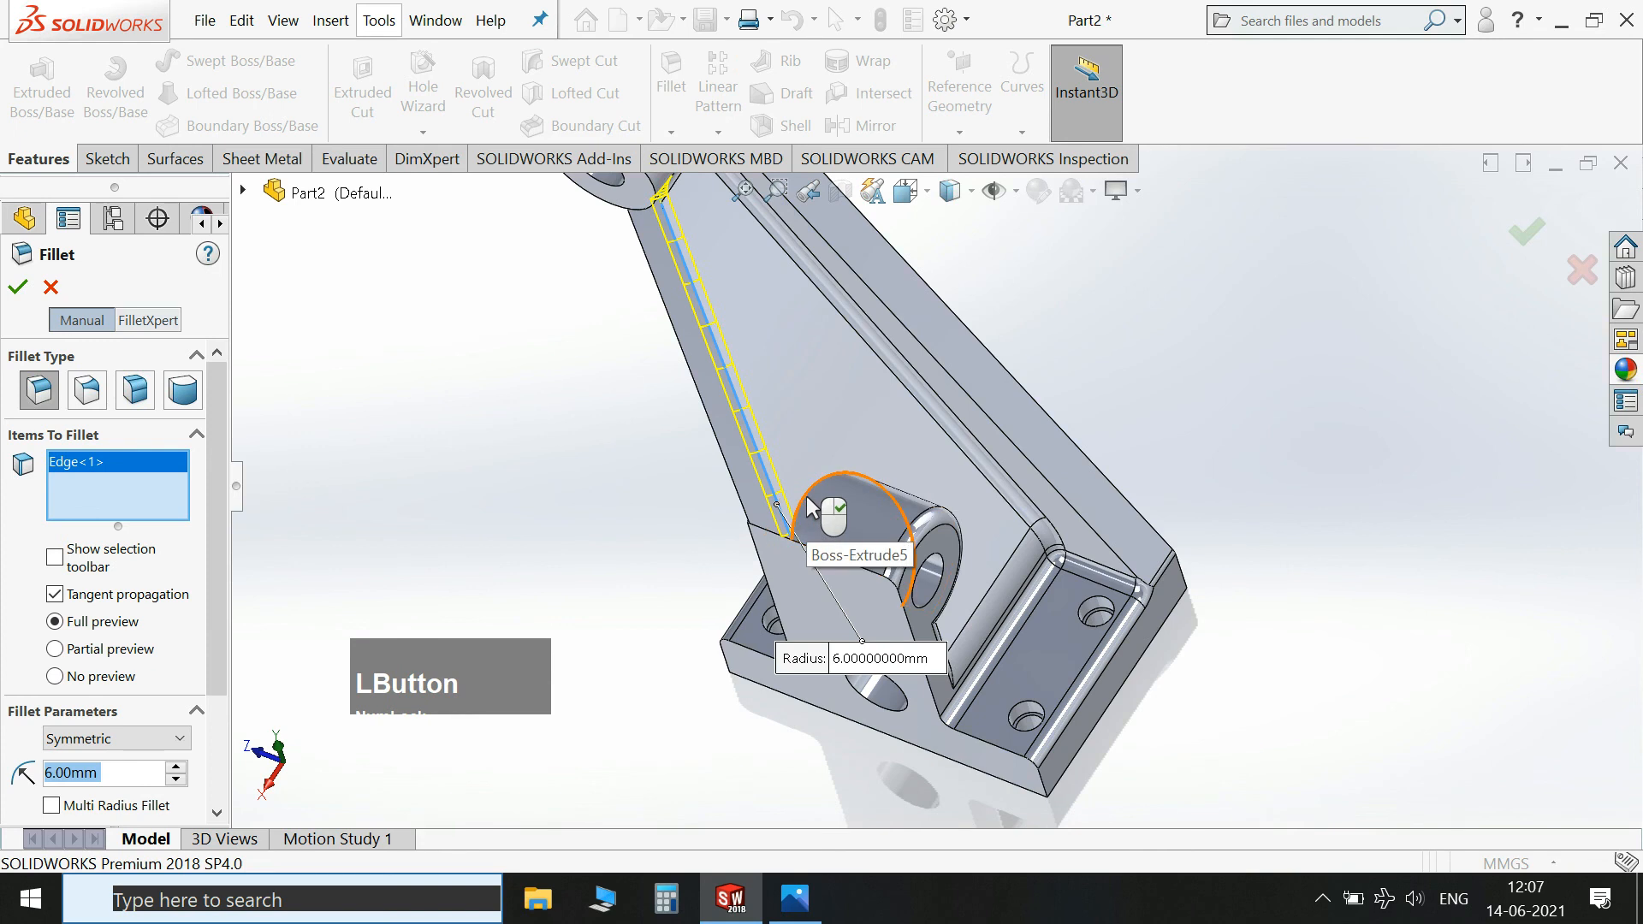
pyautogui.click(811, 508)
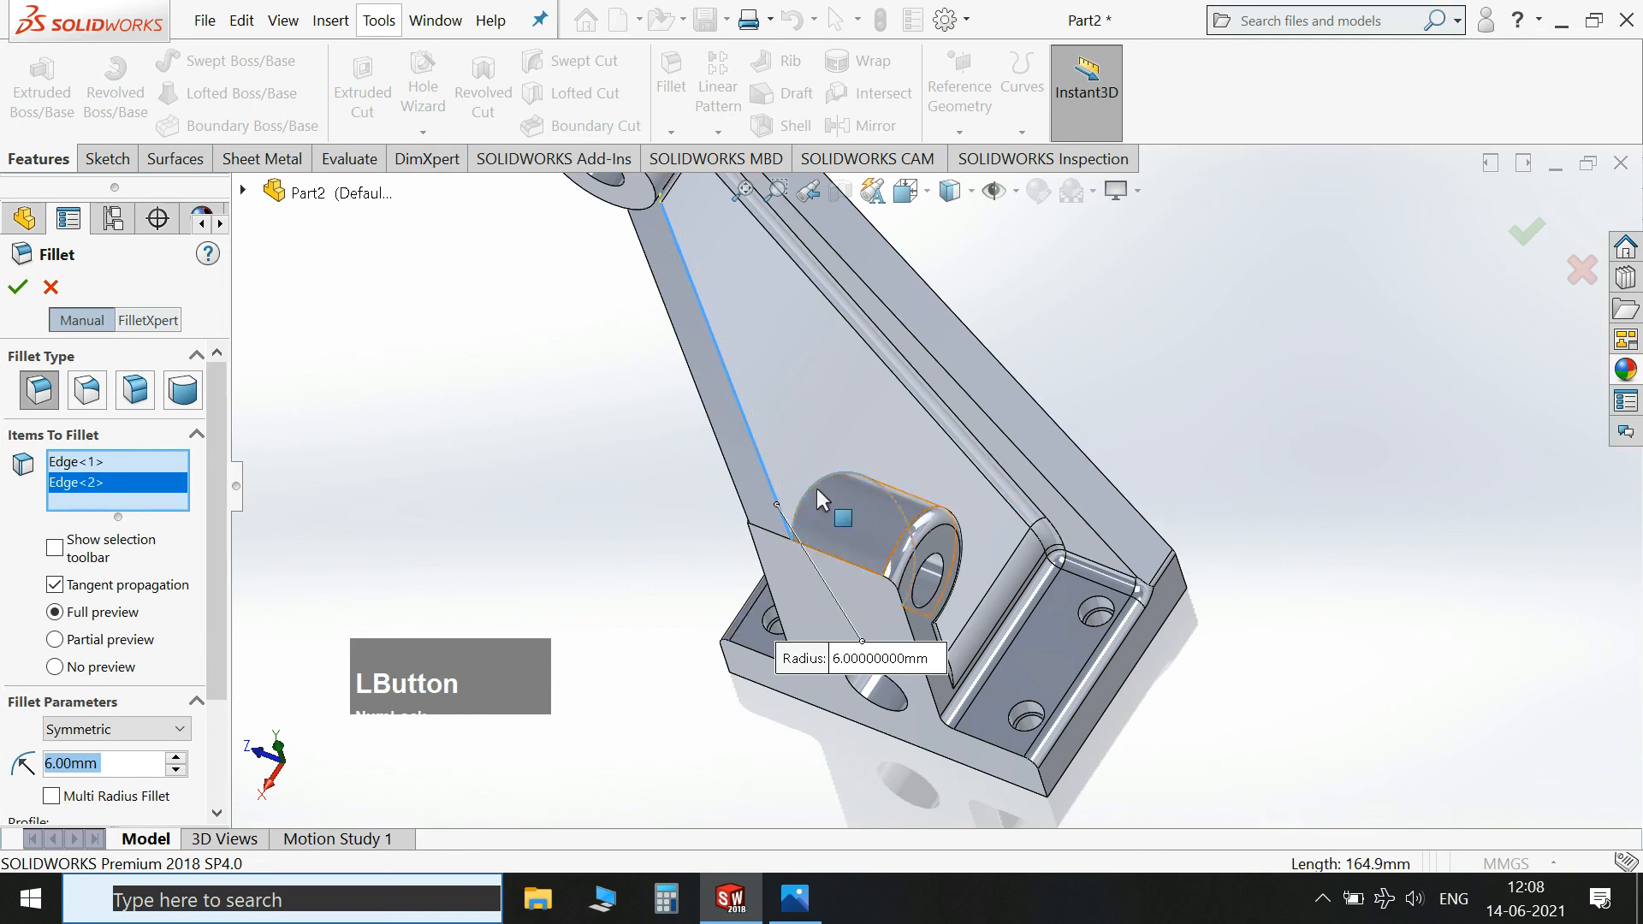
pyautogui.click(819, 489)
pyautogui.moveTo(1048, 575); pyautogui.dragTo(1092, 443, button='middle')
pyautogui.moveTo(931, 465); pyautogui.dragTo(1027, 368, button='middle')
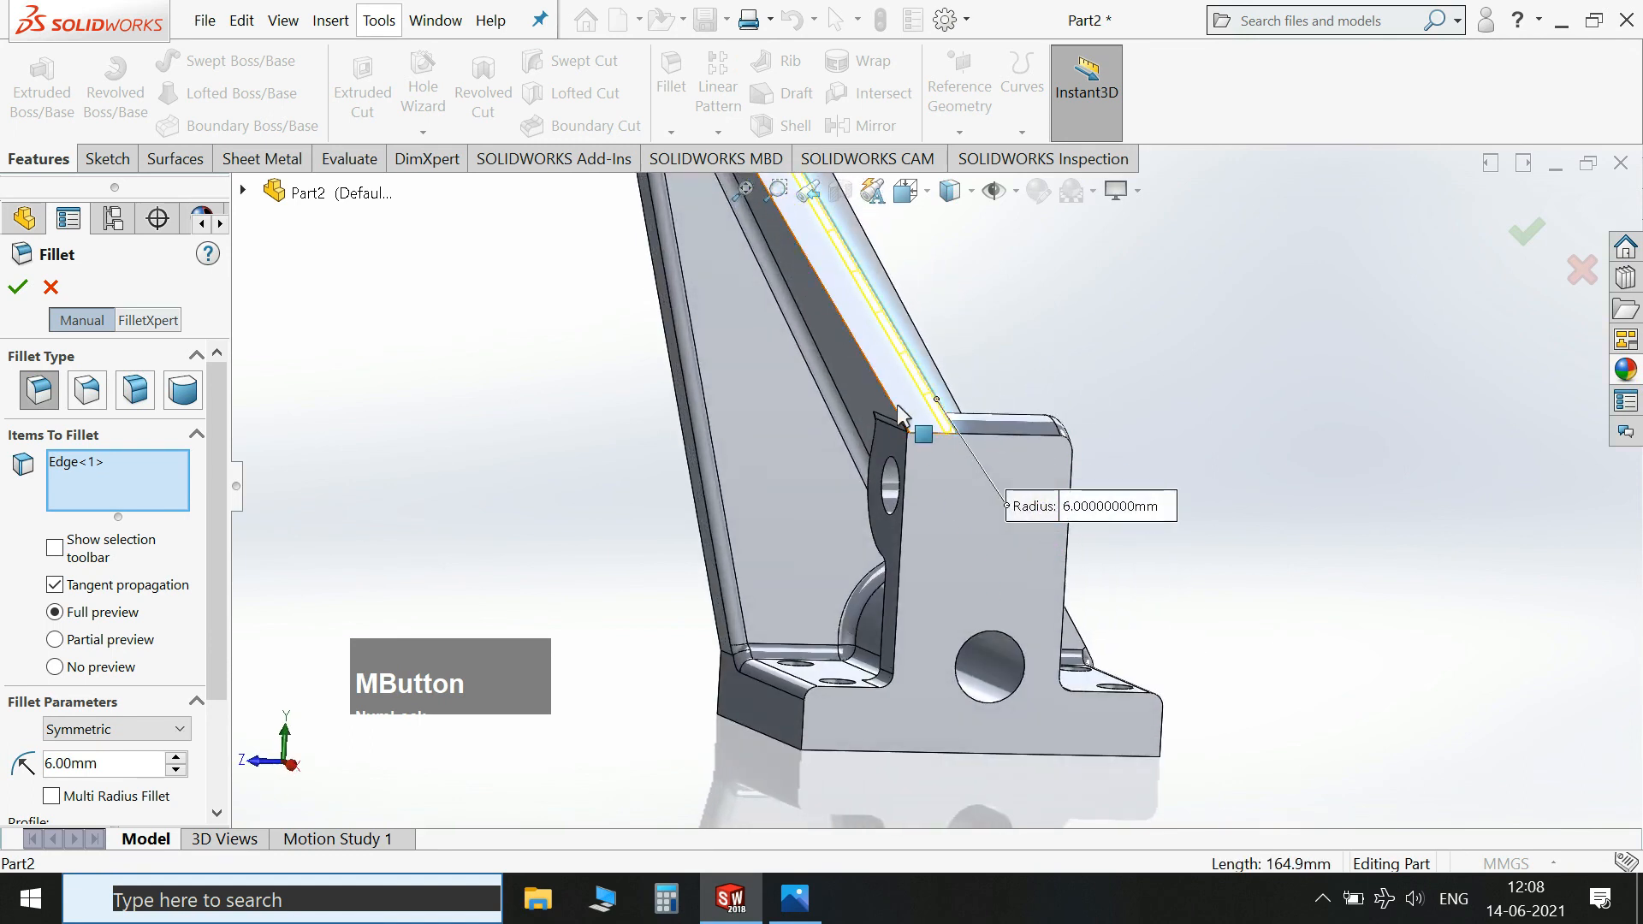
# Add the sloping rib's second outer edge, inspect the preview from several sides and finish the fillet.
pyautogui.click(895, 417)
pyautogui.moveTo(1130, 466); pyautogui.dragTo(1101, 442, button='middle')
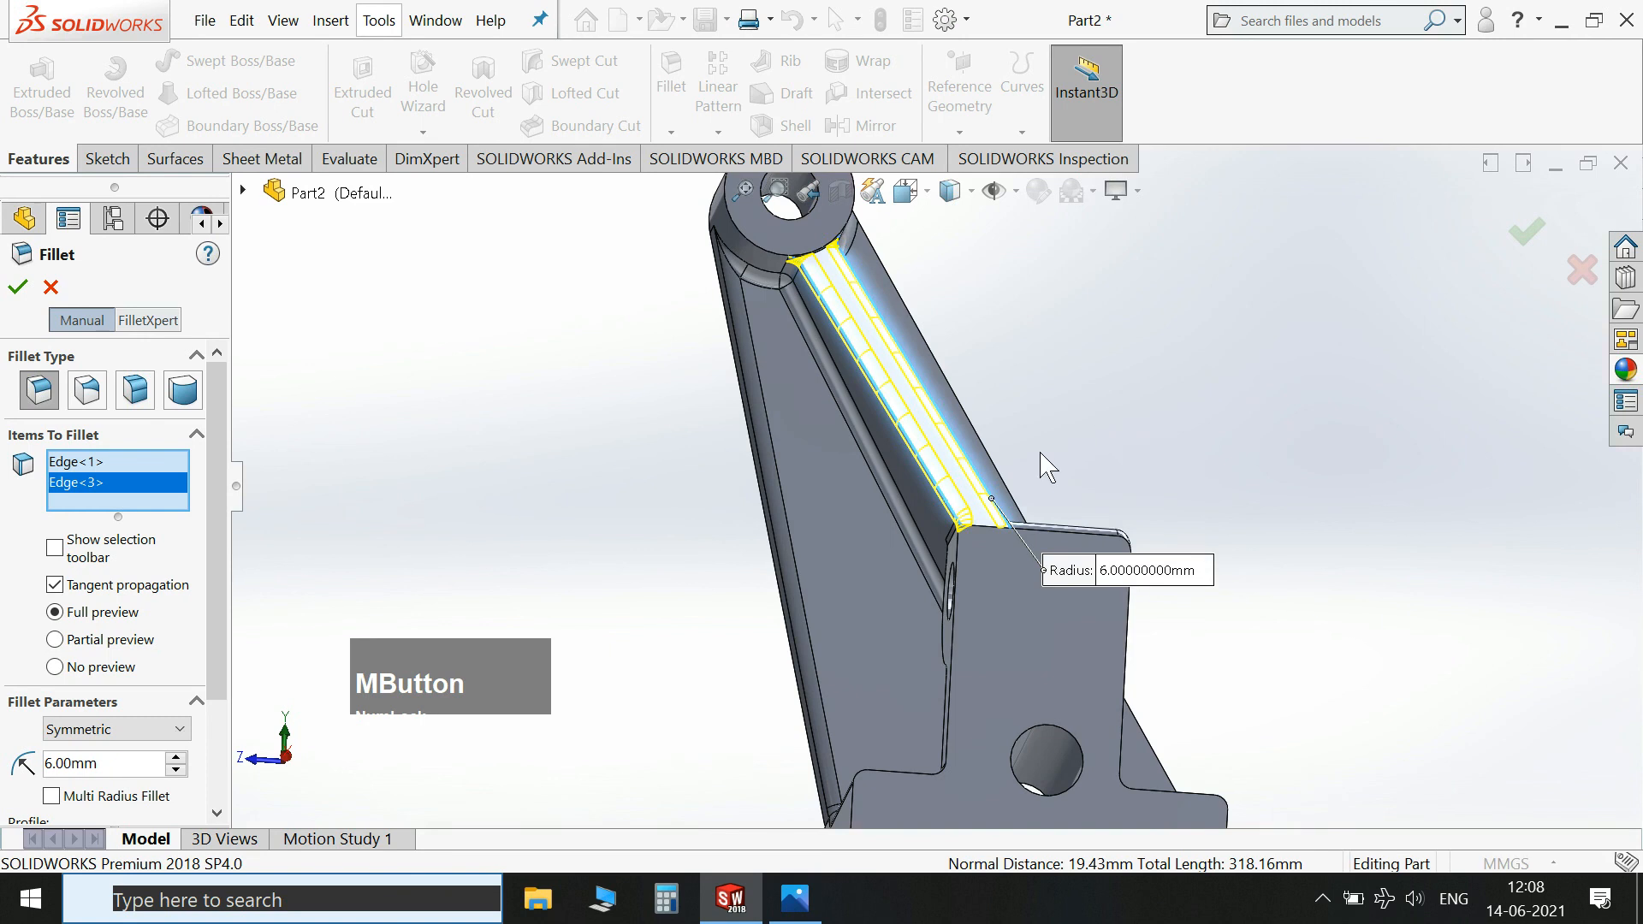
pyautogui.moveTo(965, 542); pyautogui.dragTo(1032, 666, button='middle')
pyautogui.moveTo(986, 540); pyautogui.dragTo(875, 638, button='middle')
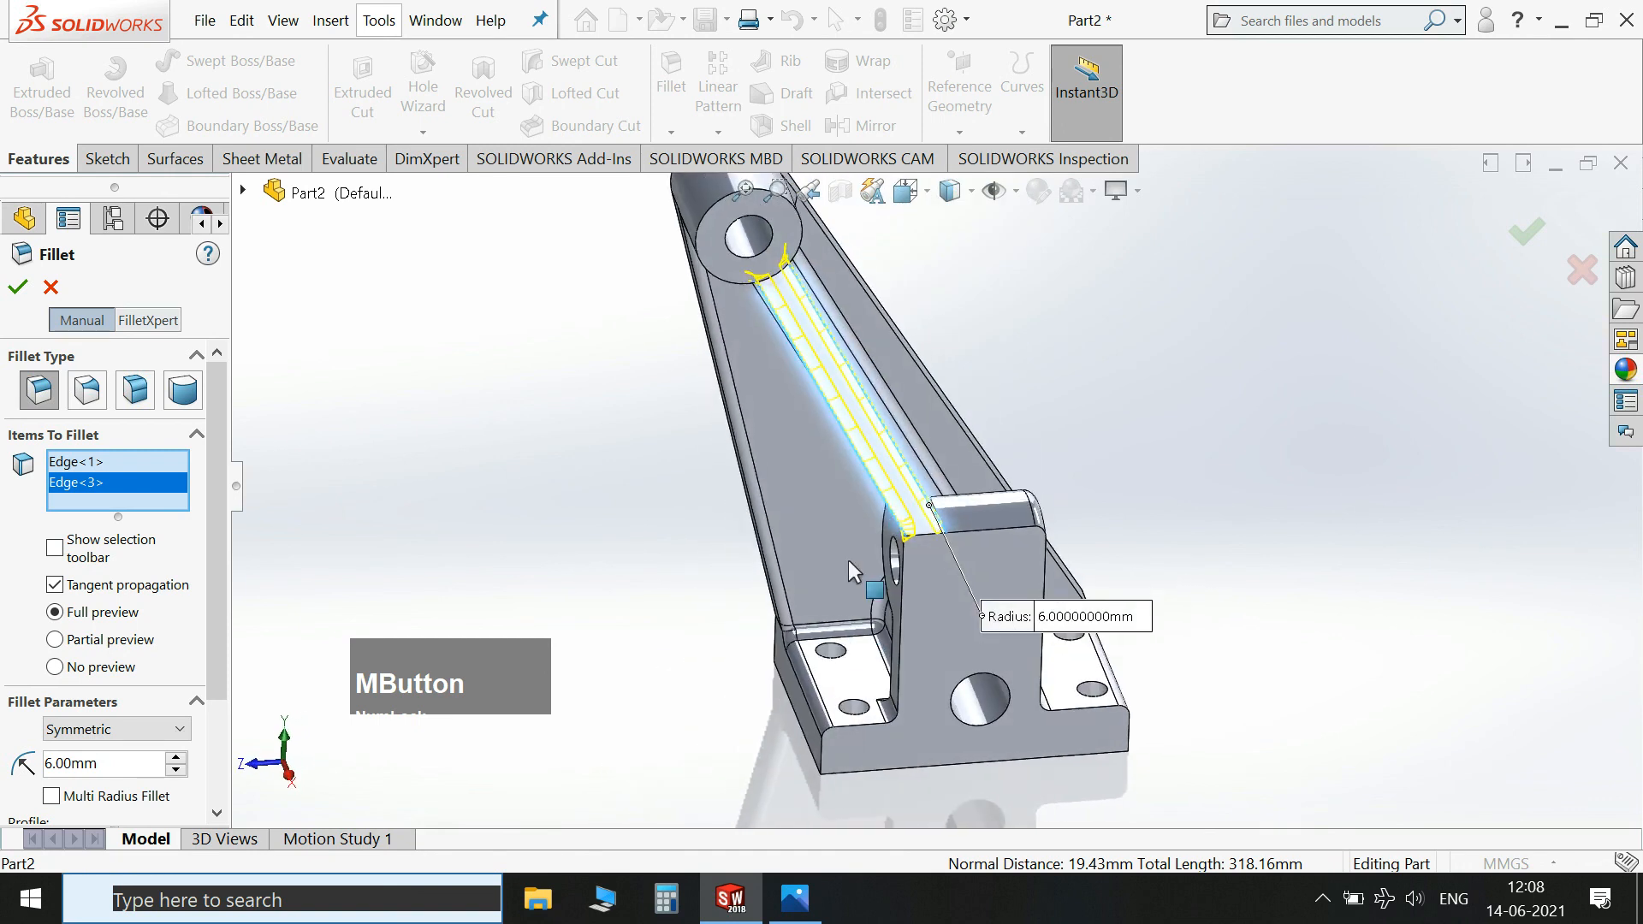
pyautogui.moveTo(1057, 419); pyautogui.dragTo(1152, 469, button='middle')
pyautogui.moveTo(1118, 477); pyautogui.dragTo(864, 342, button='middle')
pyautogui.click(19, 289)
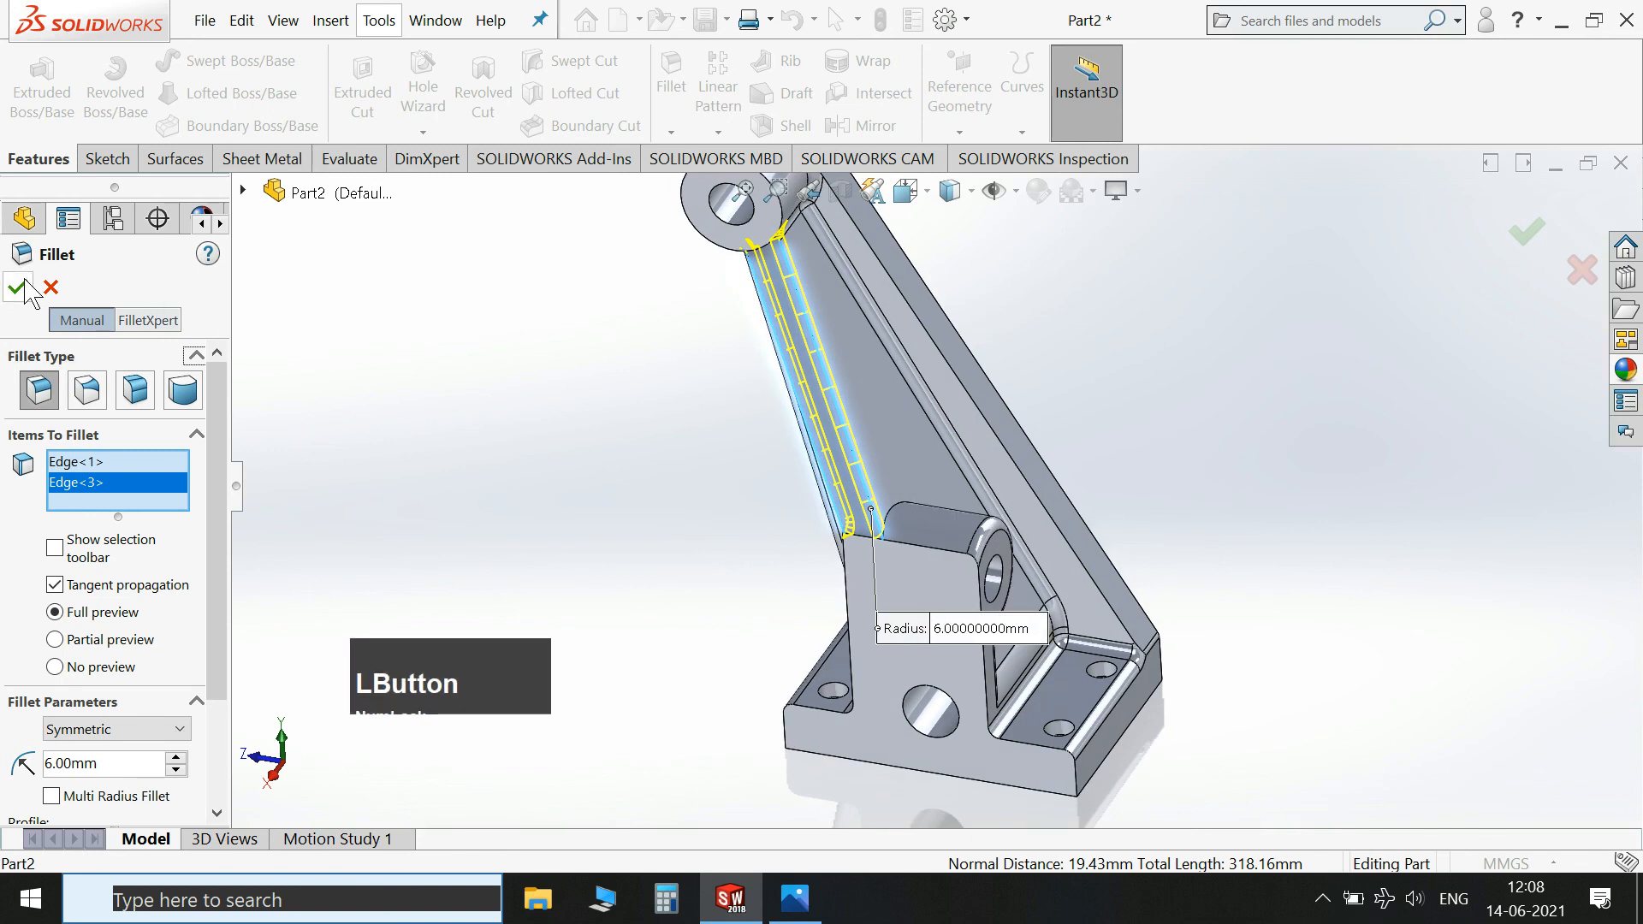
# Start a third 6 mm fillet on the curved junction between the cross boss and the rib's side face.
pyautogui.click(671, 75)
pyautogui.moveTo(1213, 422); pyautogui.dragTo(913, 554, button='middle')
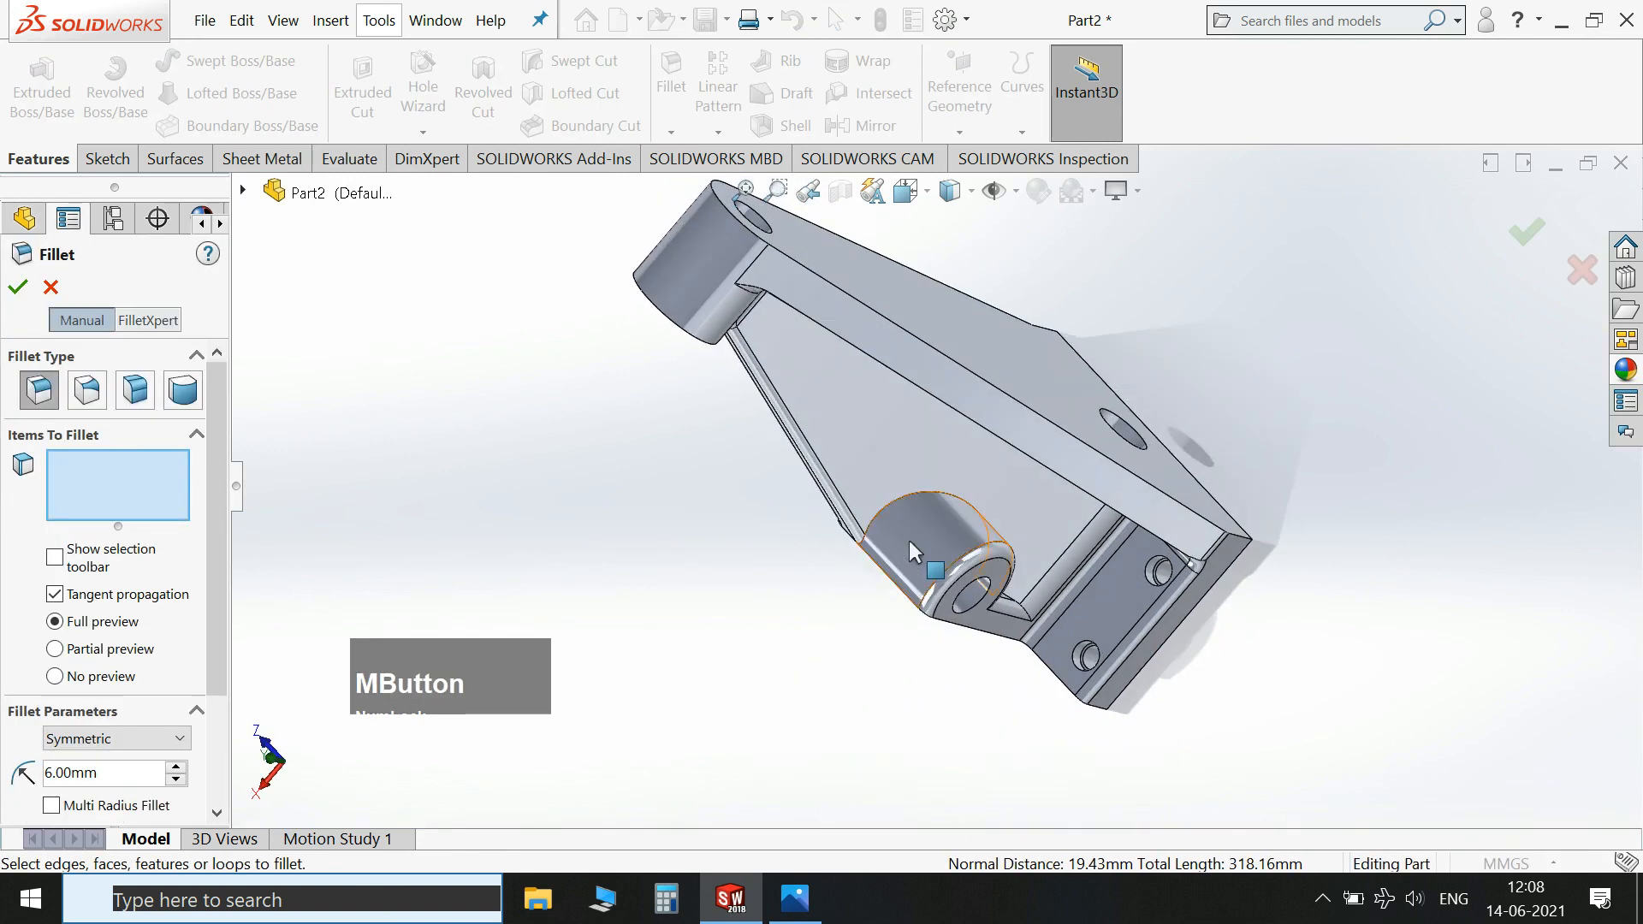
pyautogui.click(917, 494)
pyautogui.moveTo(1258, 552); pyautogui.dragTo(976, 679, button='middle')
pyautogui.scroll(-5, 1104, 590)
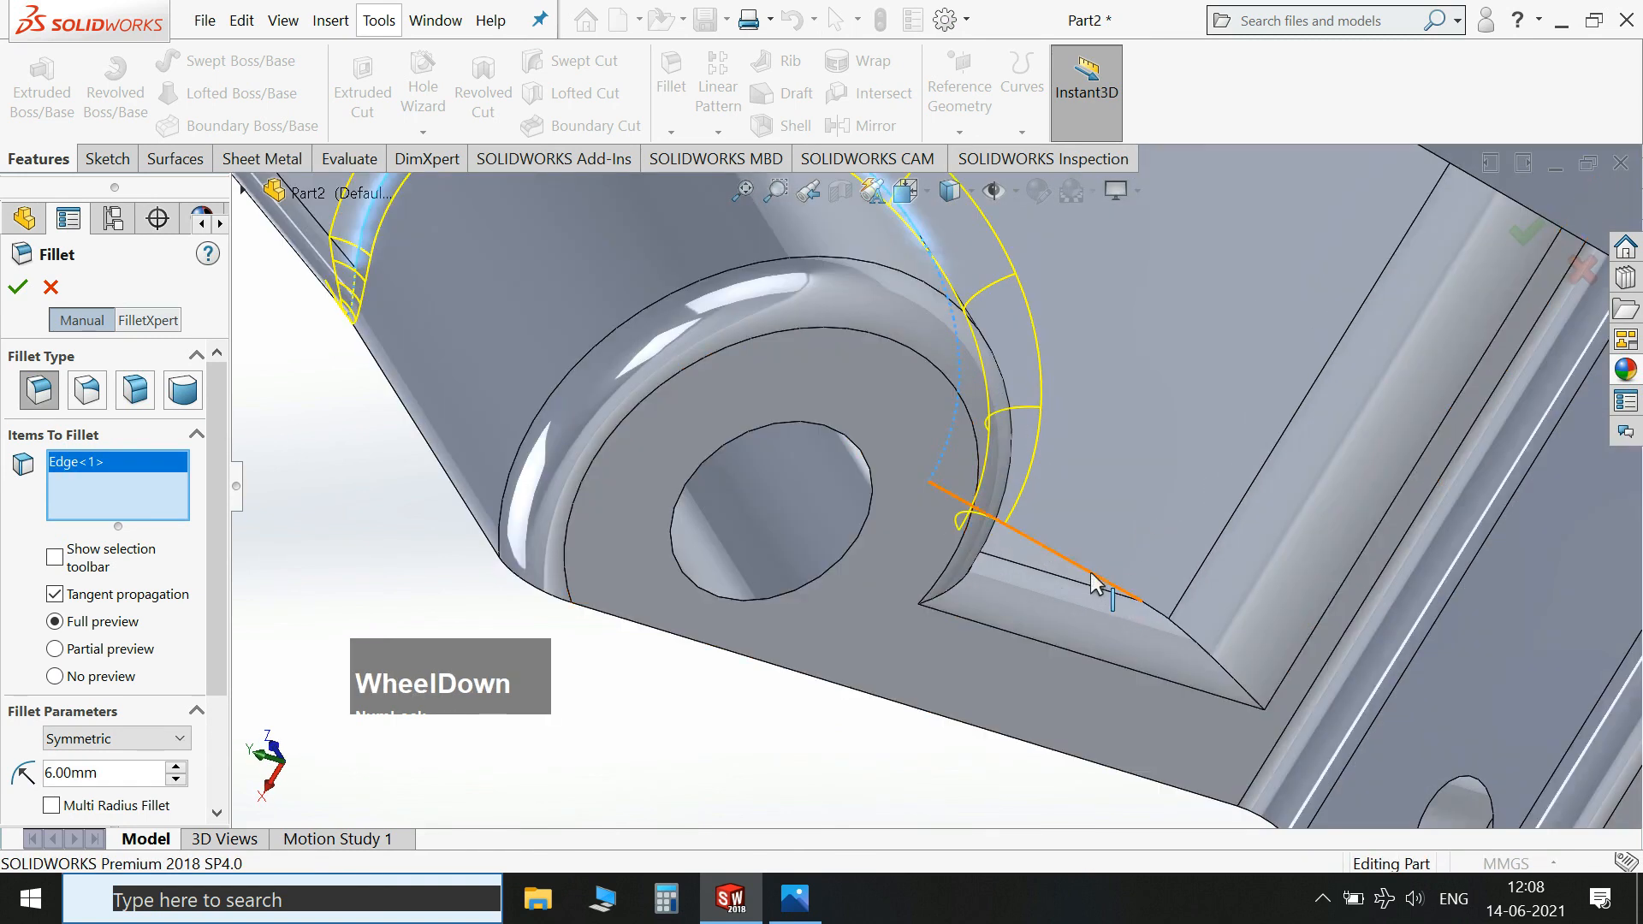
# Add the two short edges beside the foot of the cross boss and finish the 6 mm fillet.
pyautogui.click(1093, 579)
pyautogui.moveTo(1046, 545); pyautogui.dragTo(956, 528, button='middle')
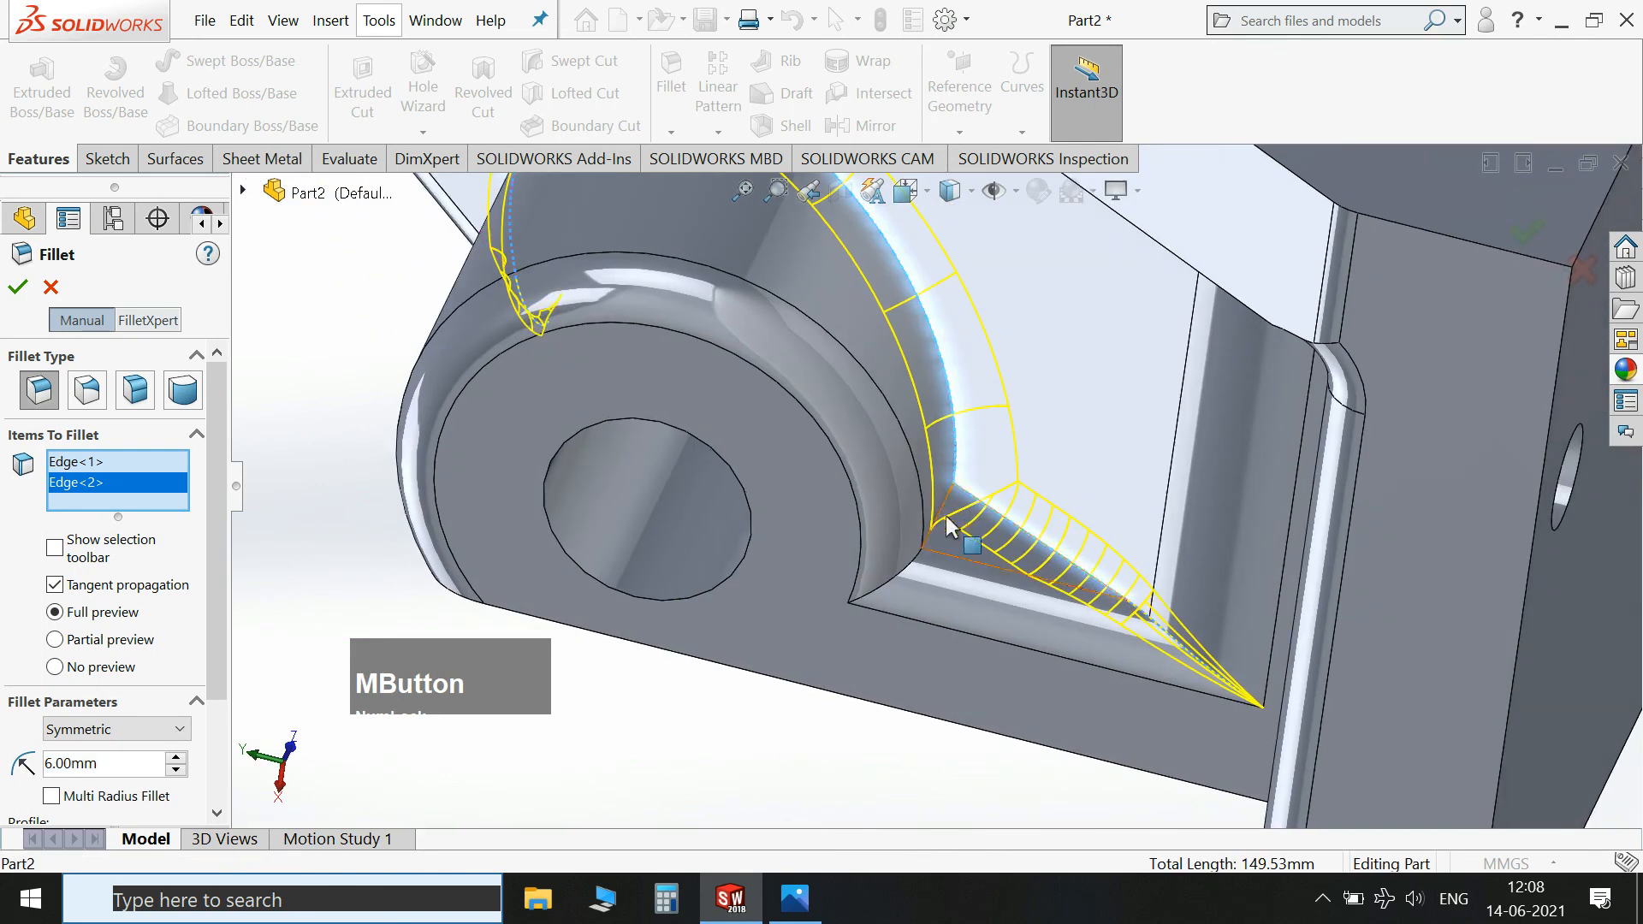
pyautogui.click(941, 518)
pyautogui.moveTo(1052, 613); pyautogui.dragTo(1095, 608, button='middle')
pyautogui.scroll(4, 1137, 605)
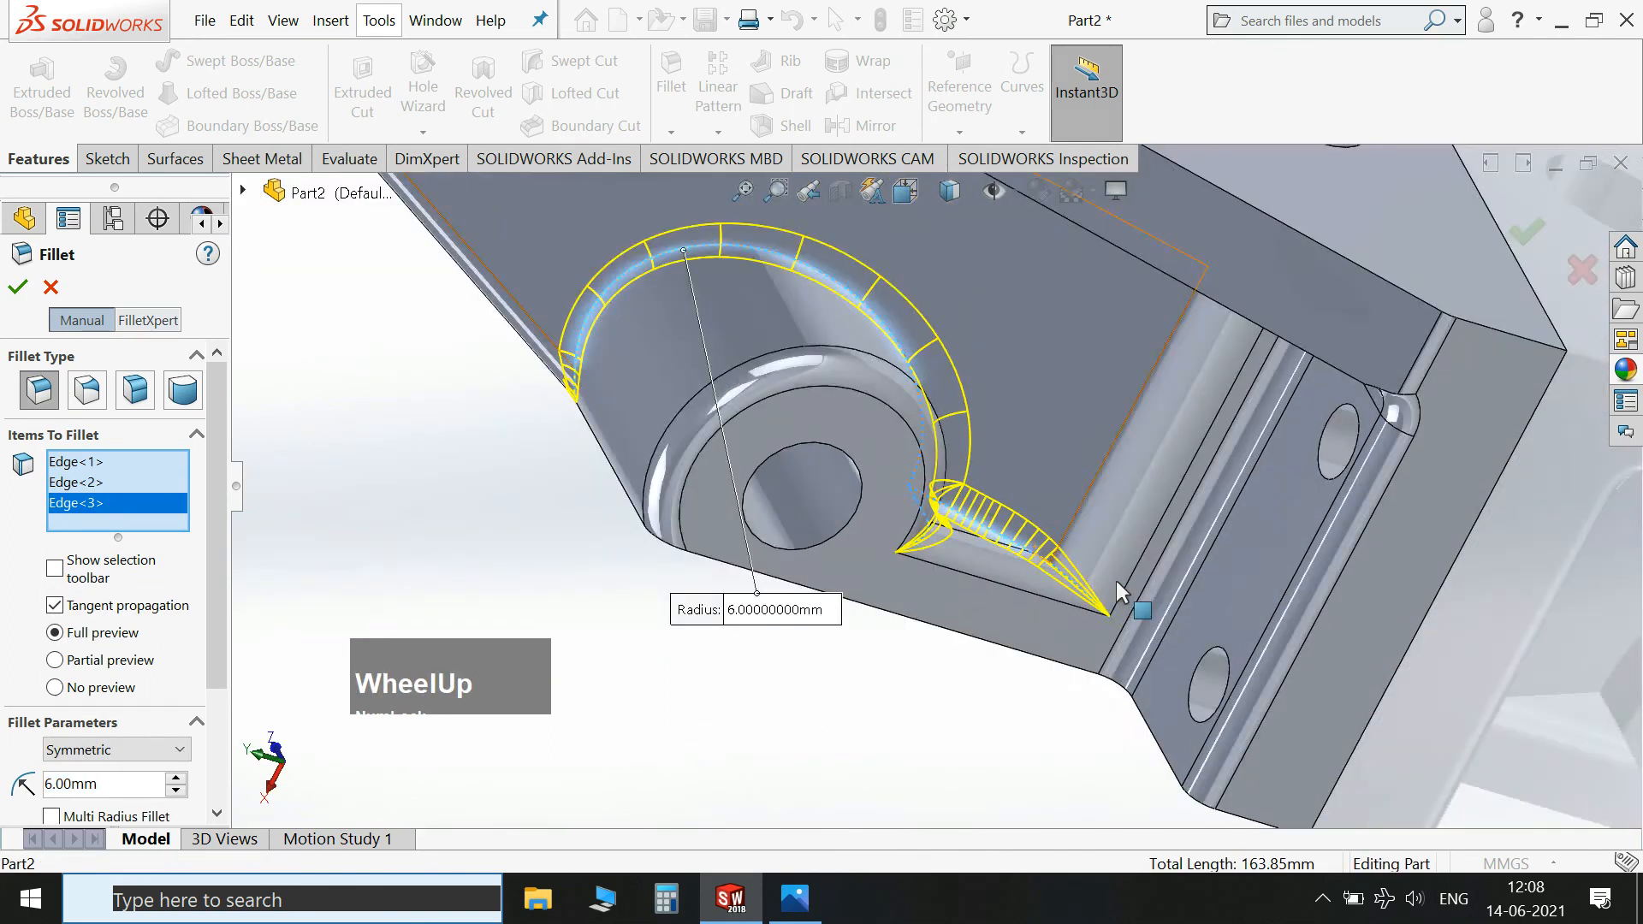
pyautogui.moveTo(1247, 611); pyautogui.dragTo(706, 473, button='middle')
pyautogui.click(17, 287)
# Show the part in isometric view and apply a dark gray standard color to the whole body.
pyautogui.press('space')
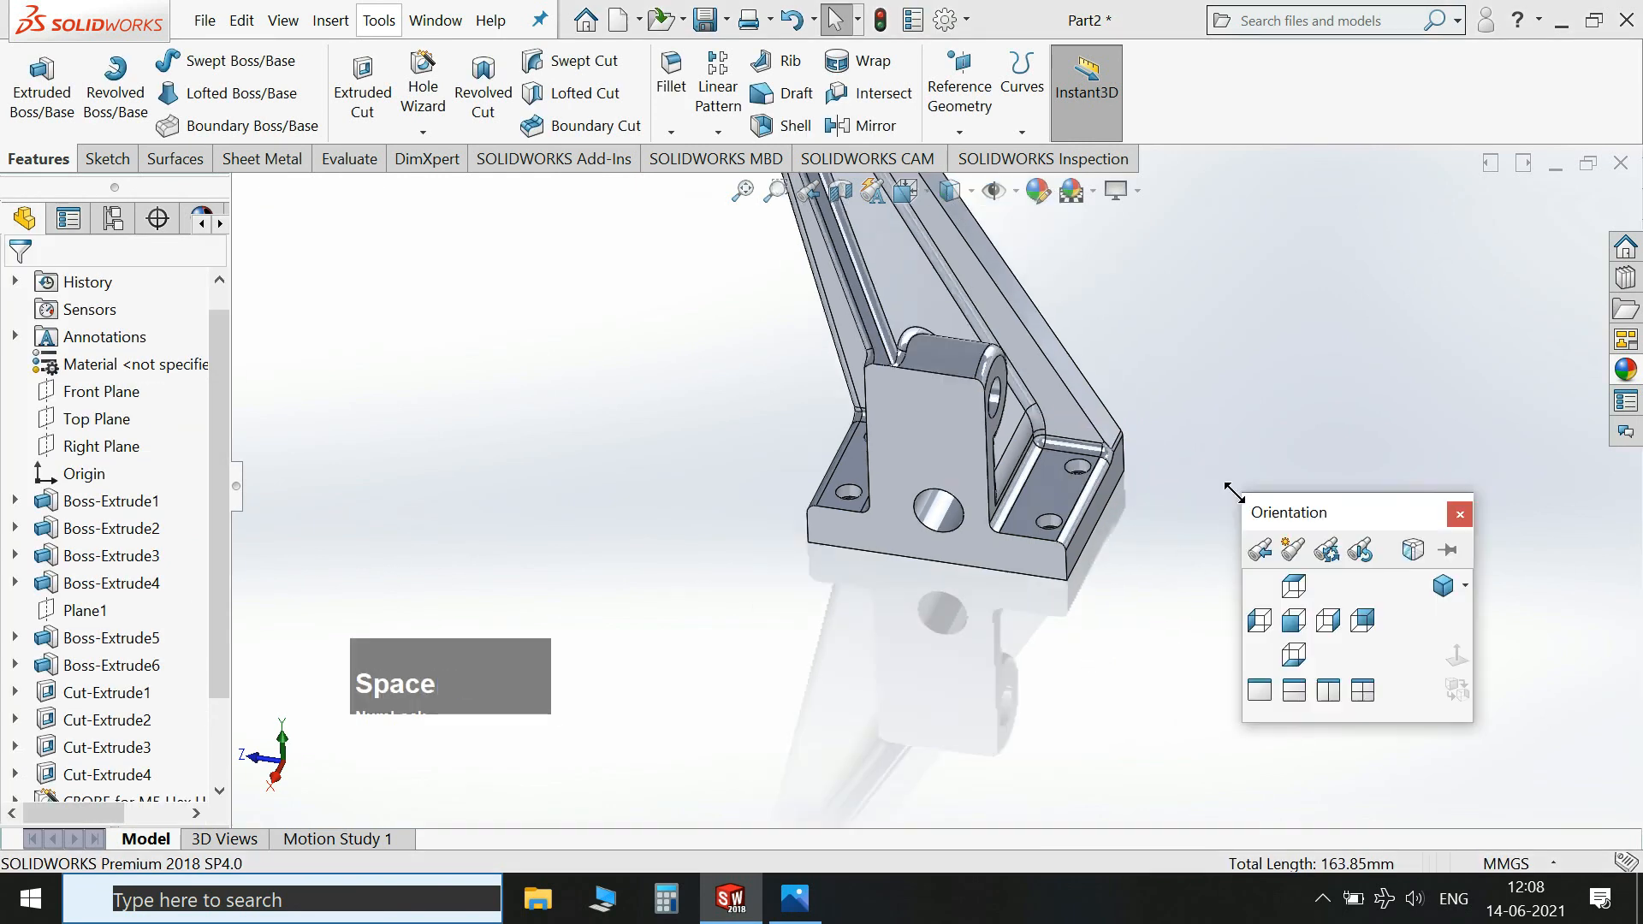
pyautogui.click(1445, 585)
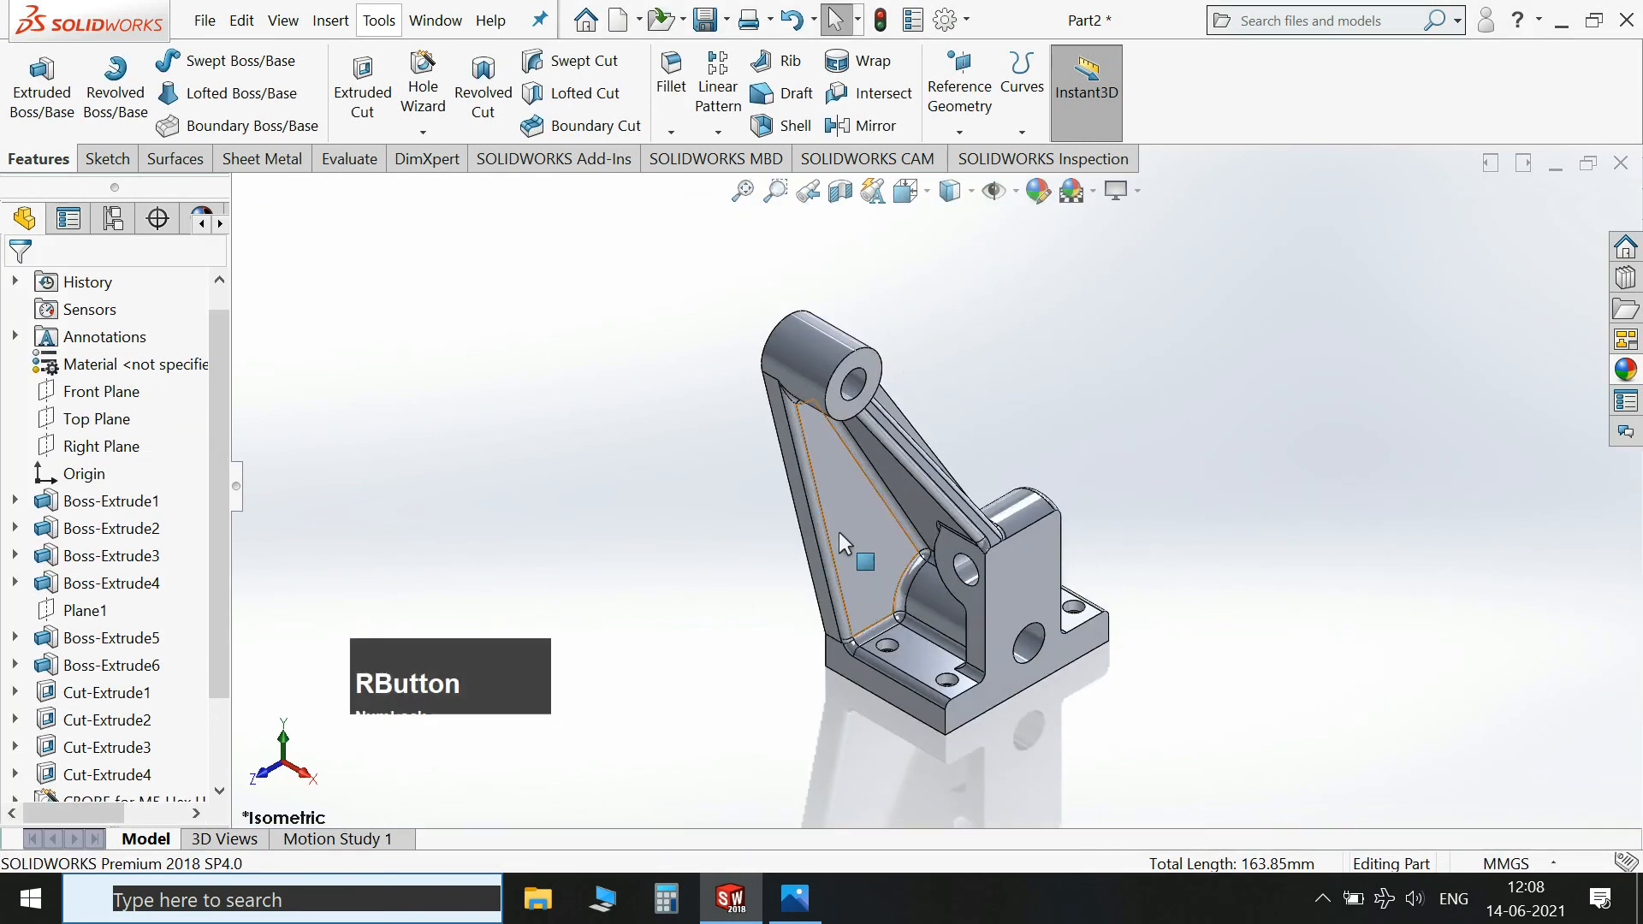
pyautogui.rightClick(839, 532)
pyautogui.click(1042, 257)
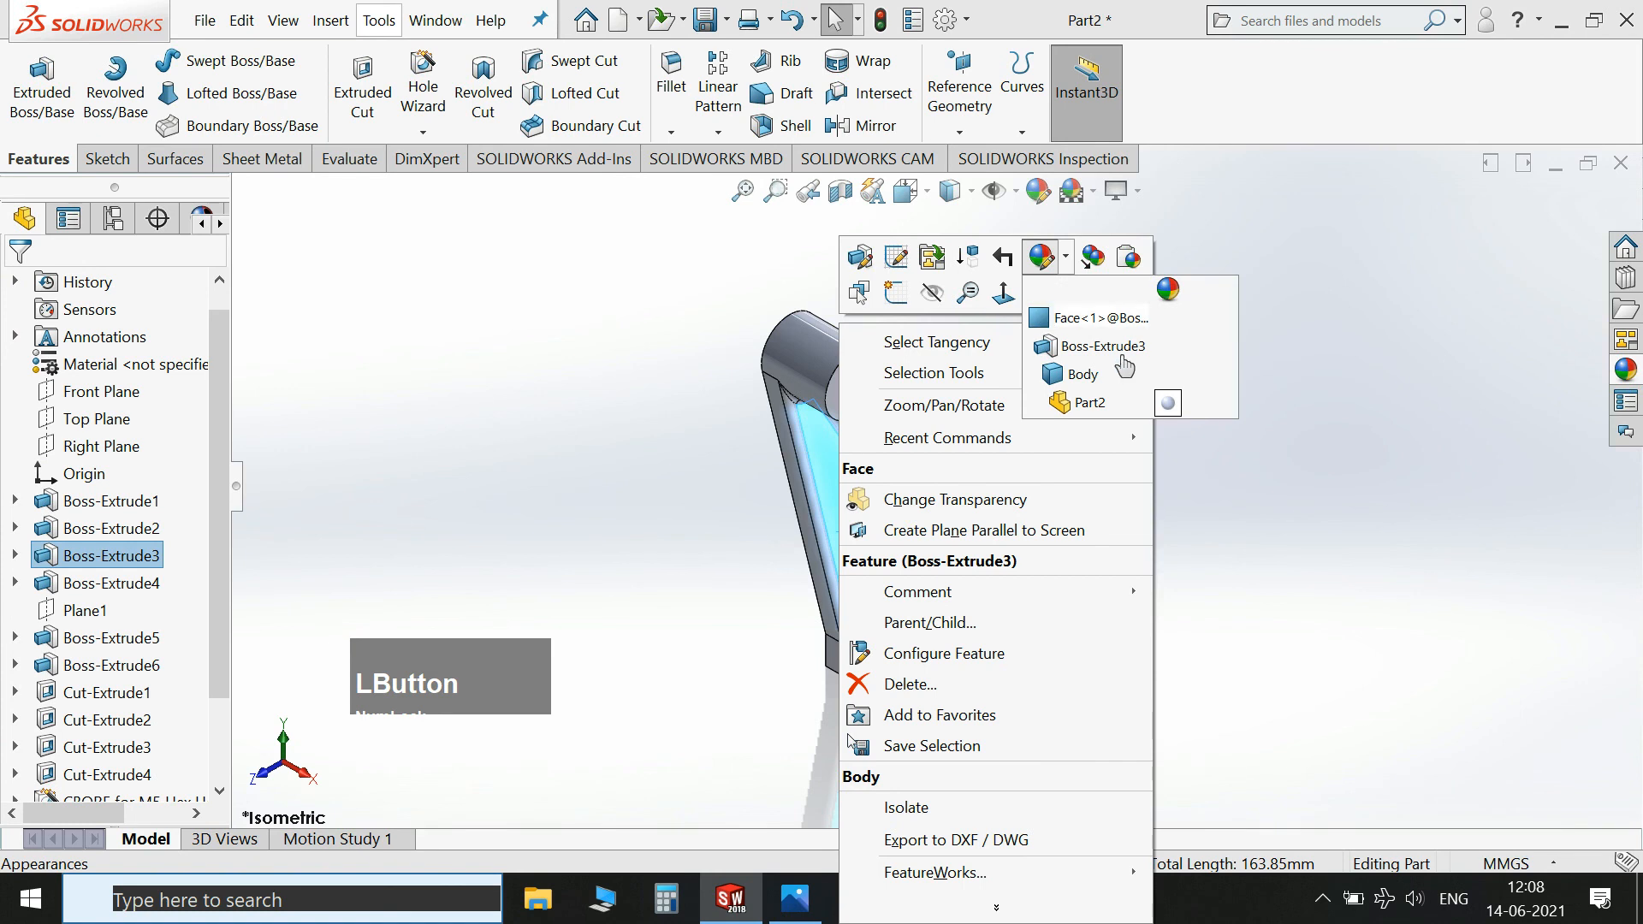
pyautogui.click(1082, 376)
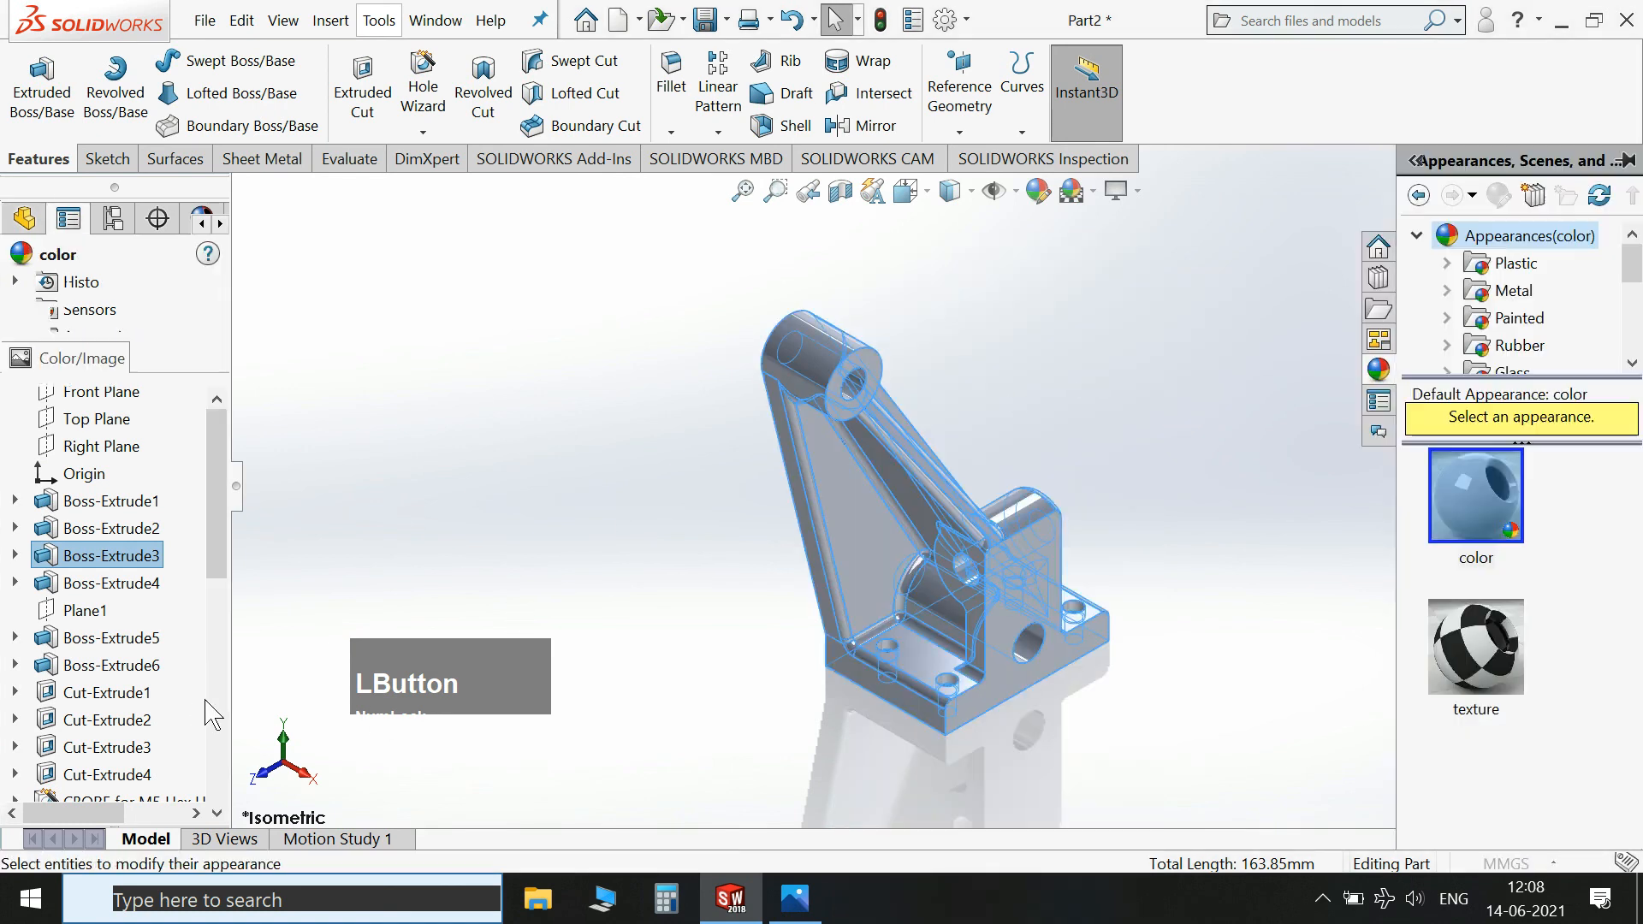
pyautogui.click(172, 794)
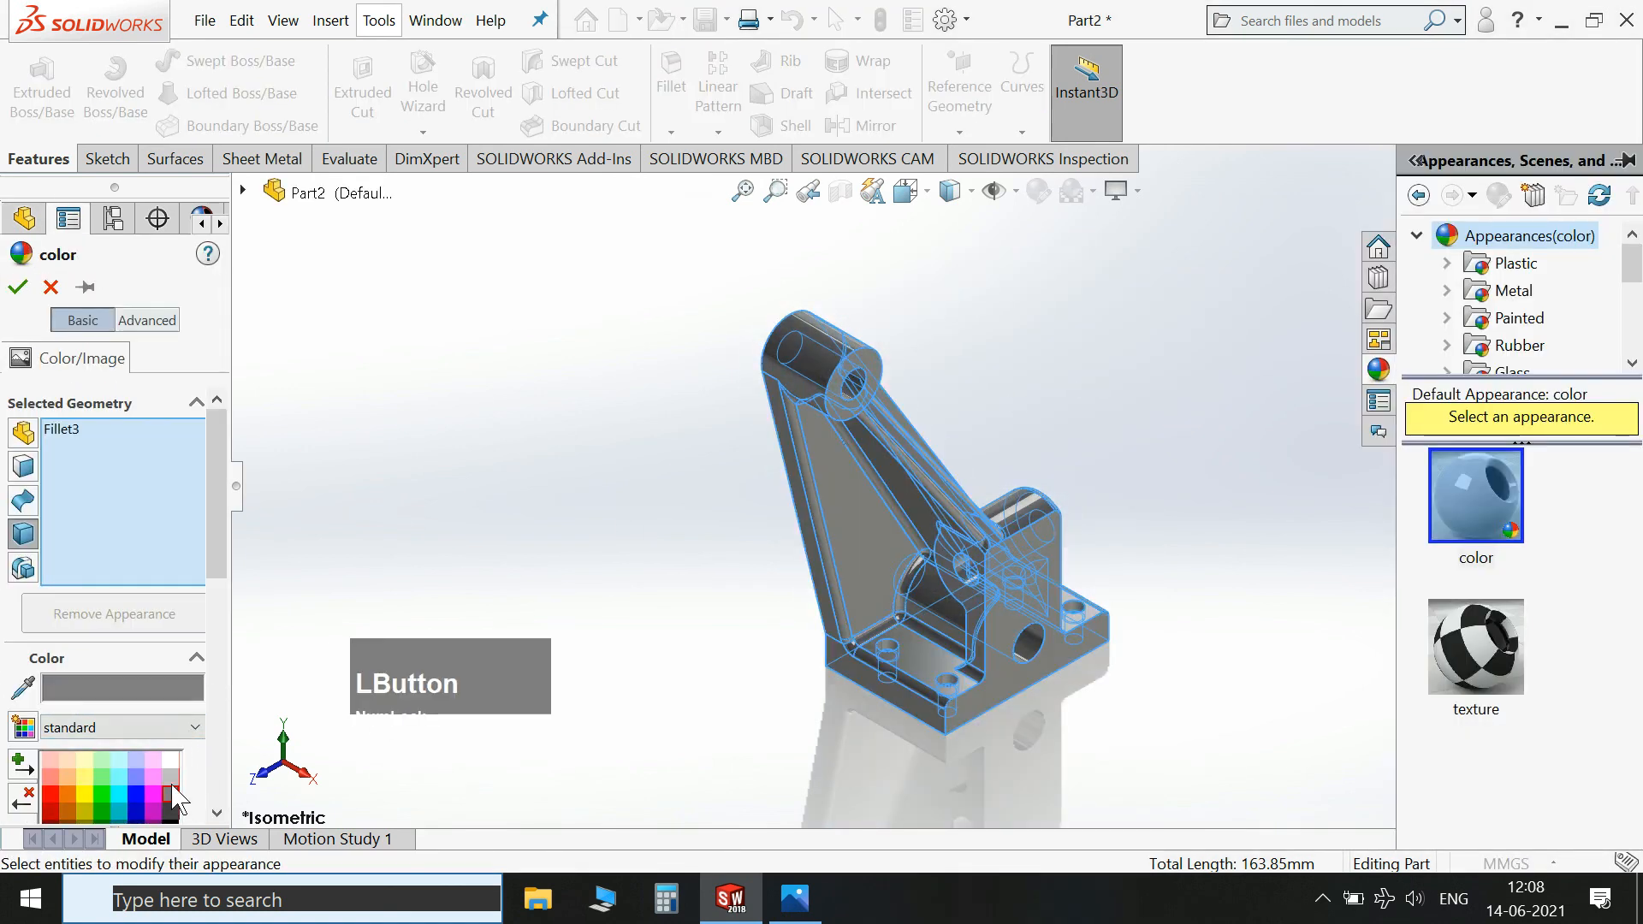
pyautogui.click(17, 288)
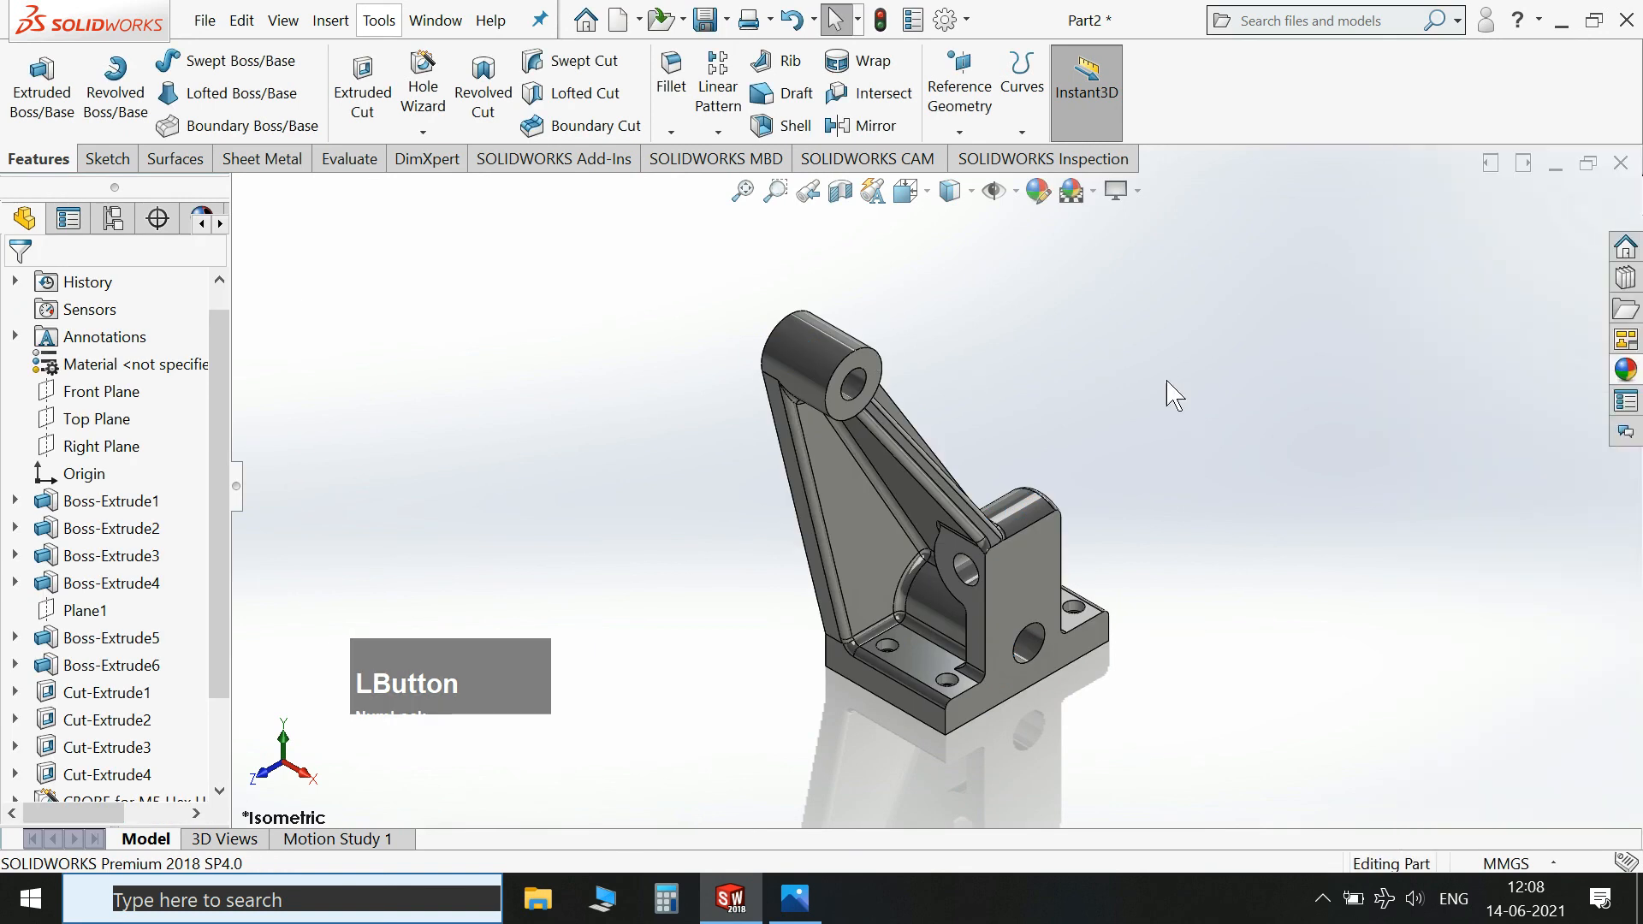
pyautogui.scroll(-1, 953, 441)
pyautogui.scroll(-1, 916, 717)
pyautogui.scroll(1, 933, 428)
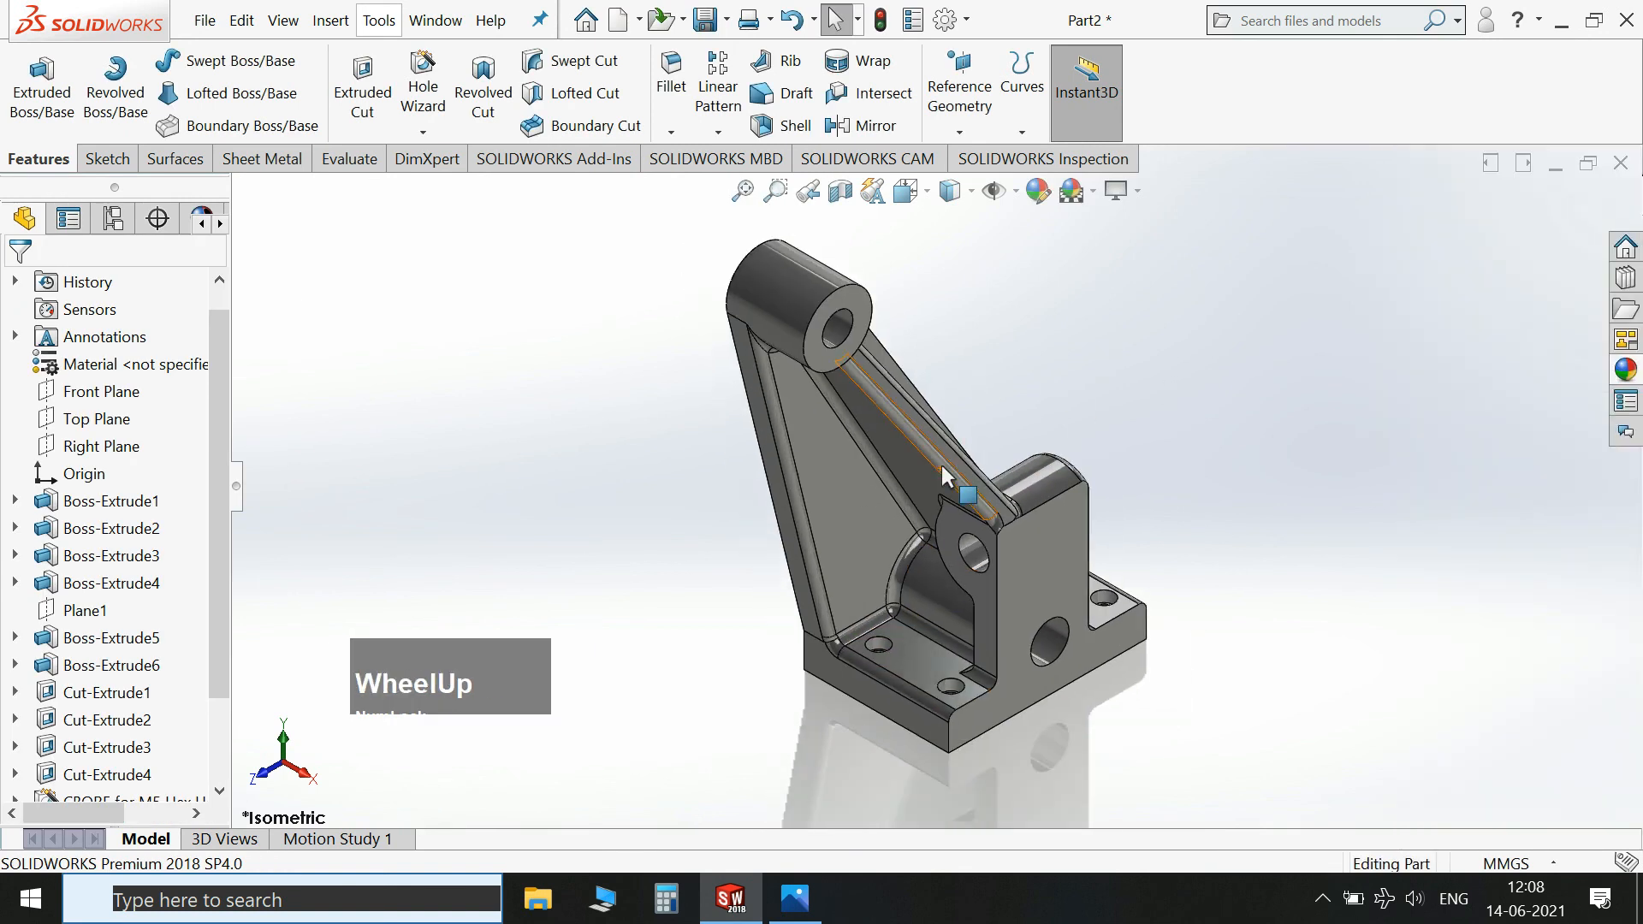
pyautogui.scroll(-1, 909, 358)
pyautogui.scroll(1, 908, 358)
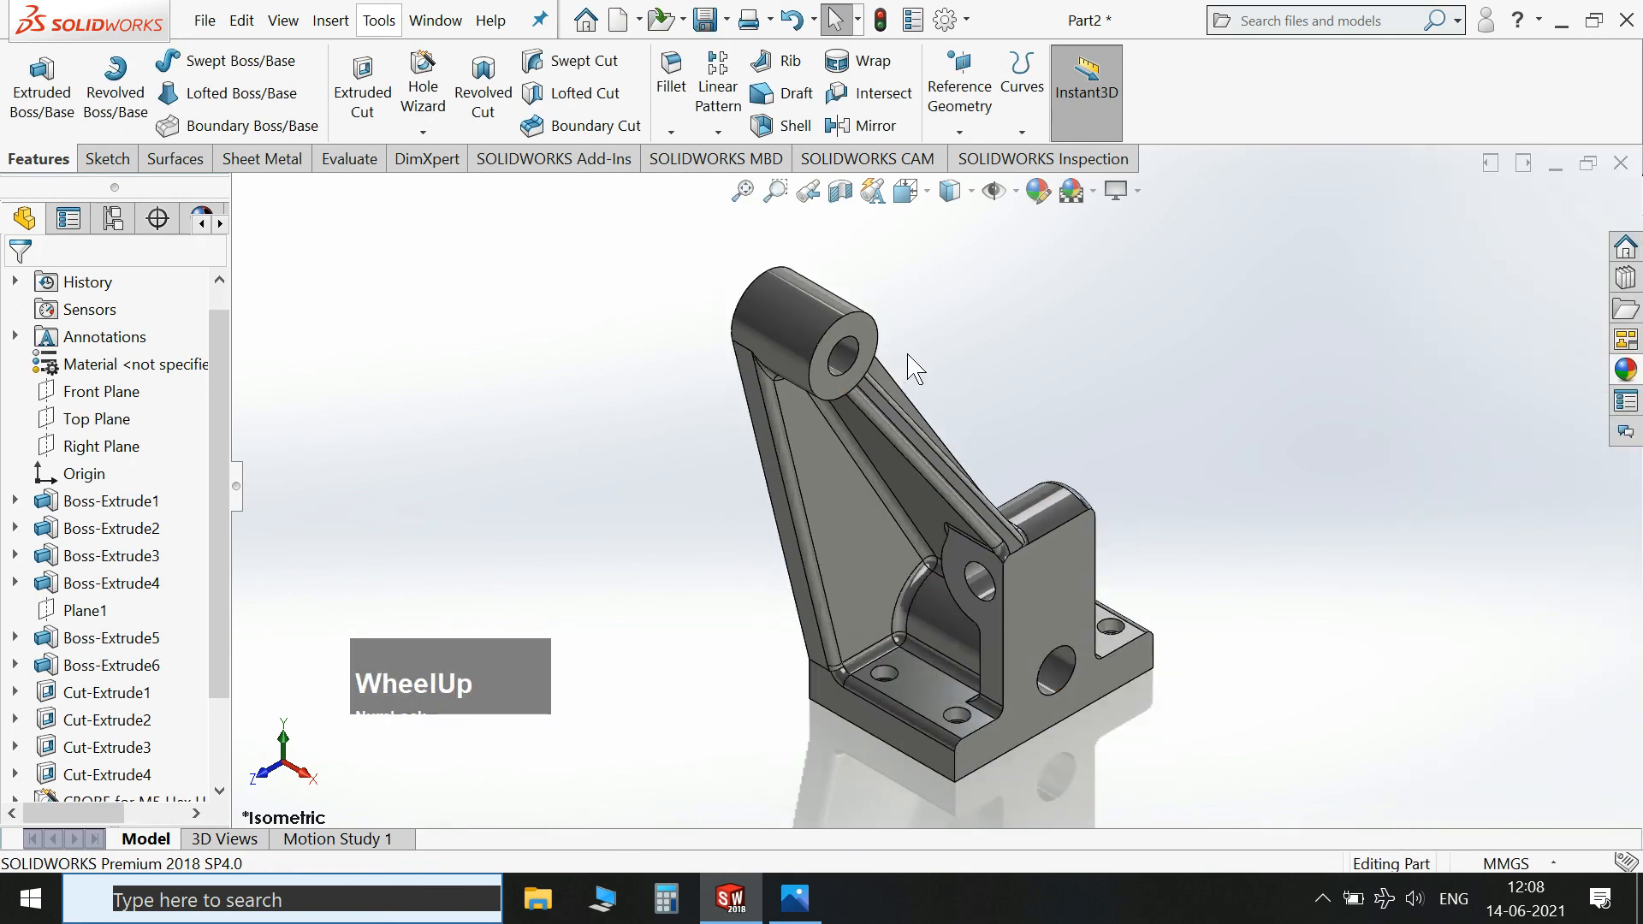
# Raise the document's image quality by setting the wireframe and high quality HLR/HLV resolution to its maximum, and apply the change.
pyautogui.click(966, 19)
pyautogui.click(993, 54)
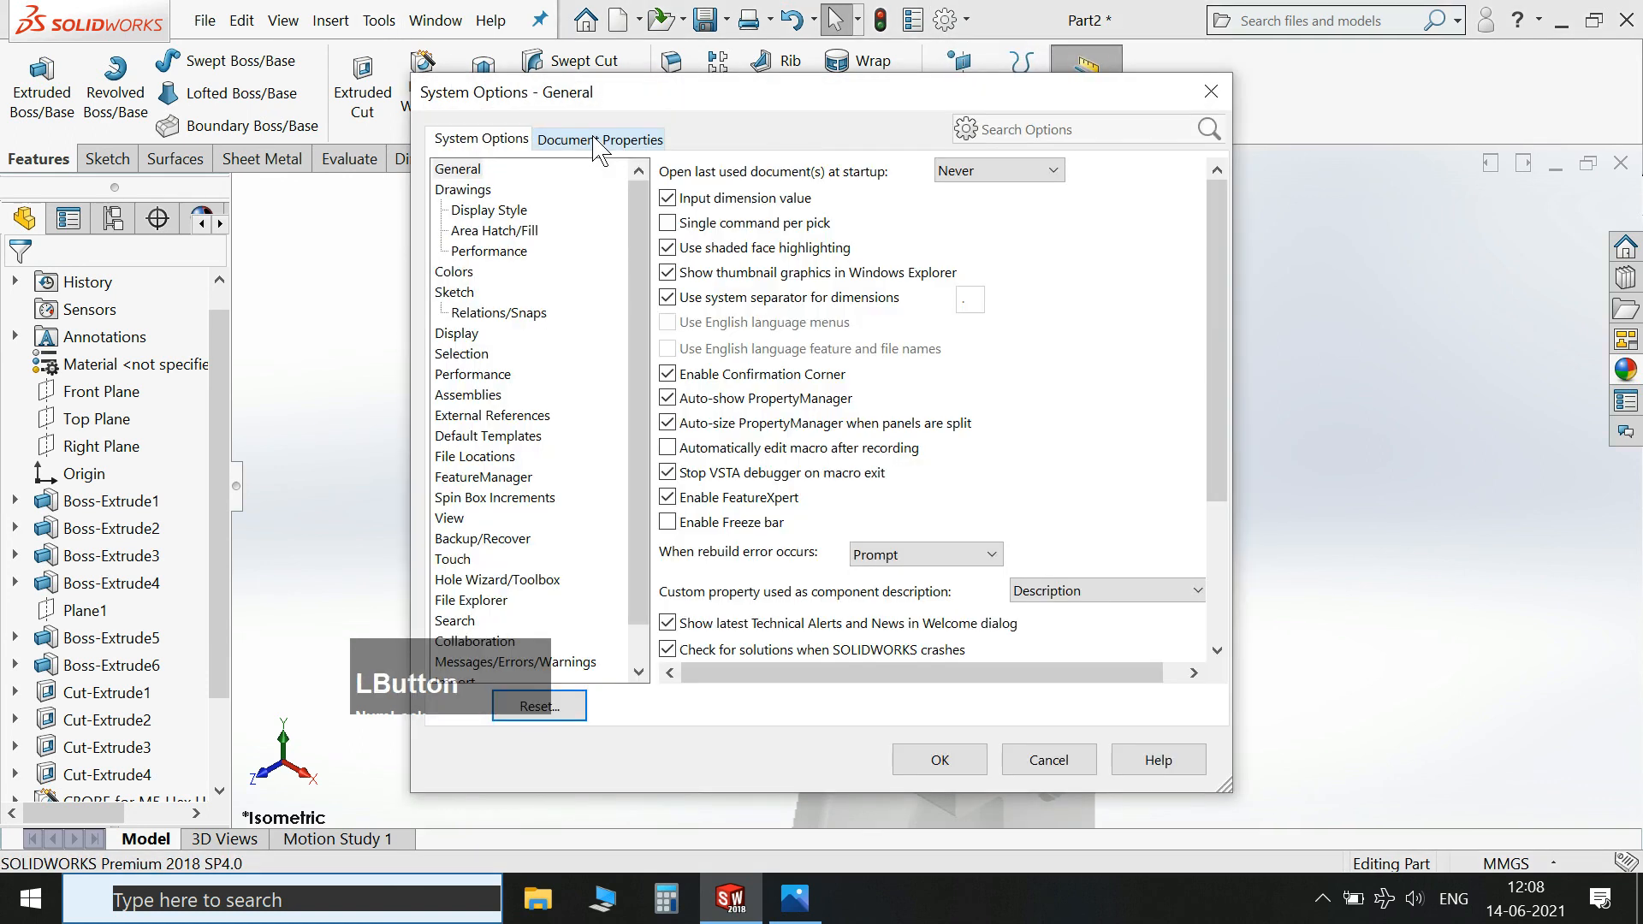
pyautogui.click(599, 141)
pyautogui.click(481, 395)
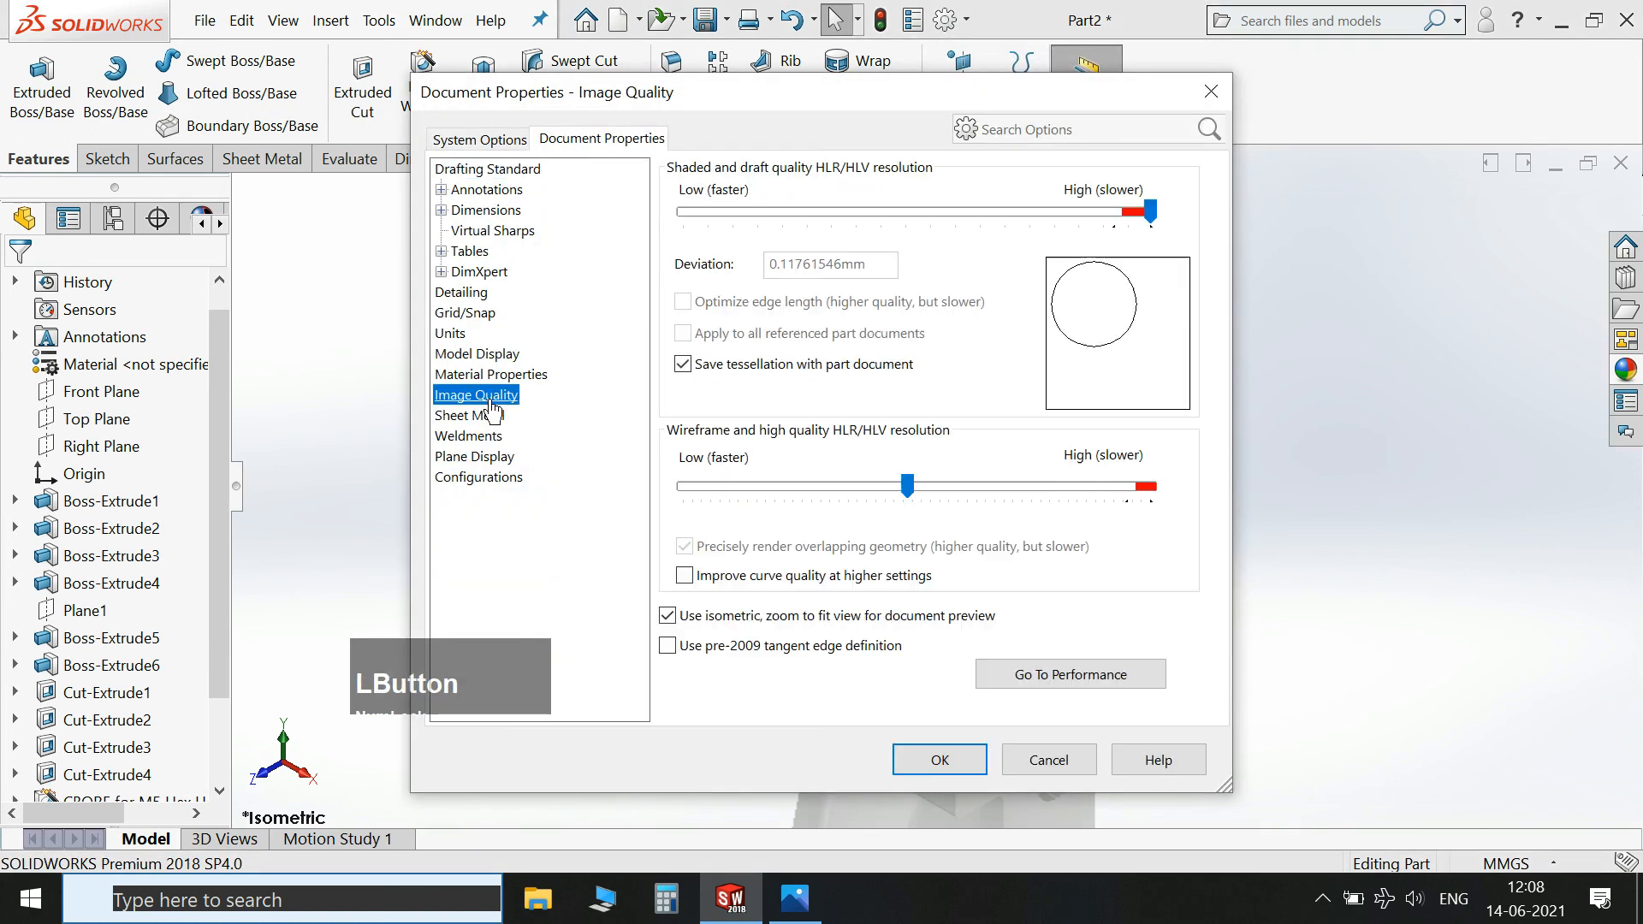
pyautogui.moveTo(918, 486); pyautogui.dragTo(1251, 498)
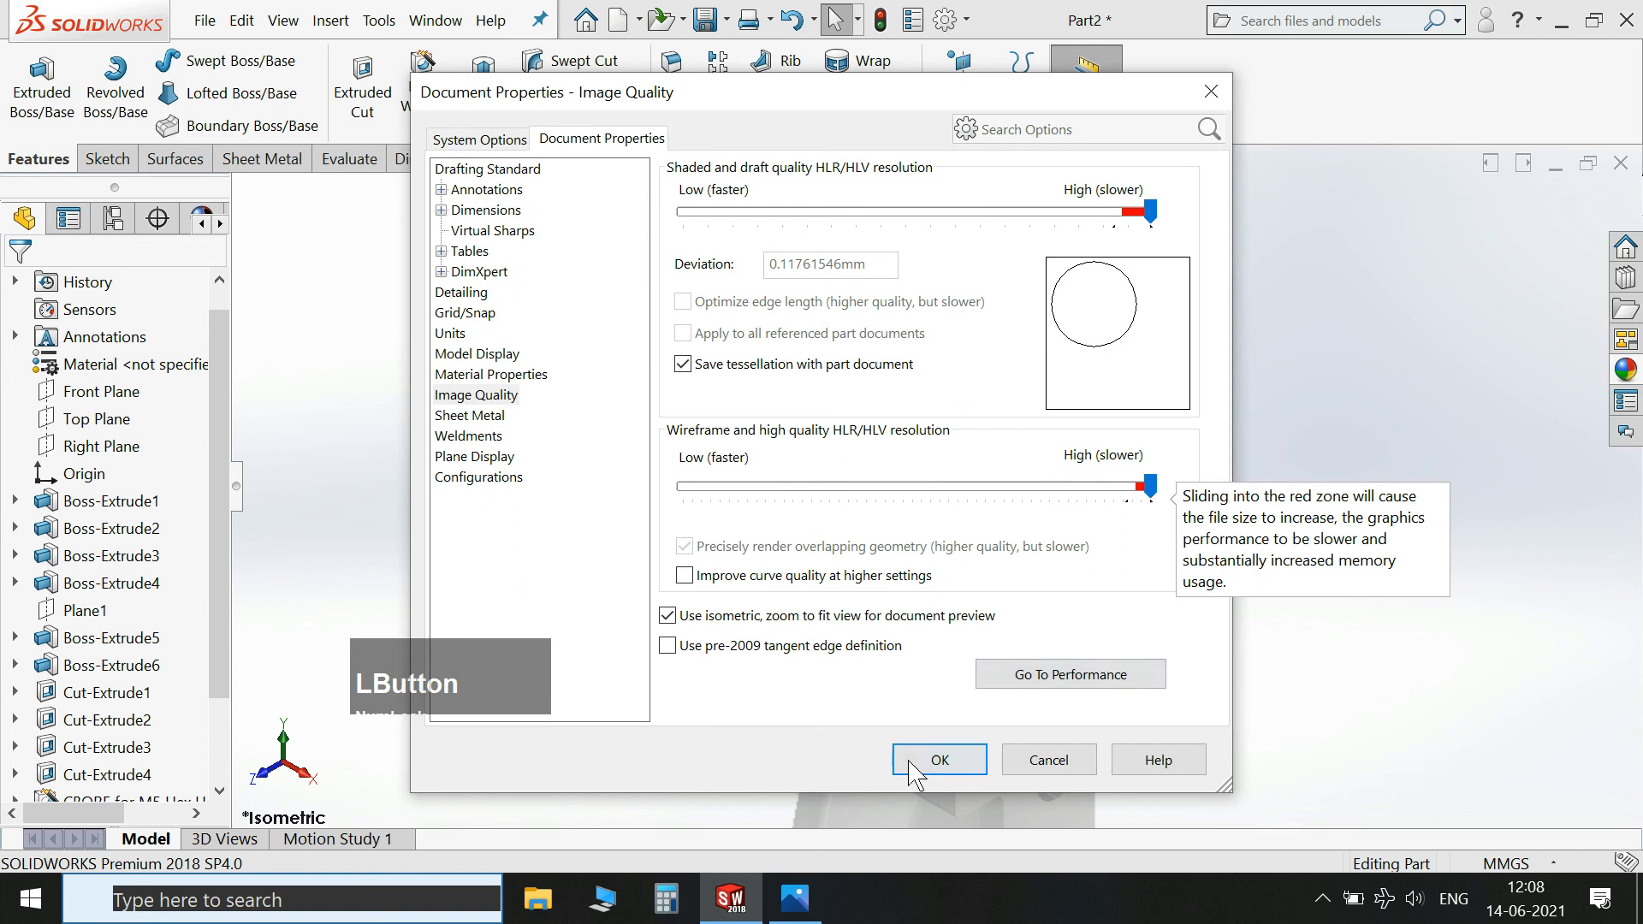
pyautogui.press('Return')
pyautogui.scroll(-1, 983, 582)
pyautogui.scroll(1, 984, 582)
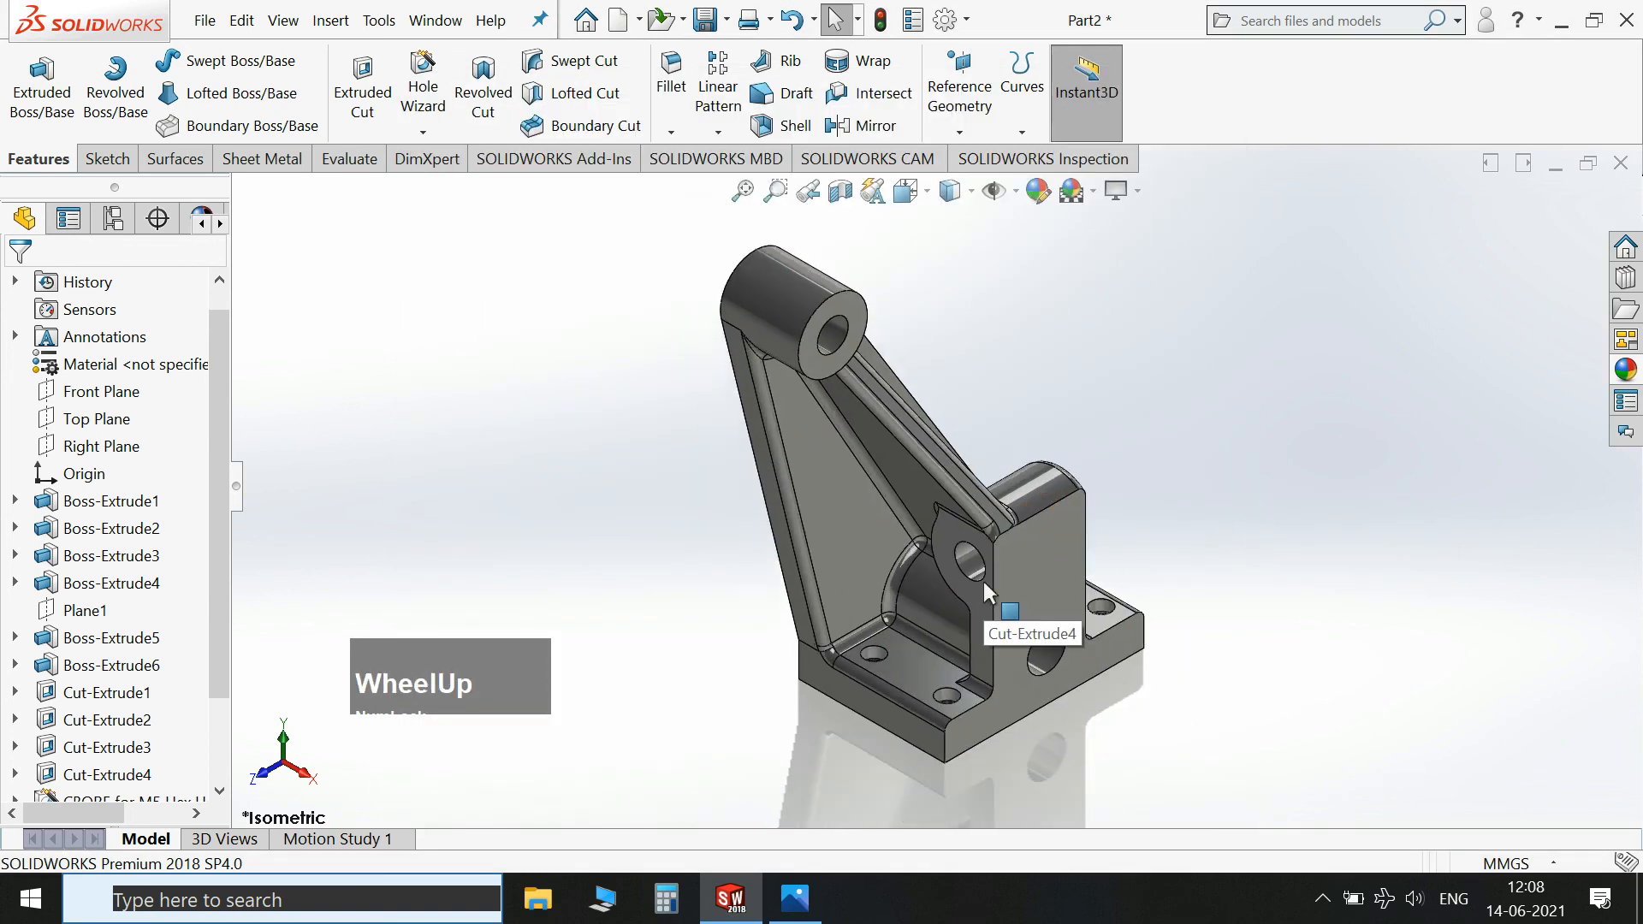
pyautogui.scroll(-1, 982, 578)
pyautogui.scroll(1, 983, 510)
pyautogui.scroll(-1, 989, 480)
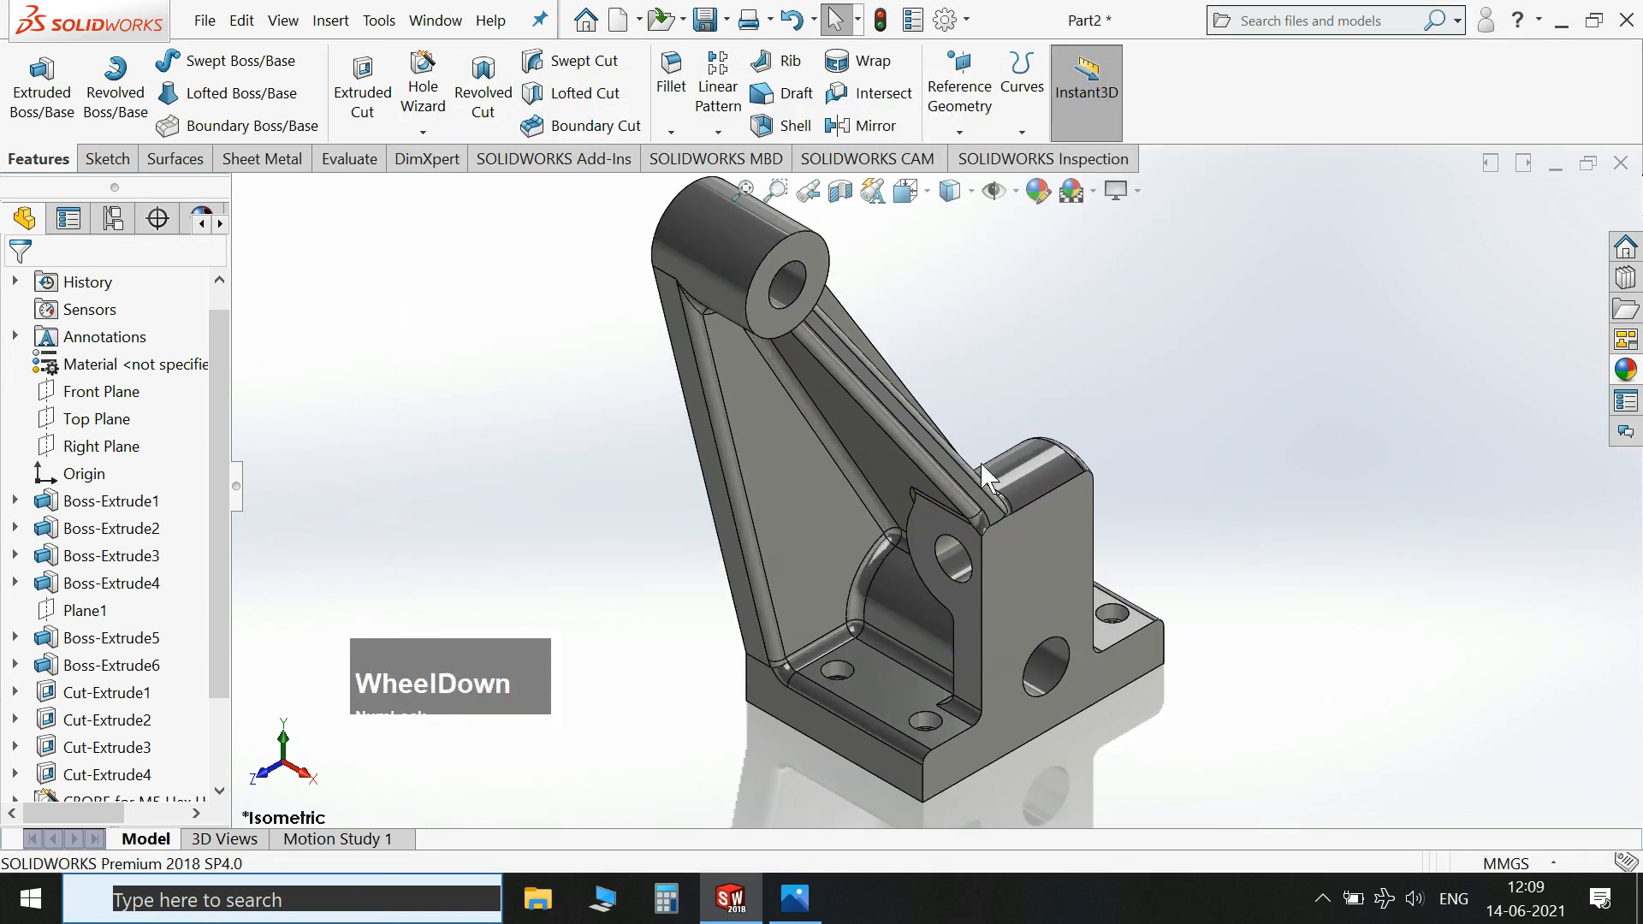